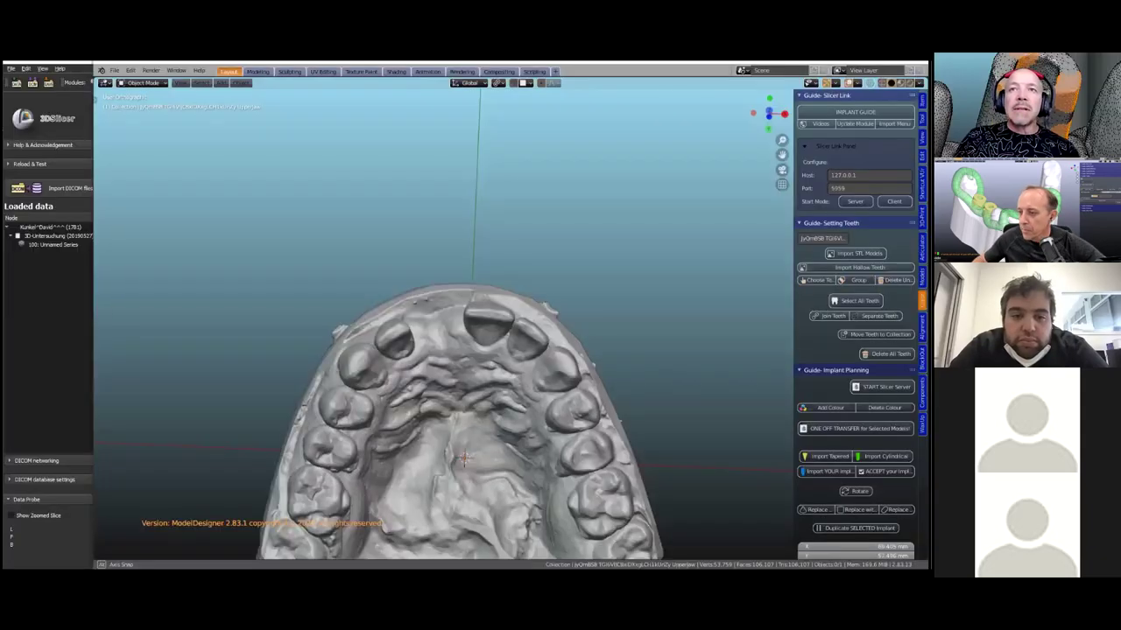
# Examine the palate and overall shape of the upper-jaw scan from the biting side and the front.
pyautogui.press('Home')
pyautogui.scroll(5, 524, 248)
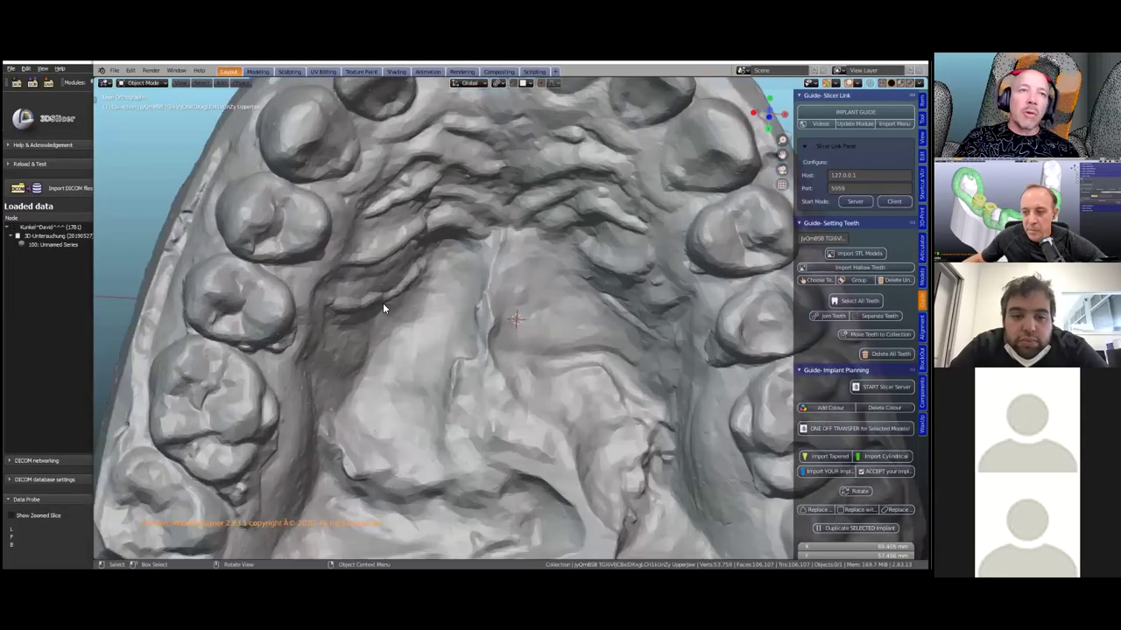
pyautogui.scroll(2, 624, 253)
pyautogui.scroll(4, 631, 258)
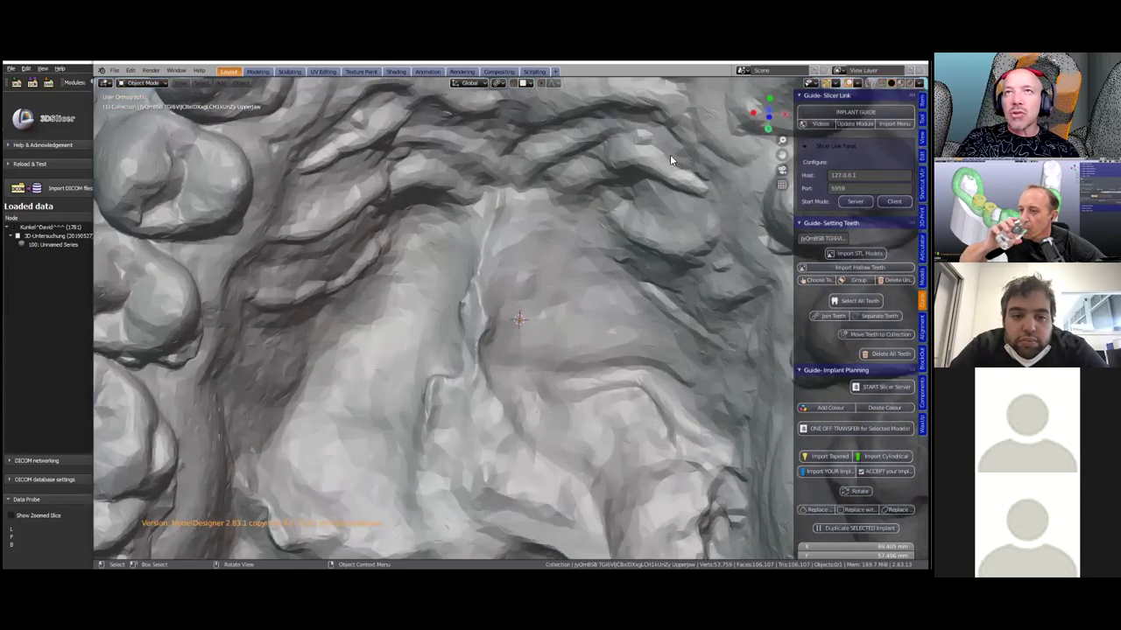
pyautogui.scroll(-5, 588, 268)
pyautogui.moveTo(515, 153); pyautogui.dragTo(296, 296, button='middle')
pyautogui.scroll(4, 637, 296)
pyautogui.scroll(-5, 348, 294)
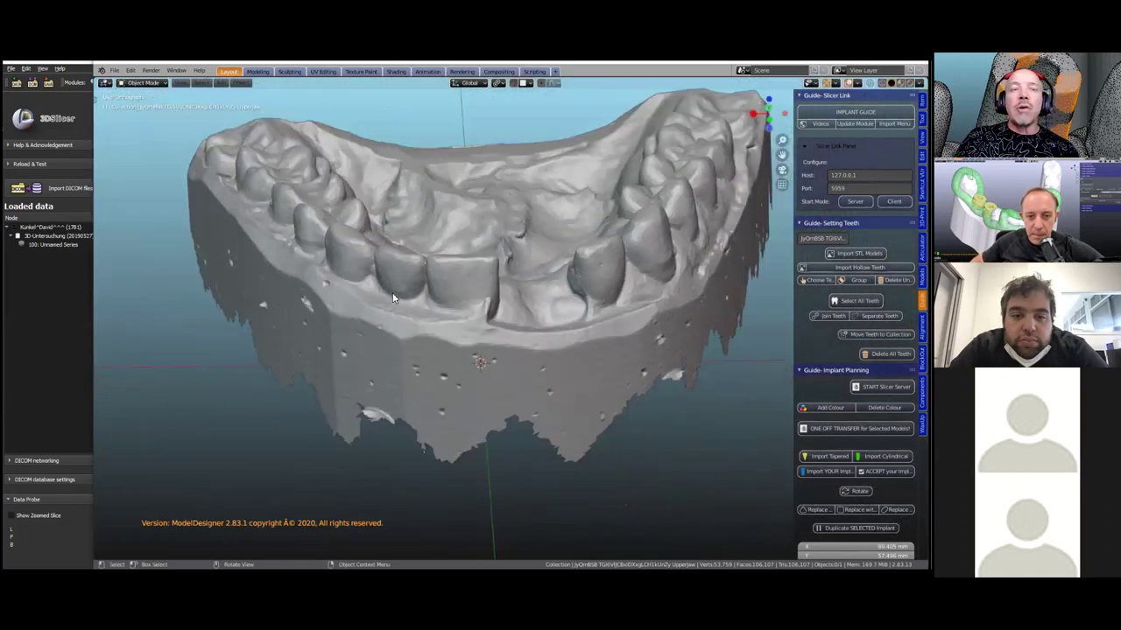
# Inspect the missing front tooth gap, the neighbouring teeth and gum edges for undercuts and rough spots from several angles.
pyautogui.moveTo(427, 232); pyautogui.dragTo(508, 296, button='middle')
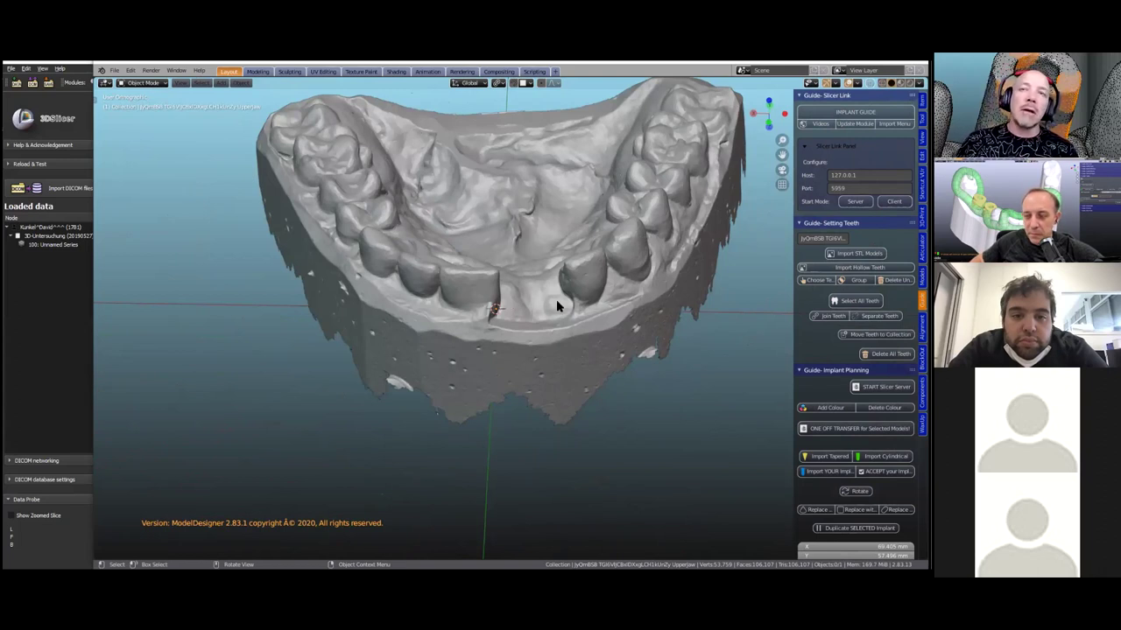
pyautogui.moveTo(569, 336); pyautogui.dragTo(488, 383, button='middle')
pyautogui.scroll(3, 550, 327)
pyautogui.scroll(3, 517, 378)
pyautogui.moveTo(542, 346); pyautogui.dragTo(517, 398, button='middle')
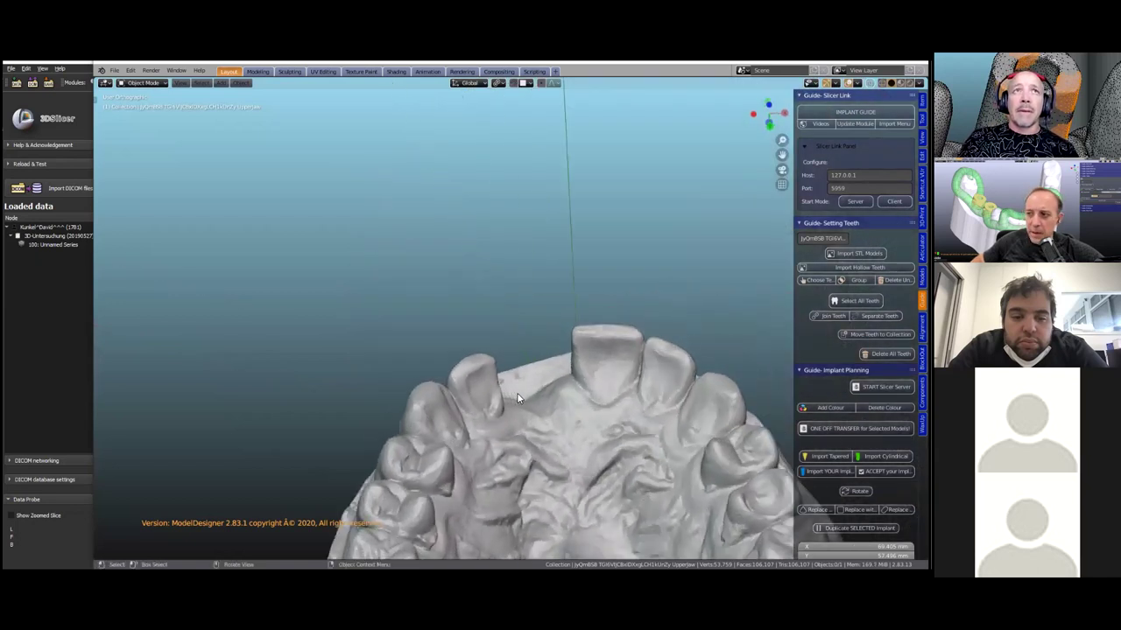
pyautogui.moveTo(536, 400); pyautogui.dragTo(579, 338, button='middle')
pyautogui.keyDown('shift'); pyautogui.moveTo(599, 419); pyautogui.dragTo(576, 320, button='middle'); pyautogui.keyUp('shift')
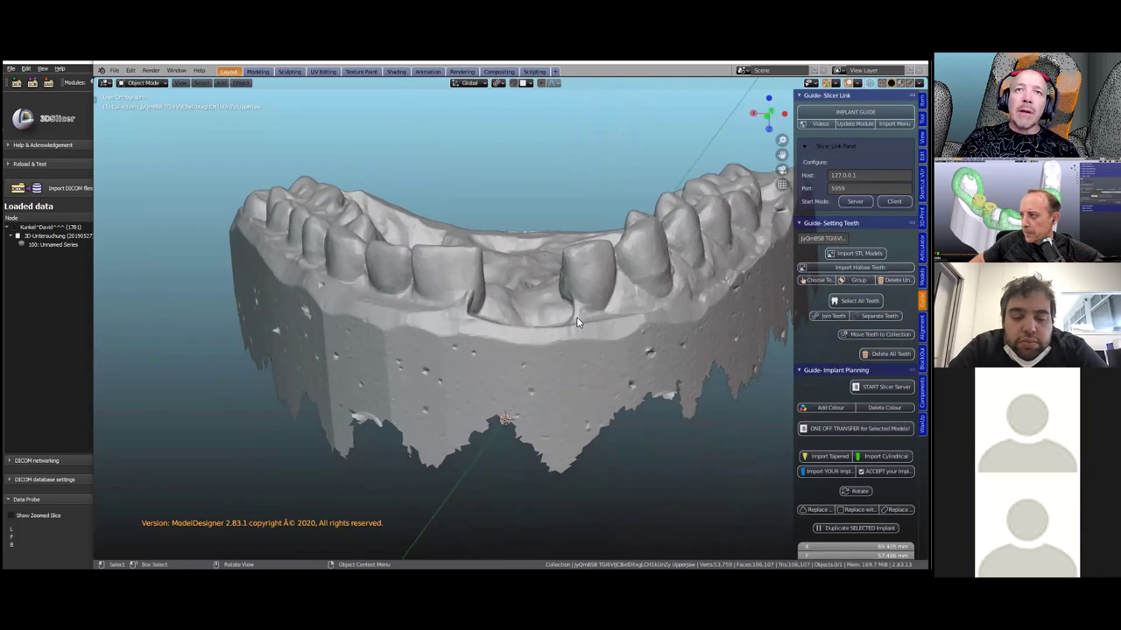
pyautogui.scroll(3, 575, 320)
pyautogui.scroll(2, 617, 274)
pyautogui.moveTo(590, 247); pyautogui.dragTo(617, 328, button='middle')
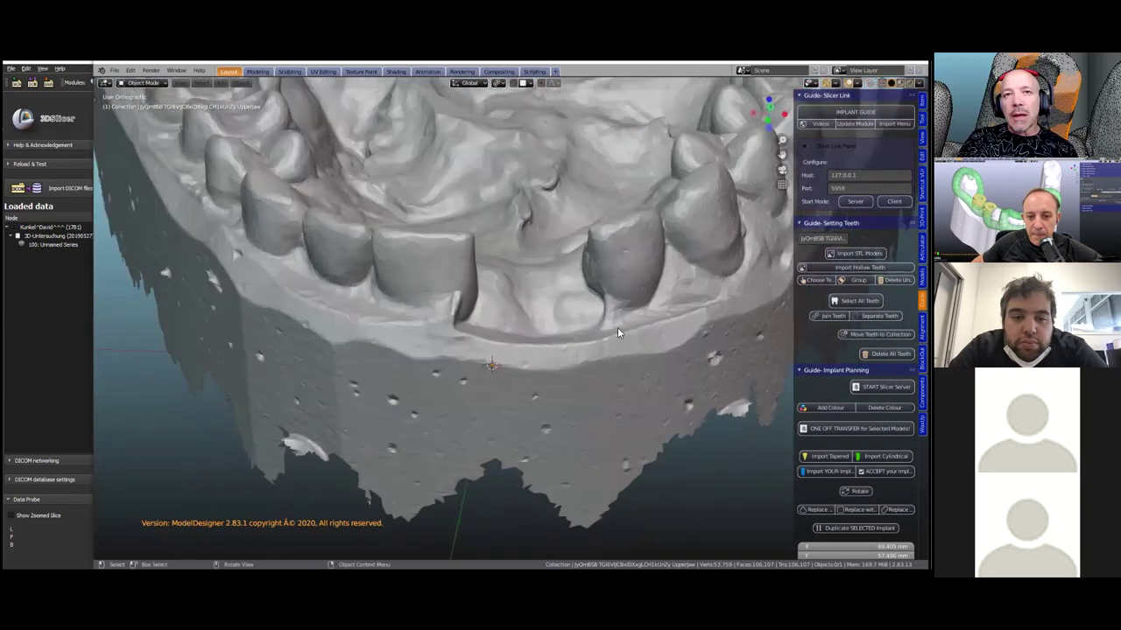
pyautogui.moveTo(545, 336); pyautogui.dragTo(483, 303, button='middle')
pyautogui.scroll(4, 435, 256)
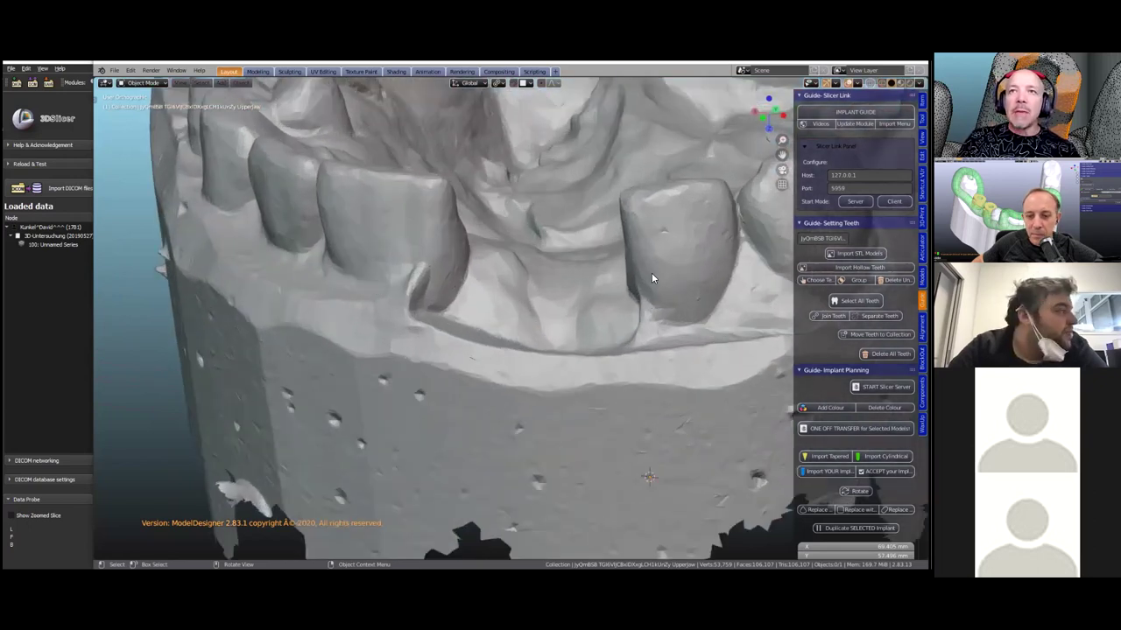
pyautogui.scroll(-5, 651, 272)
pyautogui.moveTo(526, 311); pyautogui.dragTo(550, 267, button='middle')
pyautogui.scroll(3, 550, 267)
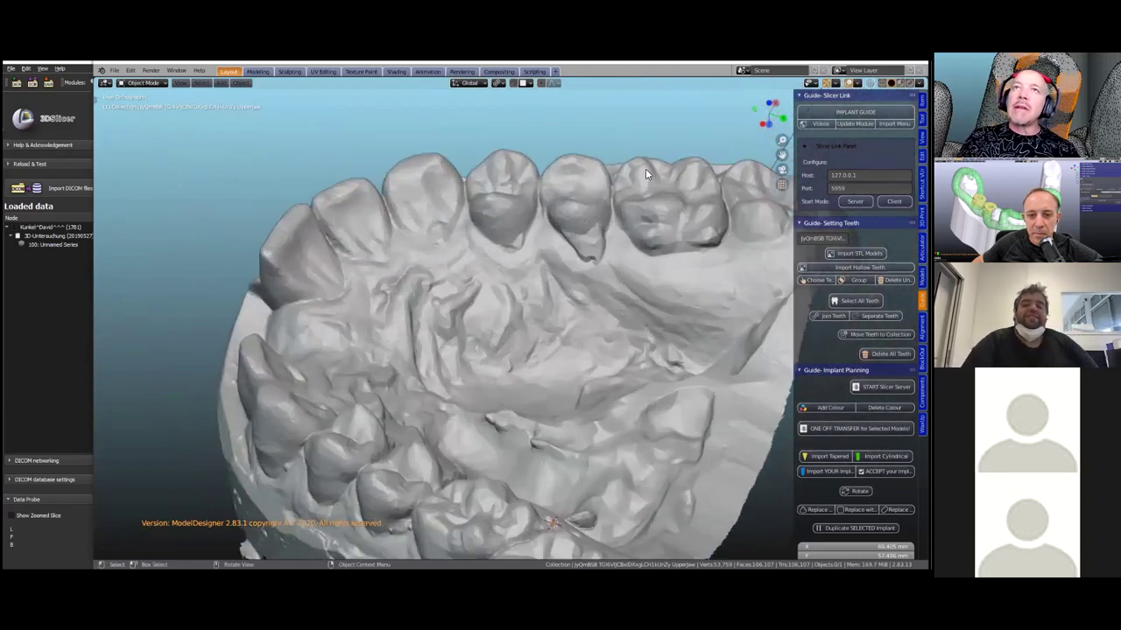
pyautogui.scroll(5, 549, 267)
pyautogui.scroll(-8, 550, 267)
pyautogui.moveTo(550, 267); pyautogui.dragTo(726, 331, button='middle')
pyautogui.scroll(1, 726, 331)
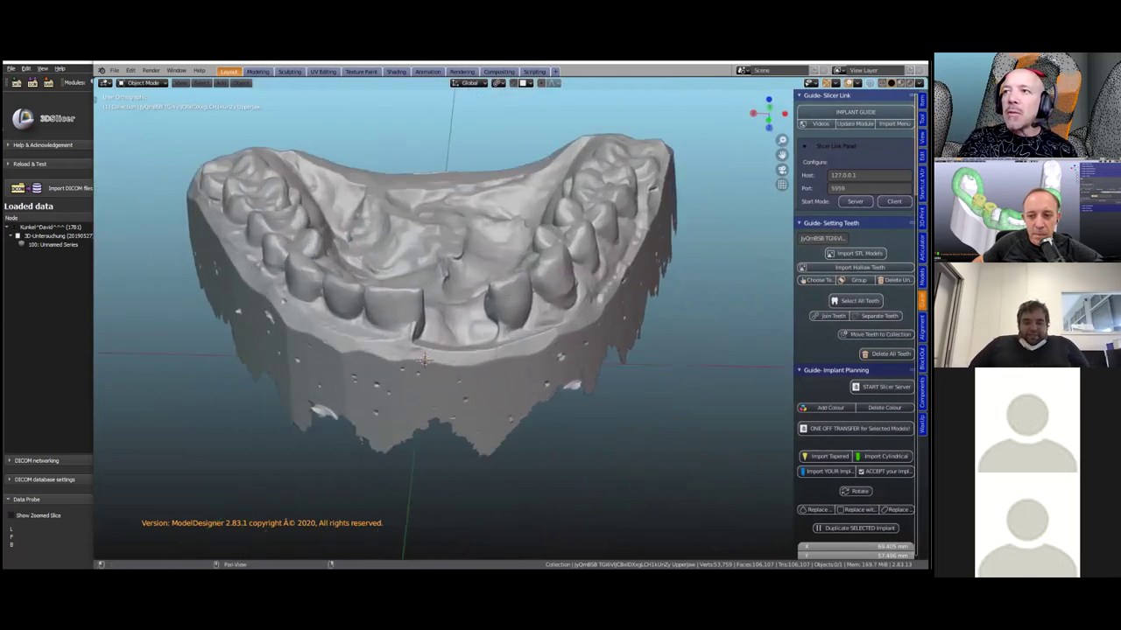
# Start Sculpt Object on the upper-jaw scan and smooth the sharp undercut beside the central incisor at the gap.
pyautogui.click(922, 274)
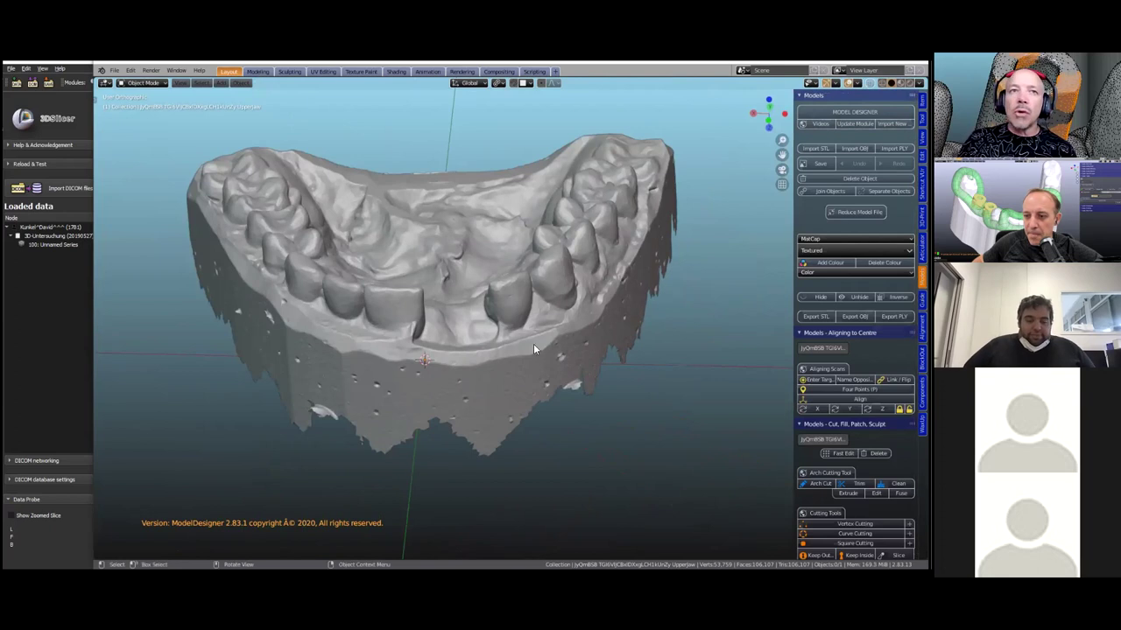
pyautogui.click(460, 367)
pyautogui.scroll(-10, 855, 324)
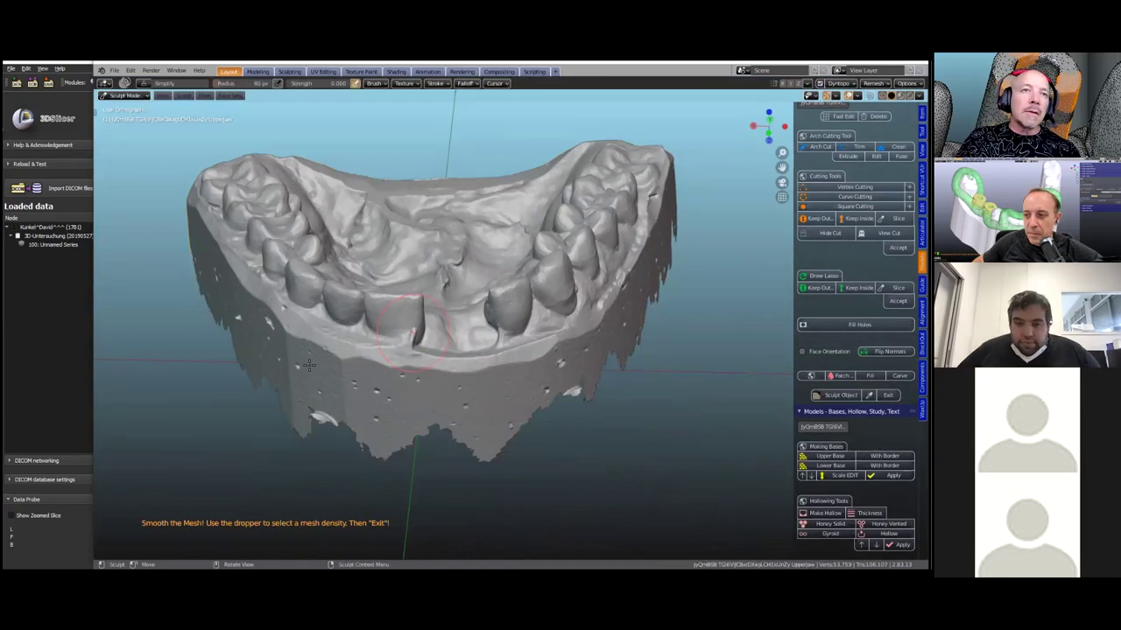
pyautogui.scroll(5, 294, 365)
pyautogui.keyDown('shift'); pyautogui.moveTo(295, 364); pyautogui.dragTo(457, 307, button='middle'); pyautogui.keyUp('shift')
pyautogui.scroll(2, 285, 388)
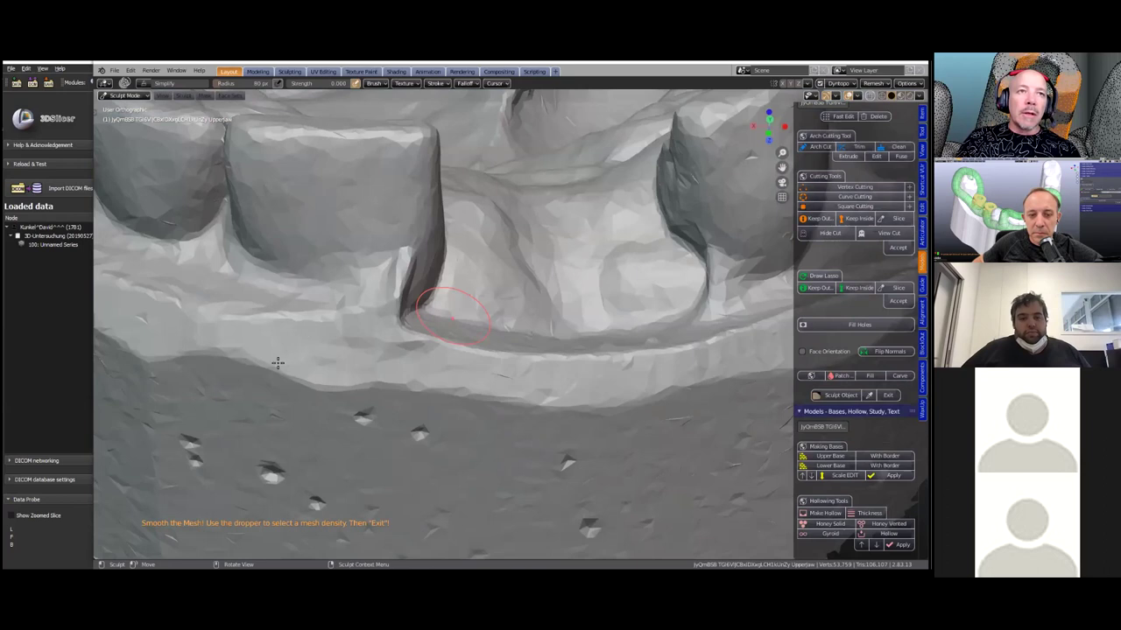
pyautogui.moveTo(256, 360); pyautogui.dragTo(310, 354, button='middle')
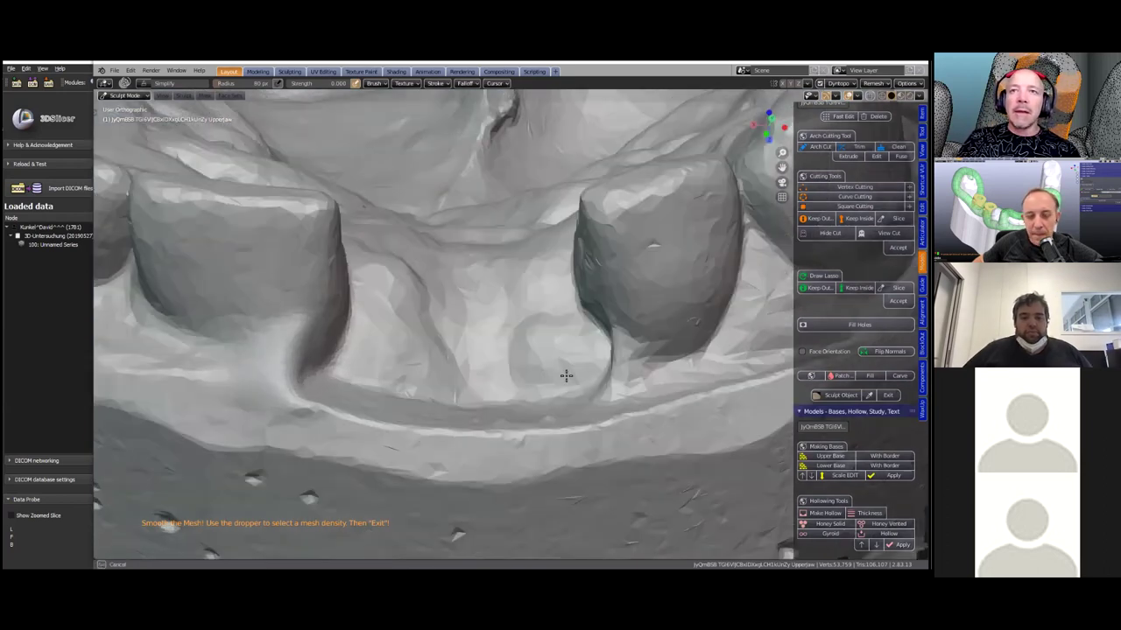
# Smooth the gum crease below the lateral incisor on the other side of the gap.
pyautogui.moveTo(520, 298); pyautogui.dragTo(496, 151, button='middle')
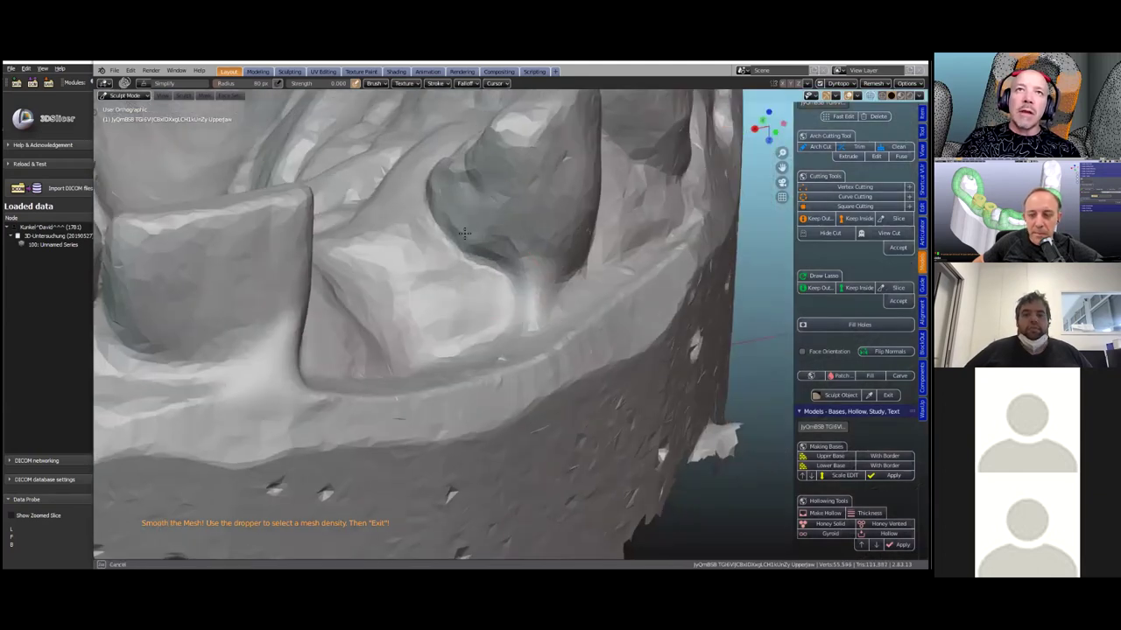
pyautogui.moveTo(388, 288); pyautogui.dragTo(223, 164, button='middle')
pyautogui.moveTo(214, 253); pyautogui.dragTo(359, 300, button='middle')
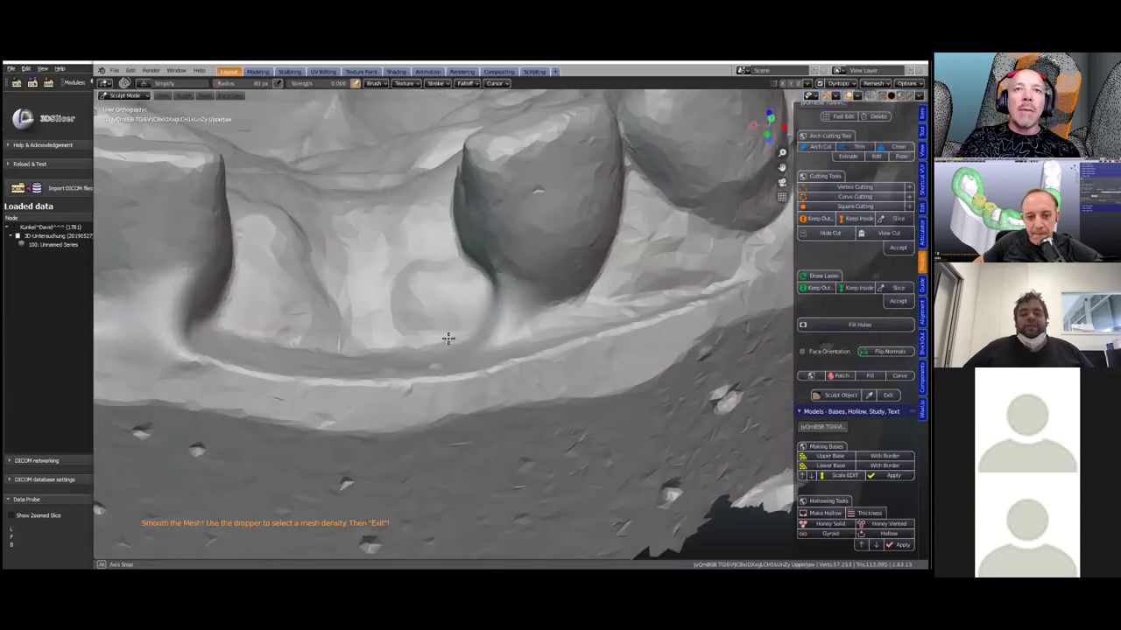
pyautogui.moveTo(448, 338); pyautogui.dragTo(475, 345, button='middle')
# Smooth the outer gum surface along the premolars and molars on the gap side of the arch.
pyautogui.scroll(-4, 584, 324)
pyautogui.keyDown('shift'); pyautogui.moveTo(595, 321); pyautogui.dragTo(389, 351, button='middle'); pyautogui.keyUp('shift')
pyautogui.moveTo(556, 312); pyautogui.dragTo(661, 268, button='middle')
pyautogui.moveTo(653, 257); pyautogui.dragTo(652, 260)
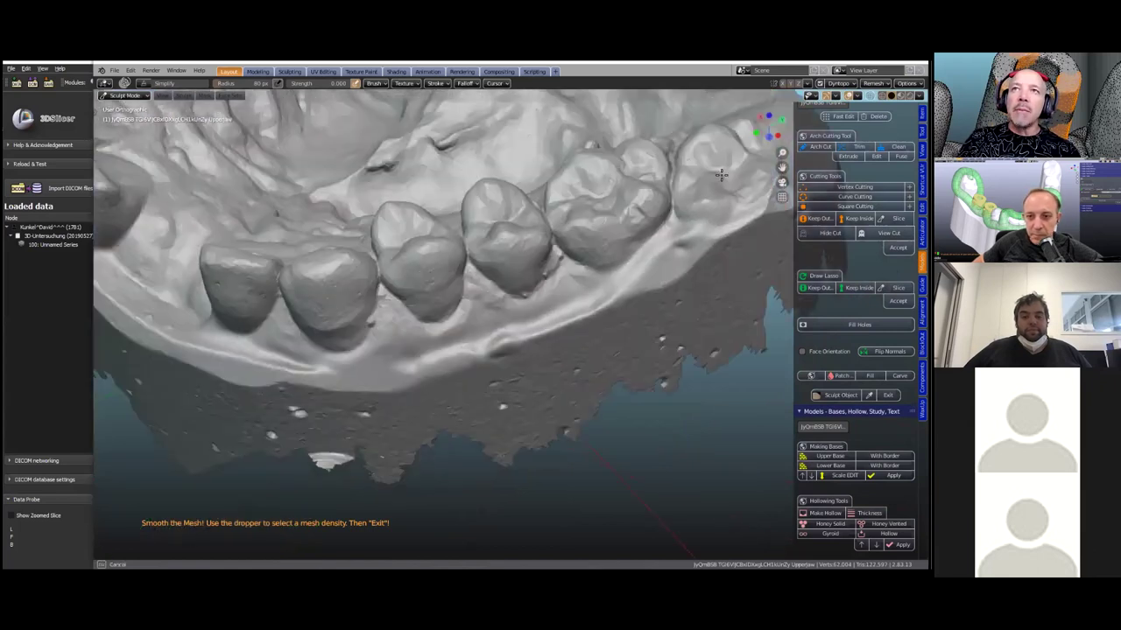
pyautogui.scroll(-6, 610, 298)
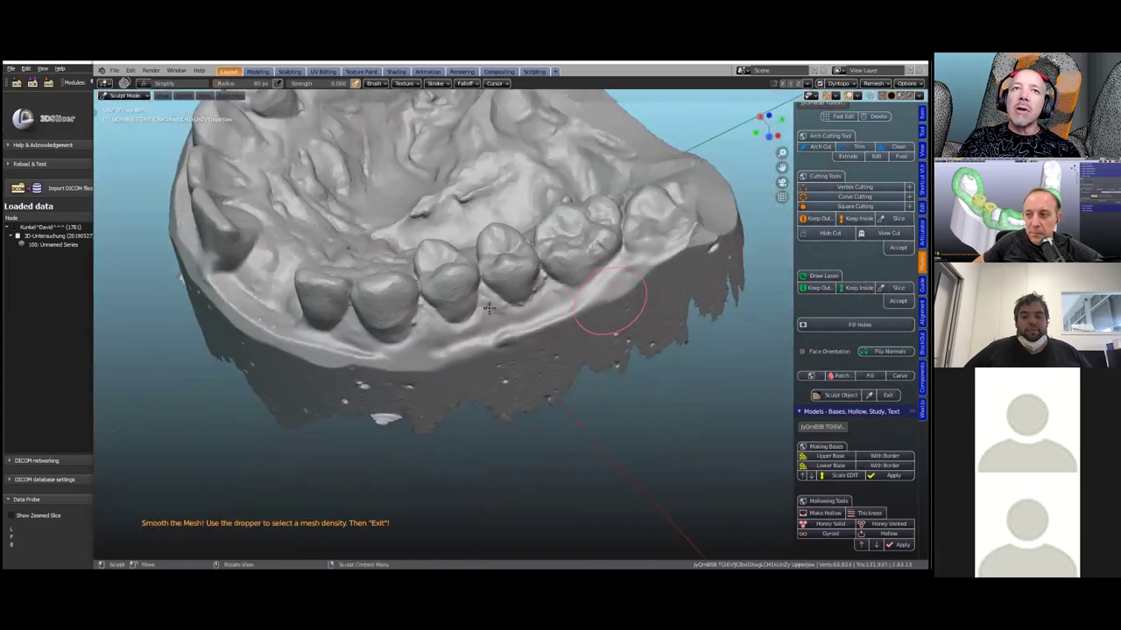
# Smooth the inner gum surface on the palatal side of the back molars.
pyautogui.moveTo(613, 313)
pyautogui.mouseDown(button='middle')
pyautogui.moveTo(495, 346)
pyautogui.moveTo(446, 243)
pyautogui.mouseUp(button='middle')
pyautogui.scroll(8, 445, 243)
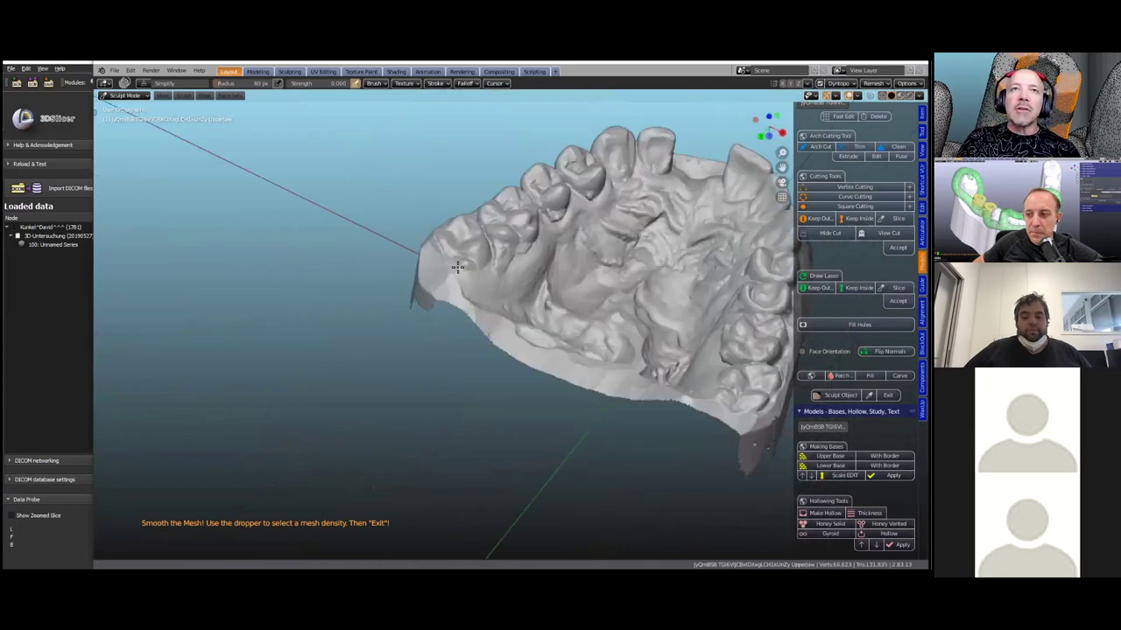
pyautogui.moveTo(494, 236)
pyautogui.mouseDown()
pyautogui.moveTo(465, 220)
pyautogui.moveTo(499, 233)
pyautogui.mouseUp()
pyautogui.keyDown('shift'); pyautogui.moveTo(482, 242); pyautogui.dragTo(365, 293, button='middle'); pyautogui.keyUp('shift')
pyautogui.scroll(-2, 365, 293)
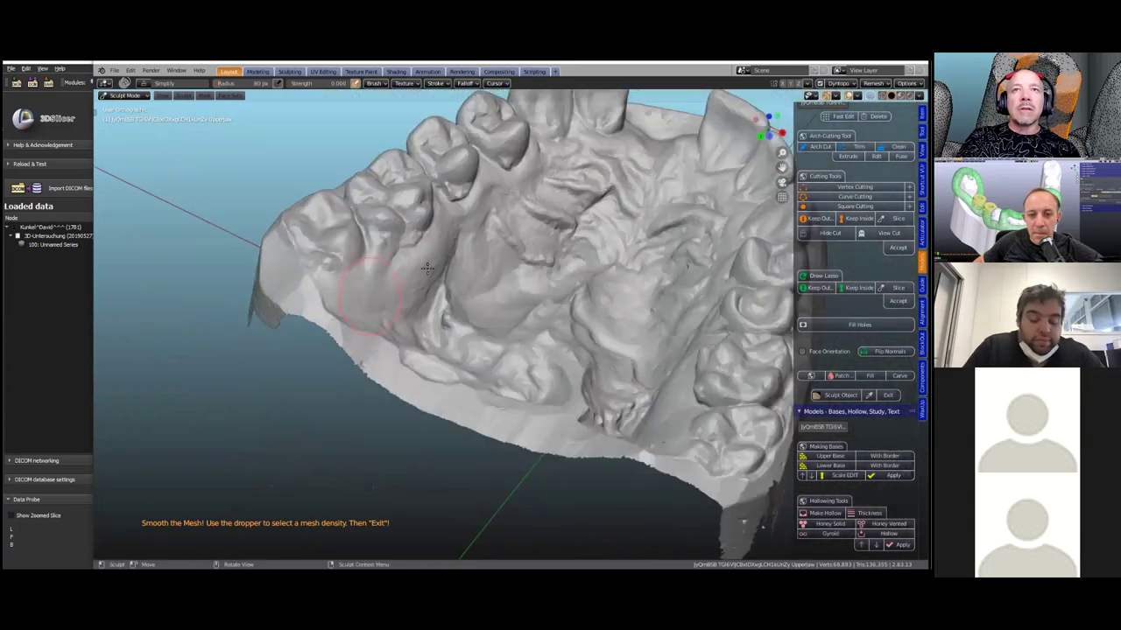
pyautogui.moveTo(659, 298); pyautogui.dragTo(455, 299, button='middle')
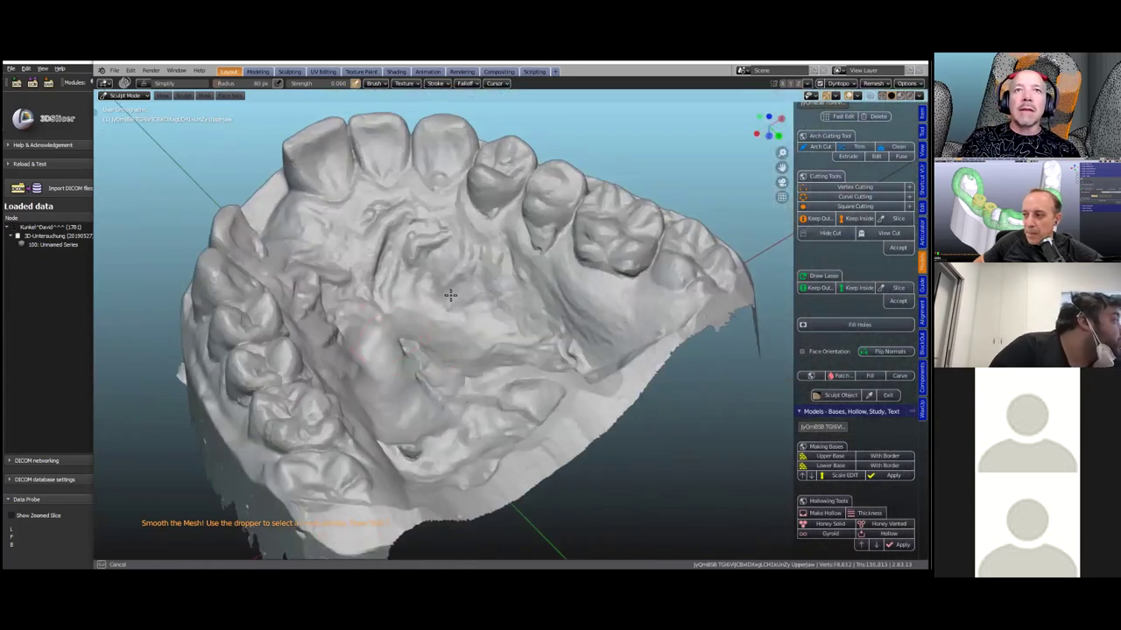
# Smooth the remaining rough areas around the arch and leave sculpting.
pyautogui.moveTo(608, 306); pyautogui.dragTo(662, 281, button='middle')
pyautogui.moveTo(542, 249)
pyautogui.mouseDown(button='middle')
pyautogui.moveTo(607, 292)
pyautogui.moveTo(417, 271)
pyautogui.moveTo(442, 291)
pyautogui.moveTo(739, 299)
pyautogui.moveTo(720, 325)
pyautogui.moveTo(301, 288)
pyautogui.moveTo(671, 271)
pyautogui.moveTo(583, 298)
pyautogui.moveTo(583, 373)
pyautogui.mouseUp(button='middle')
pyautogui.moveTo(447, 301); pyautogui.dragTo(668, 274, button='middle')
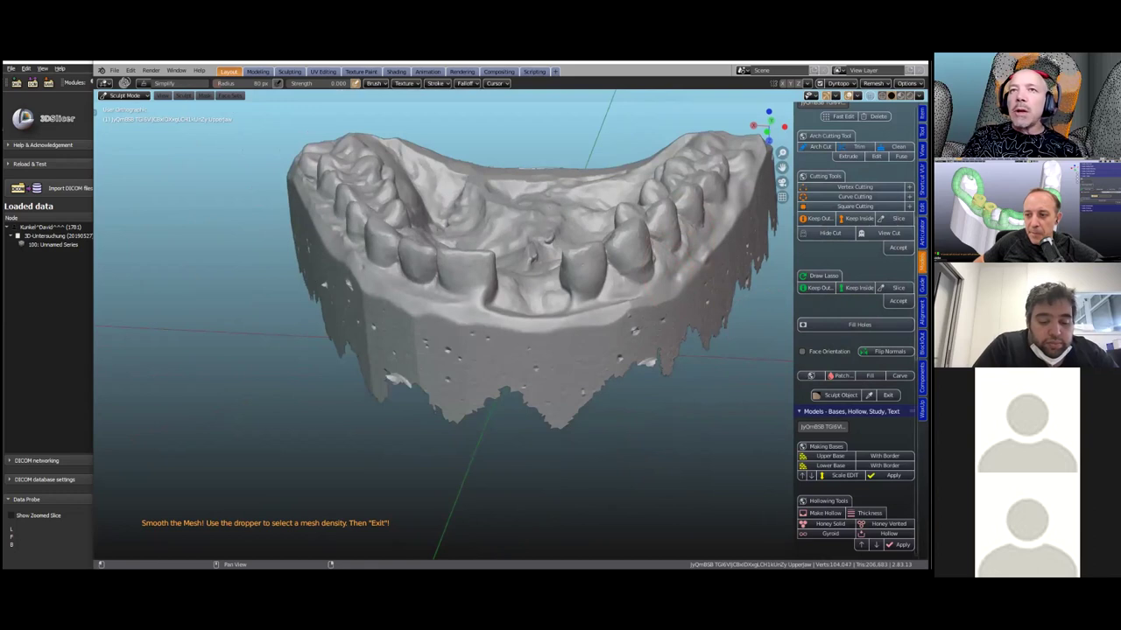
pyautogui.moveTo(591, 341)
pyautogui.mouseDown(button='middle')
pyautogui.moveTo(590, 353)
pyautogui.moveTo(637, 332)
pyautogui.moveTo(568, 331)
pyautogui.mouseUp(button='middle')
pyautogui.scroll(2, 561, 349)
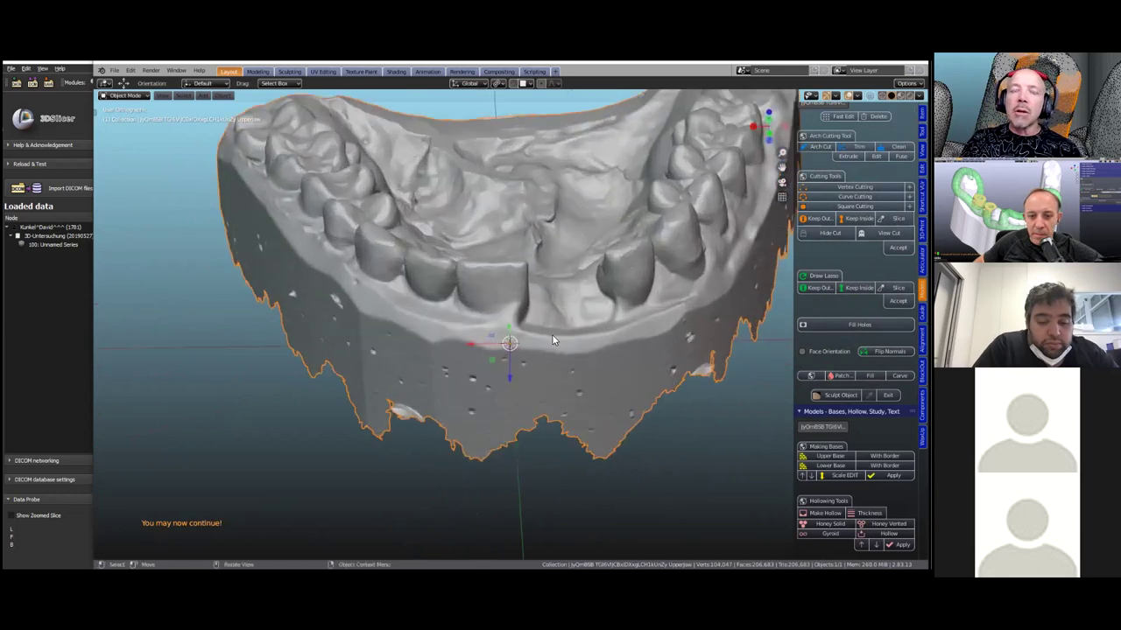
# Start an Arch Cut line at the gum below the central incisor and extend it across the missing-tooth gap.
pyautogui.scroll(2, 553, 336)
pyautogui.scroll(-2, 534, 338)
pyautogui.moveTo(483, 333); pyautogui.dragTo(510, 282, button='middle')
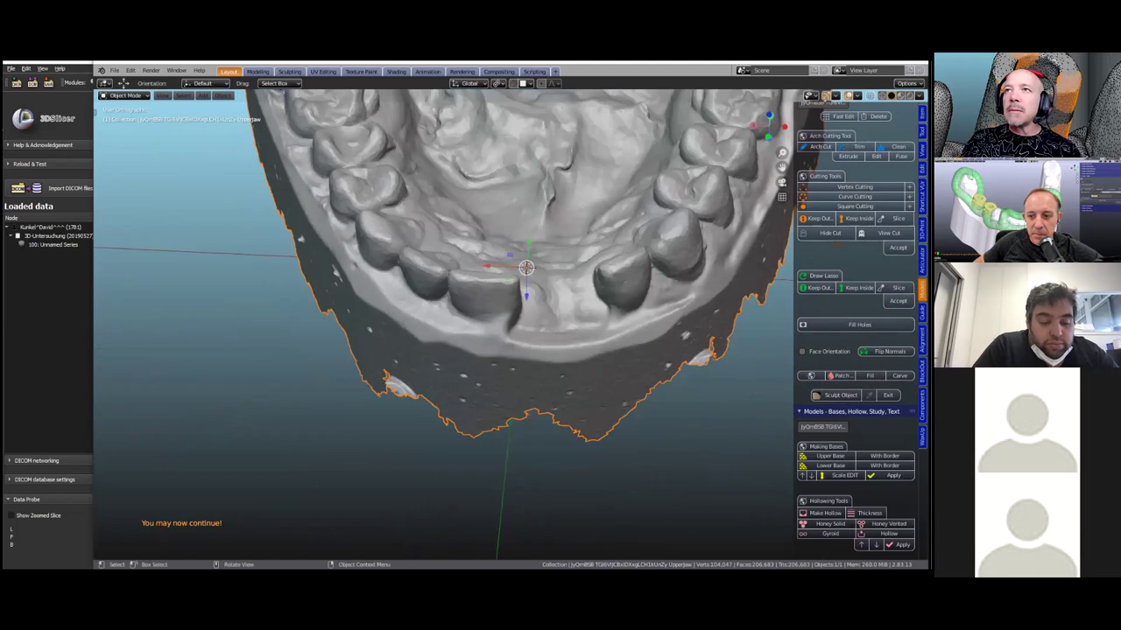
pyautogui.scroll(2, 510, 324)
pyautogui.scroll(5, 854, 333)
pyautogui.click(541, 342)
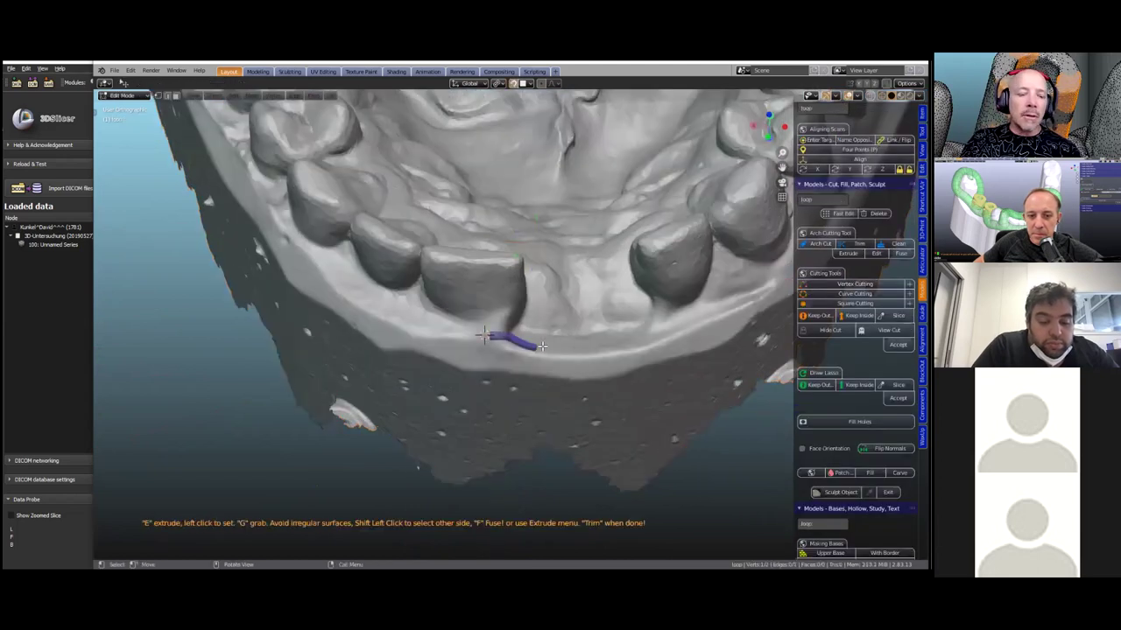
pyautogui.press('e')
pyautogui.click(499, 342)
pyautogui.press('e')
pyautogui.click(519, 336)
pyautogui.press('e')
pyautogui.click(536, 330)
pyautogui.press('e')
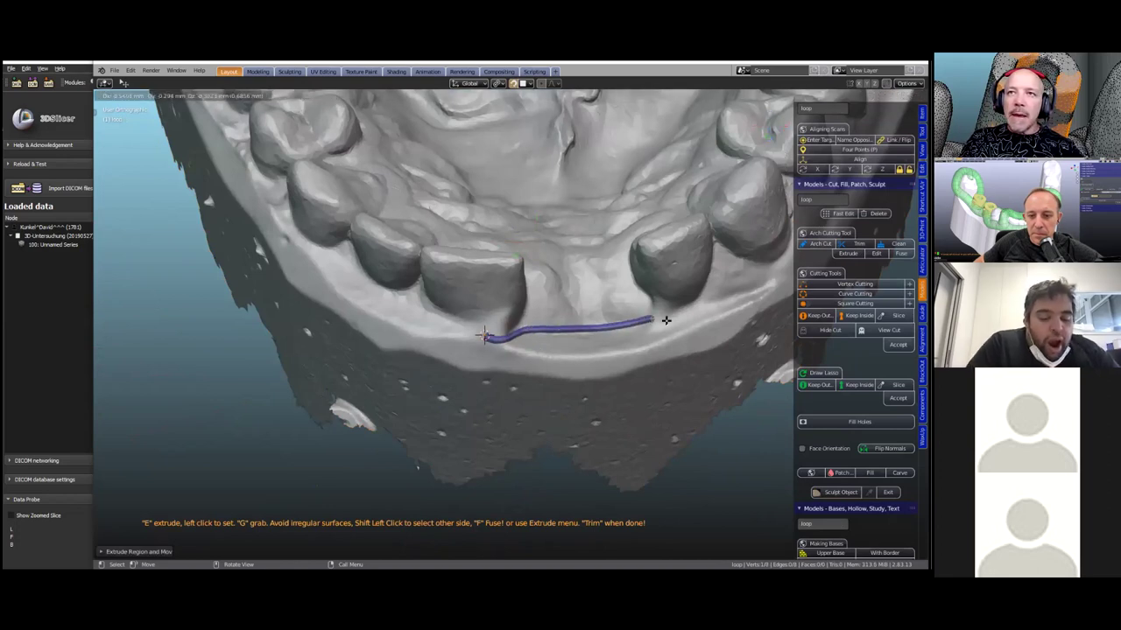
# Continue the cutting line along the outer gum below the canine, premolars and molars to the last molar.
pyautogui.click(745, 291)
pyautogui.moveTo(745, 291); pyautogui.dragTo(543, 298, button='middle')
pyautogui.press('e')
pyautogui.click(725, 258)
pyautogui.moveTo(726, 257); pyautogui.dragTo(513, 290, button='middle')
pyautogui.press('e')
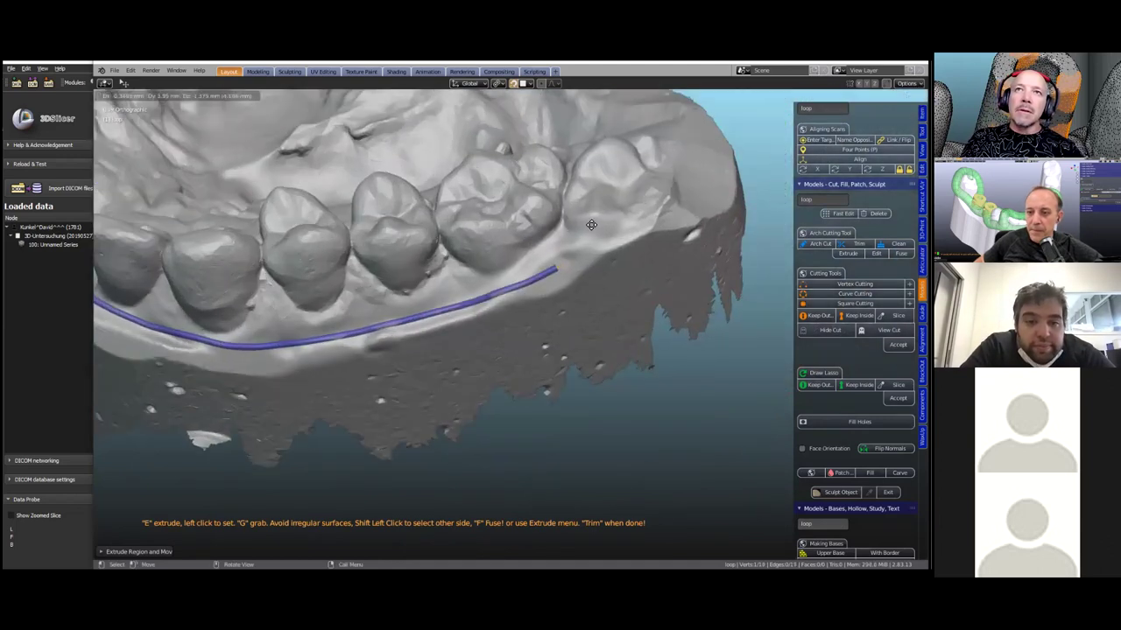
pyautogui.click(606, 156)
# Carry the cutting line over the last molar and down along the inner gum onto the palate.
pyautogui.moveTo(581, 193); pyautogui.dragTo(356, 214, button='middle')
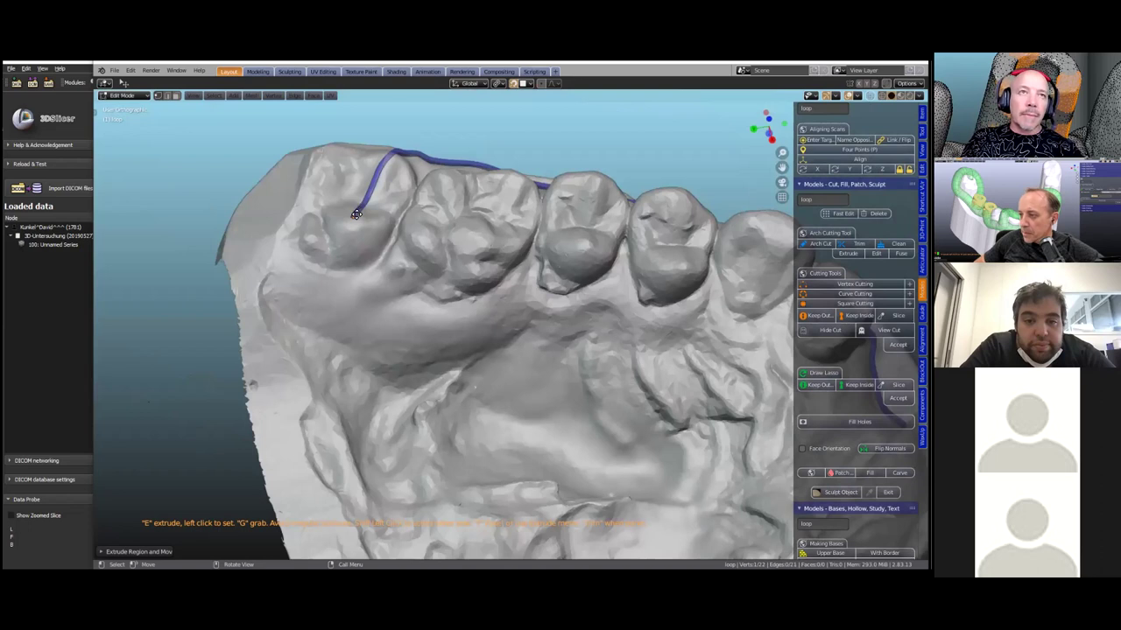
pyautogui.click(344, 303)
pyautogui.press('e')
pyautogui.click(429, 336)
pyautogui.press('e')
pyautogui.click(547, 388)
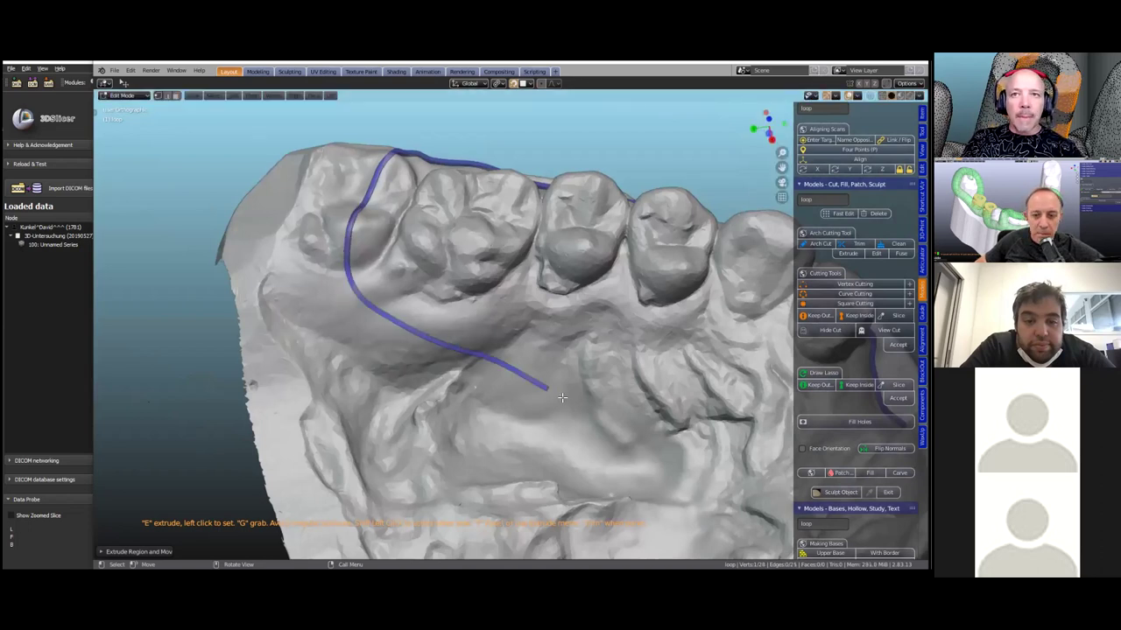
# Extend the cutting line across the palate behind the front teeth towards the opposite side.
pyautogui.moveTo(503, 371); pyautogui.dragTo(473, 345, button='middle')
pyautogui.keyDown('shift'); pyautogui.moveTo(606, 332); pyautogui.dragTo(516, 332, button='middle'); pyautogui.keyUp('shift')
pyautogui.scroll(1, 485, 309)
pyautogui.press('e')
pyautogui.click(643, 279)
pyautogui.press('e')
pyautogui.click(727, 324)
pyautogui.press('e')
pyautogui.click(780, 345)
# Run the cutting line along the opposite side of the palate and up over the last molar there.
pyautogui.moveTo(601, 307); pyautogui.dragTo(659, 301, button='middle')
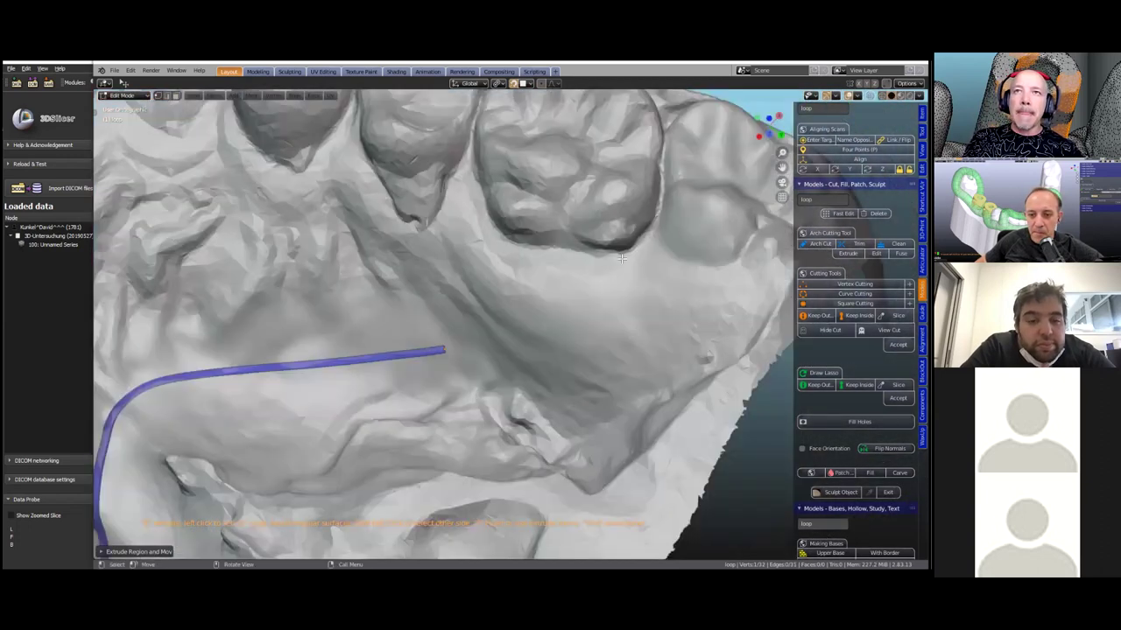
pyautogui.scroll(-3, 481, 326)
pyautogui.press('e')
pyautogui.click(538, 322)
pyautogui.press('e')
pyautogui.click(595, 291)
pyautogui.press('e')
pyautogui.click(629, 232)
pyautogui.click(634, 205)
# Bring the cutting line along the opposite outer gum back to its start and fuse the ends into a closed loop.
pyautogui.moveTo(634, 205); pyautogui.dragTo(629, 239, button='middle')
pyautogui.press('e')
pyautogui.moveTo(249, 278); pyautogui.dragTo(453, 310, button='middle')
pyautogui.moveTo(370, 300); pyautogui.dragTo(420, 314, button='middle')
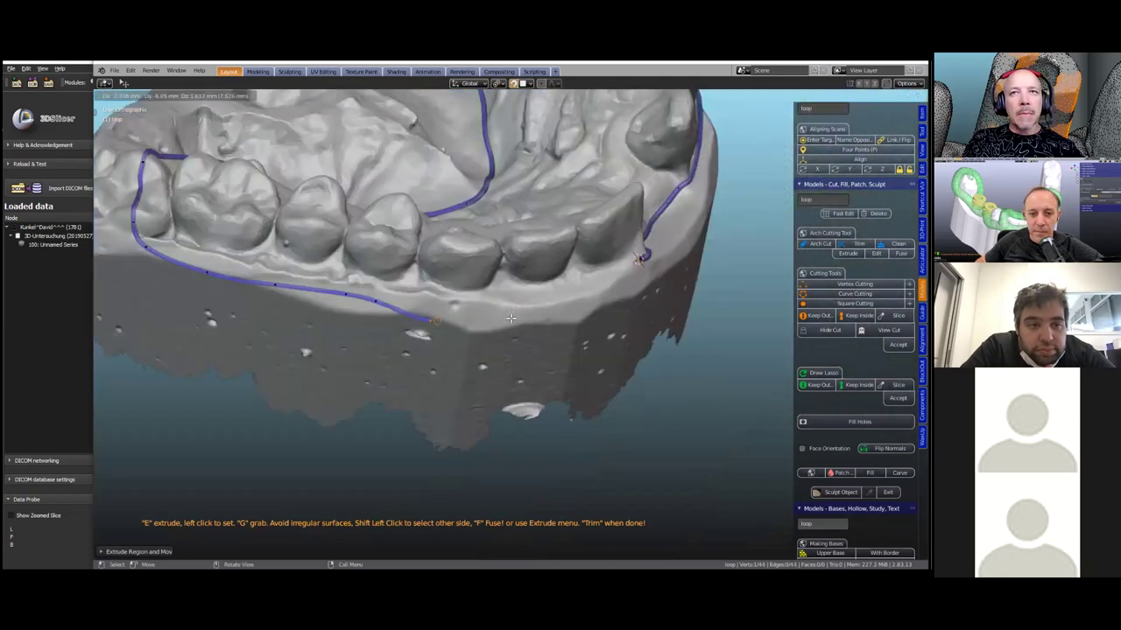
pyautogui.moveTo(580, 299); pyautogui.dragTo(652, 296, button='middle')
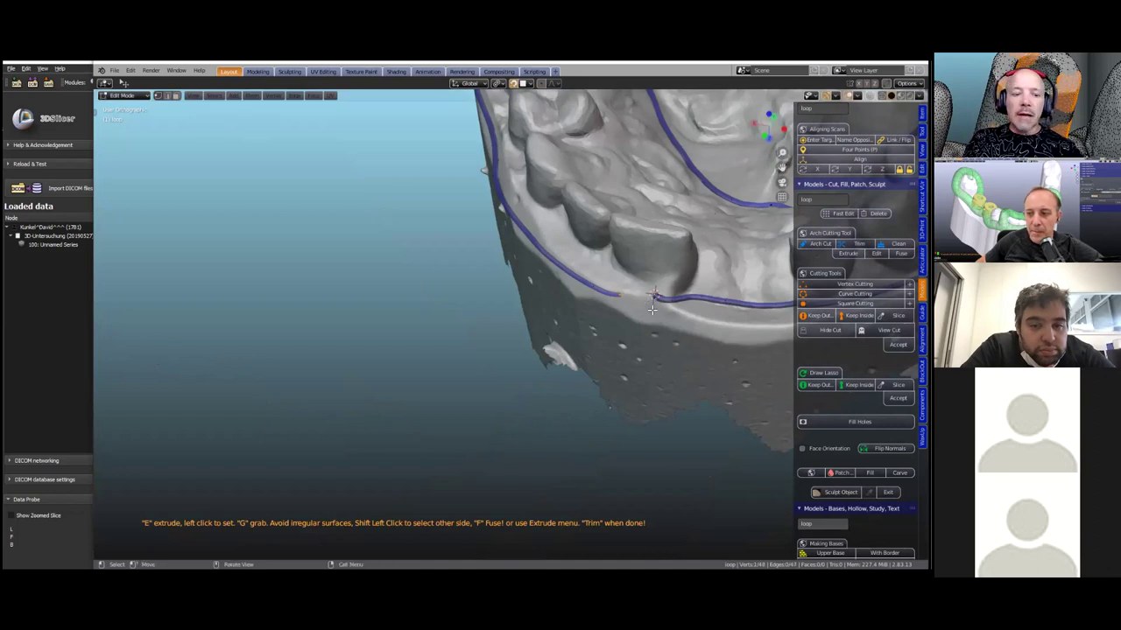
pyautogui.press('f')
# Trim the scan along the closed loop and clean away everything except the dental arch.
pyautogui.moveTo(606, 267); pyautogui.dragTo(670, 279, button='middle')
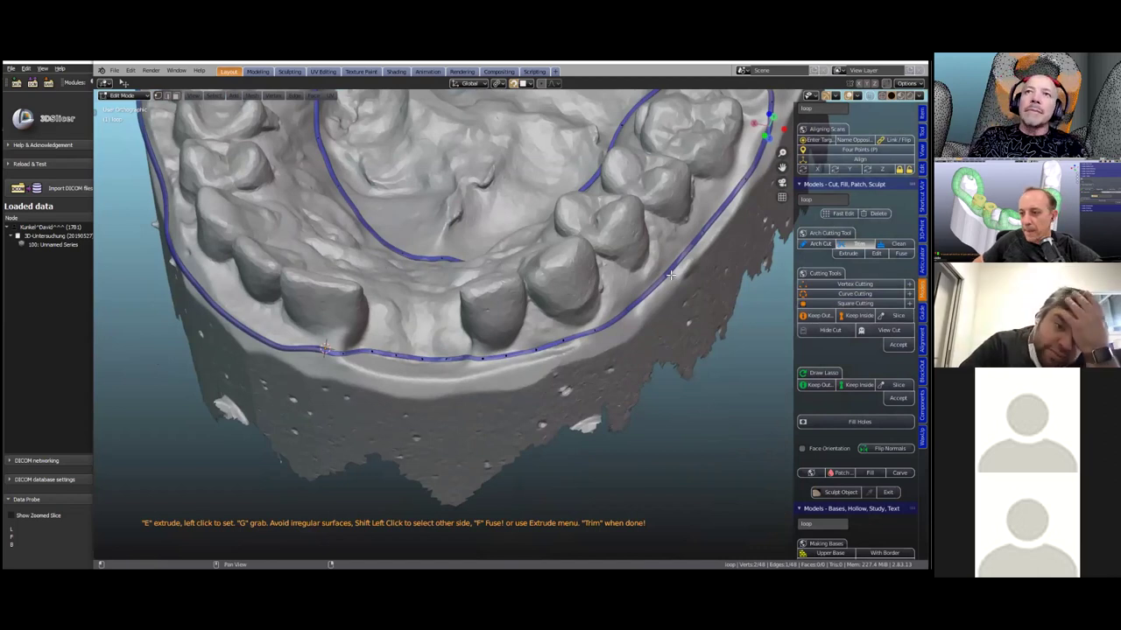
pyautogui.press('Return')
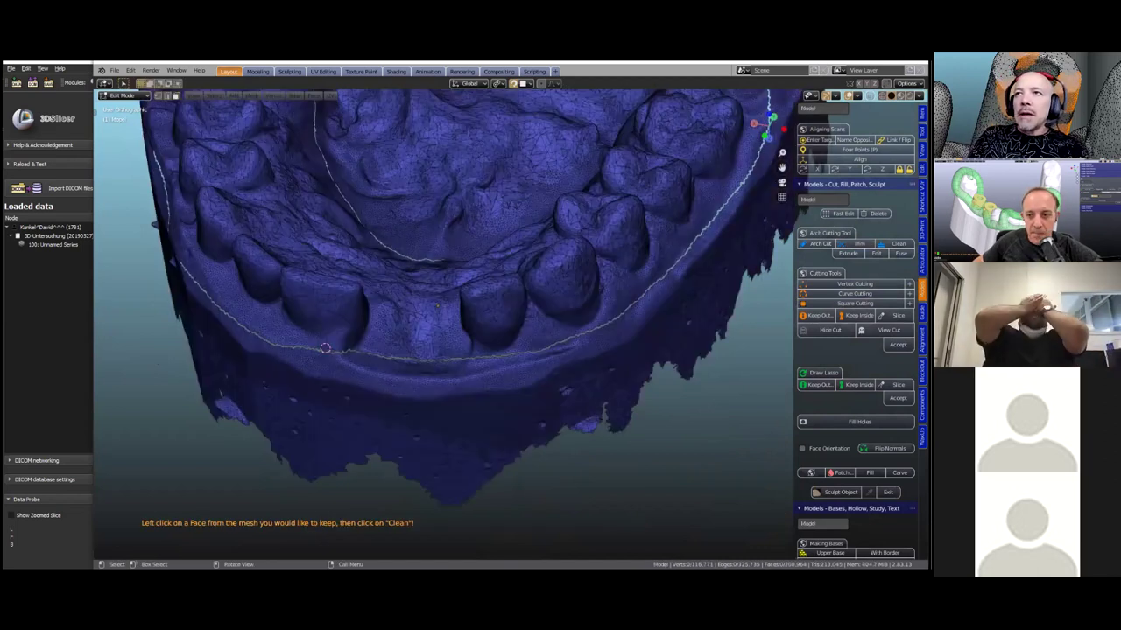
pyautogui.click(897, 243)
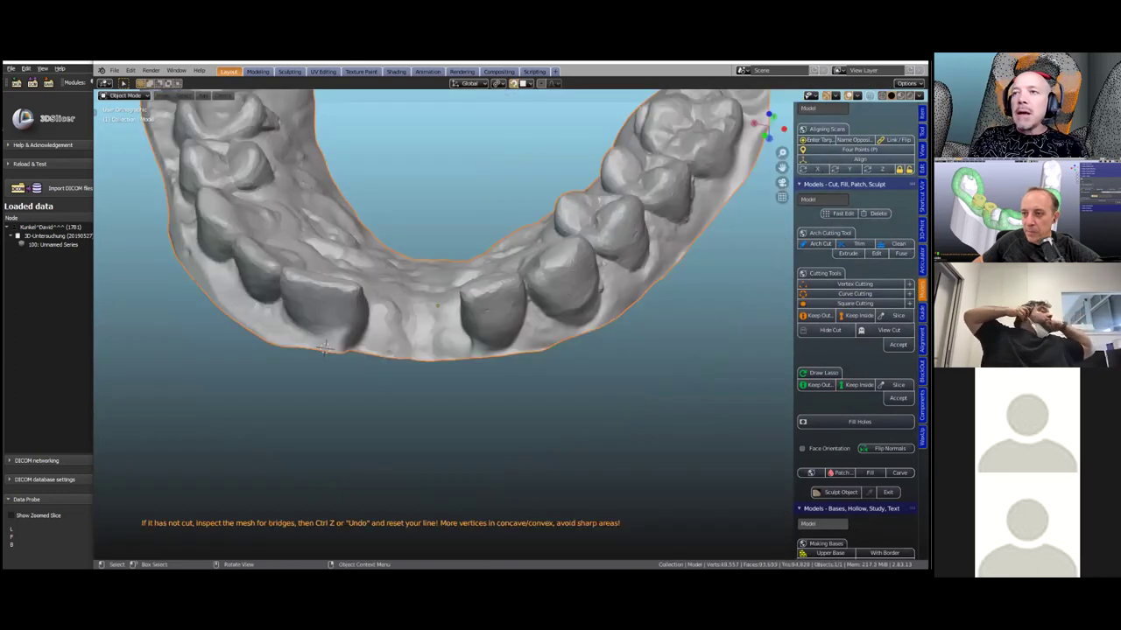
# Add an upper base to the trimmed dental arch and extend the base length in four increments.
pyautogui.scroll(-2, 898, 243)
pyautogui.scroll(-5, 853, 333)
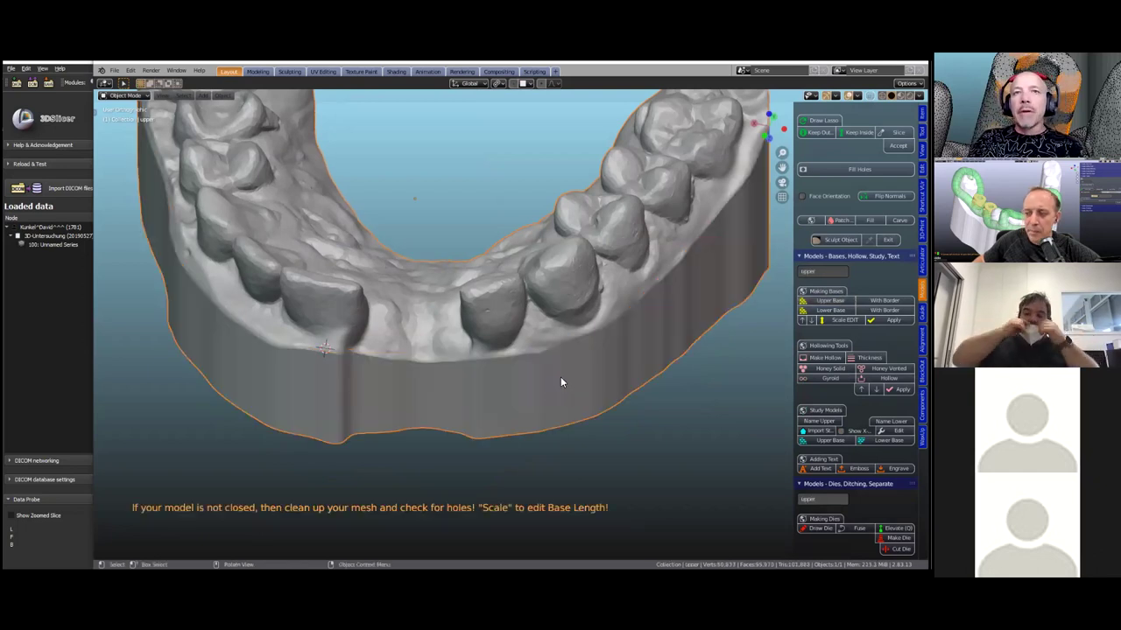
pyautogui.moveTo(561, 382); pyautogui.dragTo(561, 313, button='middle')
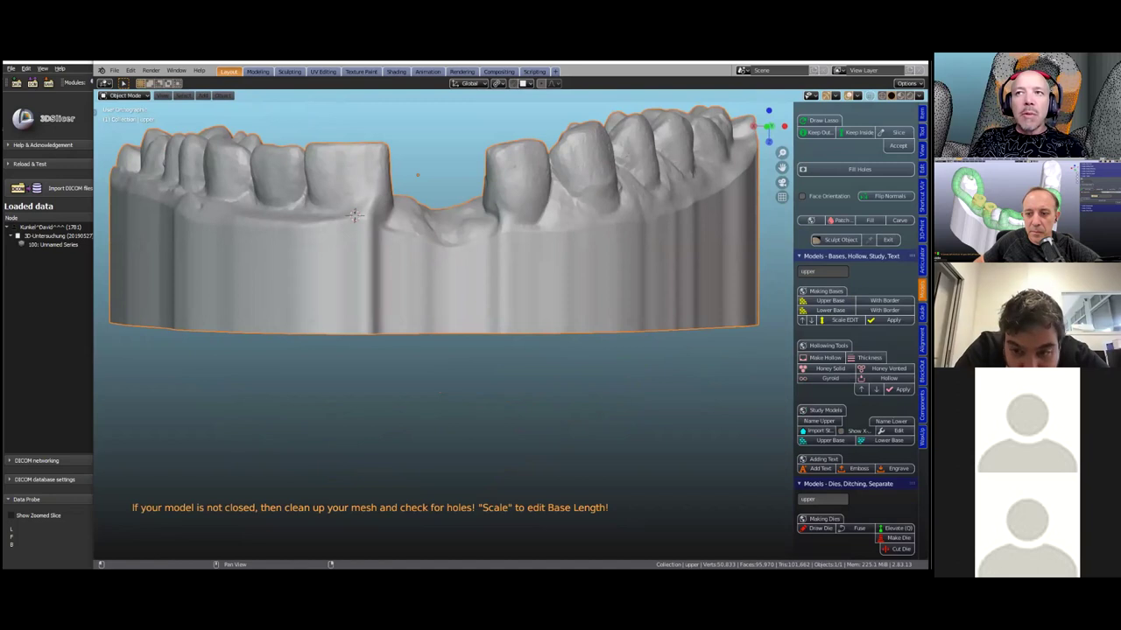
pyautogui.click(802, 320)
pyautogui.click(802, 319)
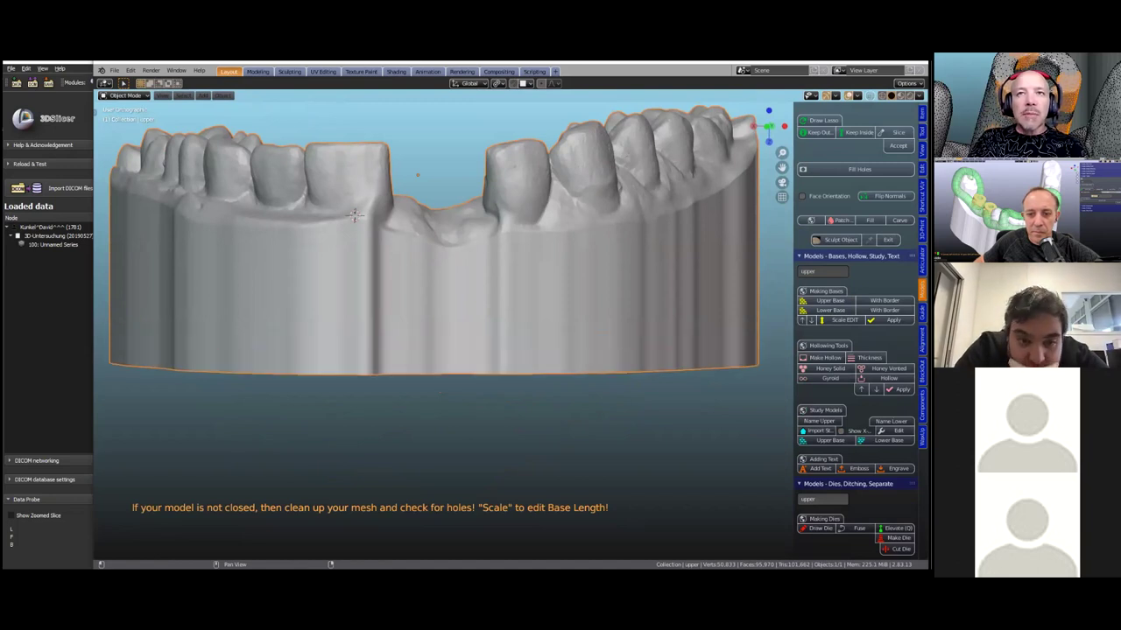
pyautogui.click(802, 319)
pyautogui.click(802, 319)
pyautogui.scroll(-2, 616, 324)
pyautogui.moveTo(619, 329); pyautogui.dragTo(404, 390, button='middle')
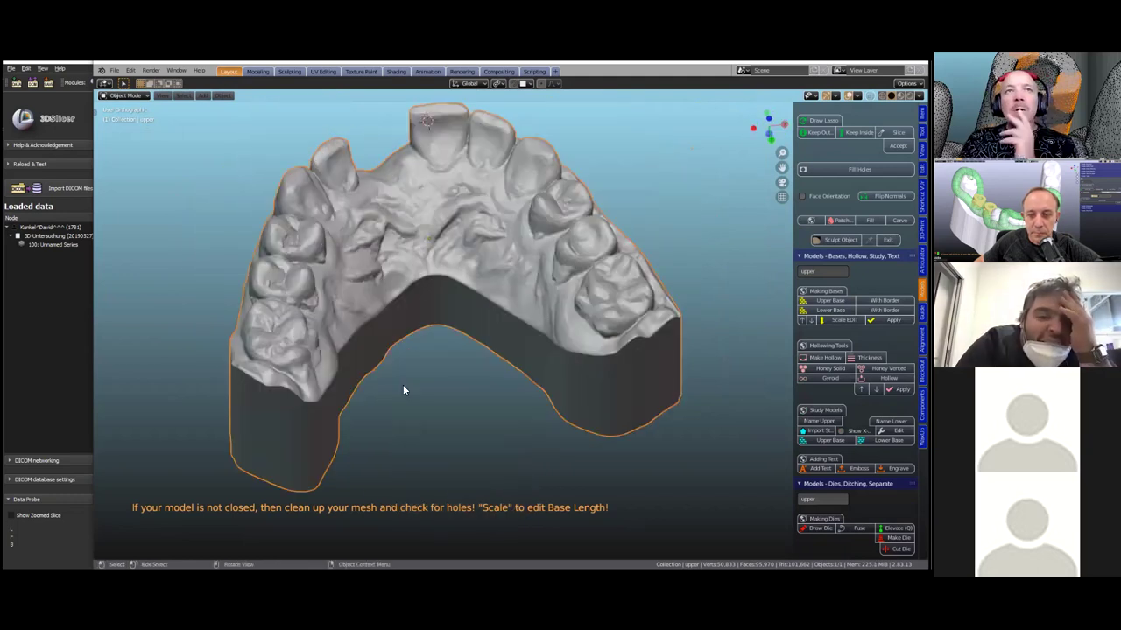
pyautogui.scroll(-1, 404, 391)
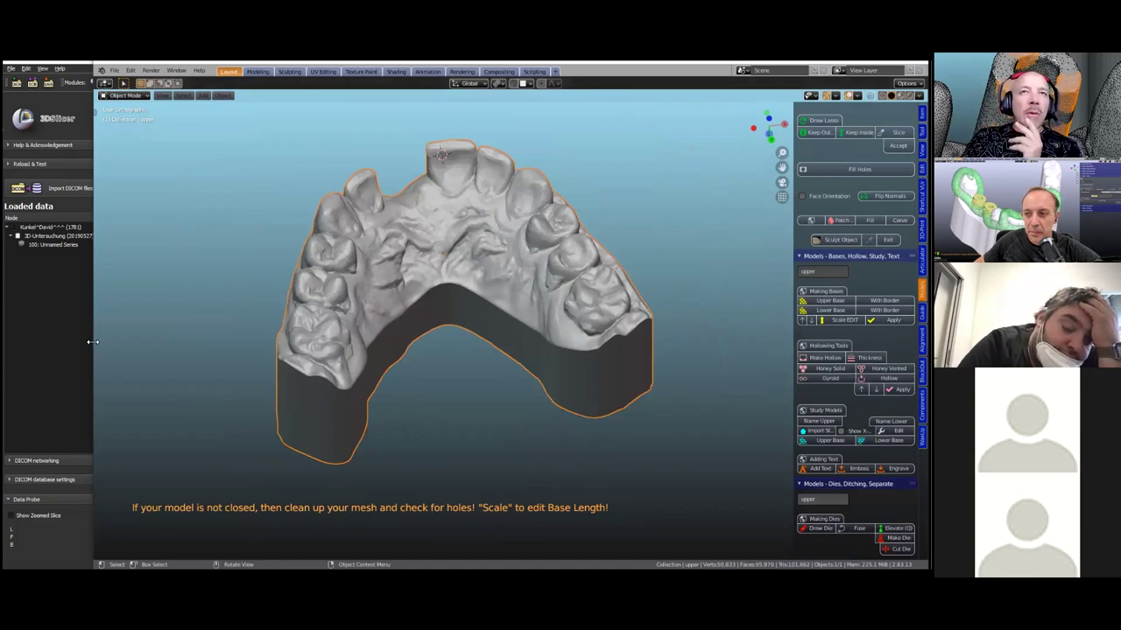
# Switch to 3D Slicer, widen its window, and open the Segment Editor for the loaded CT volume.
pyautogui.moveTo(93, 342); pyautogui.dragTo(484, 324)
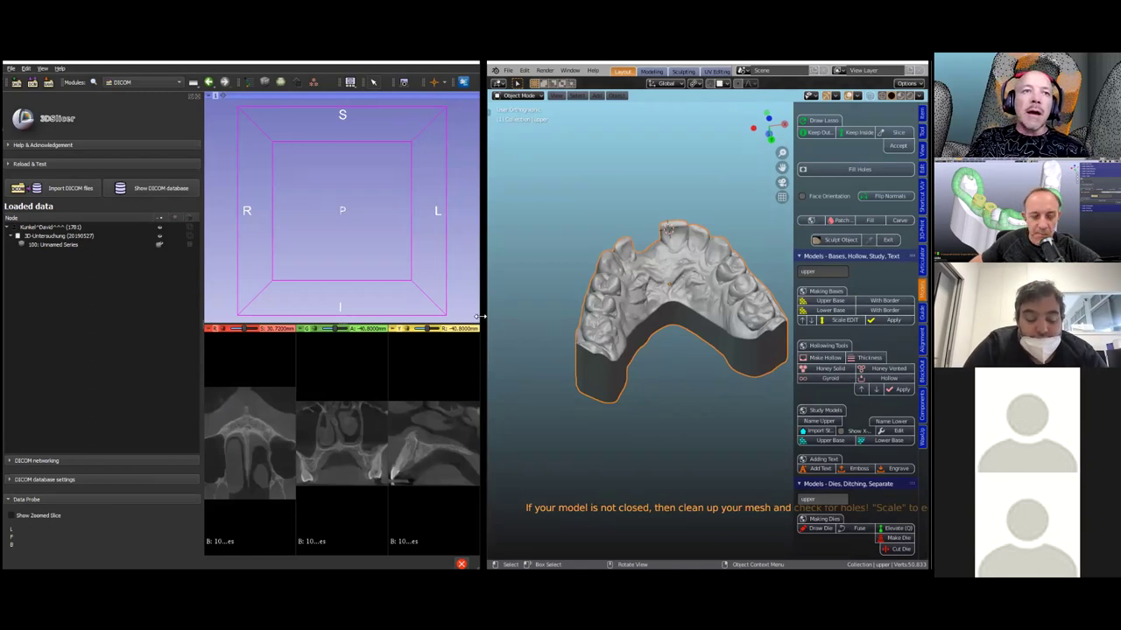
pyautogui.moveTo(481, 316); pyautogui.dragTo(657, 316)
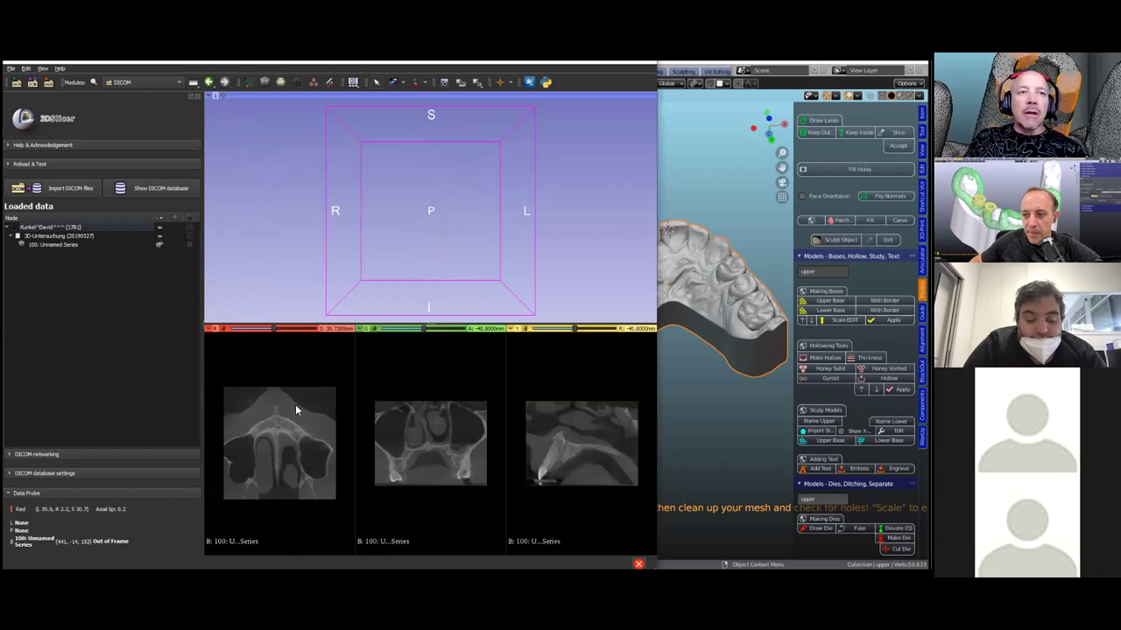
pyautogui.click(331, 84)
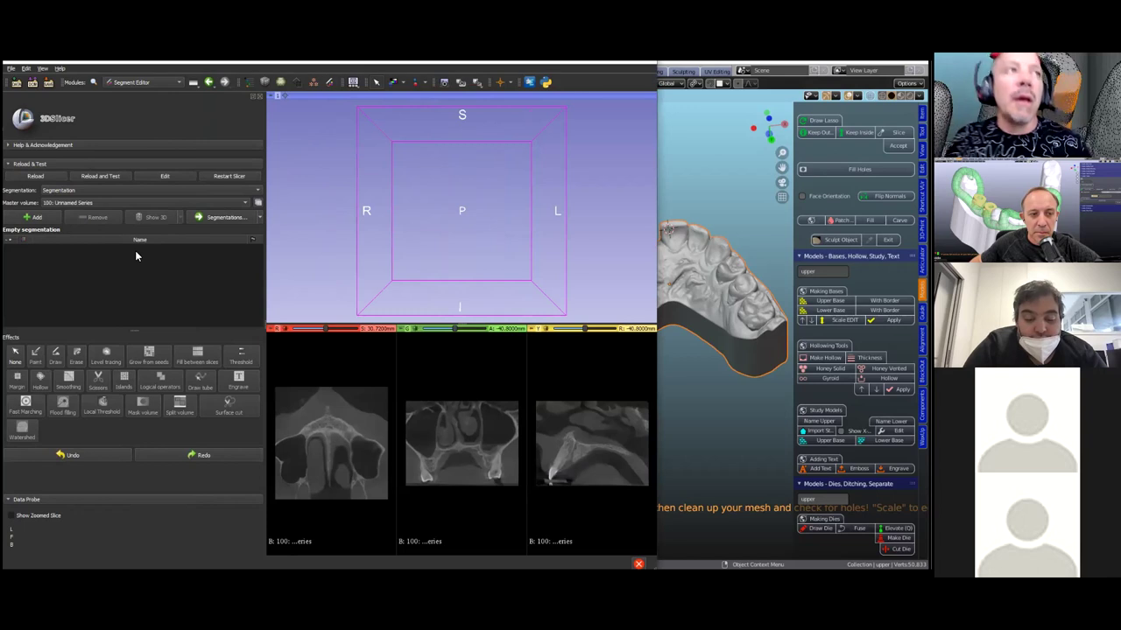
# Add a segment to the CT segmentation and rename it Bone.
pyautogui.click(40, 219)
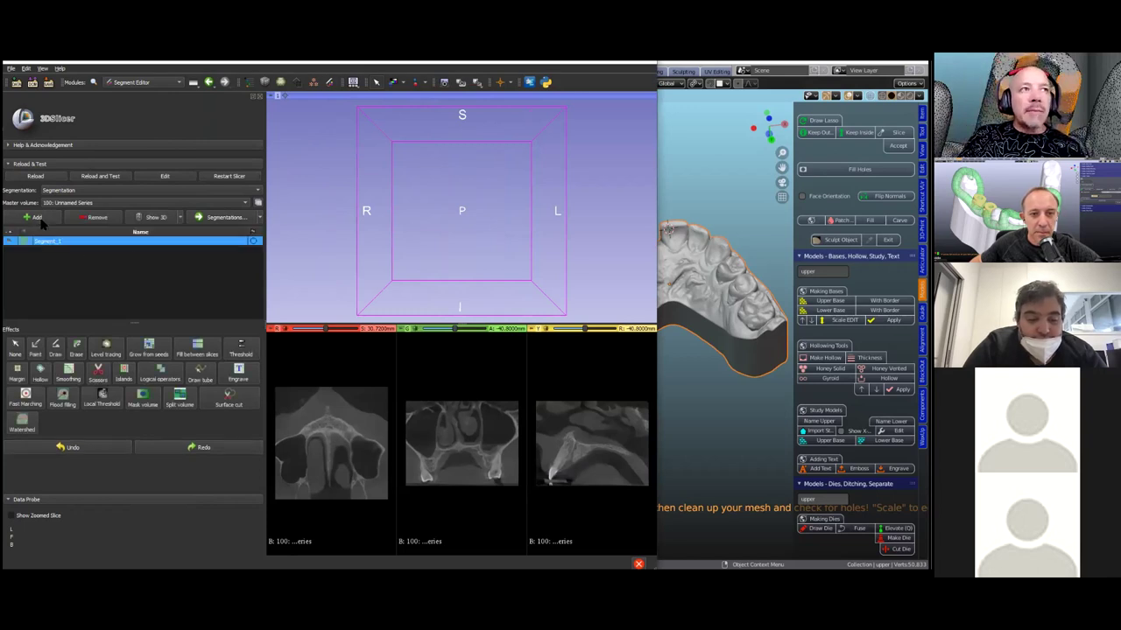
pyautogui.doubleClick(65, 245)
pyautogui.write('Bone')
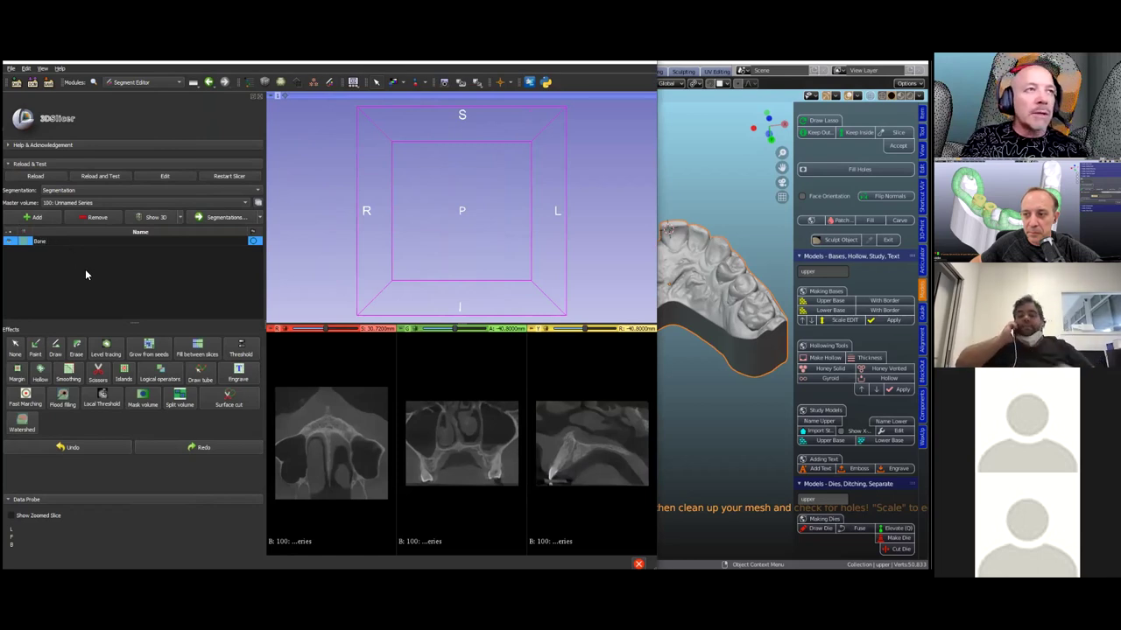
pyautogui.click(87, 275)
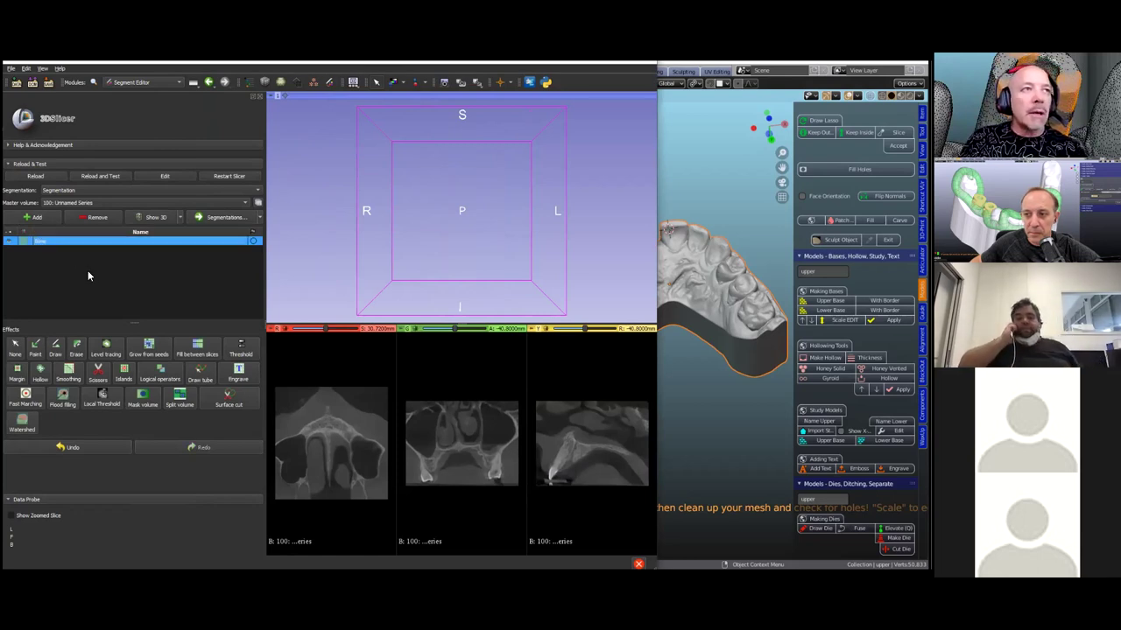
# Start a Threshold on the Bone segment and set the lower limit of its intensity range to 466.60.
pyautogui.click(240, 351)
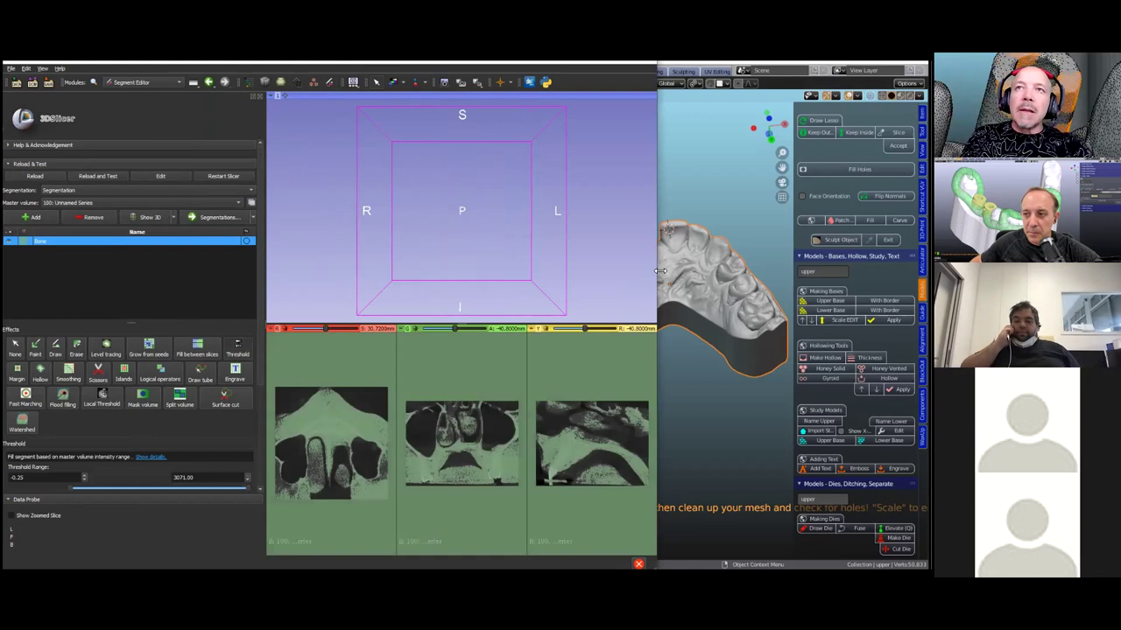
pyautogui.moveTo(660, 271); pyautogui.dragTo(832, 262)
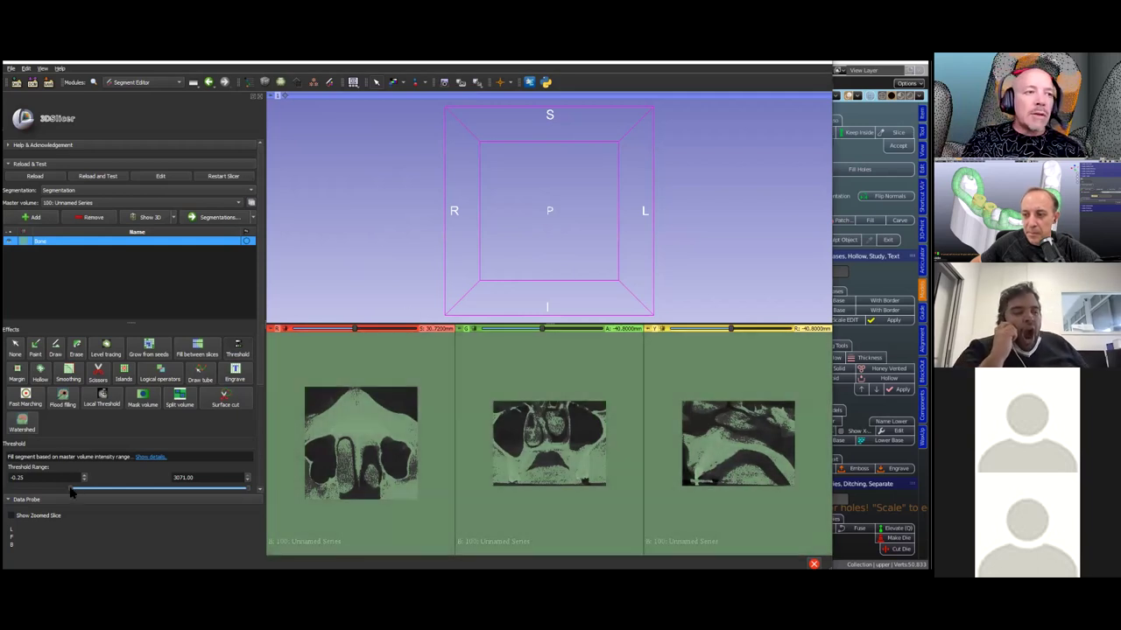
pyautogui.moveTo(74, 493); pyautogui.dragTo(95, 475)
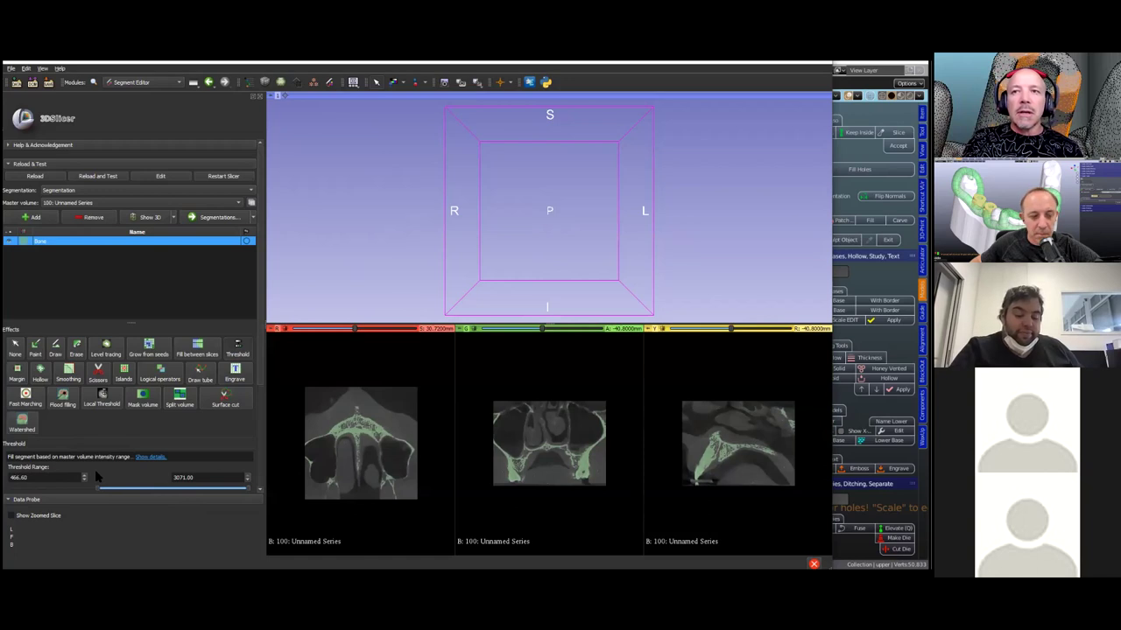
# Examine how well the threshold covers the jawbone by going back and forth through enlarged sagittal slices.
pyautogui.moveTo(744, 444); pyautogui.dragTo(746, 514, button='right')
pyautogui.scroll(3, 710, 468)
pyautogui.scroll(-6, 710, 468)
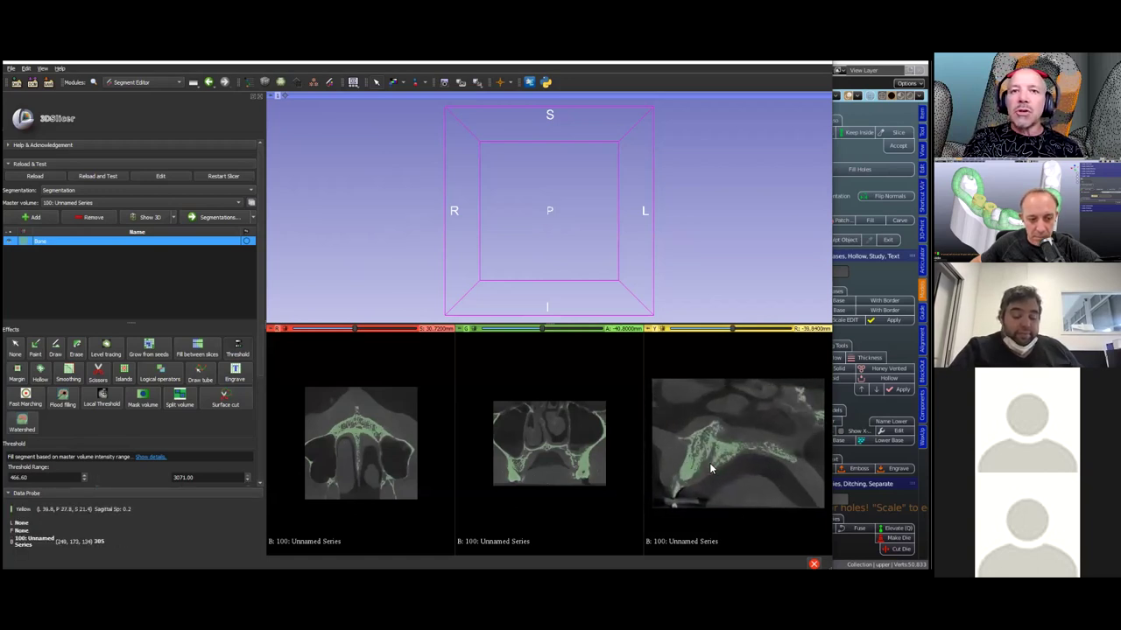
pyautogui.scroll(2, 710, 469)
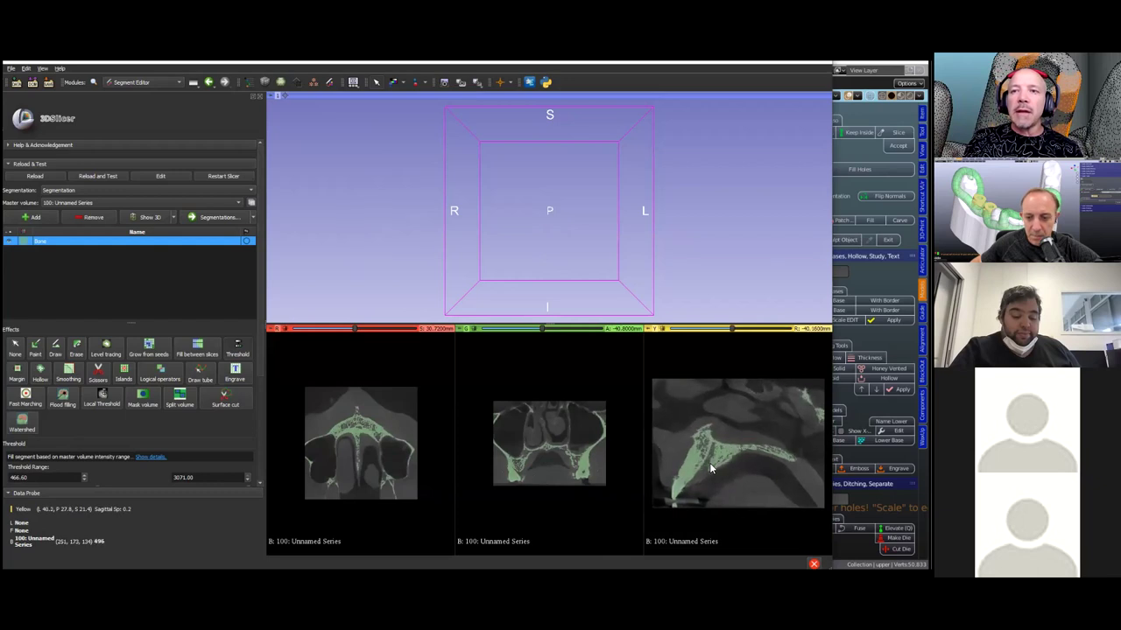
pyautogui.scroll(-2, 710, 468)
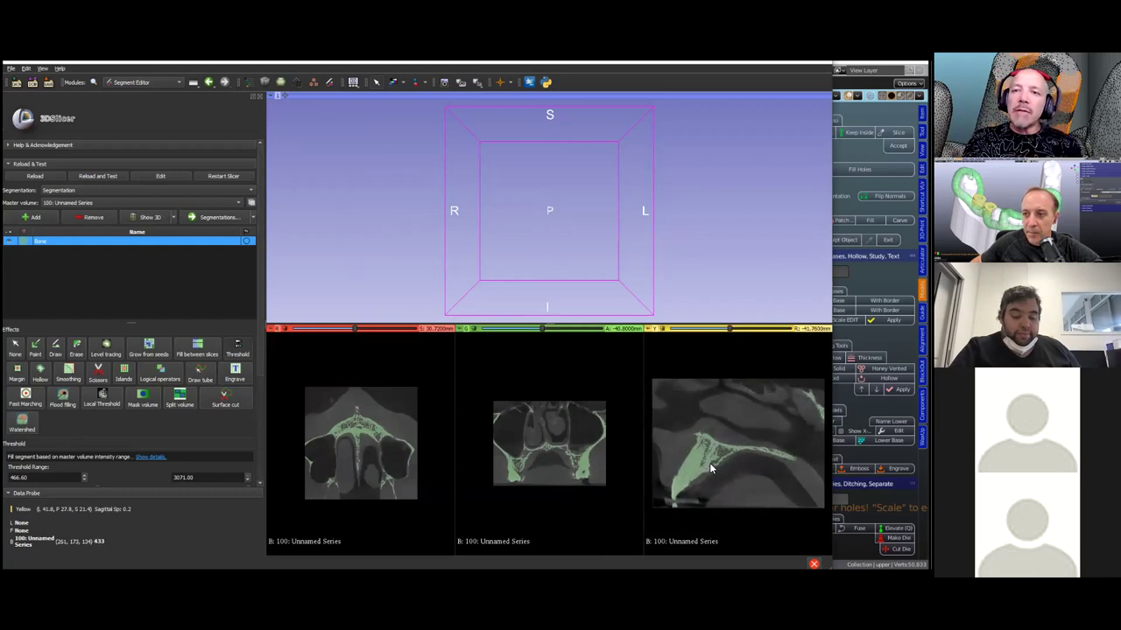
pyautogui.scroll(-2, 710, 469)
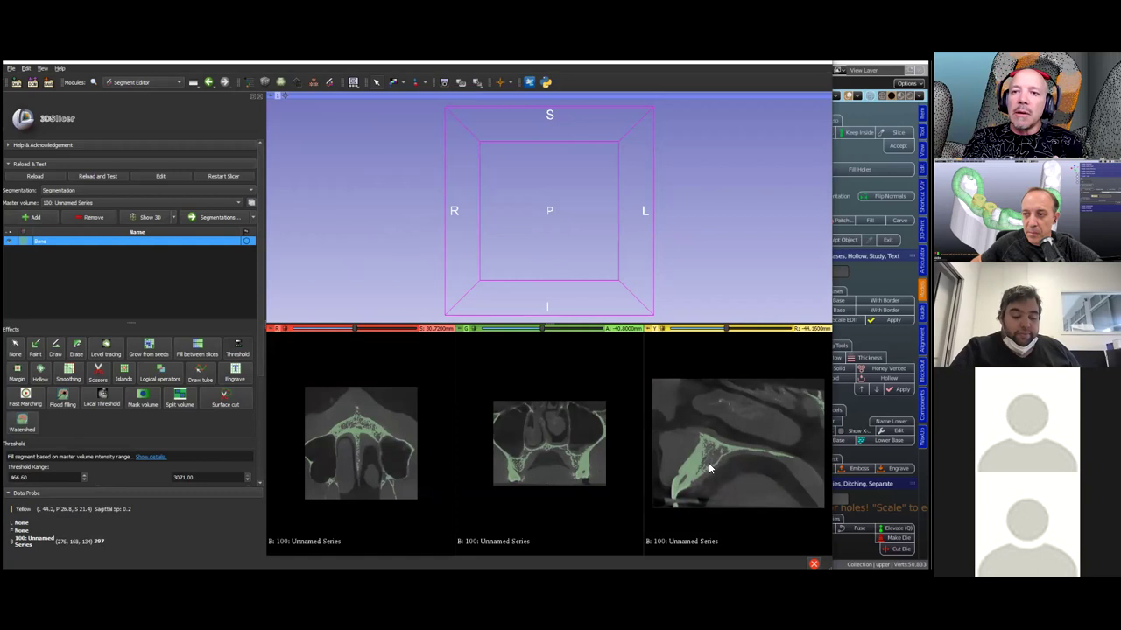
pyautogui.scroll(5, 710, 468)
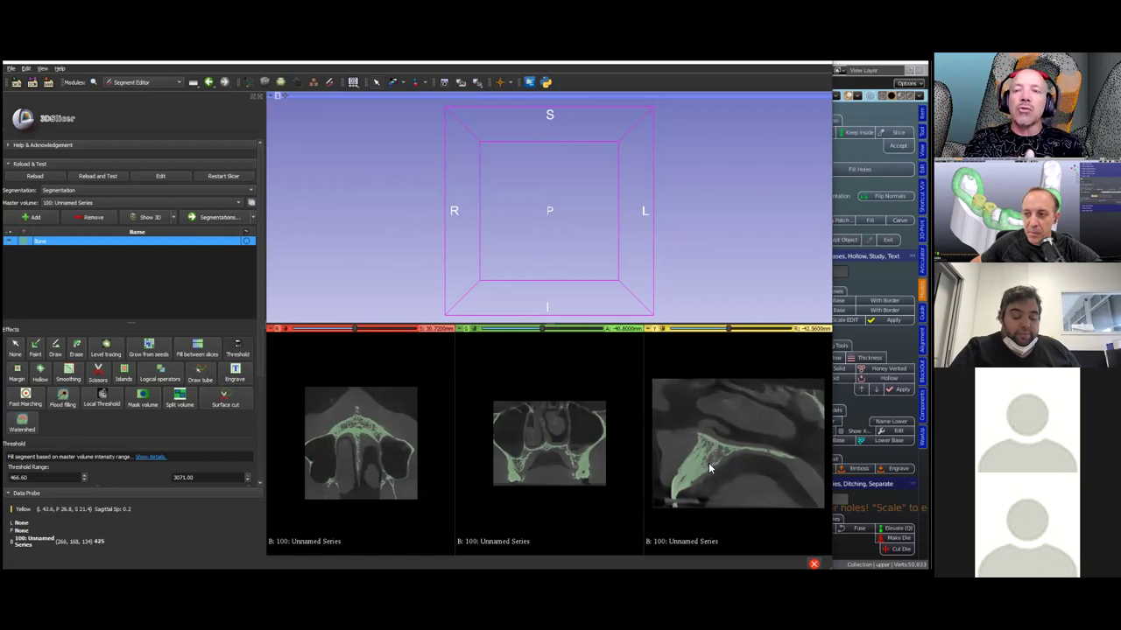
pyautogui.scroll(2, 710, 468)
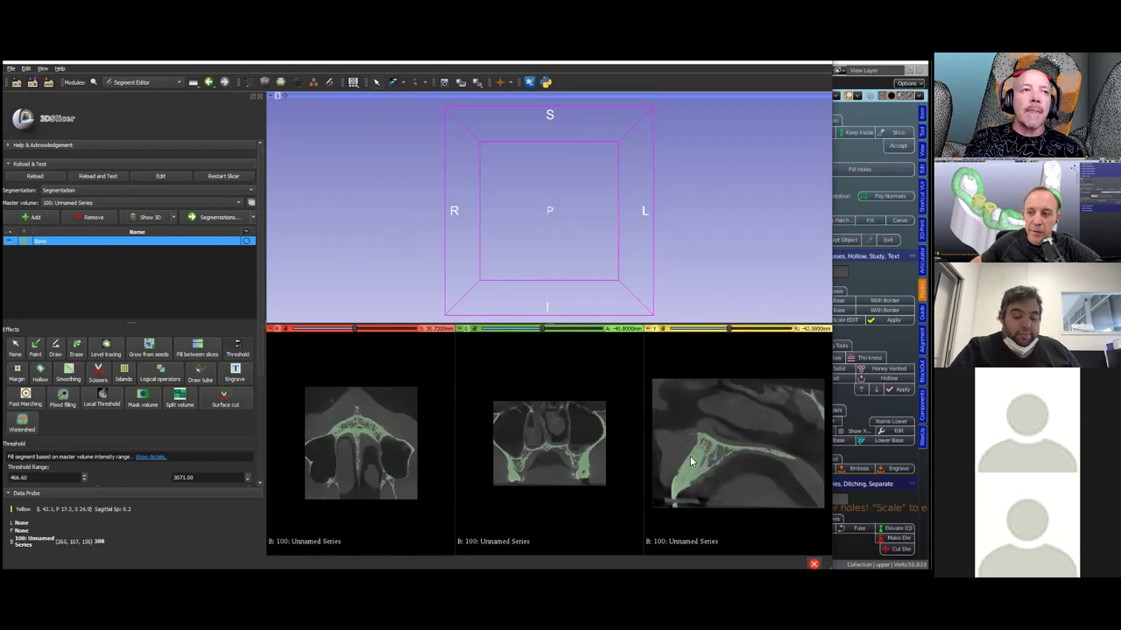
# Examine the threshold's coverage of teeth and bone through the axial slices, and align the other slice views to a point on the arch.
pyautogui.scroll(-8, 360, 438)
pyautogui.scroll(-15, 359, 435)
pyautogui.scroll(-2, 359, 435)
pyautogui.scroll(9, 359, 435)
pyautogui.scroll(2, 357, 427)
pyautogui.scroll(-10, 357, 430)
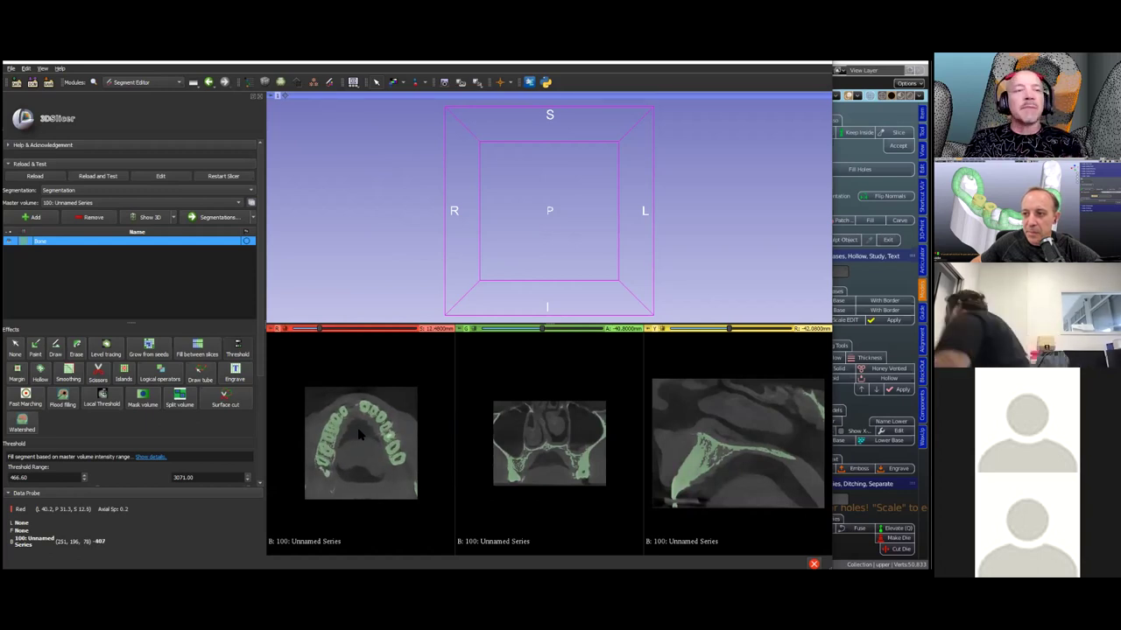
pyautogui.scroll(4, 357, 429)
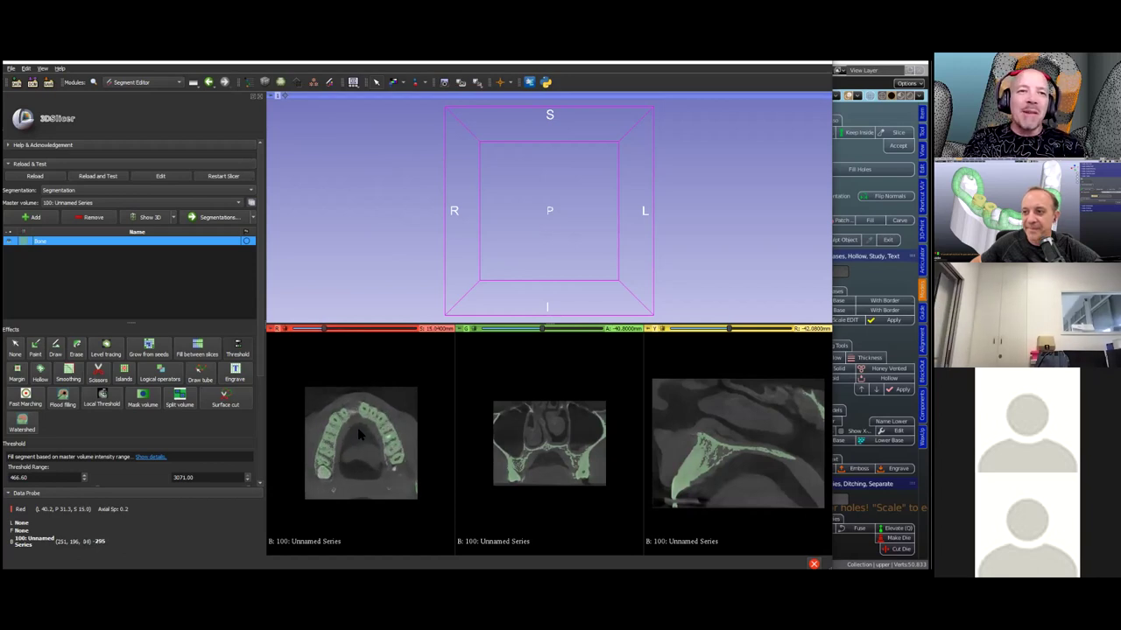
pyautogui.scroll(2, 358, 428)
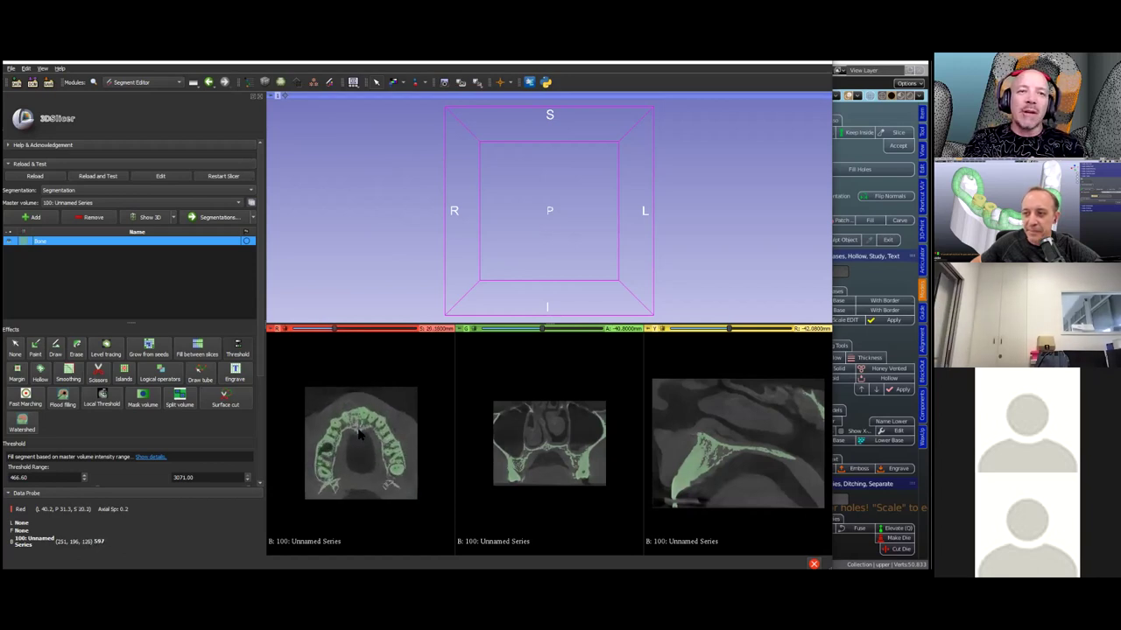
pyautogui.scroll(-10, 358, 431)
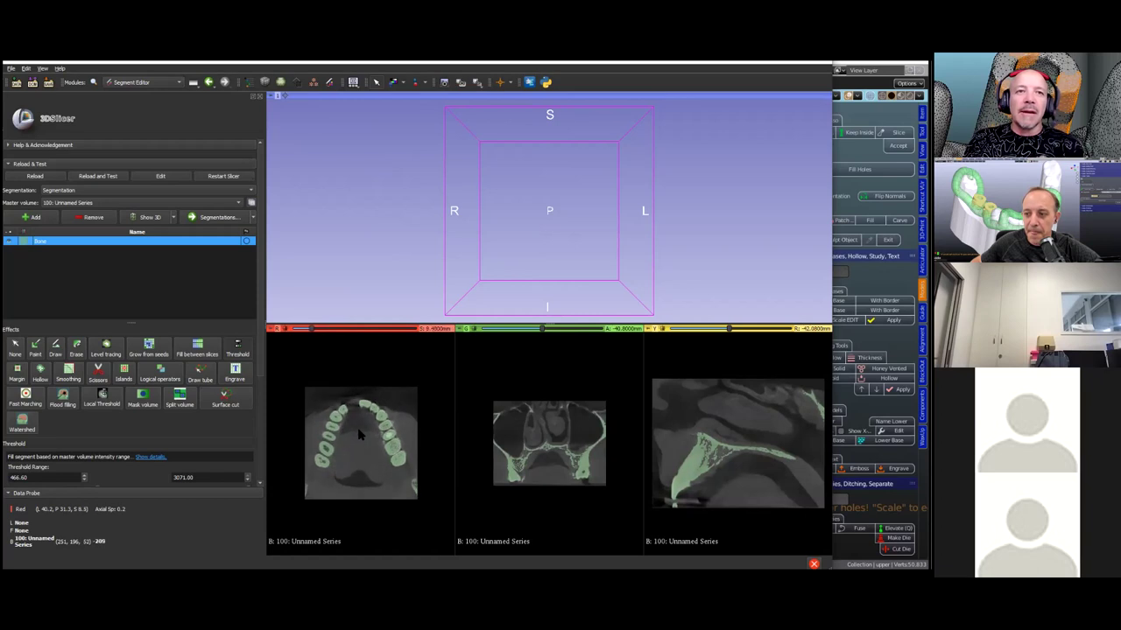
pyautogui.scroll(10, 358, 434)
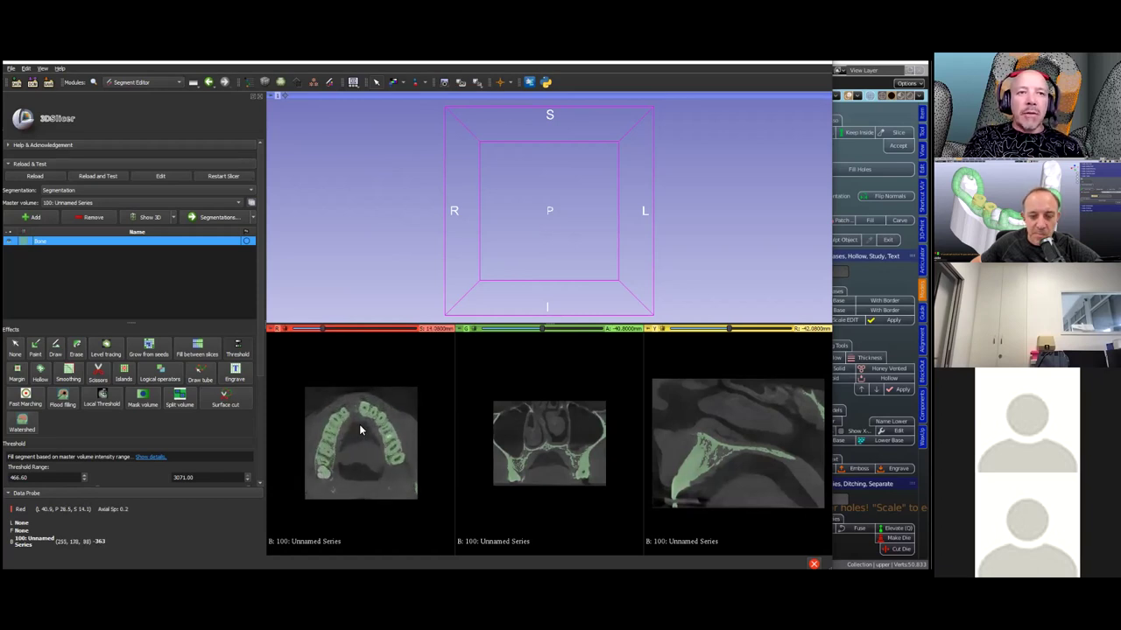
pyautogui.scroll(9, 359, 425)
pyautogui.press('shift')
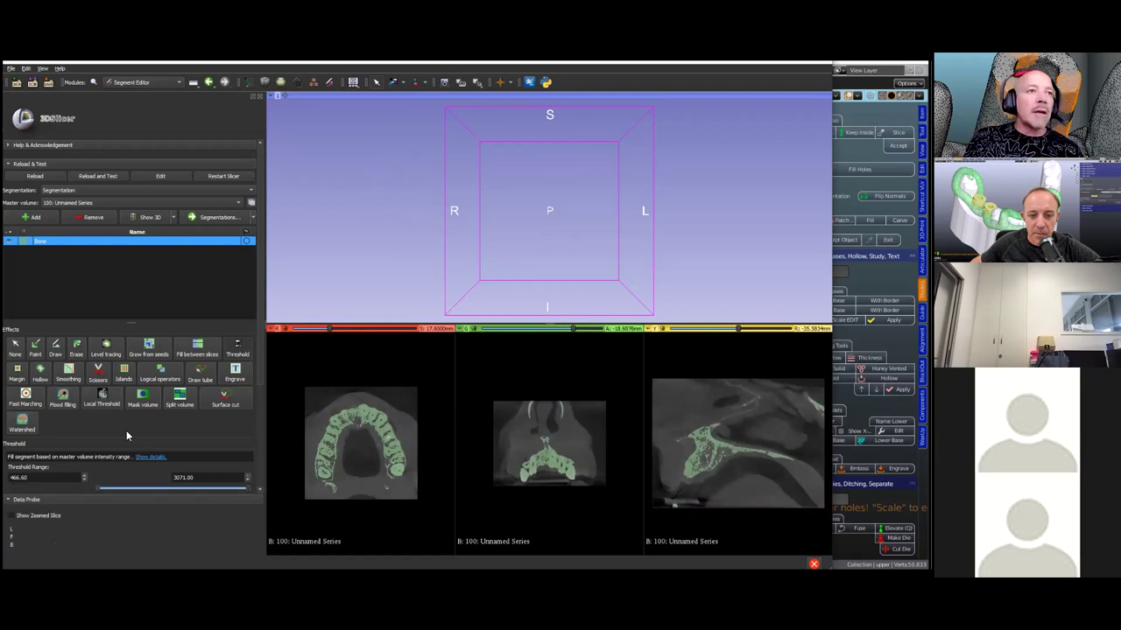
# Apply the threshold to fill the Bone segment.
pyautogui.scroll(-2, 160, 423)
pyautogui.scroll(-3, 161, 424)
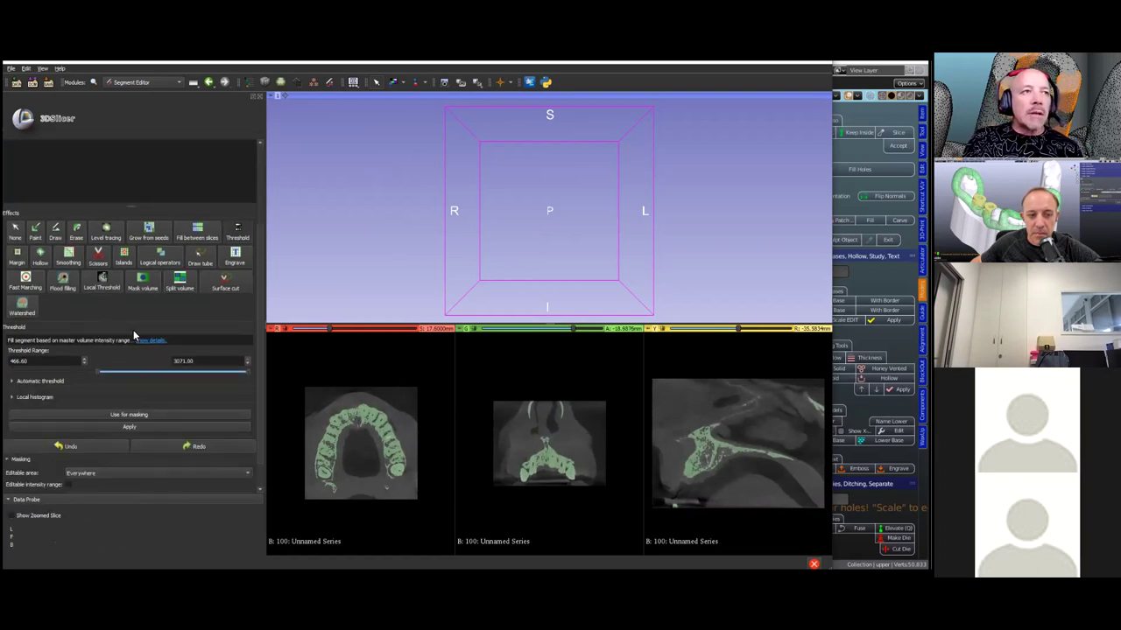
pyautogui.scroll(-1, 134, 336)
pyautogui.click(134, 395)
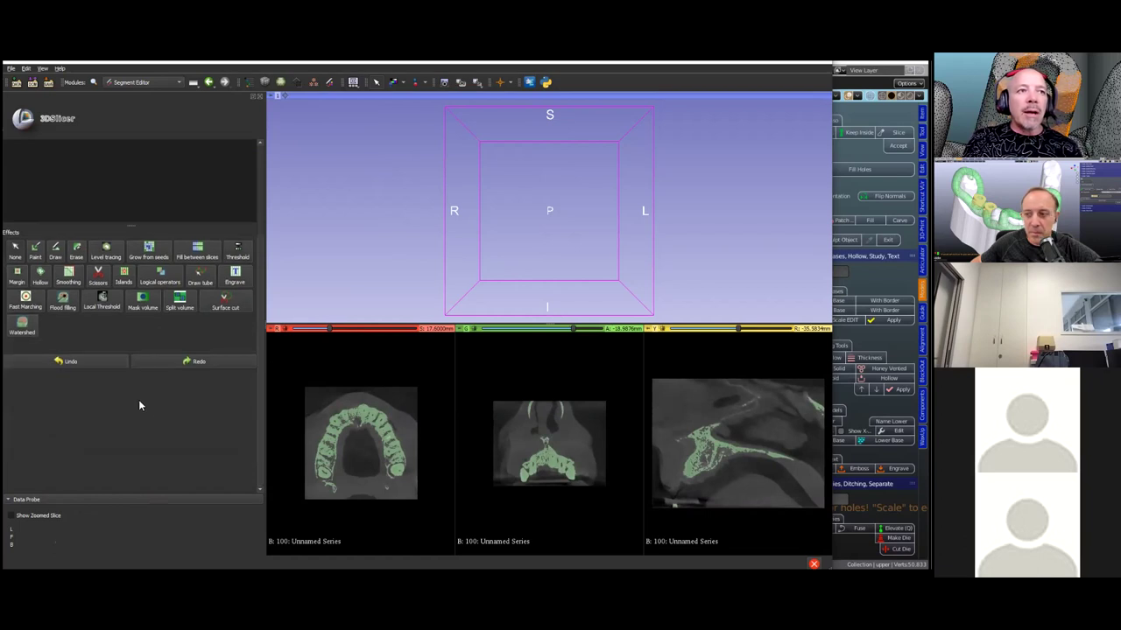
pyautogui.scroll(4, 149, 394)
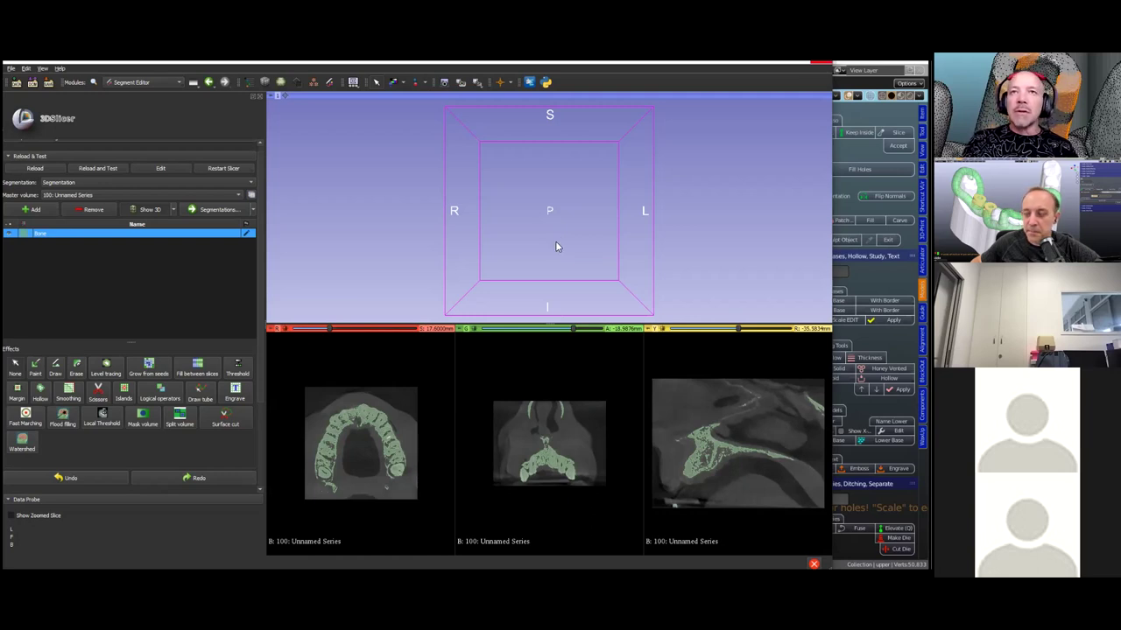
# Show the Bone segment in 3D and inspect the reconstructed upper jaw and teeth from the front.
pyautogui.scroll(6, 567, 253)
pyautogui.moveTo(599, 291); pyautogui.dragTo(531, 283)
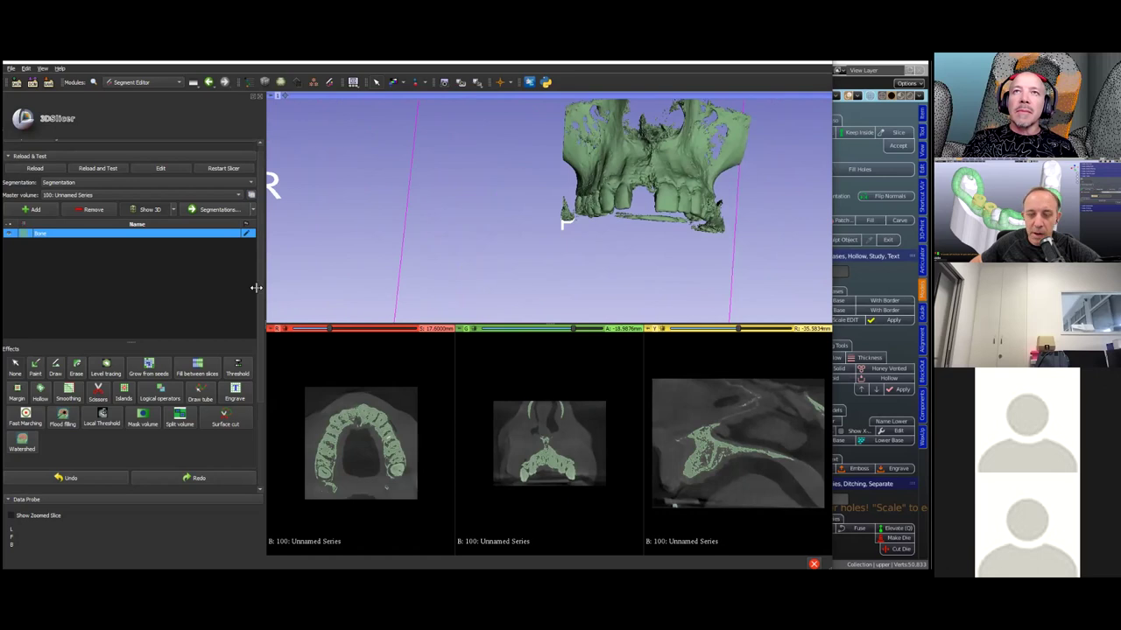
pyautogui.scroll(-1, 180, 286)
pyautogui.scroll(1, 180, 285)
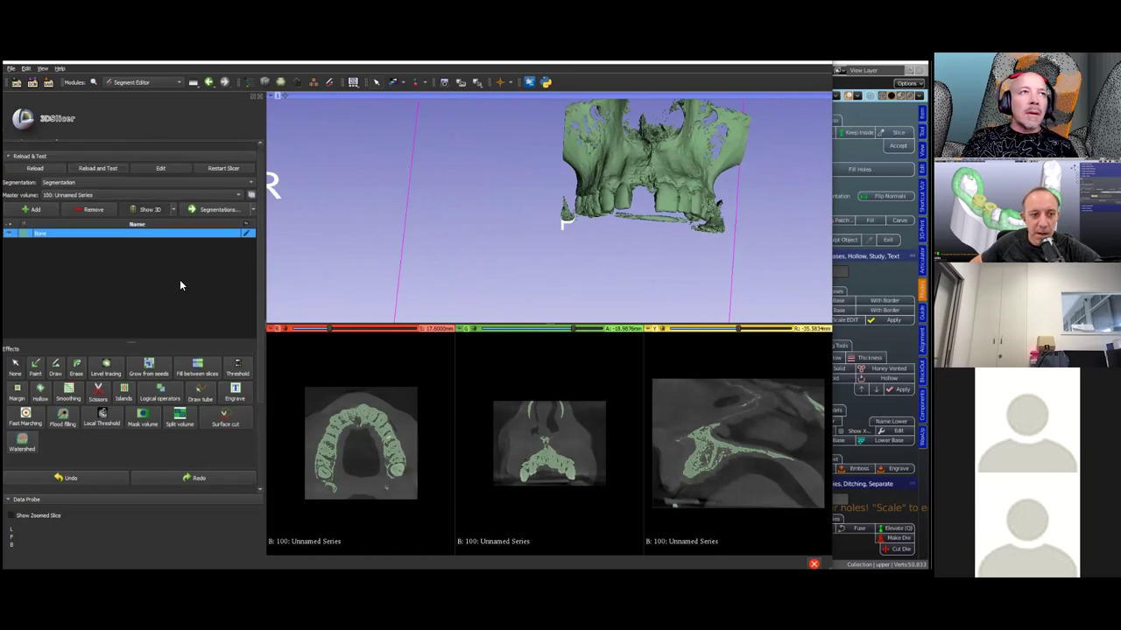
# Hide the Bone segment, then add a second segment and rename it tooth.
pyautogui.click(8, 233)
pyautogui.click(32, 209)
pyautogui.doubleClick(59, 243)
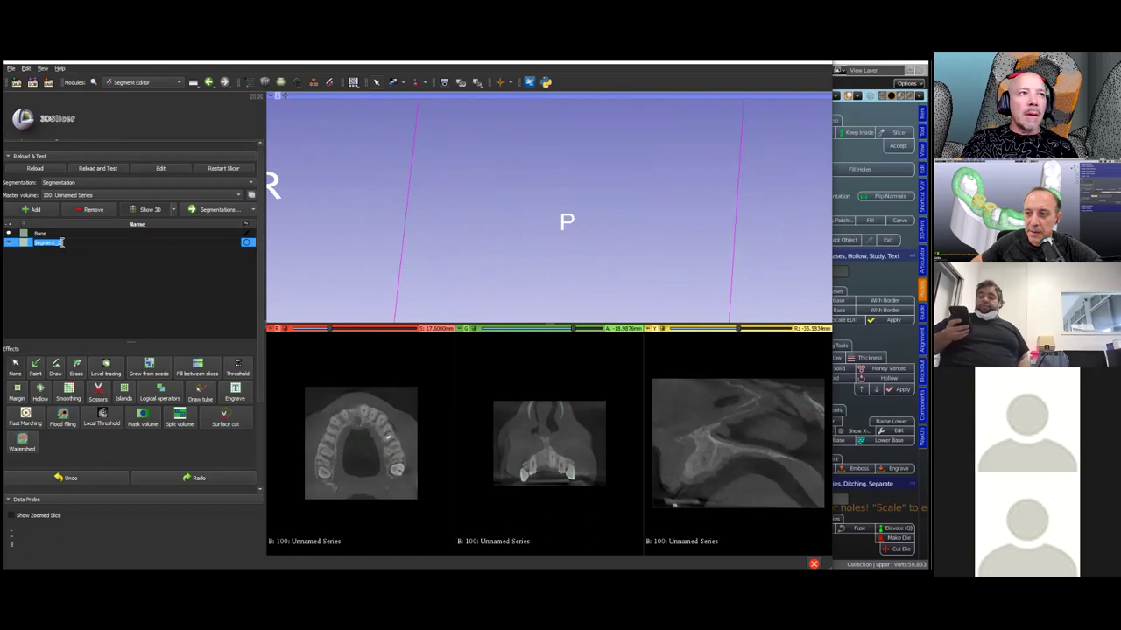
pyautogui.write('tooth')
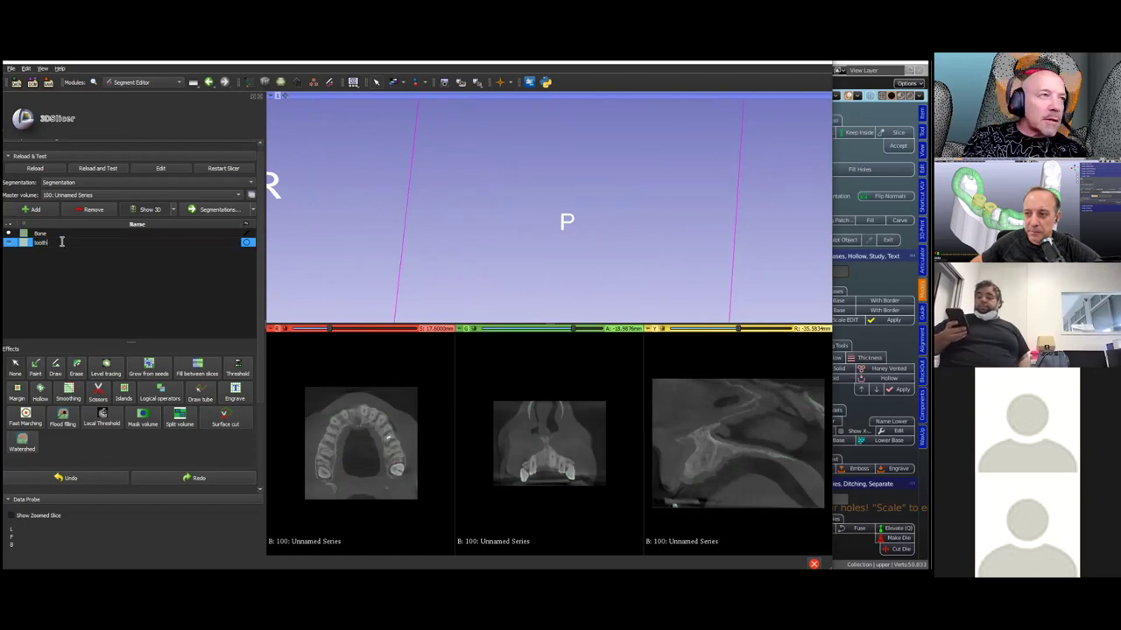
pyautogui.press('Return')
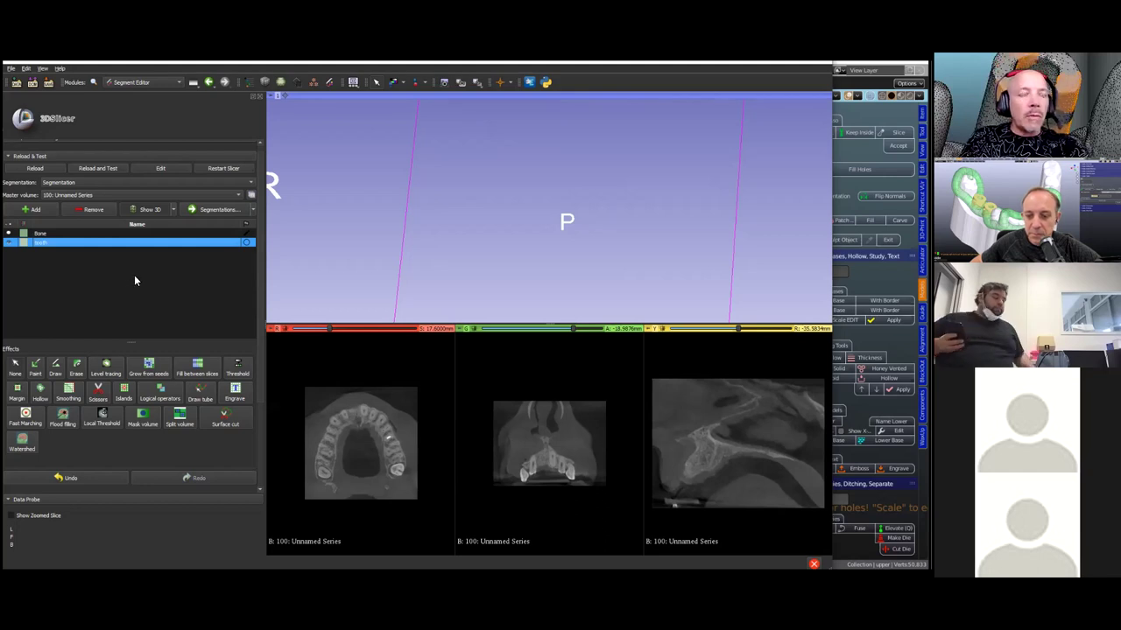
pyautogui.scroll(-2, 148, 283)
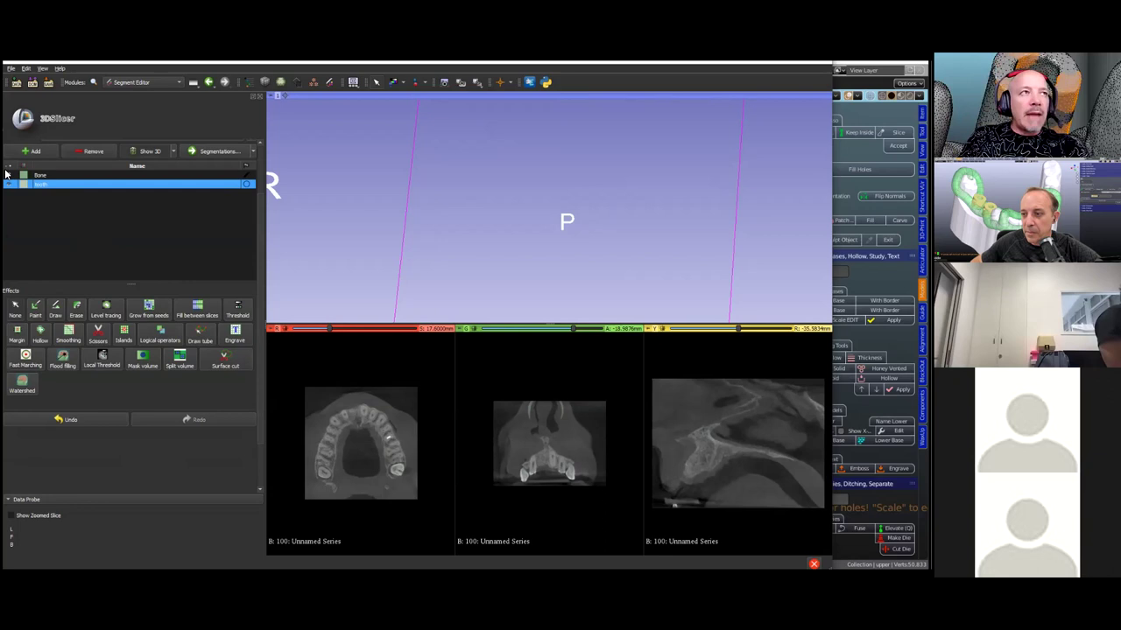
# Fill the tooth segment using a threshold range of 925.25 to 3071.00, checking the coverage in the slice views.
pyautogui.click(236, 309)
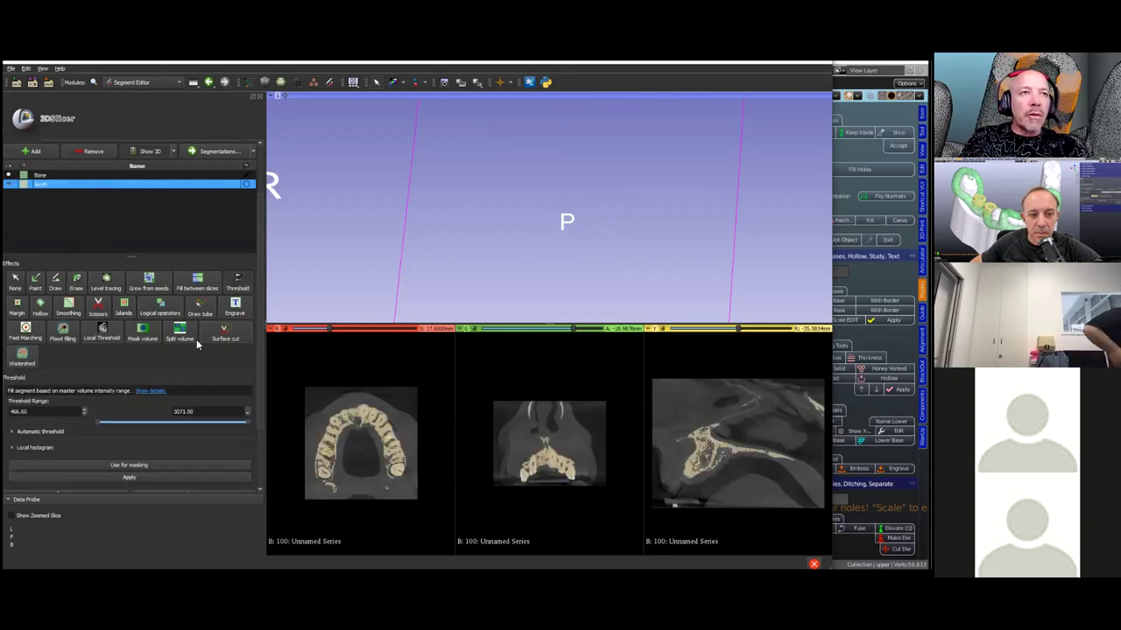
pyautogui.moveTo(103, 422)
pyautogui.mouseDown()
pyautogui.moveTo(137, 426)
pyautogui.moveTo(125, 427)
pyautogui.mouseUp()
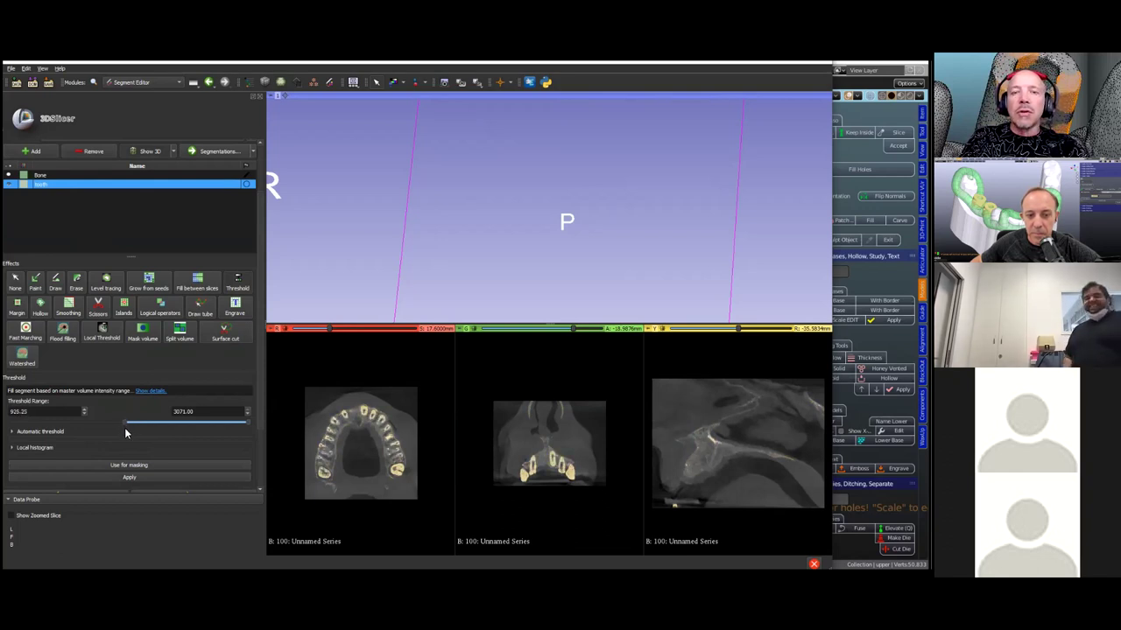
pyautogui.press('shift')
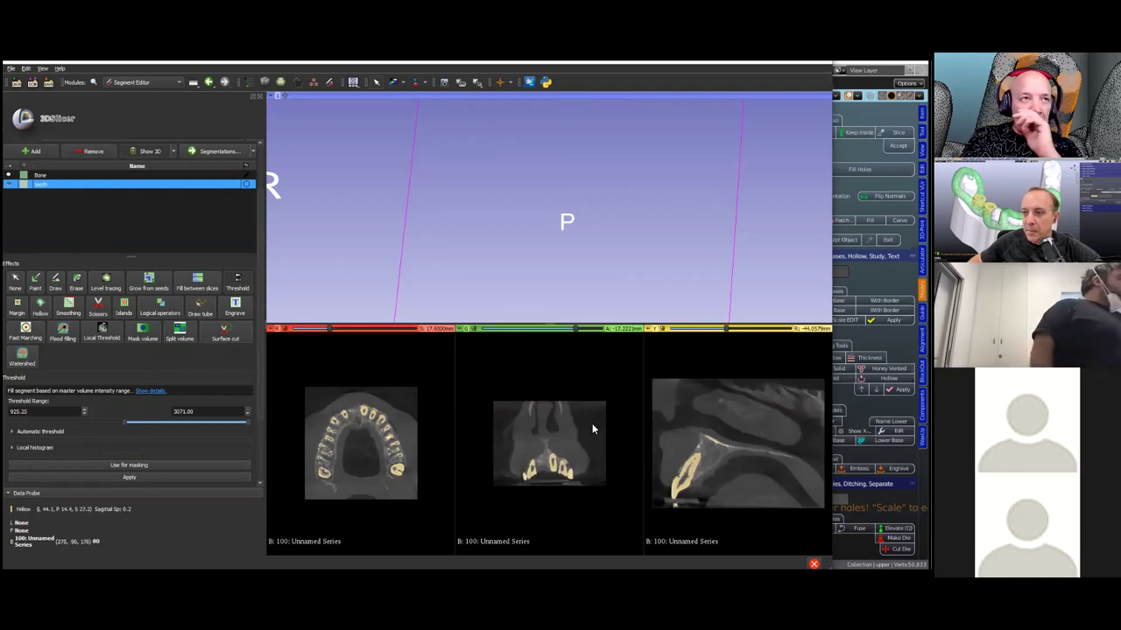
pyautogui.scroll(-1, 193, 429)
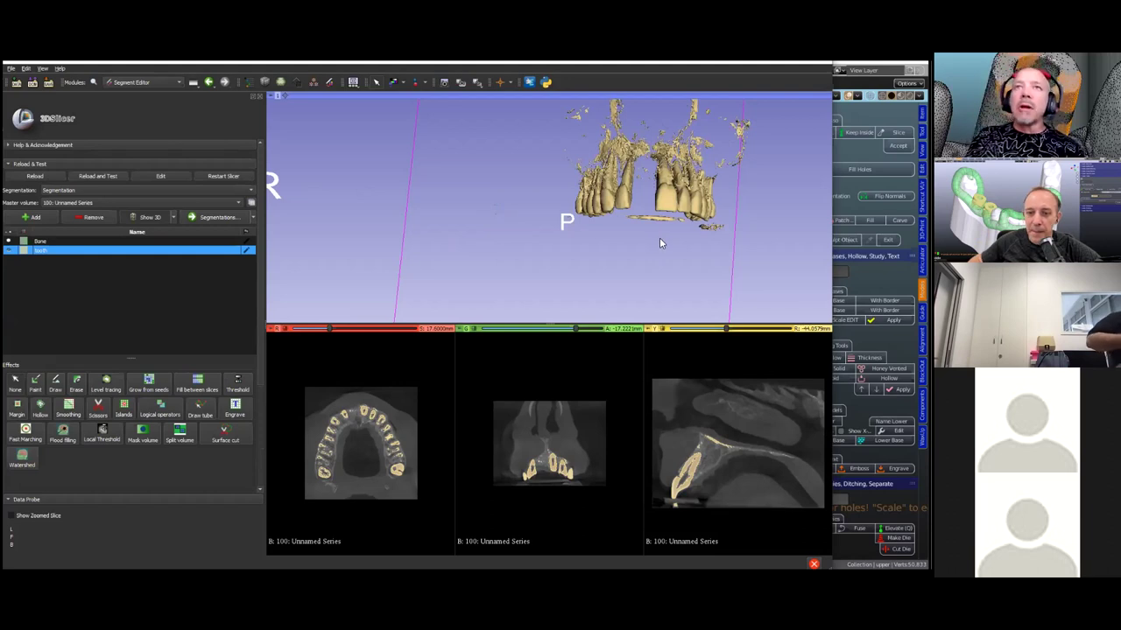
# Inspect the reconstructed tooth segment in 3D from the front.
pyautogui.scroll(-3, 660, 240)
pyautogui.scroll(4, 660, 240)
pyautogui.moveTo(642, 201); pyautogui.dragTo(720, 245)
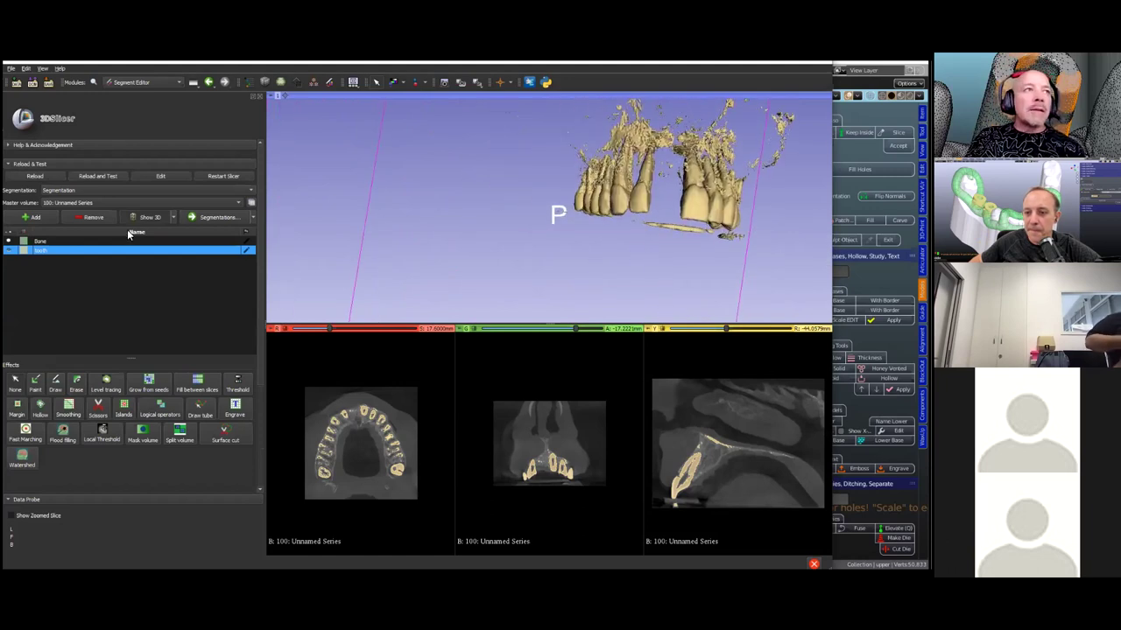
# Display the Bone segment alone and then together with the tooth segment, comparing how they fit in 3D.
pyautogui.click(10, 253)
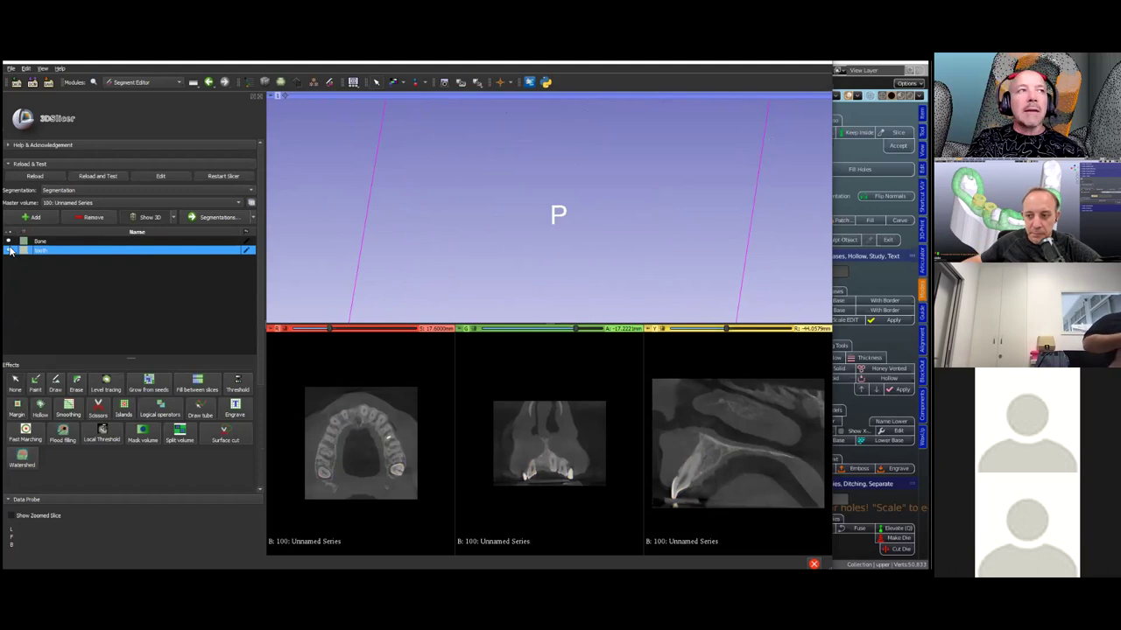
pyautogui.click(11, 243)
pyautogui.click(10, 243)
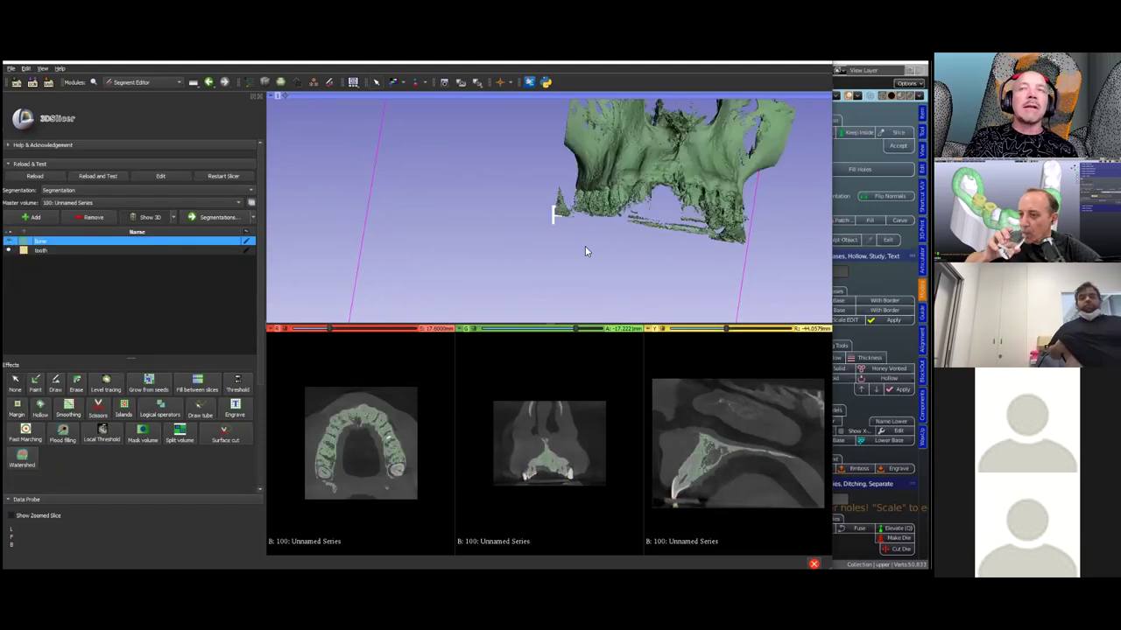
pyautogui.moveTo(610, 254); pyautogui.dragTo(658, 240)
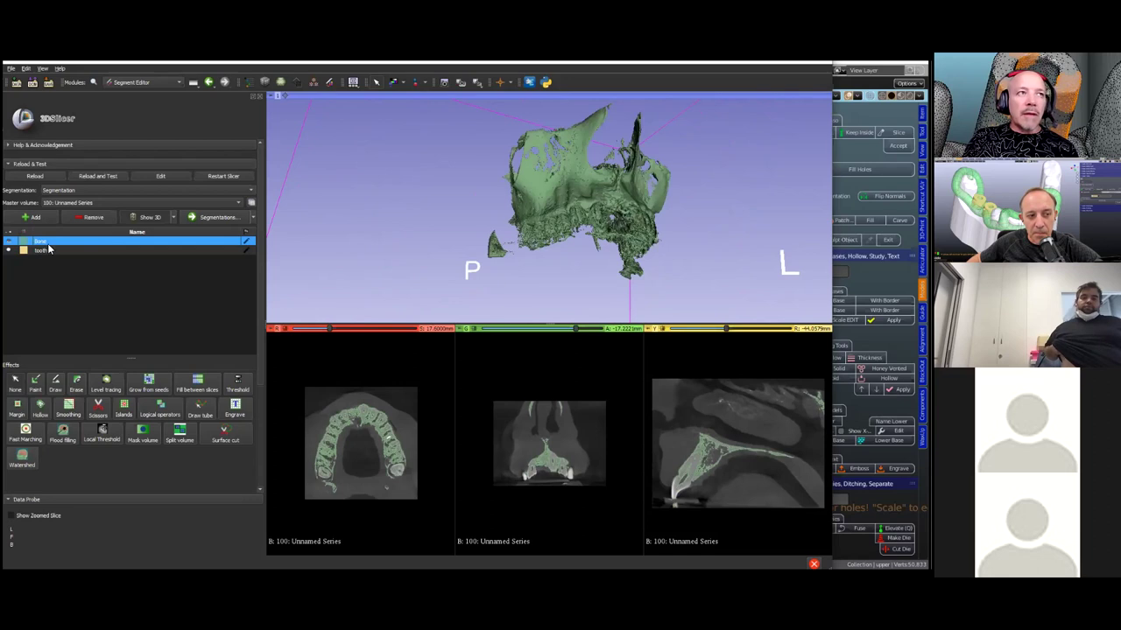
pyautogui.click(10, 252)
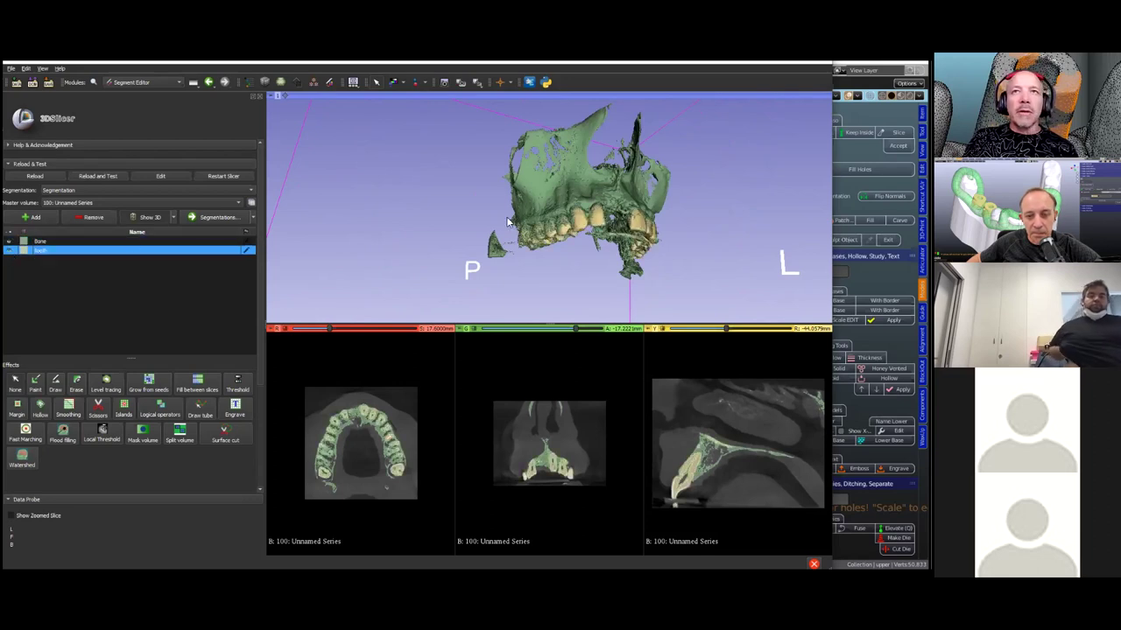
pyautogui.moveTo(532, 253); pyautogui.dragTo(484, 264)
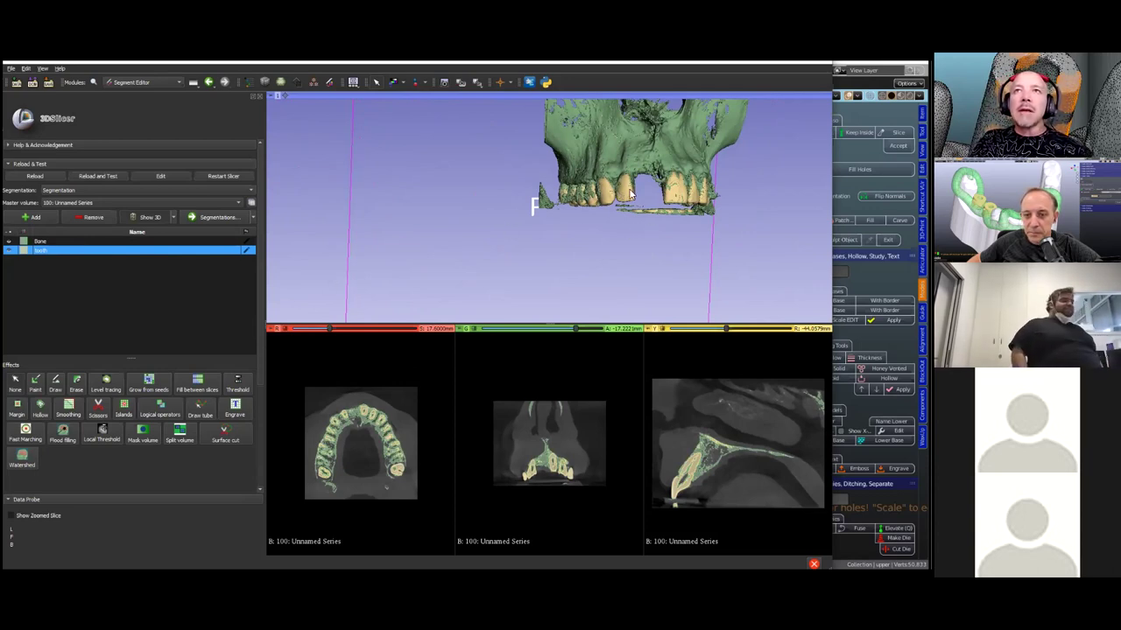
# Export the Bone and tooth segments as STL files to the Desktop/Tonight_ZOOM folder, using the RAS coordinate system.
pyautogui.click(251, 217)
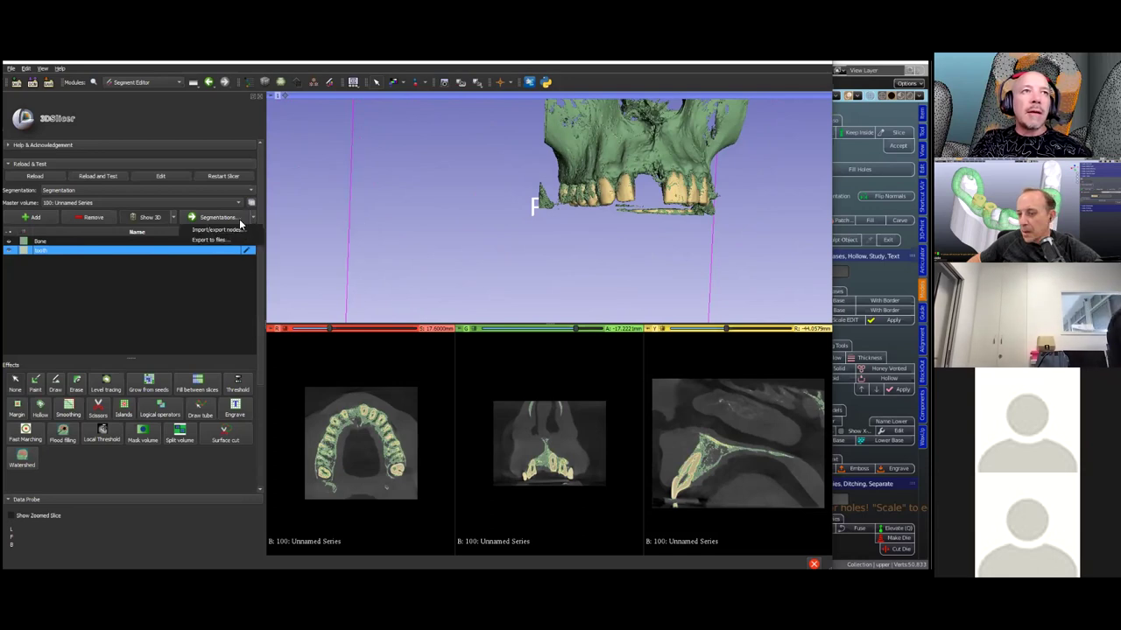
pyautogui.click(216, 240)
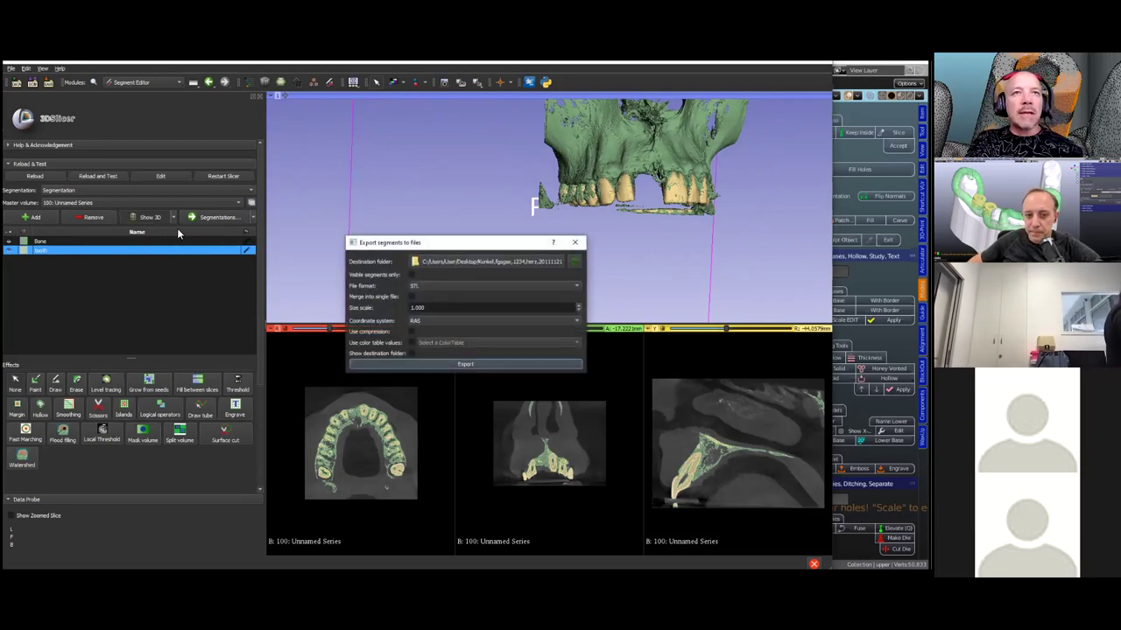
pyautogui.click(485, 261)
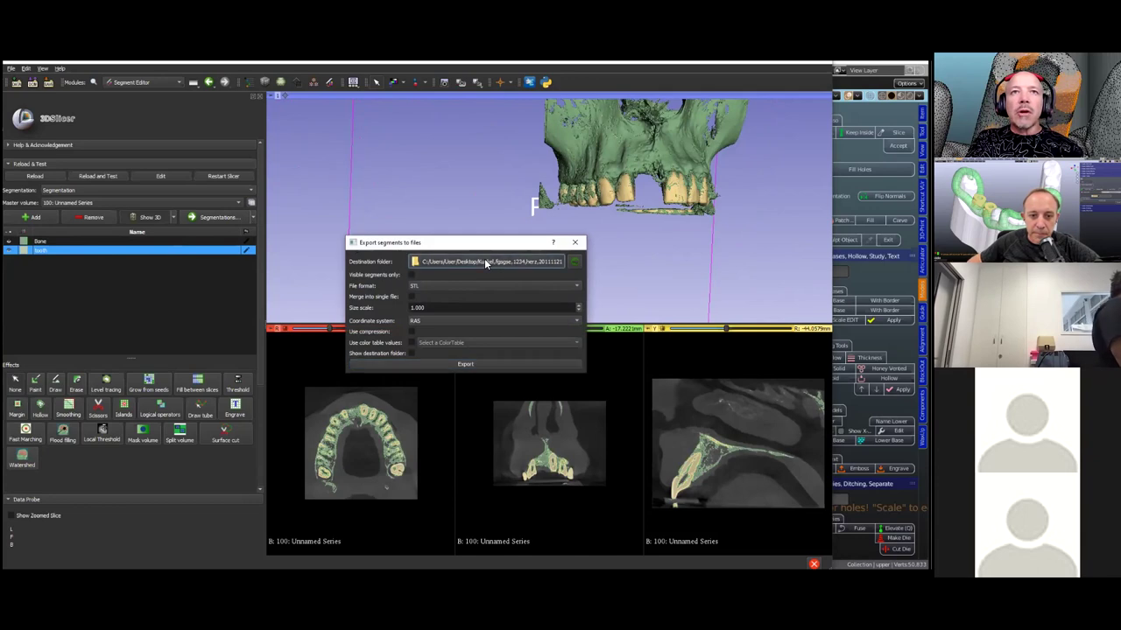
pyautogui.doubleClick(391, 249)
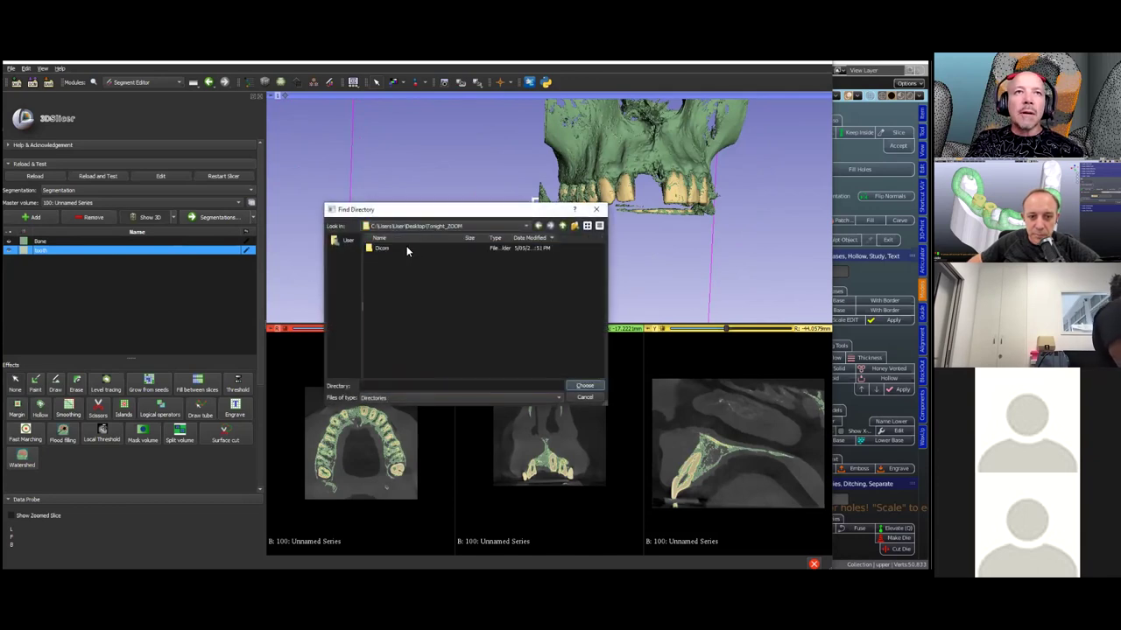
pyautogui.click(583, 386)
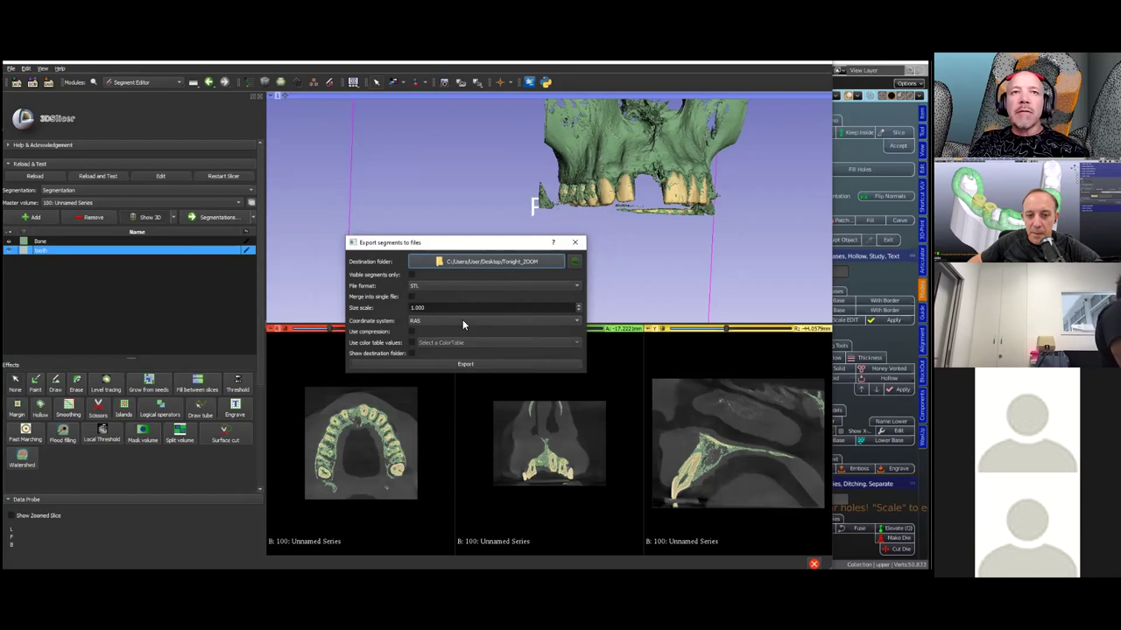
pyautogui.click(504, 322)
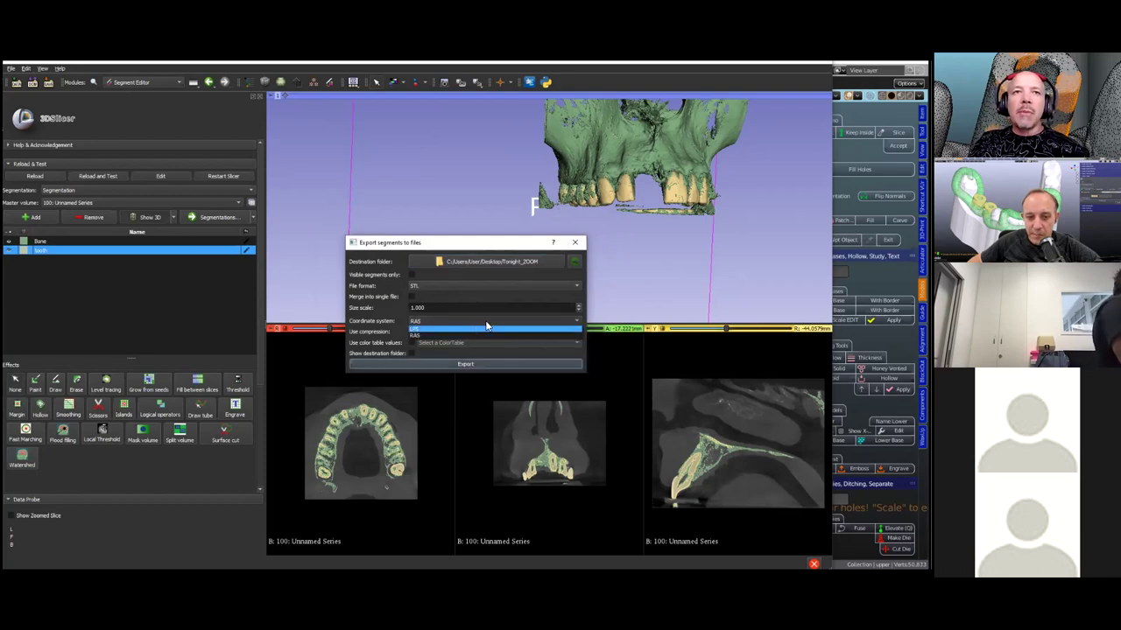
pyautogui.click(438, 335)
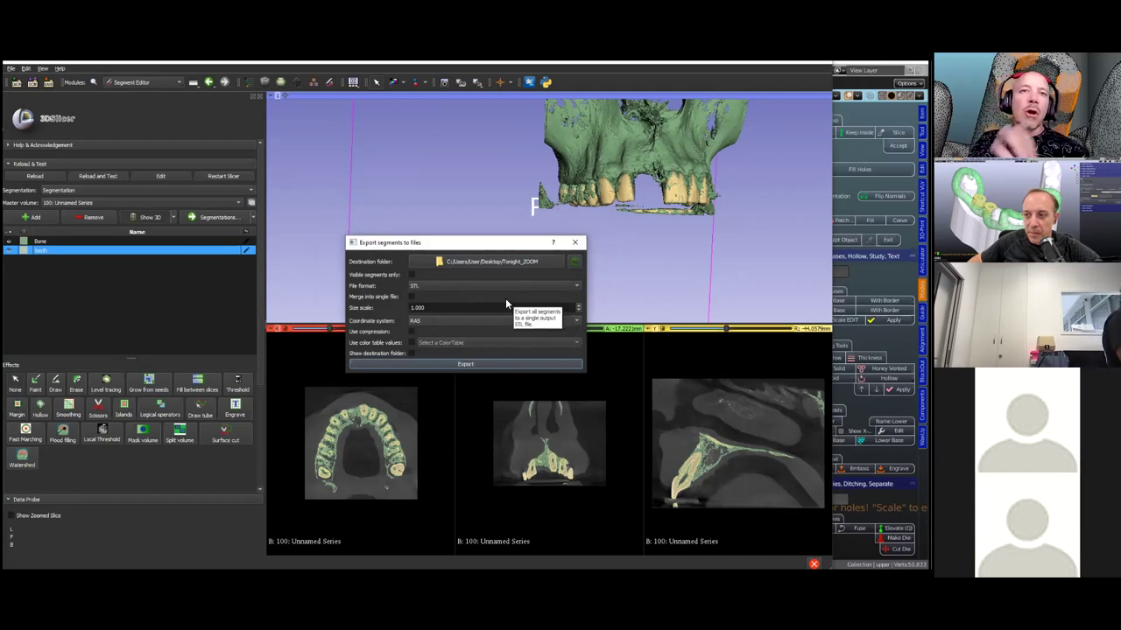
pyautogui.click(461, 368)
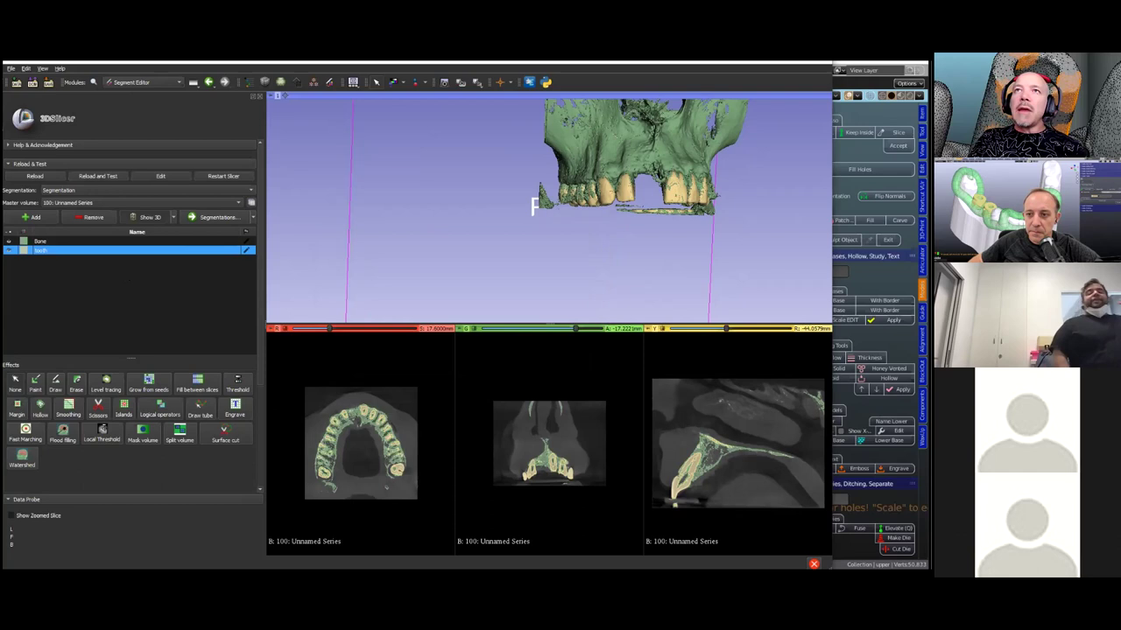
# Narrow the 3D Slicer window to reach Blender, and import Segmentation_Segment_1.stl from the Tonight_ZOOM folder.
pyautogui.moveTo(832, 170); pyautogui.dragTo(665, 175)
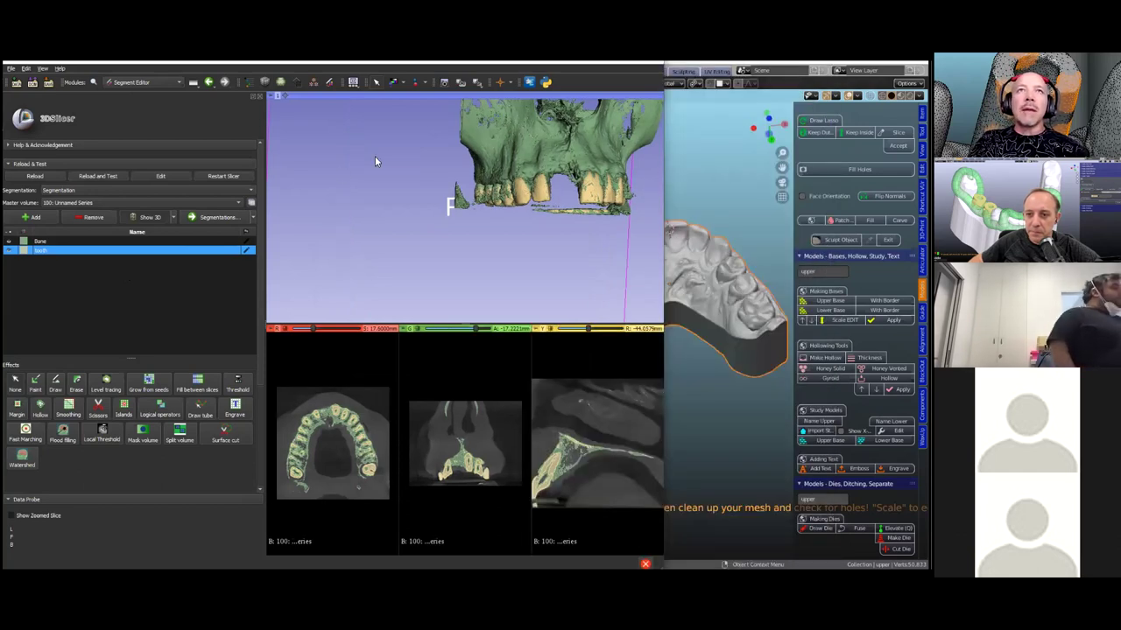
pyautogui.moveTo(664, 166); pyautogui.dragTo(480, 166)
pyautogui.click(509, 70)
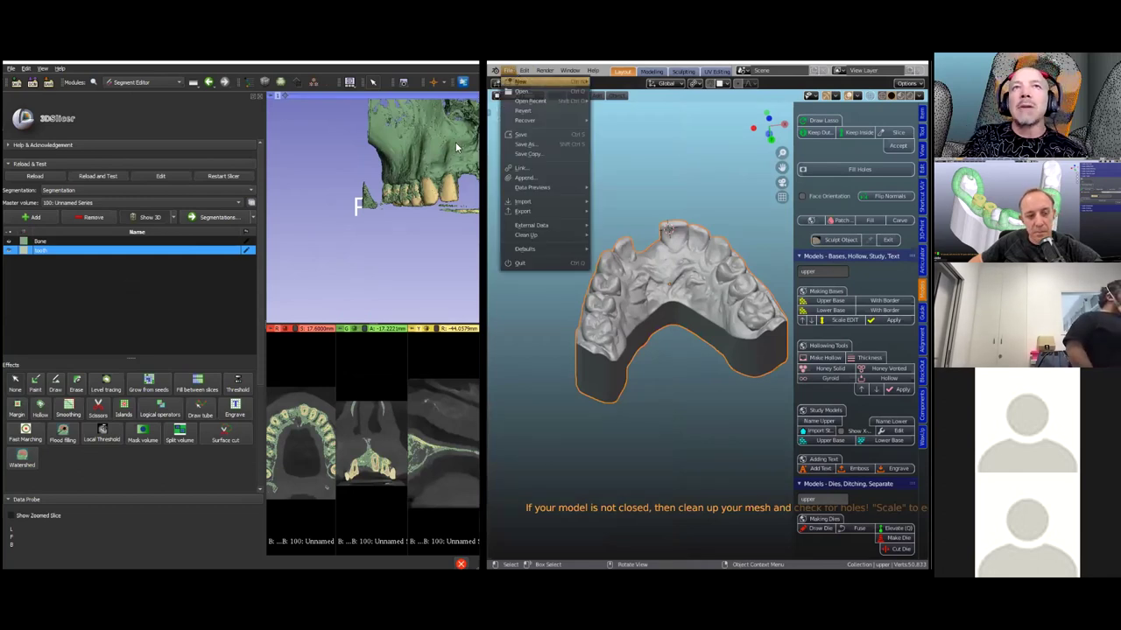
pyautogui.moveTo(546, 202)
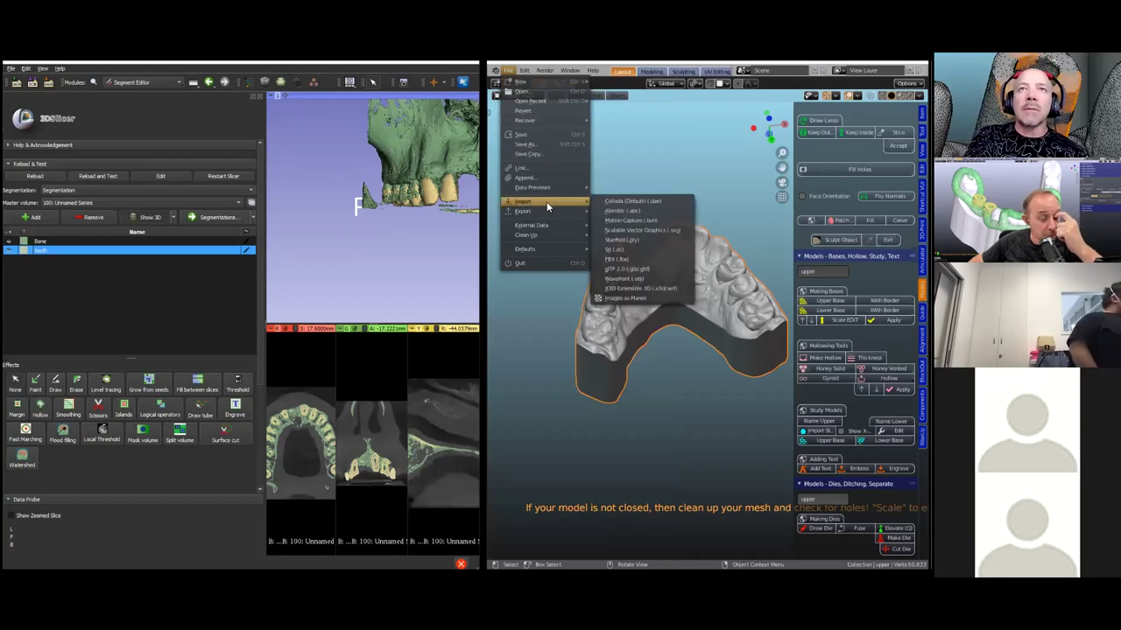
pyautogui.click(609, 246)
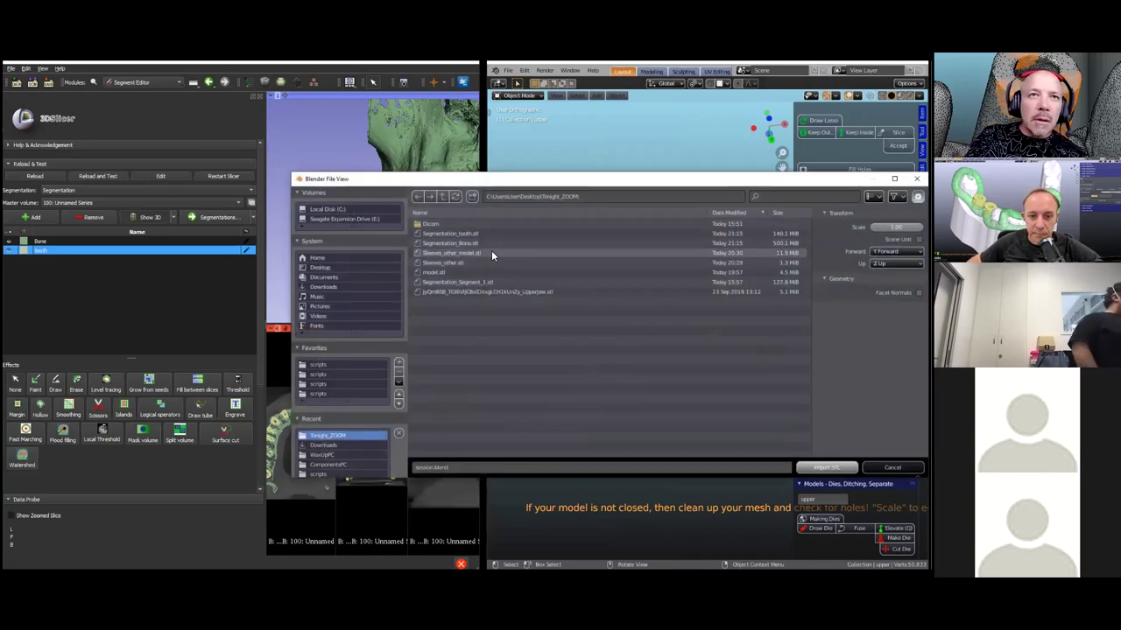
pyautogui.doubleClick(473, 281)
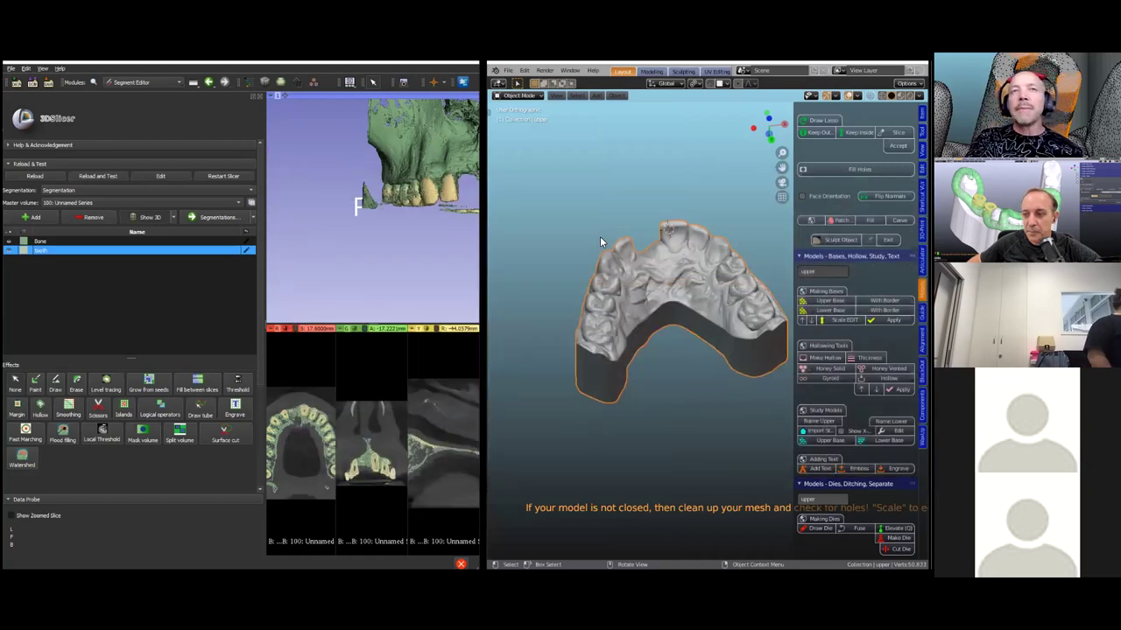
pyautogui.click(522, 246)
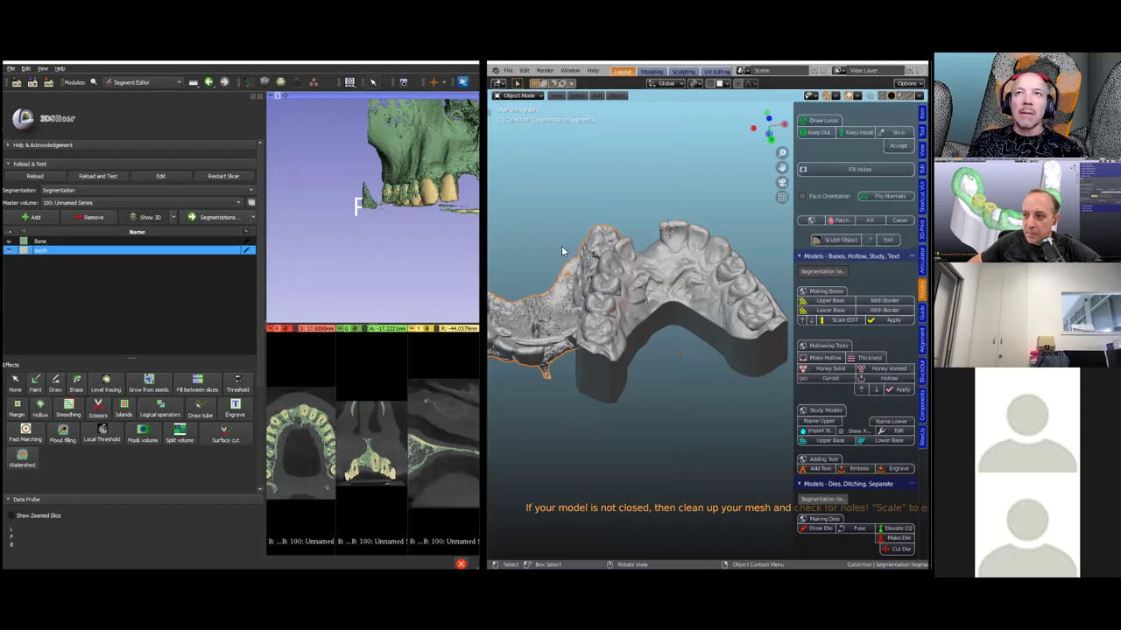
pyautogui.scroll(-2, 563, 247)
pyautogui.scroll(1, 562, 247)
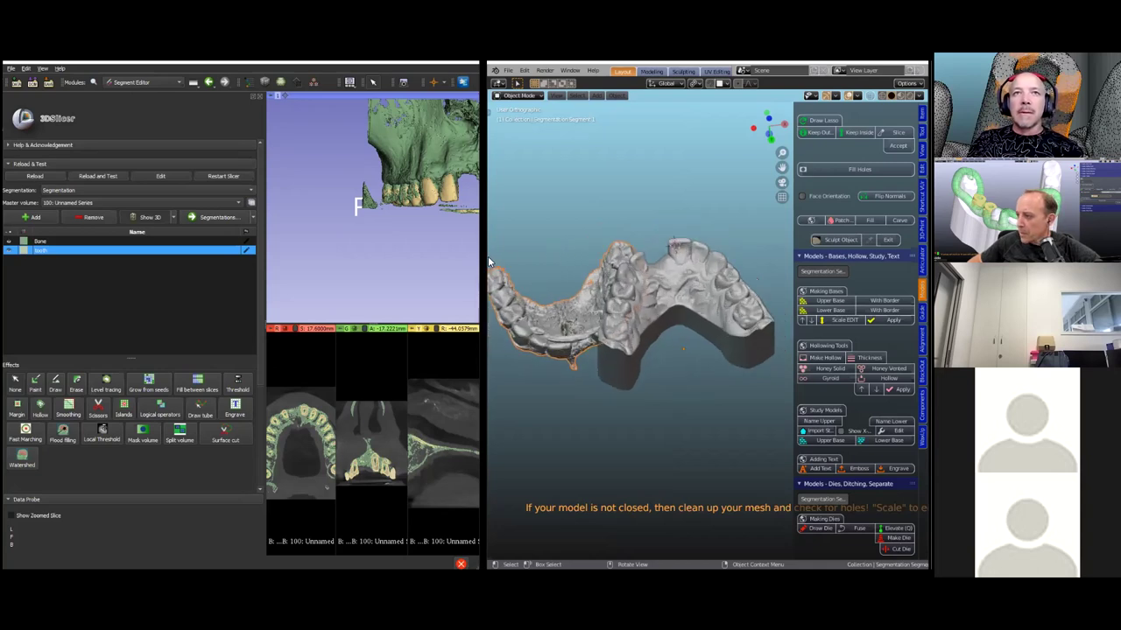
# Hide the Bone and tooth segments in 3D Slicer, and return to Blender with its window widened.
pyautogui.click(8, 241)
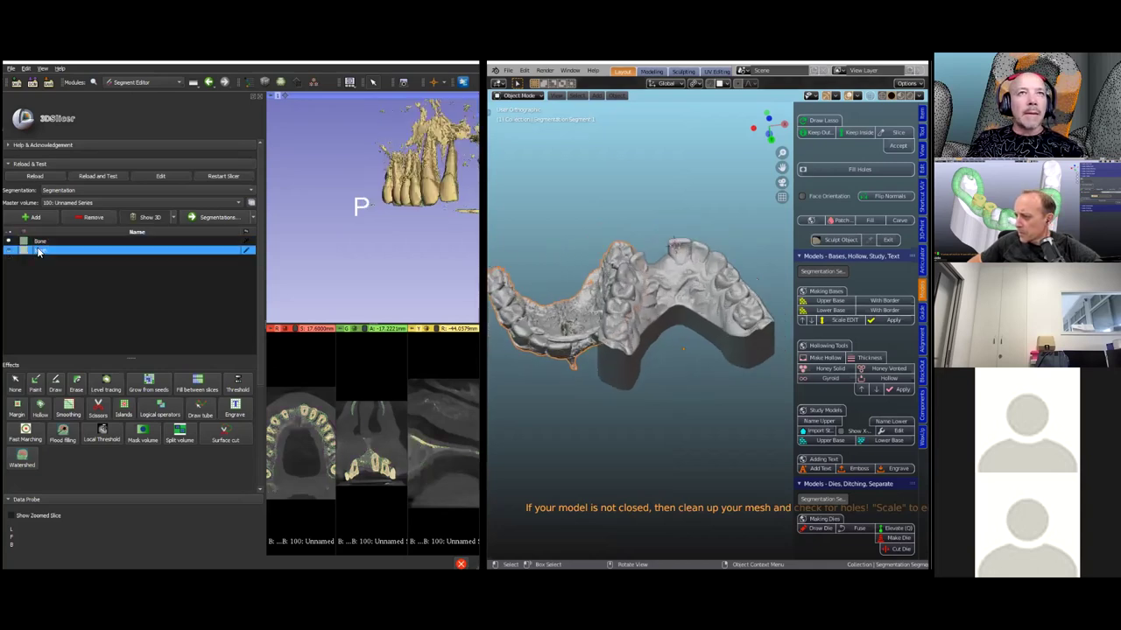
pyautogui.click(8, 250)
pyautogui.click(522, 207)
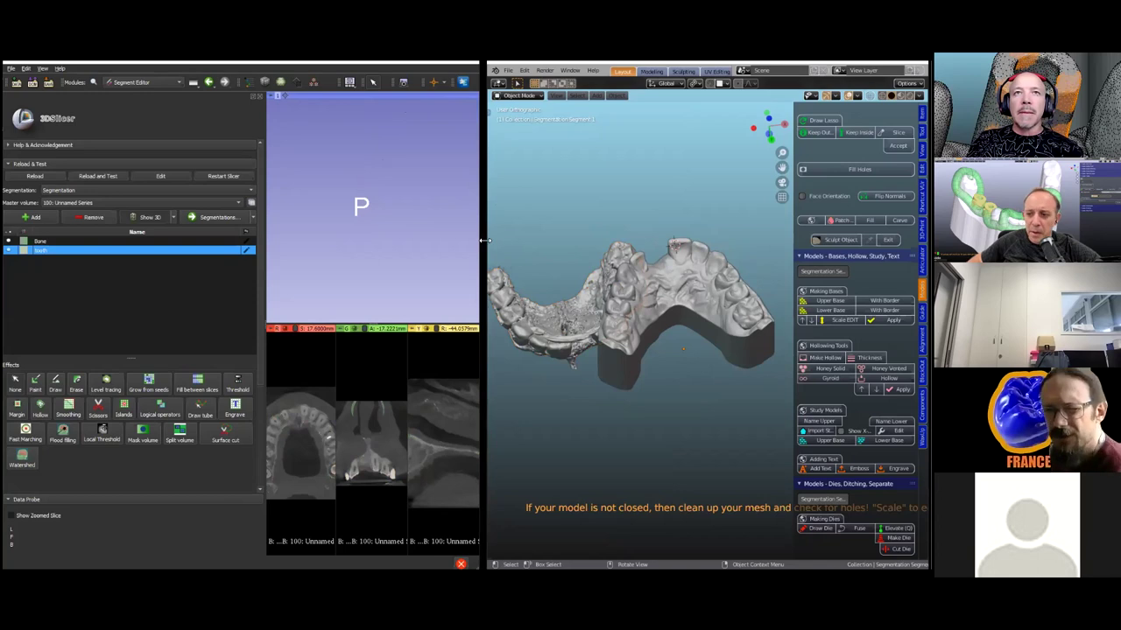
pyautogui.moveTo(493, 285)
pyautogui.mouseDown(button='middle')
pyautogui.moveTo(527, 215)
pyautogui.moveTo(510, 277)
pyautogui.mouseUp(button='middle')
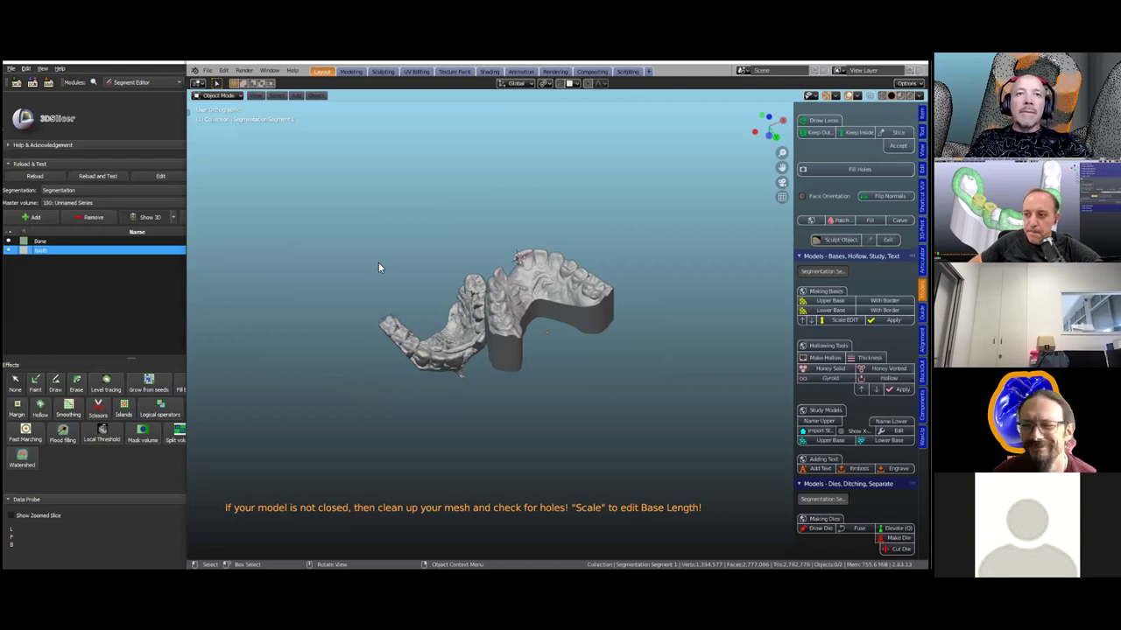
# Select the imported segmentation mesh and examine its teeth and stray fragments from several angles beside the upper model.
pyautogui.moveTo(536, 314); pyautogui.dragTo(438, 302, button='middle')
pyautogui.scroll(2, 372, 274)
pyautogui.click(348, 275)
pyautogui.moveTo(375, 259); pyautogui.dragTo(355, 200, button='middle')
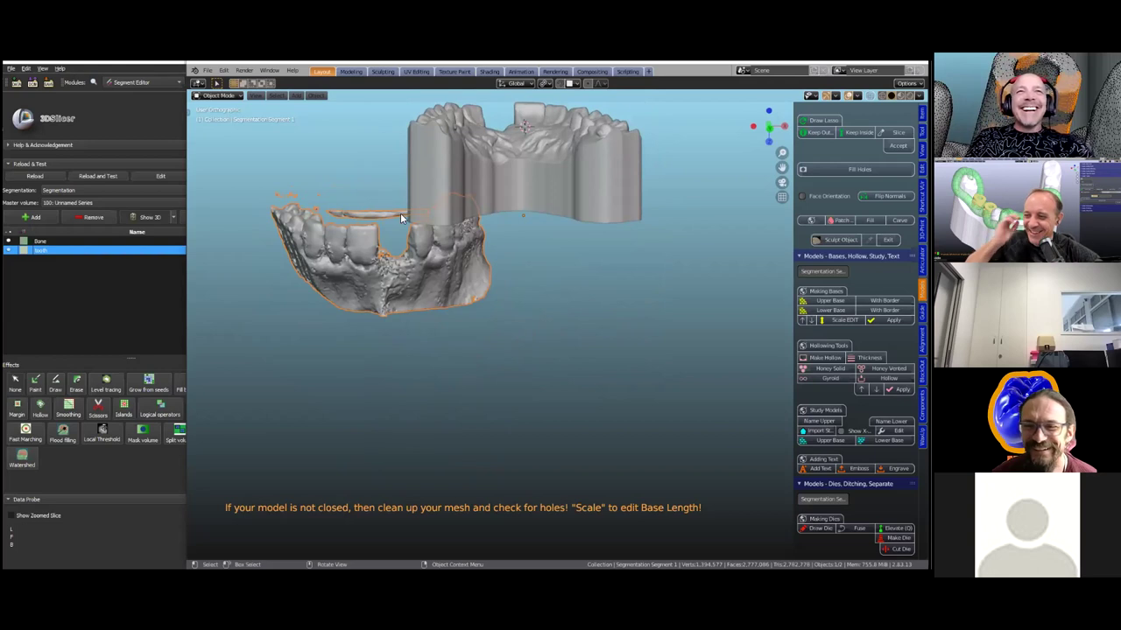
pyautogui.moveTo(400, 213); pyautogui.dragTo(590, 206, button='middle')
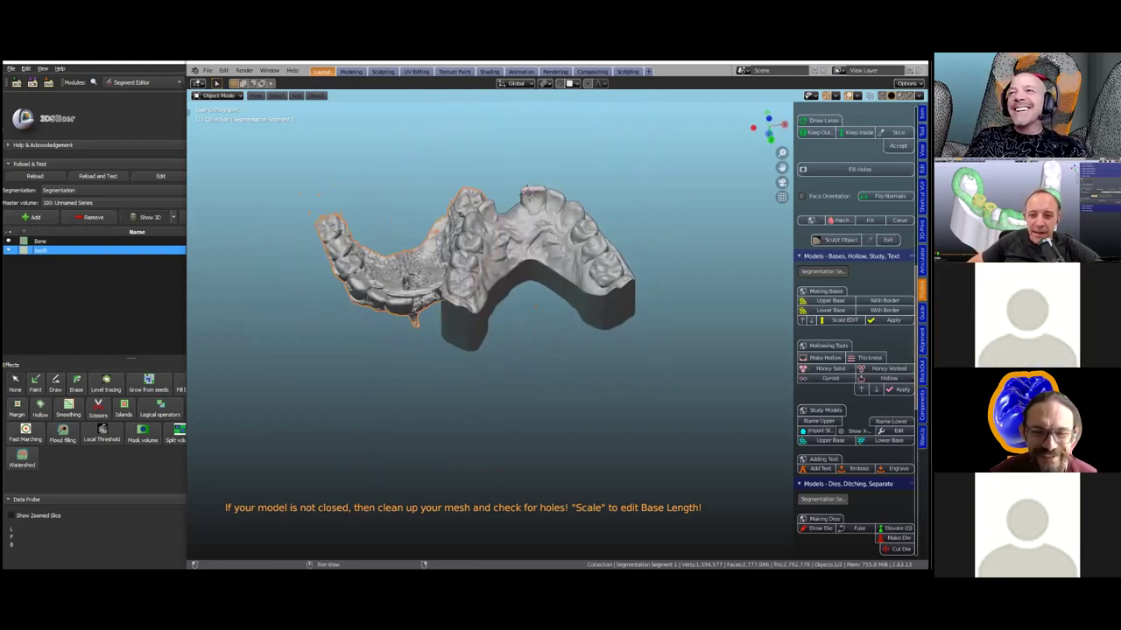
pyautogui.scroll(-2, 855, 333)
pyautogui.scroll(-4, 855, 333)
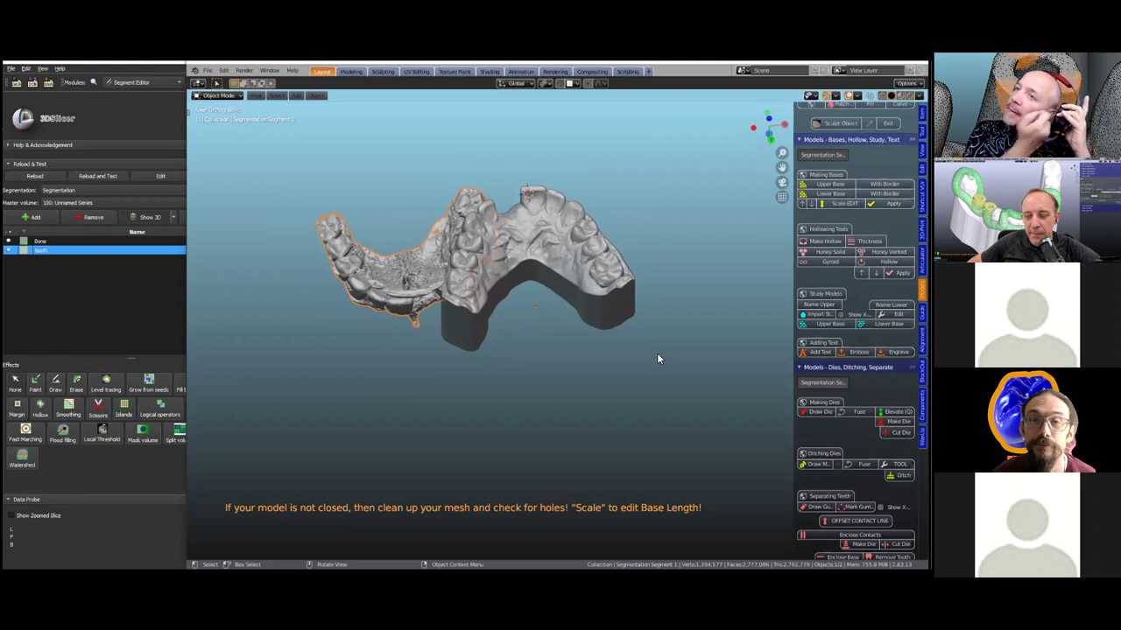
pyautogui.moveTo(468, 351); pyautogui.dragTo(259, 184, button='middle')
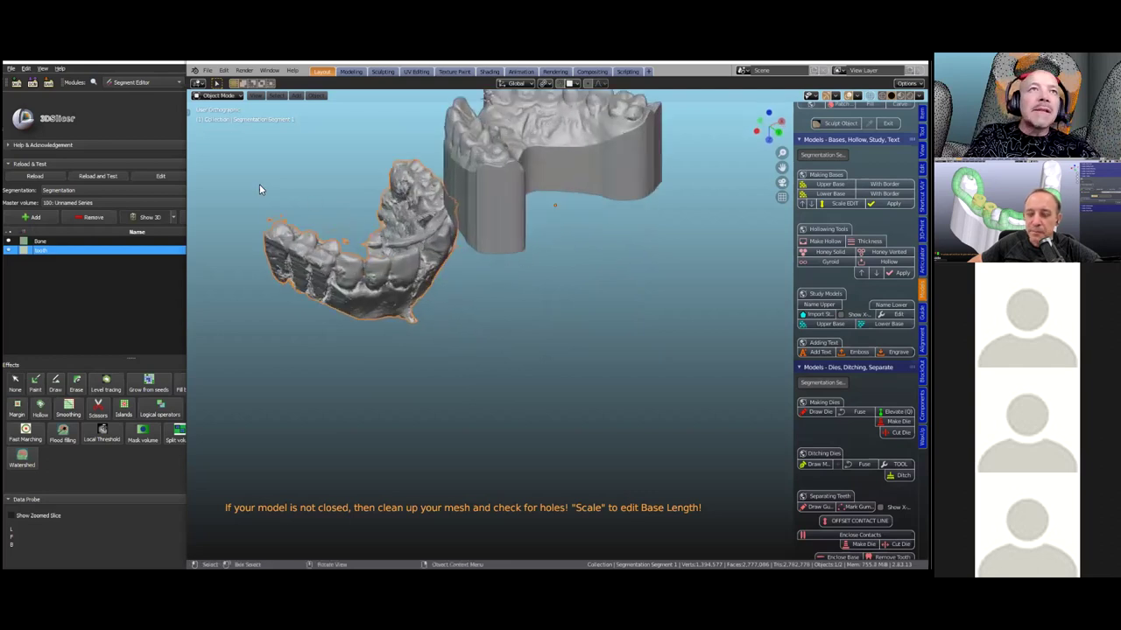
pyautogui.scroll(3, 259, 184)
pyautogui.scroll(-3, 324, 210)
pyautogui.moveTo(375, 241); pyautogui.dragTo(347, 291, button='middle')
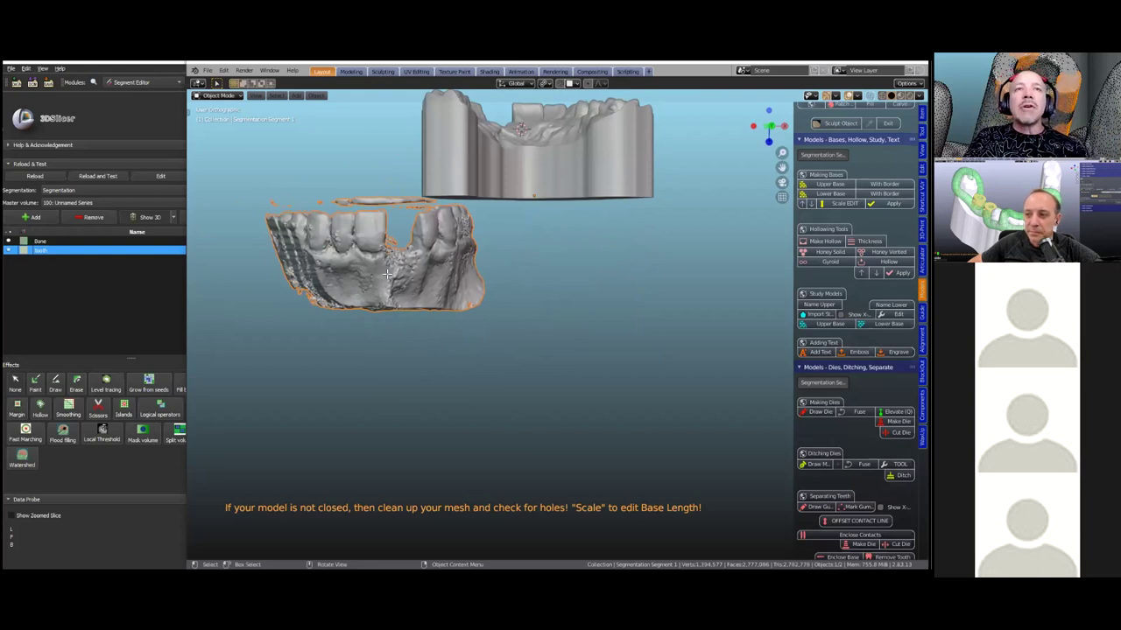
# Examine the selected segmentation mesh in Edit Mode, and return it to Object Mode.
pyautogui.press('Tab')
pyautogui.scroll(-3, 386, 274)
pyautogui.scroll(4, 471, 282)
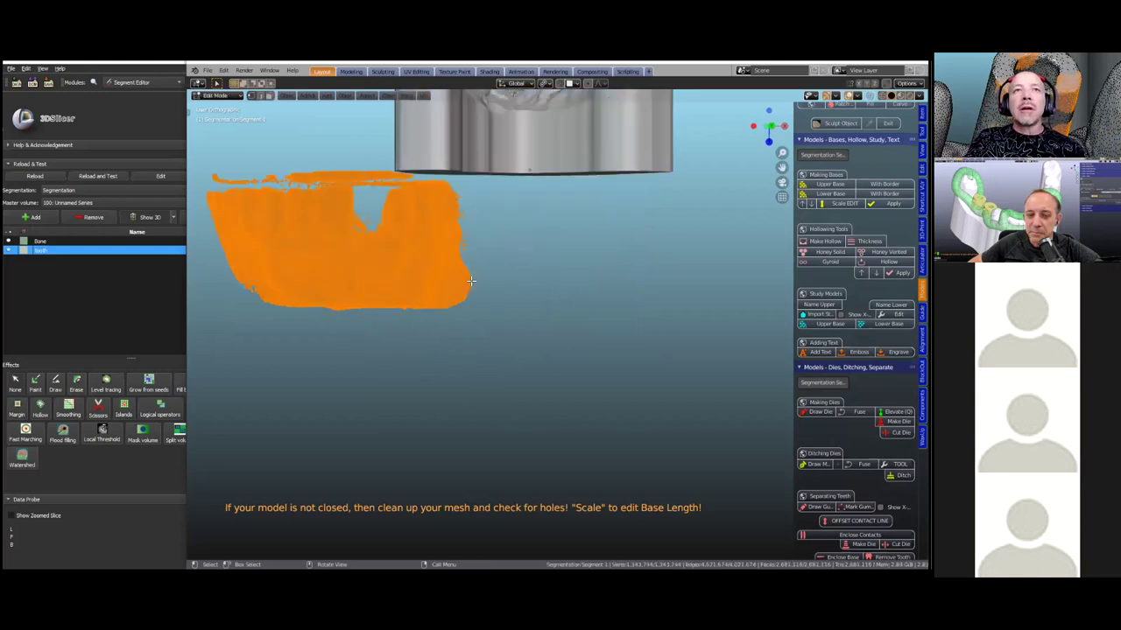
pyautogui.scroll(-3, 468, 263)
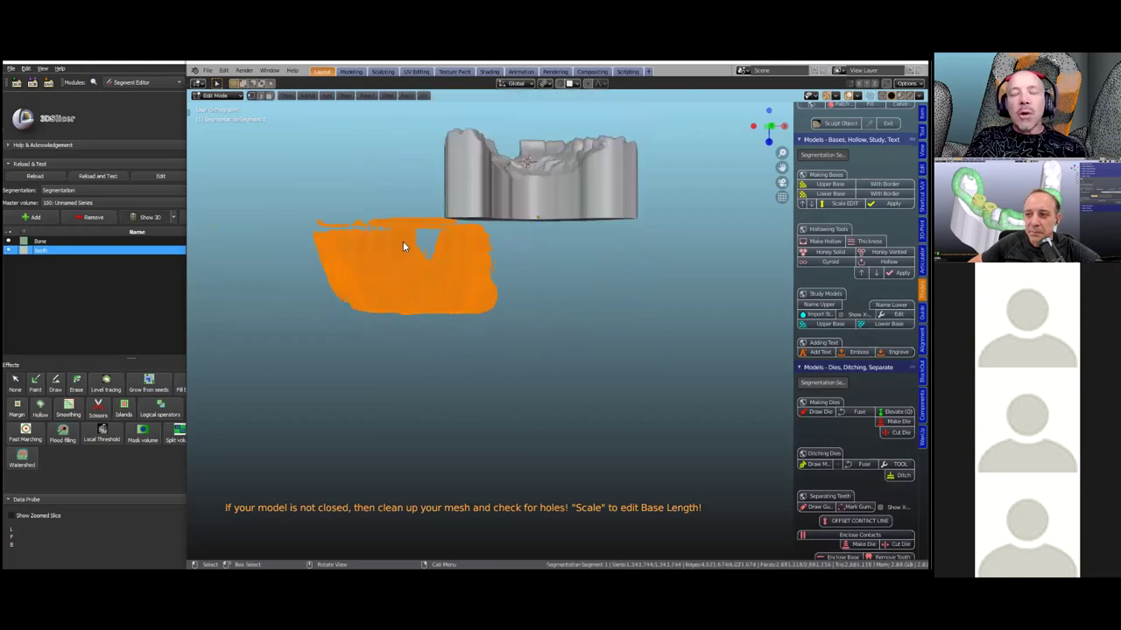
pyautogui.press('Tab')
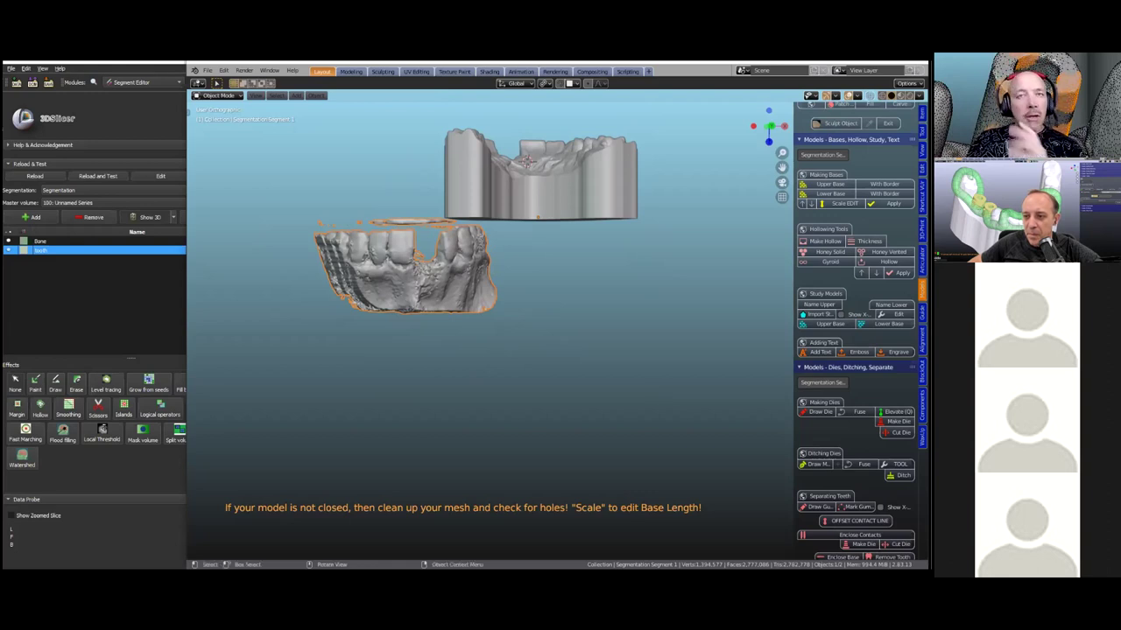
# Widen the Blender window slightly, lock the segmentation mesh in place, and check its Transform values.
pyautogui.moveTo(599, 333); pyautogui.dragTo(461, 359, button='middle')
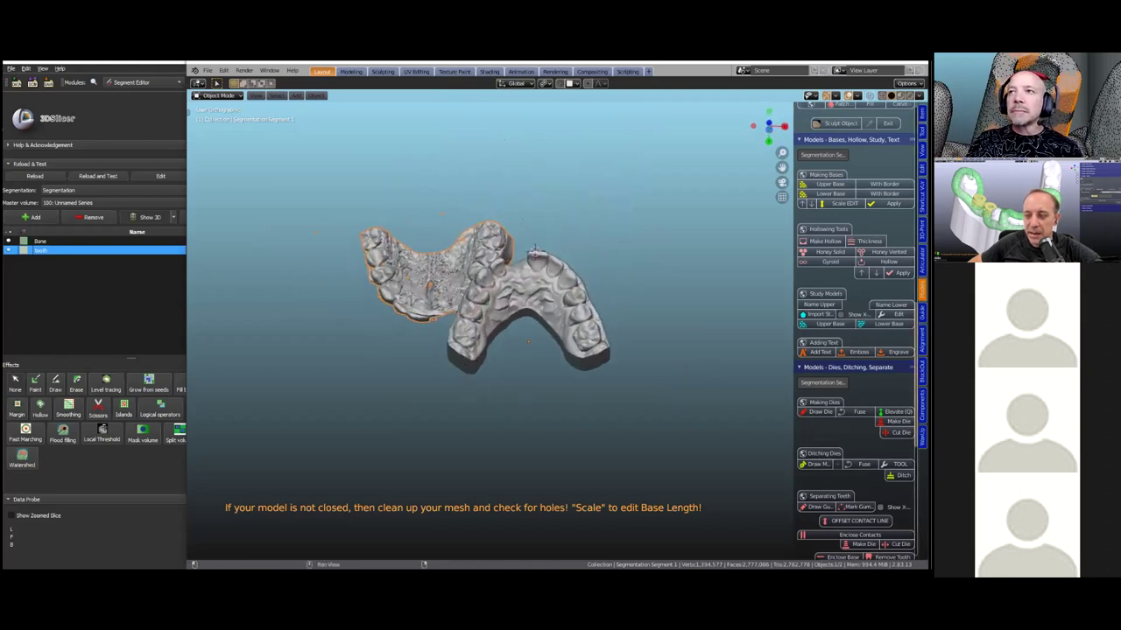
pyautogui.scroll(10, 855, 329)
pyautogui.scroll(4, 583, 351)
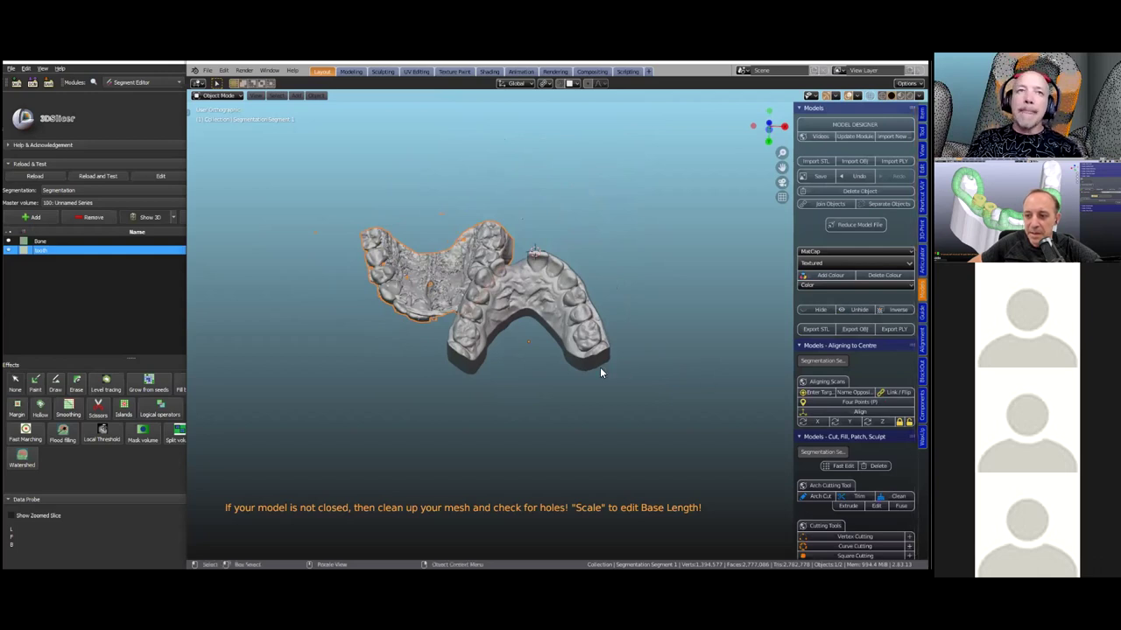
pyautogui.moveTo(582, 323); pyautogui.dragTo(578, 356, button='middle')
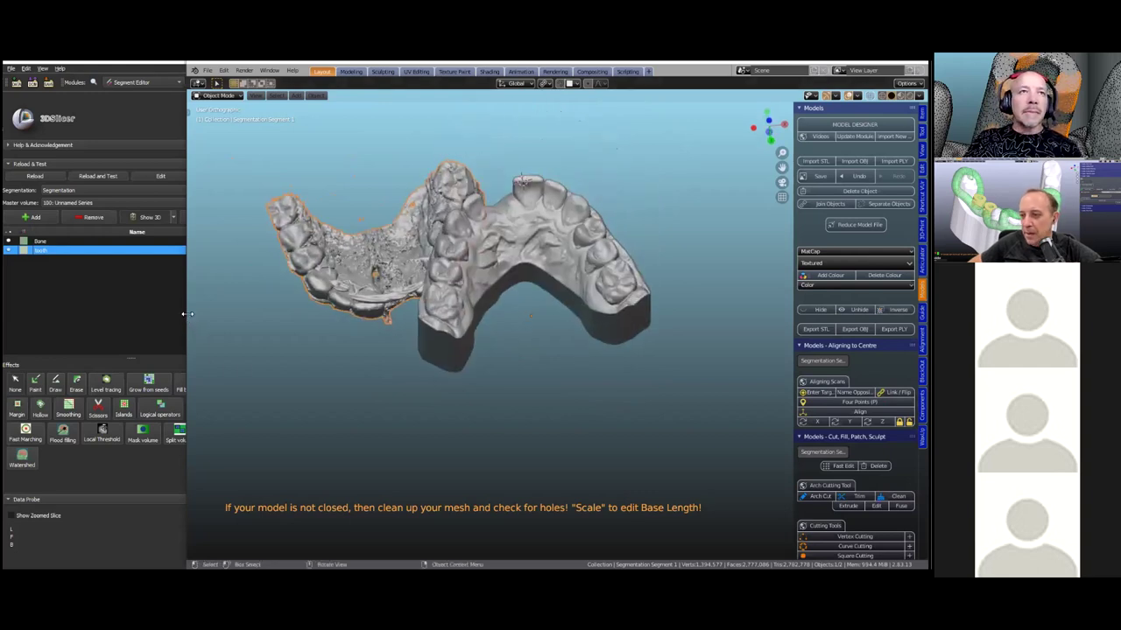
pyautogui.moveTo(184, 319); pyautogui.dragTo(170, 319)
pyautogui.moveTo(508, 285); pyautogui.dragTo(518, 112, button='middle')
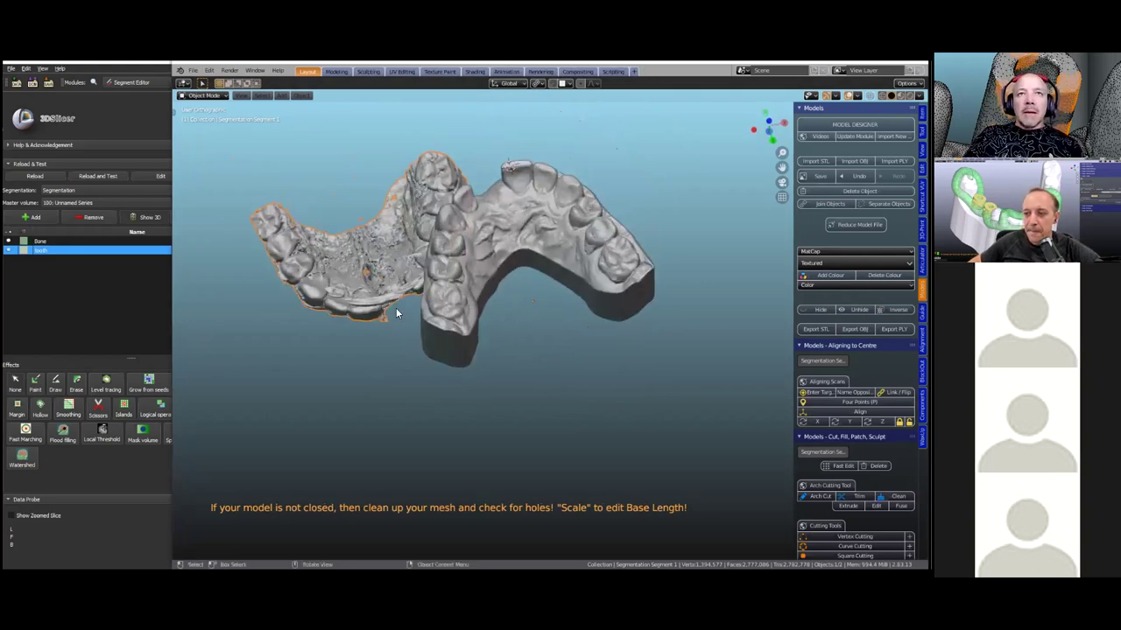
pyautogui.moveTo(540, 313); pyautogui.dragTo(429, 272, button='middle')
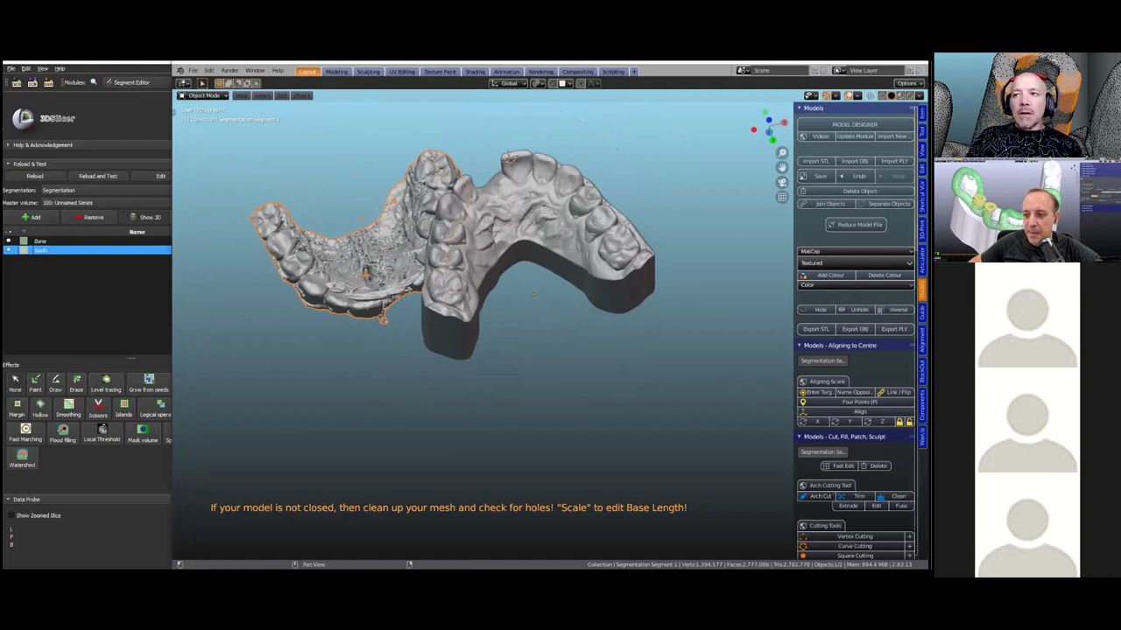
pyautogui.click(899, 422)
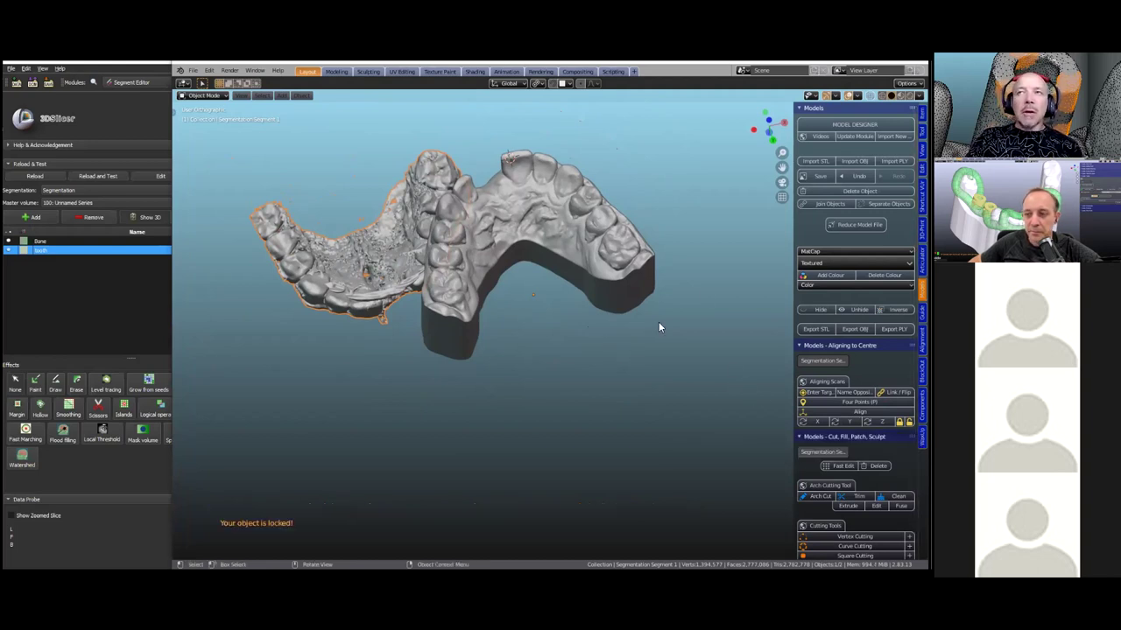
pyautogui.click(922, 113)
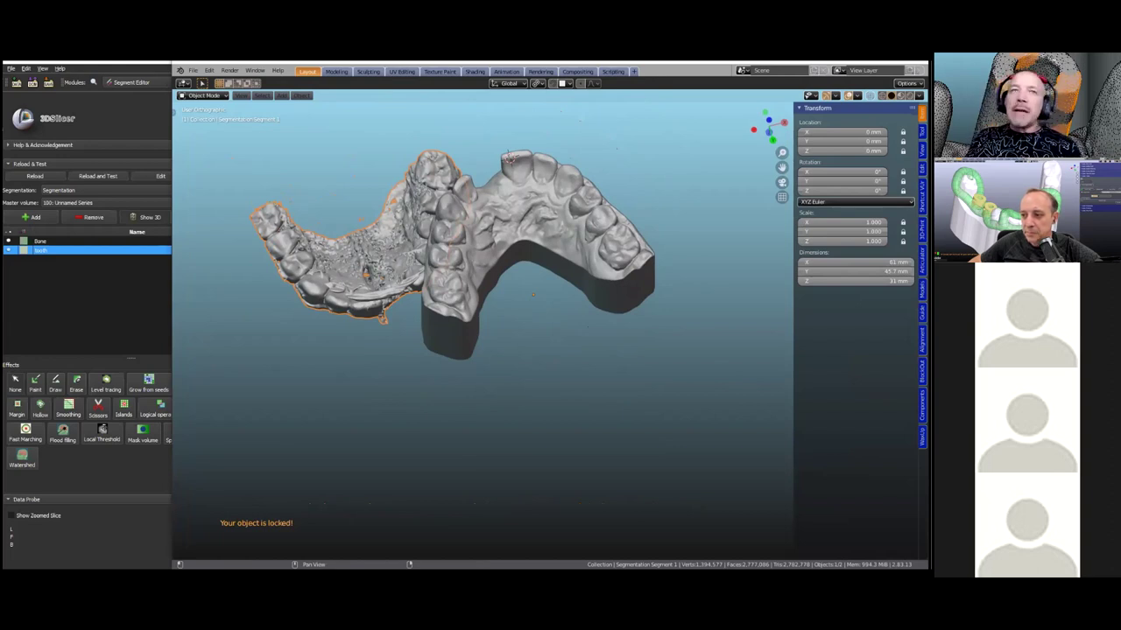
# For the Alignment module's Landmark Method, name the upper-jaw scan as moving and the segmentation mesh as destination.
pyautogui.click(922, 313)
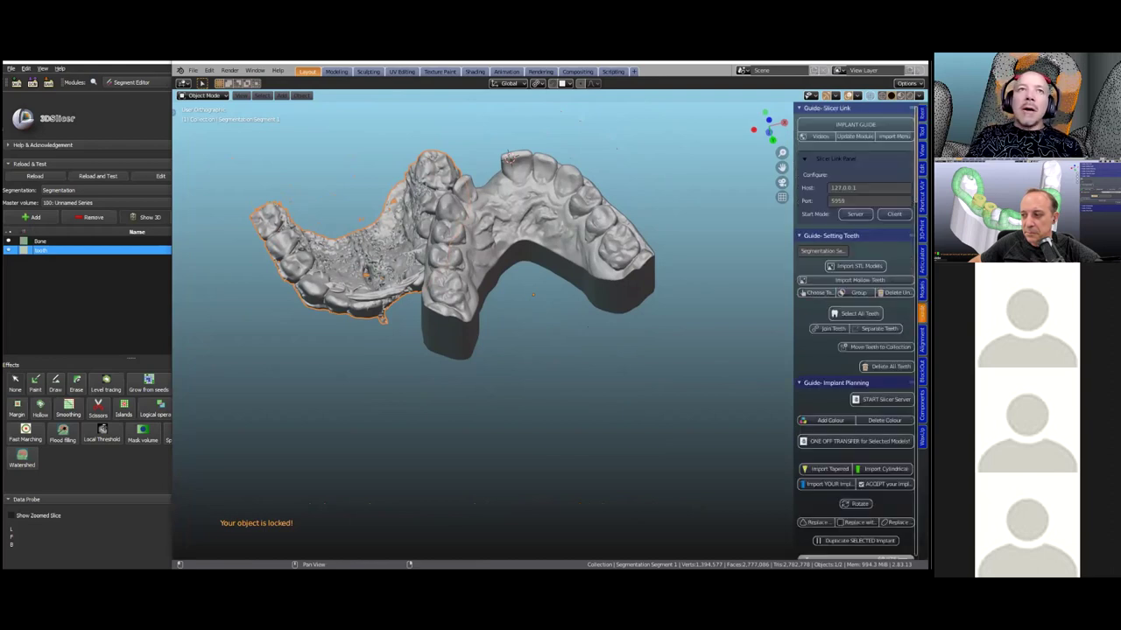
pyautogui.scroll(-1, 600, 243)
pyautogui.moveTo(599, 243); pyautogui.dragTo(603, 266, button='middle')
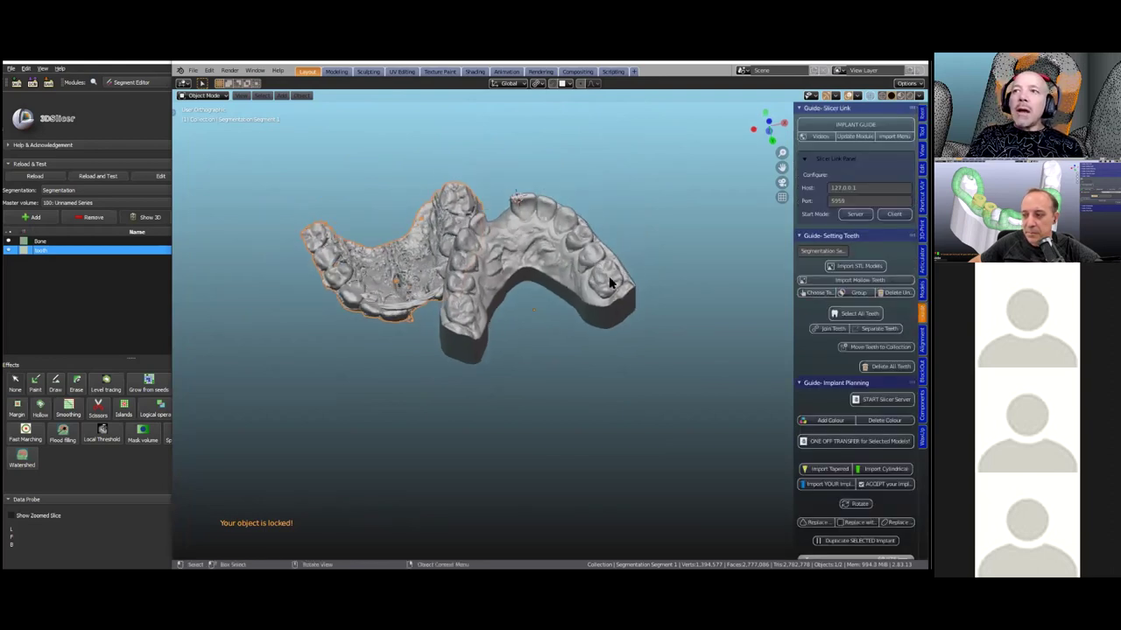
pyautogui.scroll(1, 607, 276)
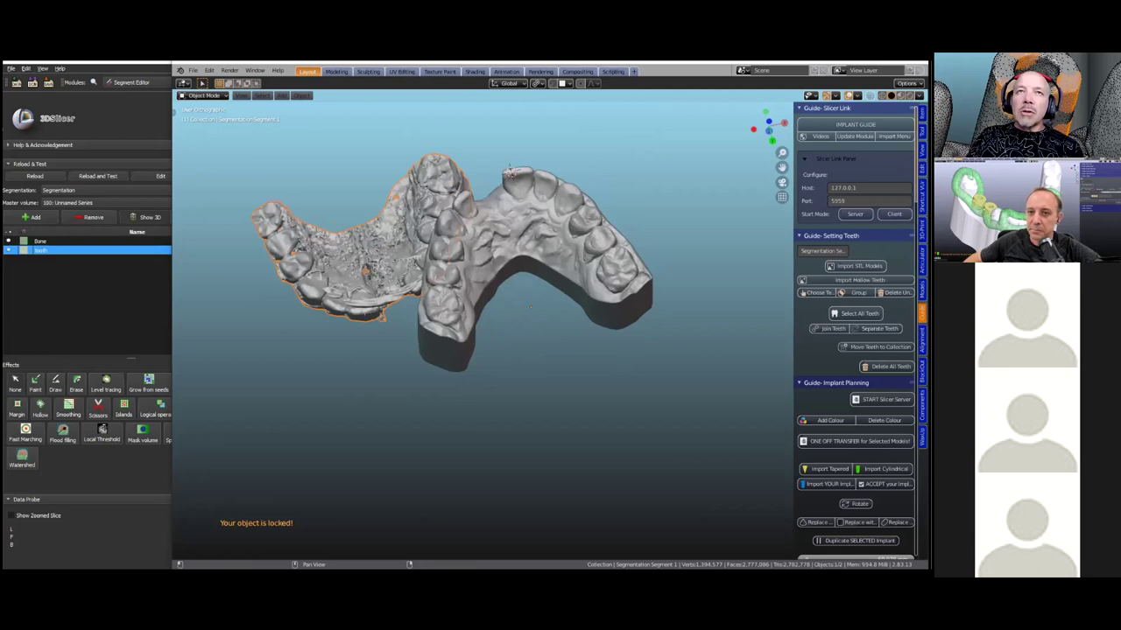
pyautogui.click(922, 341)
pyautogui.moveTo(588, 200); pyautogui.dragTo(587, 220, button='middle')
pyautogui.click(558, 210)
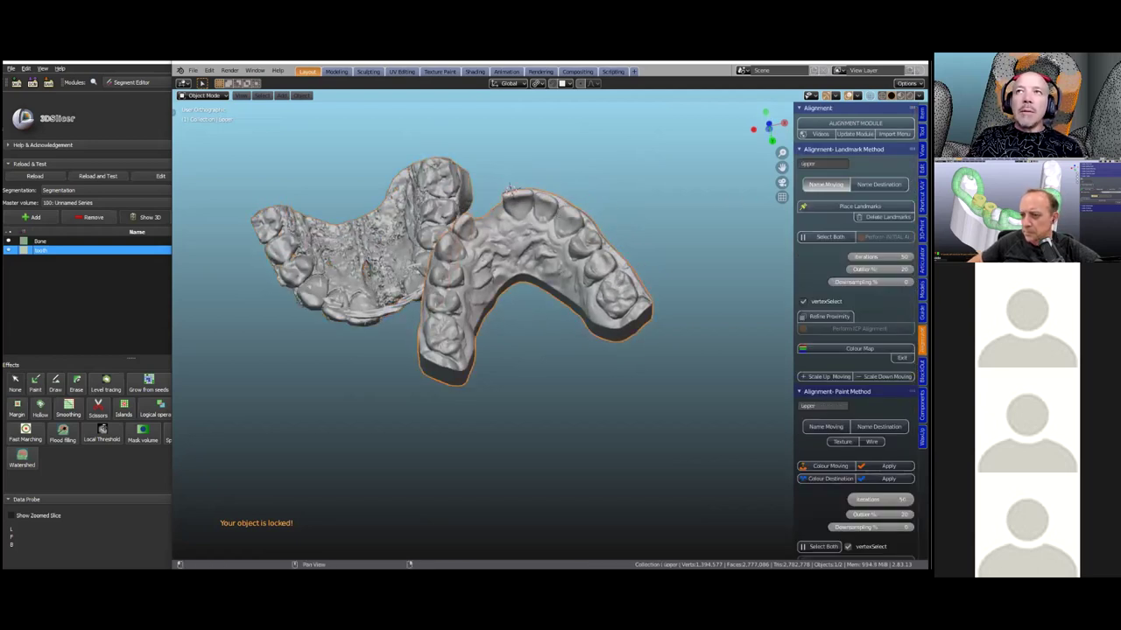
pyautogui.click(336, 308)
pyautogui.click(879, 185)
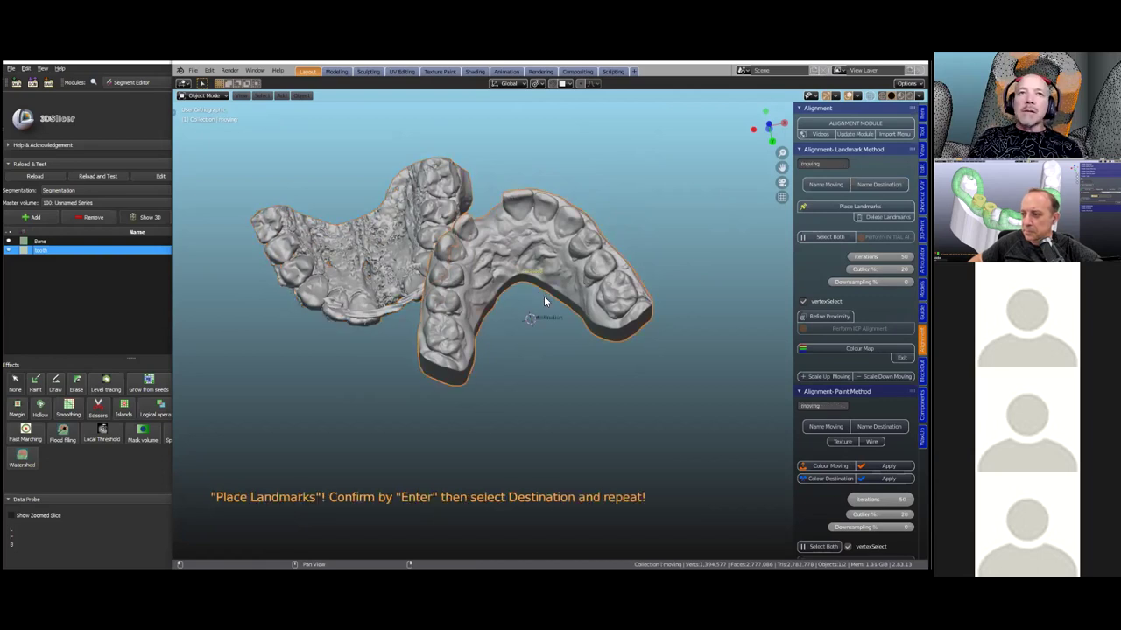
# Rotate the moving upper-jaw scan and place it in front of the segmentation, with both arches facing the same way.
pyautogui.scroll(1, 544, 296)
pyautogui.scroll(-2, 541, 306)
pyautogui.moveTo(541, 311); pyautogui.dragTo(536, 312, button='middle')
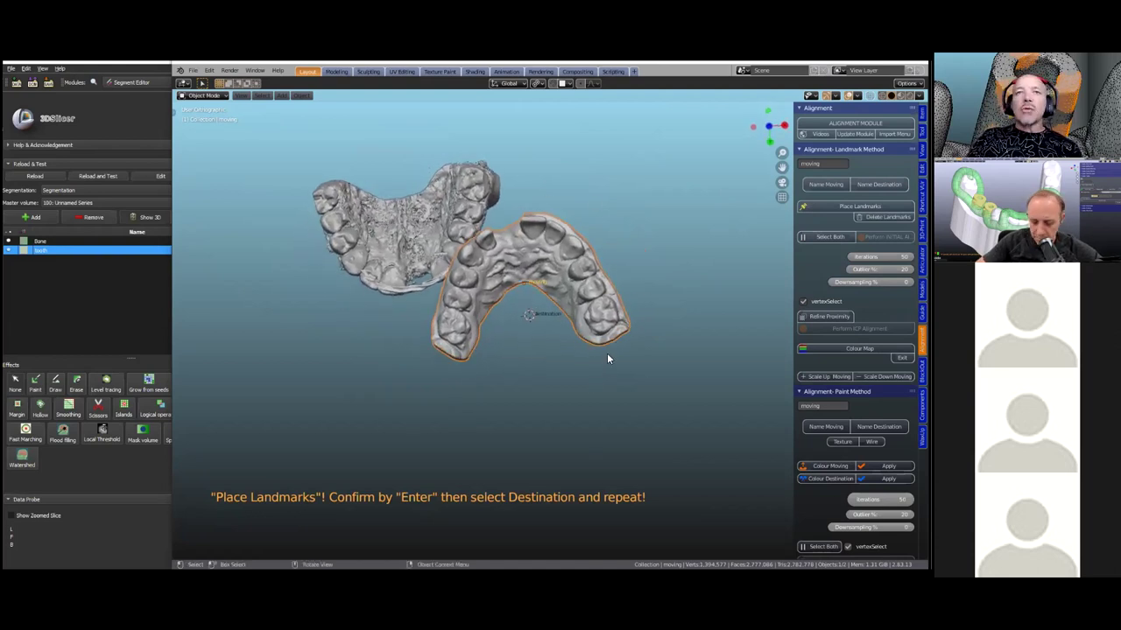
pyautogui.press('r')
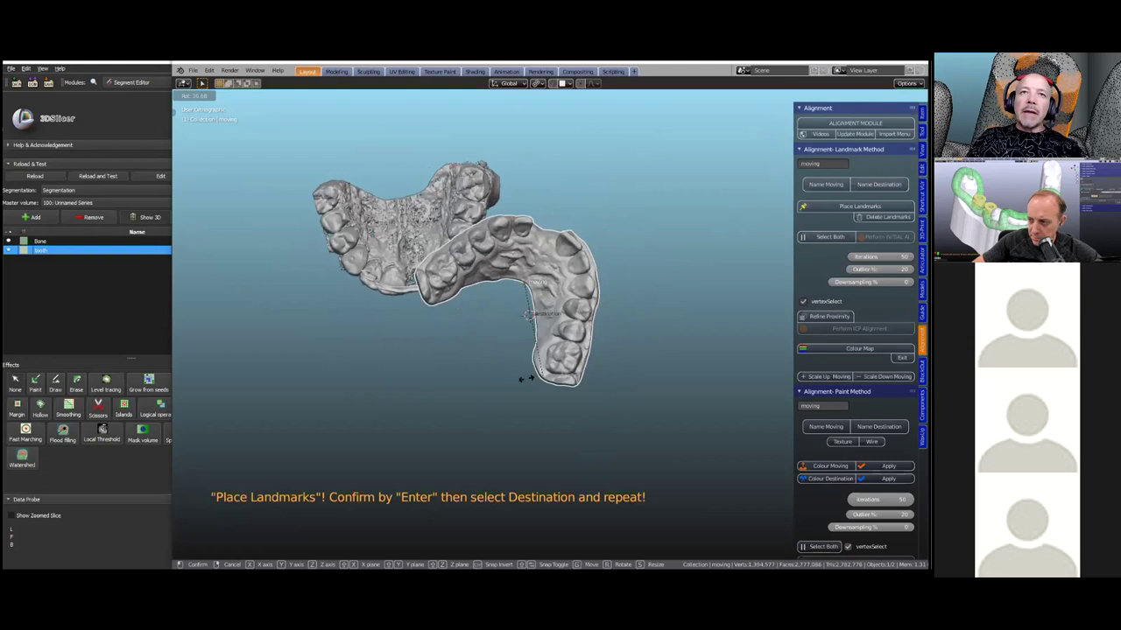
pyautogui.click(498, 191)
pyautogui.moveTo(498, 192); pyautogui.dragTo(513, 220, button='middle')
pyautogui.press('g')
pyautogui.click(491, 360)
pyautogui.moveTo(491, 366); pyautogui.dragTo(482, 297, button='middle')
pyautogui.press('r')
# Place five landmarks on the moving scan, one on a front tooth and two along each side, and confirm them.
pyautogui.click(446, 443)
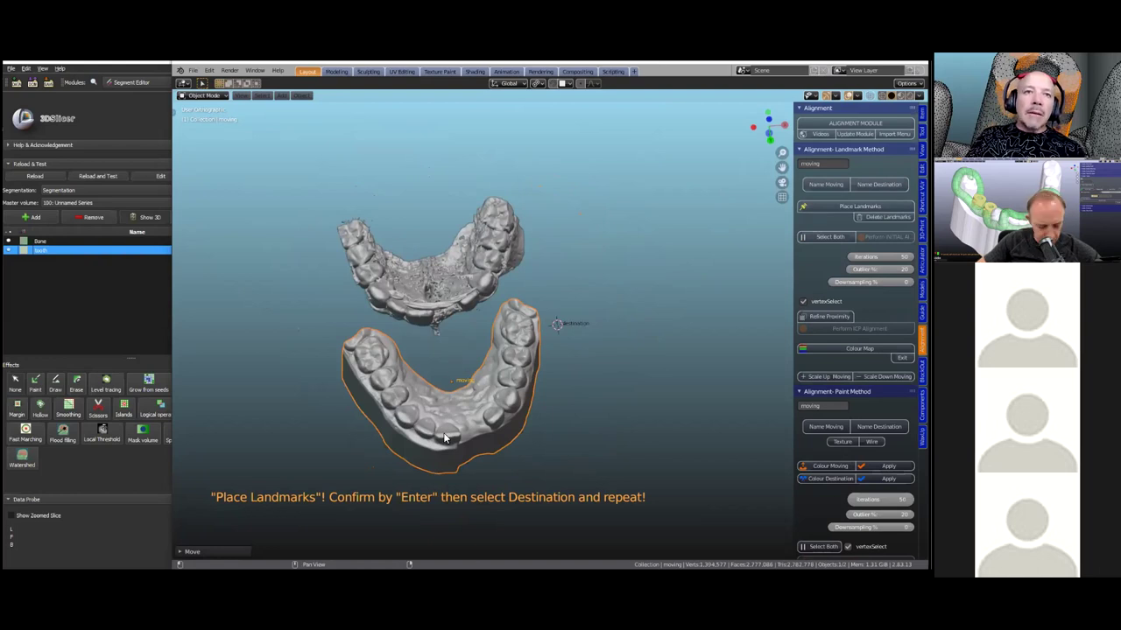
pyautogui.moveTo(477, 415); pyautogui.dragTo(354, 295, button='middle')
pyautogui.click(413, 409)
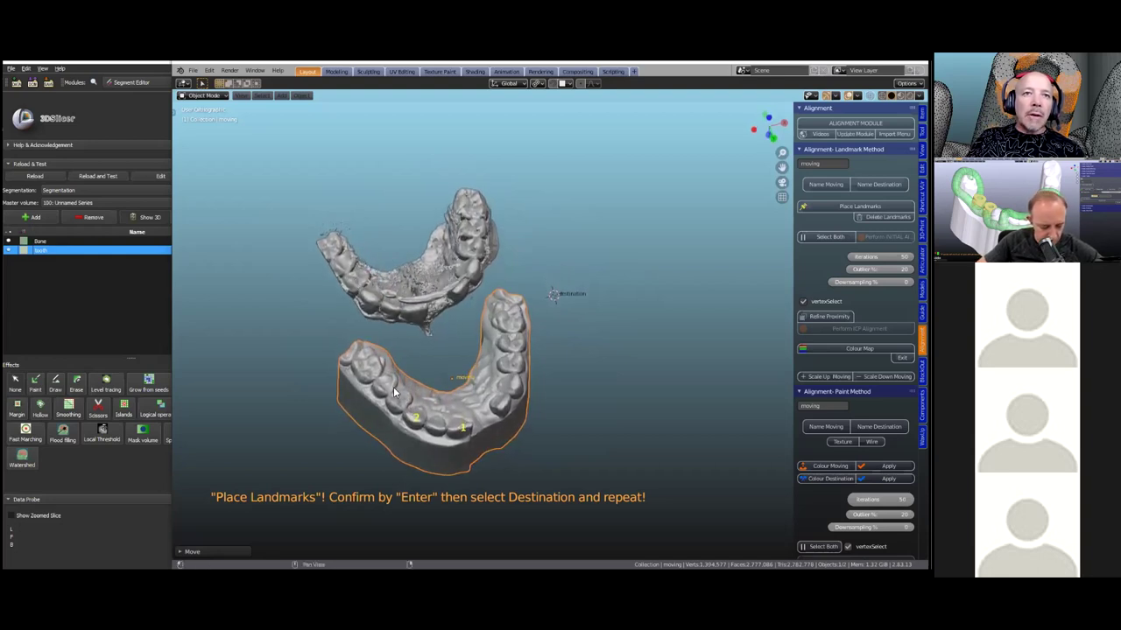
pyautogui.moveTo(572, 381); pyautogui.dragTo(543, 384, button='middle')
pyautogui.click(514, 405)
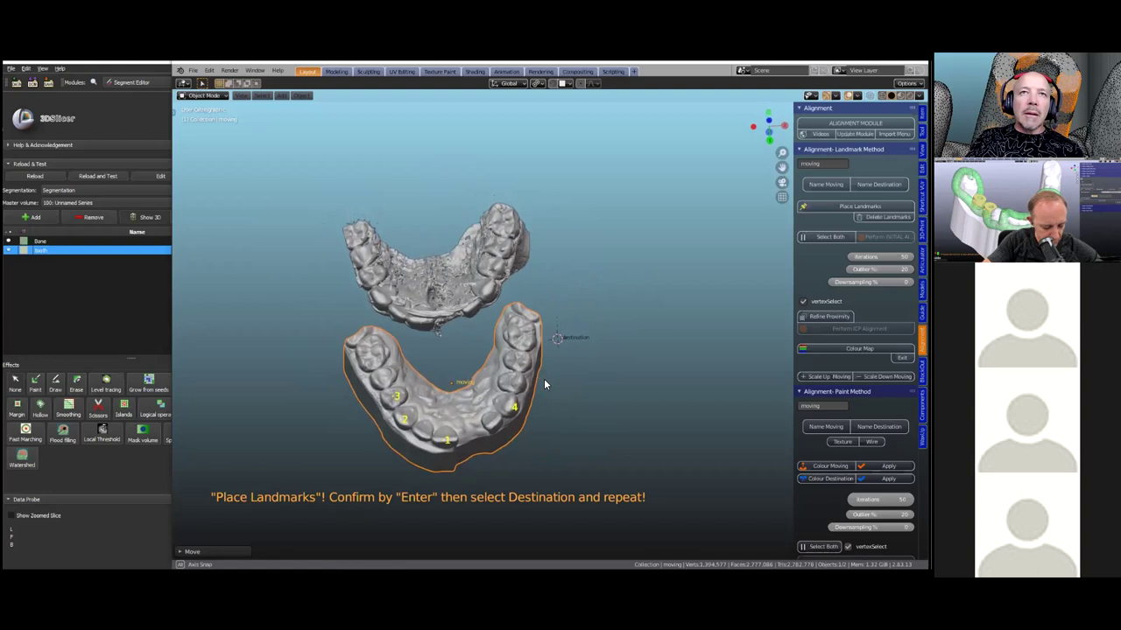
pyautogui.click(514, 383)
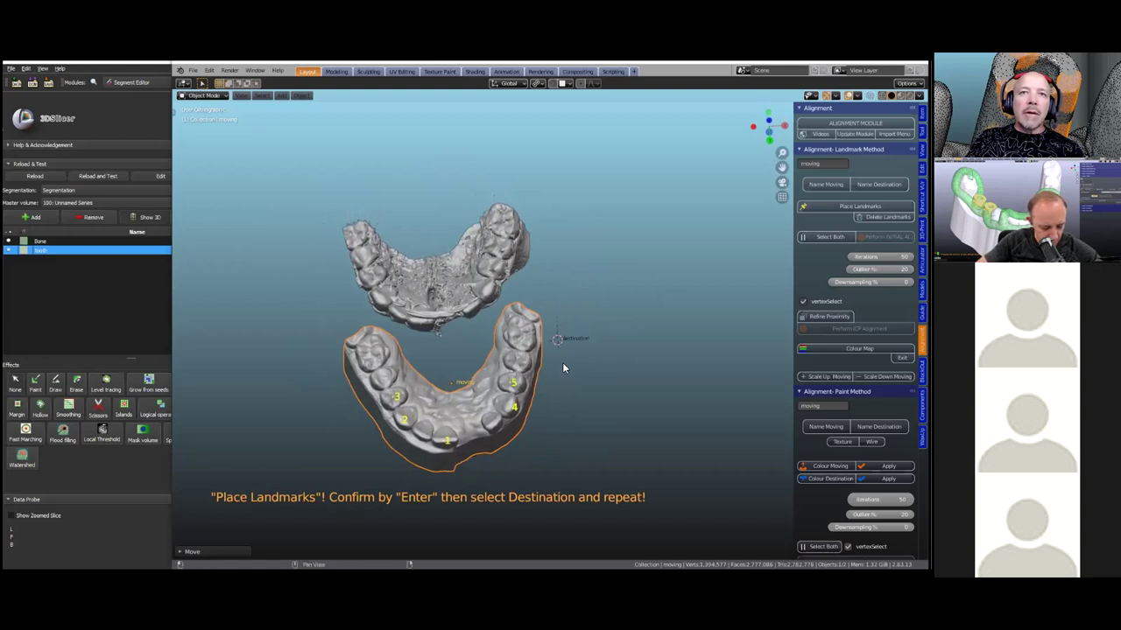
pyautogui.press('Return')
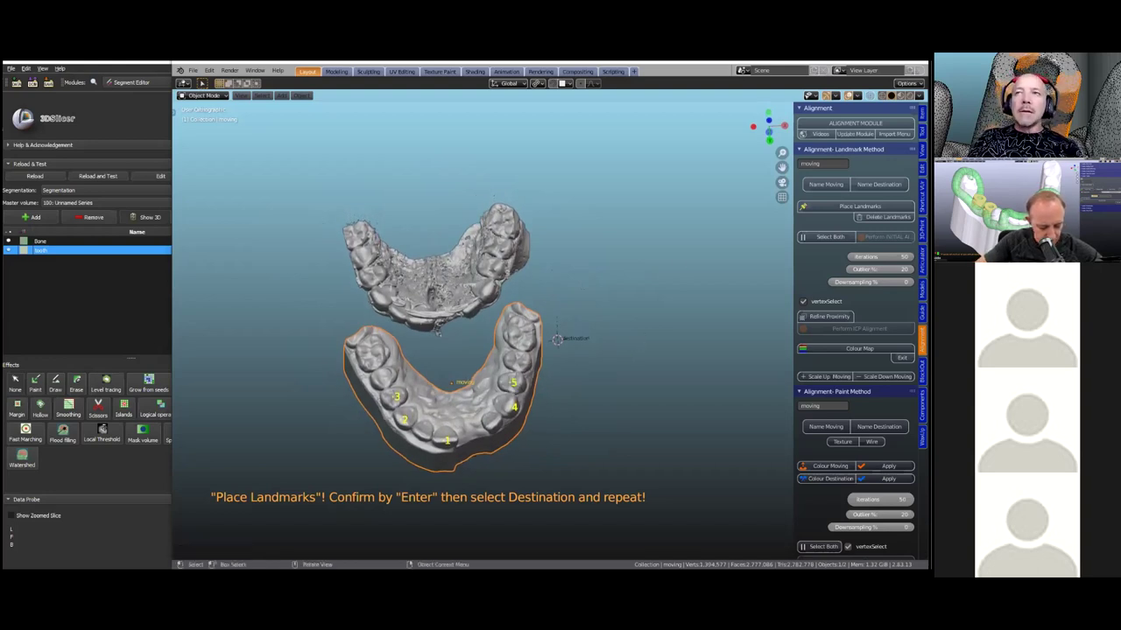
# Select the destination segmentation and place five matching landmarks on the same teeth in the same order.
pyautogui.click(468, 219)
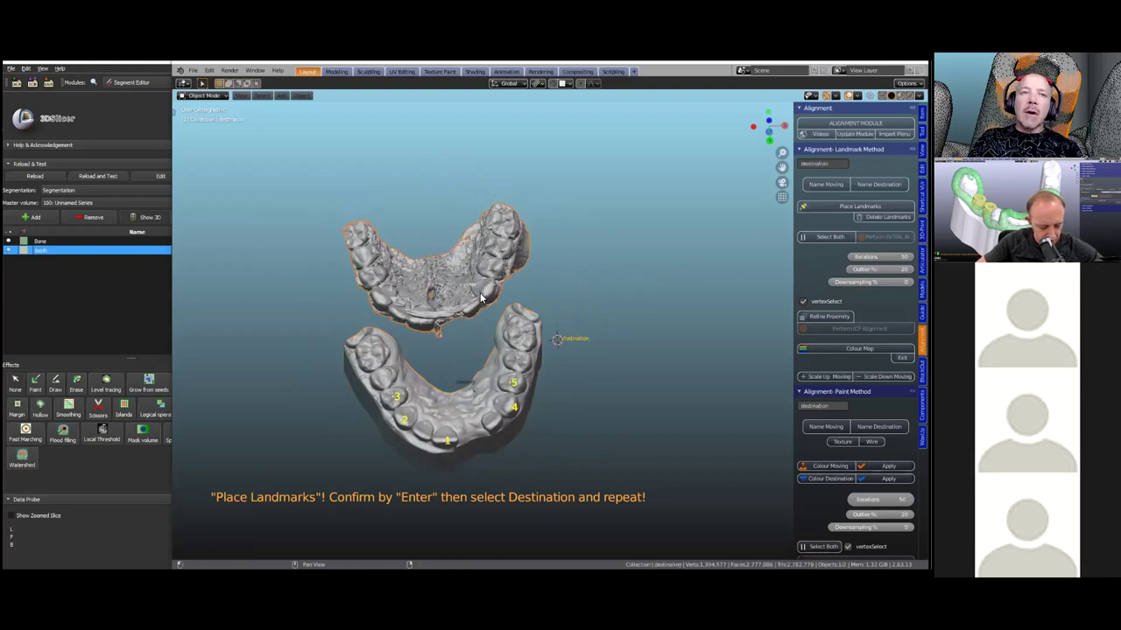
pyautogui.scroll(1, 480, 295)
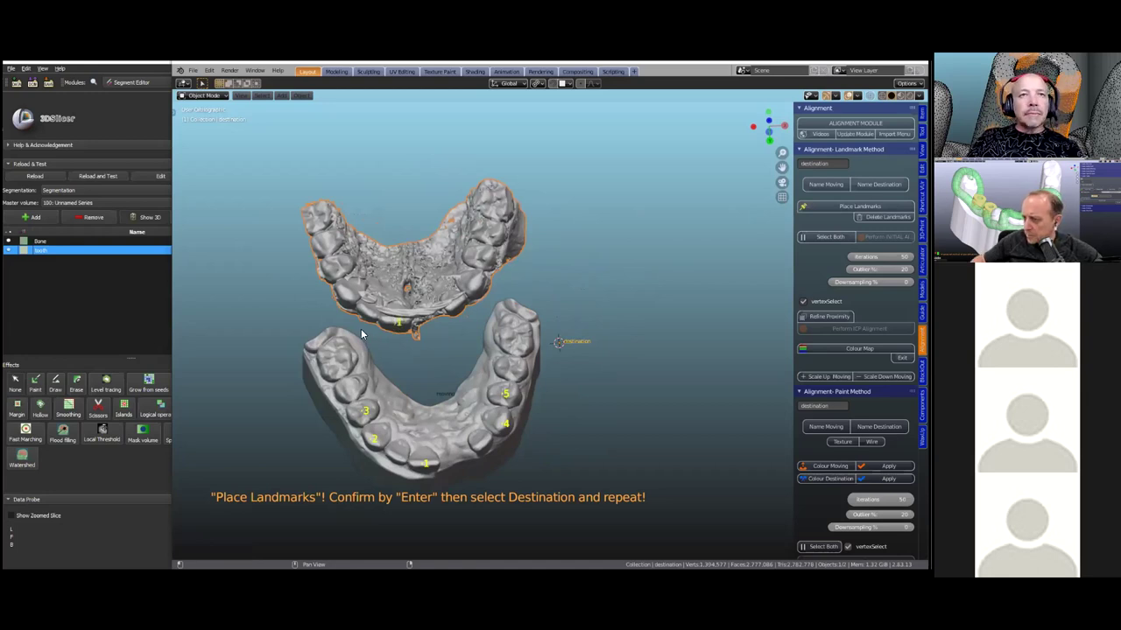
pyautogui.click(347, 271)
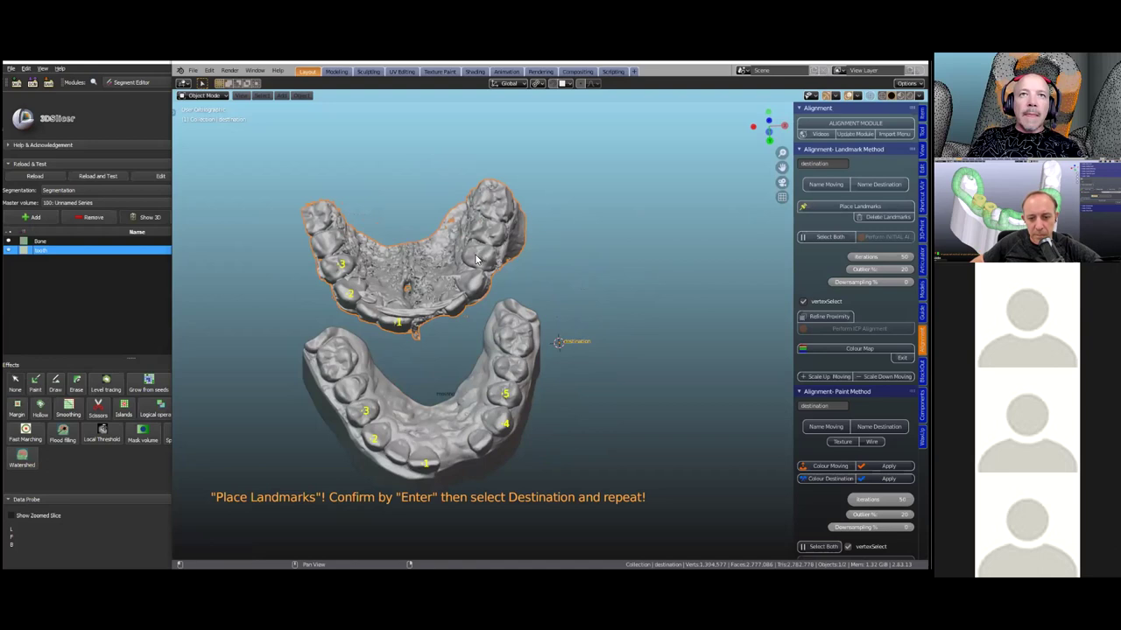
pyautogui.click(522, 252)
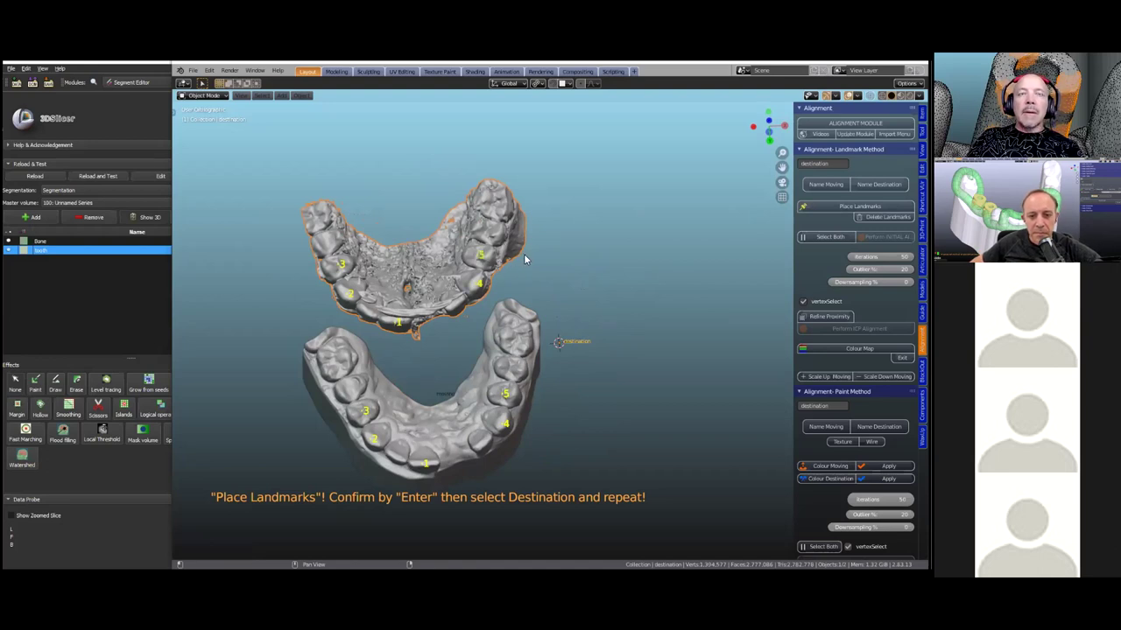
pyautogui.scroll(-3, 533, 261)
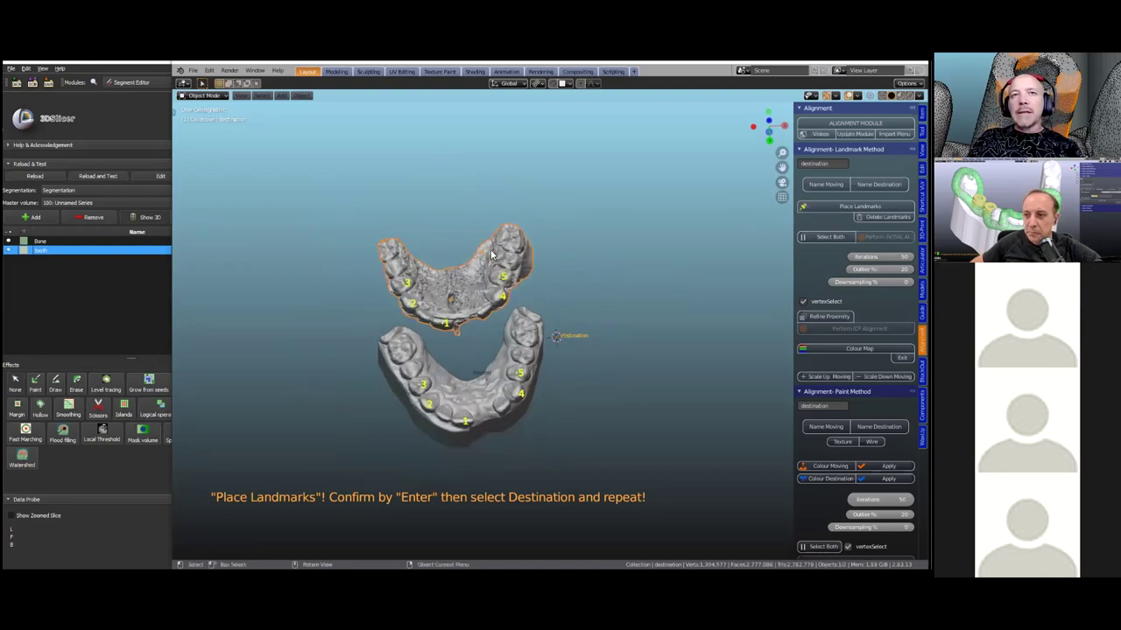
# Select both landmarked models and perform the initial alignment.
pyautogui.click(829, 236)
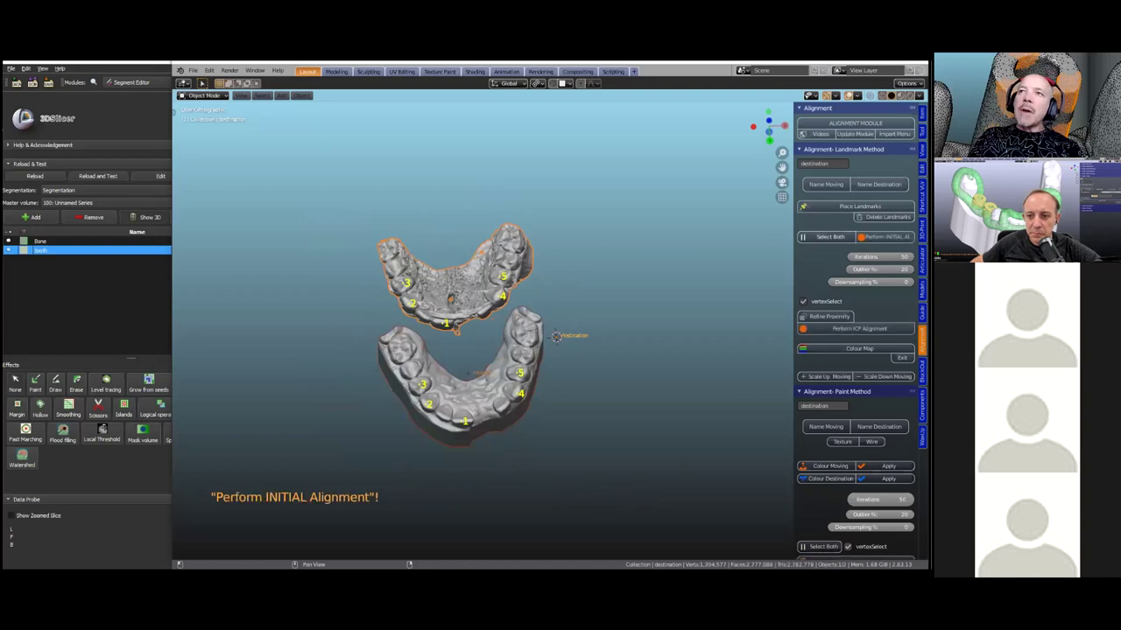
pyautogui.click(885, 236)
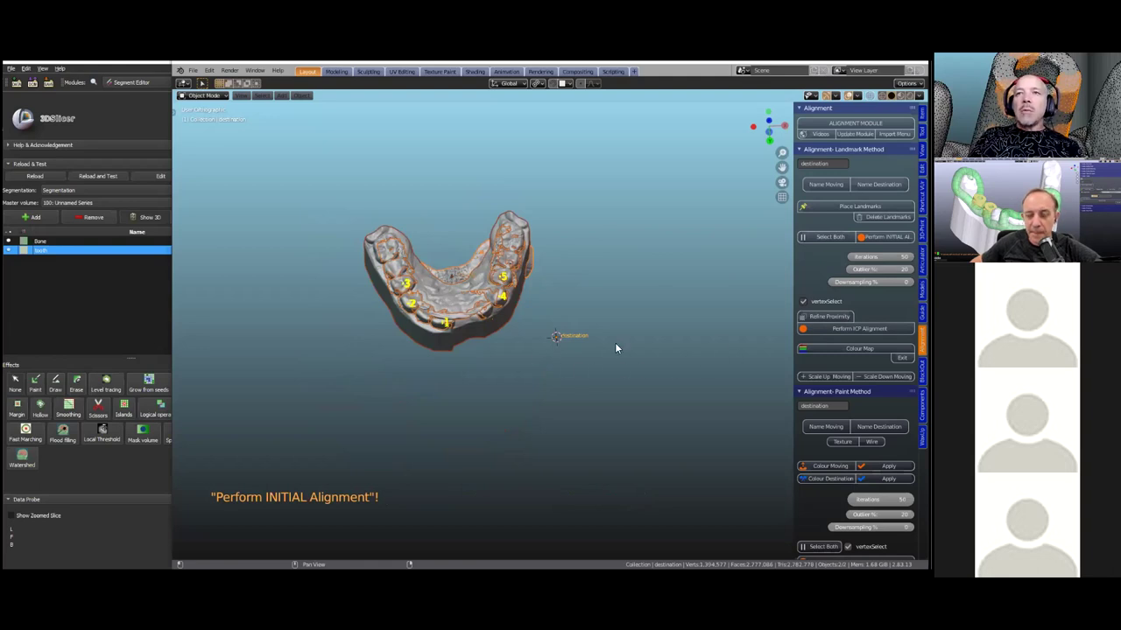
# Examine how the upper-jaw scan and segmentation teeth overlap after the initial alignment, from above and from the front.
pyautogui.scroll(-3, 604, 306)
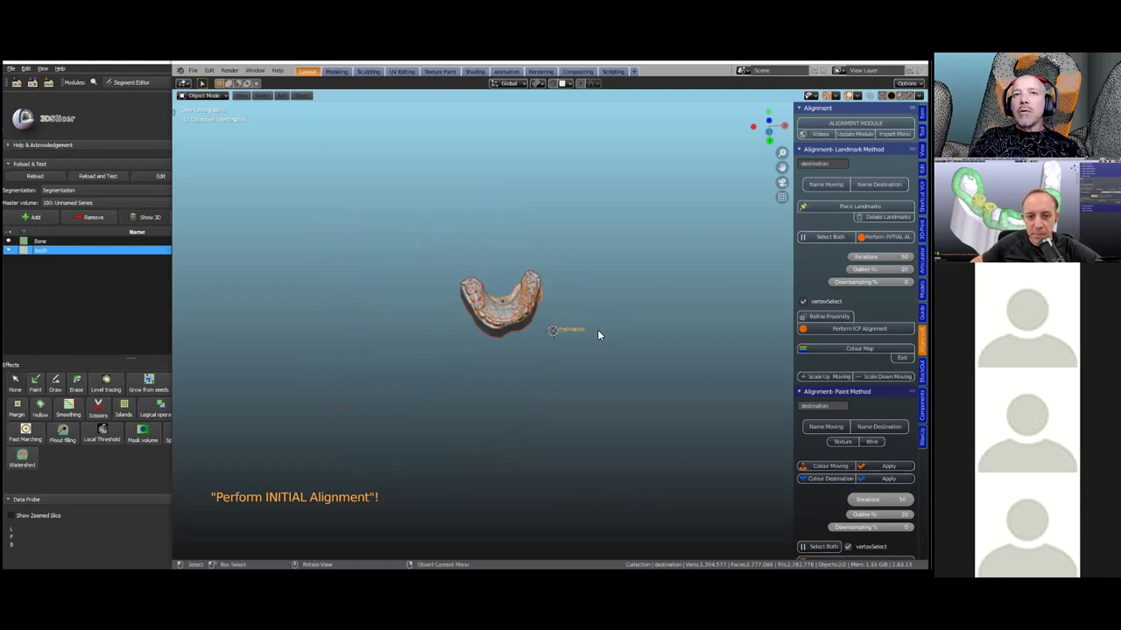
pyautogui.scroll(5, 597, 329)
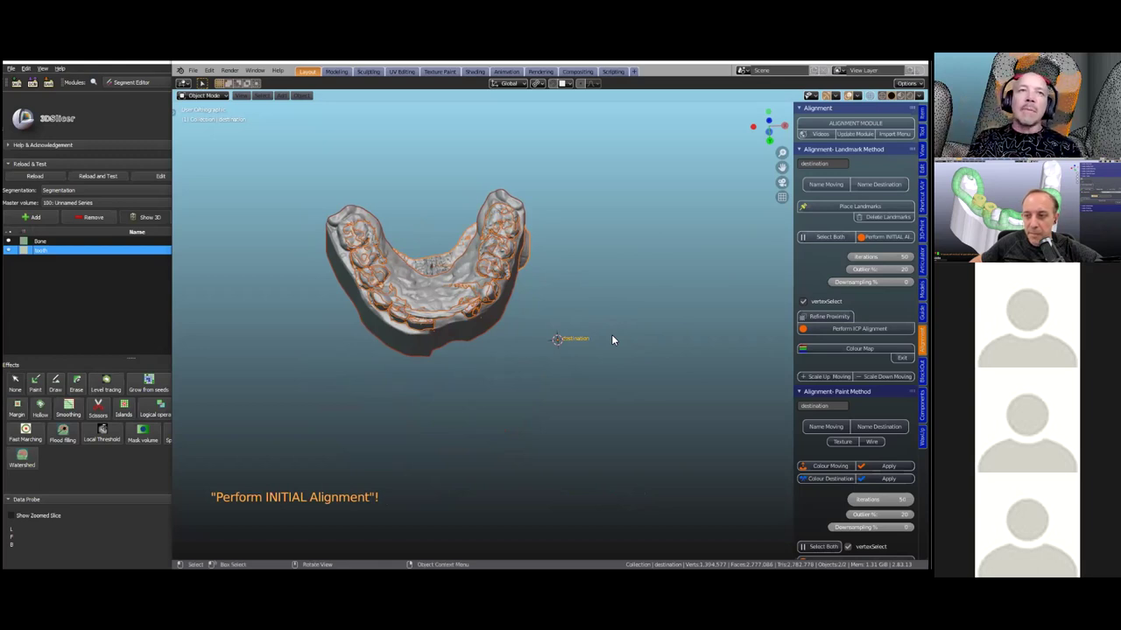
pyautogui.scroll(5, 489, 311)
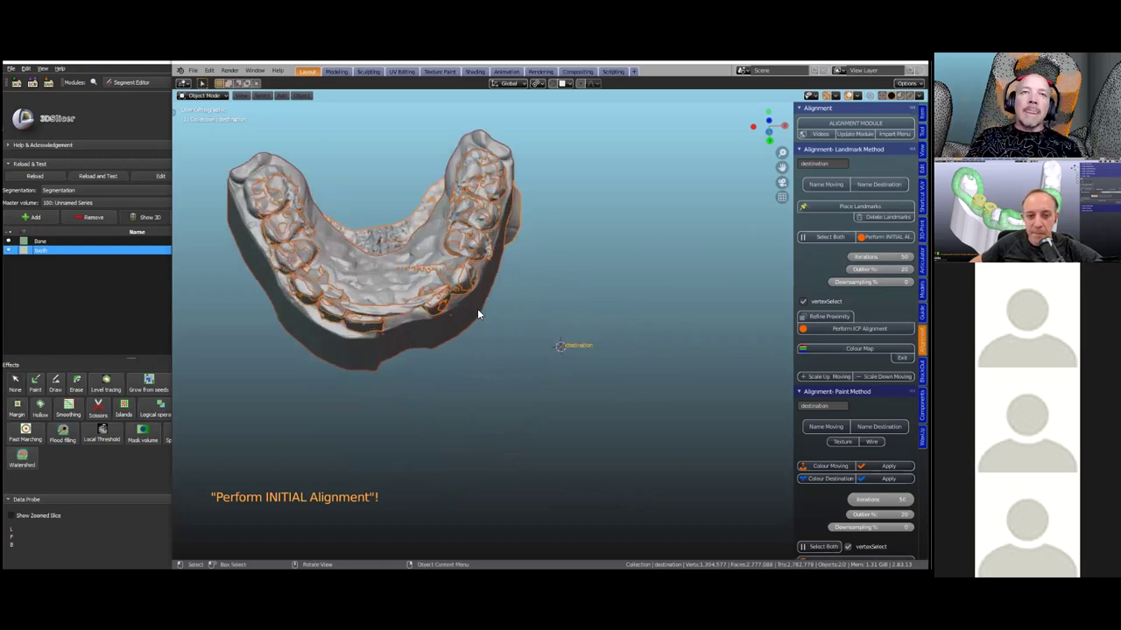
pyautogui.scroll(-5, 487, 262)
pyautogui.moveTo(502, 259); pyautogui.dragTo(190, 322, button='middle')
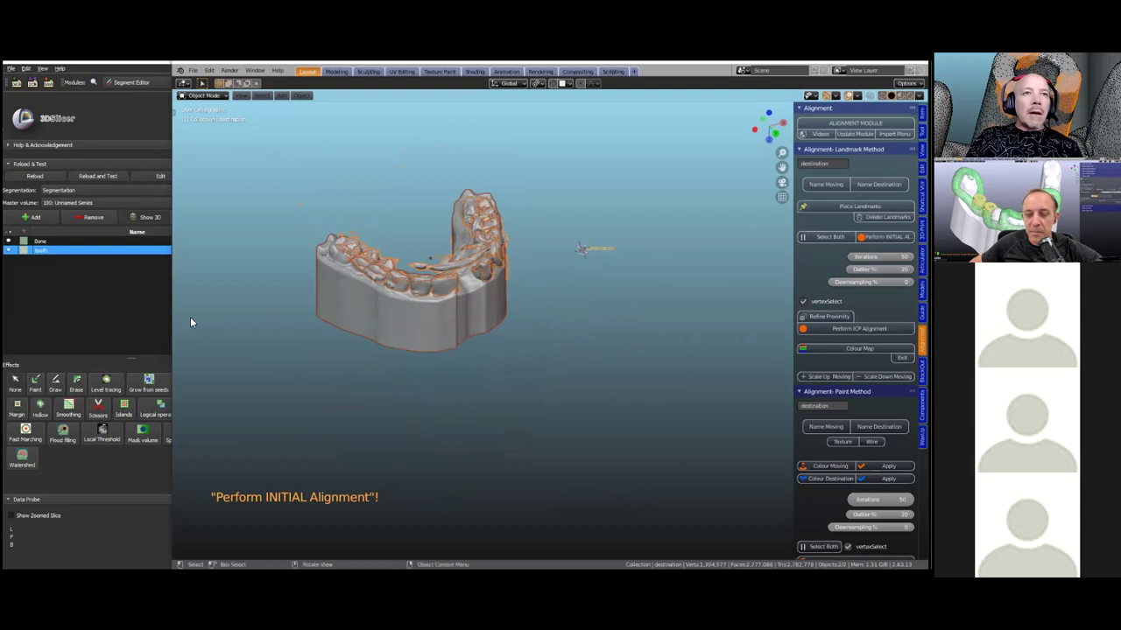
pyautogui.moveTo(332, 308); pyautogui.dragTo(330, 302, button='middle')
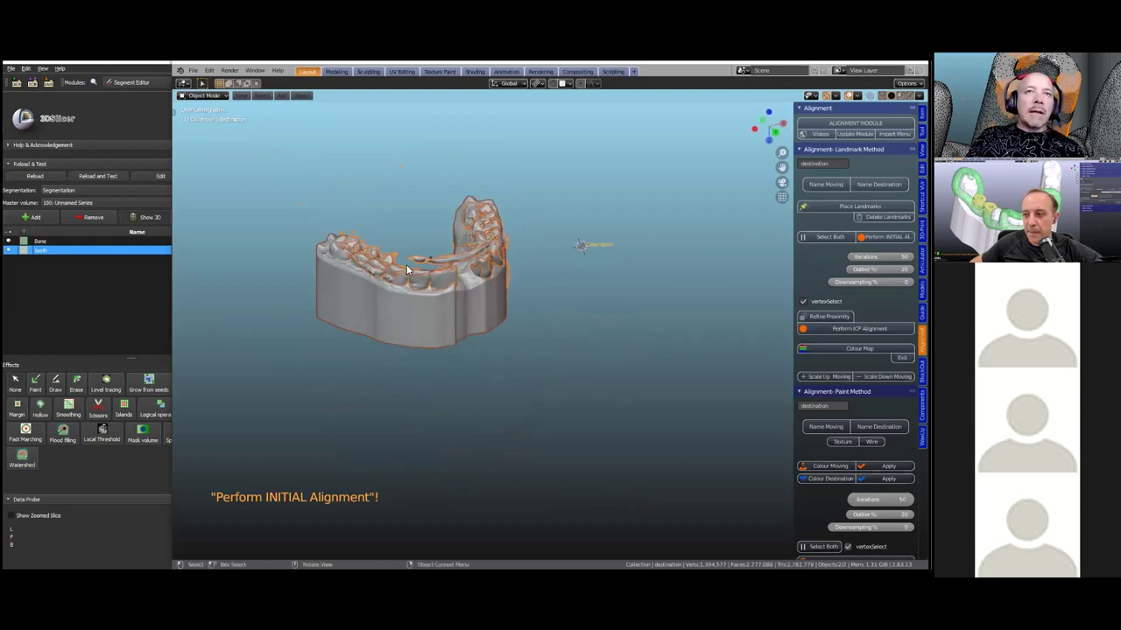
pyautogui.moveTo(444, 287); pyautogui.dragTo(411, 286, button='middle')
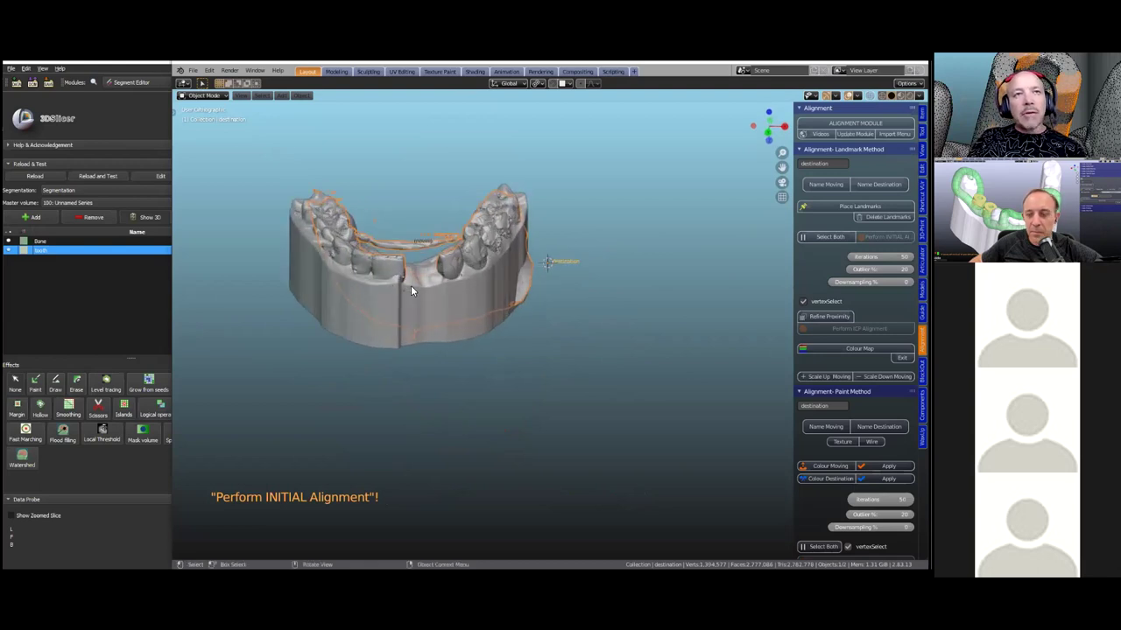
# Select the moving upper-jaw scan and bring up the implant guide tools for tooth setting and implant planning.
pyautogui.scroll(5, 591, 311)
pyautogui.scroll(-3, 593, 316)
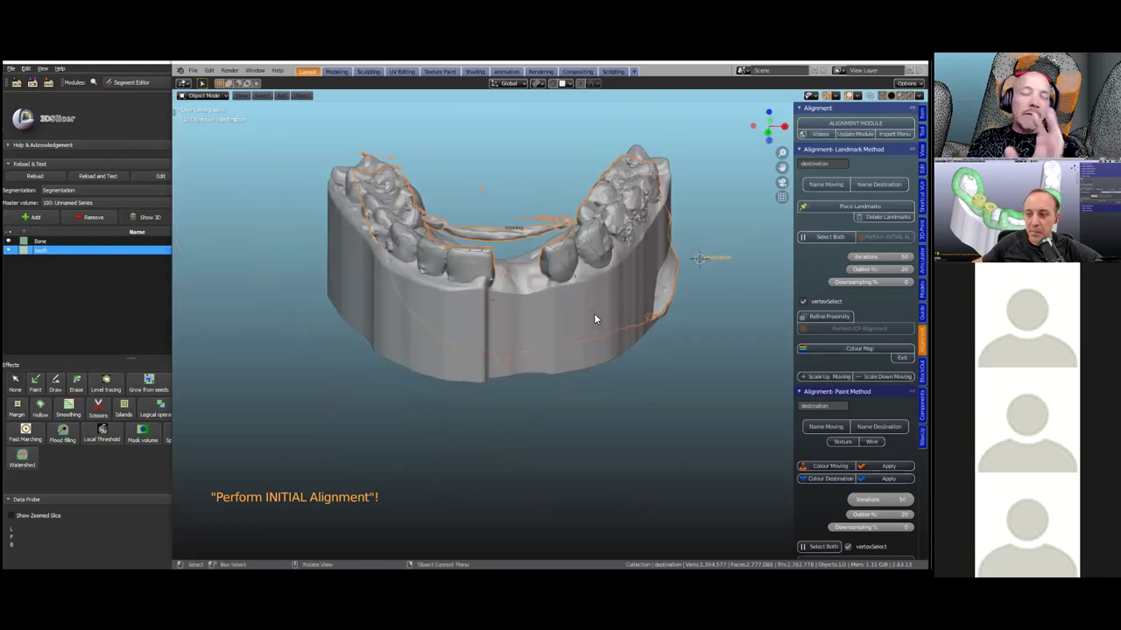
pyautogui.scroll(2, 594, 318)
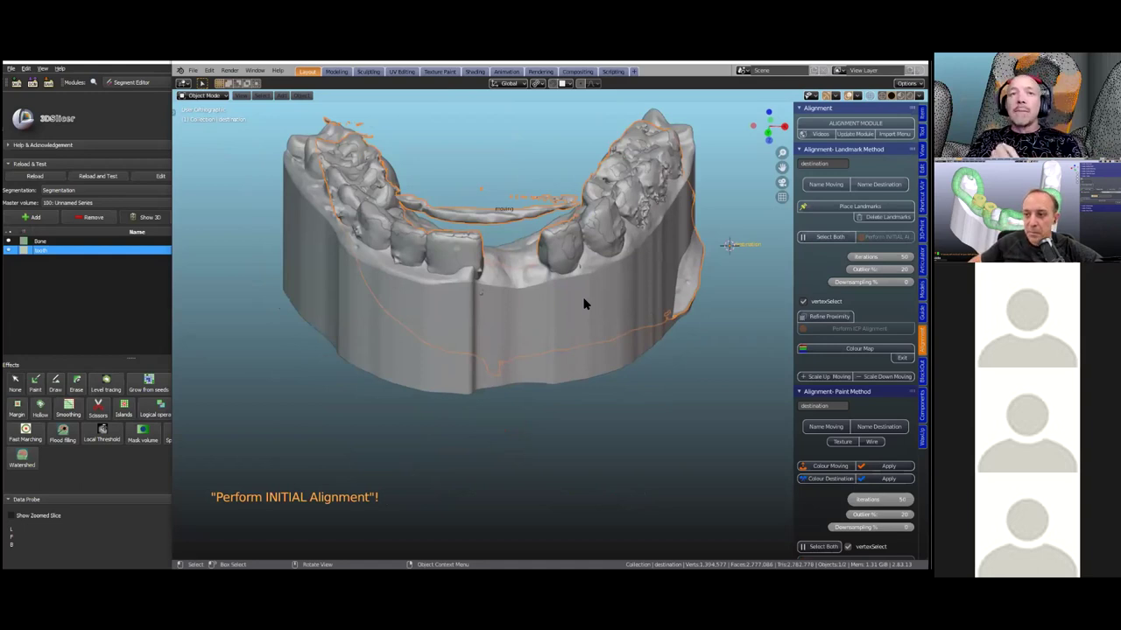
pyautogui.moveTo(590, 321); pyautogui.dragTo(391, 371, button='middle')
pyautogui.click(383, 367)
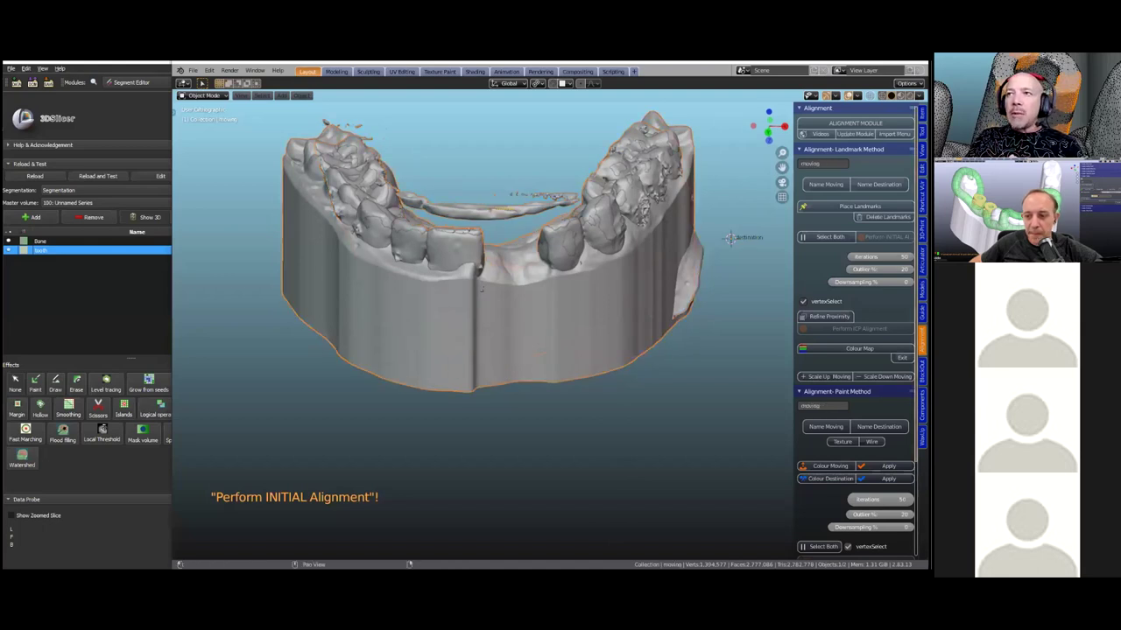
pyautogui.click(922, 290)
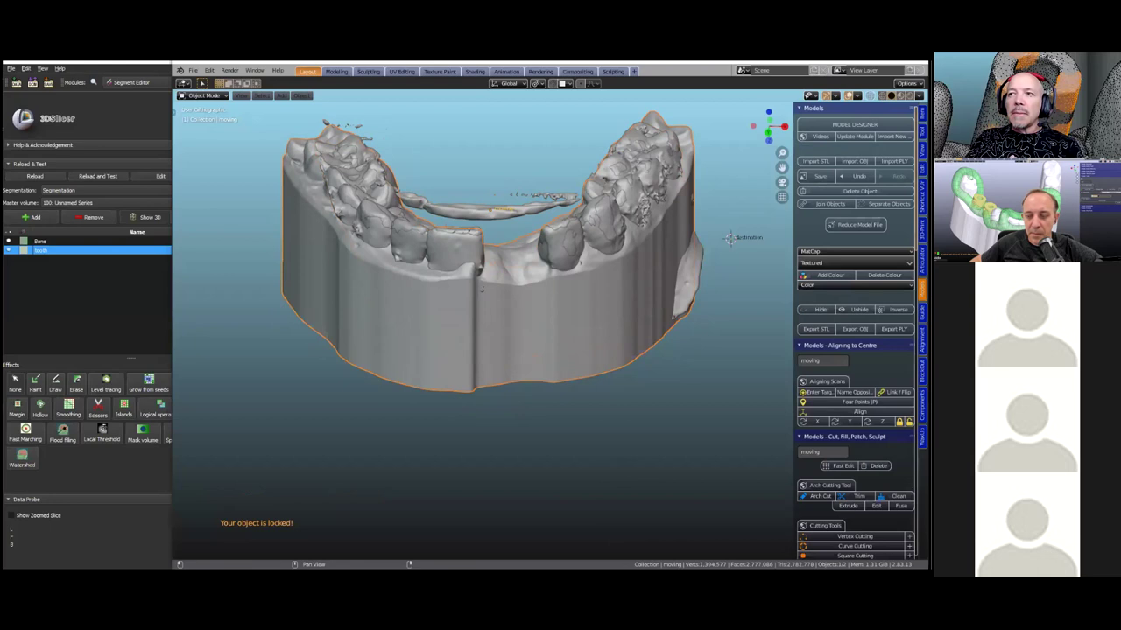
pyautogui.click(922, 312)
# Select the destination segmentation and move it into a new collection named "hidden".
pyautogui.moveTo(513, 247); pyautogui.dragTo(509, 208, button='middle')
pyautogui.click(500, 224)
pyautogui.press('m')
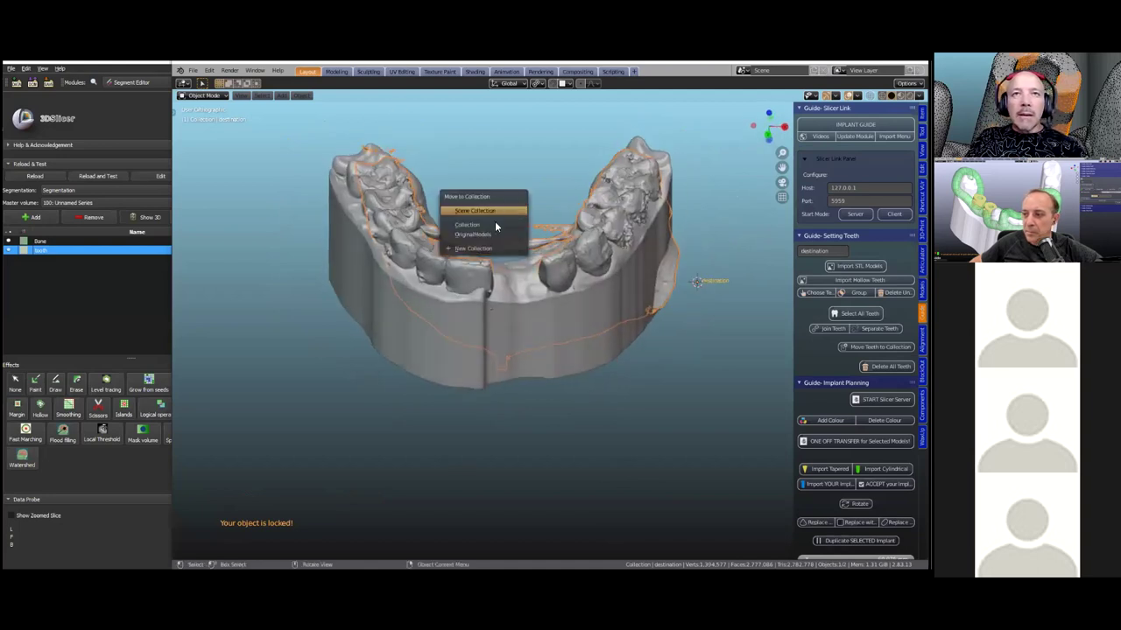
pyautogui.click(481, 247)
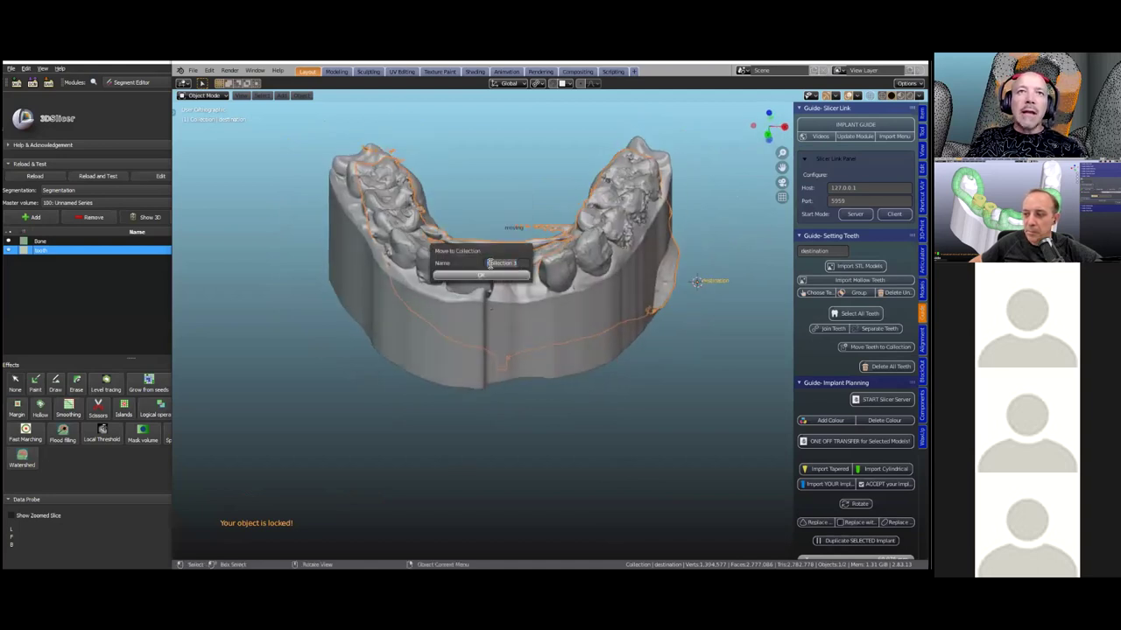
pyautogui.write('B')
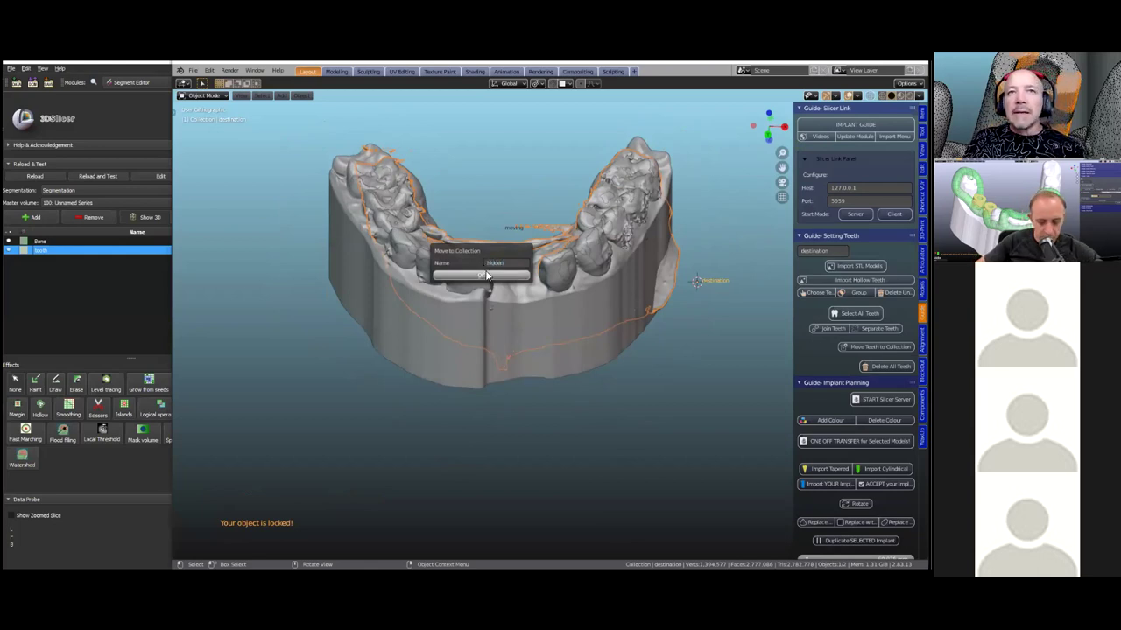
pyautogui.click(482, 275)
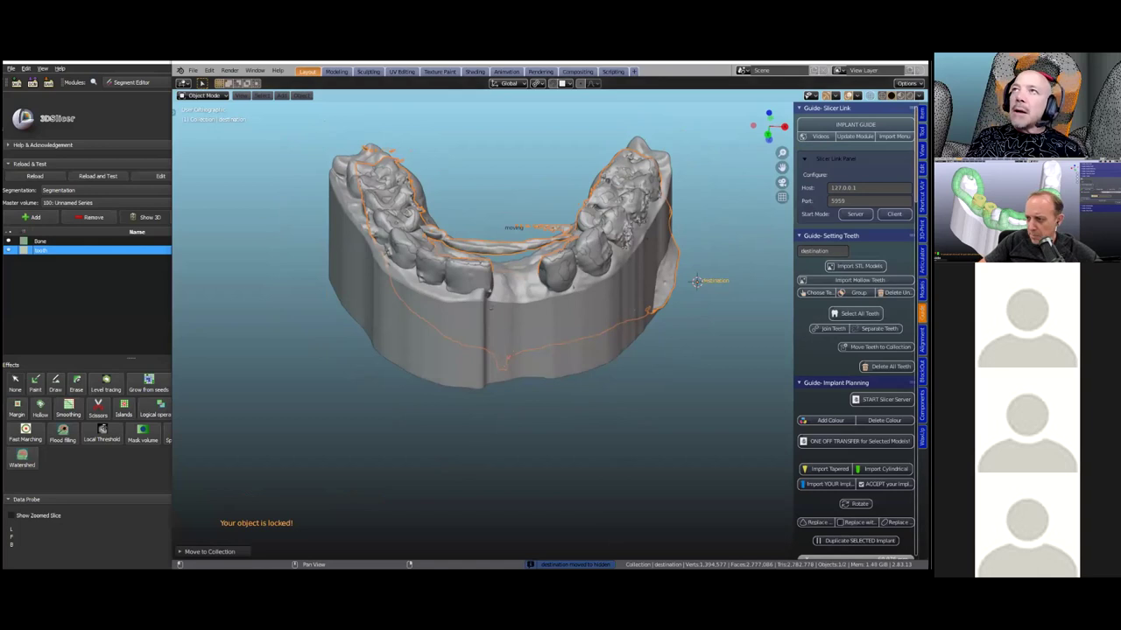
# Expand the outliner, exclude the "hidden" collection from the scene, and shrink the outliner again.
pyautogui.moveTo(925, 80); pyautogui.dragTo(746, 96)
pyautogui.click(757, 83)
pyautogui.click(720, 116)
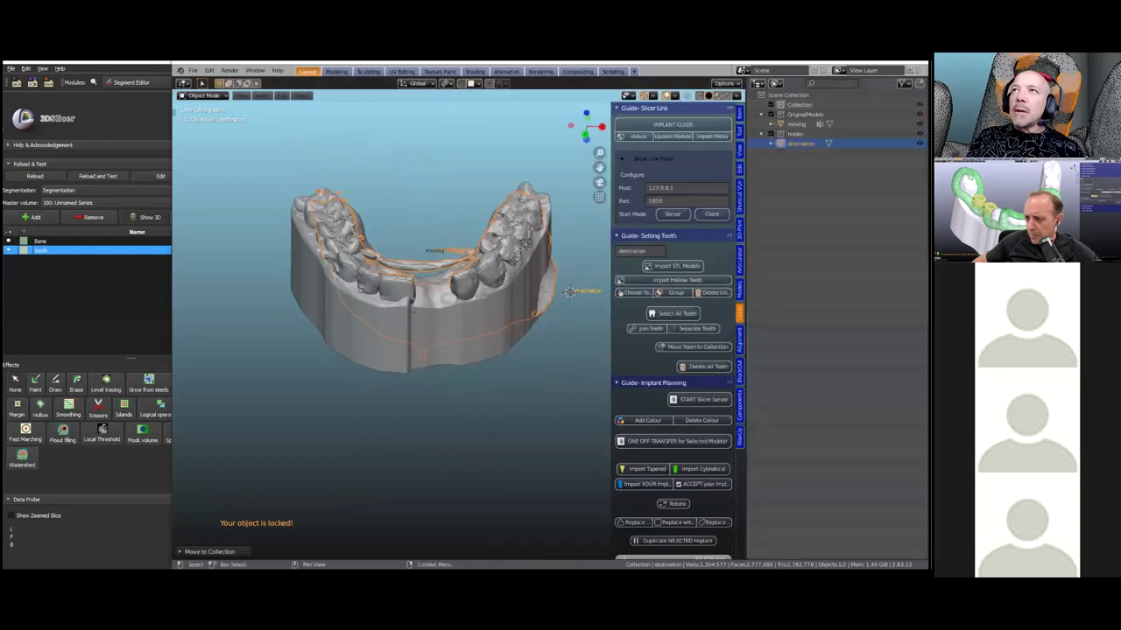
pyautogui.click(904, 83)
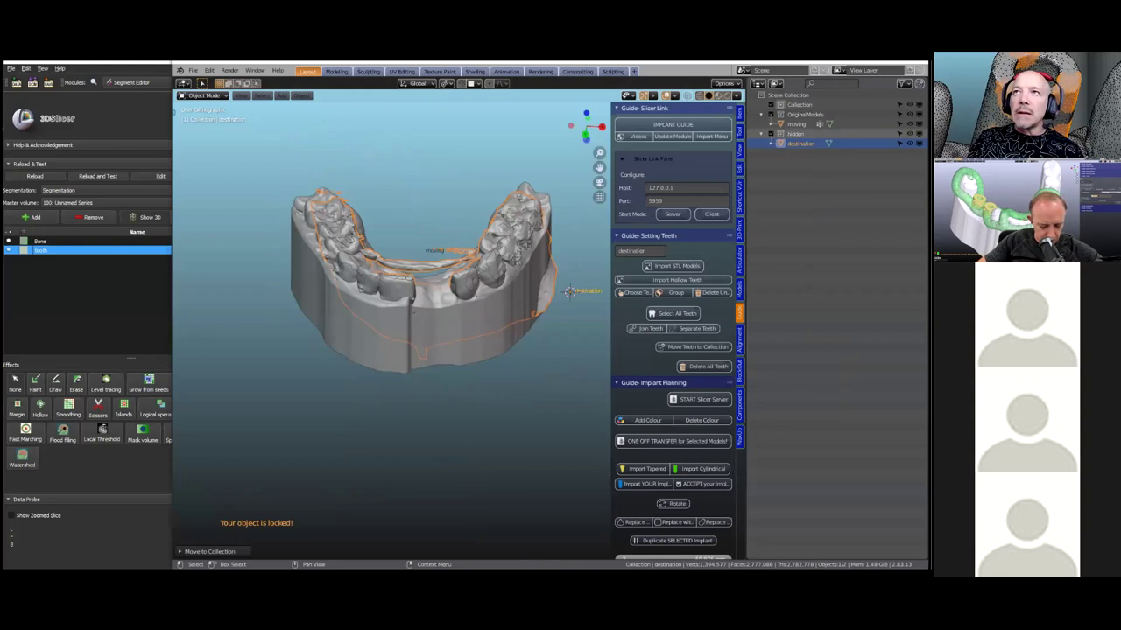
pyautogui.click(771, 133)
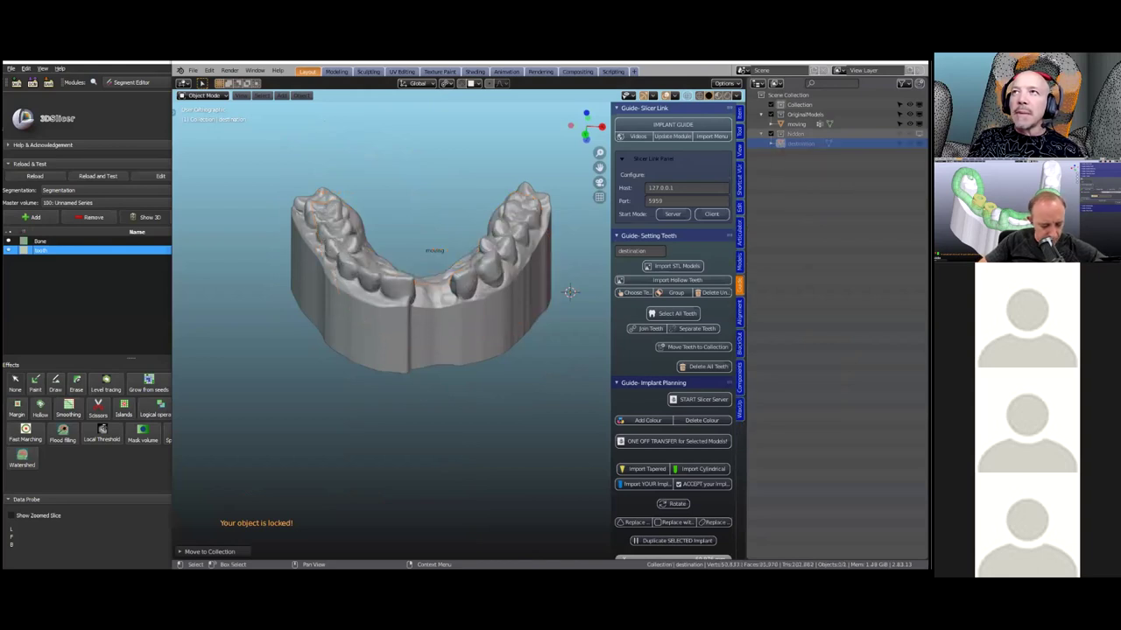
pyautogui.moveTo(747, 238); pyautogui.dragTo(886, 238)
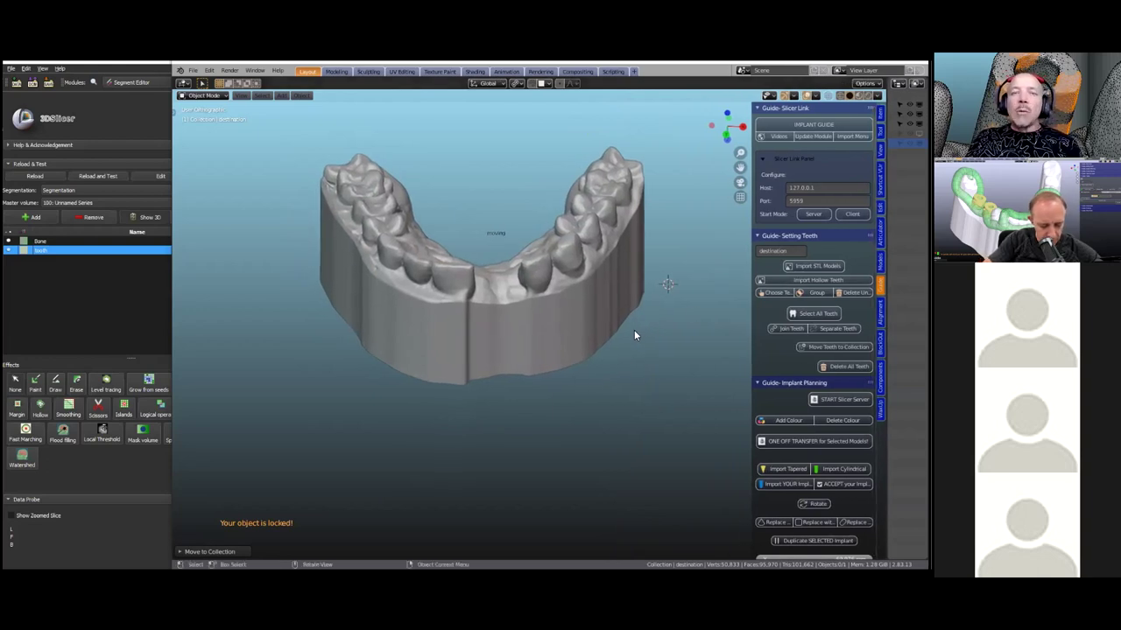
# Load the library teeth, pick the front tooth for the gap, delete the unselected teeth, and select the kept tooth.
pyautogui.moveTo(634, 329); pyautogui.dragTo(633, 313, button='middle')
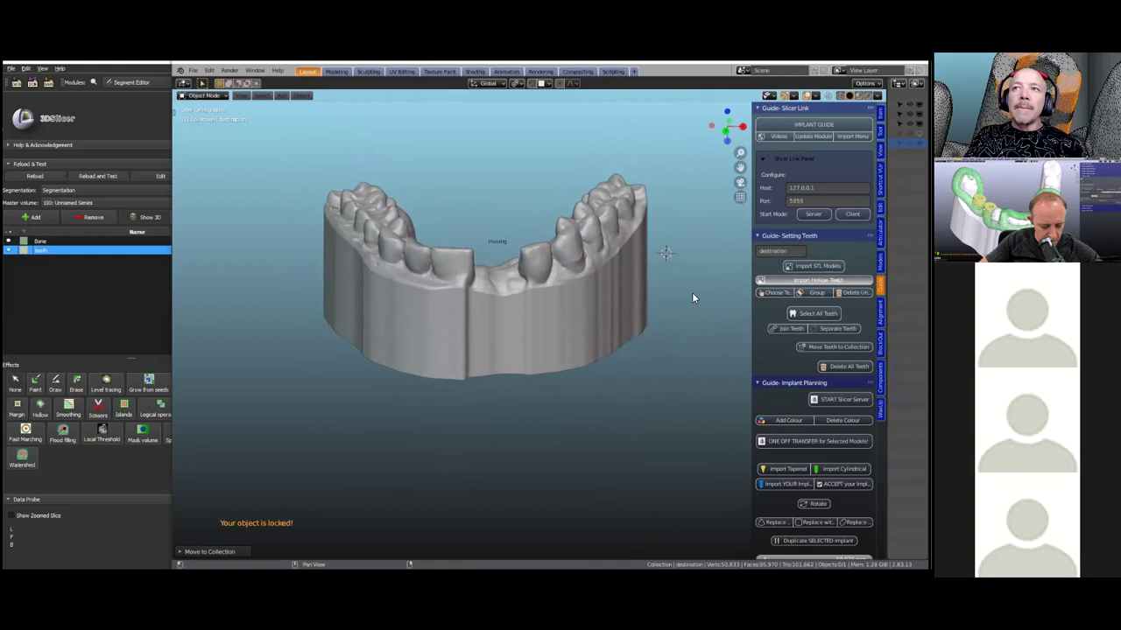
pyautogui.moveTo(667, 301); pyautogui.dragTo(630, 423, button='middle')
pyautogui.scroll(4, 631, 423)
pyautogui.keyDown('shift'); pyautogui.moveTo(610, 384); pyautogui.dragTo(548, 268, button='middle'); pyautogui.keyUp('shift')
pyautogui.click(775, 293)
pyautogui.moveTo(534, 290); pyautogui.dragTo(536, 305)
pyautogui.click(854, 292)
pyautogui.click(813, 314)
# From the bottom view, move the front tooth into the gap in the arch and rotate it to follow the curve.
pyautogui.scroll(-3, 588, 364)
pyautogui.moveTo(587, 364); pyautogui.dragTo(554, 311, button='middle')
pyautogui.press('`')
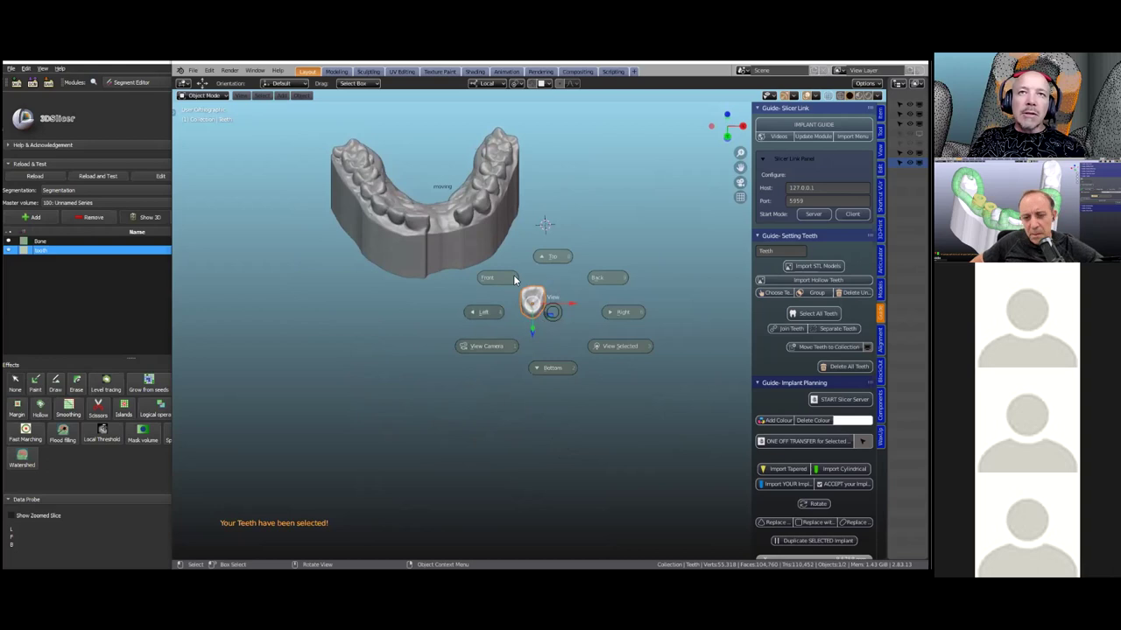
pyautogui.click(548, 368)
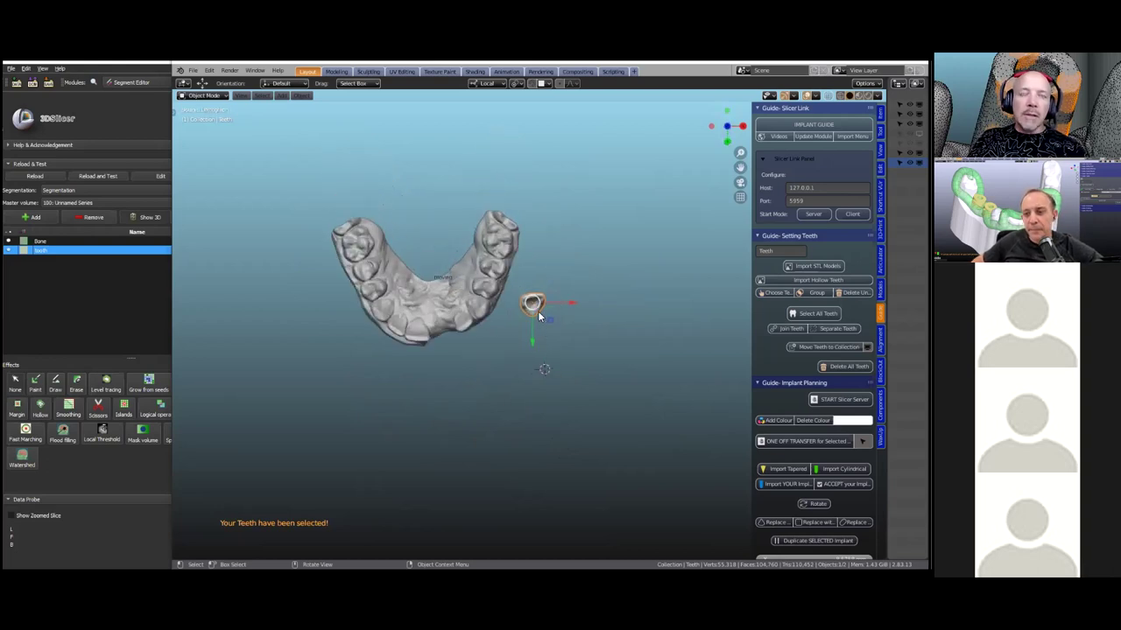
pyautogui.moveTo(538, 313); pyautogui.dragTo(449, 332)
pyautogui.press('r')
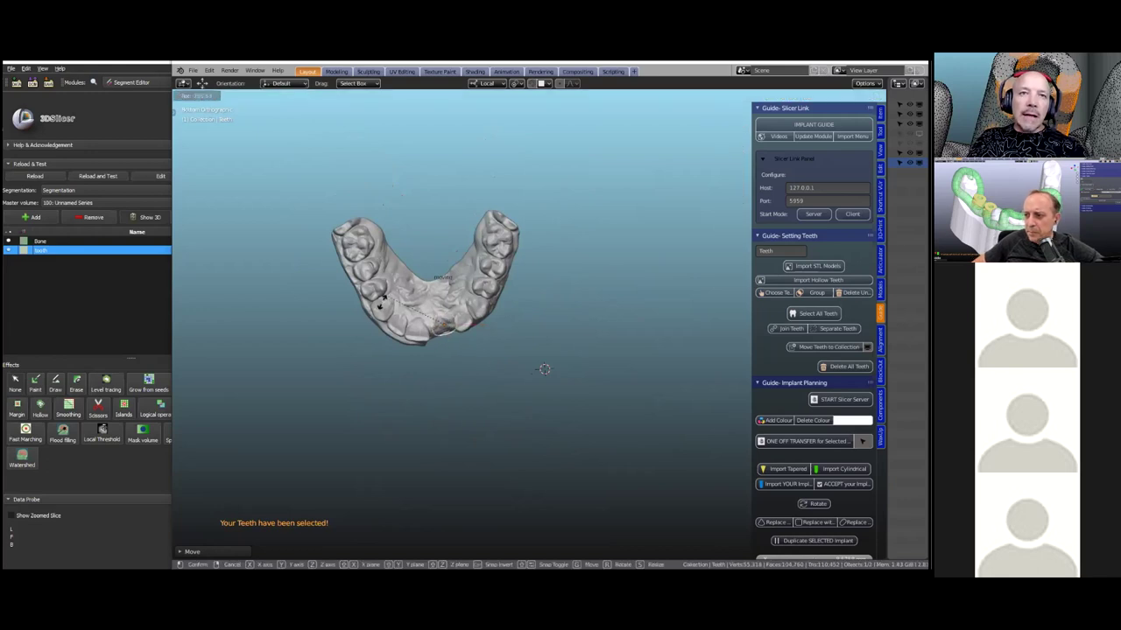
pyautogui.click(406, 307)
pyautogui.press('g')
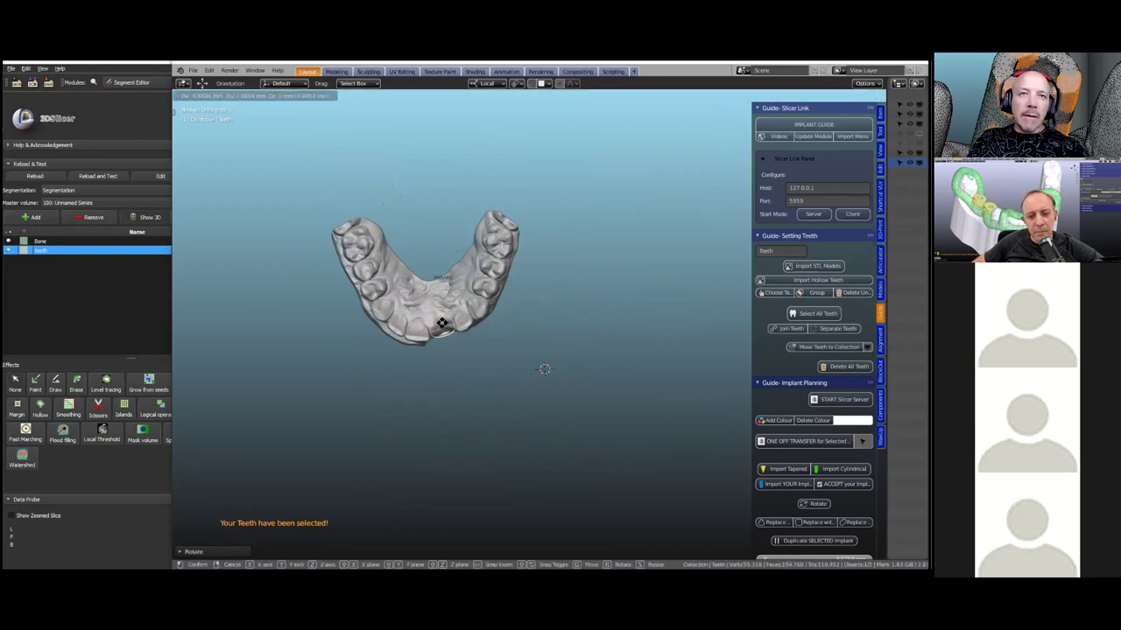
pyautogui.click(442, 328)
# Move the tooth along Z to level it with its neighbours and shift it sideways to centre it in the gap.
pyautogui.moveTo(442, 327); pyautogui.dragTo(441, 370, button='middle')
pyautogui.press('g')
pyautogui.press('z')
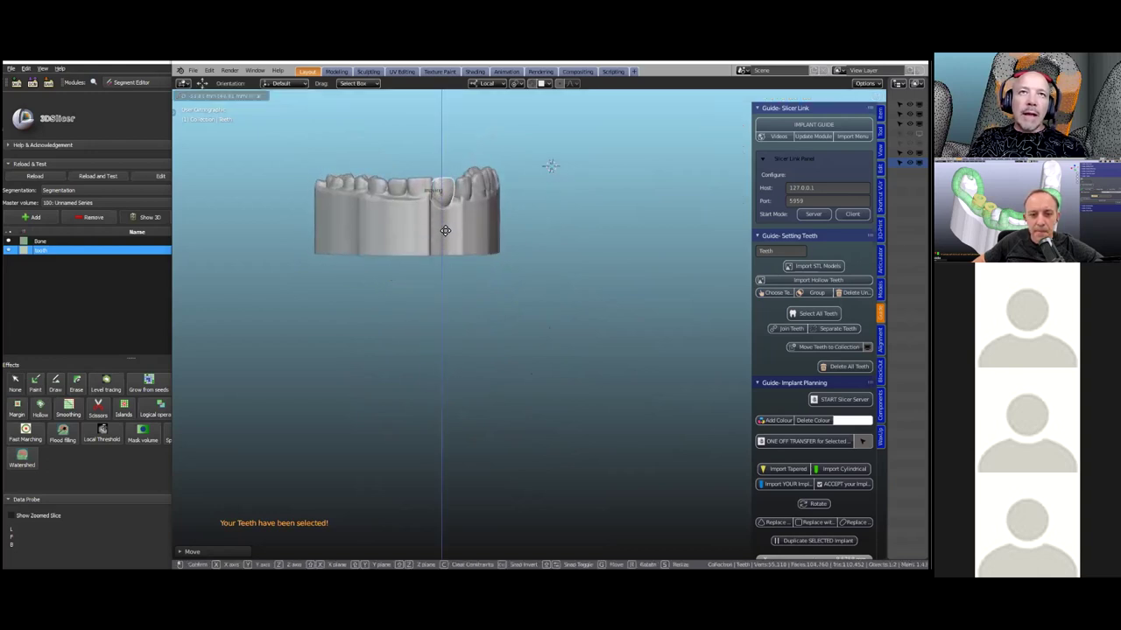
pyautogui.click(445, 229)
pyautogui.moveTo(441, 264); pyautogui.dragTo(550, 499, button='middle')
pyautogui.scroll(6, 427, 269)
pyautogui.scroll(1, 473, 267)
pyautogui.scroll(-1, 468, 253)
pyautogui.moveTo(468, 253); pyautogui.dragTo(537, 382, button='middle')
pyautogui.scroll(1, 482, 285)
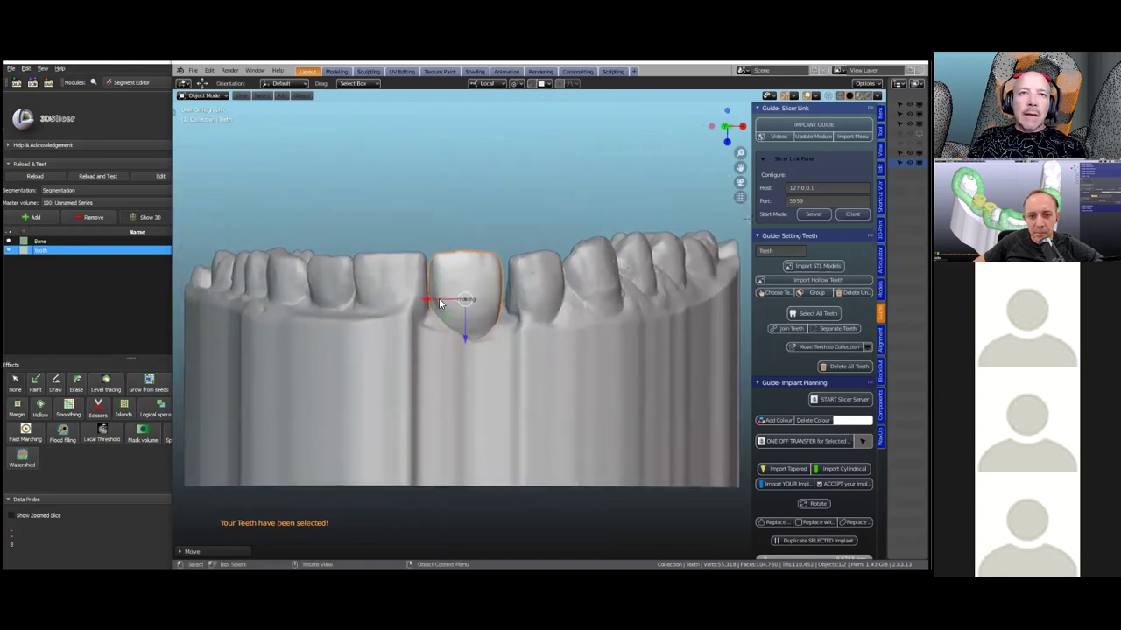
pyautogui.moveTo(438, 300); pyautogui.dragTo(441, 301)
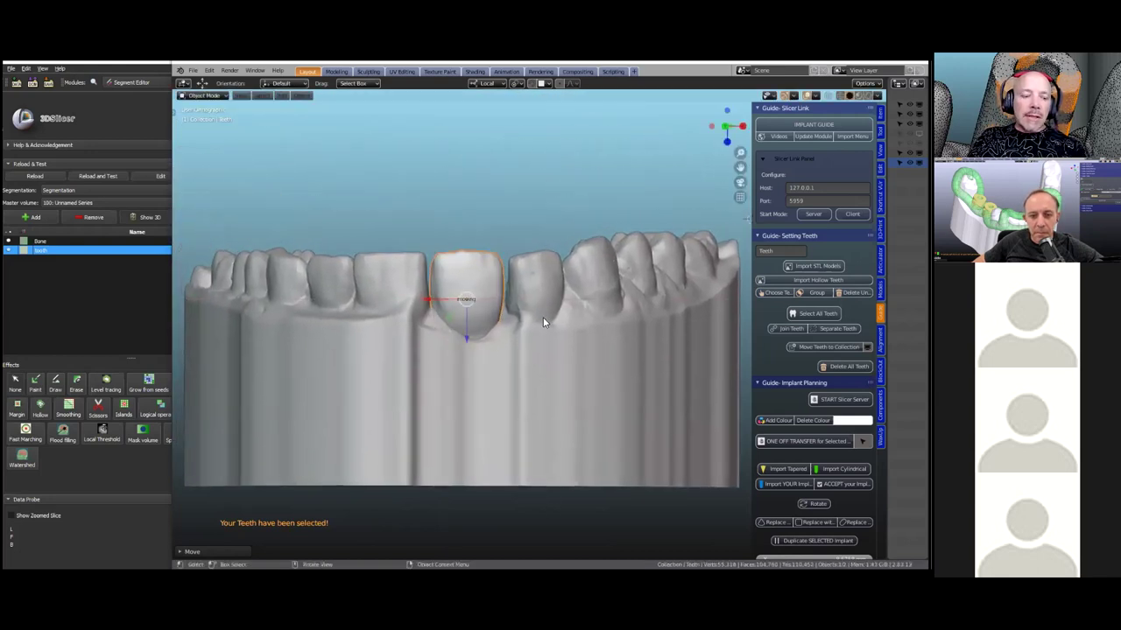
# Scale the tooth up slightly to fill the gap and adjust its position between the neighbouring teeth.
pyautogui.press('s')
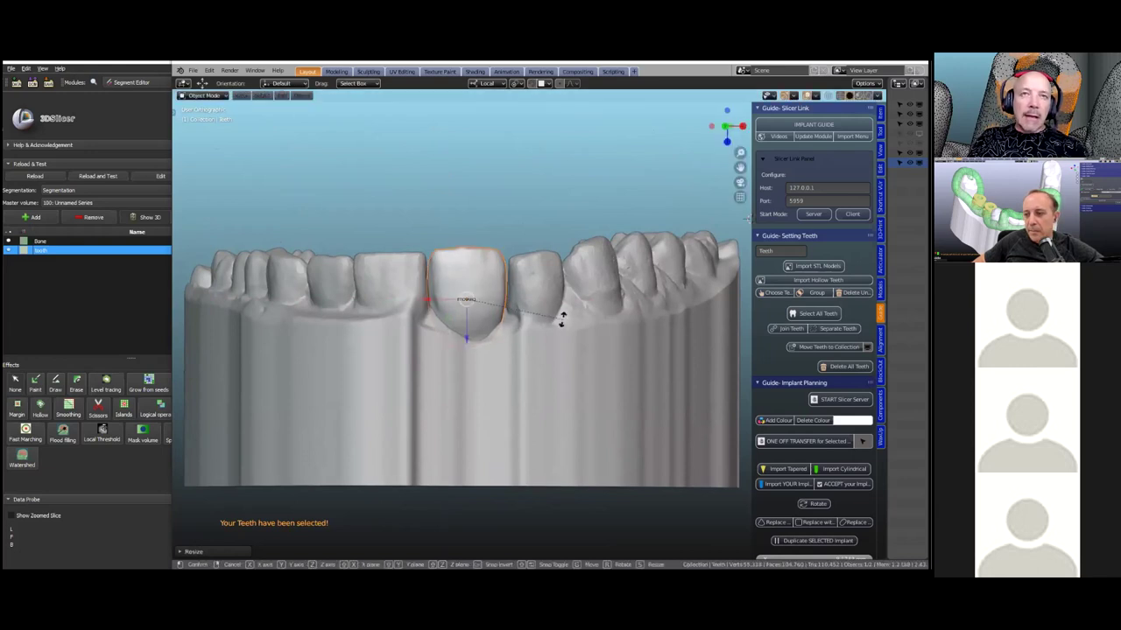
pyautogui.click(565, 320)
pyautogui.press('g')
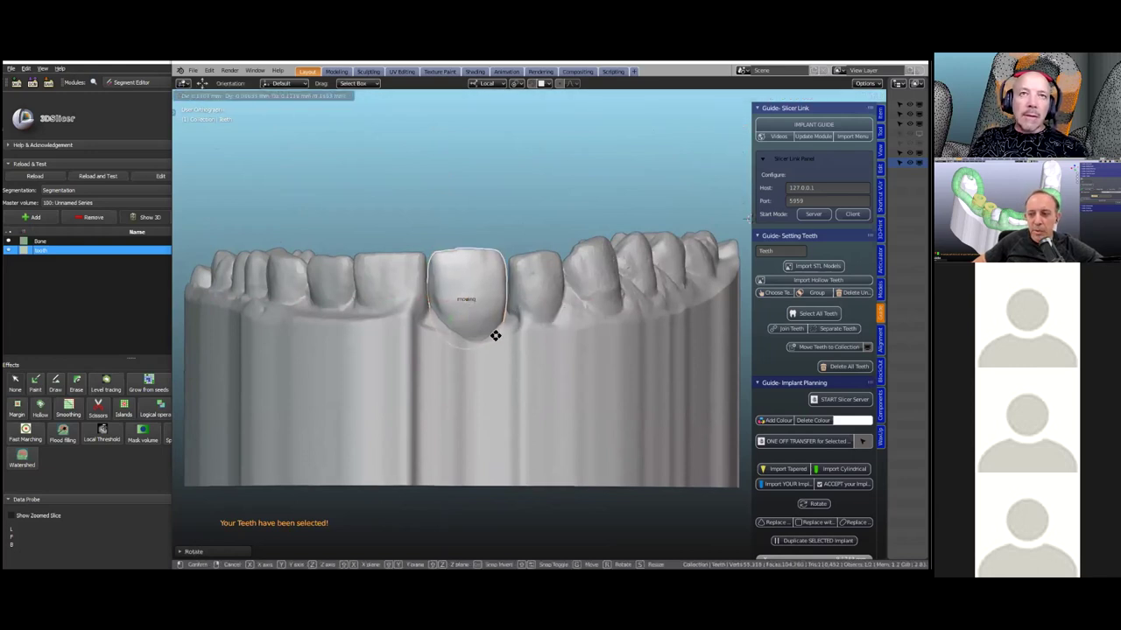
pyautogui.click(495, 335)
# From the front with the jaw upright, fine-tune the tooth's position and rotation against the adjacent front teeth.
pyautogui.moveTo(495, 336)
pyautogui.mouseDown(button='middle')
pyautogui.moveTo(483, 356)
pyautogui.moveTo(390, 403)
pyautogui.moveTo(536, 336)
pyautogui.moveTo(475, 409)
pyautogui.moveTo(564, 373)
pyautogui.moveTo(496, 331)
pyautogui.mouseUp(button='middle')
pyautogui.scroll(-4, 475, 409)
pyautogui.scroll(2, 544, 366)
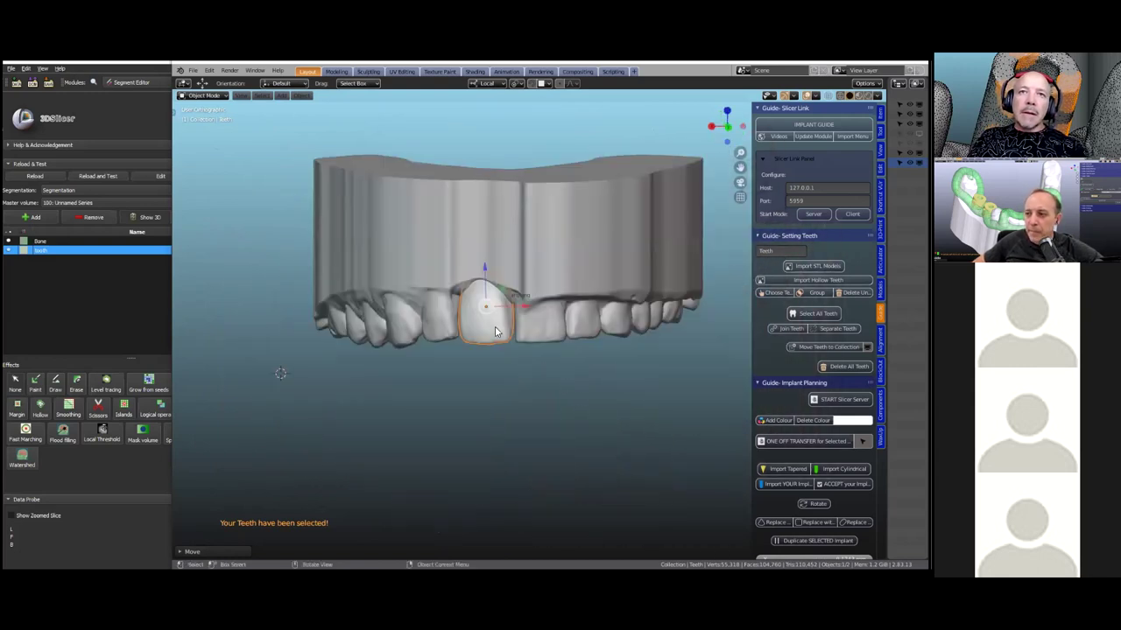
pyautogui.scroll(4, 496, 331)
pyautogui.moveTo(440, 261); pyautogui.dragTo(474, 288)
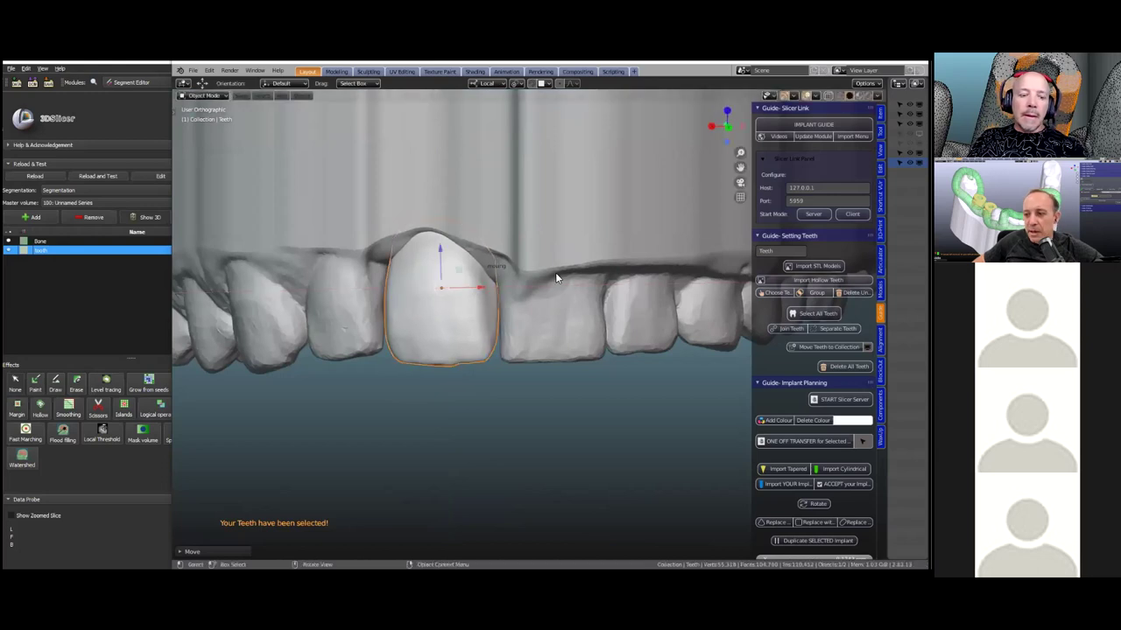
pyautogui.press('r')
pyautogui.click(555, 272)
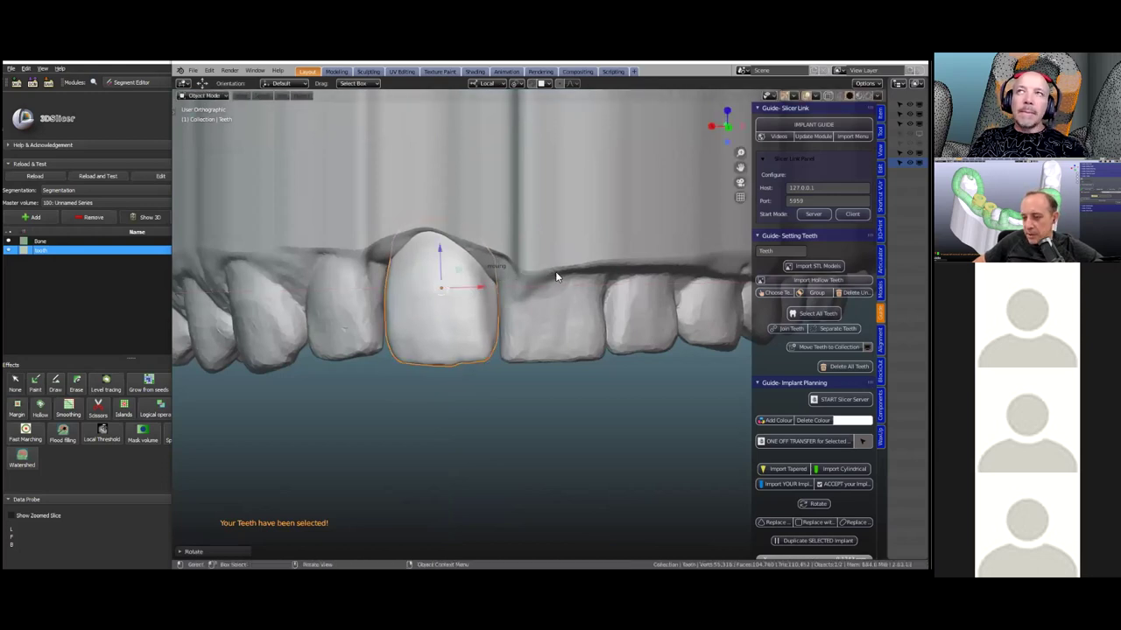
# Change the viewport shading to a bright white MatCap.
pyautogui.click(876, 96)
pyautogui.click(852, 165)
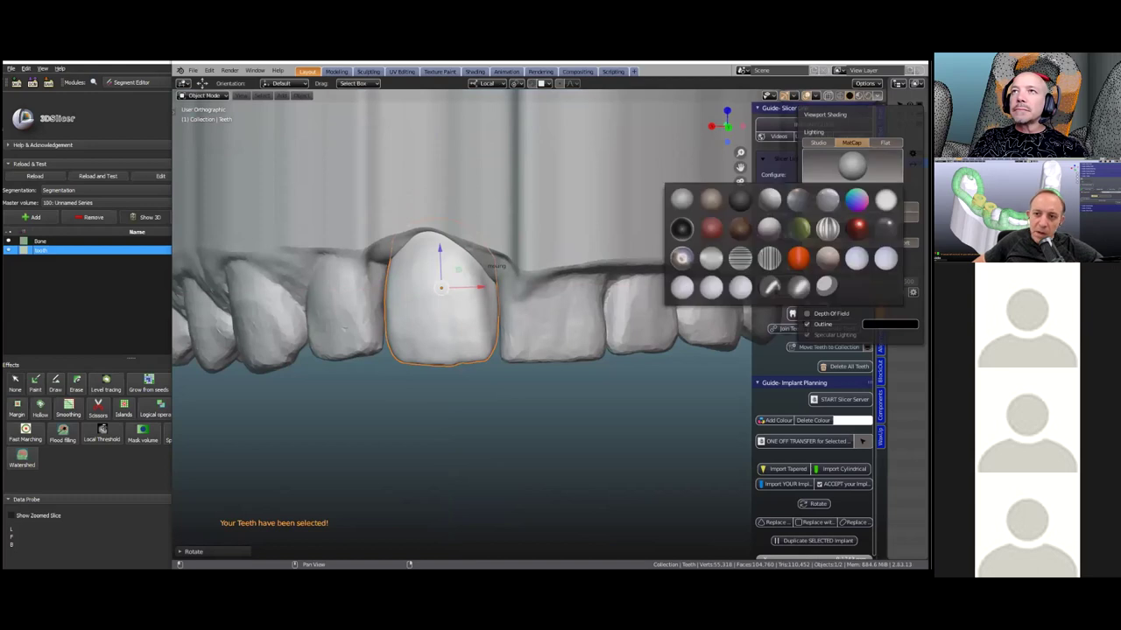
pyautogui.click(737, 291)
# From the biting side, refine the front tooth's position, rotation and size to fit the curve of the arch.
pyautogui.moveTo(555, 390)
pyautogui.mouseDown(button='middle')
pyautogui.moveTo(601, 382)
pyautogui.moveTo(577, 395)
pyautogui.moveTo(560, 293)
pyautogui.moveTo(547, 350)
pyautogui.moveTo(522, 300)
pyautogui.moveTo(492, 314)
pyautogui.mouseUp(button='middle')
pyautogui.scroll(3, 508, 310)
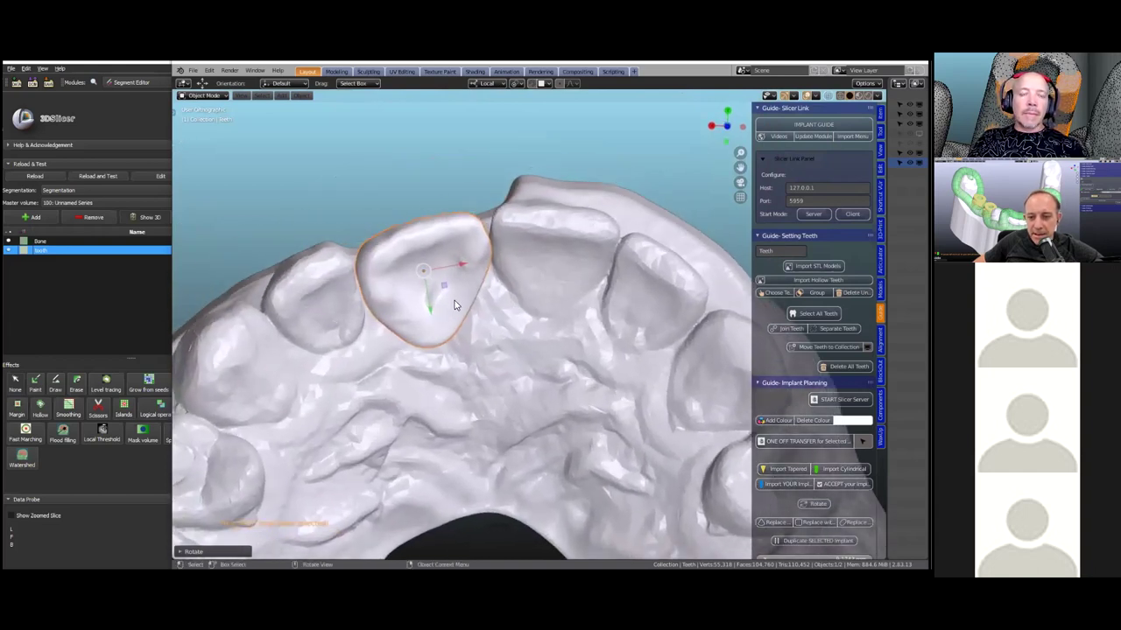
pyautogui.press('g')
pyautogui.click(460, 288)
pyautogui.press('r')
pyautogui.click(463, 302)
pyautogui.press('g')
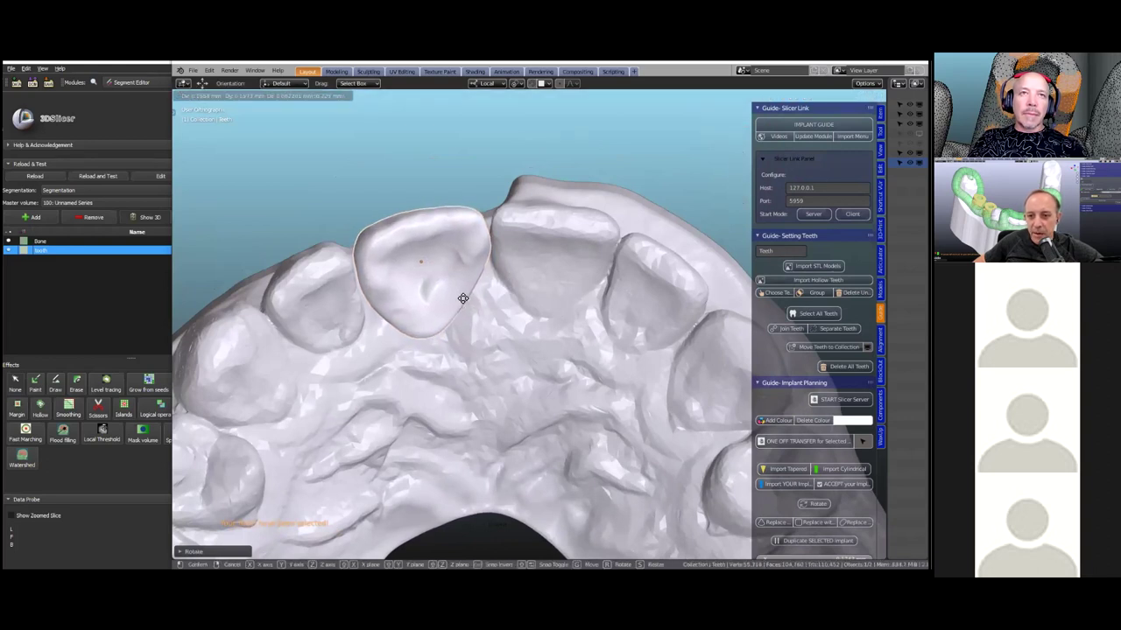
pyautogui.click(464, 298)
pyautogui.press('r')
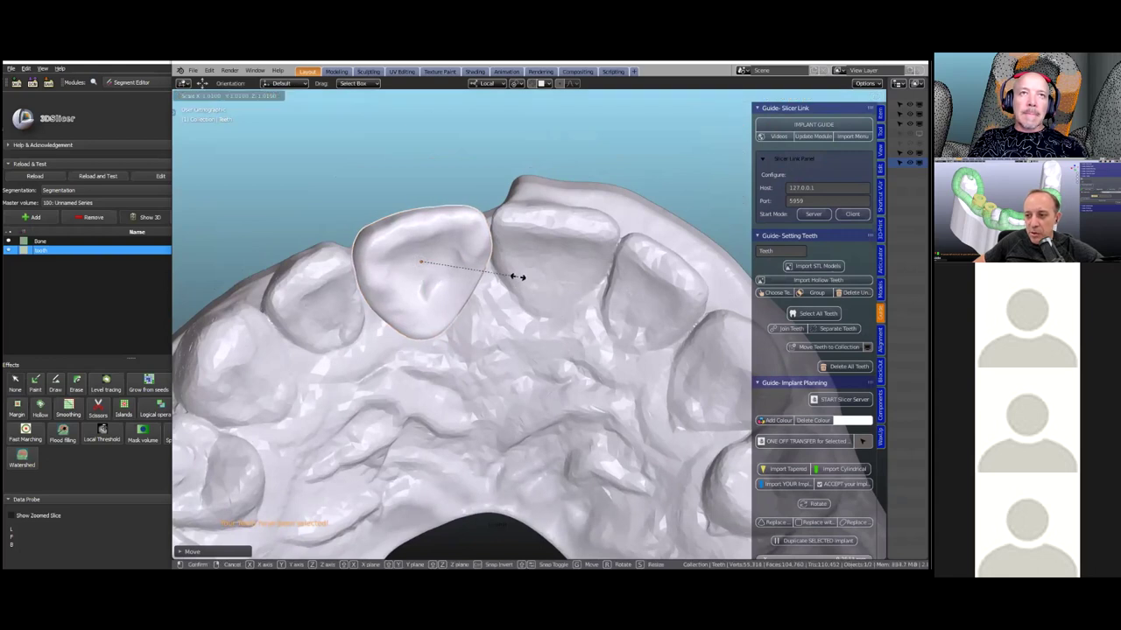
pyautogui.click(519, 276)
# From the side, tilt the front tooth to match its neighbours' inclination and shift it slightly into line.
pyautogui.moveTo(511, 267); pyautogui.dragTo(602, 371, button='middle')
pyautogui.moveTo(616, 377); pyautogui.dragTo(569, 373, button='middle')
pyautogui.press('r')
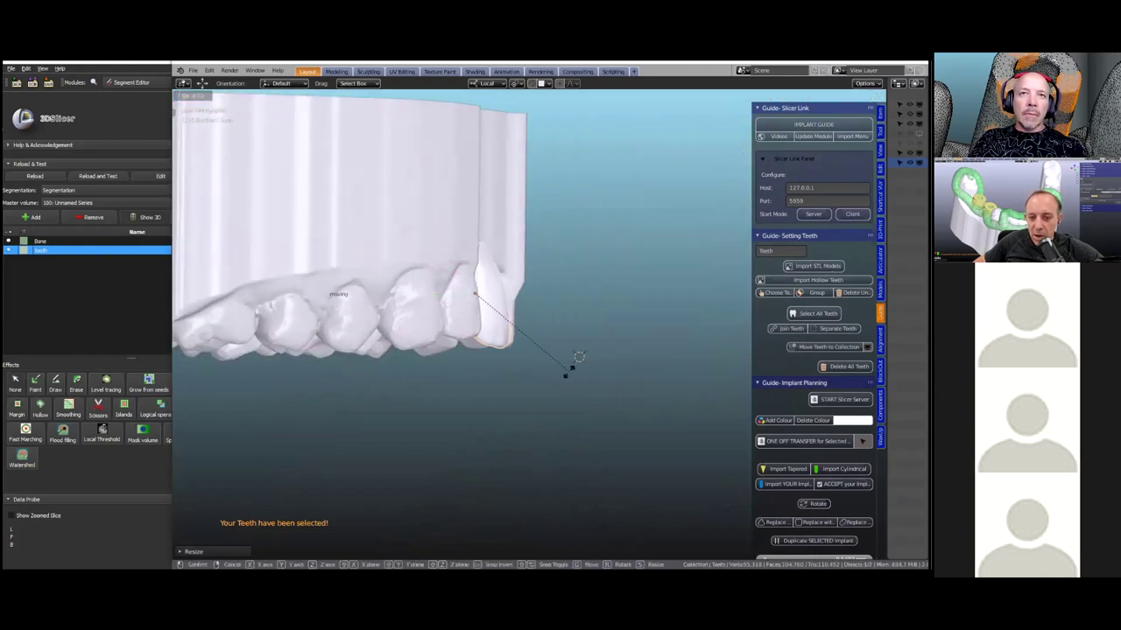
pyautogui.click(568, 371)
pyautogui.moveTo(449, 296); pyautogui.dragTo(453, 294)
pyautogui.moveTo(491, 338); pyautogui.dragTo(497, 398, button='middle')
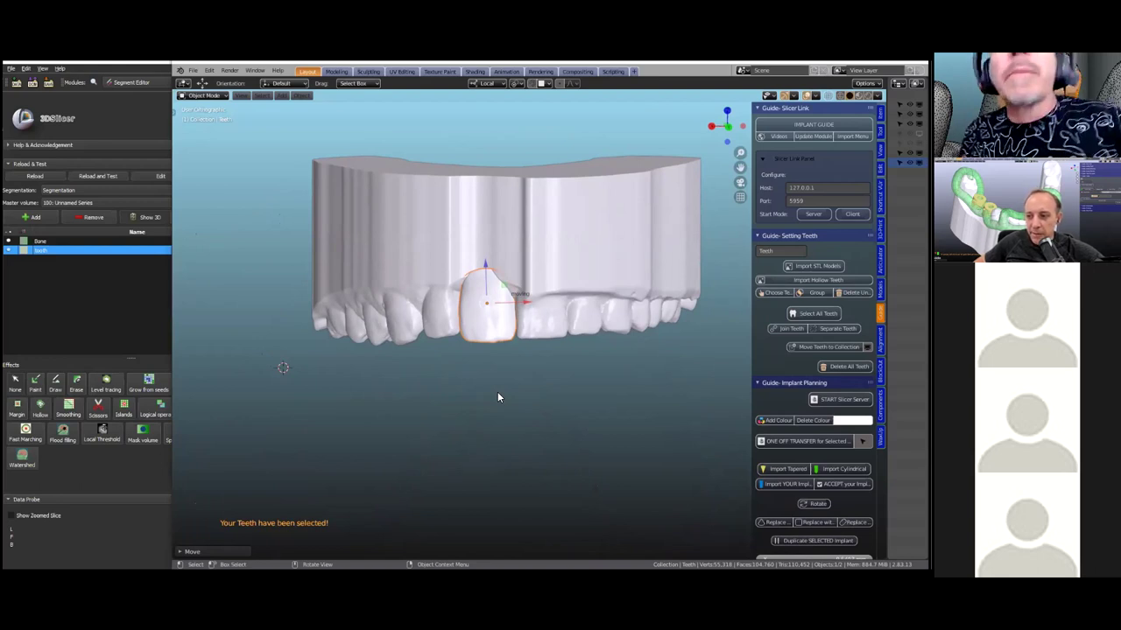
# Expand the outliner to show the scene's collections and the Wax-Ups tooth beside the model.
pyautogui.moveTo(500, 363)
pyautogui.mouseDown(button='middle')
pyautogui.moveTo(508, 291)
pyautogui.moveTo(492, 231)
pyautogui.moveTo(464, 248)
pyautogui.moveTo(514, 360)
pyautogui.moveTo(502, 358)
pyautogui.mouseUp(button='middle')
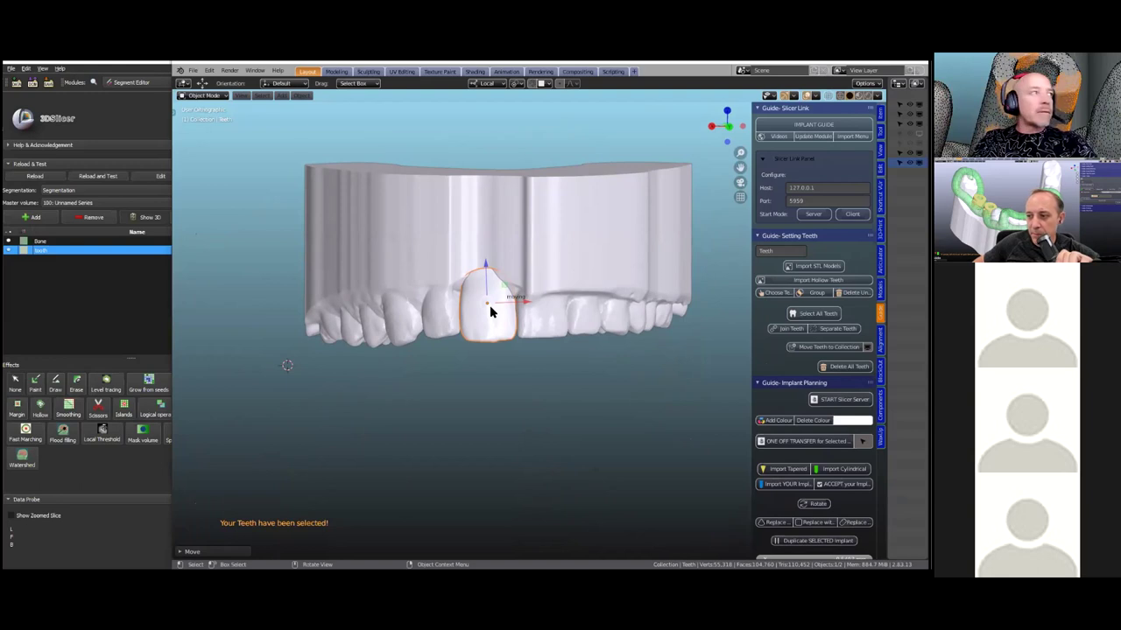
pyautogui.moveTo(553, 355)
pyautogui.mouseDown(button='middle')
pyautogui.moveTo(553, 345)
pyautogui.moveTo(558, 354)
pyautogui.mouseUp(button='middle')
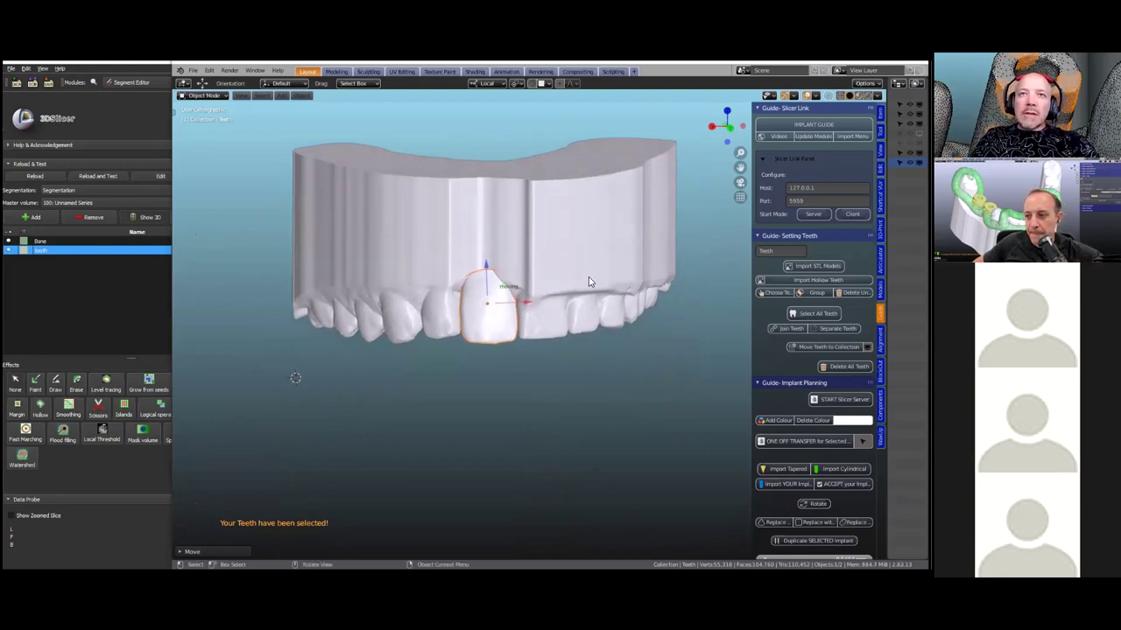
pyautogui.keyDown('shift'); pyautogui.moveTo(593, 283); pyautogui.dragTo(594, 282, button='middle'); pyautogui.keyUp('shift')
pyautogui.moveTo(885, 305); pyautogui.dragTo(738, 305)
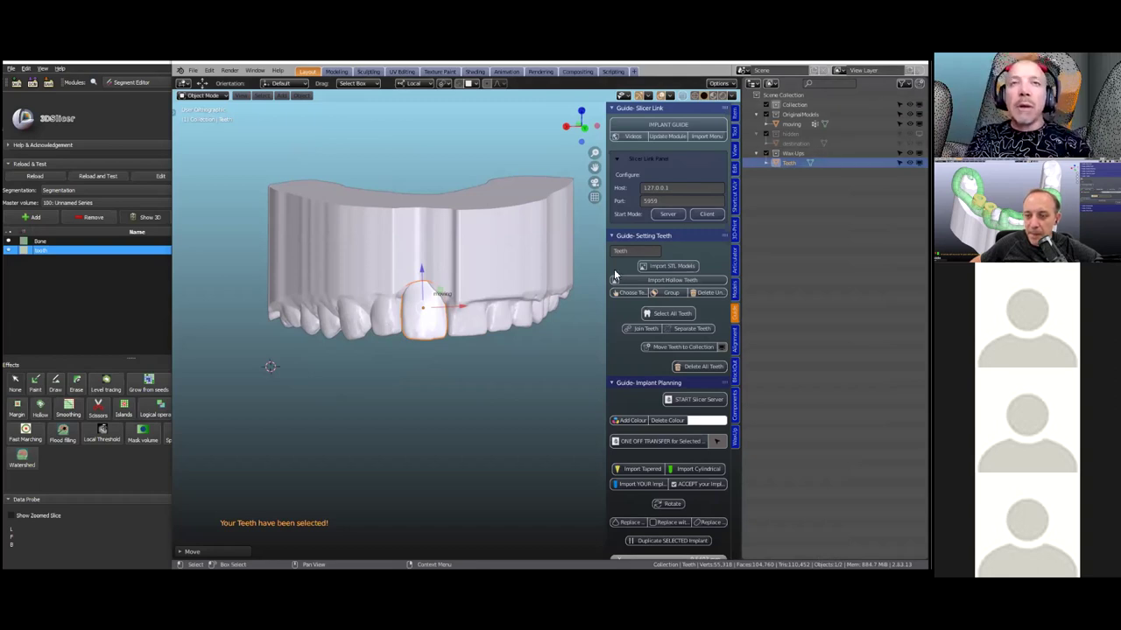
pyautogui.moveTo(482, 376); pyautogui.dragTo(481, 378, button='middle')
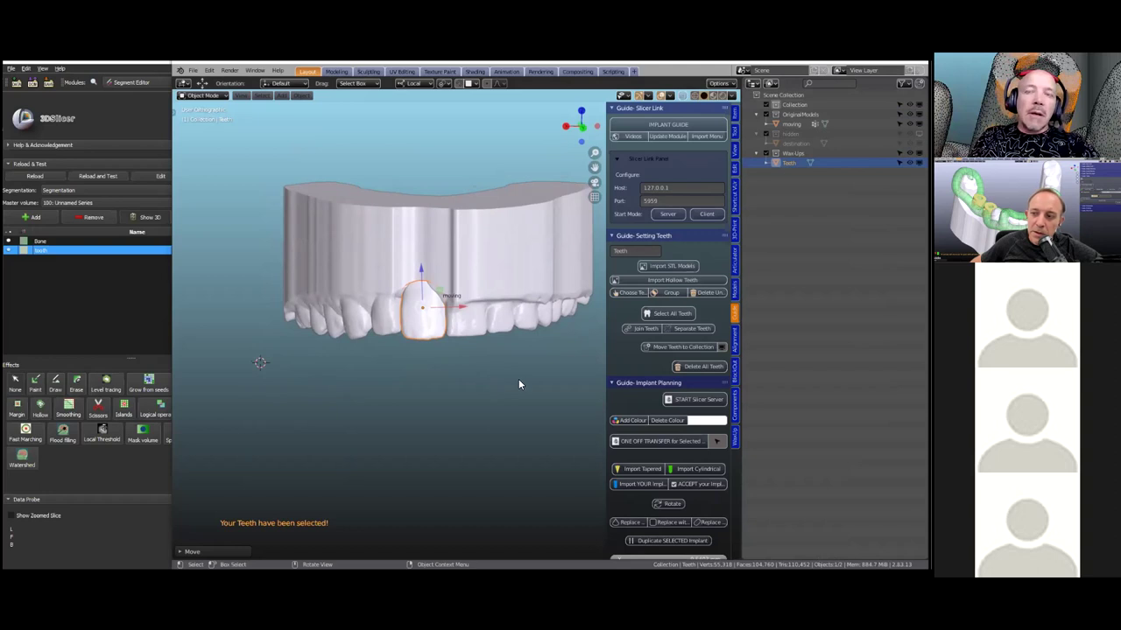
# Colour the virtual front tooth blue.
pyautogui.click(702, 422)
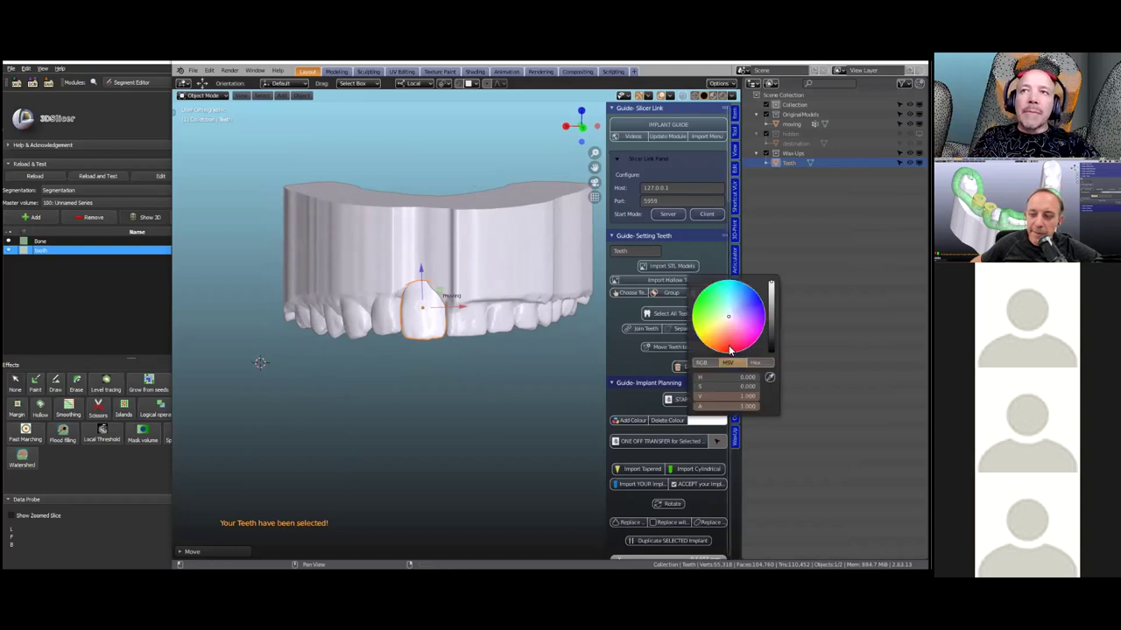
pyautogui.click(746, 305)
pyautogui.click(746, 304)
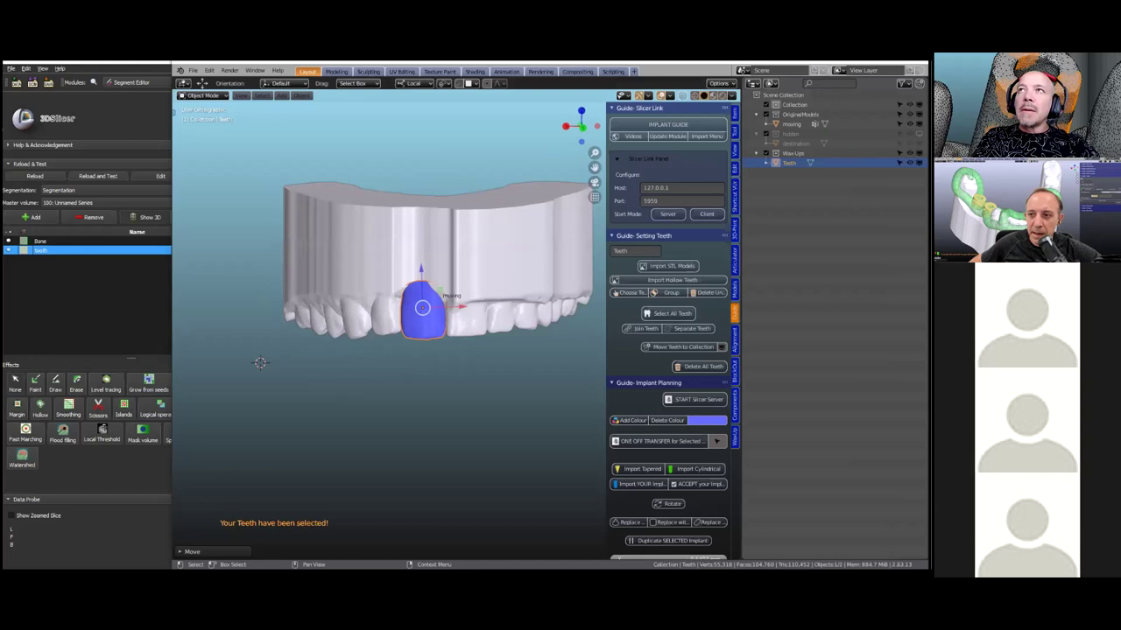
# Review the outliner's restriction toggles and test the selectability of the jaw model named moving.
pyautogui.click(902, 83)
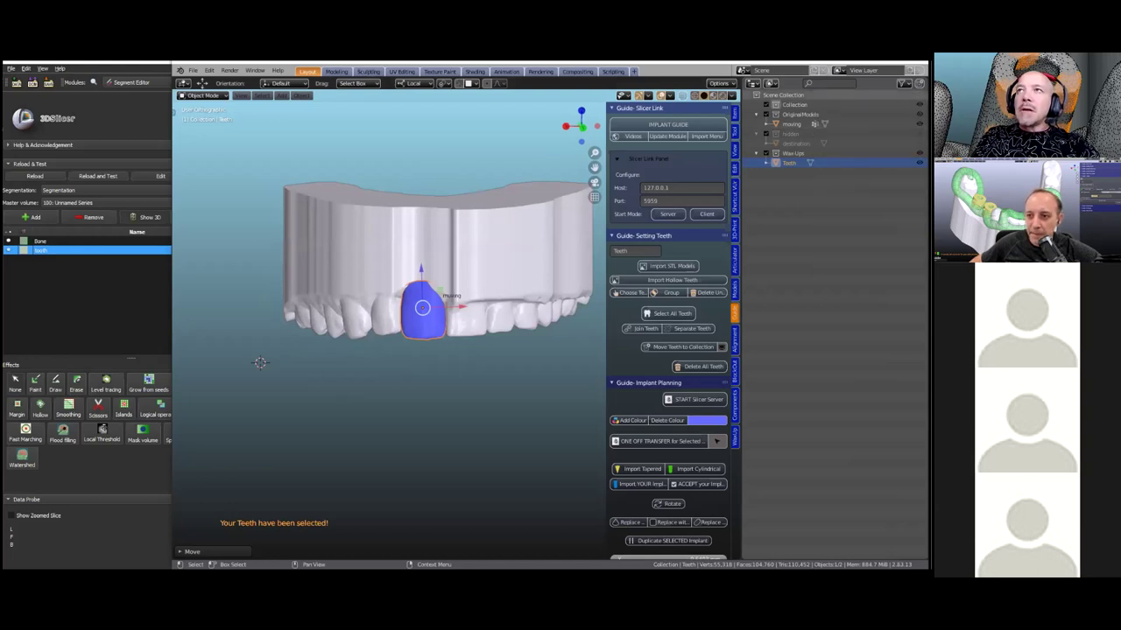
pyautogui.click(902, 83)
pyautogui.click(836, 115)
pyautogui.click(854, 115)
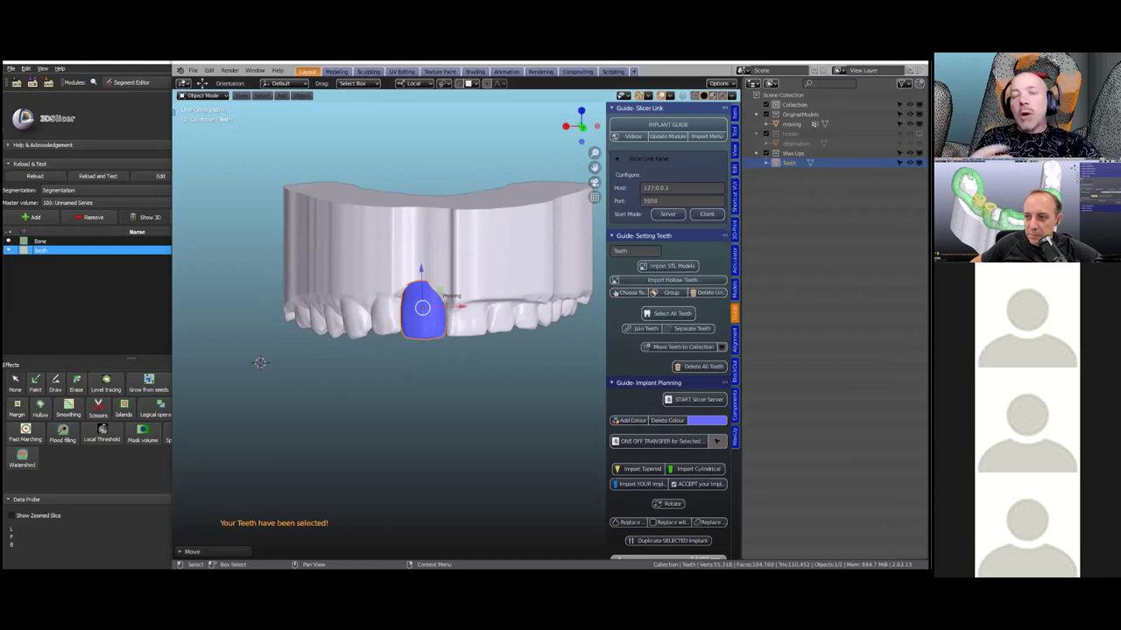
pyautogui.click(550, 308)
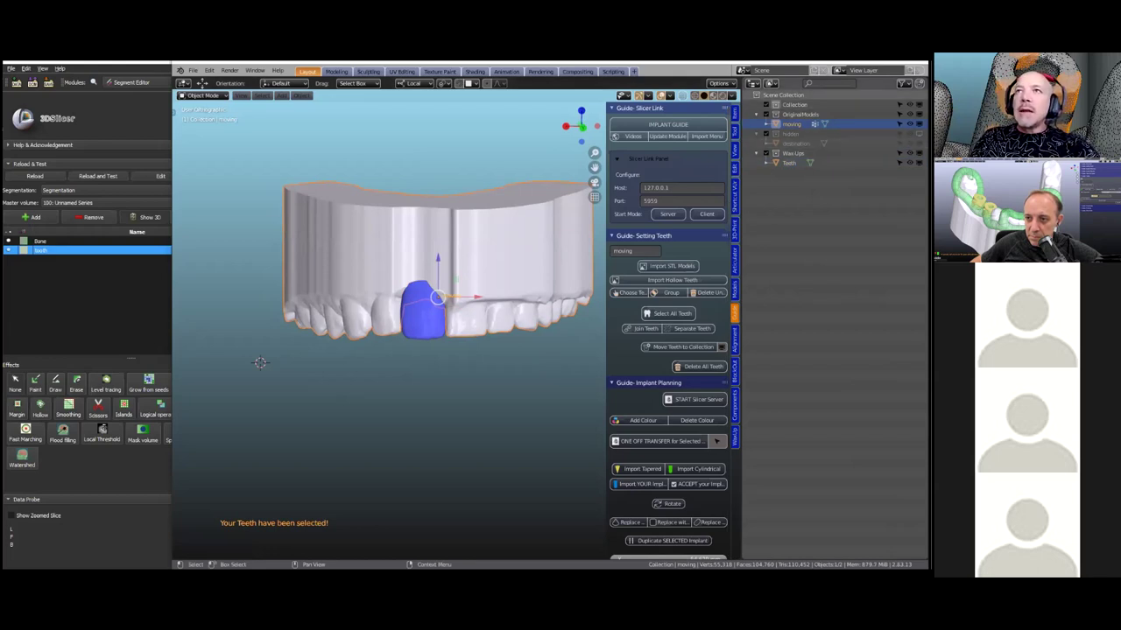
pyautogui.click(900, 123)
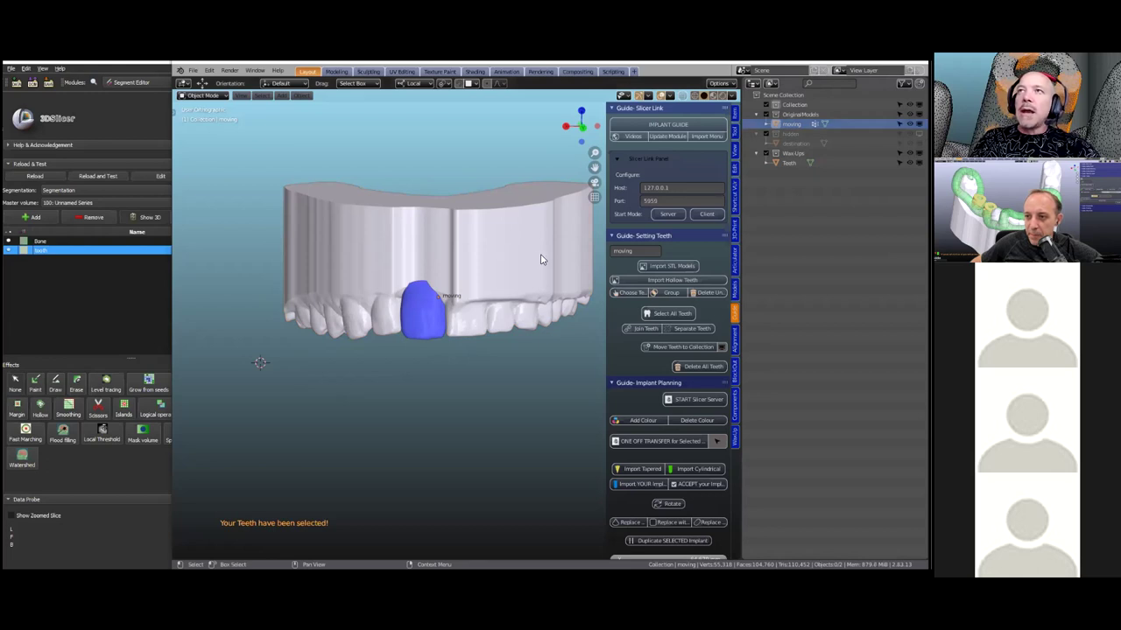
pyautogui.click(523, 256)
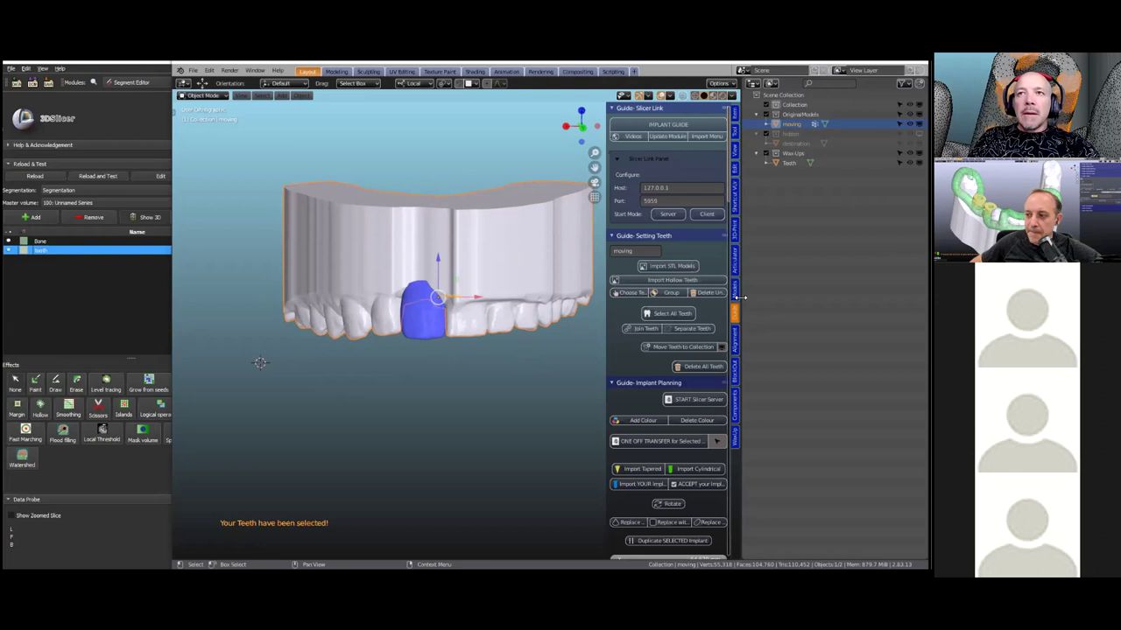
# Narrow the outliner and make the blue front tooth semi-transparent by lowering the alpha of its colour.
pyautogui.moveTo(741, 303); pyautogui.dragTo(765, 303)
pyautogui.click(441, 321)
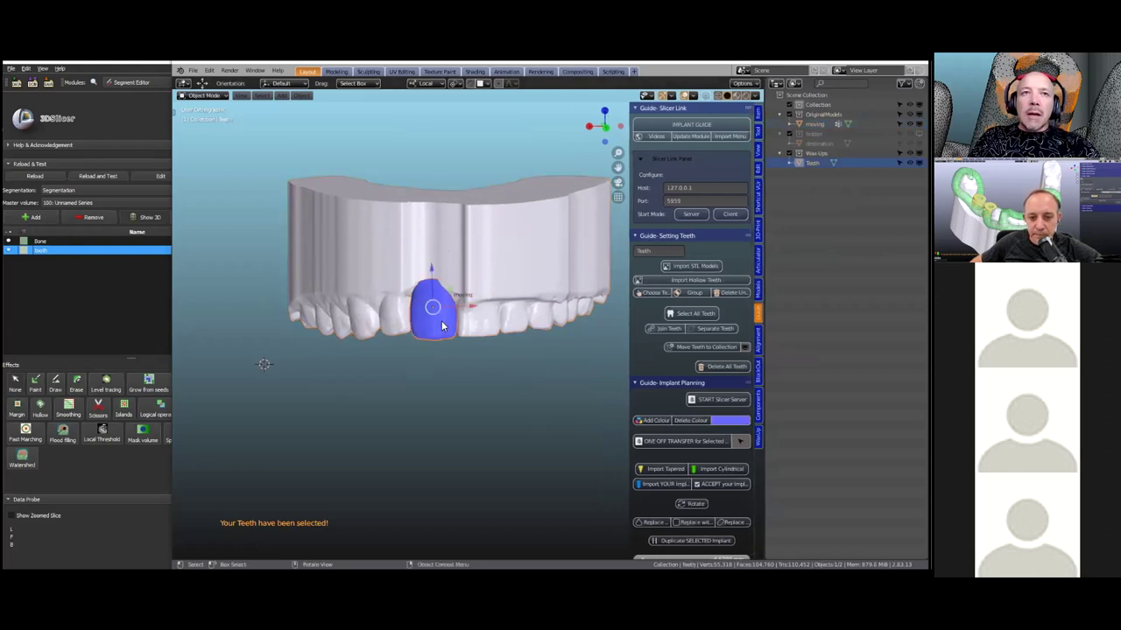
pyautogui.click(726, 422)
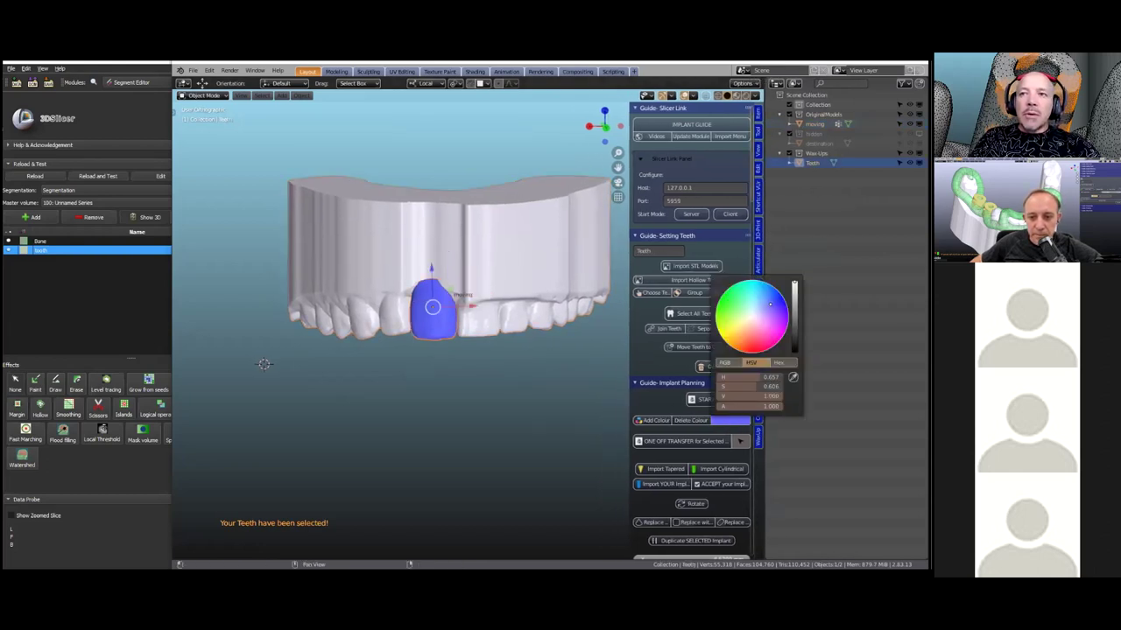
pyautogui.moveTo(779, 406); pyautogui.dragTo(746, 407)
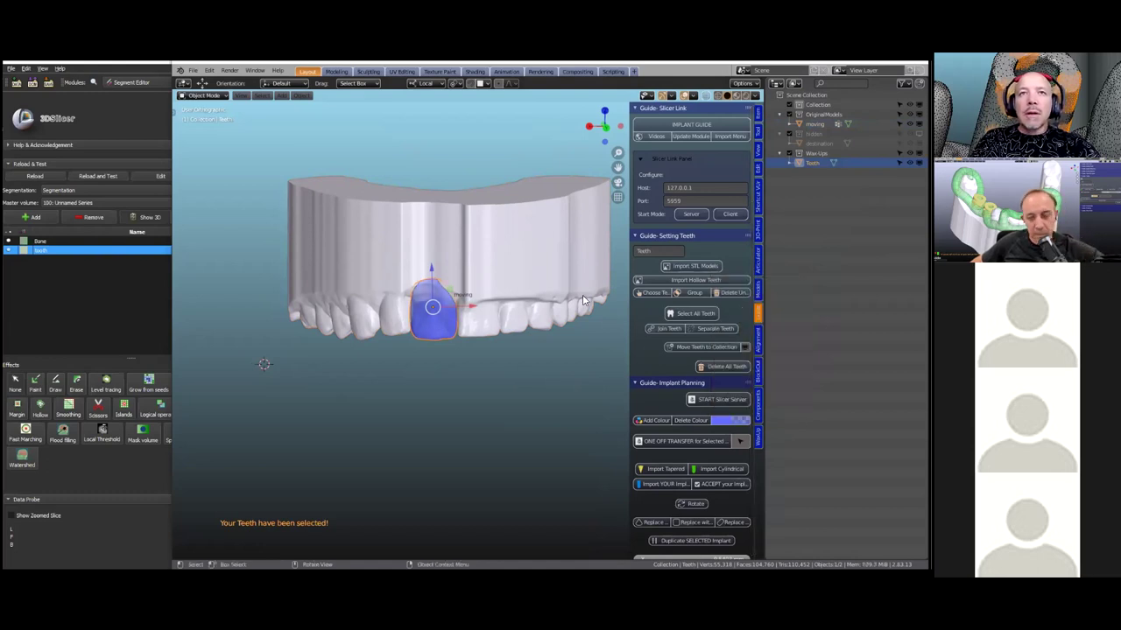
# Add a white colour to the jaw model and lower its alpha to about 0.6.
pyautogui.click(554, 289)
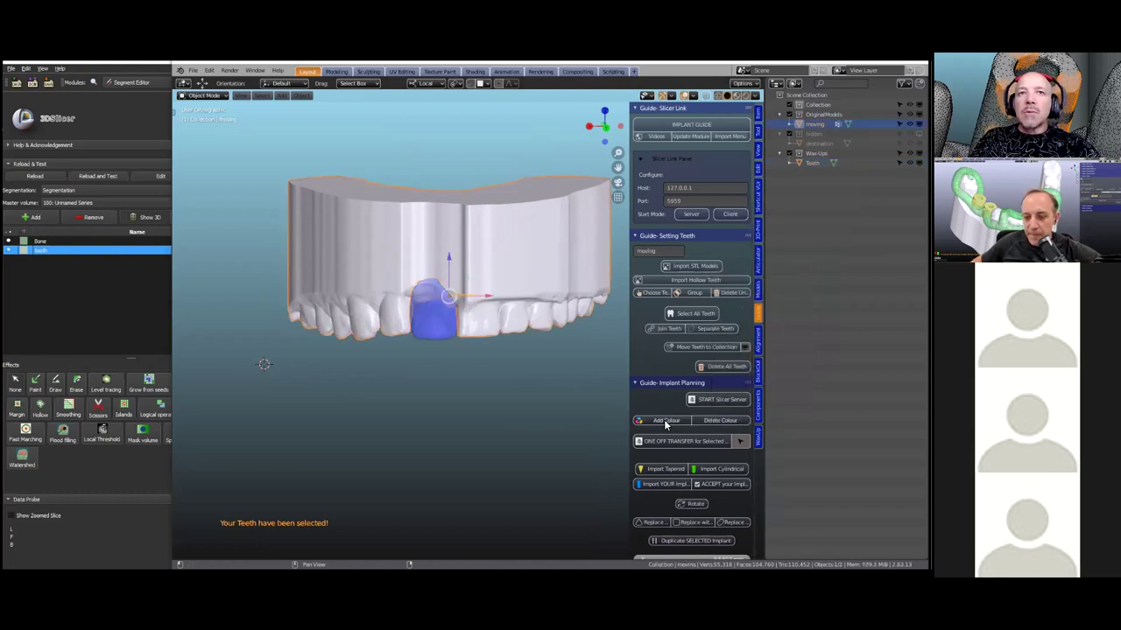
pyautogui.click(678, 421)
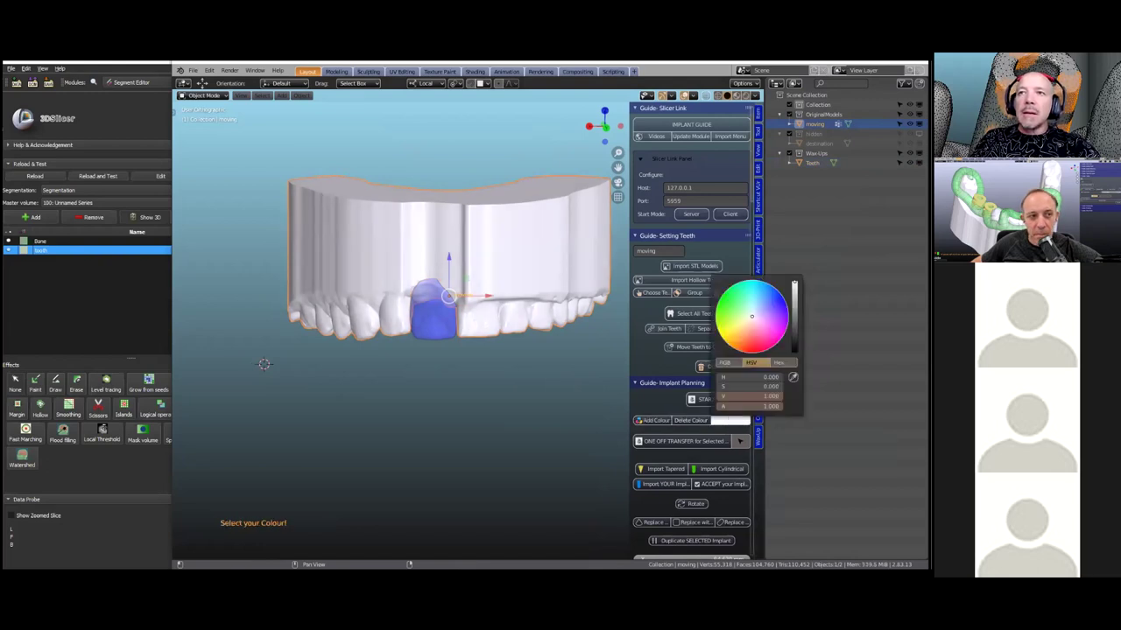
pyautogui.moveTo(770, 407); pyautogui.dragTo(746, 407)
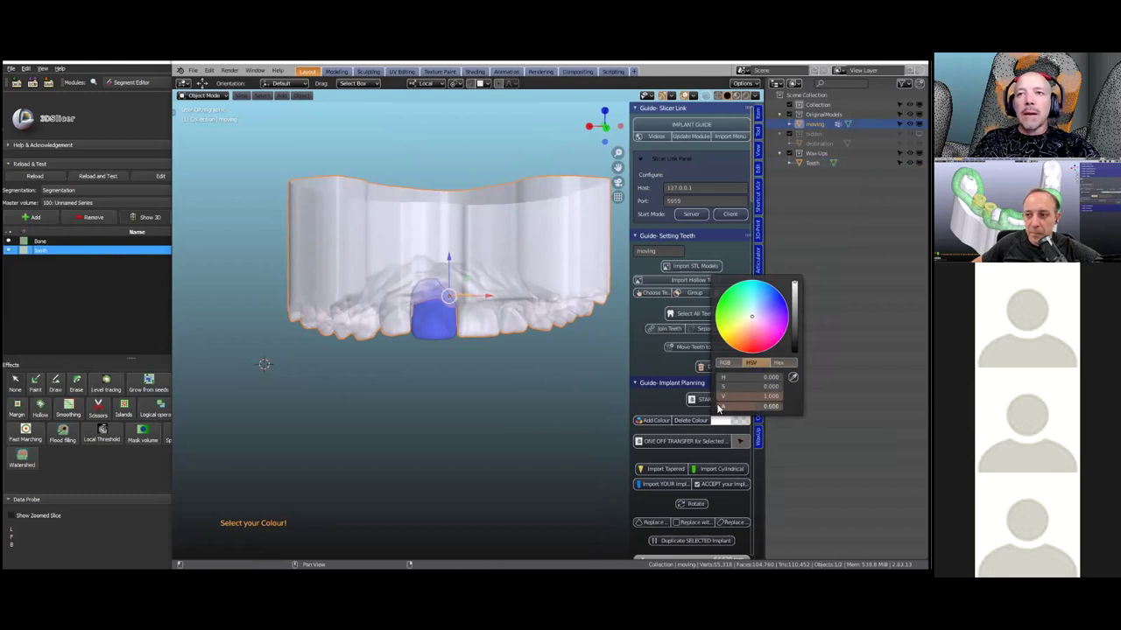
pyautogui.moveTo(756, 408)
pyautogui.mouseDown()
pyautogui.moveTo(704, 408)
pyautogui.moveTo(781, 406)
pyautogui.moveTo(742, 408)
pyautogui.mouseUp()
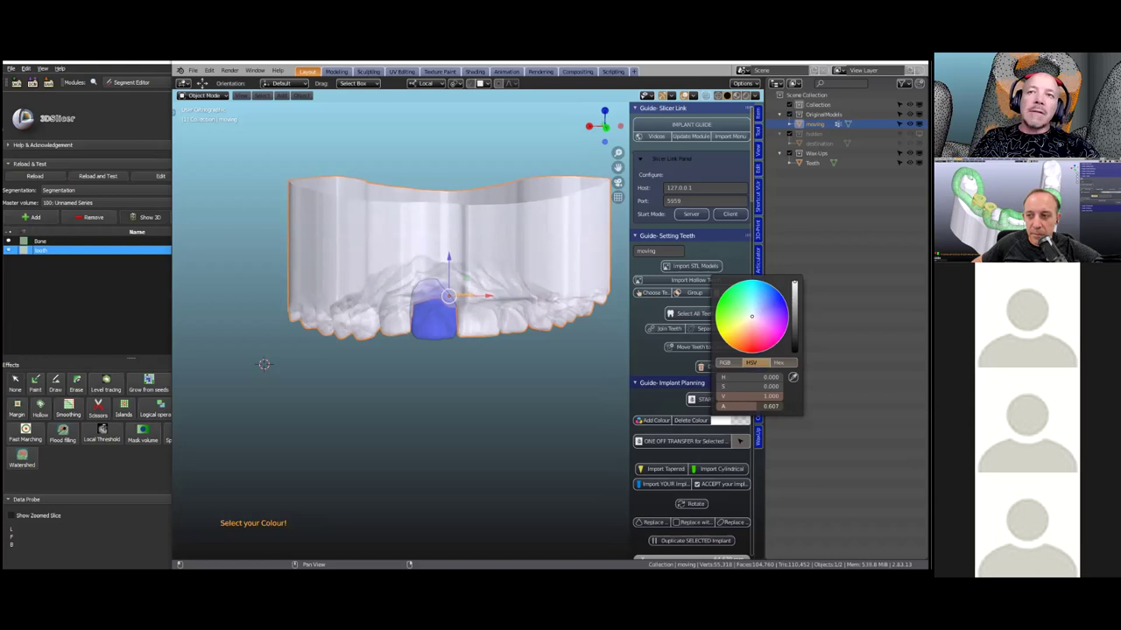
# Collapse the outliner to widen the 3D view and place the Blender window side by side with 3D Slicer.
pyautogui.click(692, 314)
pyautogui.moveTo(764, 315); pyautogui.dragTo(913, 315)
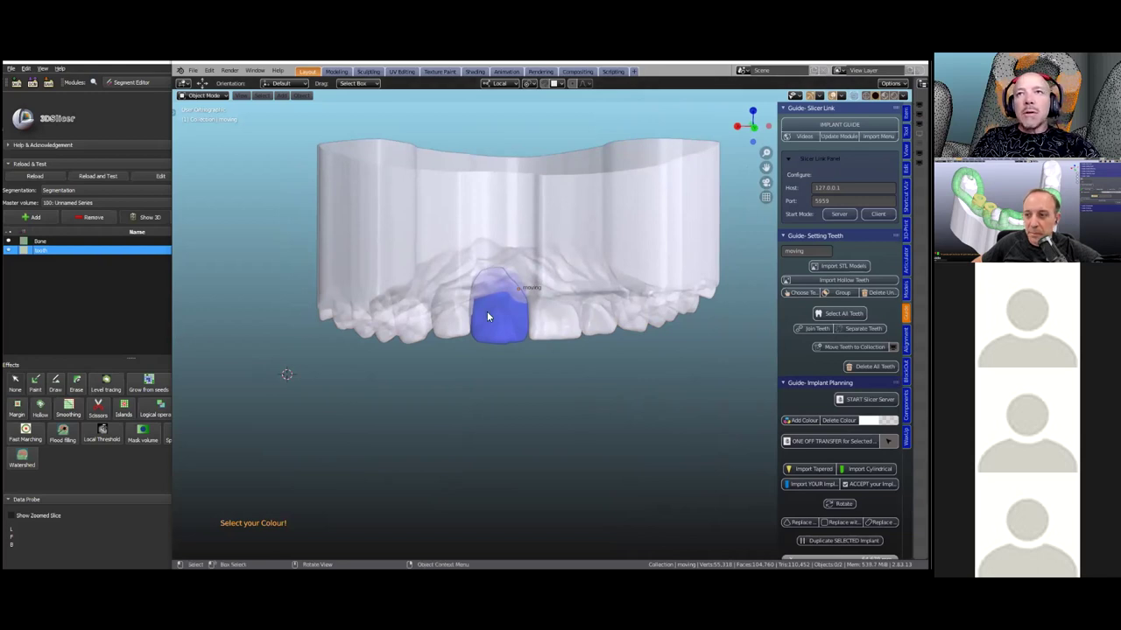
pyautogui.press('super+Right')
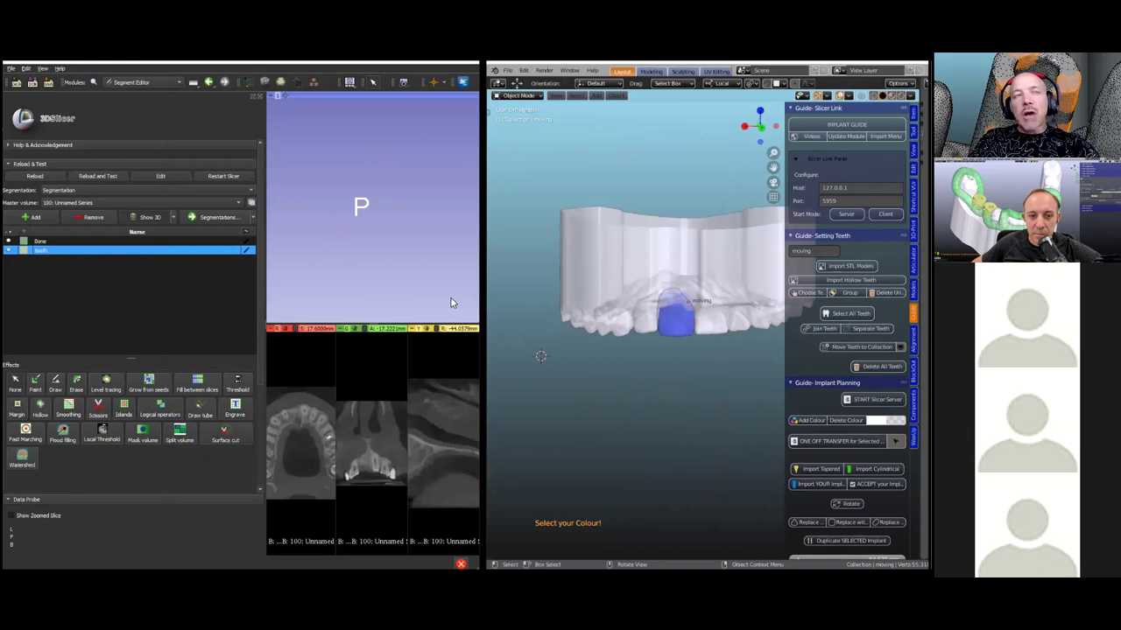
pyautogui.click(585, 238)
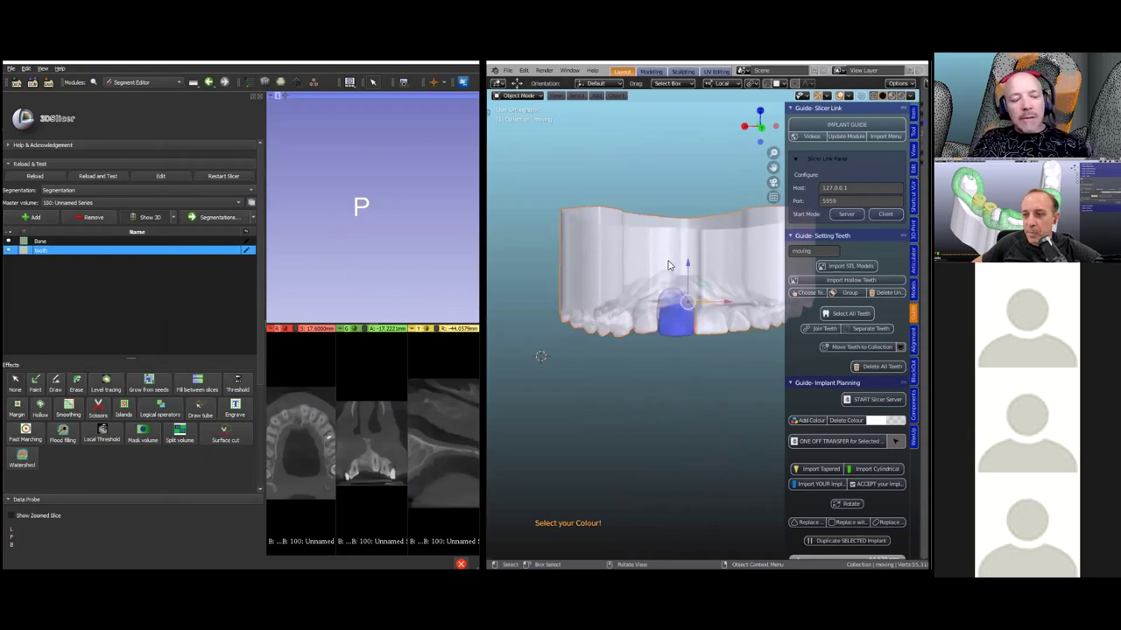
pyautogui.click(680, 325)
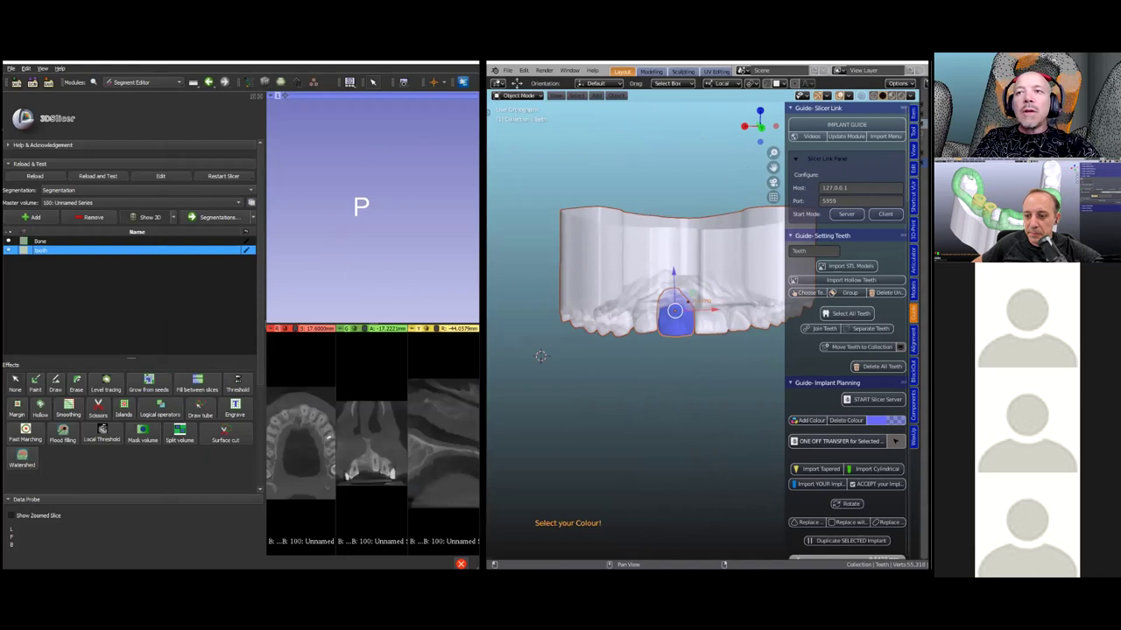
pyautogui.click(733, 438)
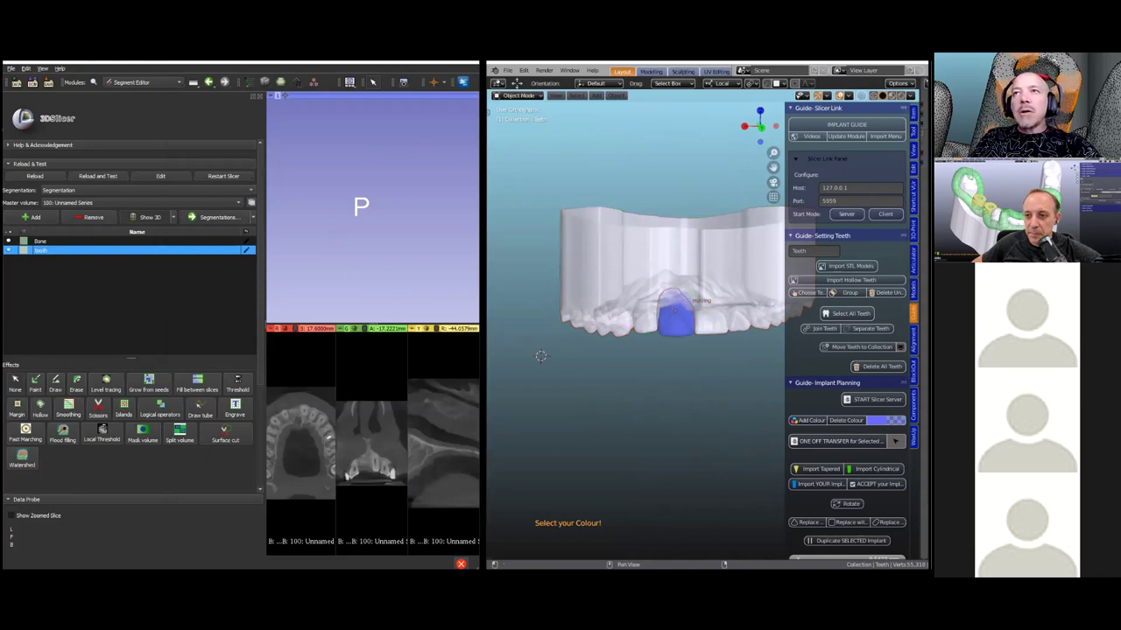
# Start the Slicer link in server mode, then switch to 3D Slicer's linkSlicerBlender module and connect to host 127.0.0.1, port 5959.
pyautogui.click(846, 214)
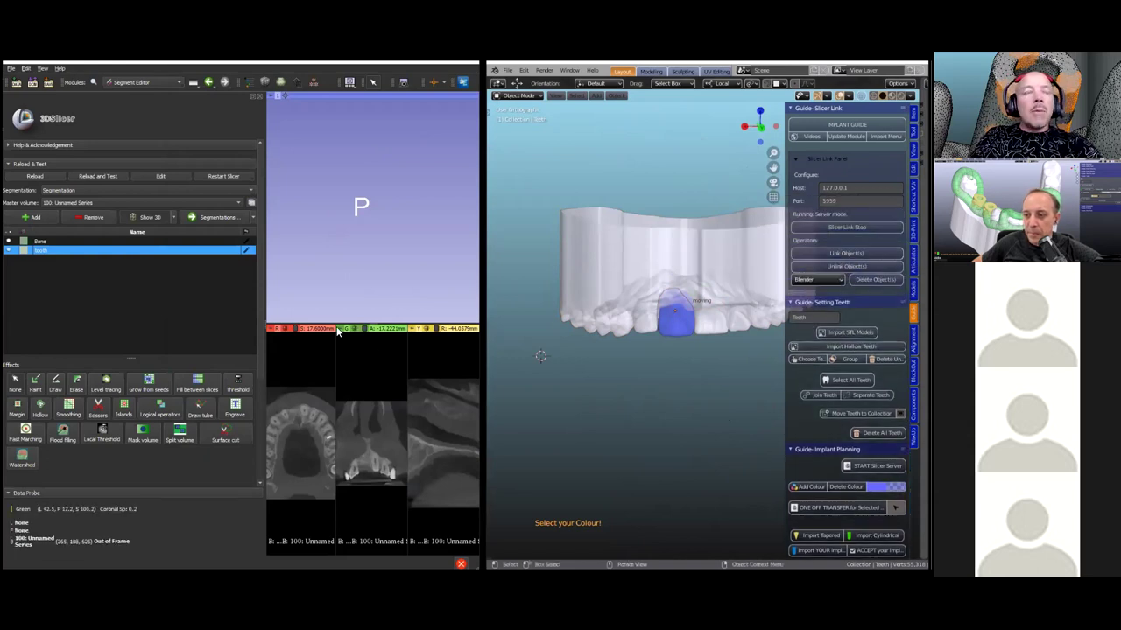
pyautogui.click(173, 85)
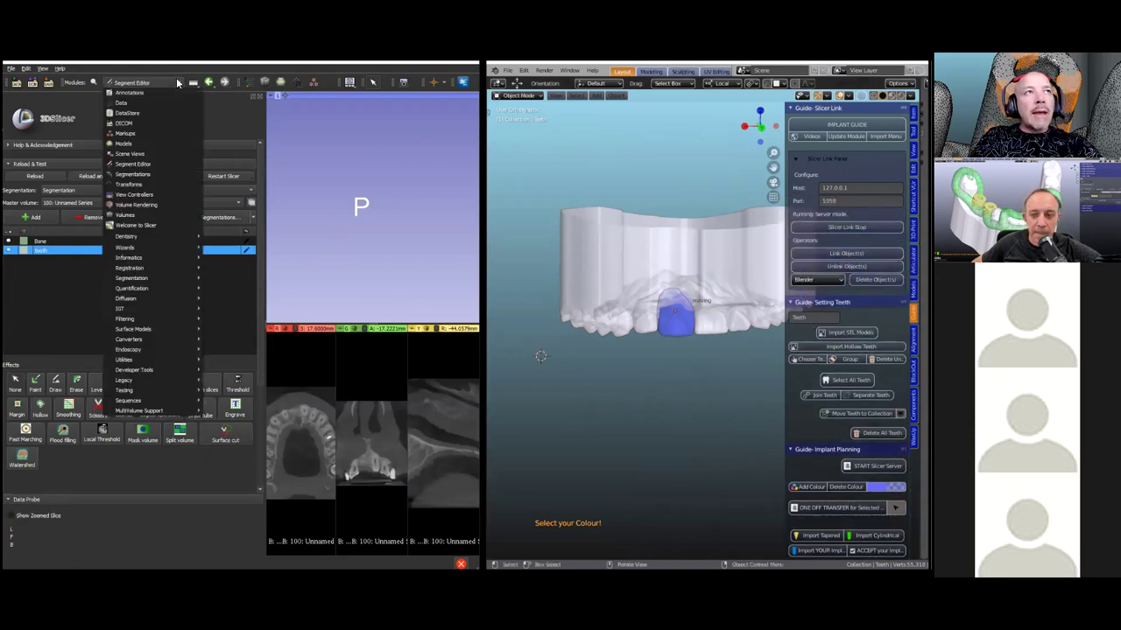
pyautogui.moveTo(155, 237)
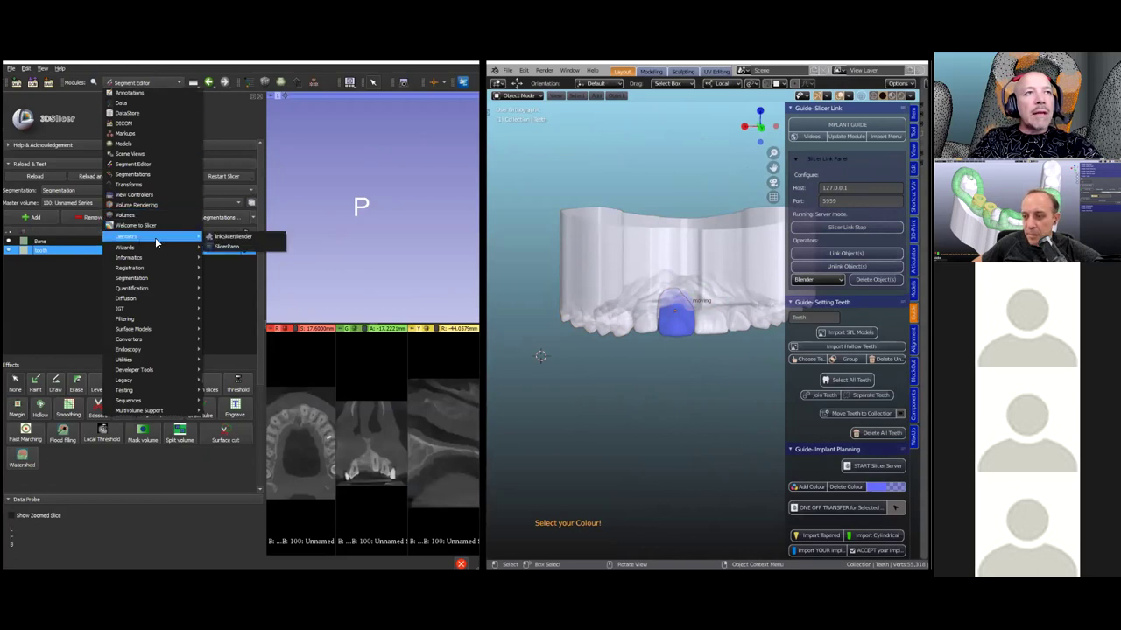
pyautogui.click(235, 238)
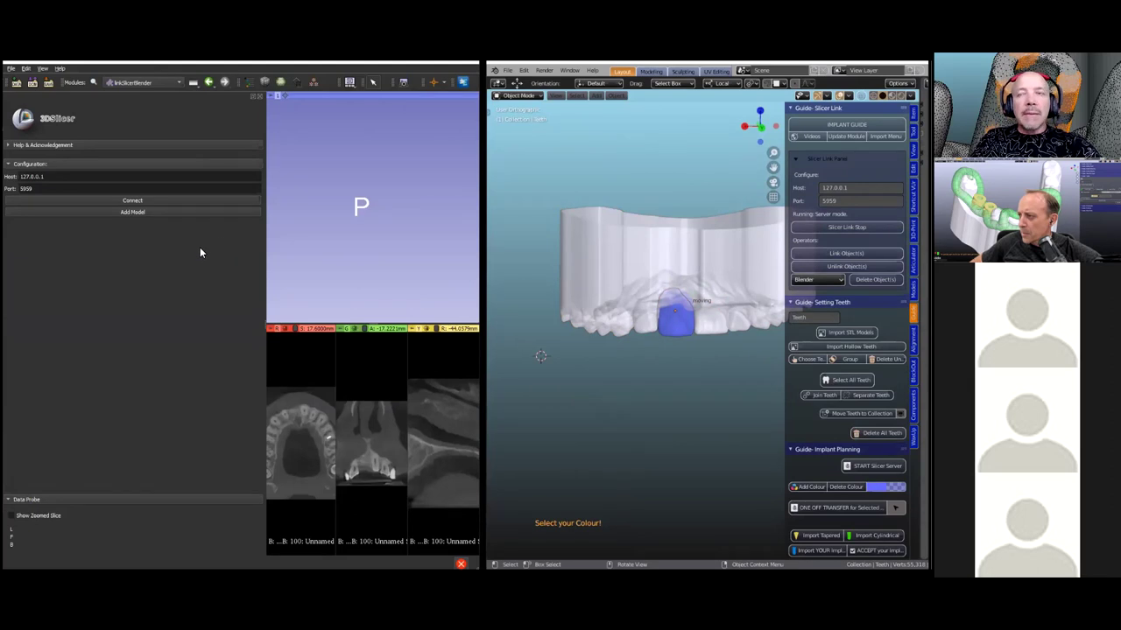
pyautogui.click(142, 202)
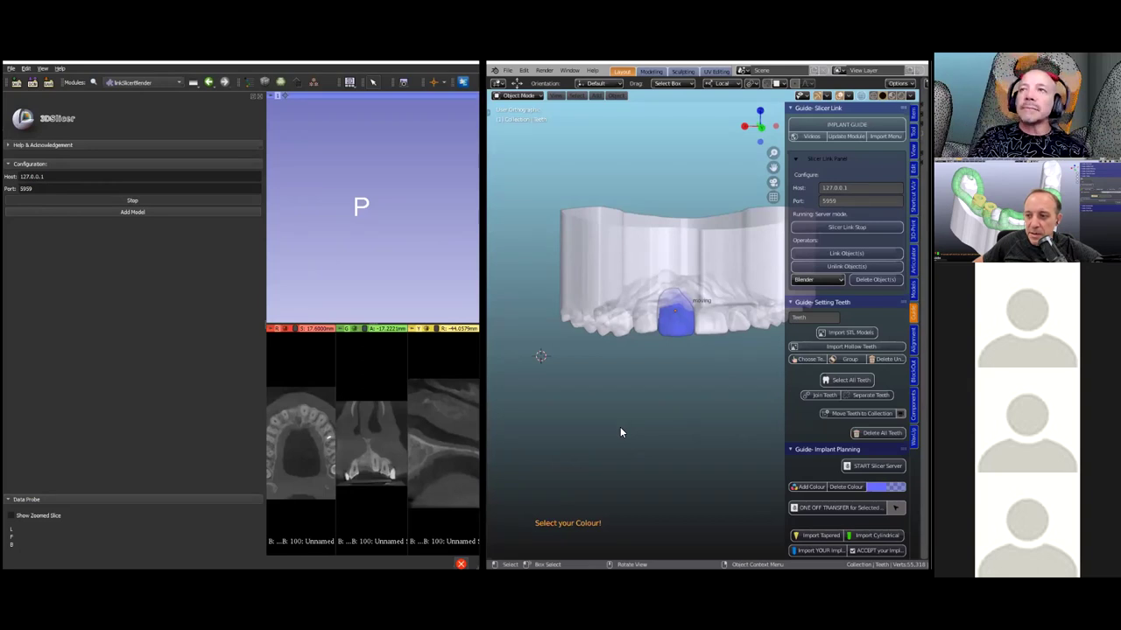
# In Blender, select the jaw model together with the blue tooth and transfer both to 3D Slicer as a one-off transfer.
pyautogui.click(655, 268)
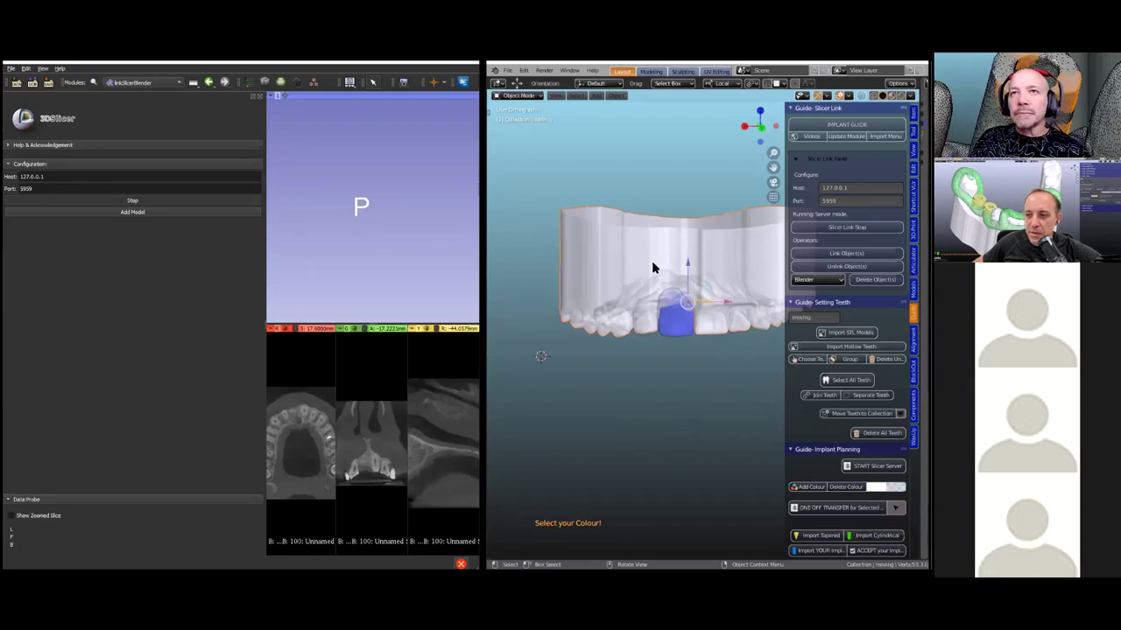
pyautogui.click(677, 331)
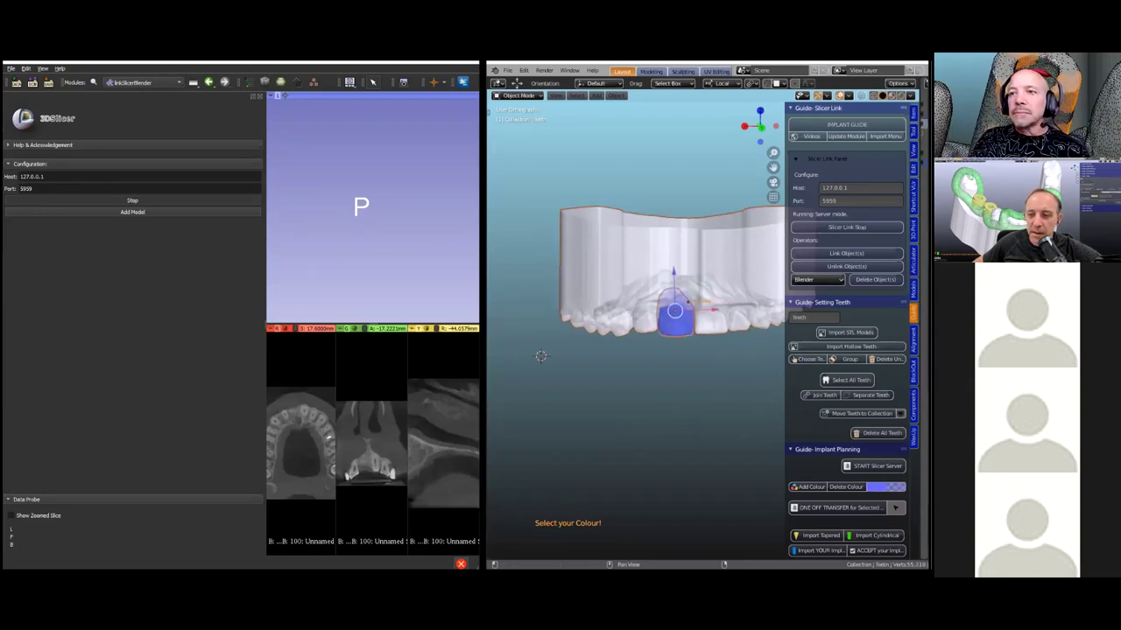
pyautogui.click(840, 508)
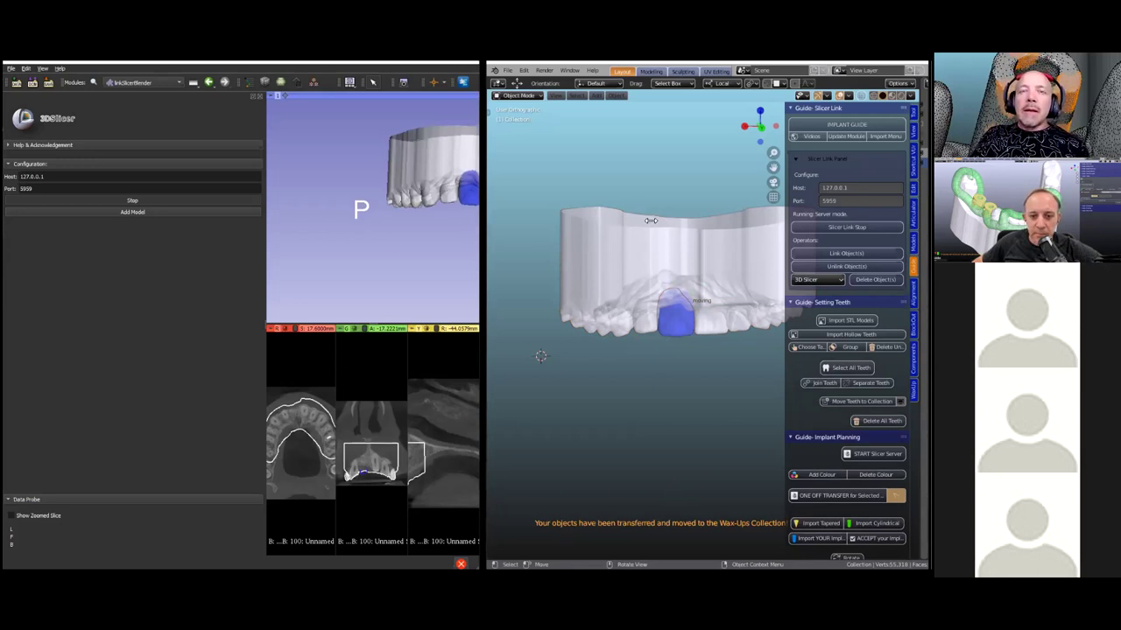
# Widen the 3D Slicer window and examine the outlines of the jaw scan and blue tooth across the axial CT slices.
pyautogui.moveTo(480, 223); pyautogui.dragTo(648, 263)
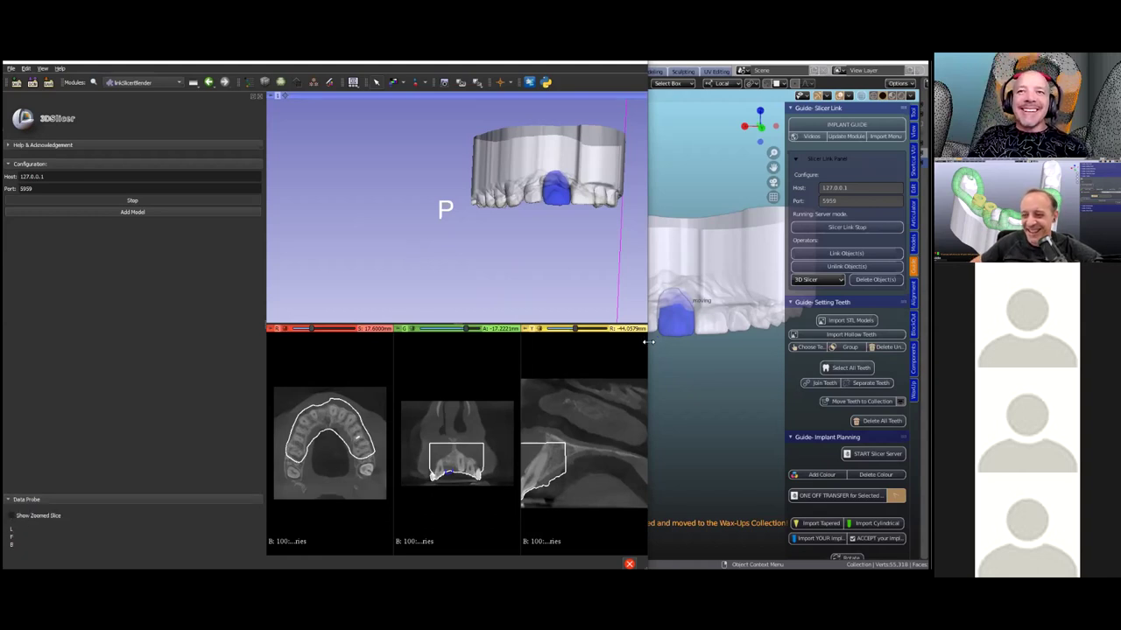
pyautogui.moveTo(648, 342); pyautogui.dragTo(816, 342)
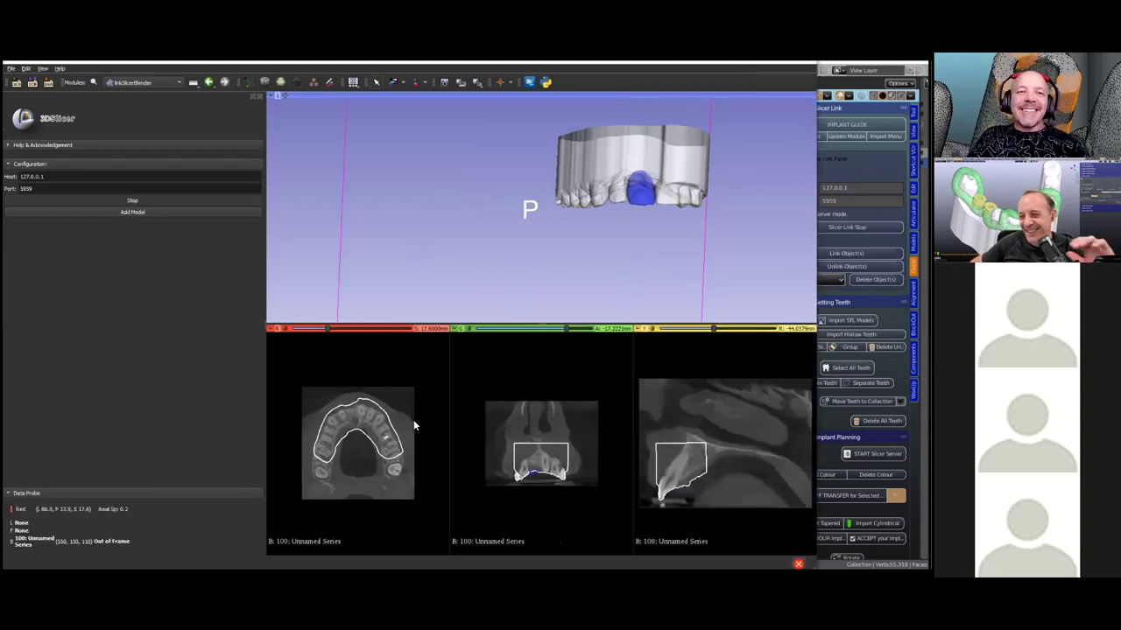
pyautogui.scroll(-10, 342, 430)
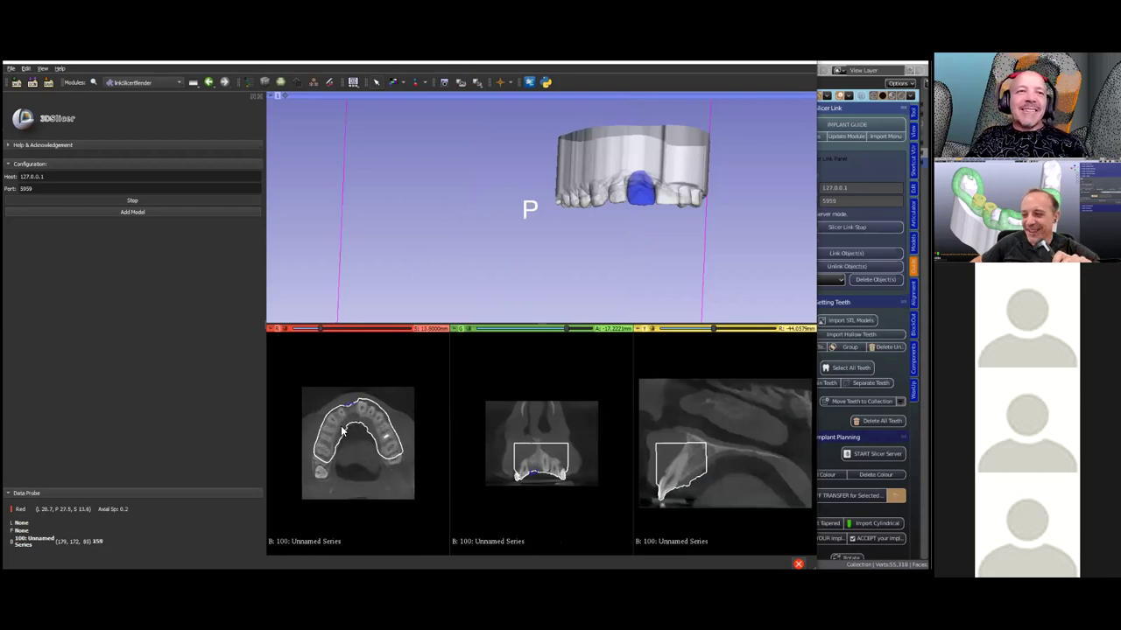
pyautogui.scroll(-1, 340, 425)
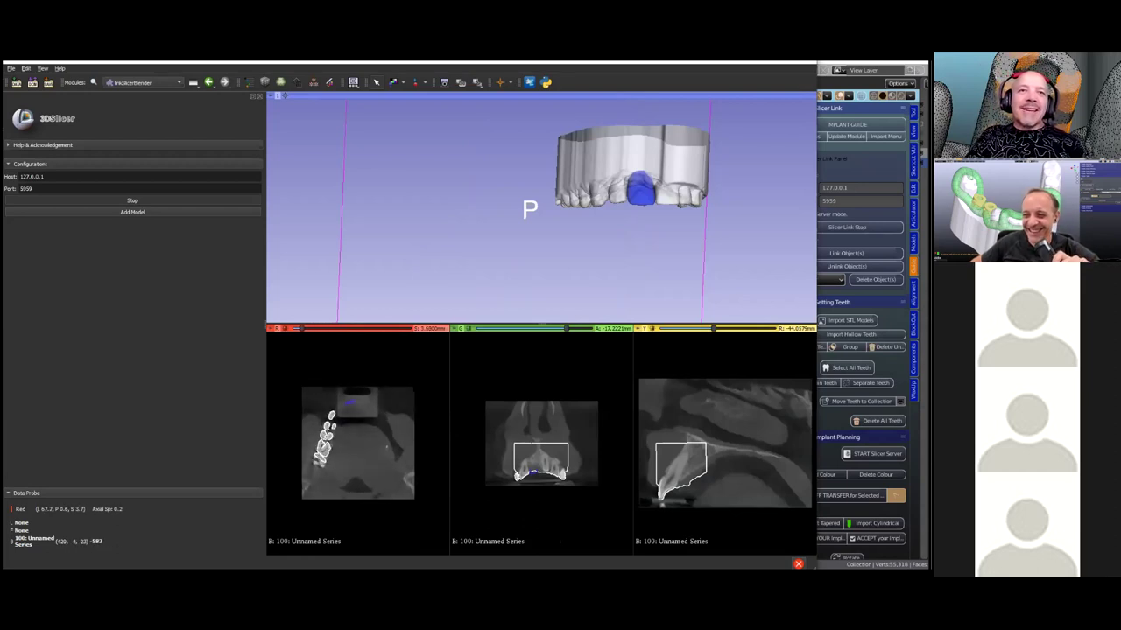
pyautogui.scroll(3, 336, 435)
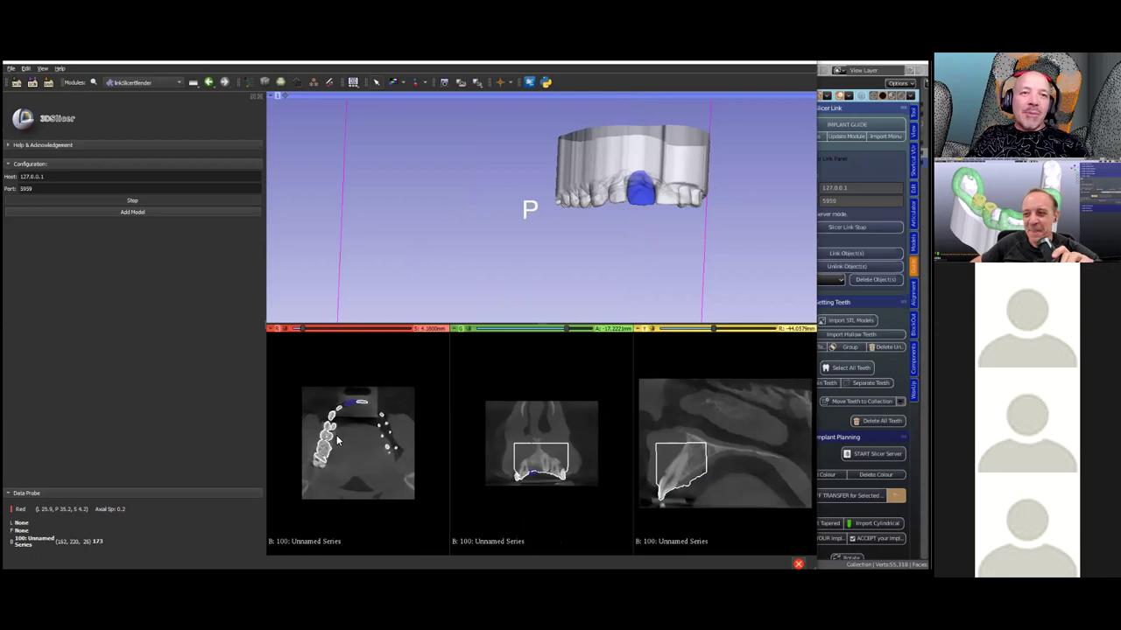
pyautogui.scroll(-2, 341, 434)
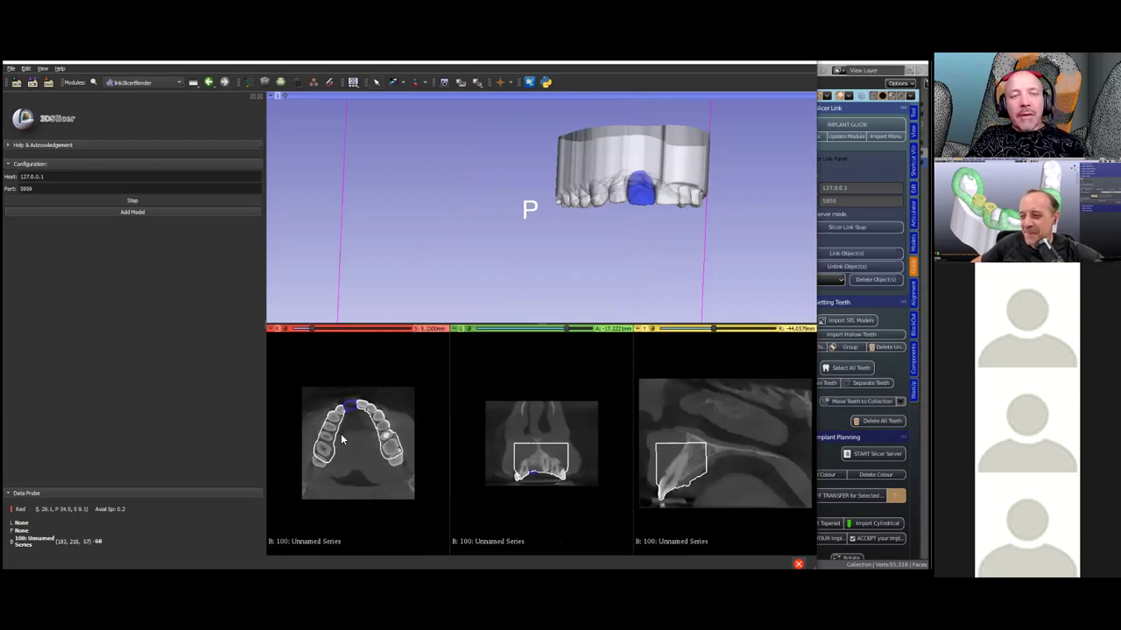
pyautogui.scroll(4, 343, 433)
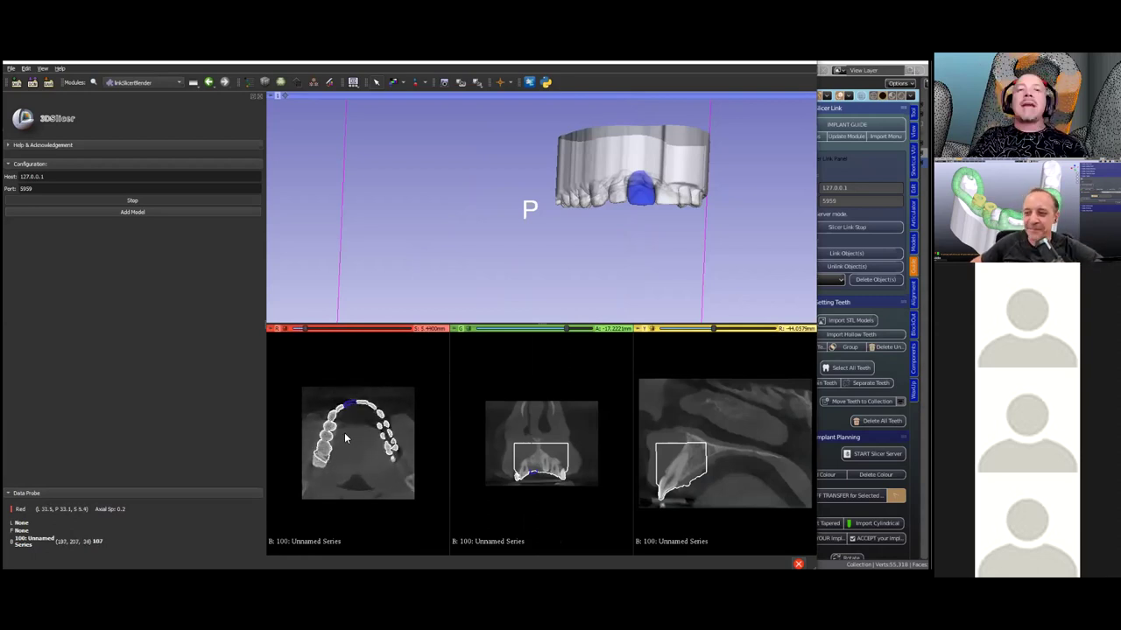
pyautogui.scroll(2, 345, 432)
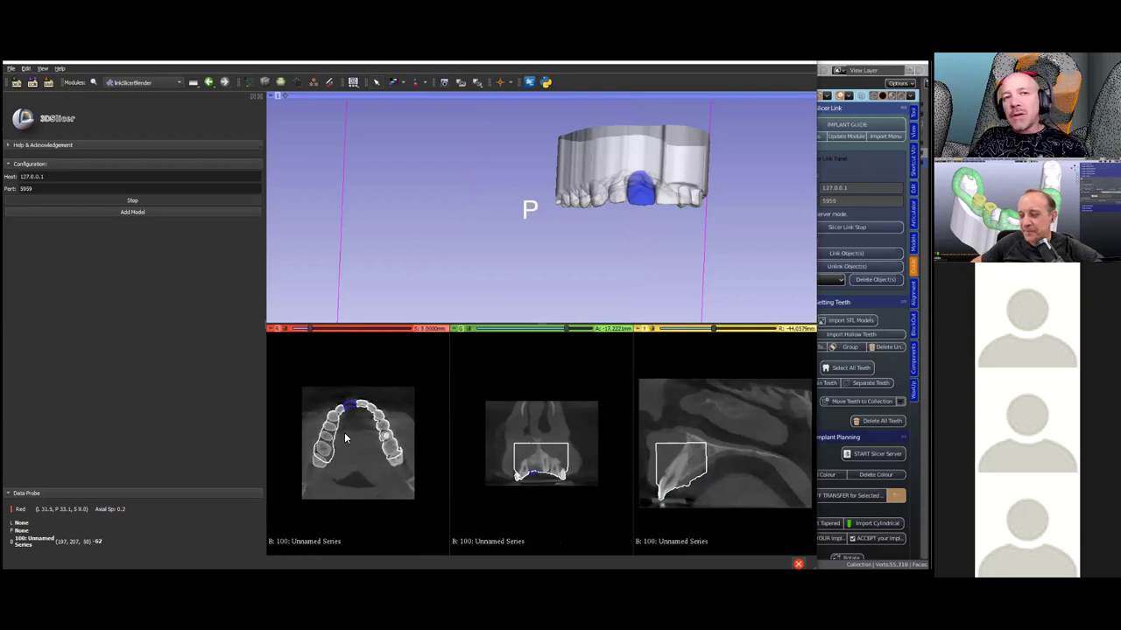
# Enlarge the axial CT slice and examine how the jaw scan and tooth outlines fit the teeth.
pyautogui.scroll(2, 347, 436)
pyautogui.scroll(-2, 345, 435)
pyautogui.moveTo(347, 430); pyautogui.dragTo(347, 511, button='right')
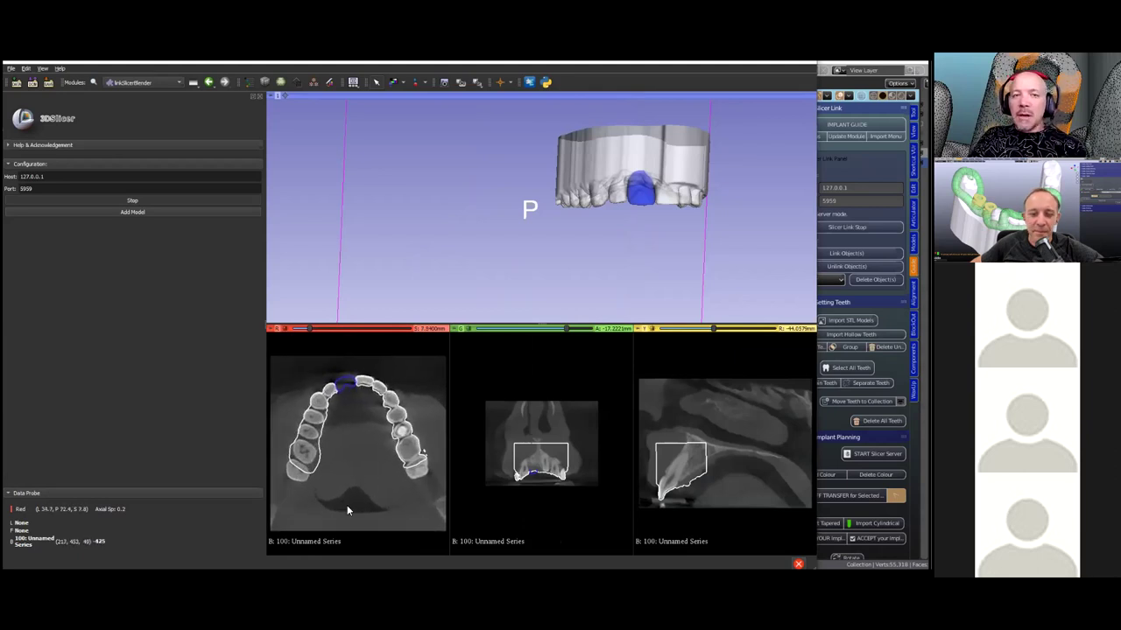
pyautogui.moveTo(356, 434); pyautogui.dragTo(357, 486, button='right')
pyautogui.scroll(2, 359, 449)
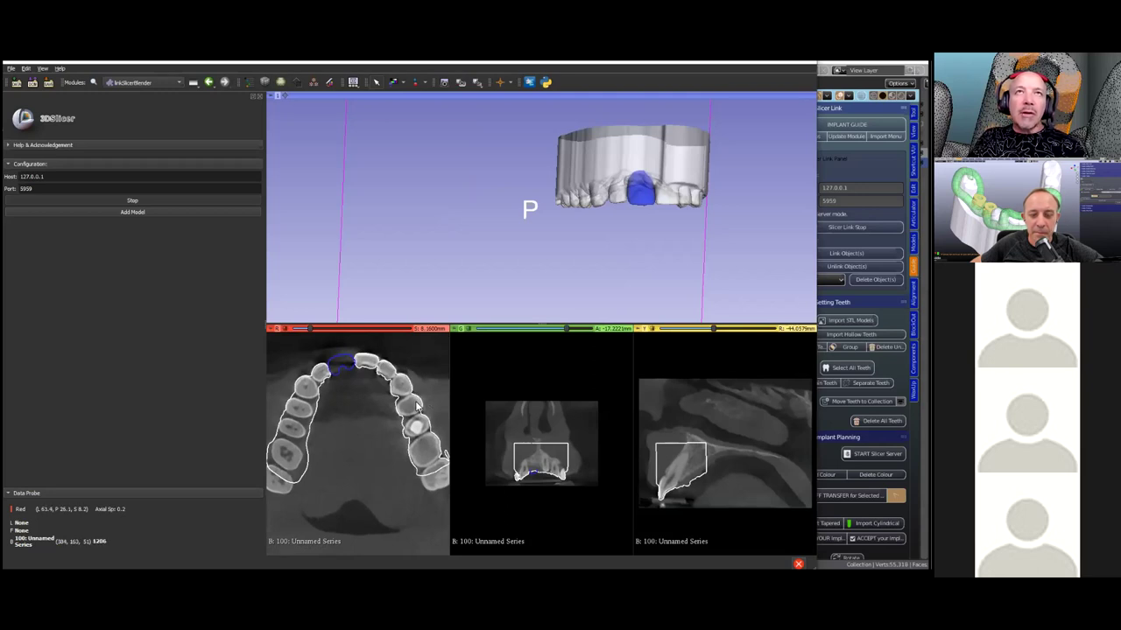
# Turn on the basic crosshair and jump the slice views to the front tooth beside the blue virtual tooth.
pyautogui.click(511, 84)
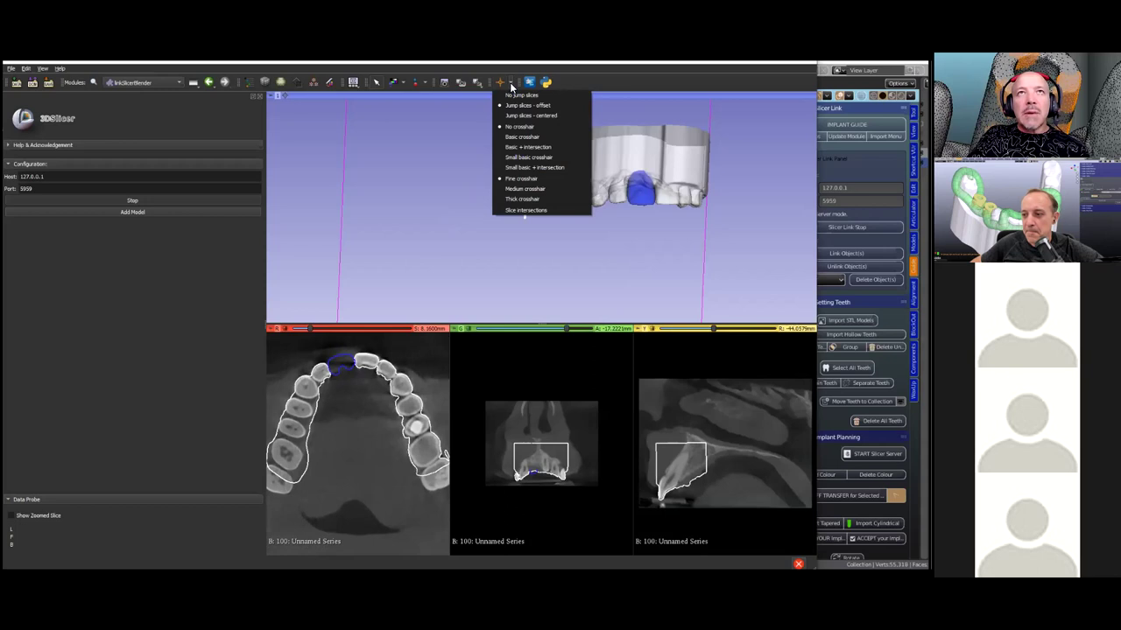
pyautogui.click(526, 137)
pyautogui.press('shift')
pyautogui.press('shift')
pyautogui.press('shift')
pyautogui.keyDown('shift'); pyautogui.moveTo(383, 372); pyautogui.dragTo(365, 361); pyautogui.keyUp('shift')
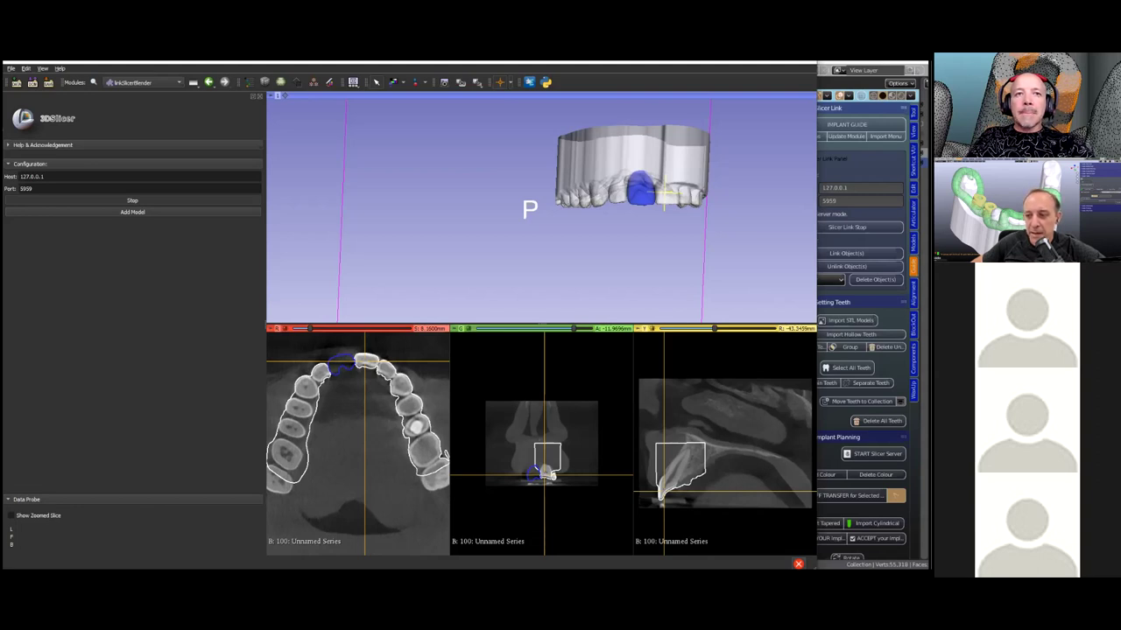
# Switch back to Blender, widen its window over 3D Slicer, and show the hidden collection containing the destination jaw mesh.
pyautogui.moveTo(816, 312); pyautogui.dragTo(486, 314)
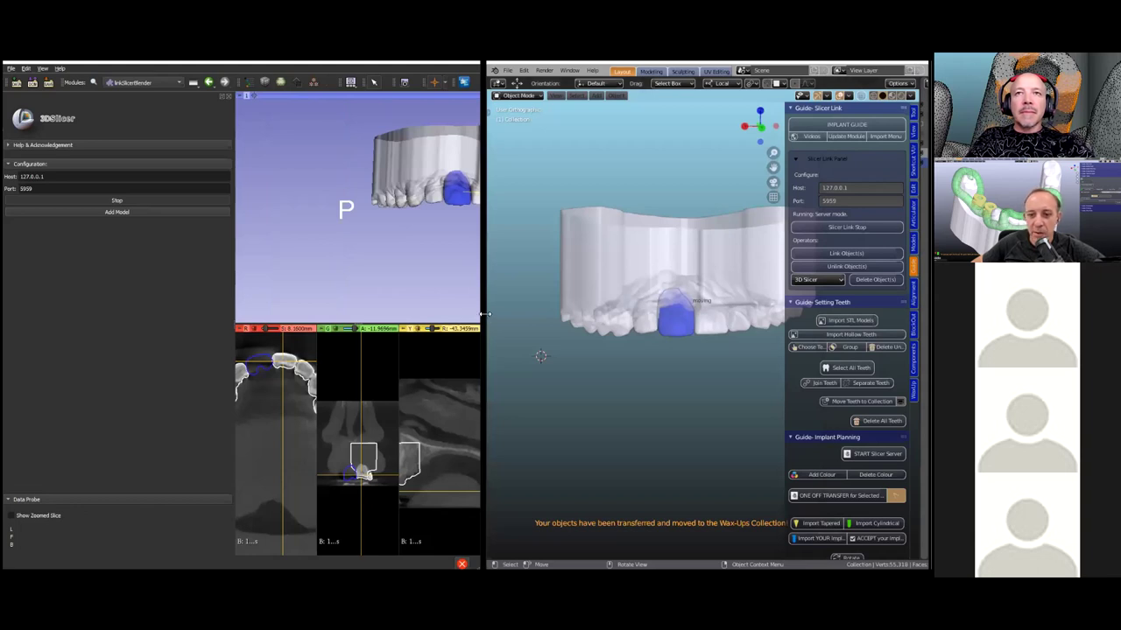
pyautogui.moveTo(486, 315); pyautogui.dragTo(105, 315)
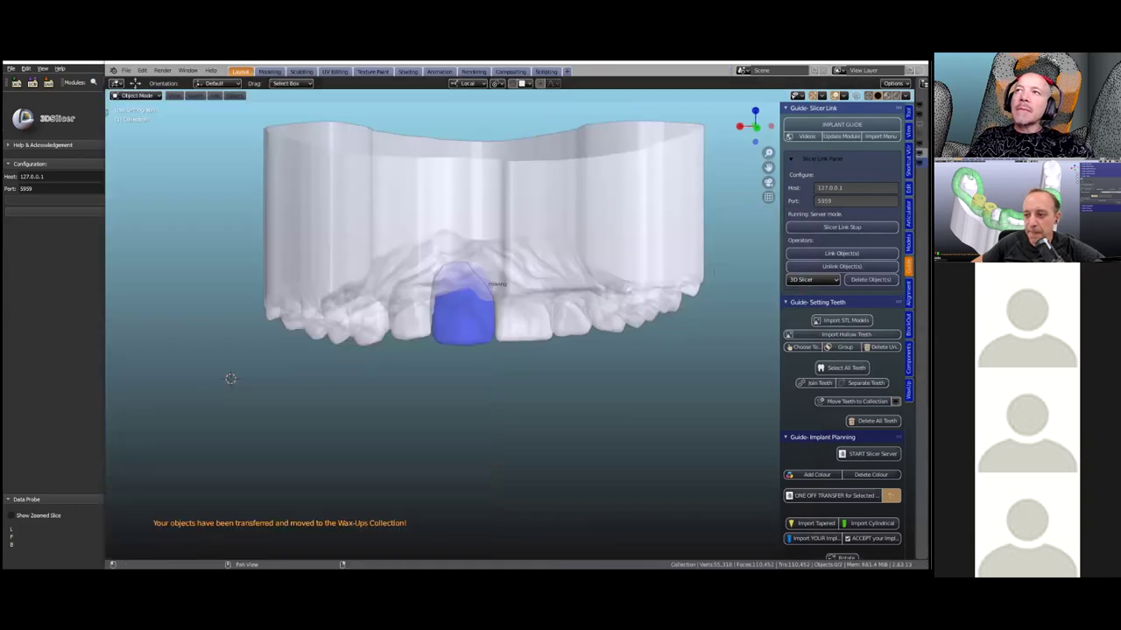
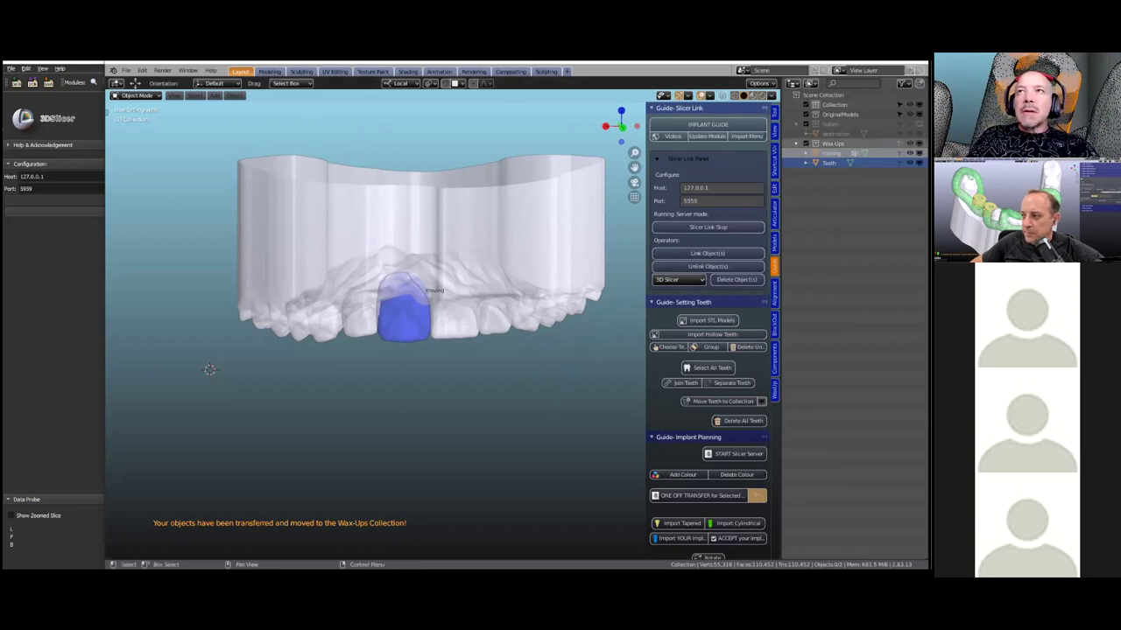
pyautogui.click(918, 123)
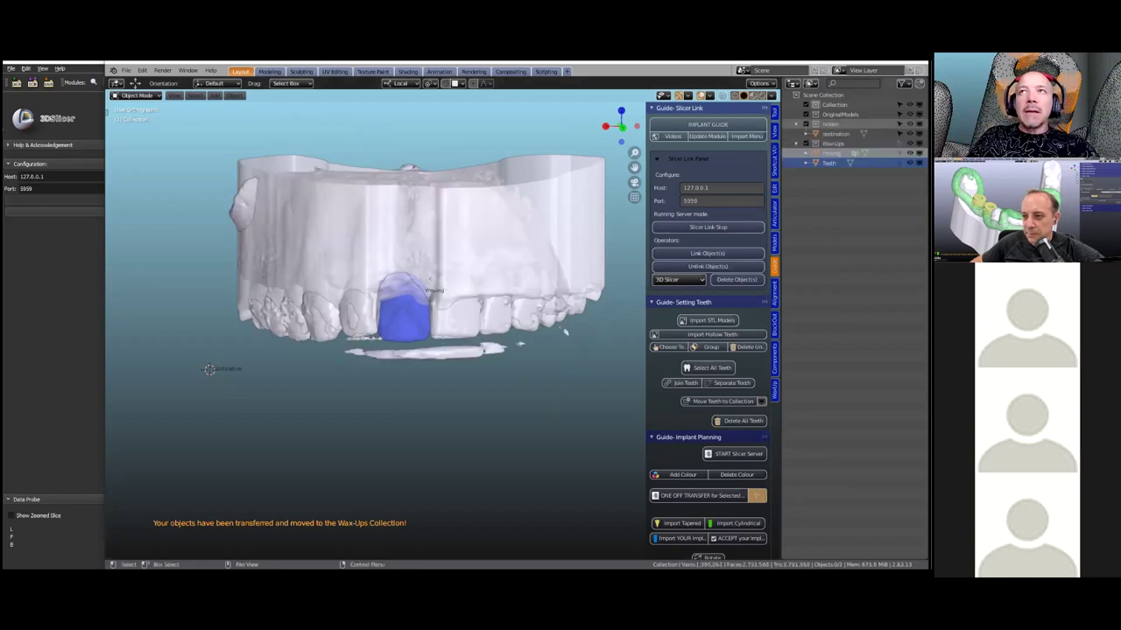
pyautogui.moveTo(429, 354); pyautogui.dragTo(456, 317, button='middle')
pyautogui.scroll(-3, 446, 394)
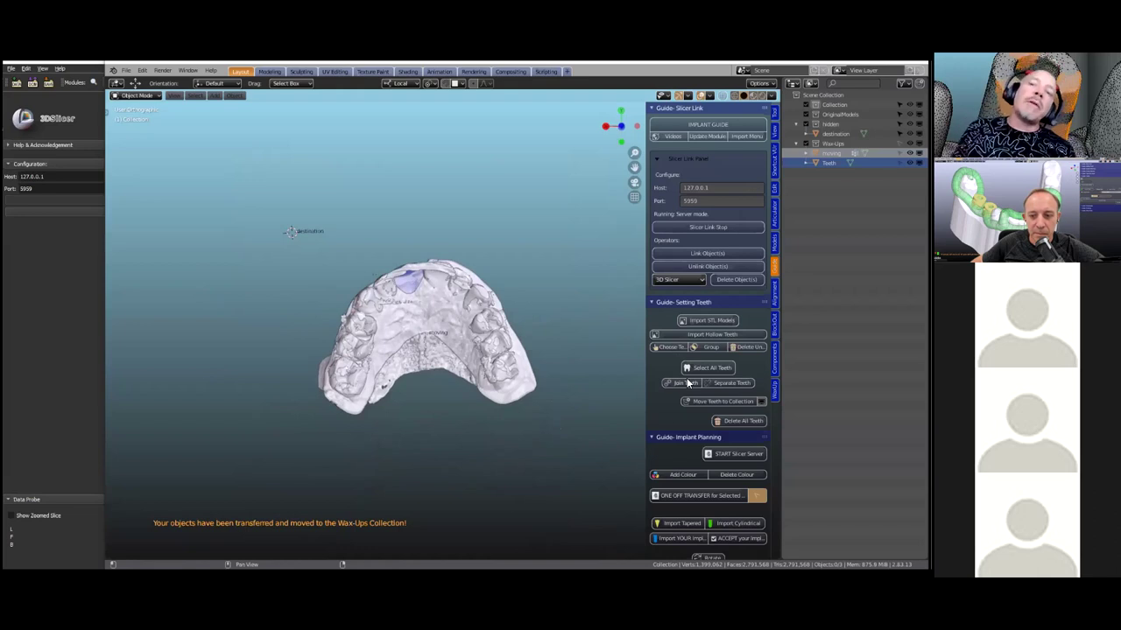
# Import a cylindrical implant with the implant planning tools and bring it into view beside the jaw.
pyautogui.scroll(-5, 687, 381)
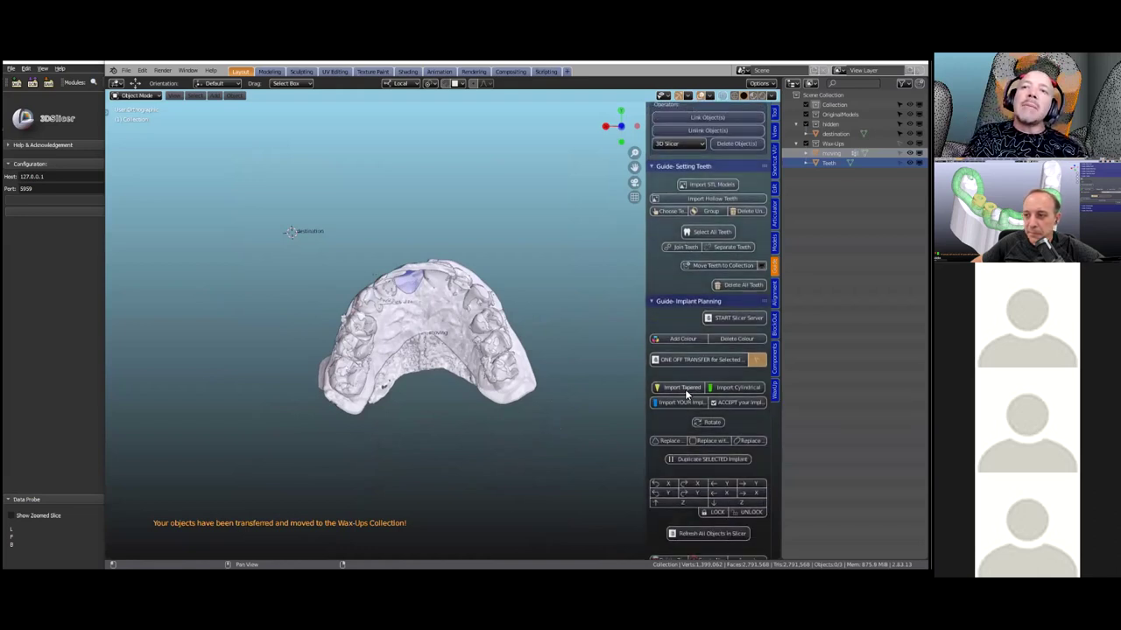
pyautogui.moveTo(645, 363); pyautogui.dragTo(589, 377)
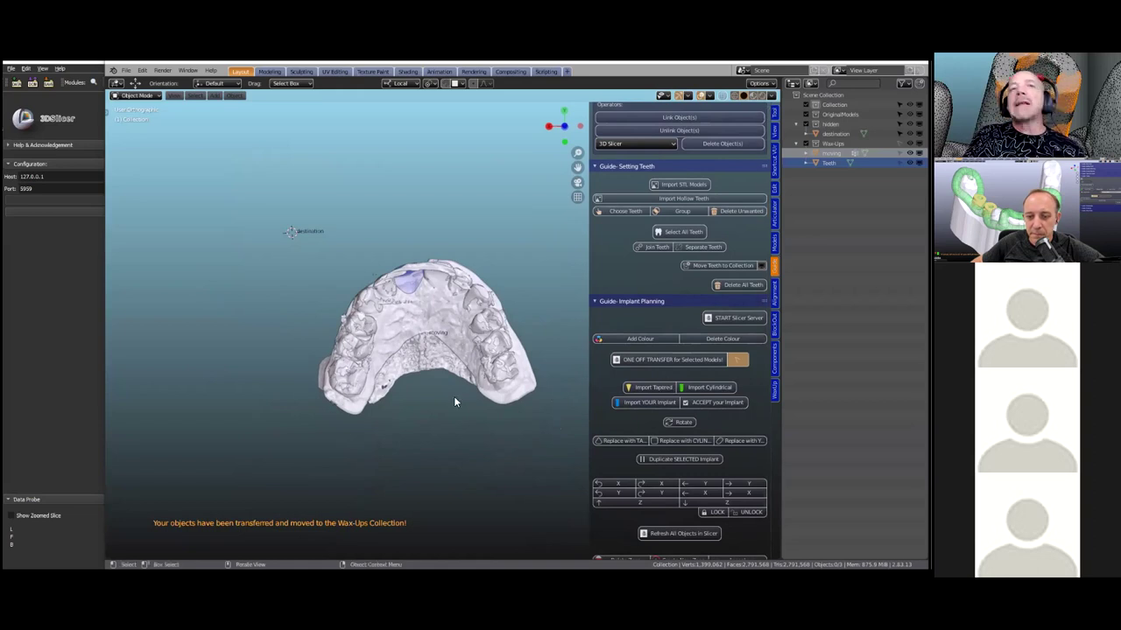
pyautogui.scroll(-1, 453, 368)
pyautogui.moveTo(452, 368)
pyautogui.mouseDown(button='middle')
pyautogui.moveTo(458, 429)
pyautogui.moveTo(460, 353)
pyautogui.mouseUp(button='middle')
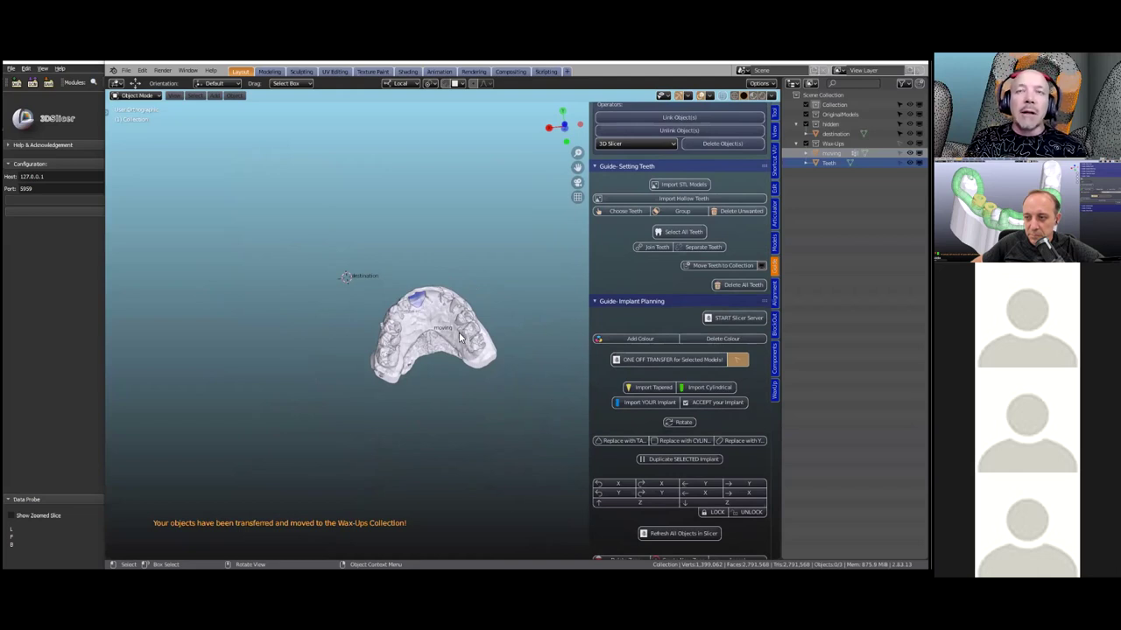
pyautogui.scroll(-1, 459, 339)
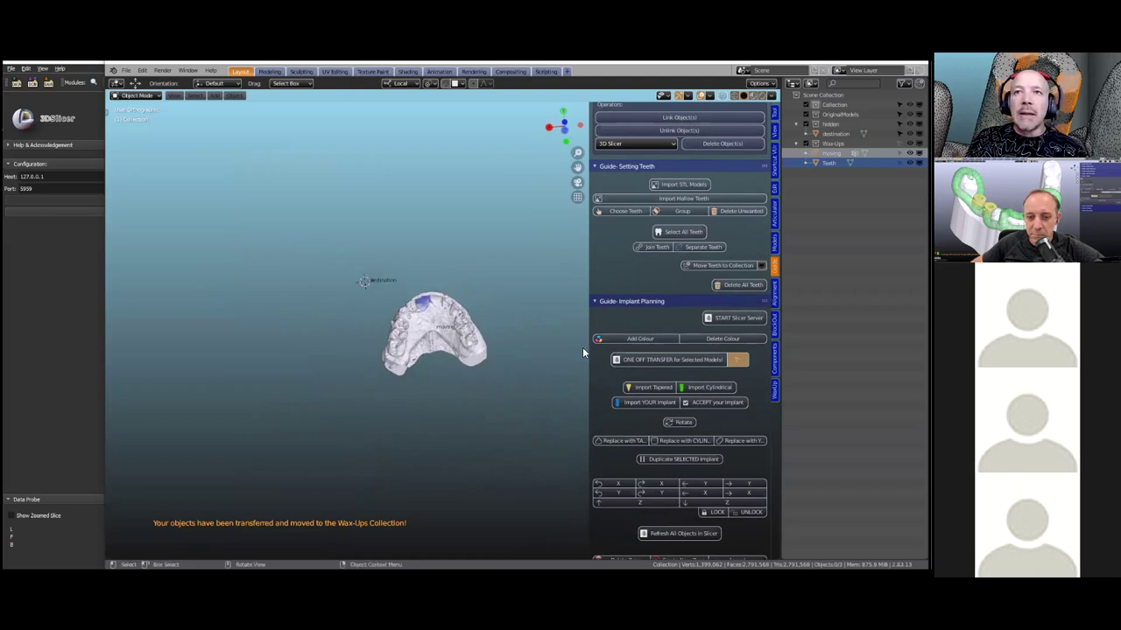
pyautogui.click(691, 388)
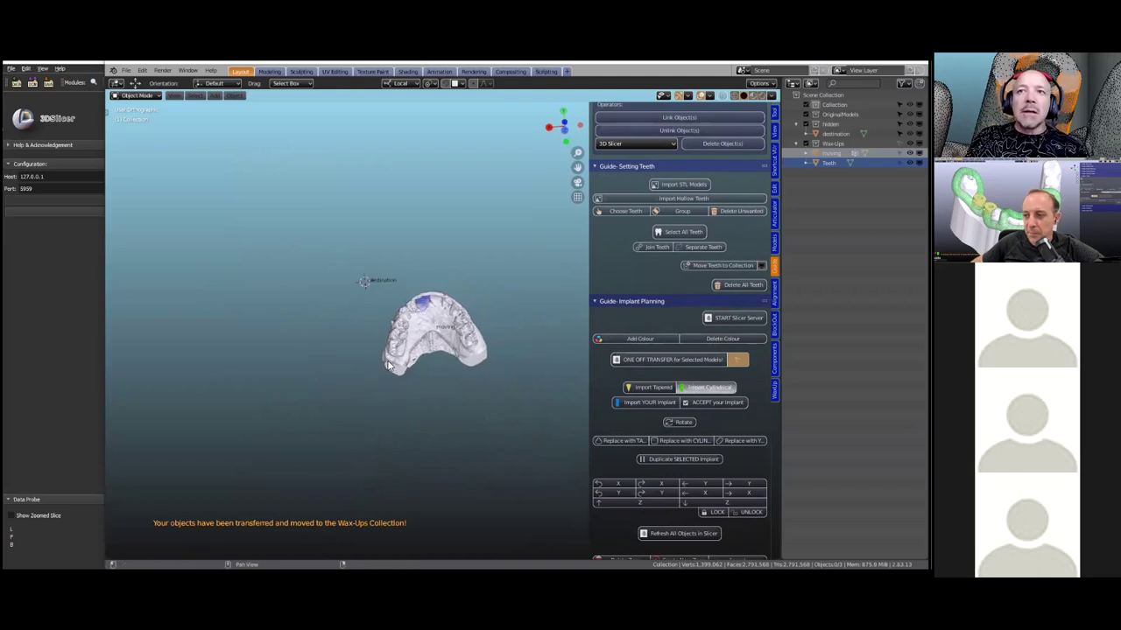
pyautogui.scroll(5, 358, 326)
pyautogui.moveTo(358, 330); pyautogui.dragTo(325, 220, button='middle')
pyautogui.moveTo(373, 278); pyautogui.dragTo(407, 368, button='middle')
pyautogui.scroll(2, 406, 363)
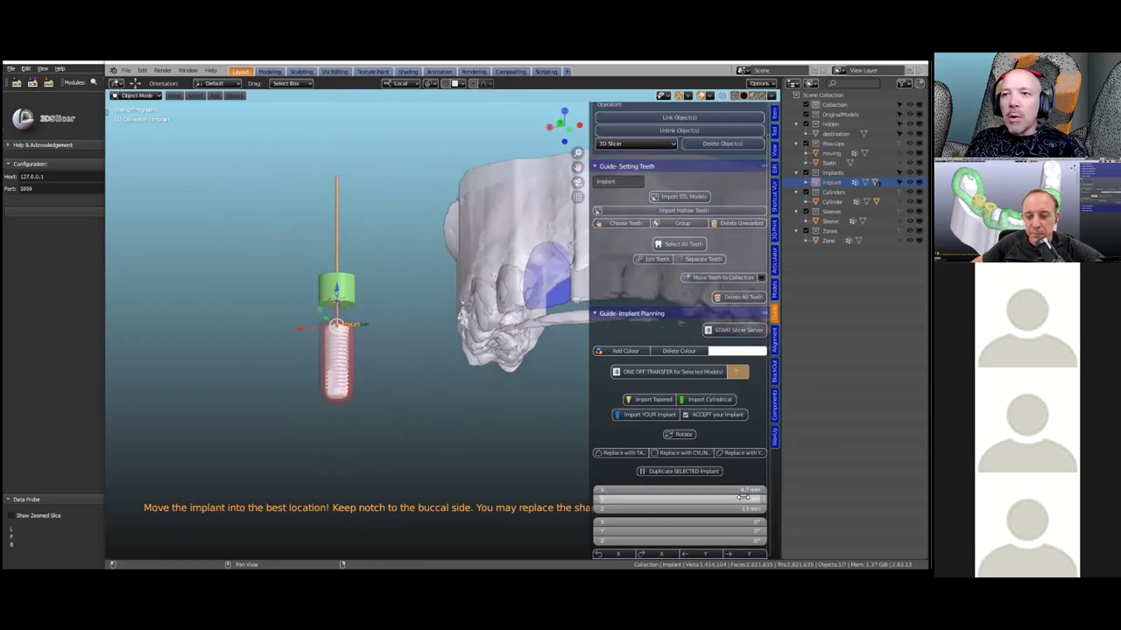
# Set the cylindrical implant's Z dimension to 8 mm.
pyautogui.press('Tab')
pyautogui.write('8')
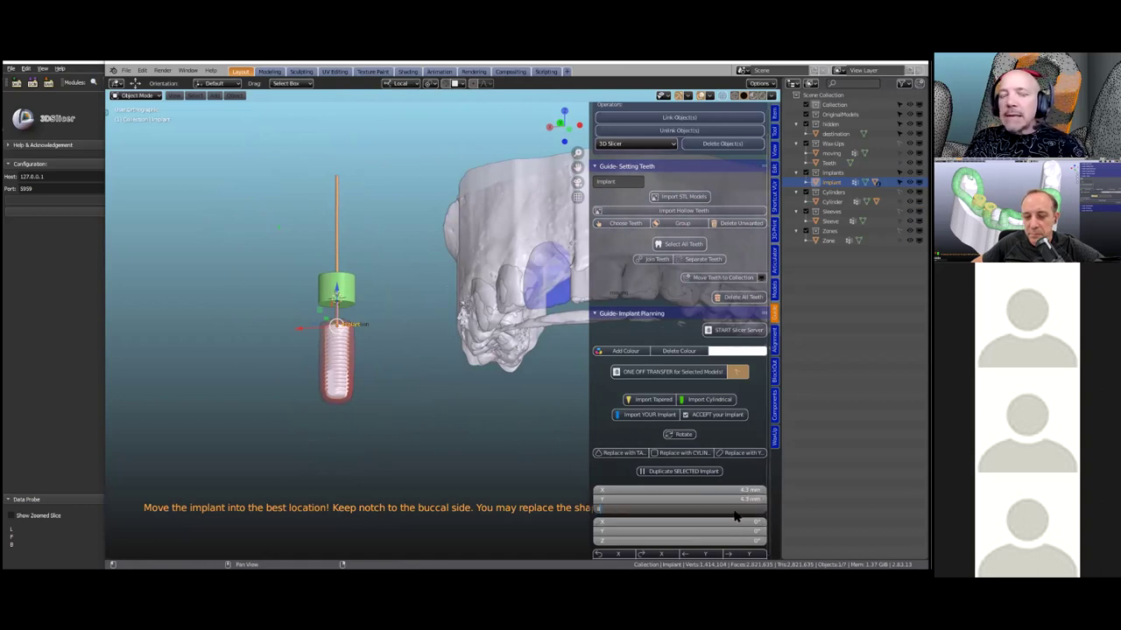
pyautogui.press('Return')
pyautogui.moveTo(389, 374); pyautogui.dragTo(393, 381, button='middle')
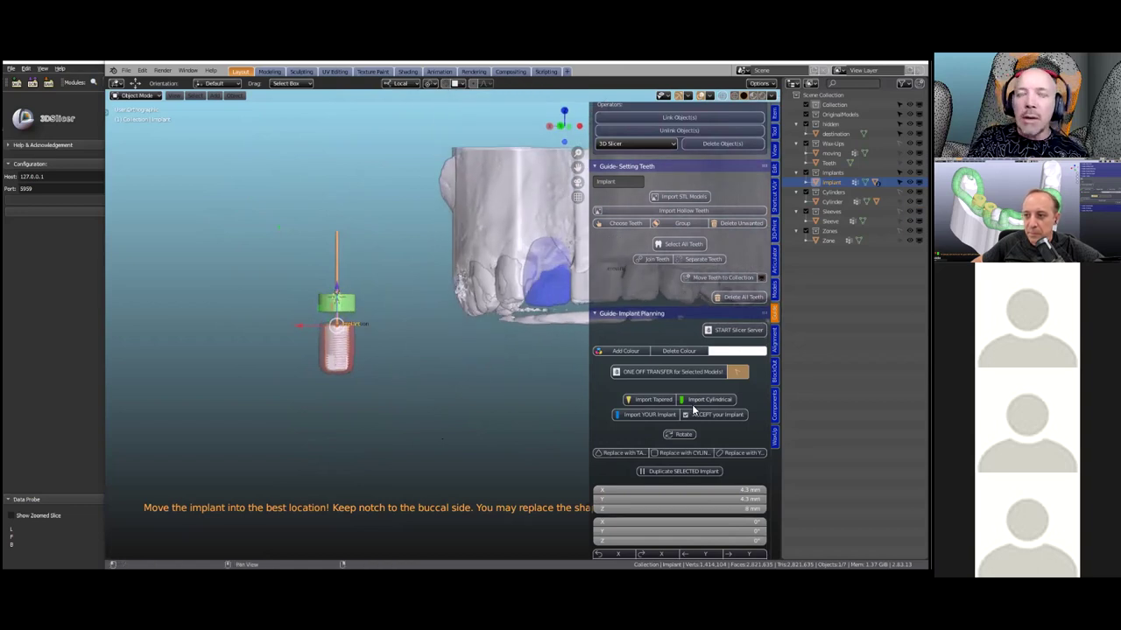
# Delete all implant assemblies from the scene.
pyautogui.scroll(-2, 701, 412)
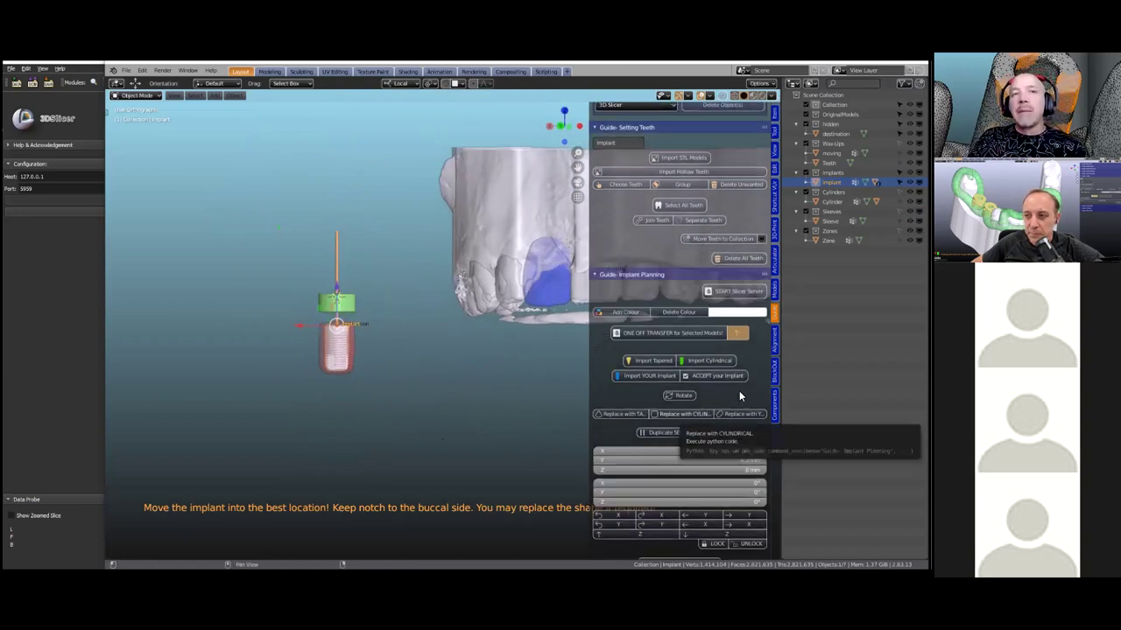
pyautogui.scroll(-5, 755, 378)
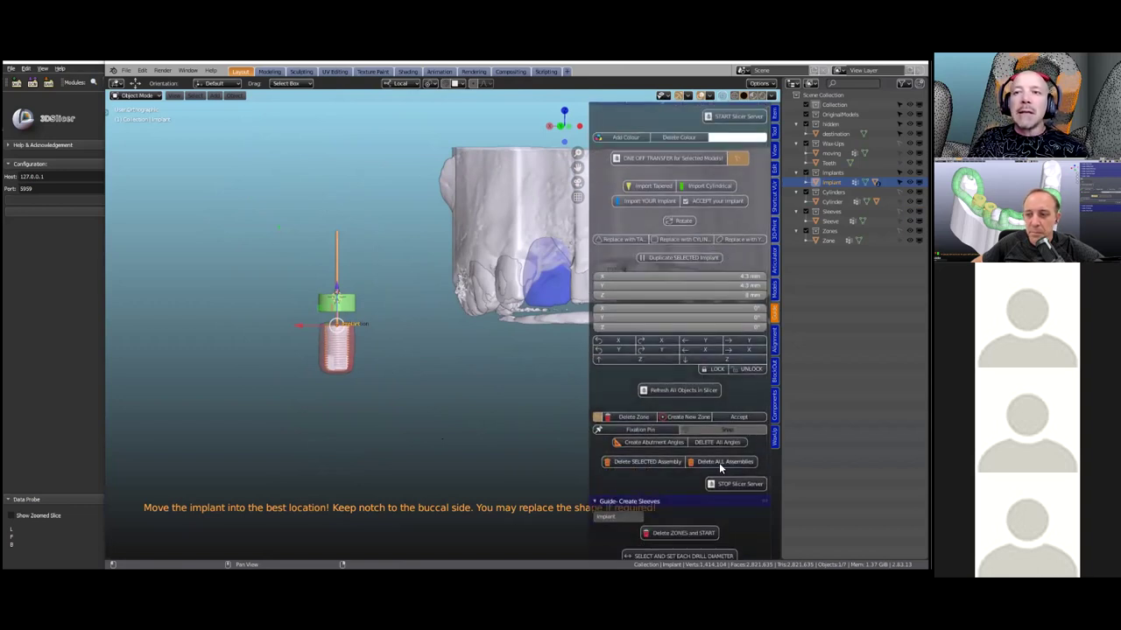
pyautogui.click(723, 471)
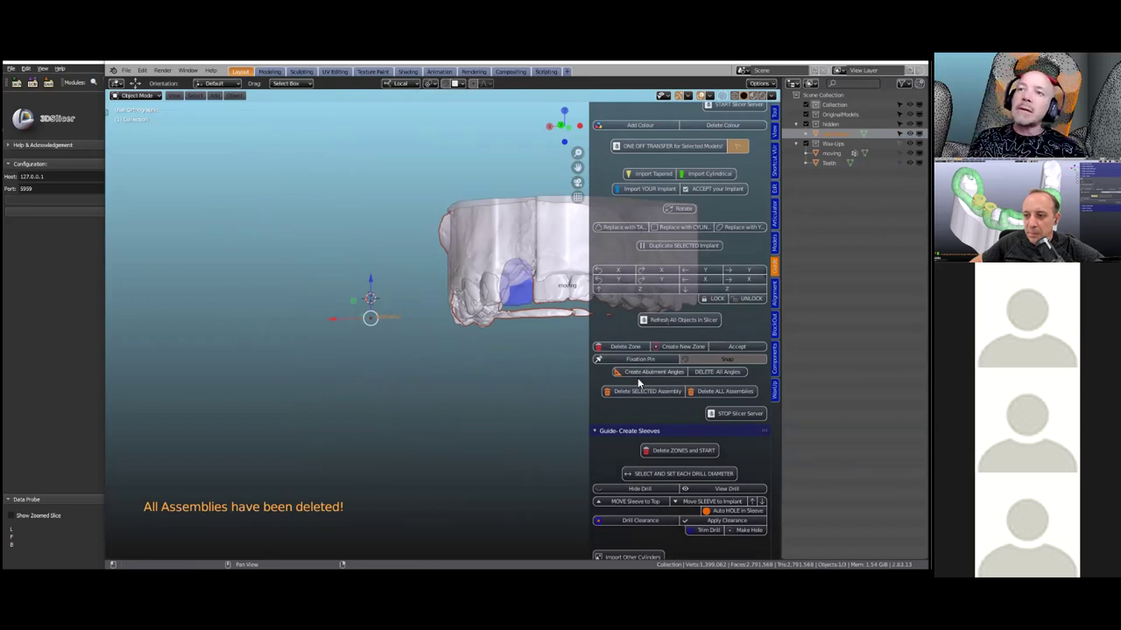
# Load the B4D components library and choose the MEDENTIKA - Implants & Guide Inserts collection.
pyautogui.click(774, 354)
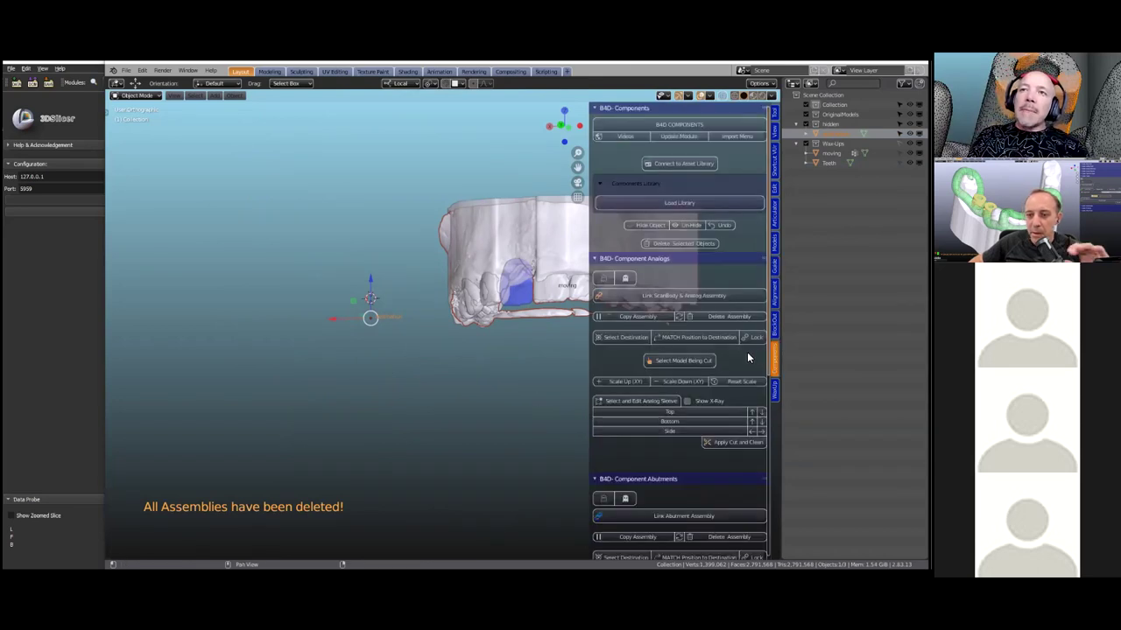
pyautogui.moveTo(588, 334); pyautogui.dragTo(561, 339)
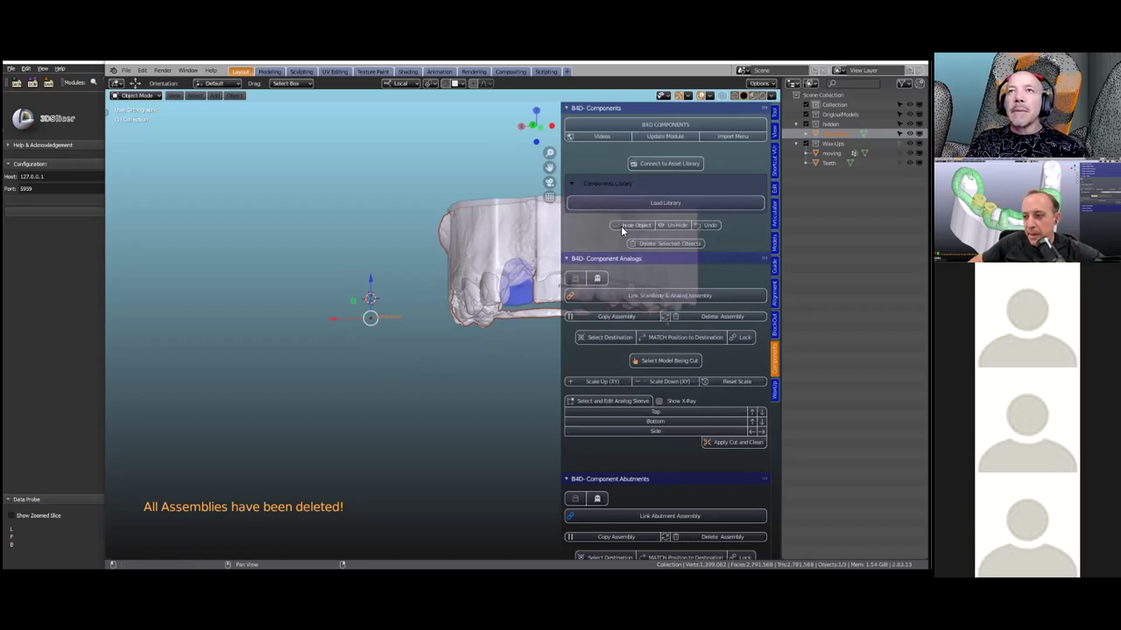
pyautogui.click(658, 203)
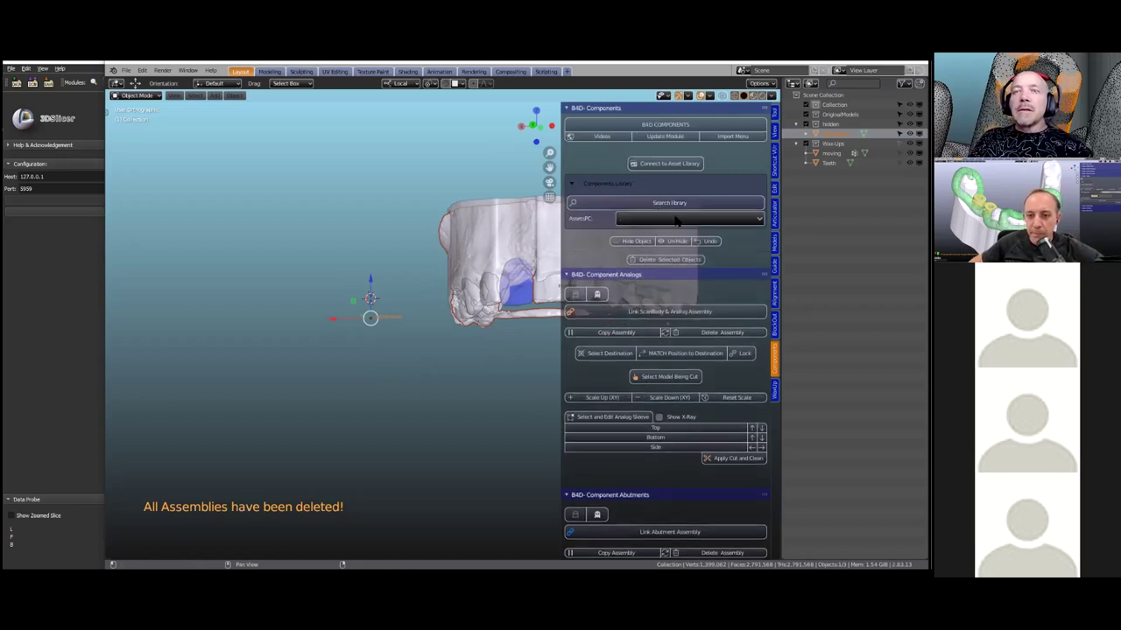
pyautogui.click(675, 219)
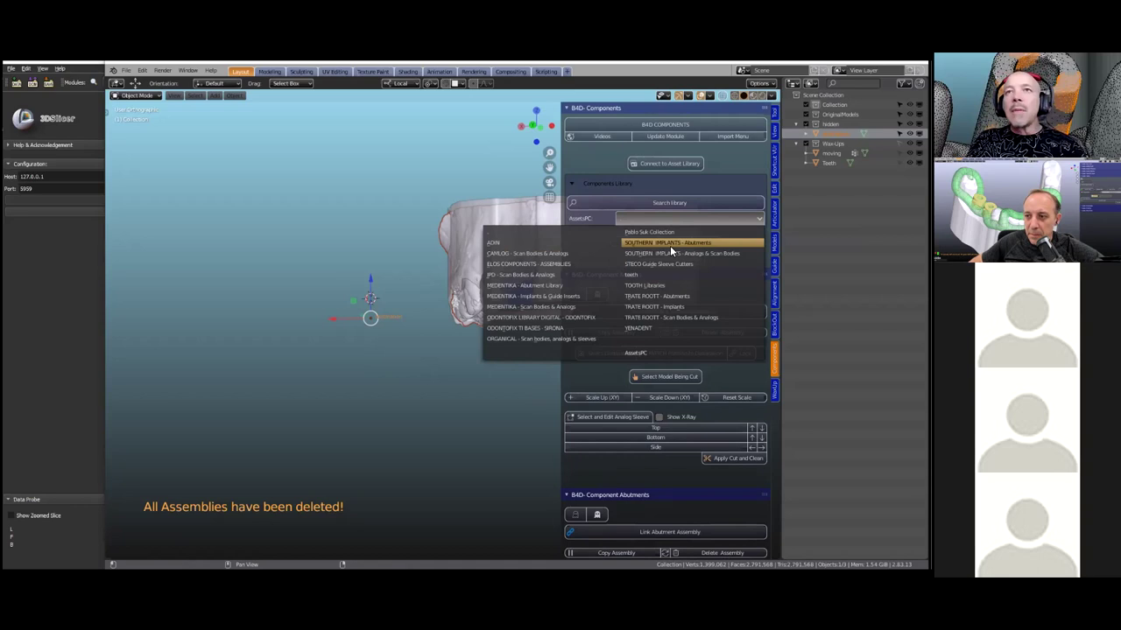
pyautogui.click(539, 295)
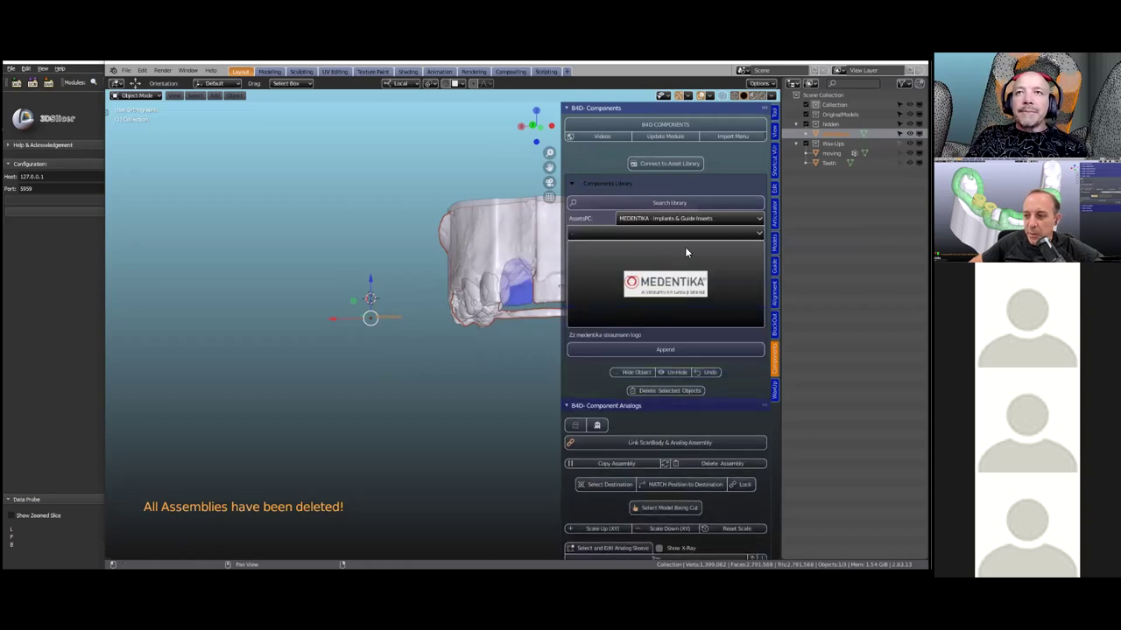
pyautogui.click(693, 276)
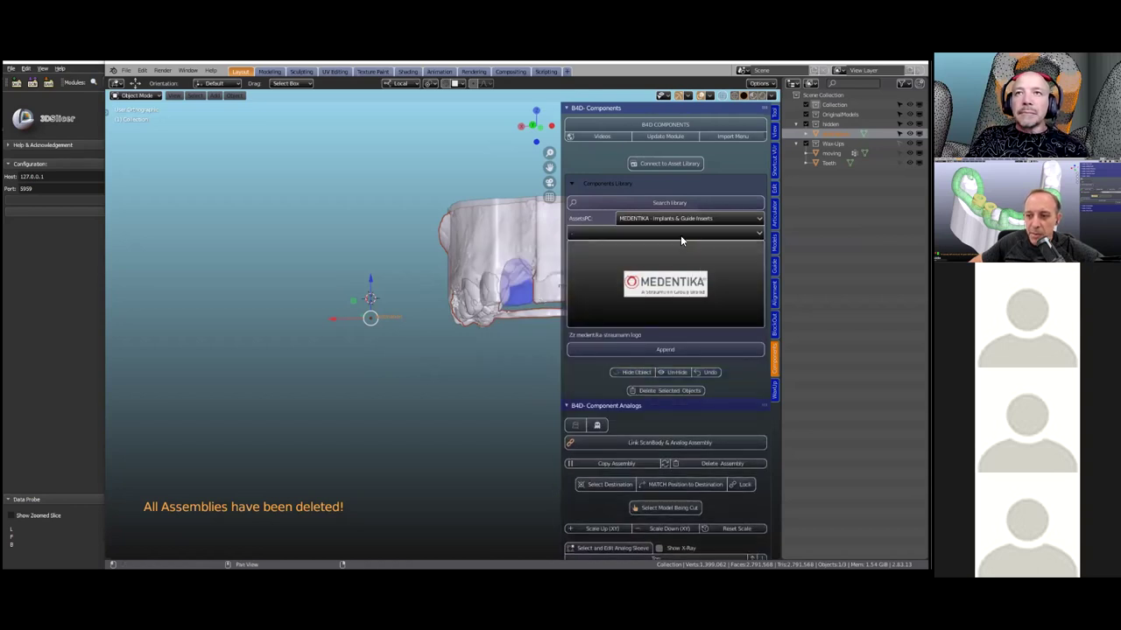
# Choose implant 3-01-13 from the Medentika Quattrocone Ri category and append it to the scene.
pyautogui.click(680, 235)
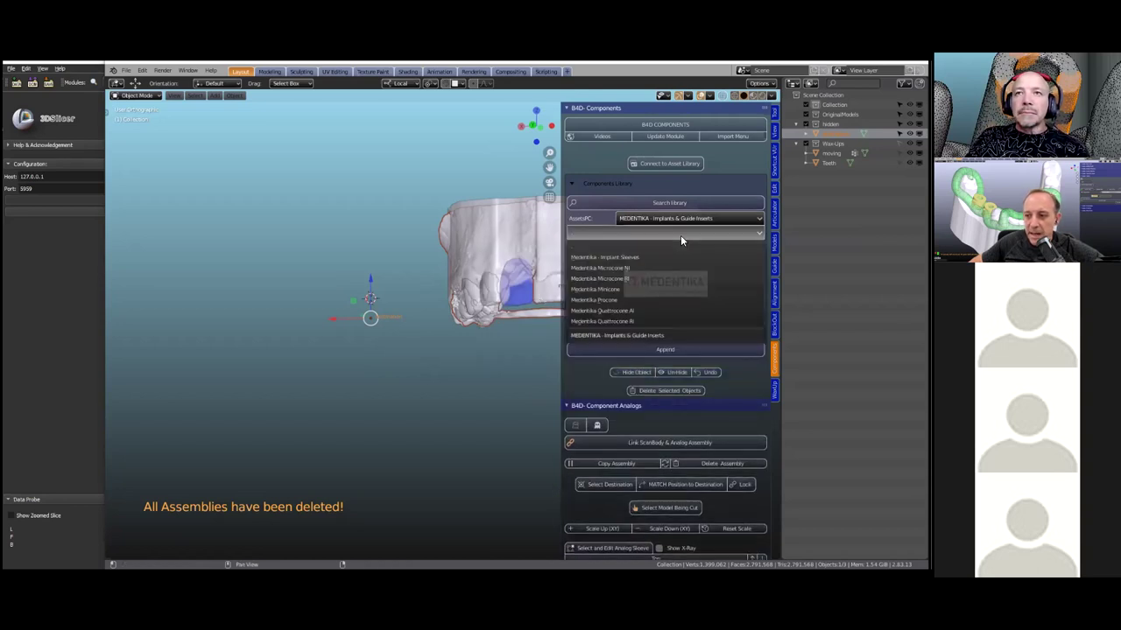
pyautogui.click(634, 322)
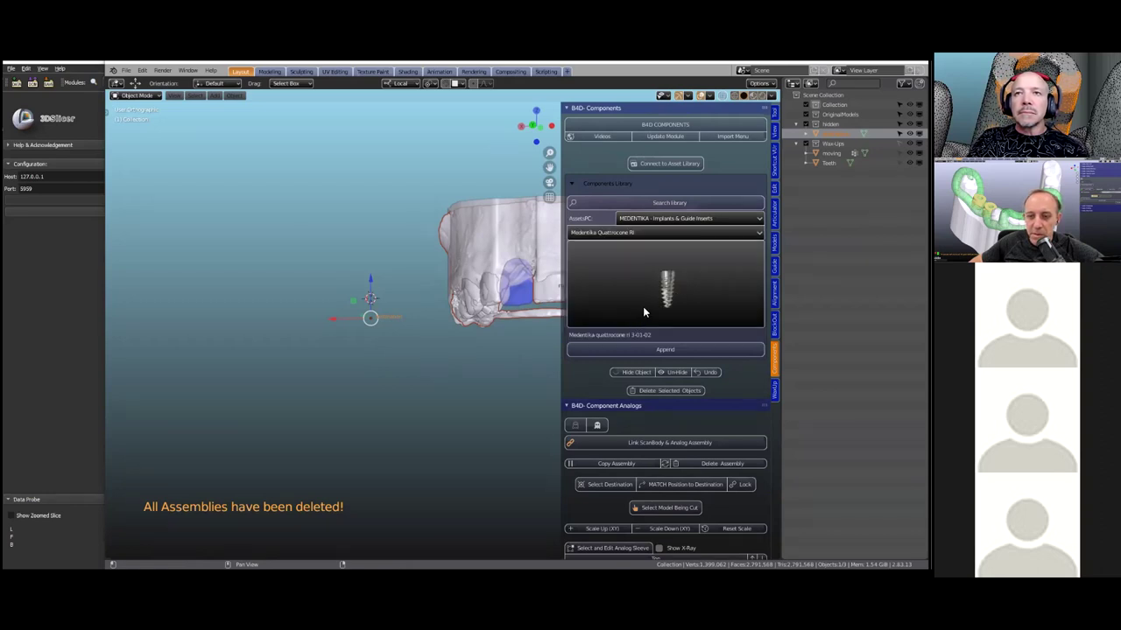
pyautogui.click(638, 296)
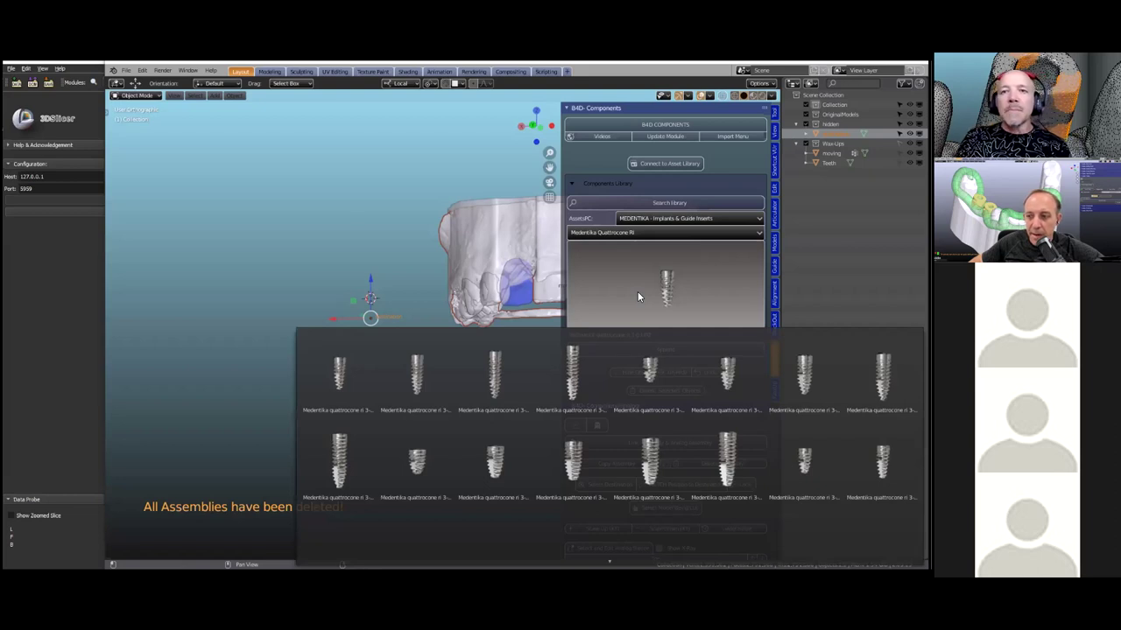
pyautogui.click(583, 444)
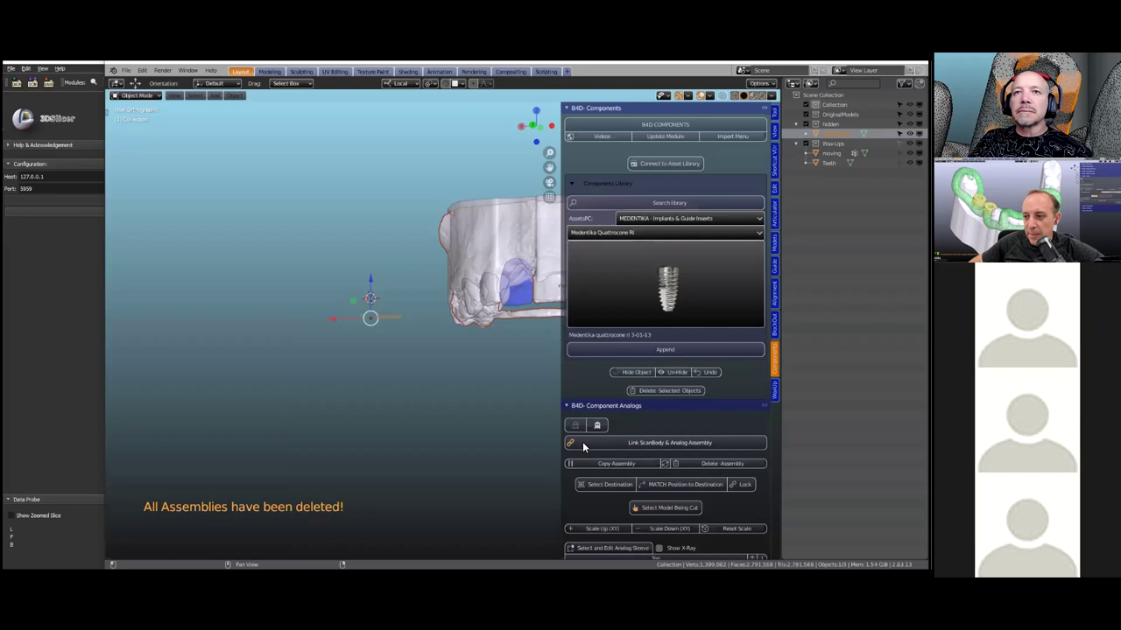
pyautogui.moveTo(510, 400); pyautogui.dragTo(515, 317, button='middle')
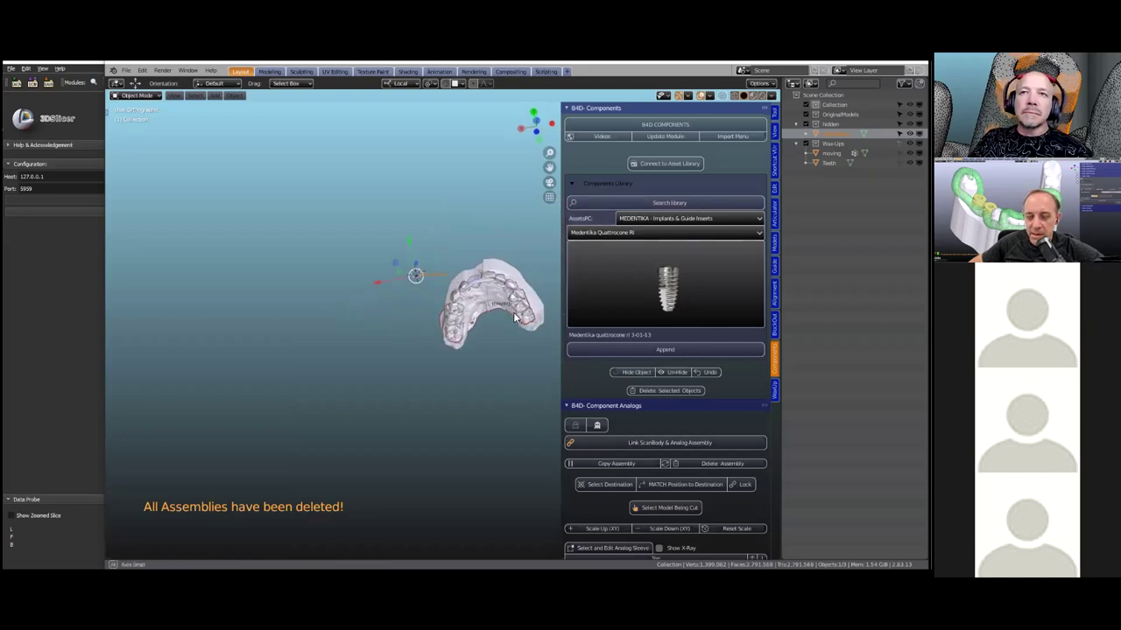
pyautogui.click(665, 349)
pyautogui.scroll(4, 417, 394)
pyautogui.moveTo(418, 378); pyautogui.dragTo(429, 455, button='middle')
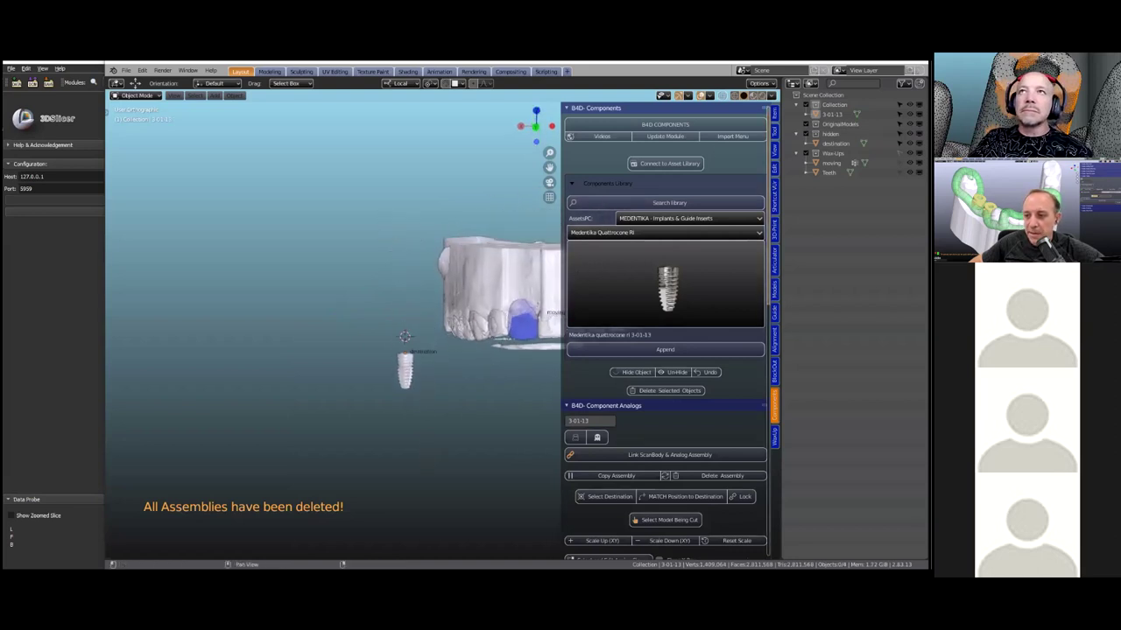
# Select the appended implant and check its dimensions in the transform properties.
pyautogui.click(407, 372)
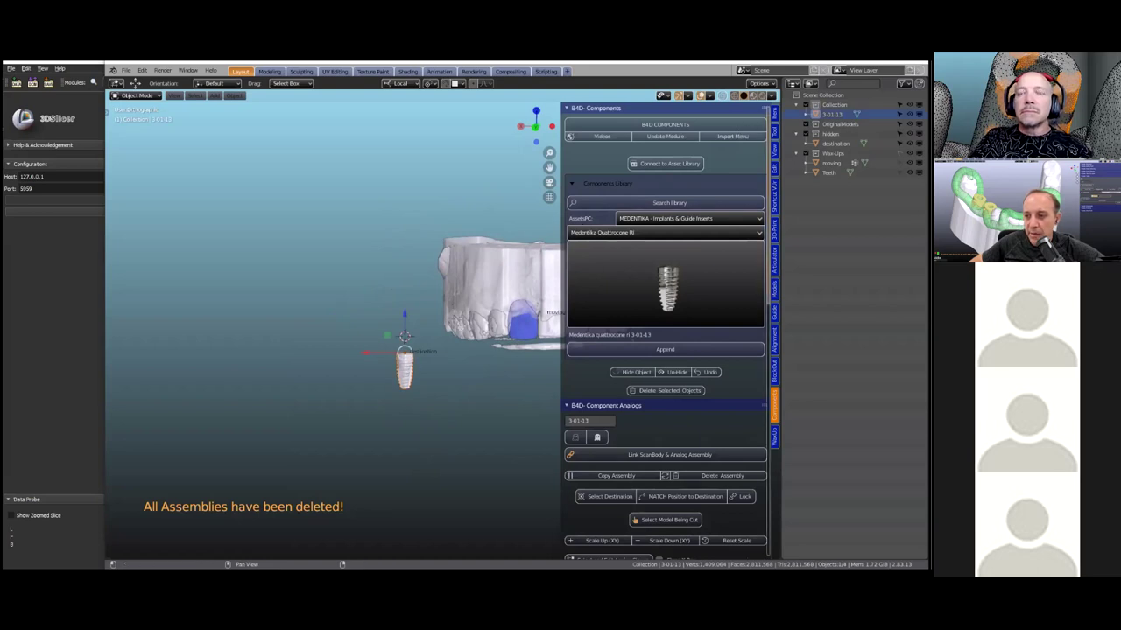
pyautogui.click(774, 114)
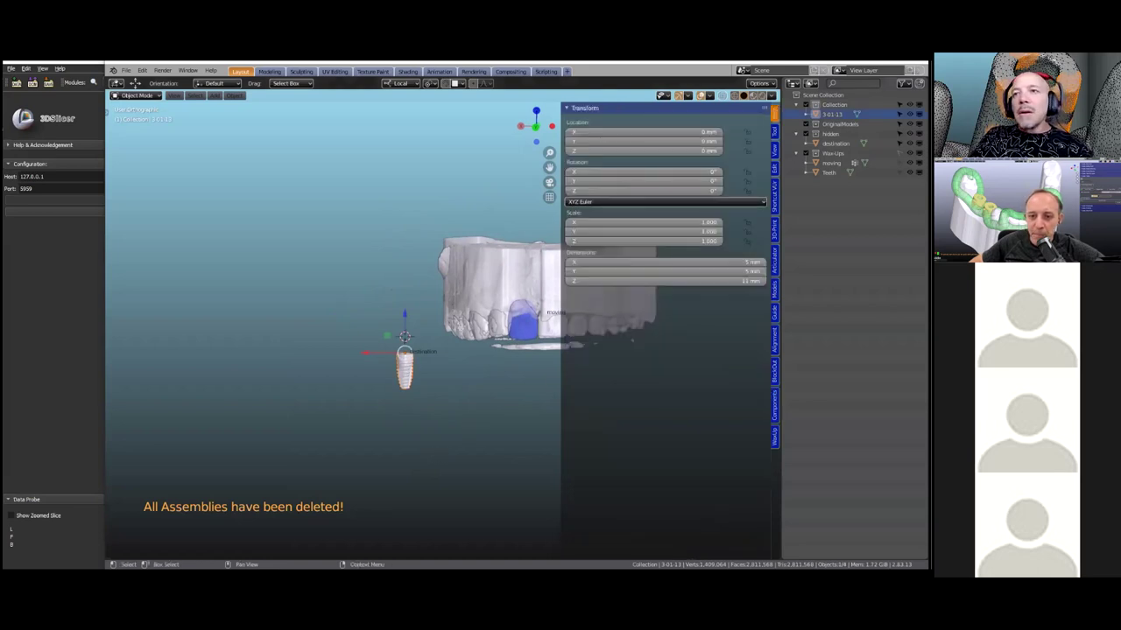
pyautogui.scroll(2, 415, 408)
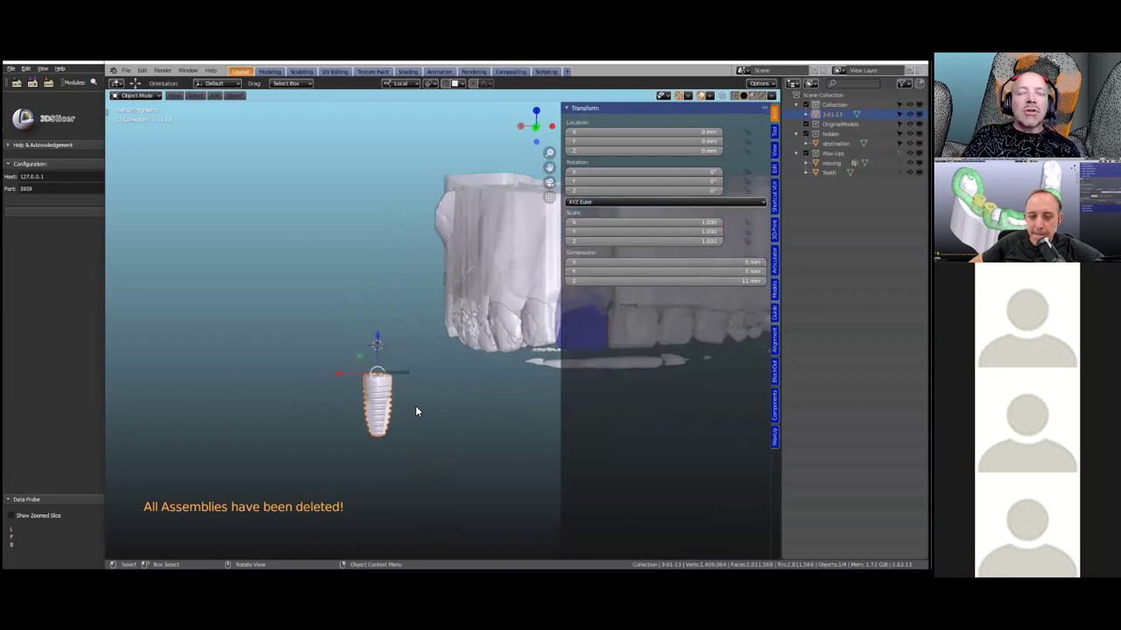
# Accept the appended 3-01-13 implant as your own planning implant so its sleeve, cylinder and zone are generated.
pyautogui.scroll(1, 415, 408)
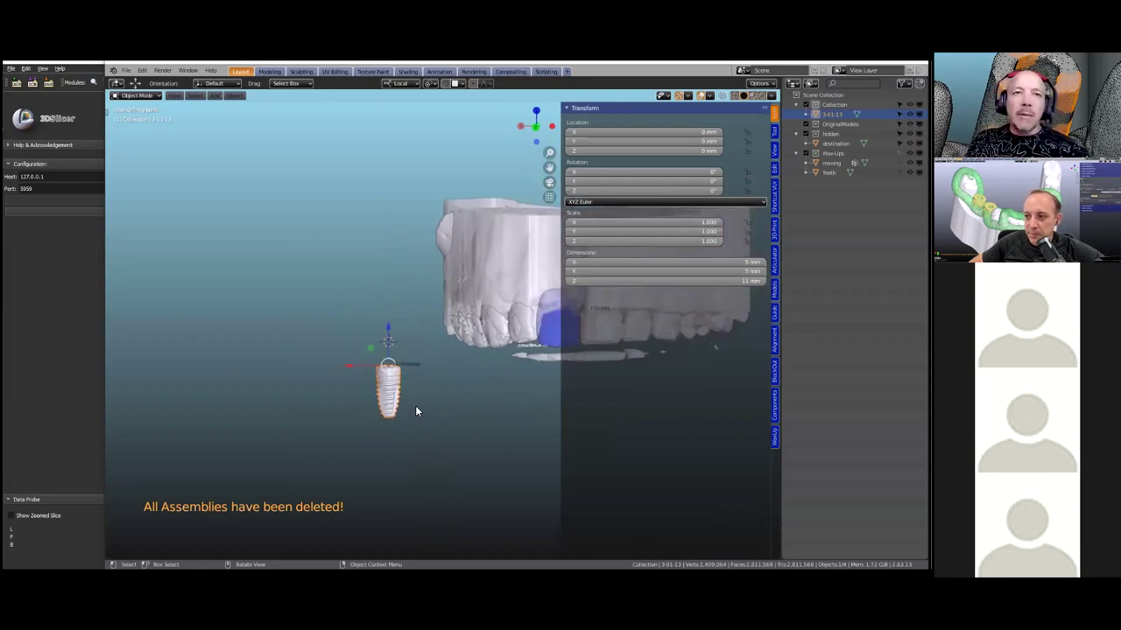
pyautogui.scroll(-1, 429, 410)
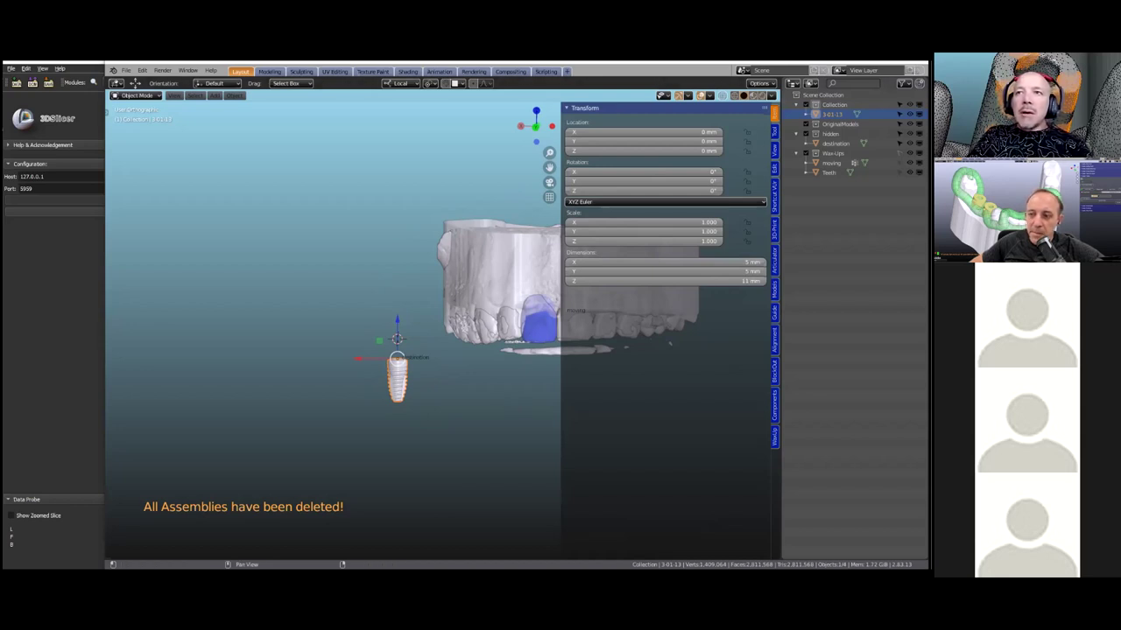
pyautogui.click(774, 313)
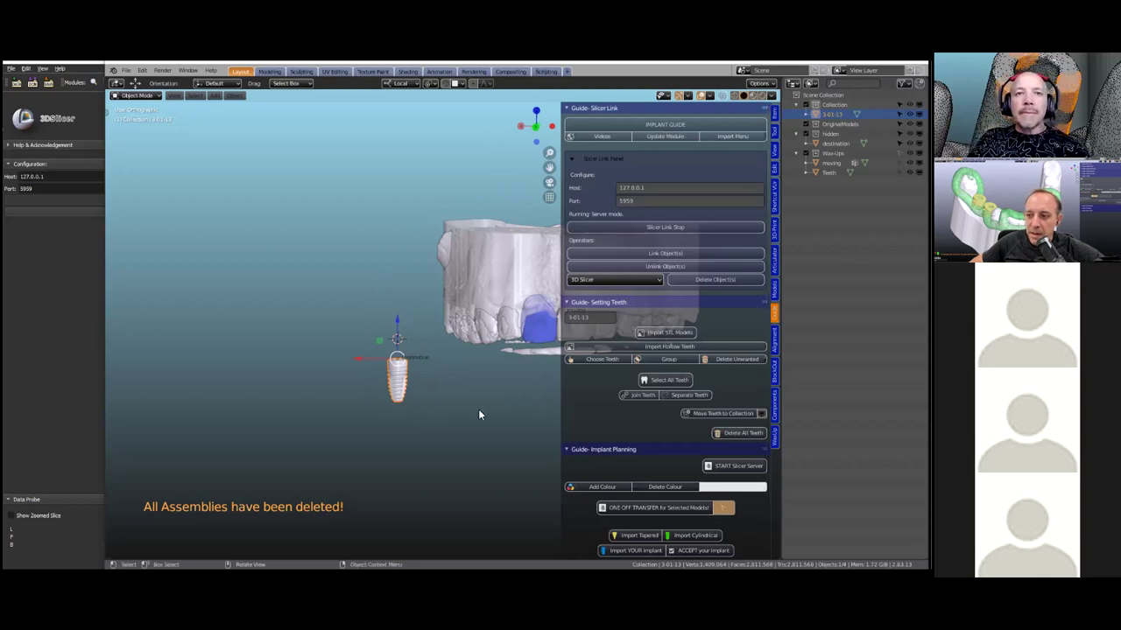
pyautogui.scroll(2, 476, 417)
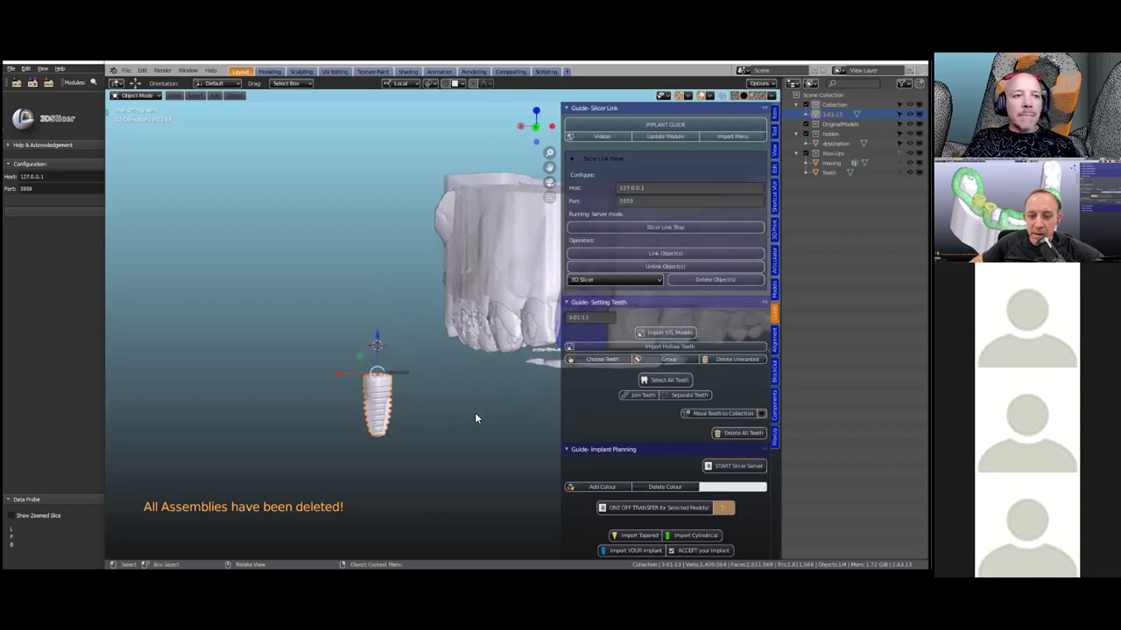
pyautogui.moveTo(468, 424); pyautogui.dragTo(485, 348, button='middle')
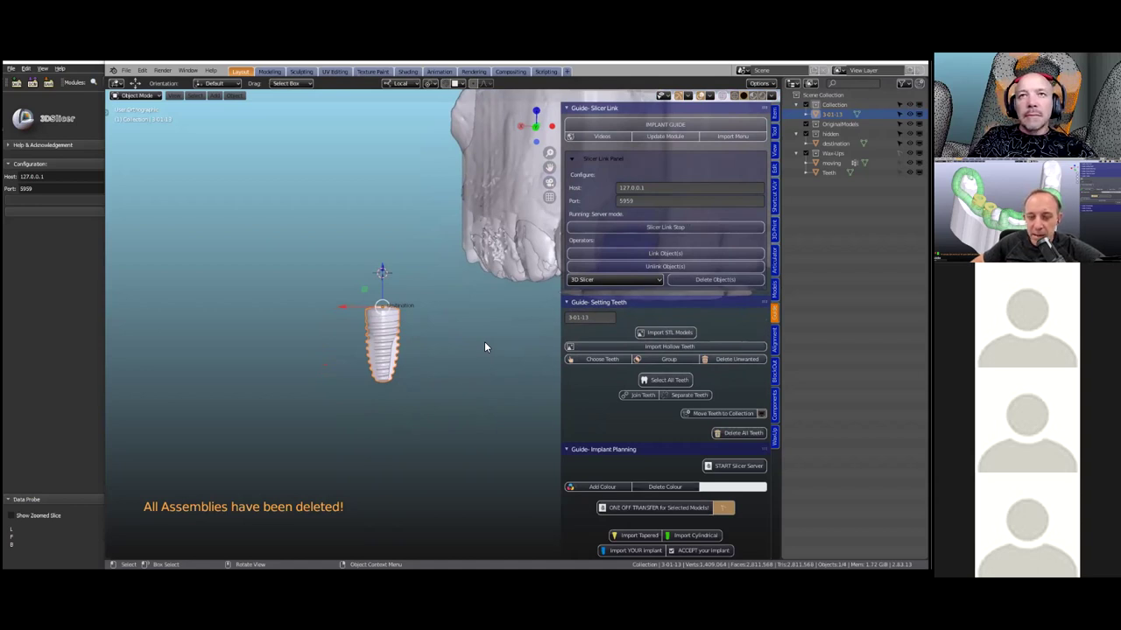
pyautogui.scroll(-1, 485, 343)
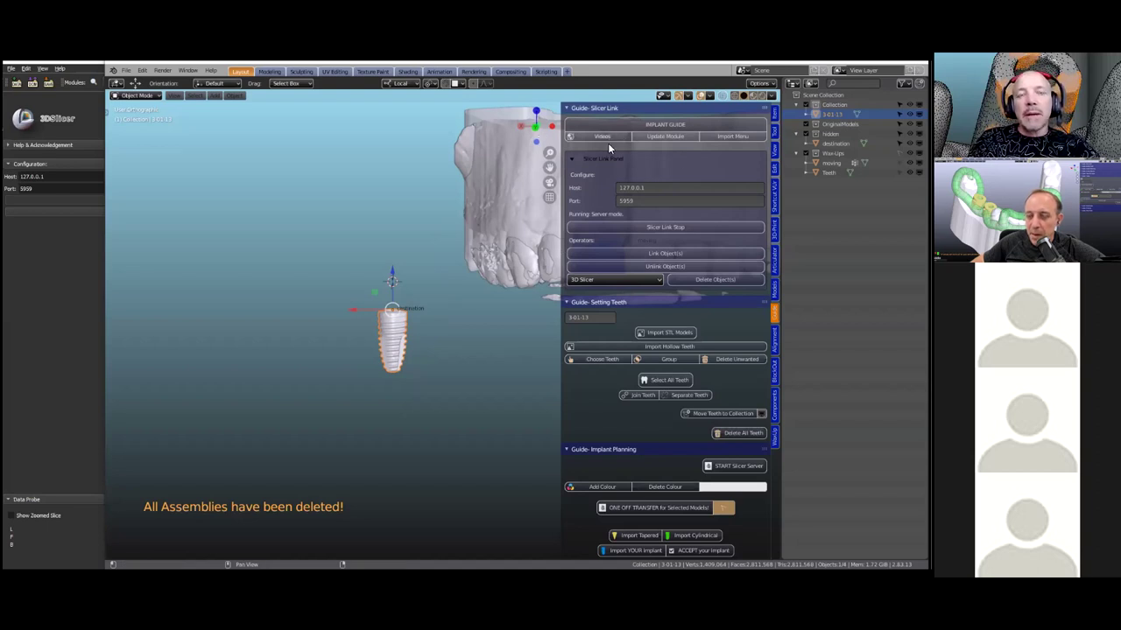
pyautogui.scroll(-1, 445, 388)
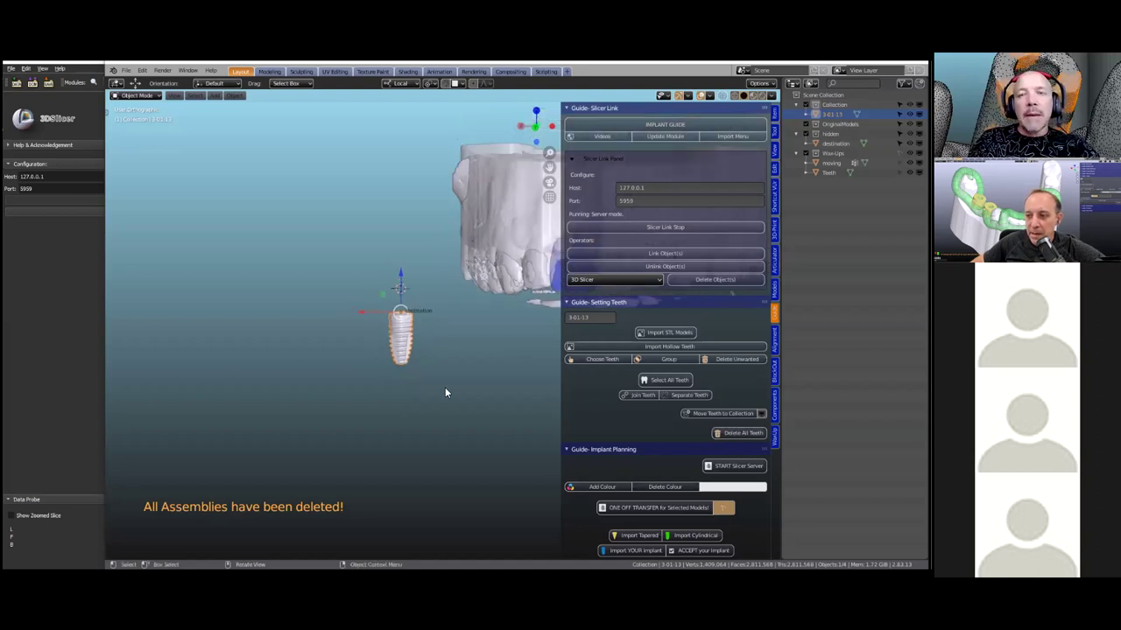
pyautogui.scroll(3, 445, 388)
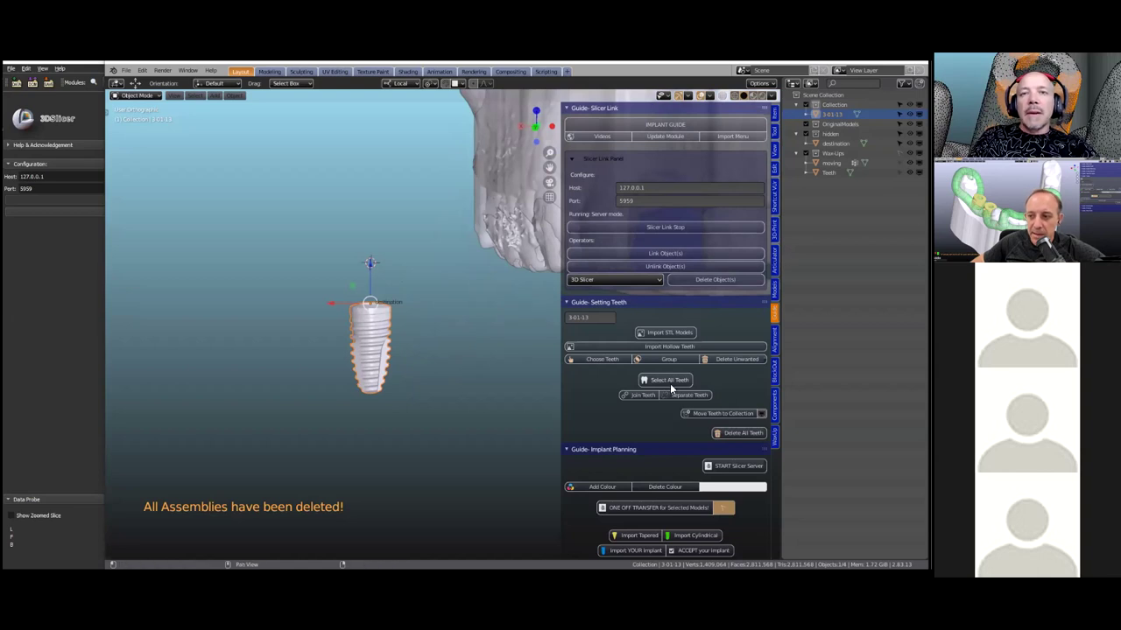
pyautogui.scroll(-4, 670, 388)
pyautogui.scroll(-2, 668, 406)
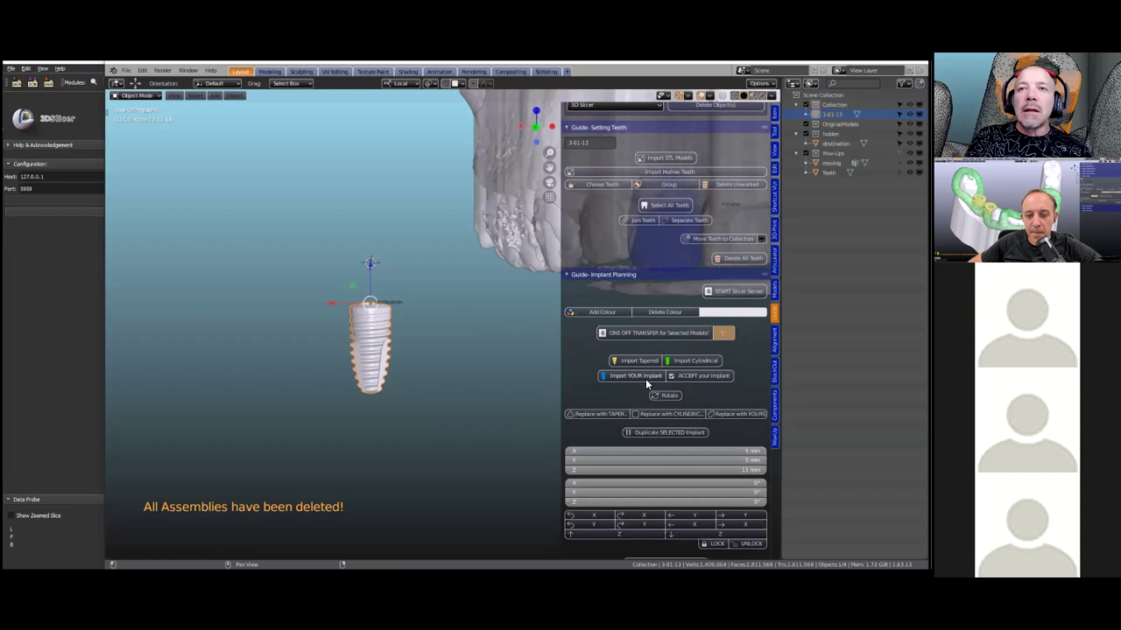
pyautogui.click(704, 378)
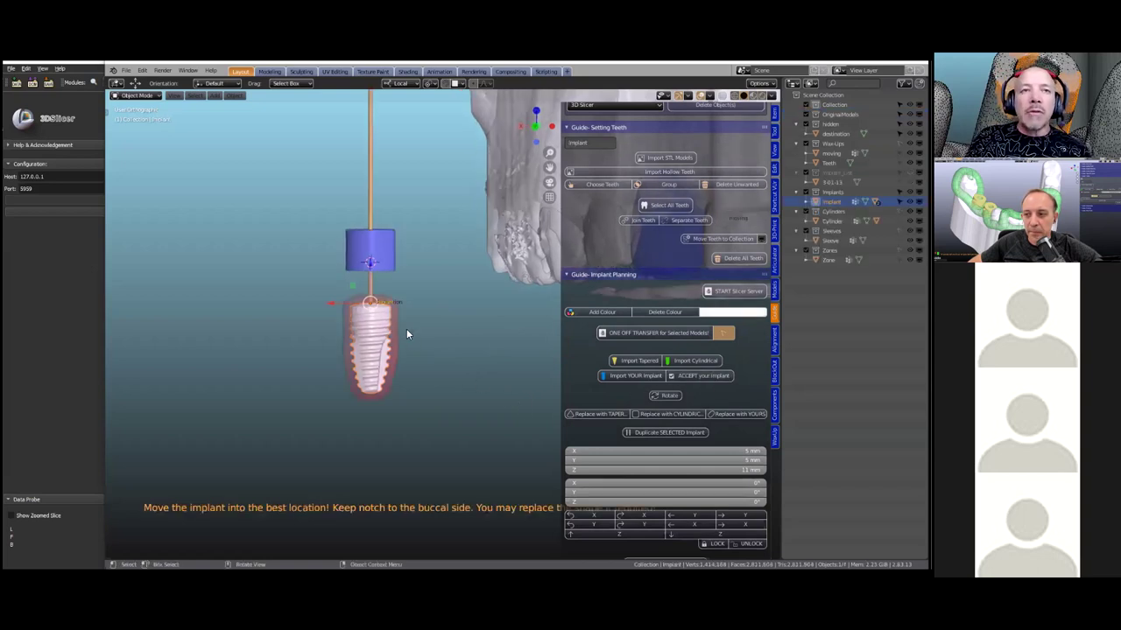
# Examine the generated implant assembly with its sleeve, cylinder and zone, and review the remaining implant planning tools.
pyautogui.scroll(3, 406, 328)
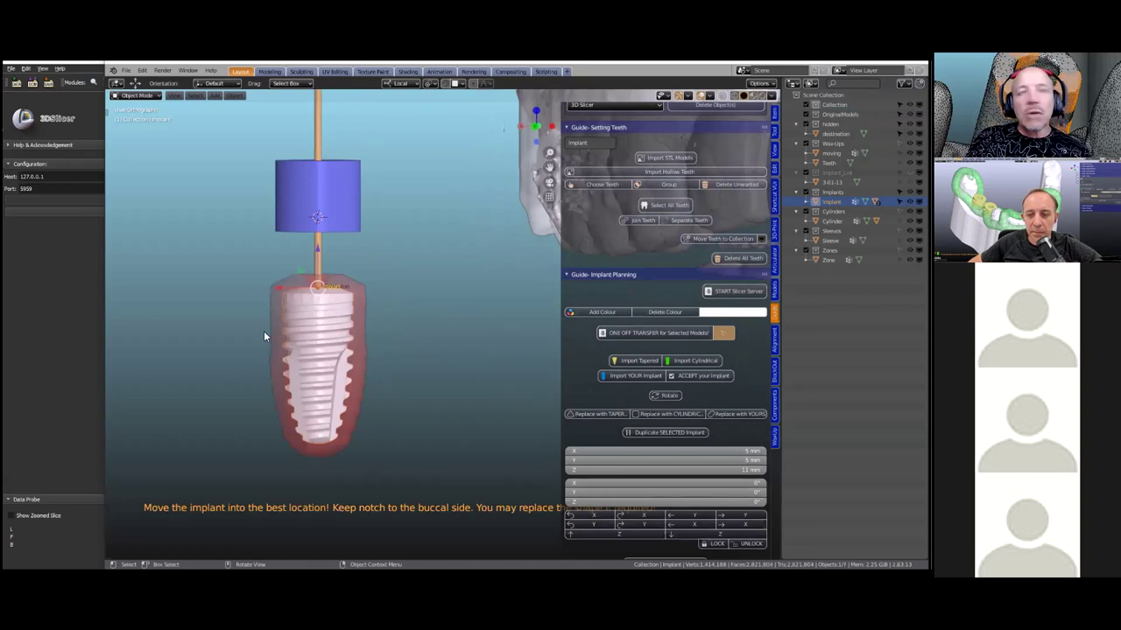
pyautogui.scroll(-2, 374, 360)
pyautogui.moveTo(560, 345); pyautogui.dragTo(501, 345)
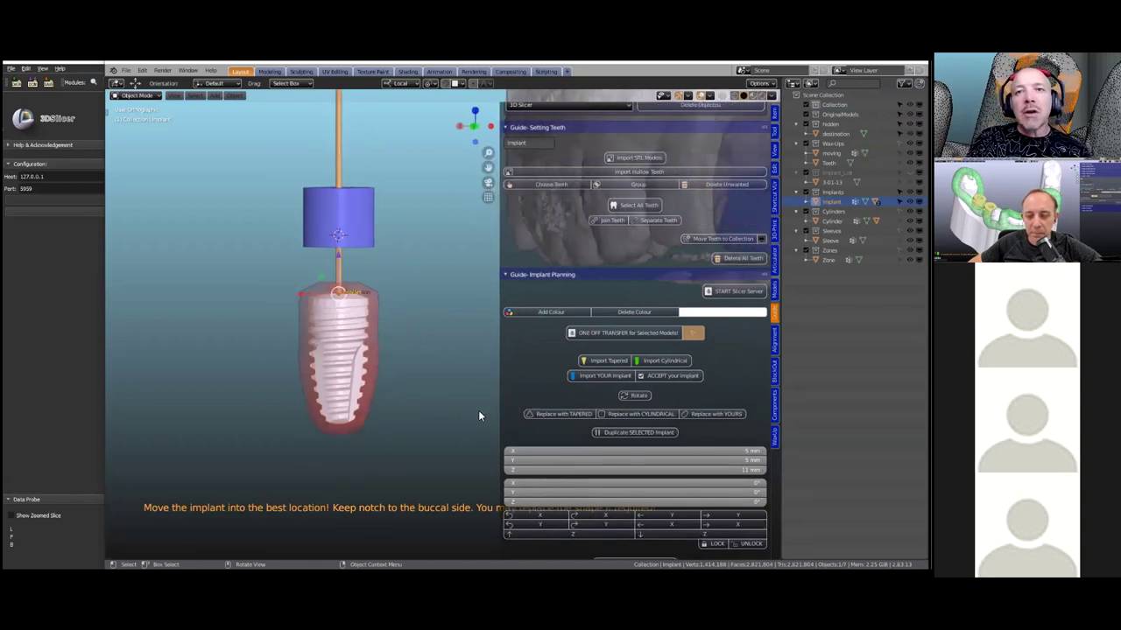
pyautogui.scroll(-6, 548, 382)
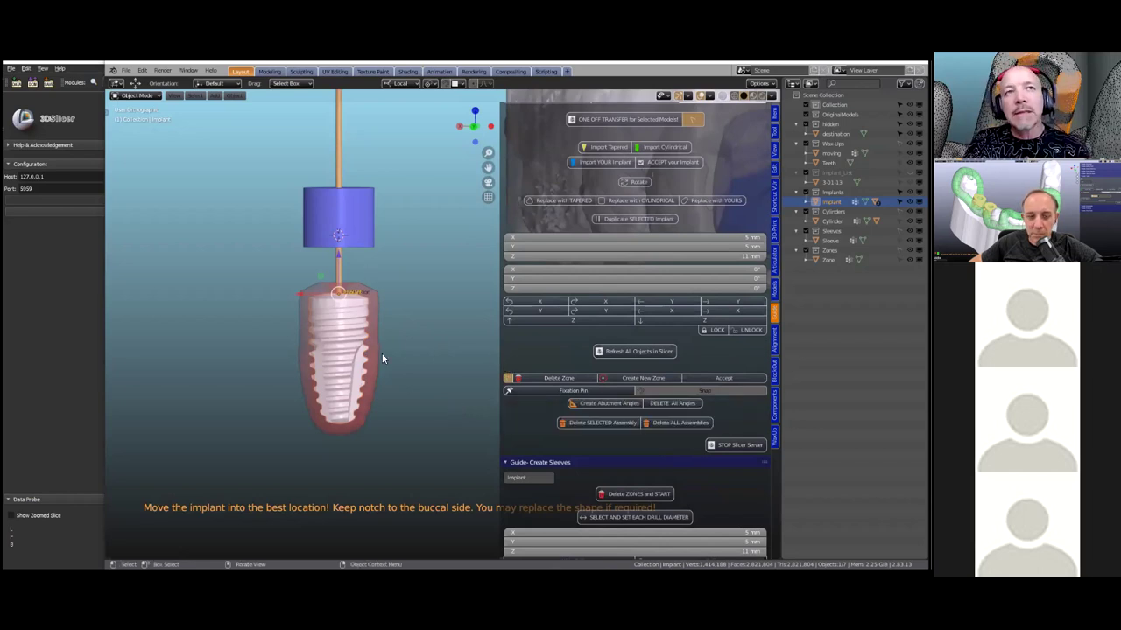
pyautogui.scroll(-2, 403, 350)
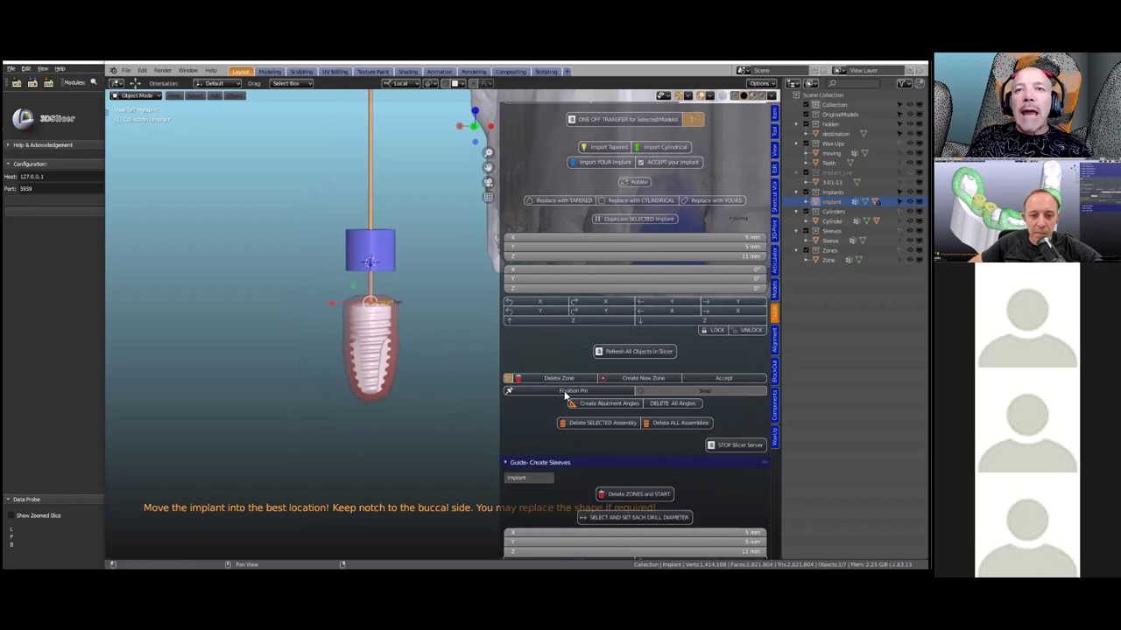
pyautogui.moveTo(500, 334); pyautogui.dragTo(615, 333)
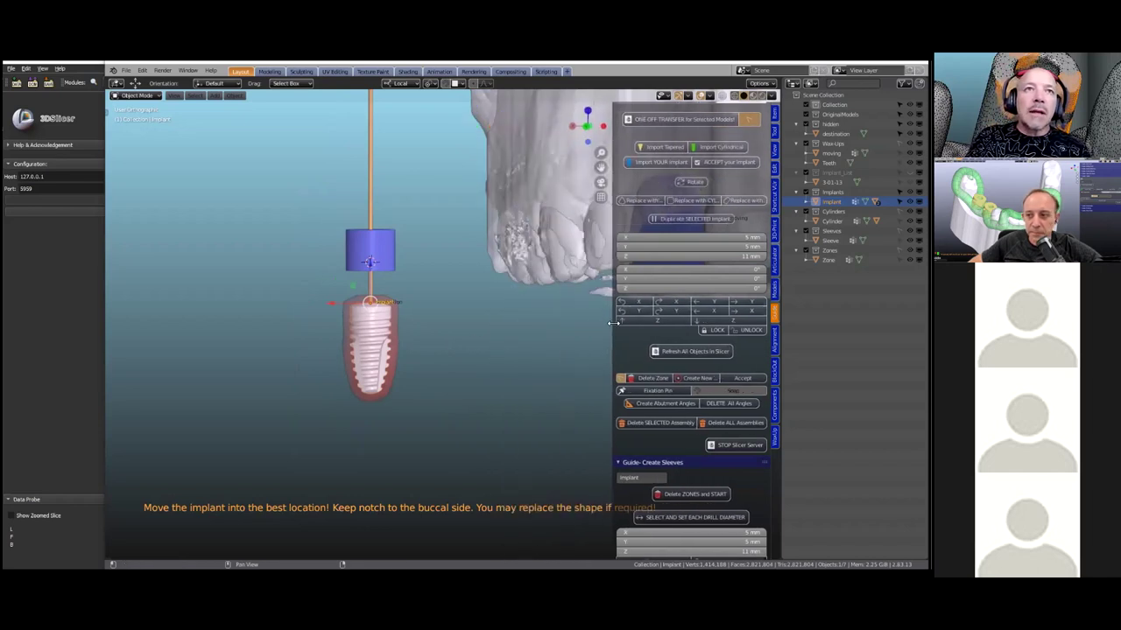
pyautogui.moveTo(572, 332); pyautogui.dragTo(686, 353, button='middle')
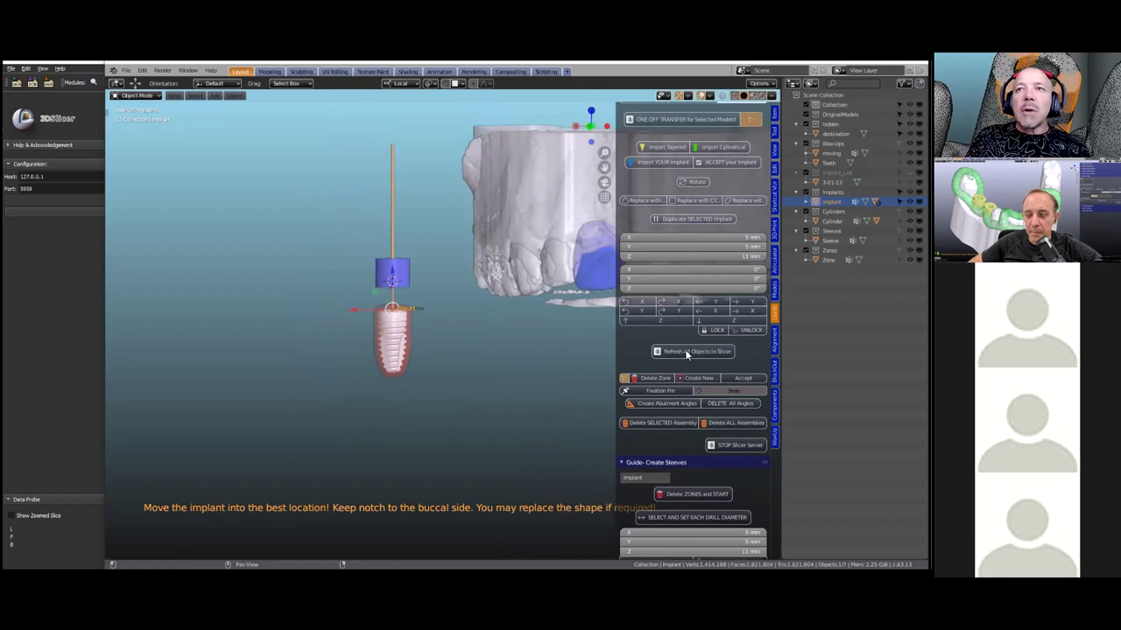
# Flip the implant assembly 180° for the upper jaw using the implant planning Rotate function.
pyautogui.scroll(2, 679, 253)
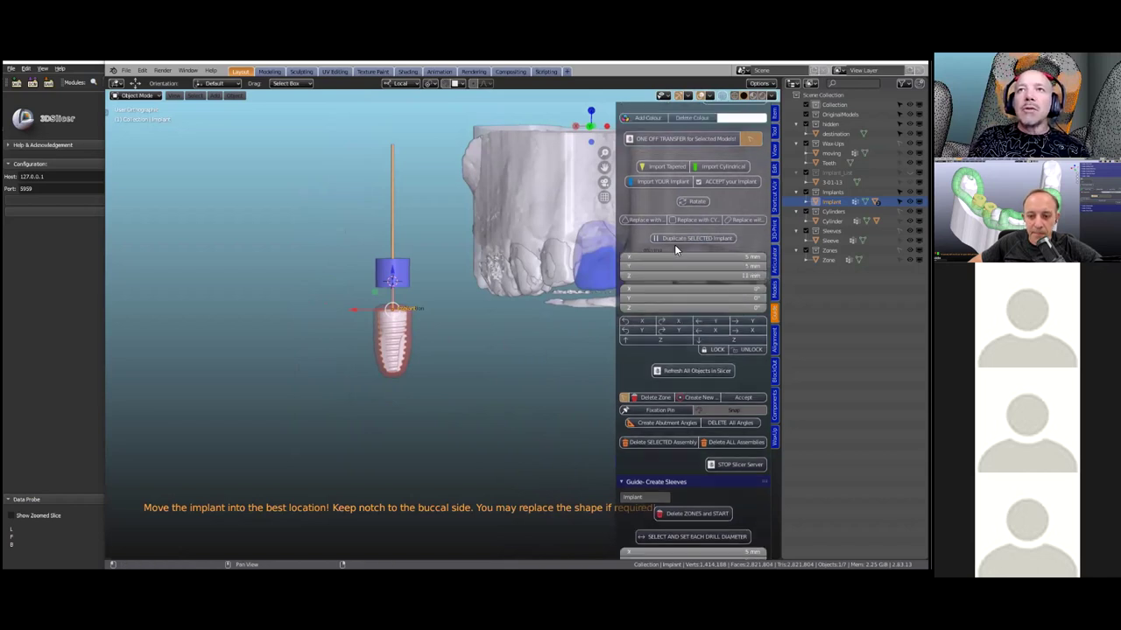
pyautogui.click(685, 223)
pyautogui.moveTo(489, 344); pyautogui.dragTo(492, 386, button='middle')
# Inspect the flipped assembly from above and at an angle to check the sleeve's notch and the implant's orientation.
pyautogui.scroll(6, 418, 356)
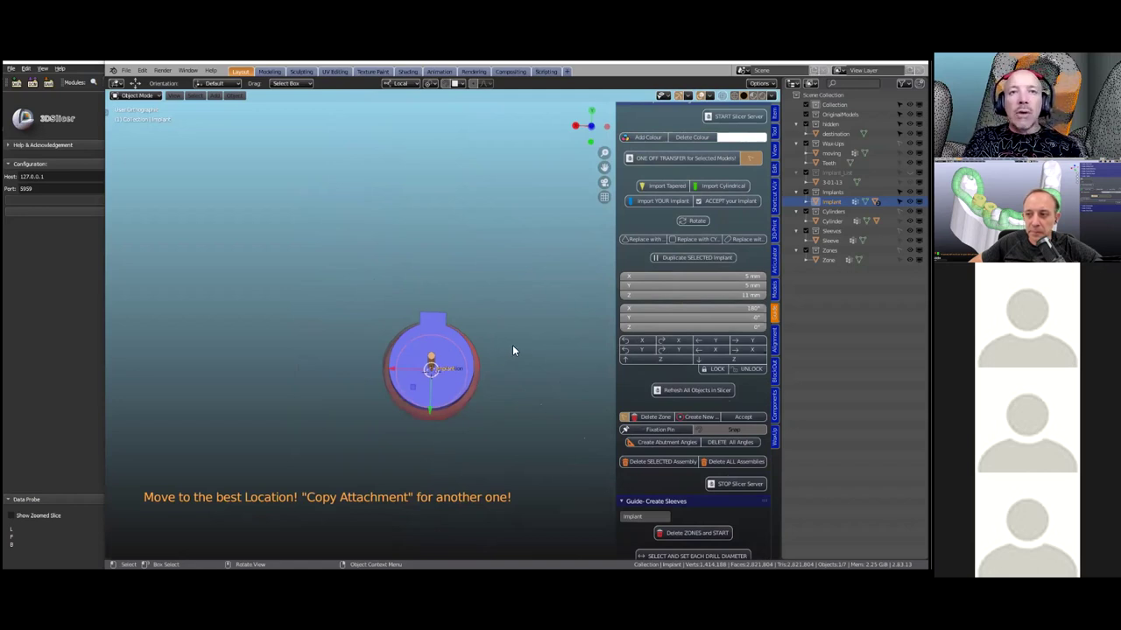
pyautogui.scroll(-1, 429, 353)
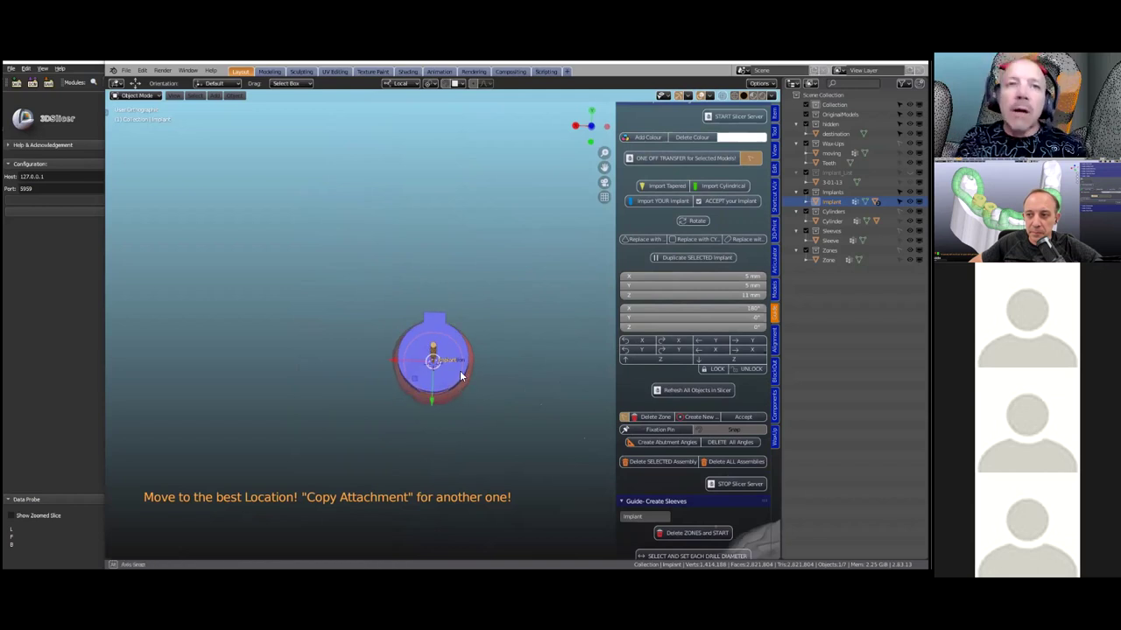
pyautogui.moveTo(459, 370); pyautogui.dragTo(461, 339, button='middle')
pyautogui.click(417, 183)
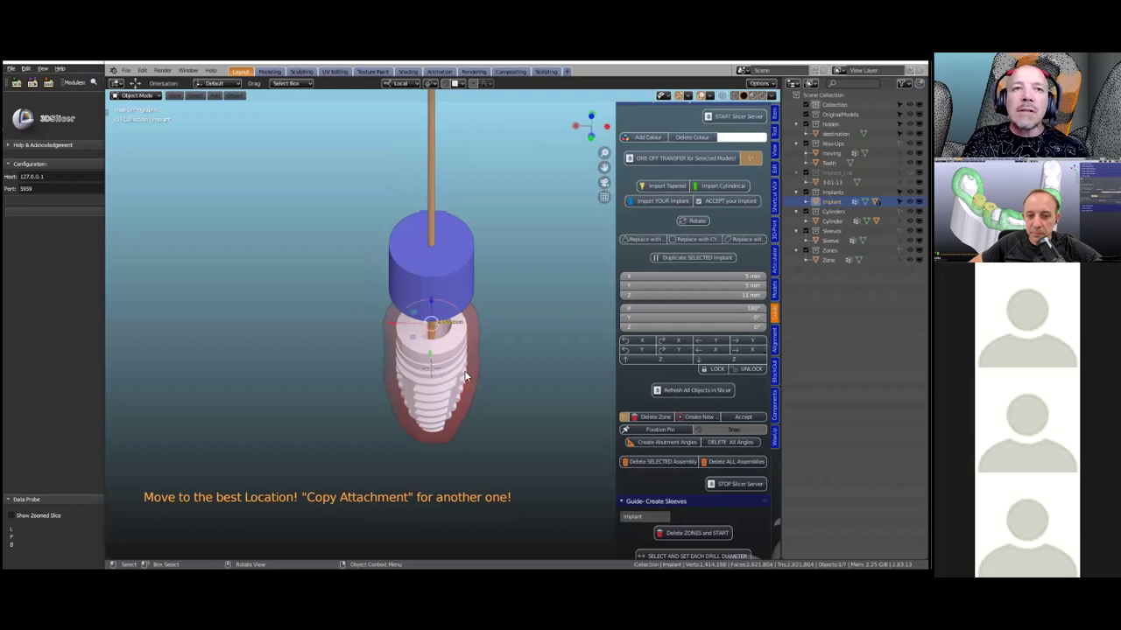
pyautogui.click(460, 300)
pyautogui.moveTo(459, 300)
pyautogui.mouseDown(button='middle')
pyautogui.moveTo(460, 289)
pyautogui.moveTo(460, 398)
pyautogui.moveTo(453, 314)
pyautogui.mouseUp(button='middle')
pyautogui.click(453, 314)
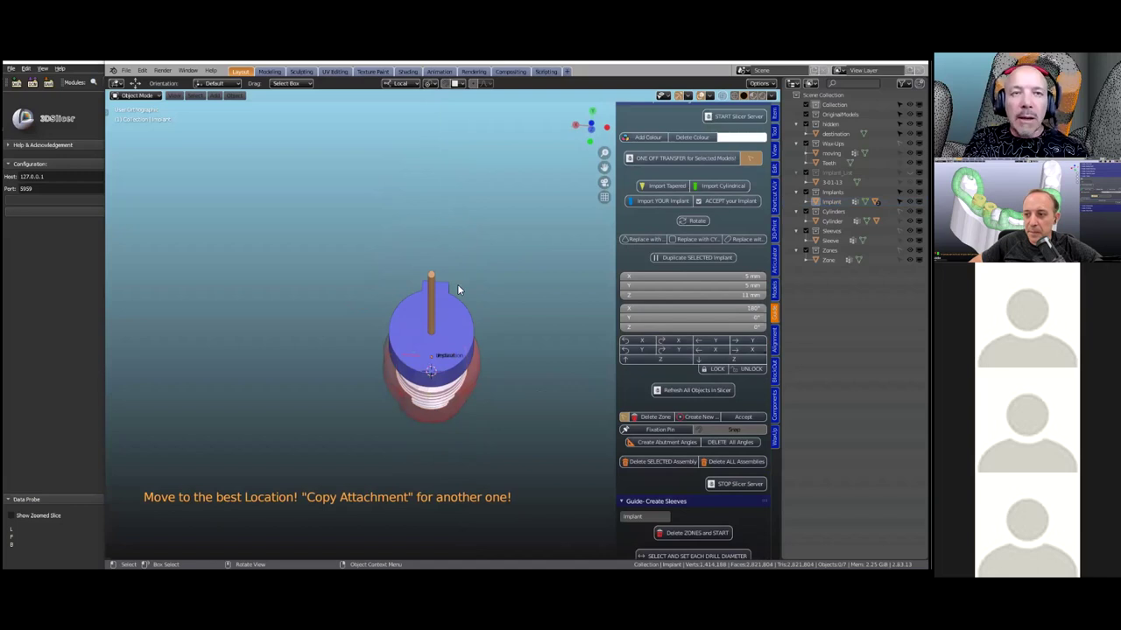
pyautogui.moveTo(450, 359)
pyautogui.mouseDown(button='middle')
pyautogui.moveTo(446, 315)
pyautogui.moveTo(445, 361)
pyautogui.mouseUp(button='middle')
pyautogui.click(445, 361)
pyautogui.scroll(4, 388, 362)
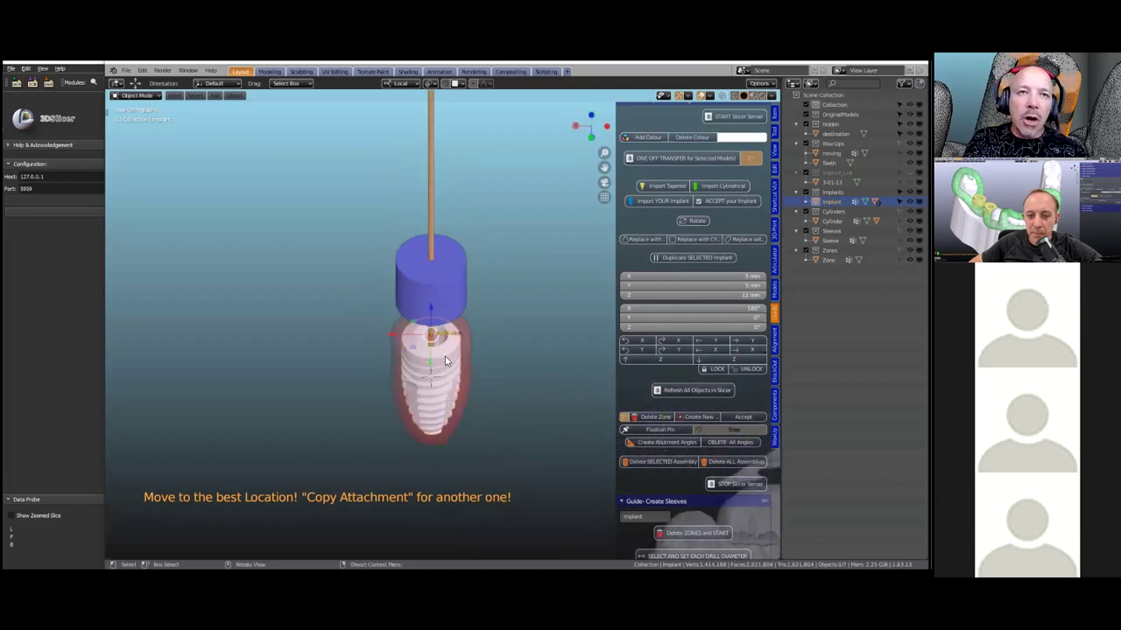
pyautogui.scroll(-4, 389, 362)
# Move the implant assembly in the occlusal view onto the blue virtual tooth in the upper-jaw gap.
pyautogui.moveTo(464, 331); pyautogui.dragTo(337, 348, button='middle')
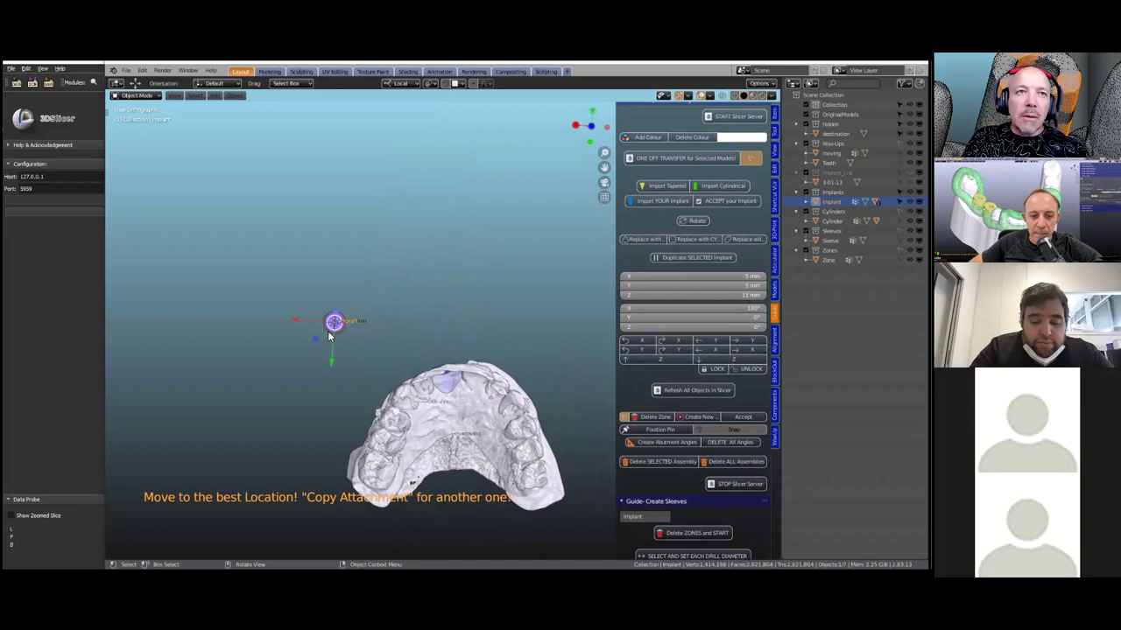
pyautogui.press('g')
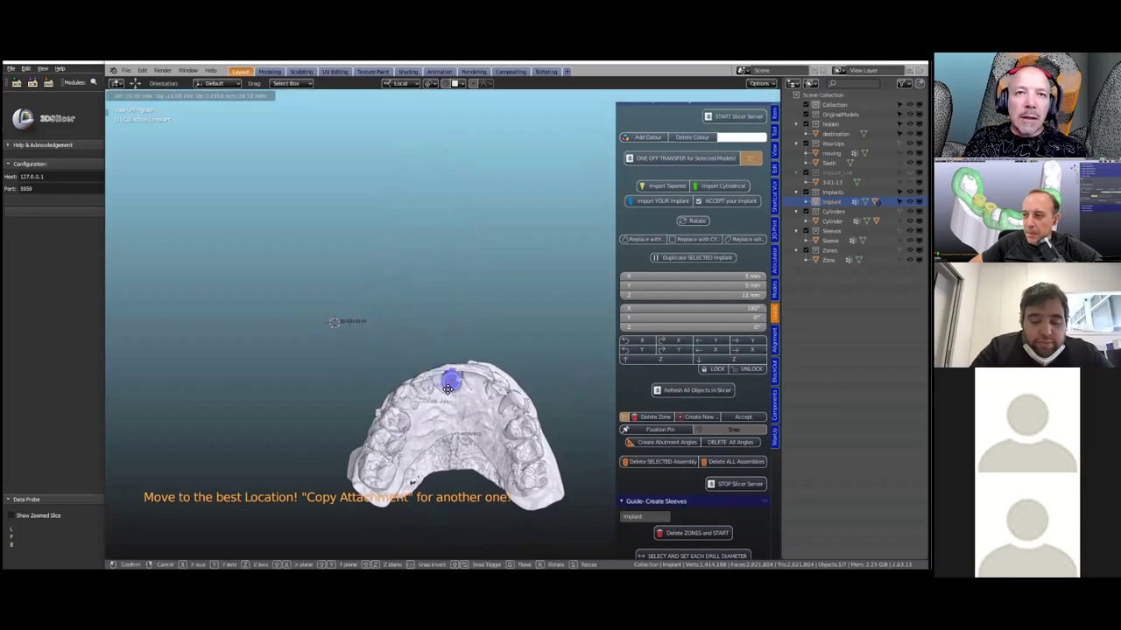
pyautogui.click(447, 387)
pyautogui.scroll(5, 463, 411)
pyautogui.keyDown('shift'); pyautogui.moveTo(515, 486); pyautogui.dragTo(463, 367, button='middle'); pyautogui.keyUp('shift')
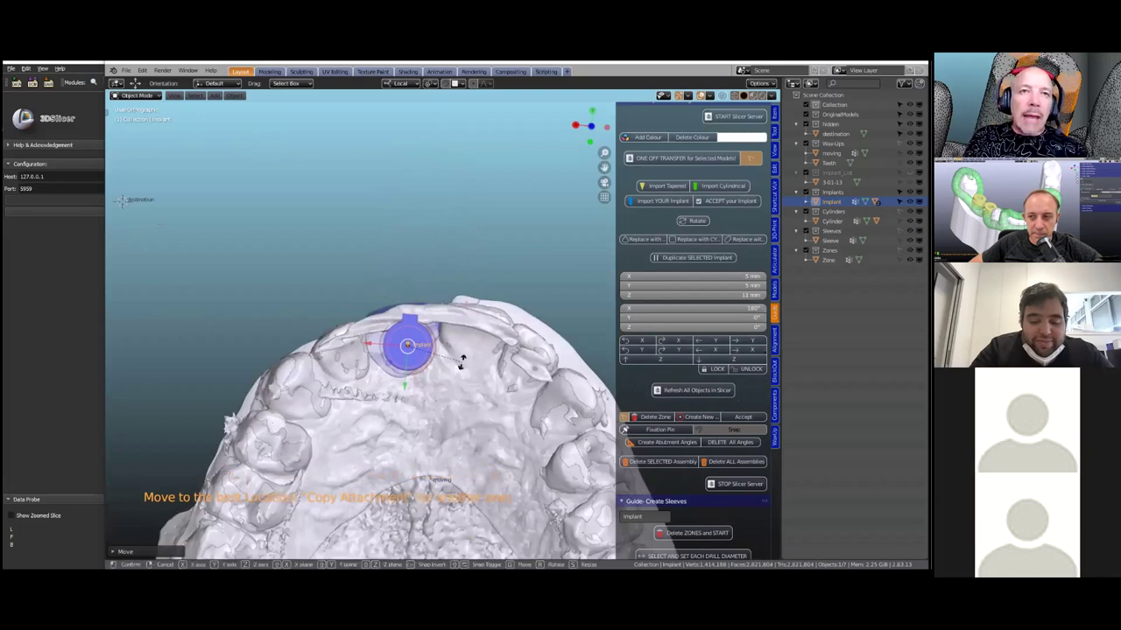
# Rotate the implant assembly about -12° around its Z axis, centring it on the virtual tooth with the notch facing buccally.
pyautogui.press('r')
pyautogui.click(454, 350)
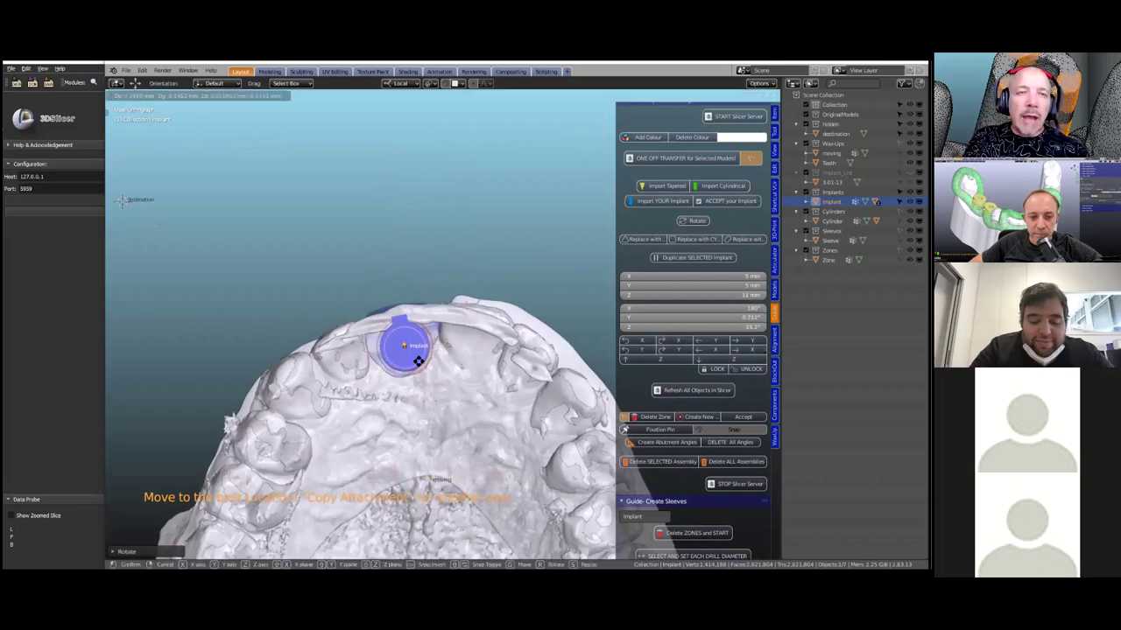
pyautogui.press('r')
pyautogui.click(460, 329)
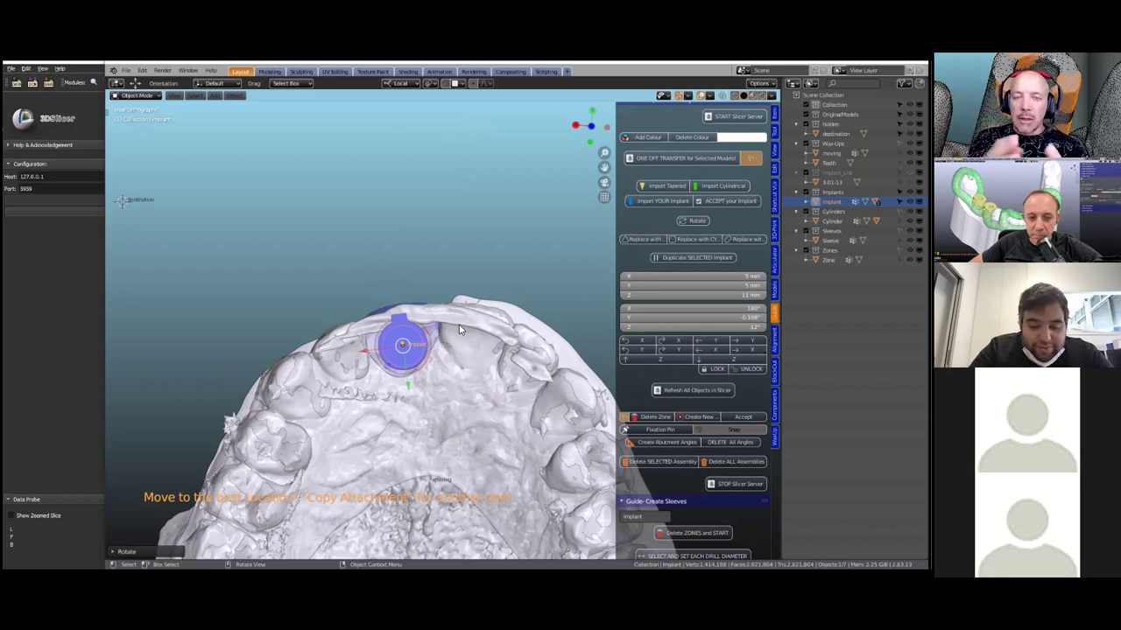
# Move the implant assembly along its Z axis into the jaw until the implant sits beyond the virtual tooth's neck.
pyautogui.moveTo(461, 331); pyautogui.dragTo(417, 267, button='middle')
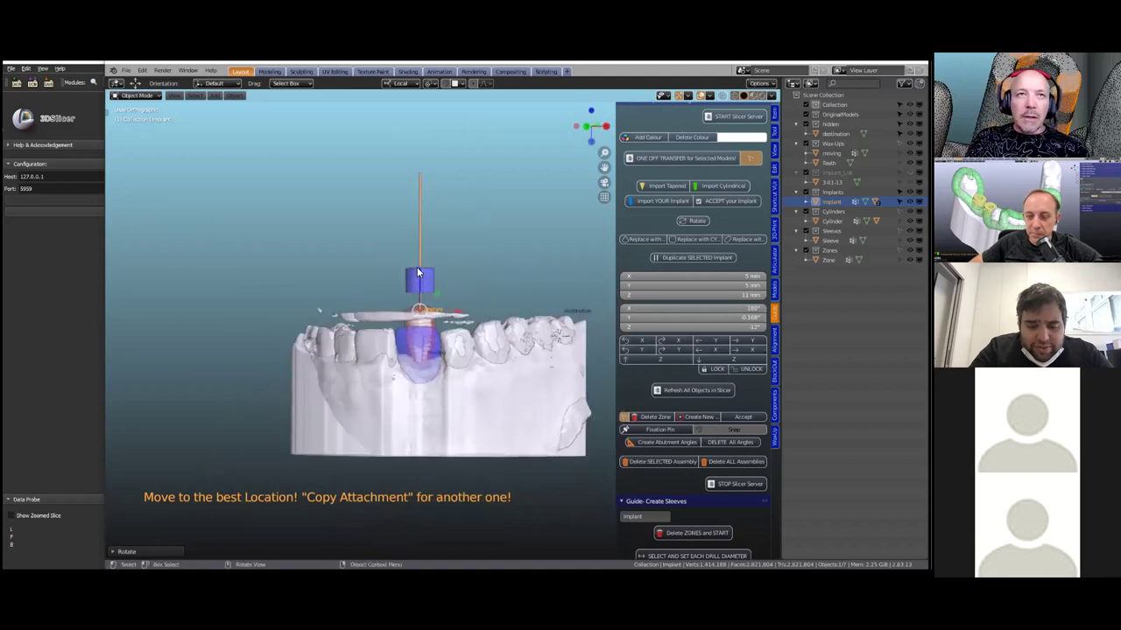
pyautogui.press('g')
pyautogui.press('z')
pyautogui.click(423, 341)
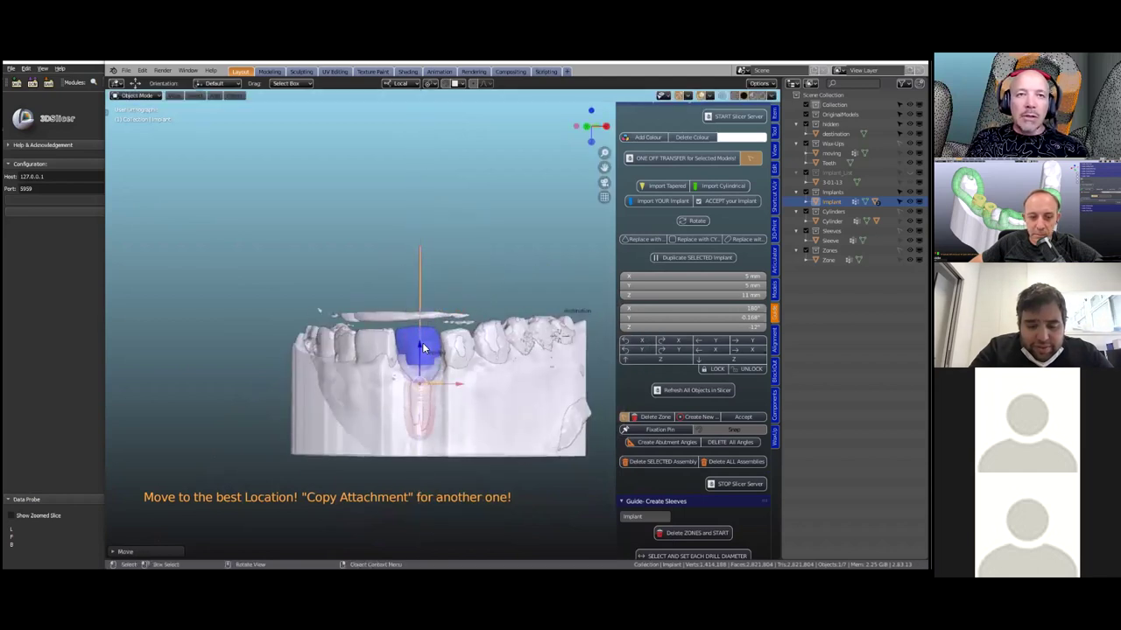
# Clip the view to a narrow vertical slice through the implant axis and turn it to show the side cross-section.
pyautogui.scroll(3, 426, 360)
pyautogui.scroll(1, 430, 361)
pyautogui.moveTo(431, 374); pyautogui.dragTo(447, 343, button='middle')
pyautogui.scroll(-4, 438, 385)
pyautogui.scroll(2, 444, 340)
pyautogui.hotkey('alt', 'b')
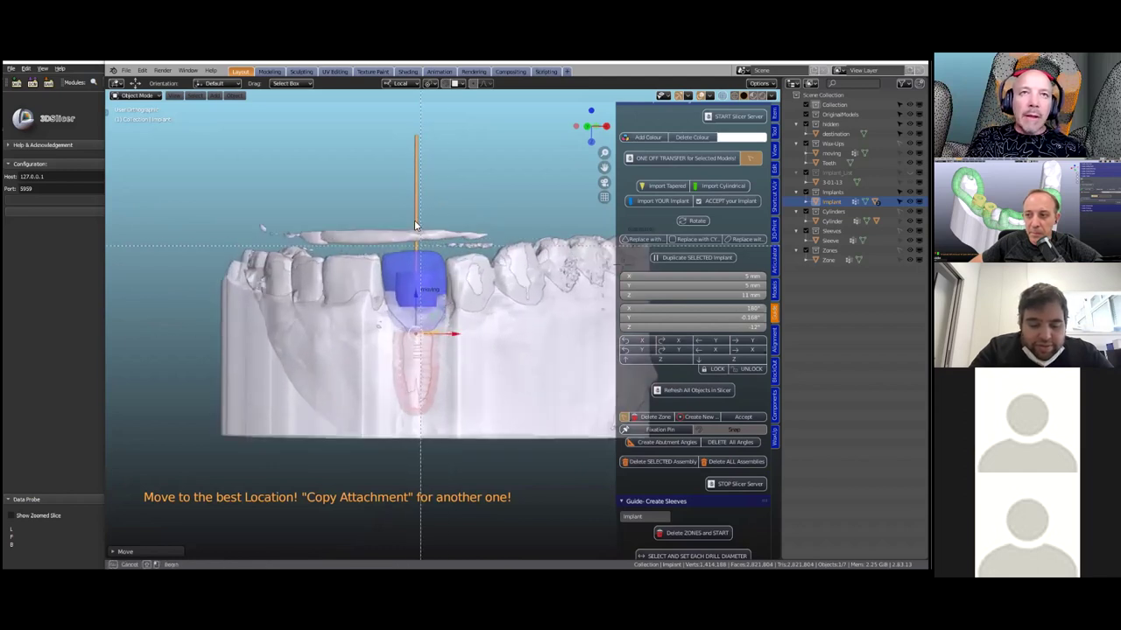
pyautogui.moveTo(415, 221); pyautogui.dragTo(424, 486)
pyautogui.moveTo(439, 433); pyautogui.dragTo(326, 433, button='middle')
pyautogui.scroll(2, 390, 447)
pyautogui.moveTo(391, 444); pyautogui.dragTo(491, 243, button='middle')
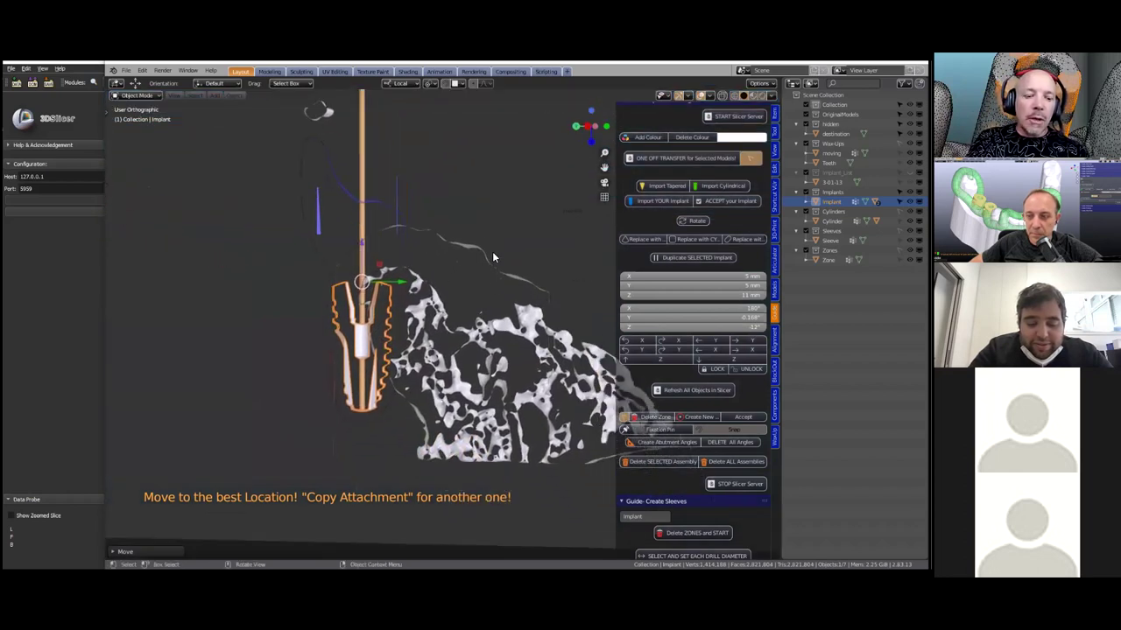
# Tilt the implant assembly in the cross-section to an X rotation of about 210° and move it into the jawbone.
pyautogui.press('r')
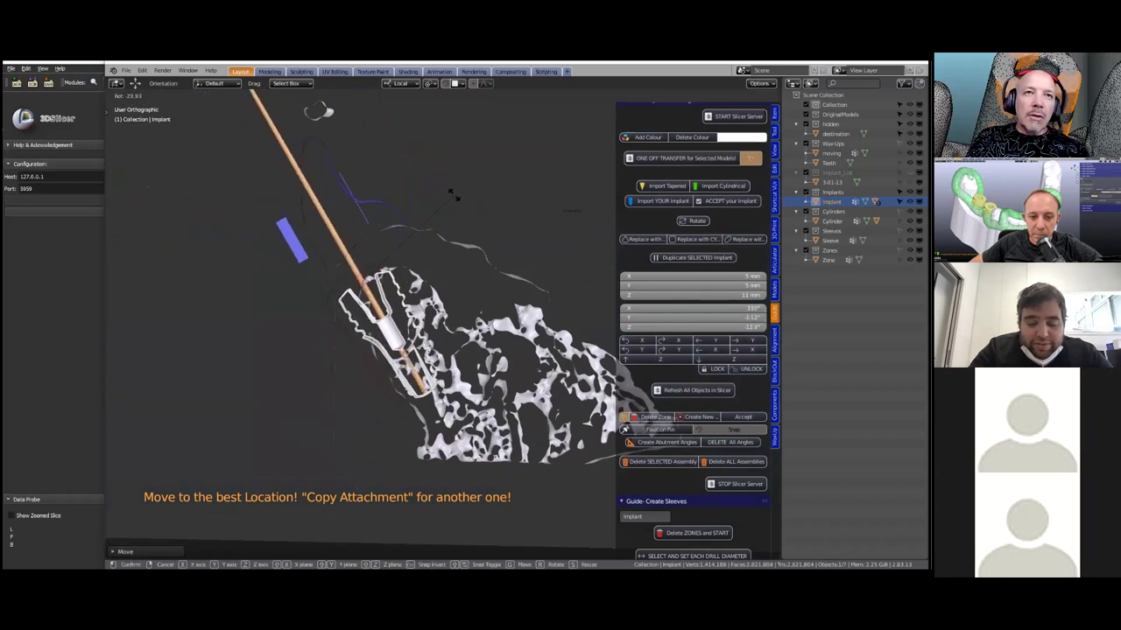
pyautogui.click(452, 194)
pyautogui.press('g')
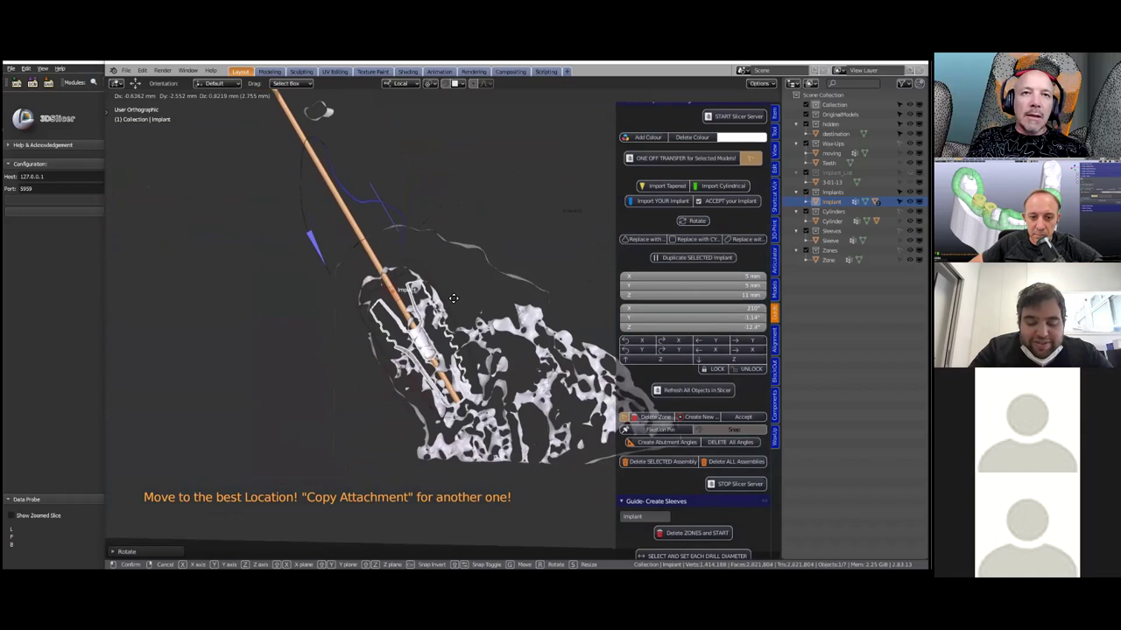
pyautogui.click(452, 301)
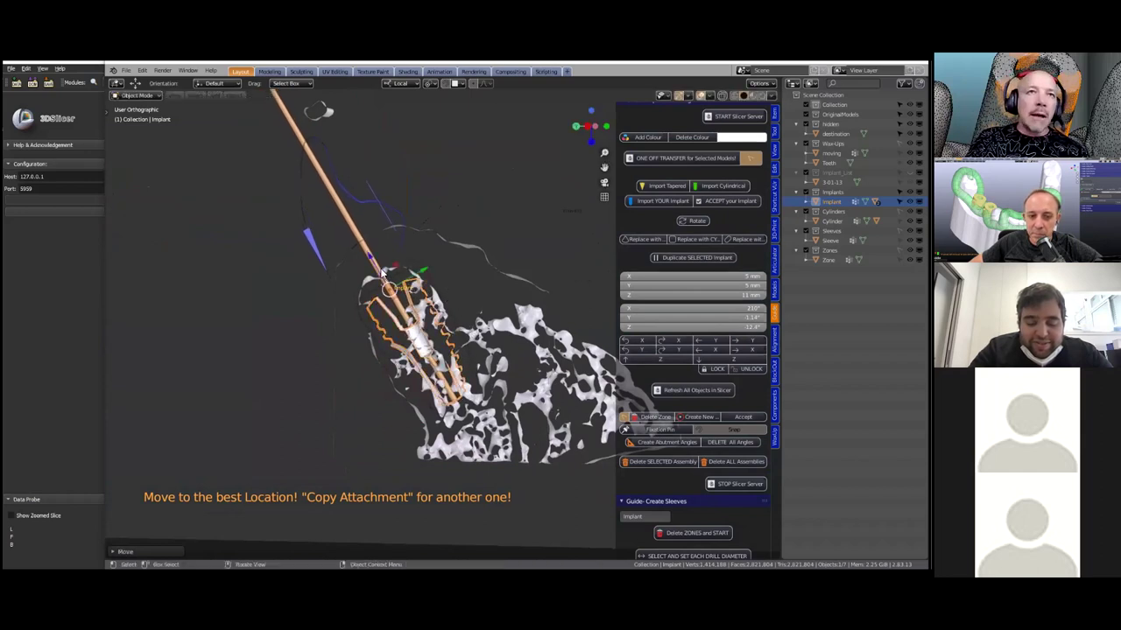
# Fine-tune the implant's depth and lateral position along its local axes to centre it within the bone cross-section.
pyautogui.press('g')
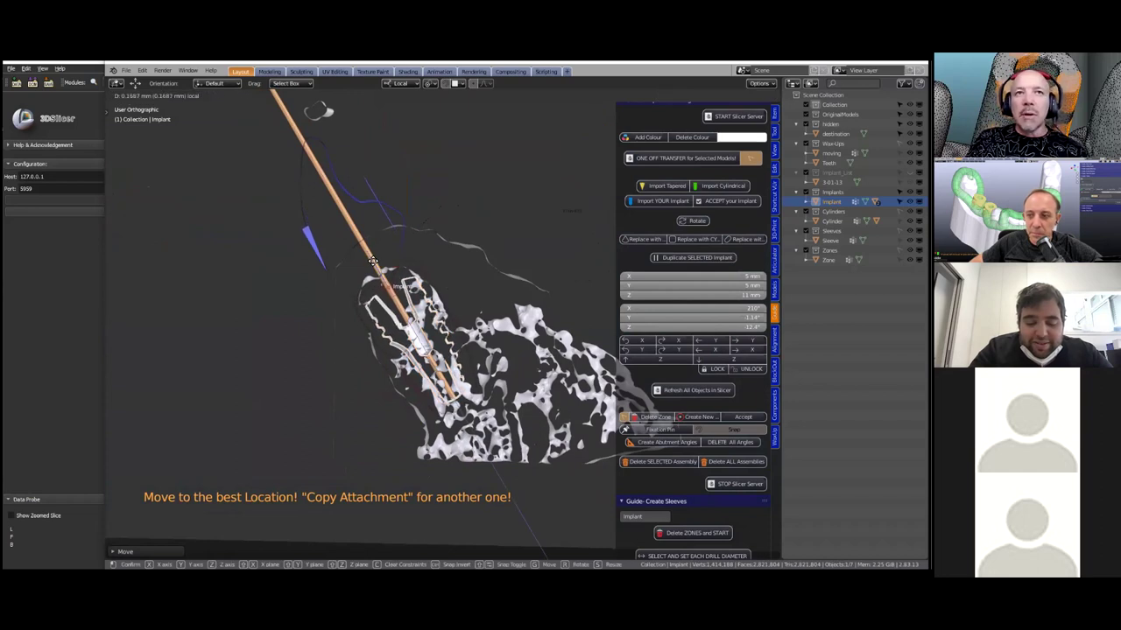
pyautogui.click(438, 313)
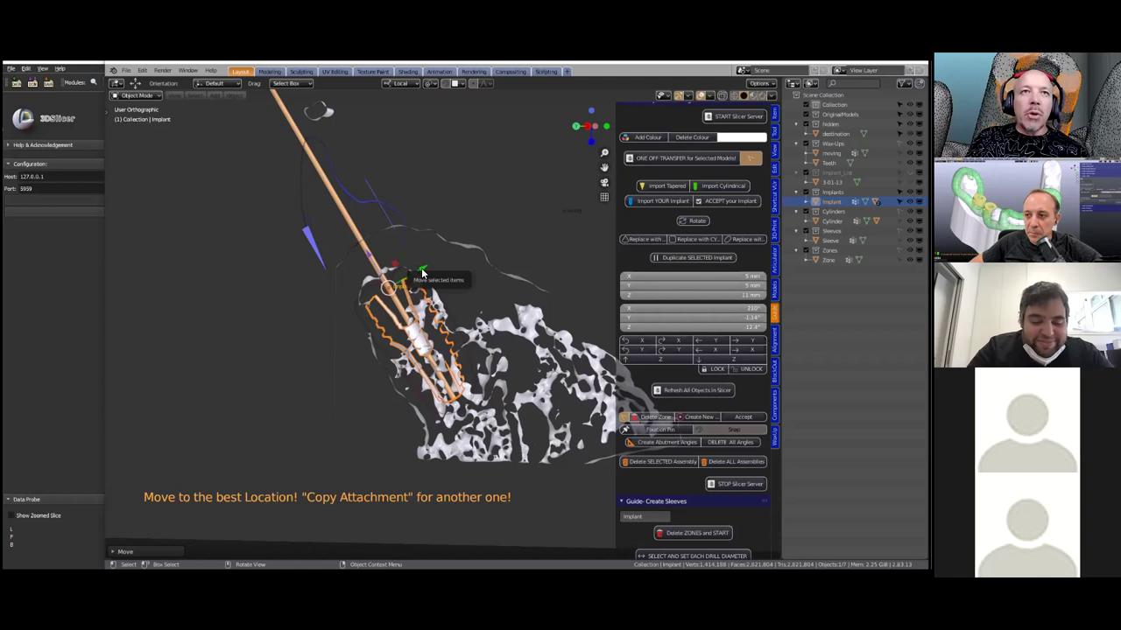
pyautogui.moveTo(418, 274); pyautogui.dragTo(424, 270)
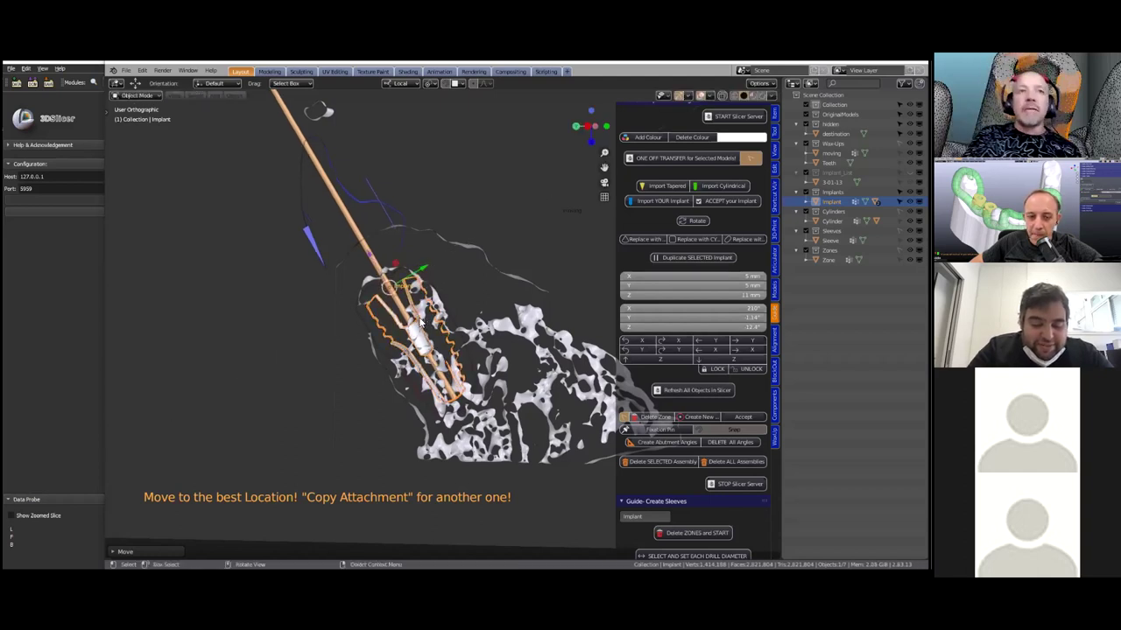
pyautogui.press('g')
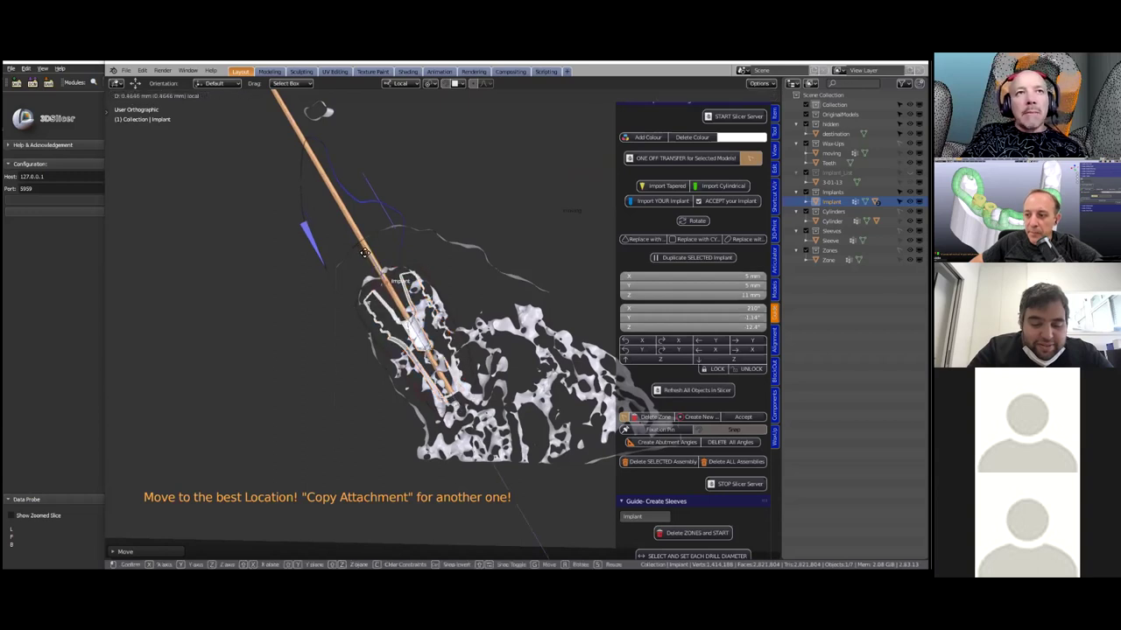
pyautogui.moveTo(366, 254); pyautogui.dragTo(420, 267)
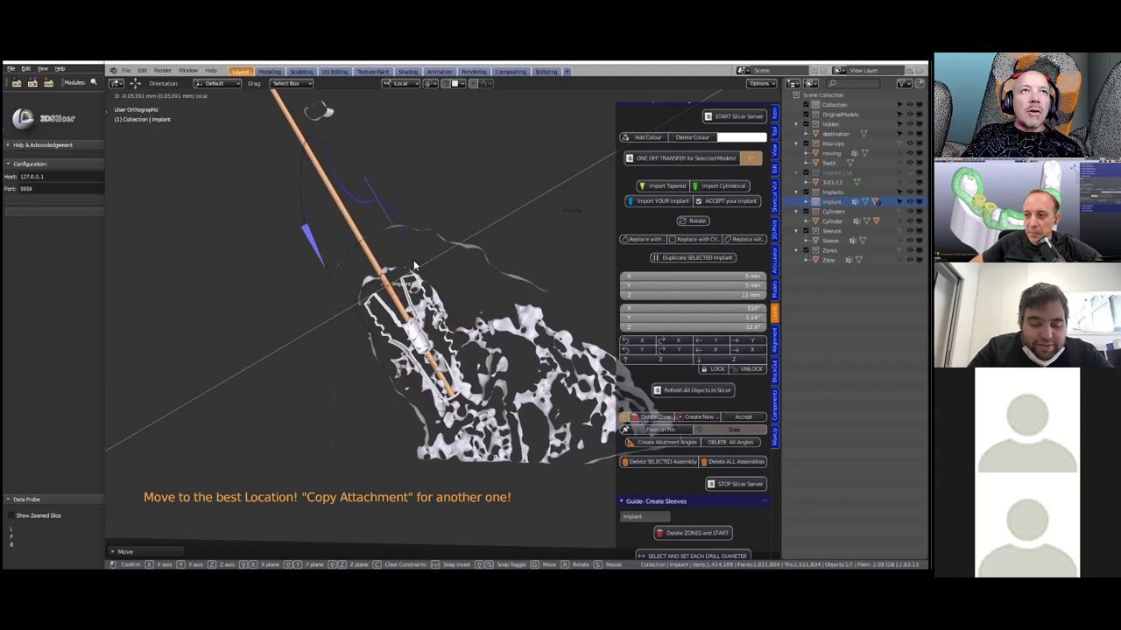
pyautogui.click(419, 268)
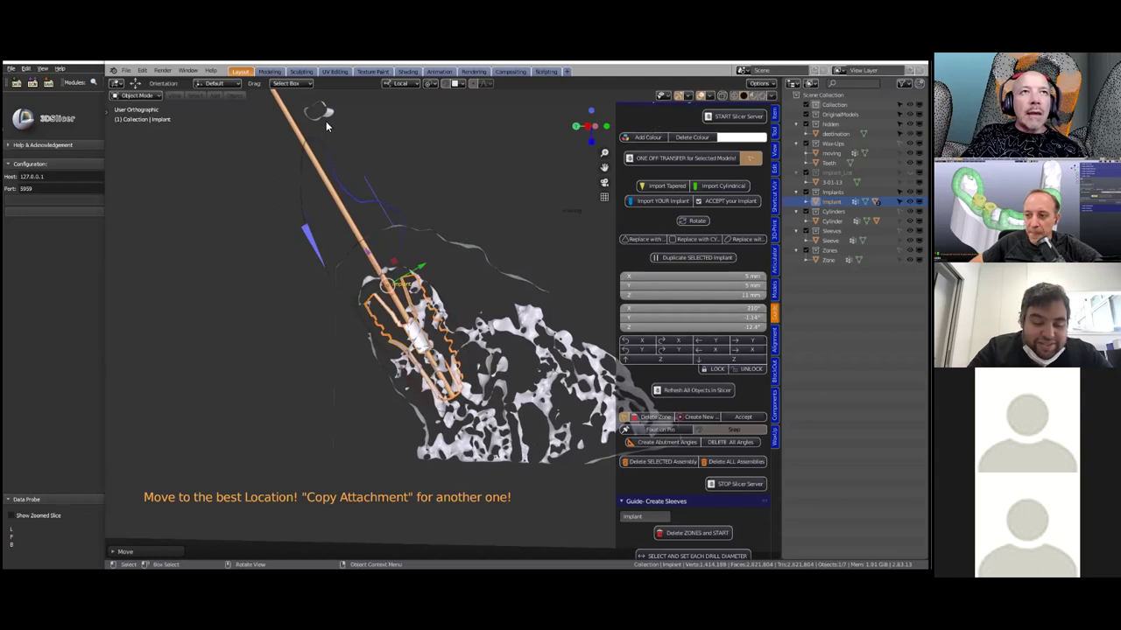
# Remove the slice clipping to show the full jaw model, and widen the 3D Slicer window beside it.
pyautogui.moveTo(299, 180); pyautogui.dragTo(348, 175, button='middle')
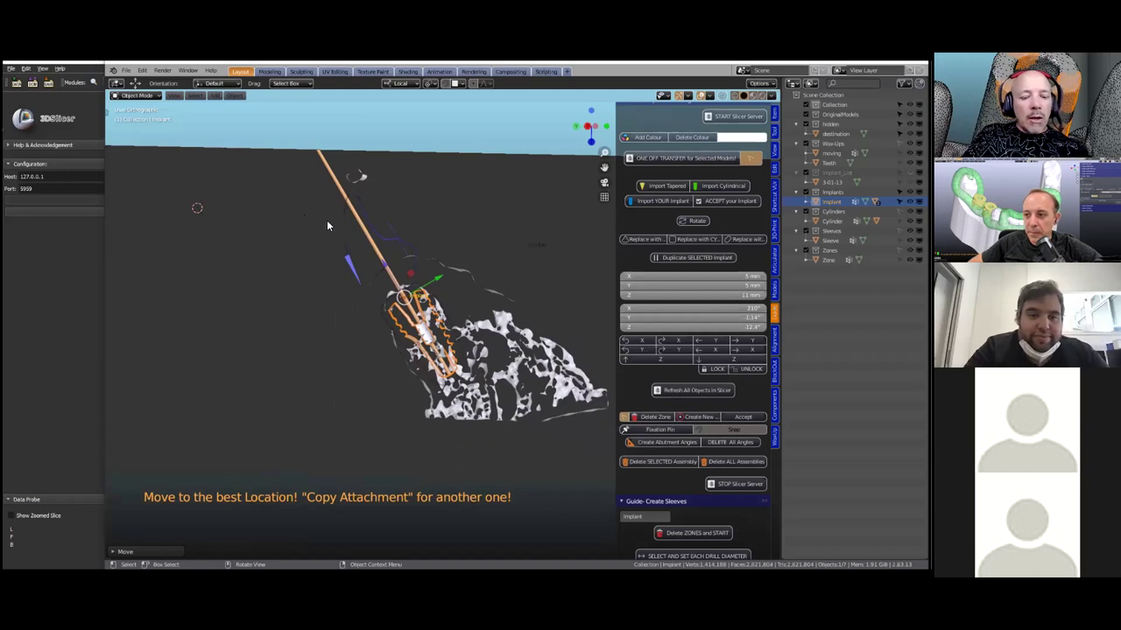
pyautogui.hotkey('alt', 'b')
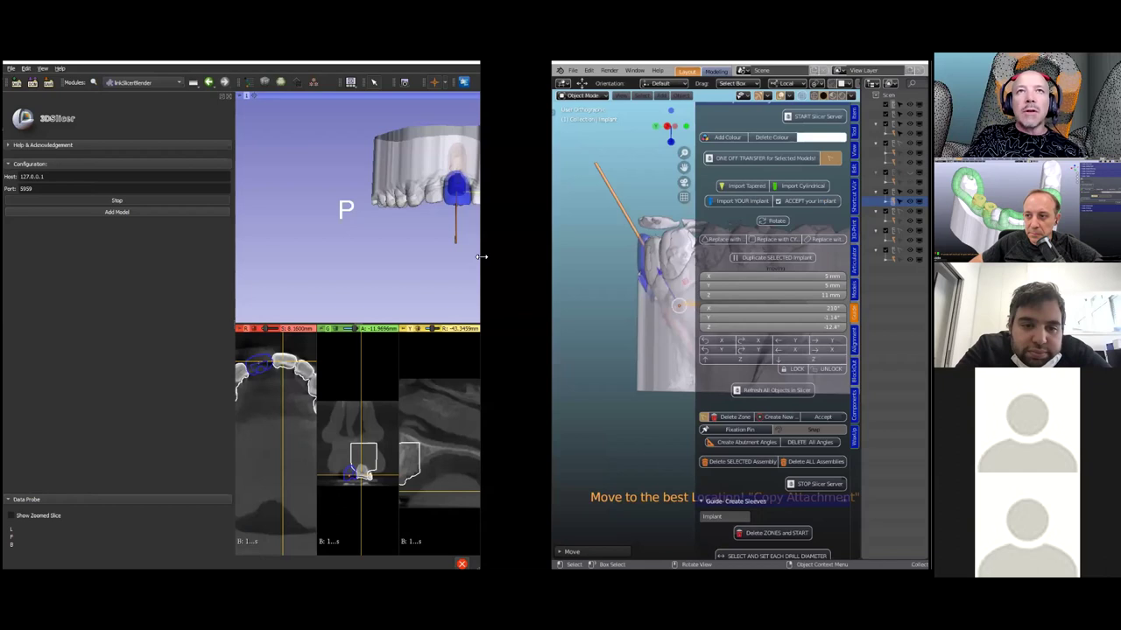
pyautogui.click(542, 305)
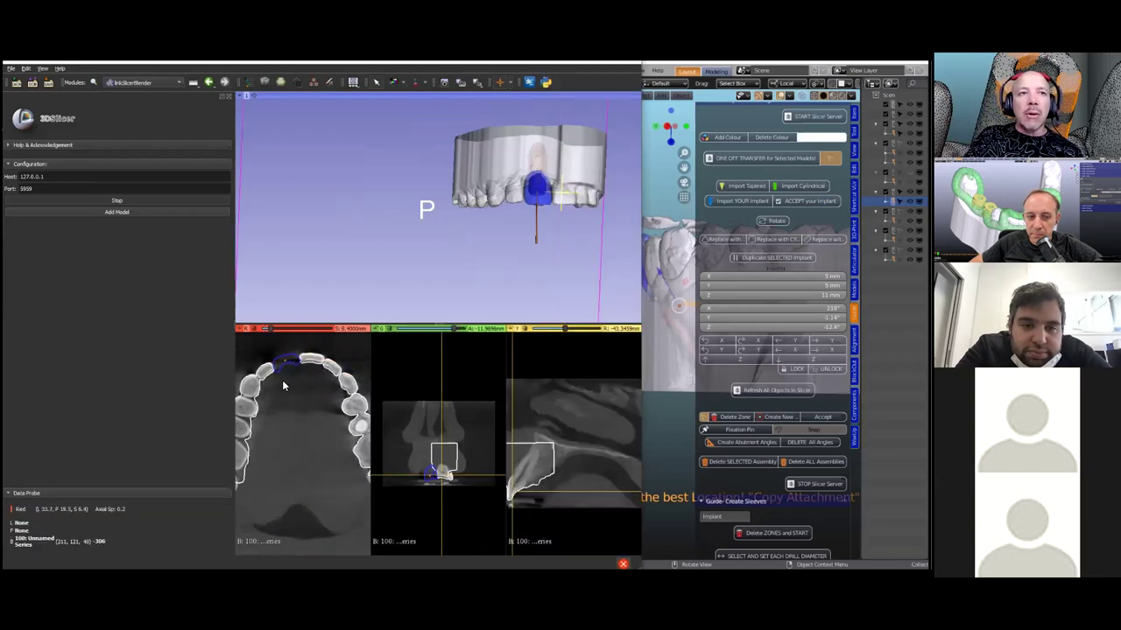
# In 3D Slicer, browse the axial slices to the implant, centre the crosshair on it and enlarge the sagittal view to check its position.
pyautogui.scroll(10, 284, 382)
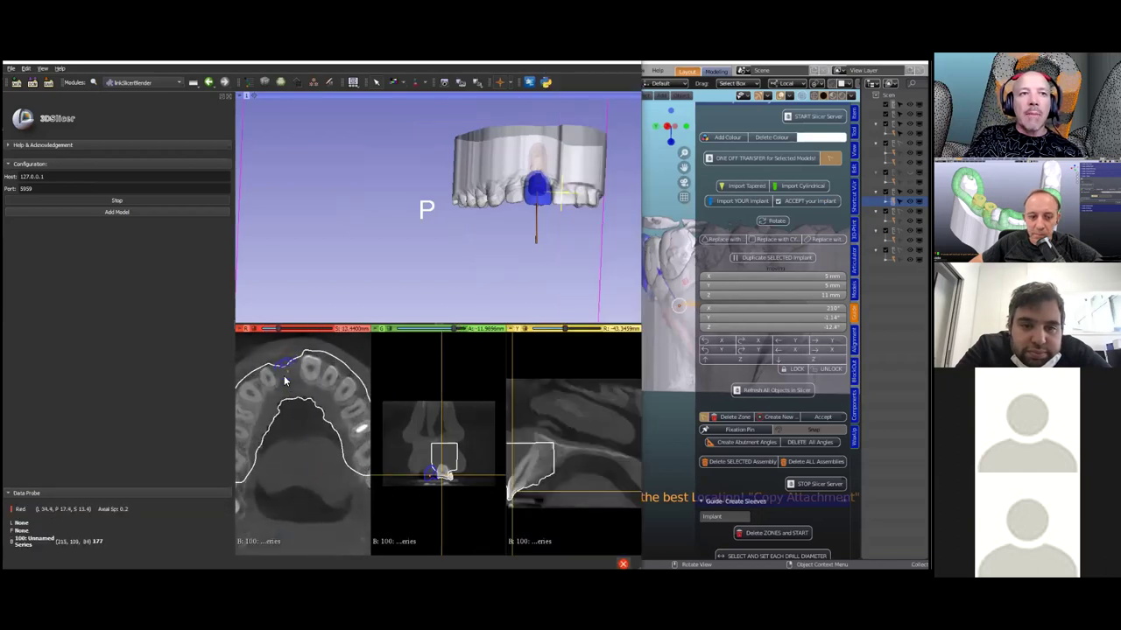
pyautogui.scroll(3, 285, 380)
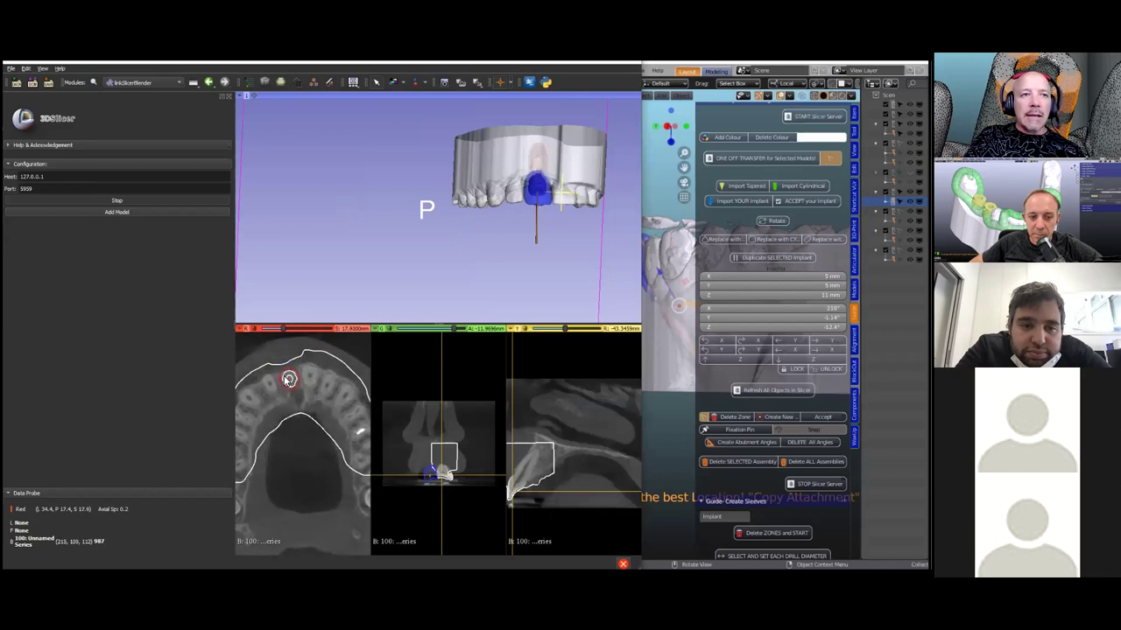
pyautogui.press('shift')
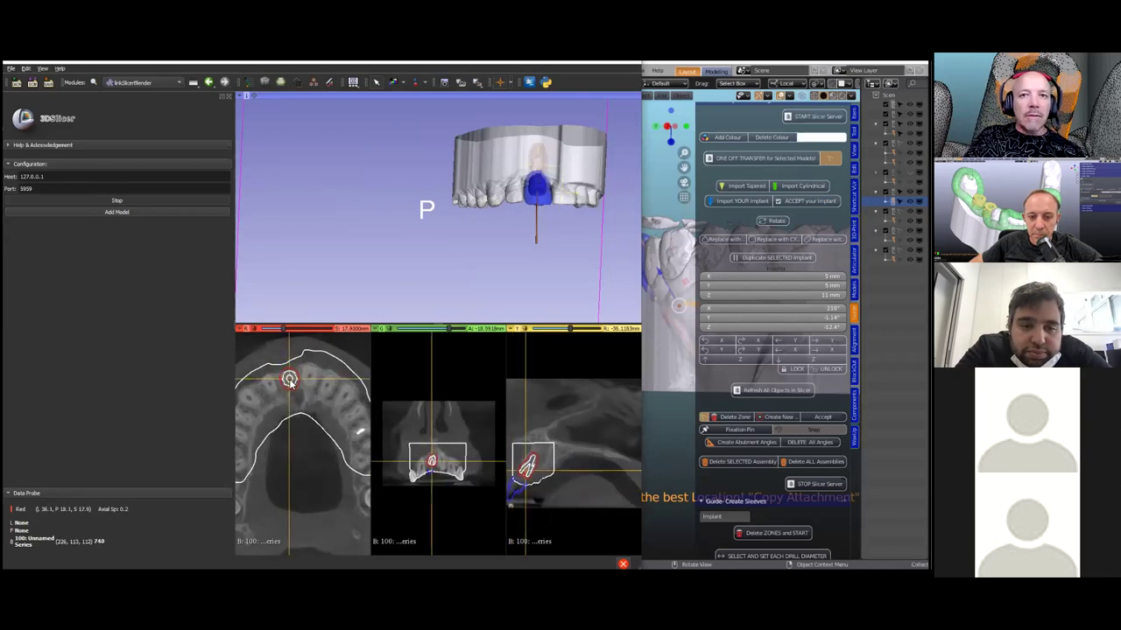
pyautogui.moveTo(561, 446); pyautogui.dragTo(557, 508, button='right')
pyautogui.moveTo(552, 468); pyautogui.dragTo(610, 415, button='middle')
pyautogui.moveTo(610, 419); pyautogui.dragTo(586, 490, button='right')
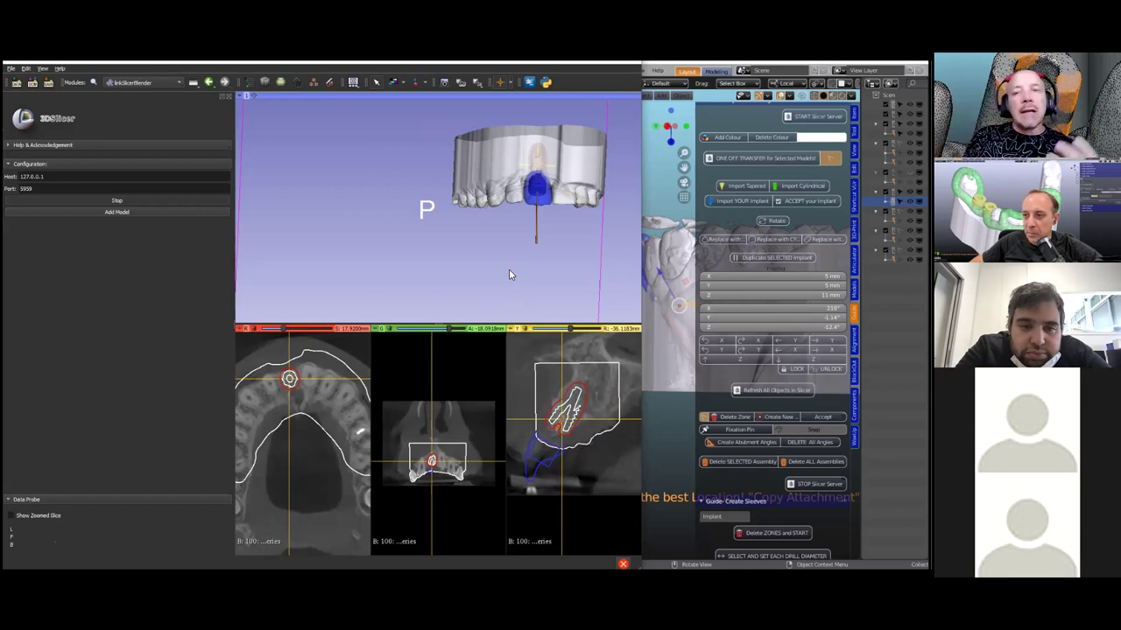
# Load the SlicerPano dentistry module and select 100: Unnamed Series as its input volume.
pyautogui.click(179, 83)
pyautogui.moveTo(140, 238)
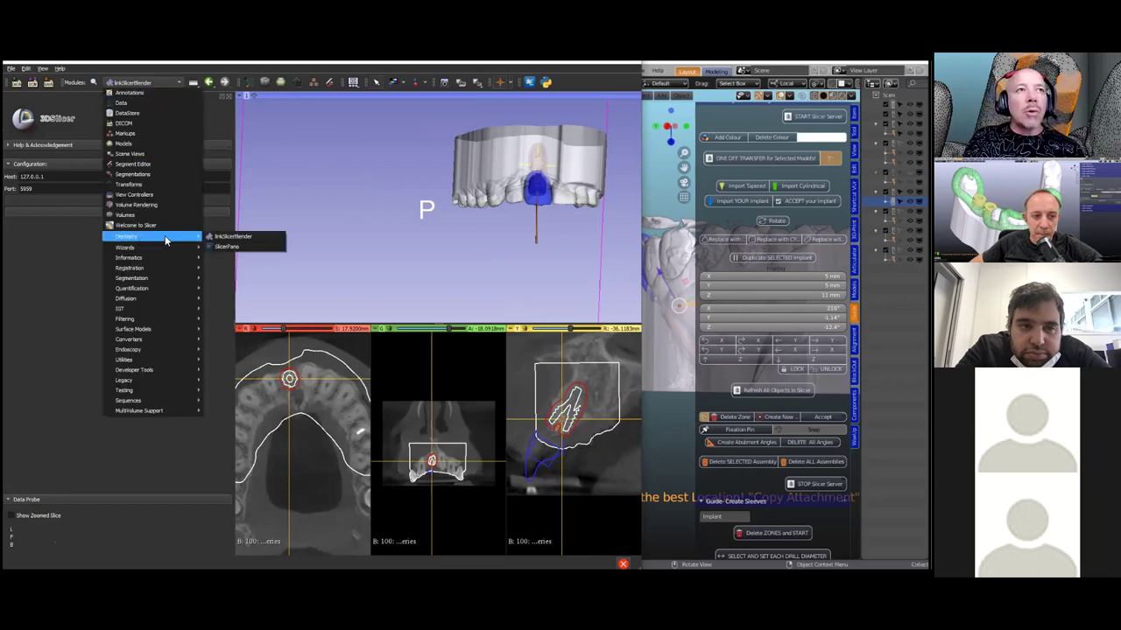
pyautogui.click(226, 248)
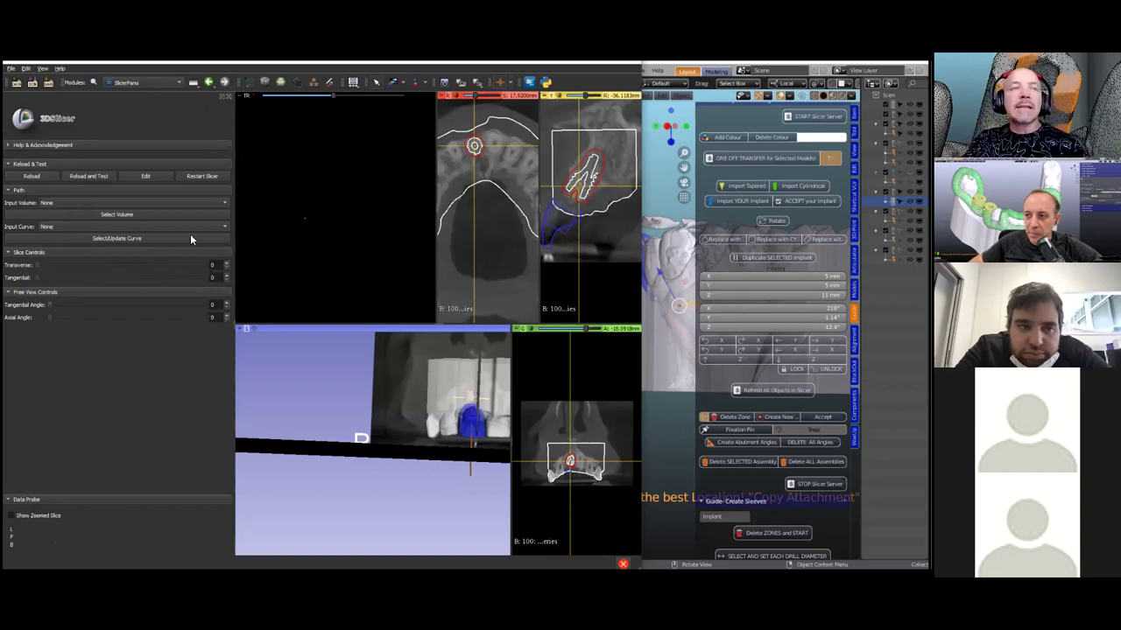
pyautogui.click(120, 201)
pyautogui.click(98, 216)
pyautogui.click(111, 215)
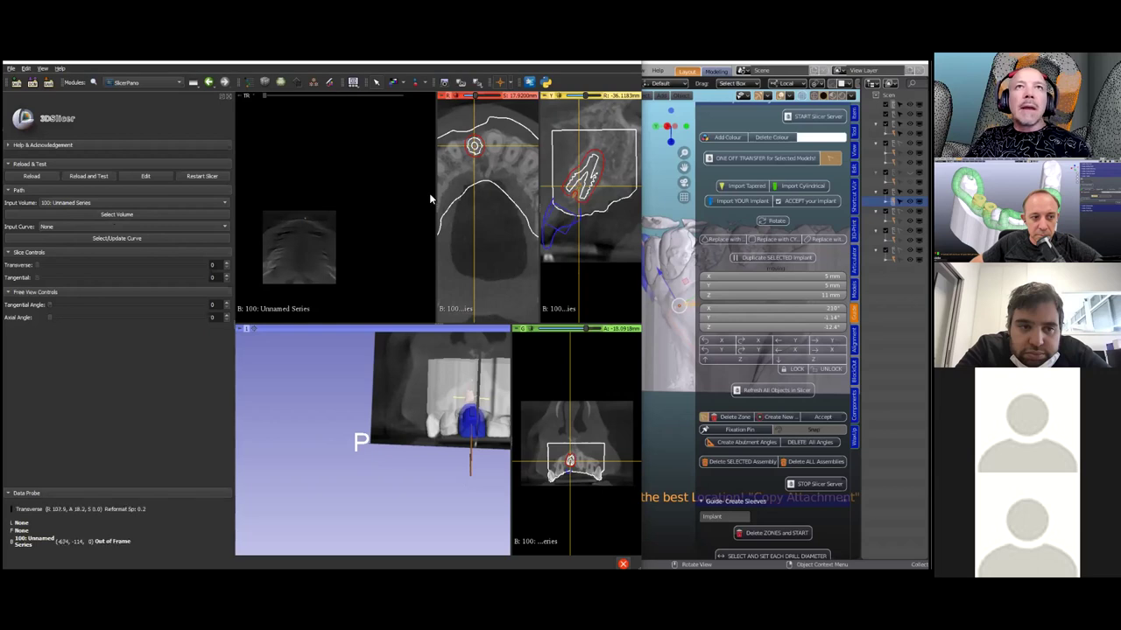
# Widen the axial view and draw an open curve through the tooth roots around the upper arch on the 19.68 mm slice.
pyautogui.moveTo(435, 191); pyautogui.dragTo(300, 194)
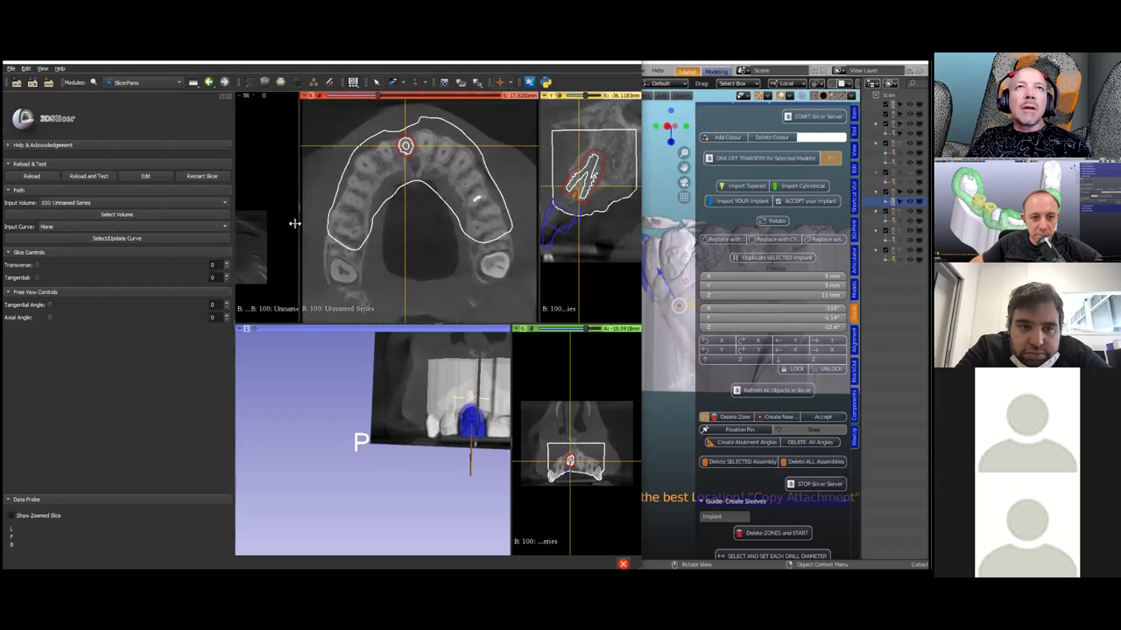
pyautogui.scroll(-15, 372, 204)
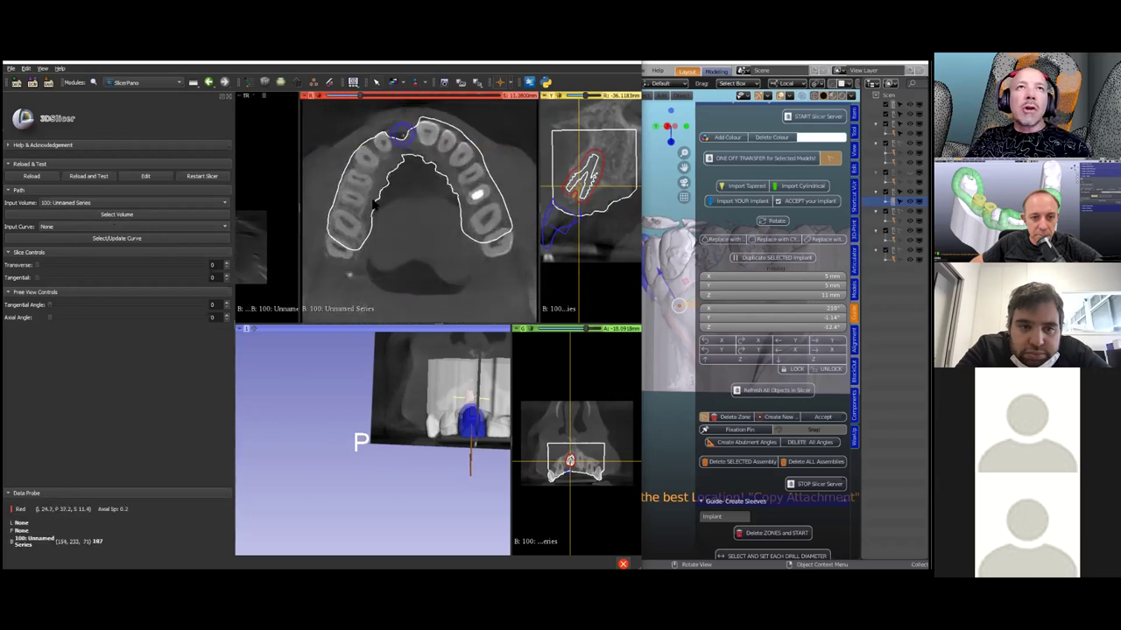
pyautogui.scroll(13, 372, 204)
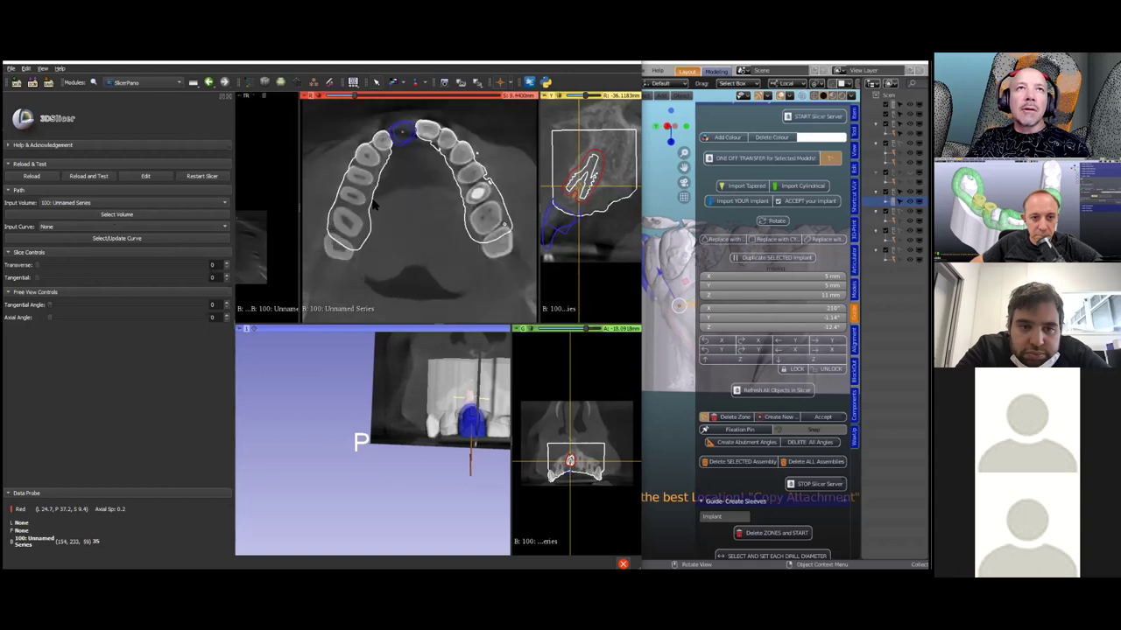
pyautogui.scroll(3, 372, 204)
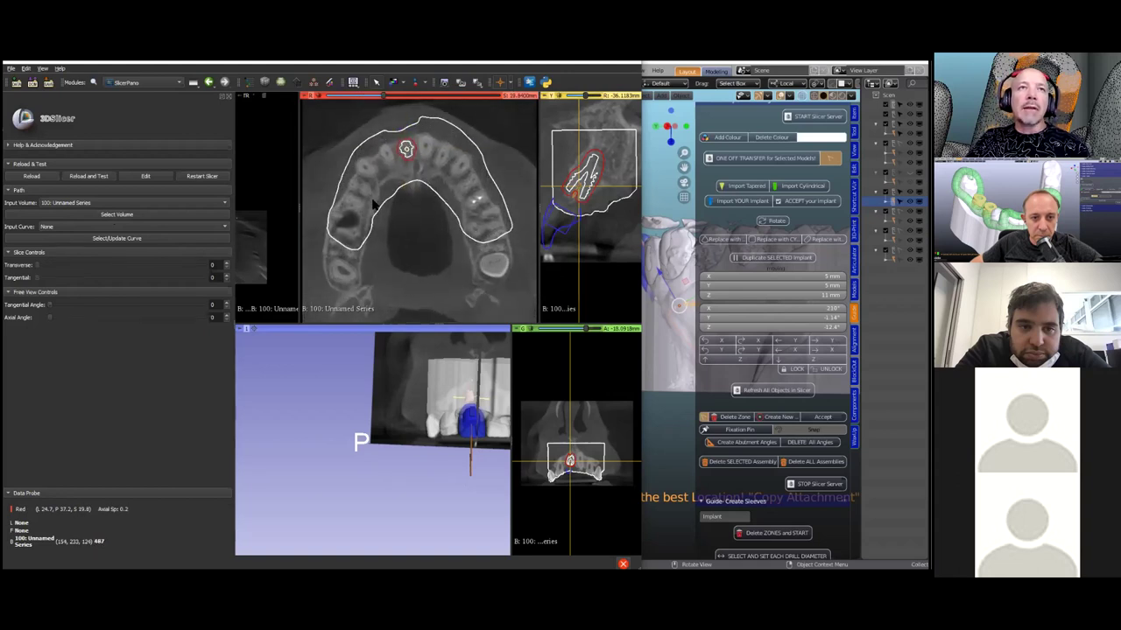
pyautogui.click(425, 82)
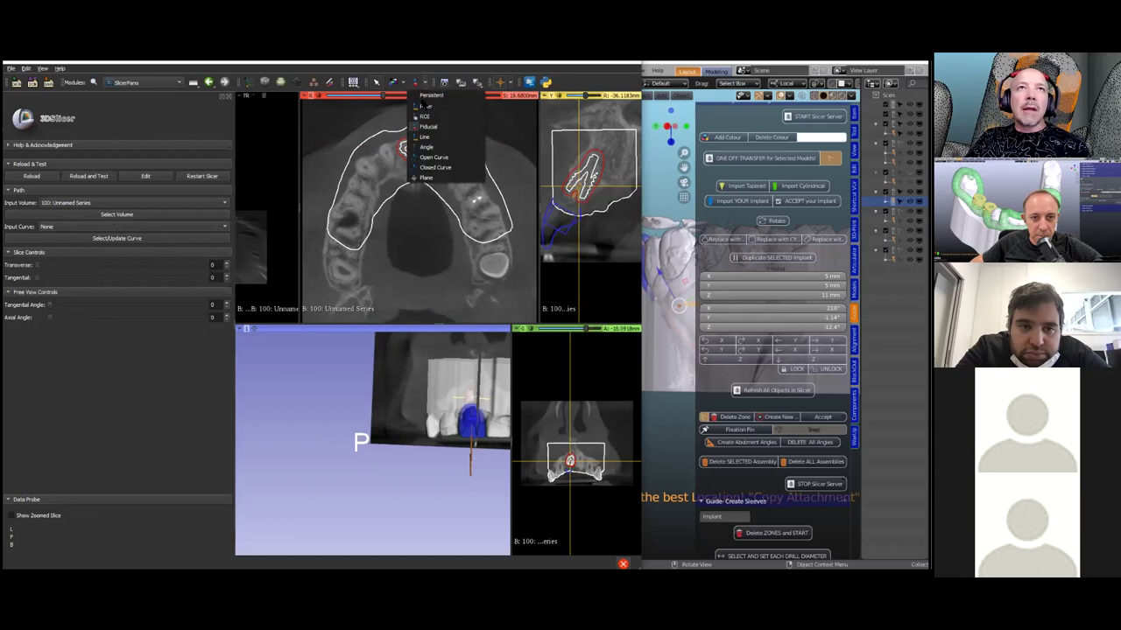
pyautogui.click(442, 158)
pyautogui.click(346, 233)
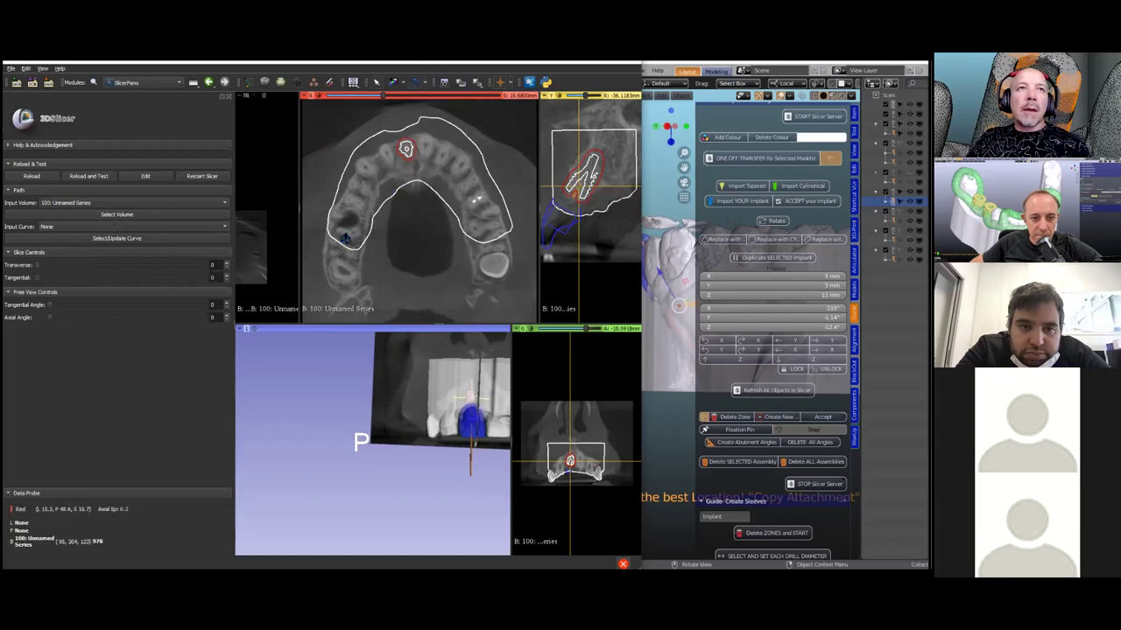
pyautogui.click(358, 198)
pyautogui.click(380, 163)
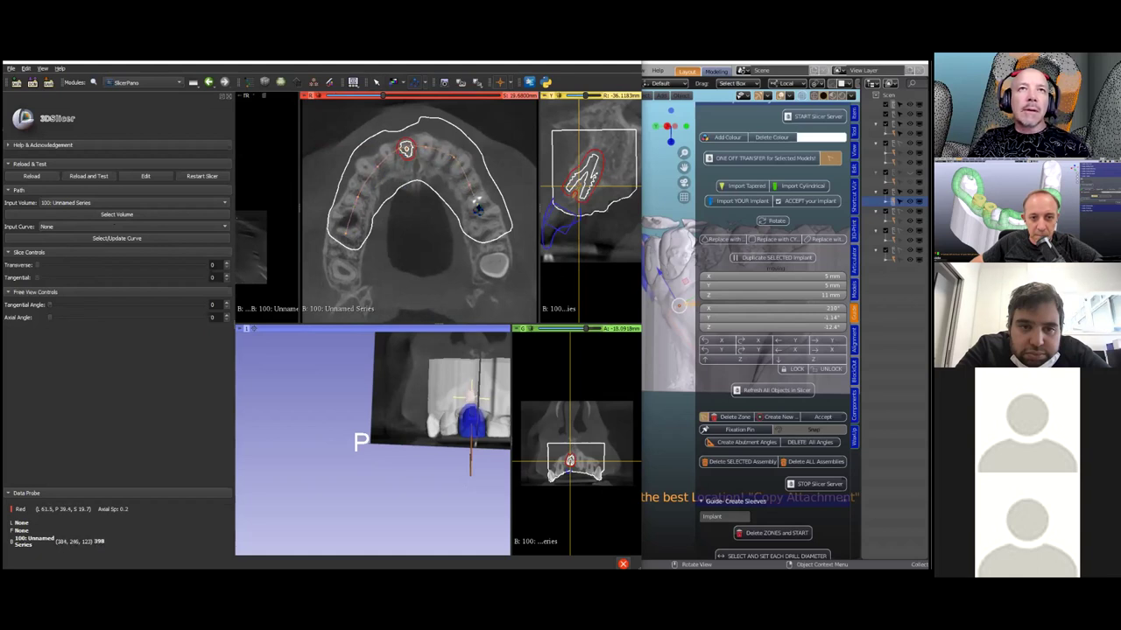
pyautogui.click(488, 237)
pyautogui.rightClick(487, 237)
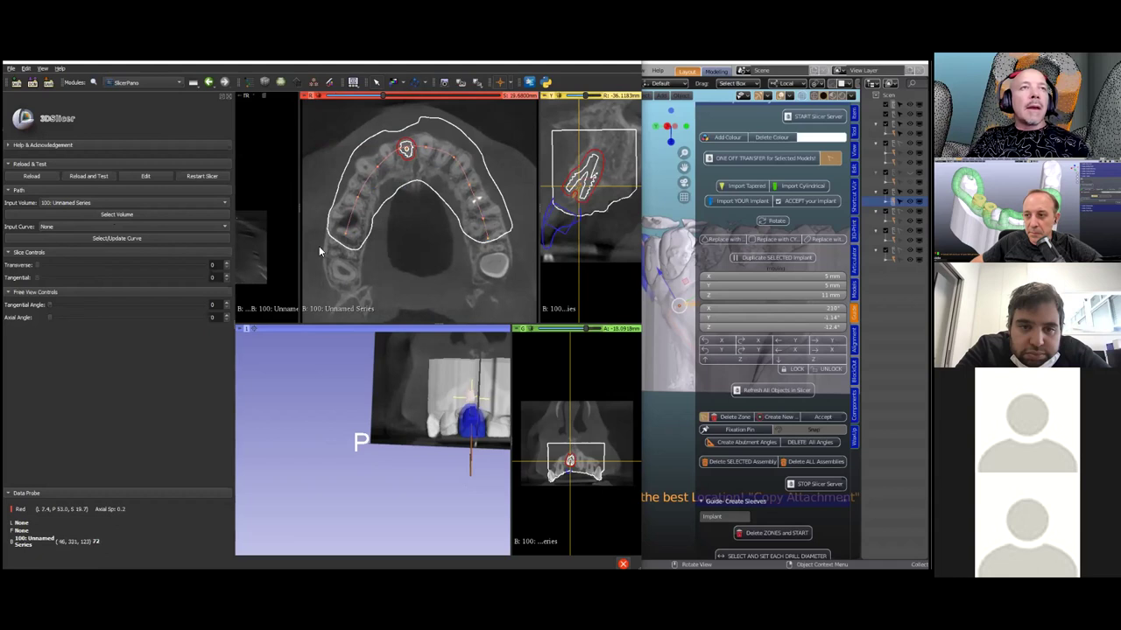
# Enlarge the transverse view, set curve C as the input curve and set the transverse slice position to 3.
pyautogui.moveTo(299, 219); pyautogui.dragTo(376, 206)
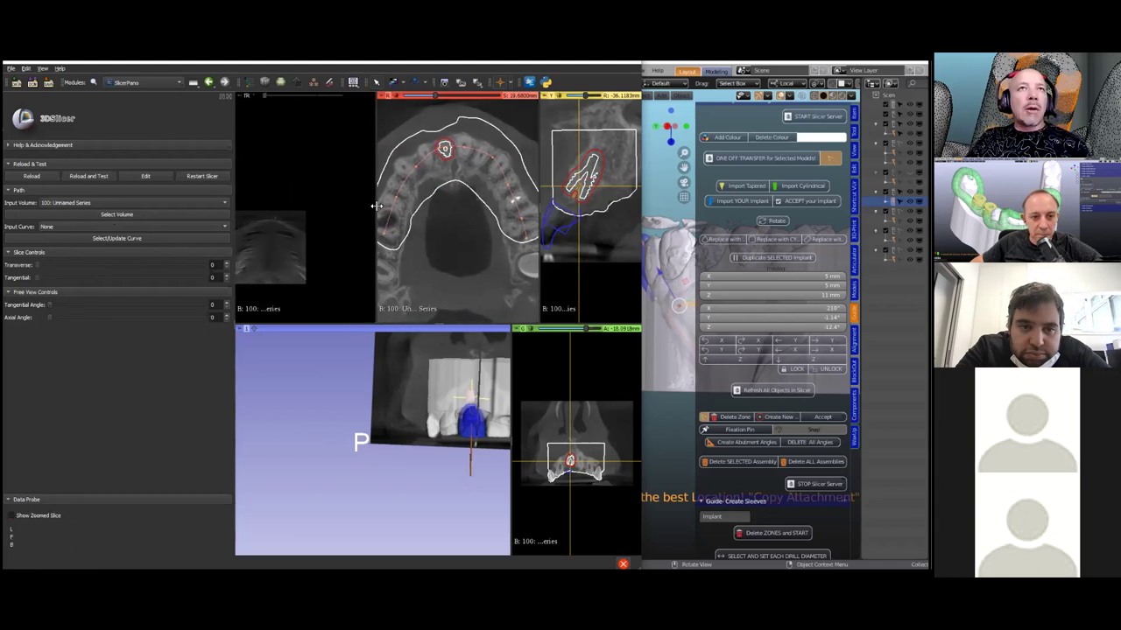
pyautogui.click(89, 227)
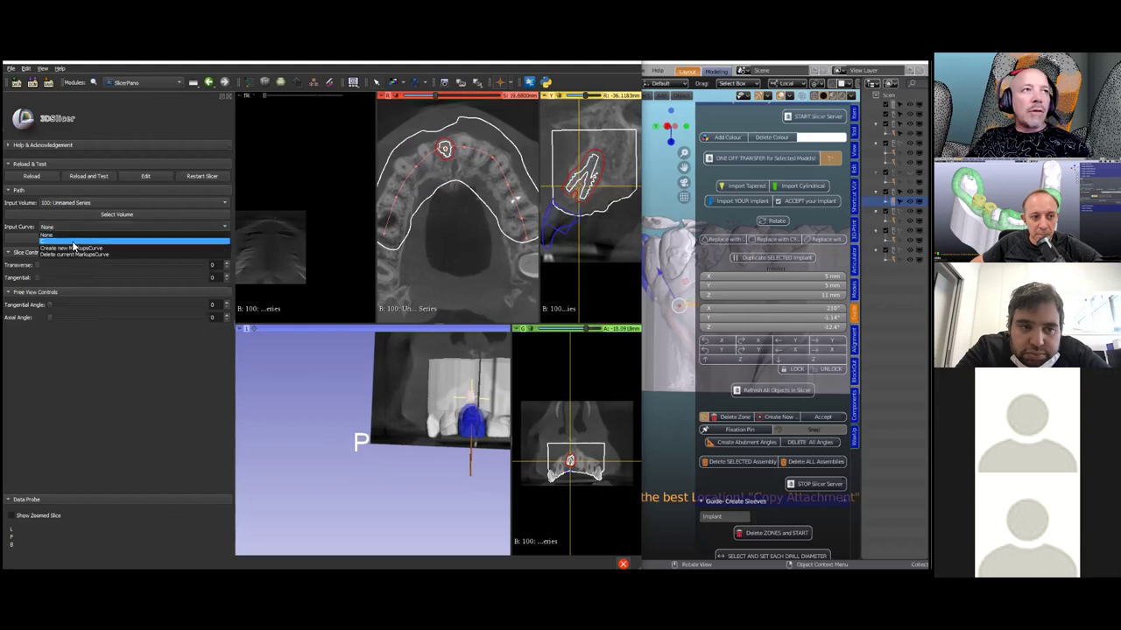
pyautogui.click(72, 241)
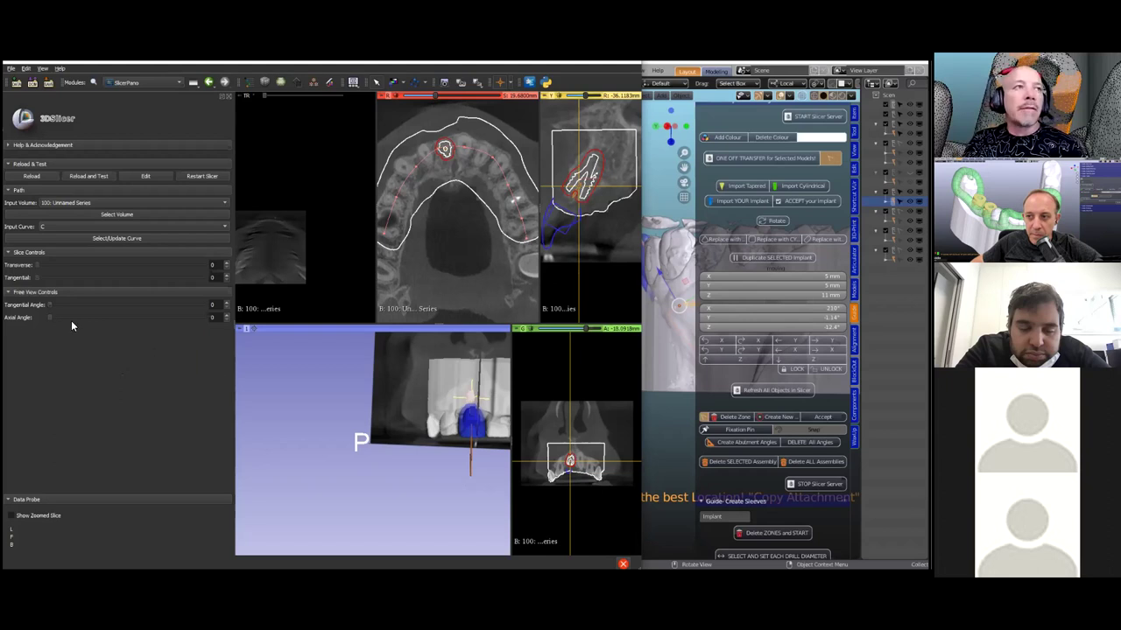
pyautogui.moveTo(43, 267)
pyautogui.mouseDown()
pyautogui.moveTo(96, 270)
pyautogui.moveTo(46, 275)
pyautogui.mouseUp()
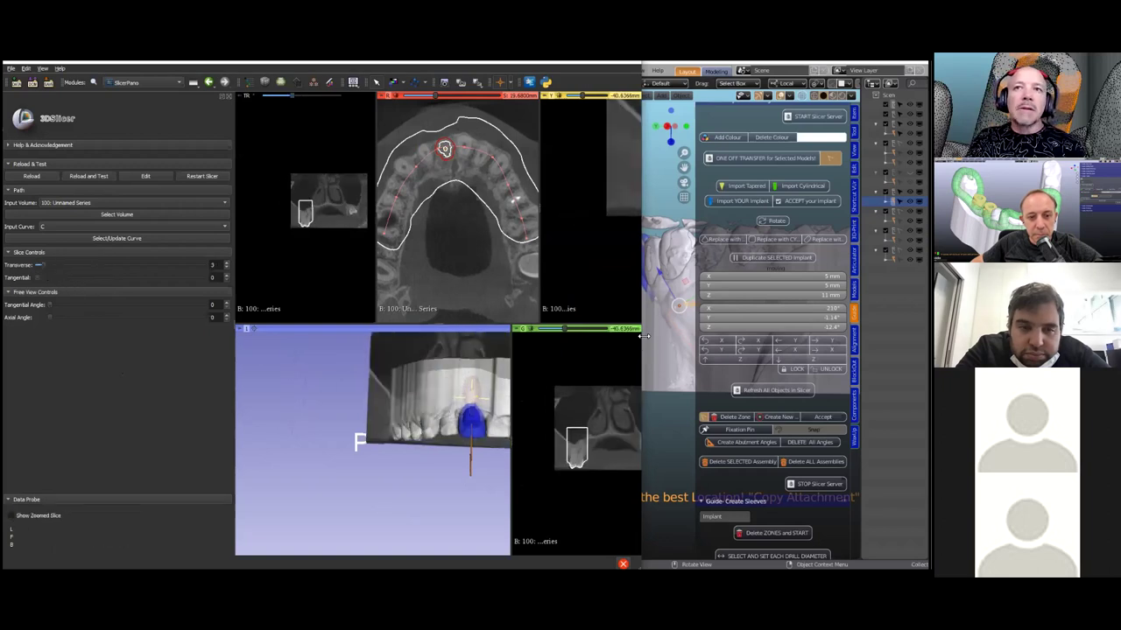
# Widen the 3D Slicer window and rotate the 3D view to examine the transverse slice plane across the jaw model.
pyautogui.moveTo(643, 336); pyautogui.dragTo(846, 335)
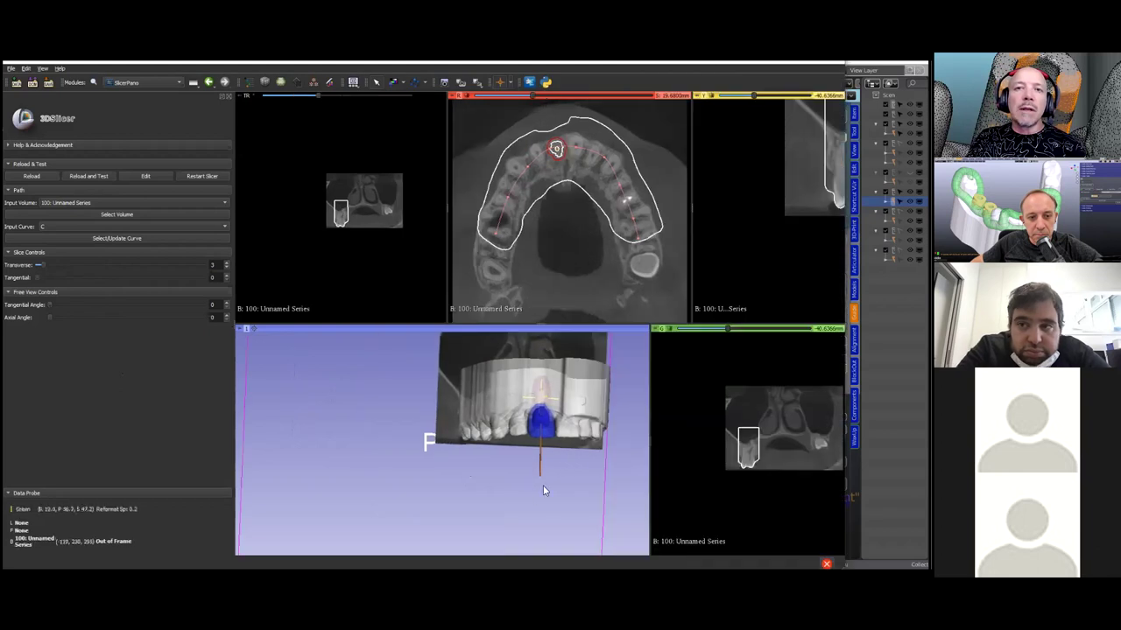
pyautogui.moveTo(486, 497); pyautogui.dragTo(468, 414)
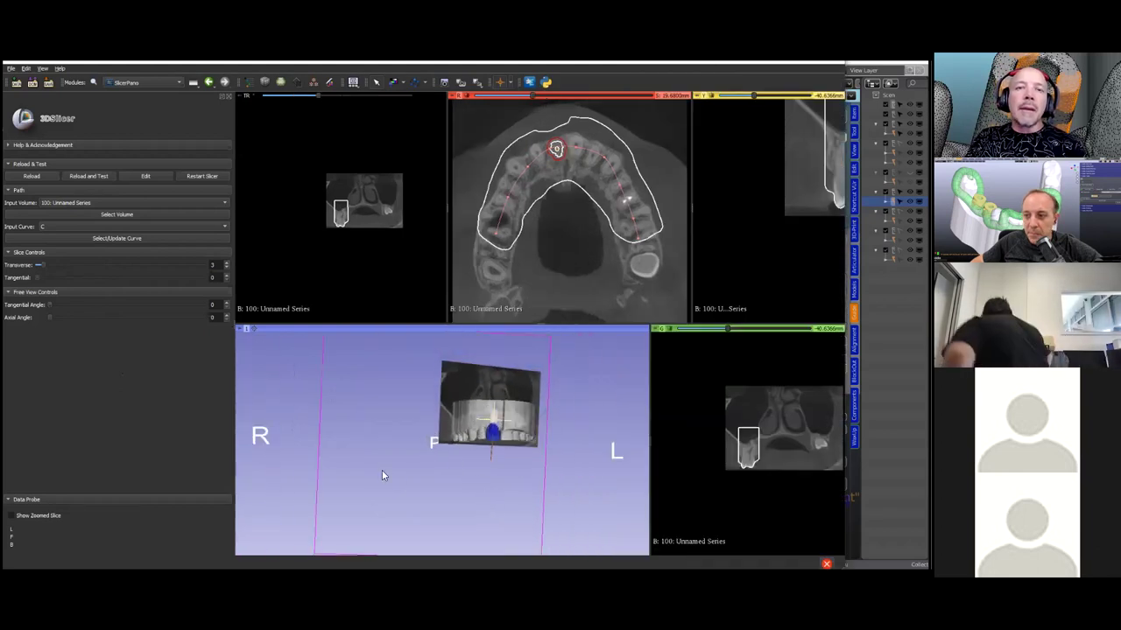
pyautogui.moveTo(370, 458); pyautogui.dragTo(351, 476)
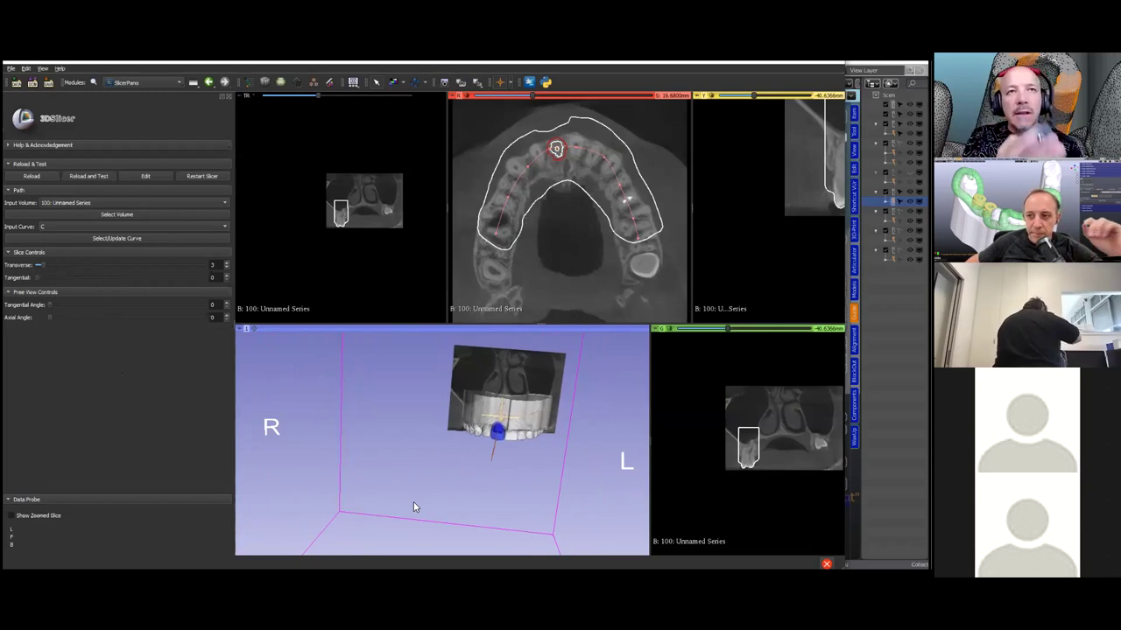
pyautogui.scroll(-1, 413, 502)
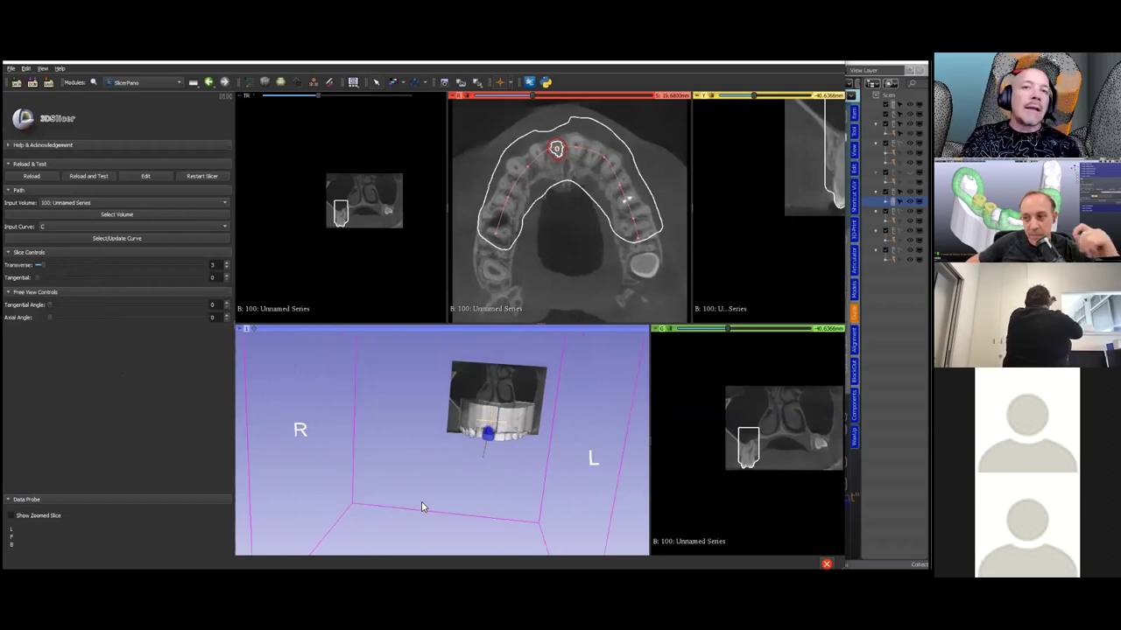
# Set the transverse slice position to 33 so that the slice cuts through the planned implant.
pyautogui.moveTo(459, 479); pyautogui.dragTo(411, 445)
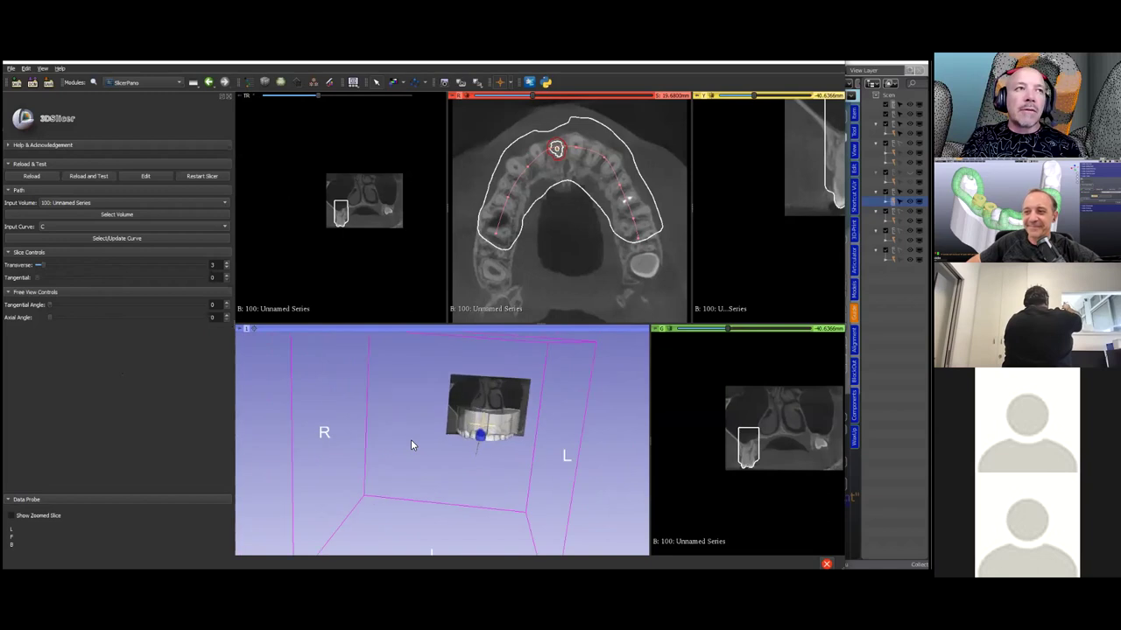
pyautogui.moveTo(44, 265); pyautogui.dragTo(107, 265)
pyautogui.moveTo(525, 464); pyautogui.dragTo(529, 512, button='right')
pyautogui.moveTo(457, 486)
pyautogui.mouseDown()
pyautogui.moveTo(383, 475)
pyautogui.moveTo(443, 489)
pyautogui.moveTo(360, 446)
pyautogui.moveTo(405, 435)
pyautogui.moveTo(463, 487)
pyautogui.moveTo(450, 476)
pyautogui.moveTo(406, 480)
pyautogui.moveTo(438, 495)
pyautogui.moveTo(459, 477)
pyautogui.mouseUp()
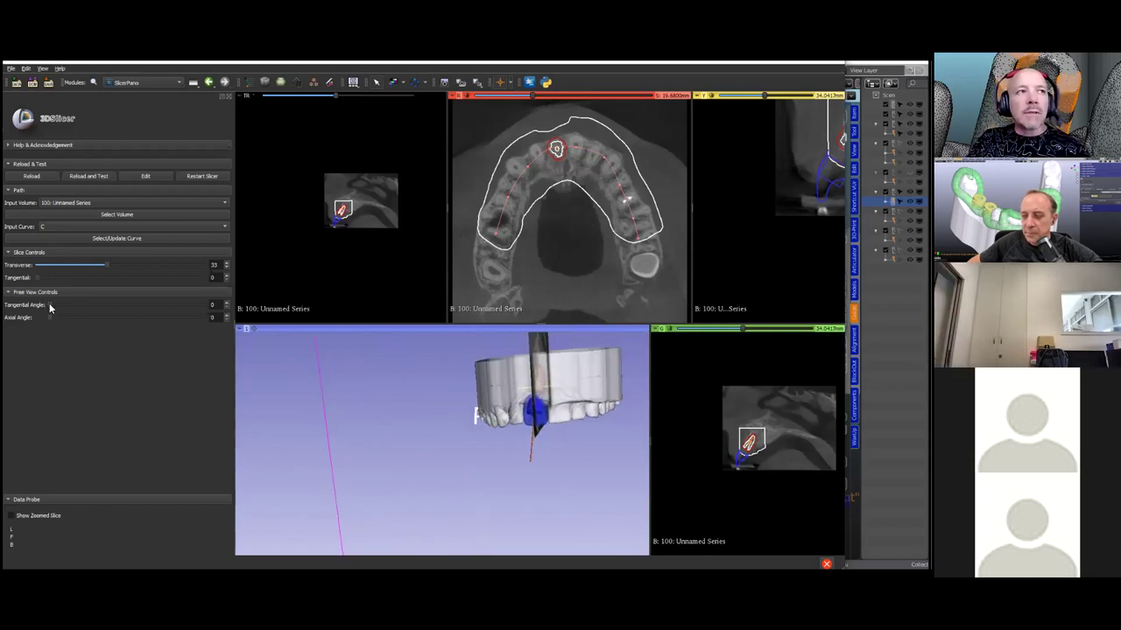
# Set the free view tangential angle to 96 and the axial angle to 32.
pyautogui.moveTo(52, 304); pyautogui.dragTo(91, 303)
pyautogui.moveTo(462, 508)
pyautogui.mouseDown()
pyautogui.moveTo(474, 476)
pyautogui.moveTo(457, 499)
pyautogui.moveTo(438, 379)
pyautogui.moveTo(410, 390)
pyautogui.moveTo(355, 378)
pyautogui.mouseUp()
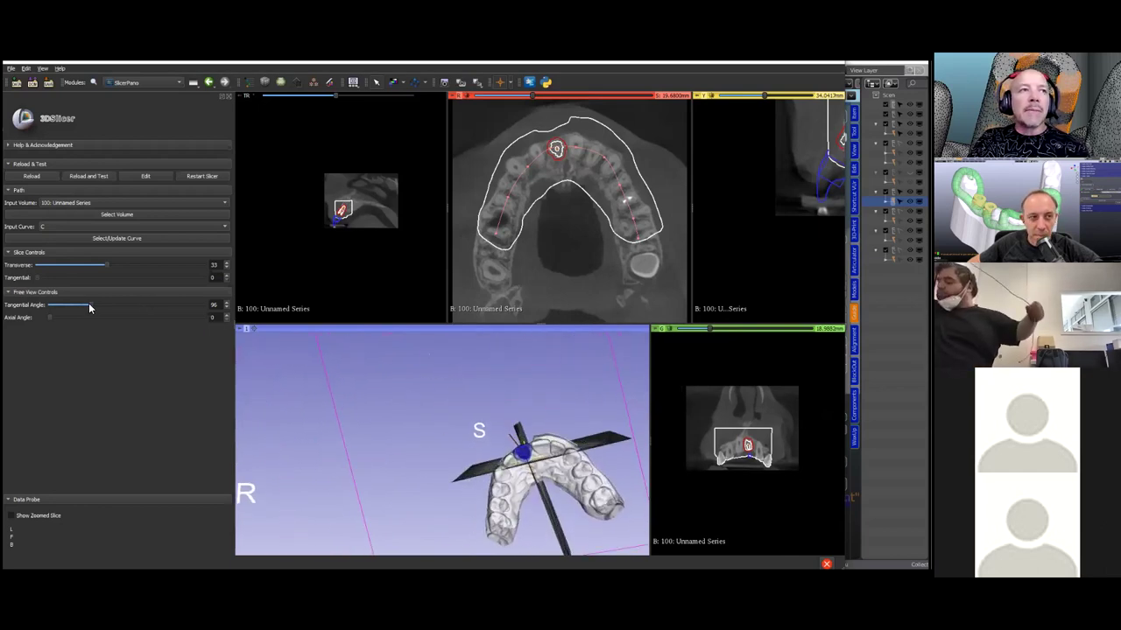
pyautogui.moveTo(351, 422); pyautogui.dragTo(188, 365)
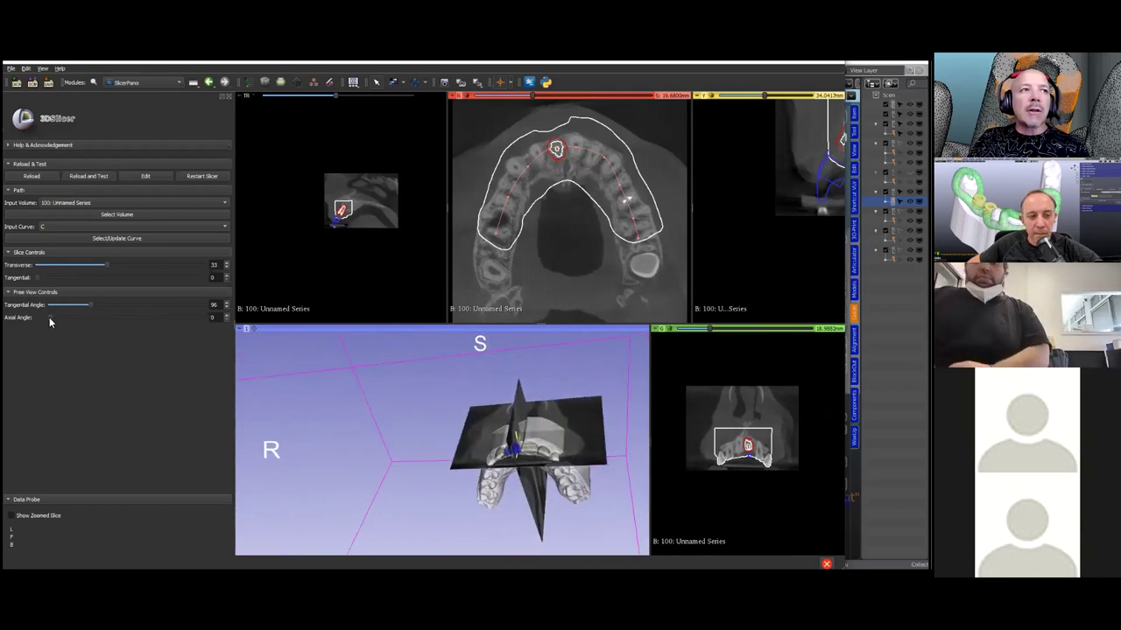
pyautogui.moveTo(49, 317)
pyautogui.mouseDown()
pyautogui.moveTo(77, 315)
pyautogui.moveTo(62, 319)
pyautogui.mouseUp()
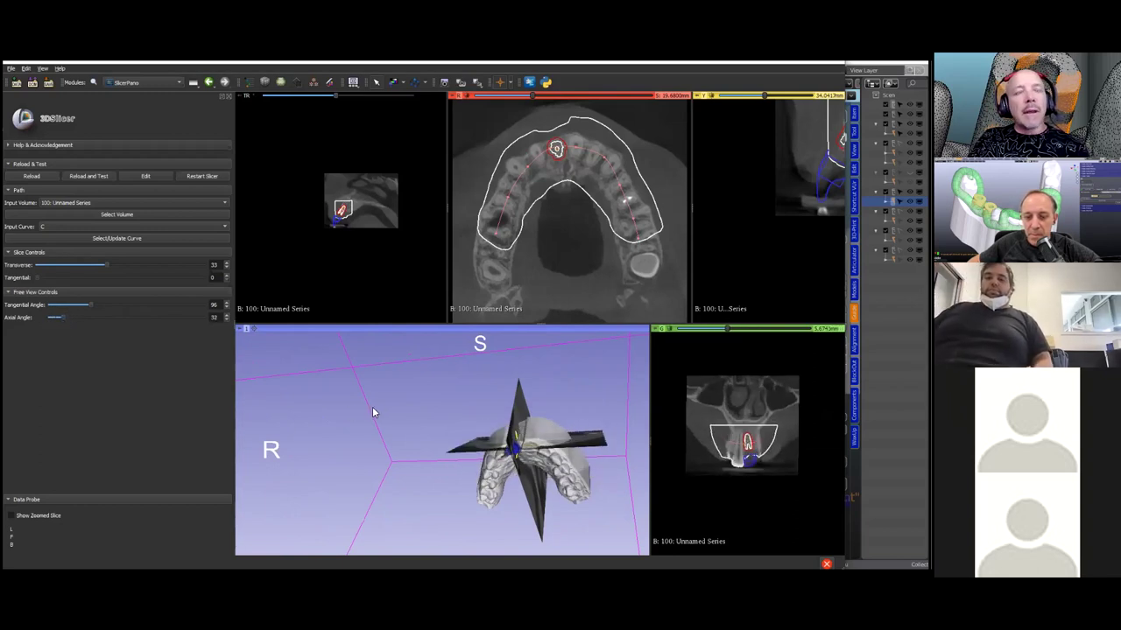
pyautogui.moveTo(393, 413); pyautogui.dragTo(308, 529)
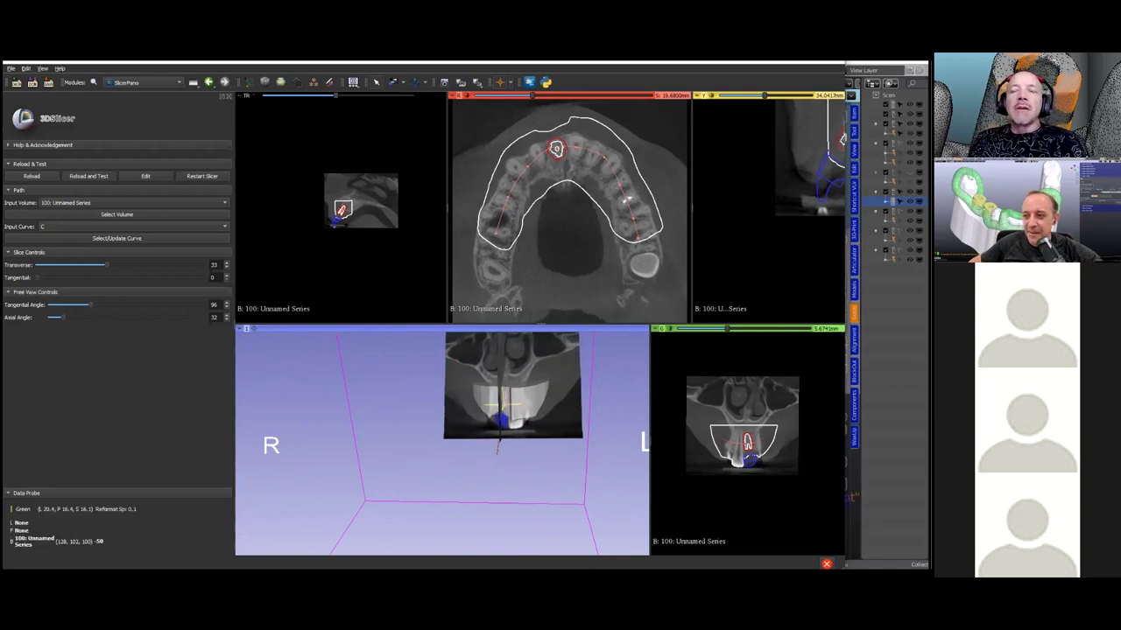
# Enlarge the image in the green slice view and hide the transverse slice plane from the 3D view.
pyautogui.moveTo(693, 500); pyautogui.dragTo(713, 547, button='right')
pyautogui.keyDown('ctrl'); pyautogui.scroll(1, 740, 413); pyautogui.keyUp('ctrl')
pyautogui.keyDown('ctrl'); pyautogui.scroll(-2, 740, 413); pyautogui.keyUp('ctrl')
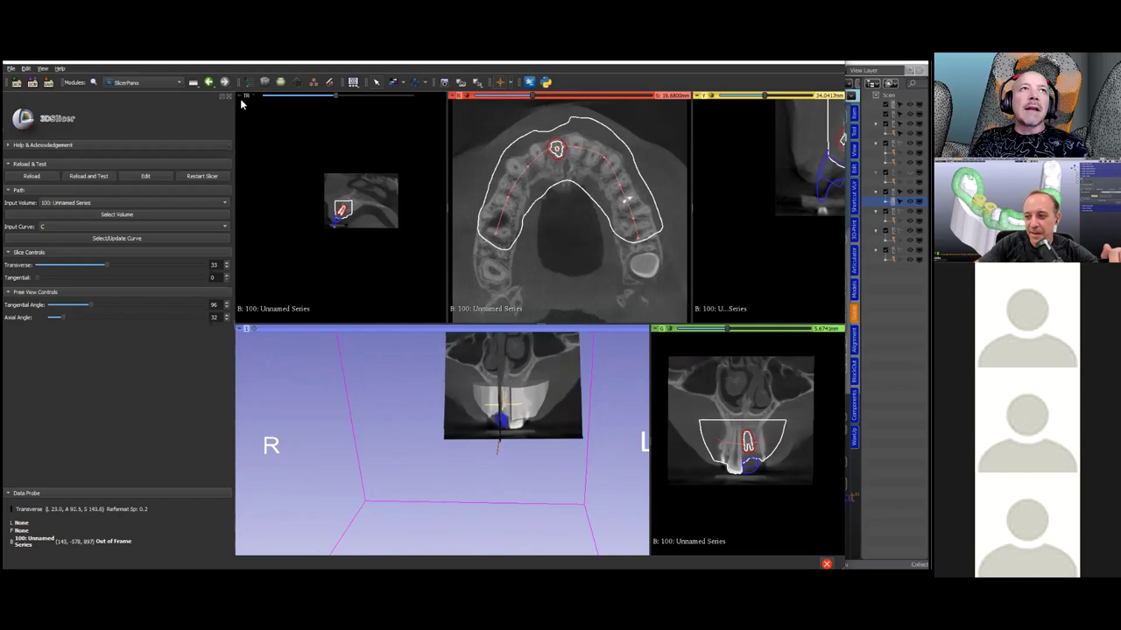
pyautogui.moveTo(240, 103)
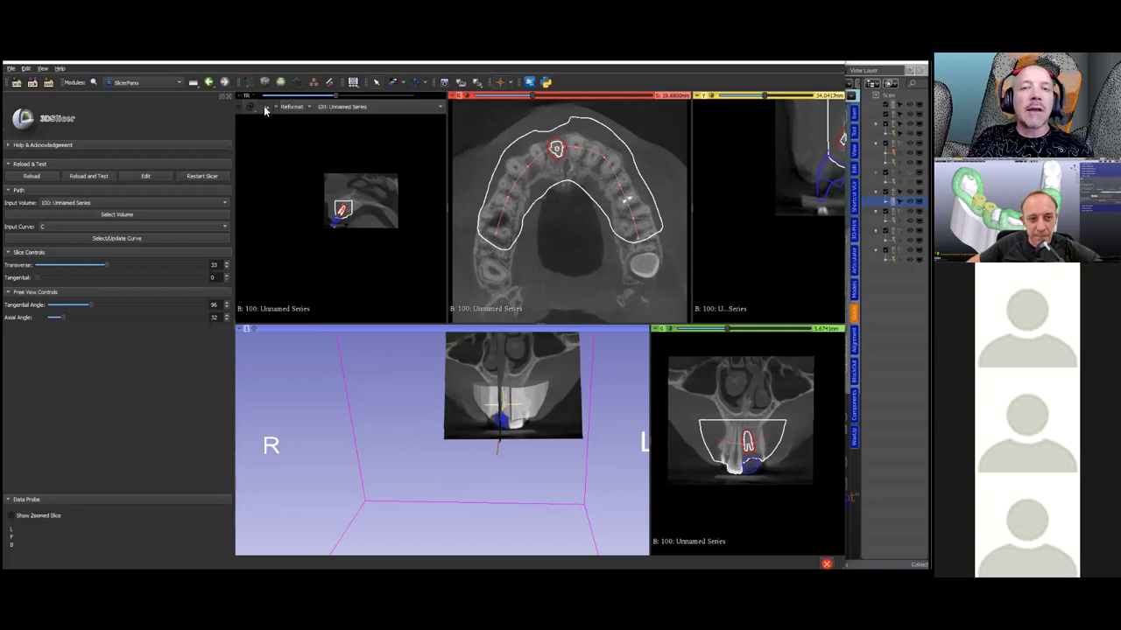
pyautogui.click(265, 106)
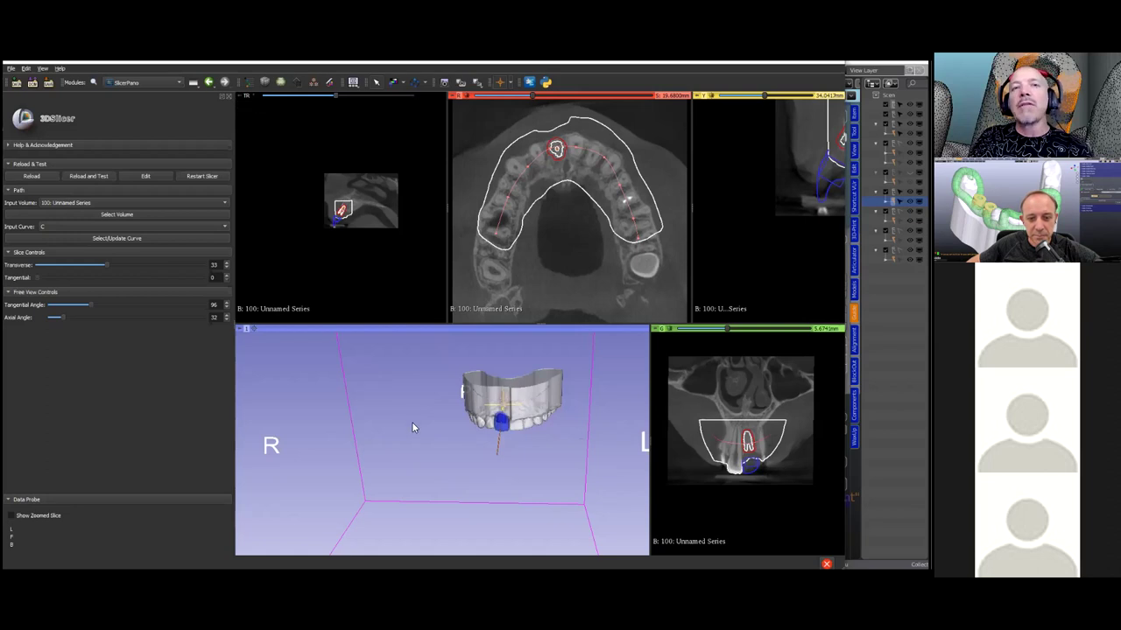
pyautogui.scroll(-1, 414, 426)
pyautogui.scroll(2, 414, 425)
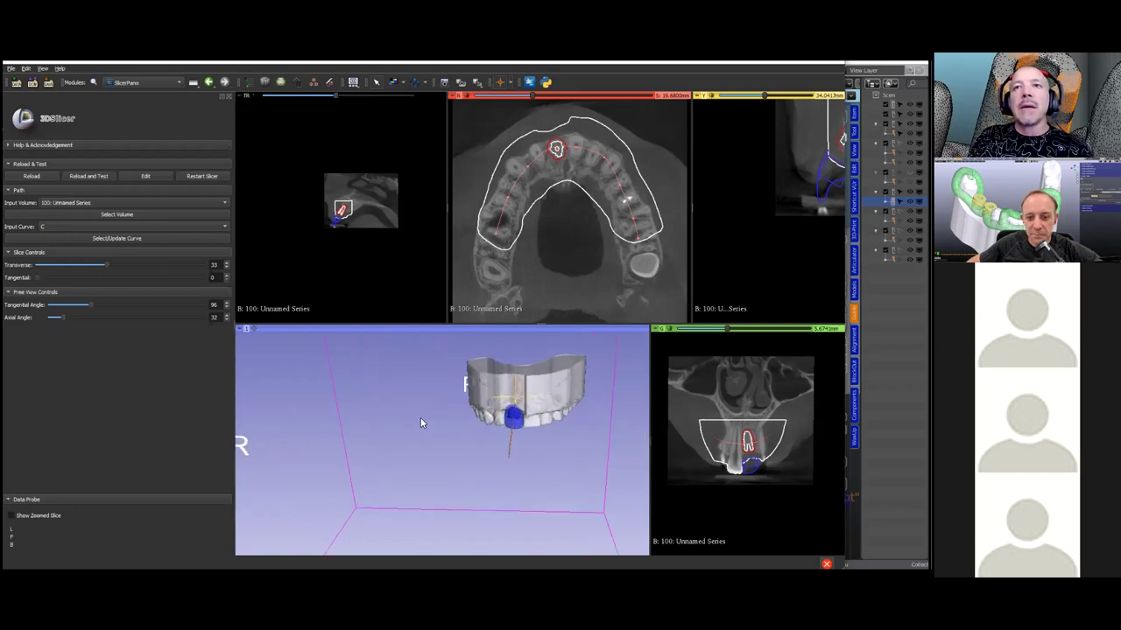
# Show the green slice plane in the 3D view and examine it against the jaw model and implant.
pyautogui.moveTo(650, 358); pyautogui.dragTo(555, 361)
pyautogui.moveTo(562, 334)
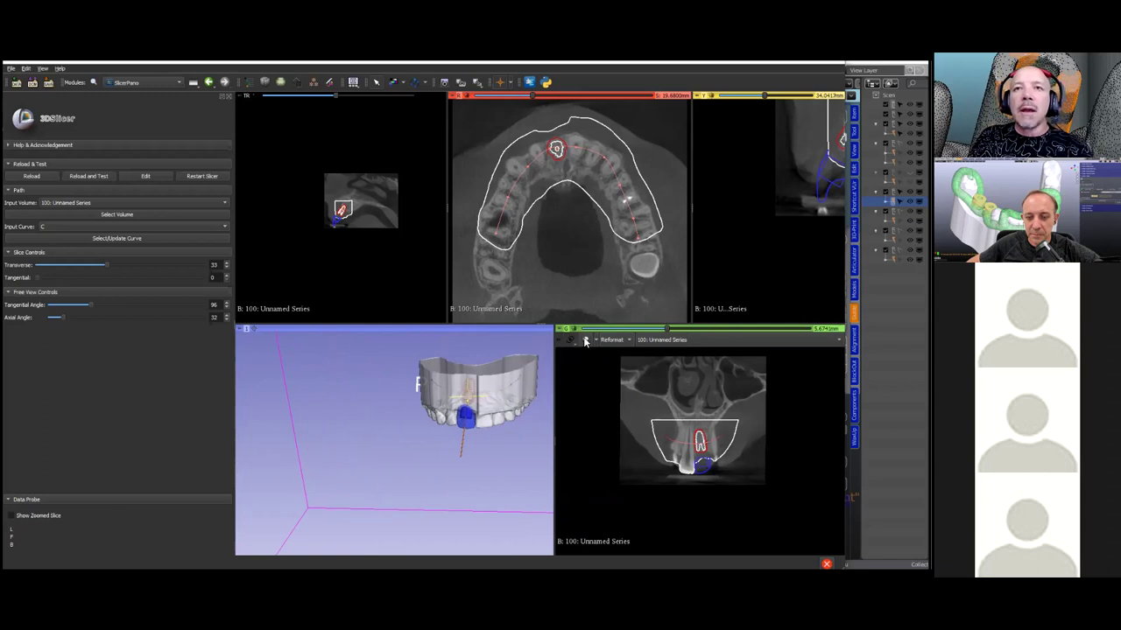
pyautogui.click(585, 341)
pyautogui.moveTo(553, 418); pyautogui.dragTo(634, 407)
pyautogui.moveTo(580, 459); pyautogui.dragTo(493, 465)
pyautogui.moveTo(740, 435)
pyautogui.mouseDown(button='middle')
pyautogui.moveTo(793, 411)
pyautogui.moveTo(841, 328)
pyautogui.moveTo(704, 443)
pyautogui.moveTo(741, 439)
pyautogui.mouseUp(button='middle')
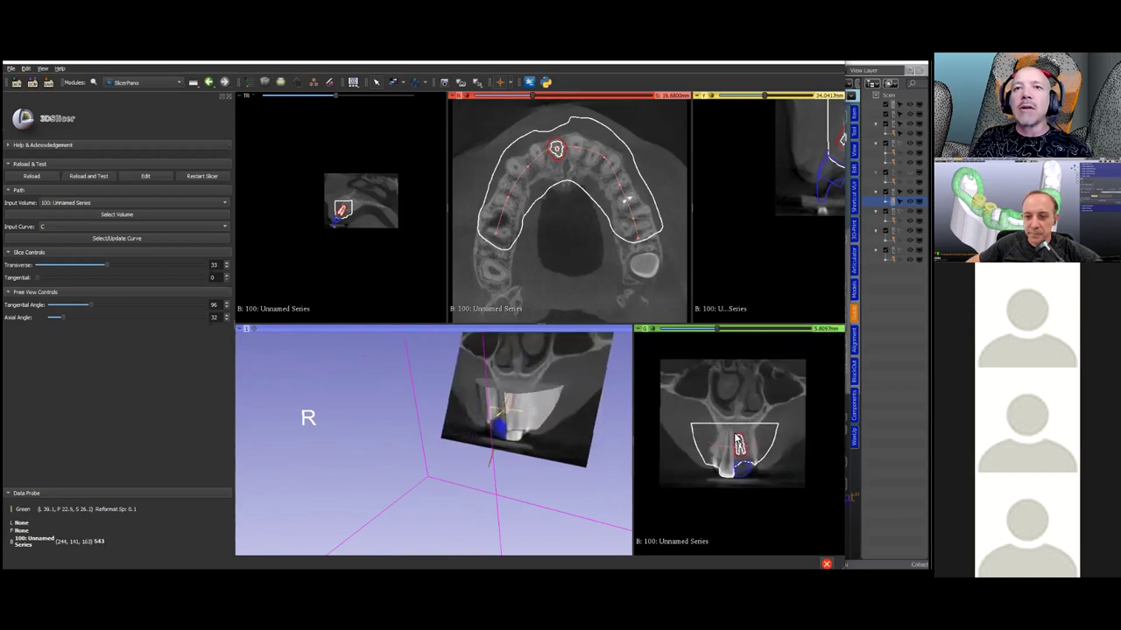
# Fit the green slice to its view and move the crosshair onto the implant in the axial slice.
pyautogui.click(652, 330)
pyautogui.scroll(1, 514, 451)
pyautogui.moveTo(515, 454); pyautogui.dragTo(523, 472)
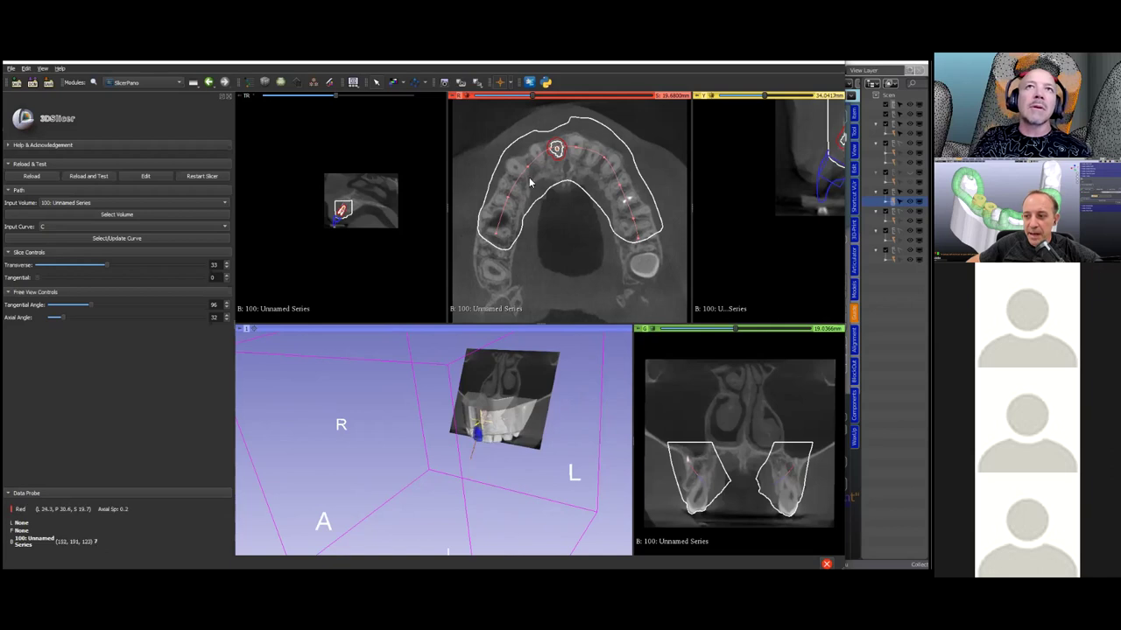
pyautogui.press('shift')
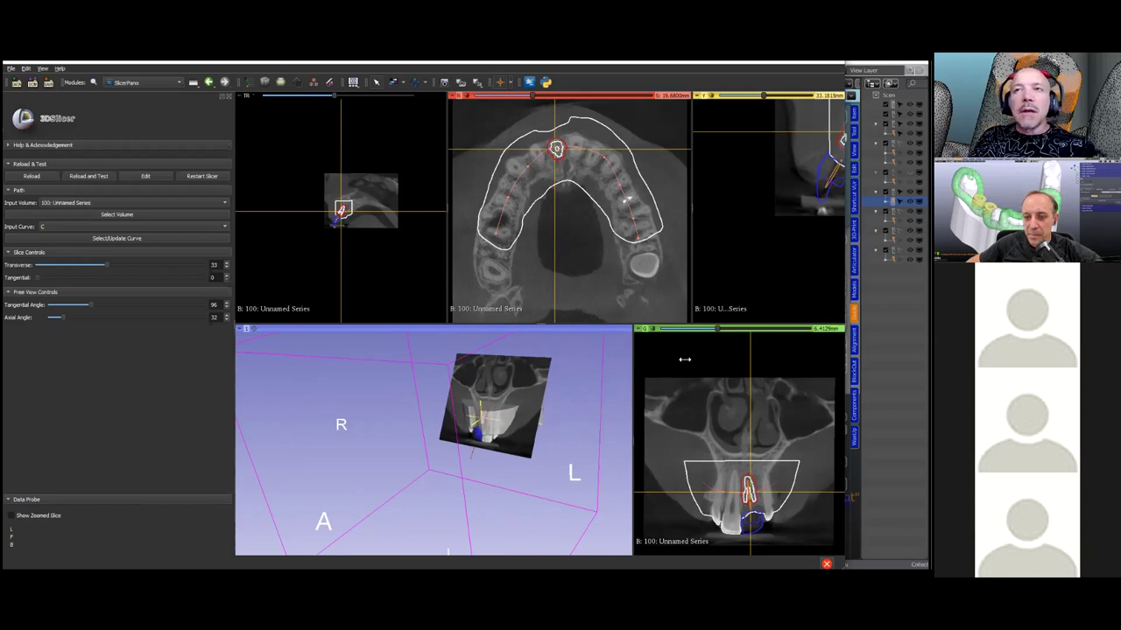
# Narrow the 3D Slicer window to reveal Blender's implant controls and frame the implant closely in the green slice.
pyautogui.moveTo(685, 360); pyautogui.dragTo(683, 360)
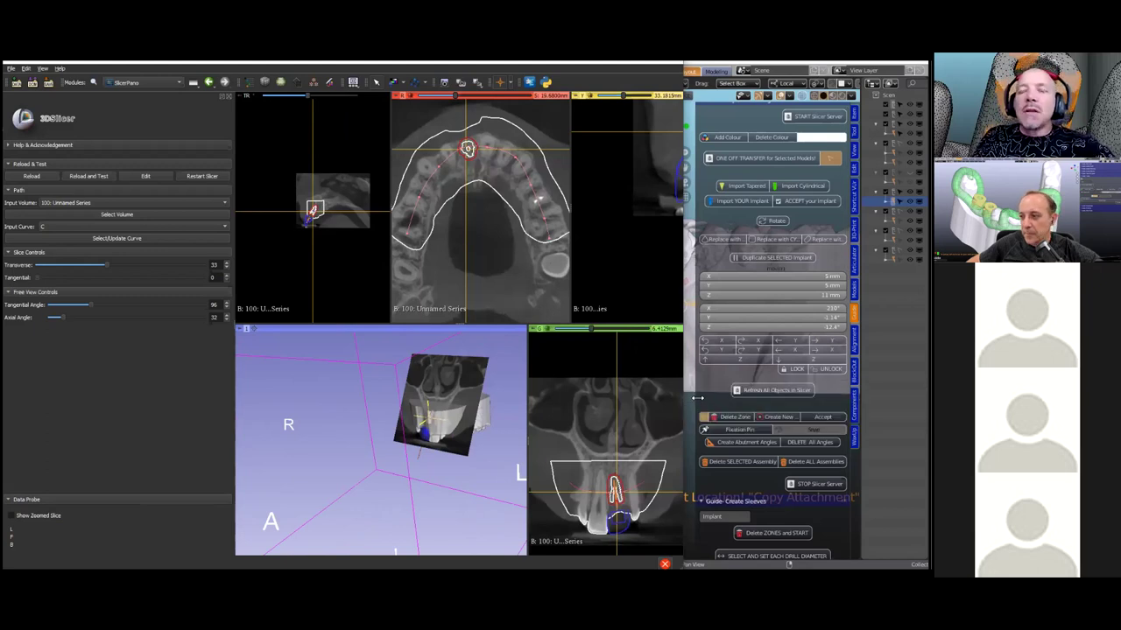
pyautogui.moveTo(684, 337); pyautogui.dragTo(551, 337)
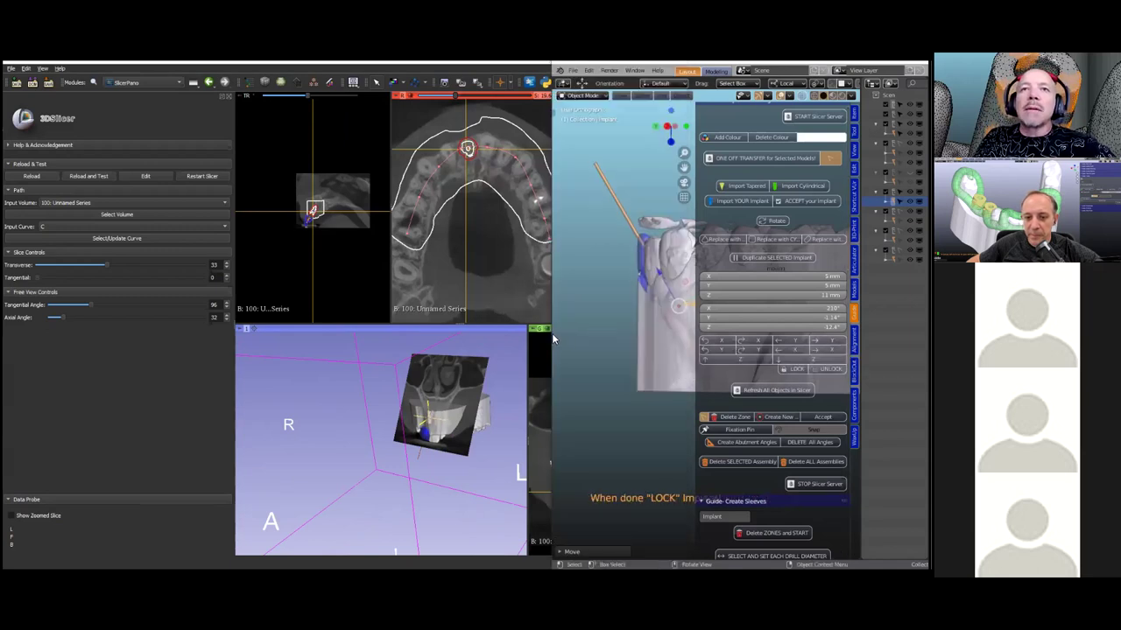
pyautogui.moveTo(552, 337); pyautogui.dragTo(683, 313)
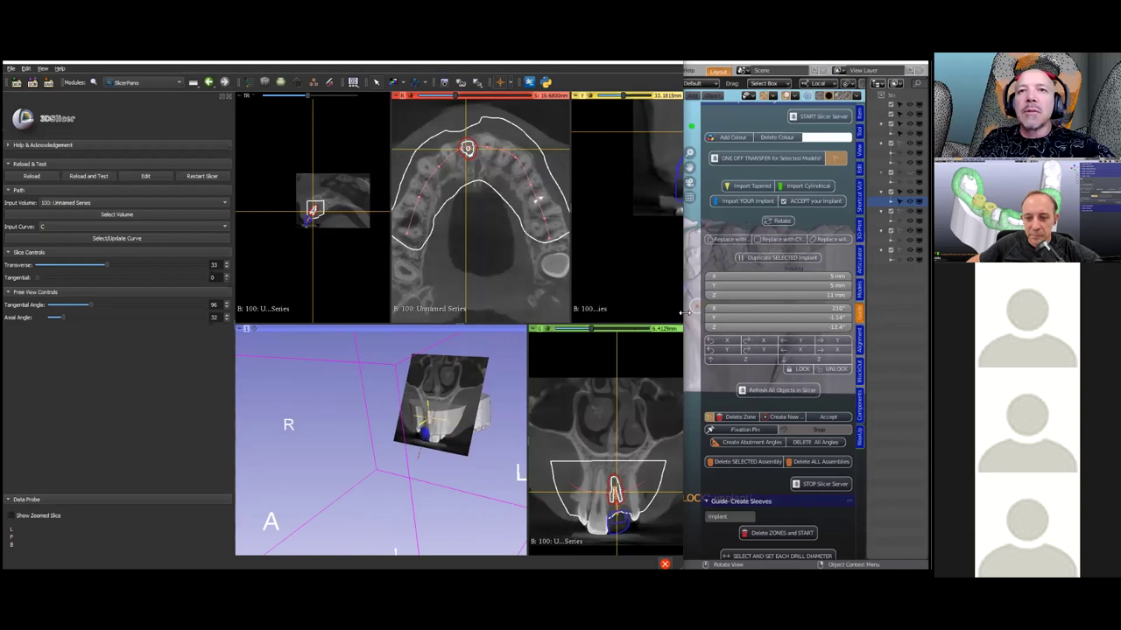
pyautogui.moveTo(685, 313); pyautogui.dragTo(552, 315)
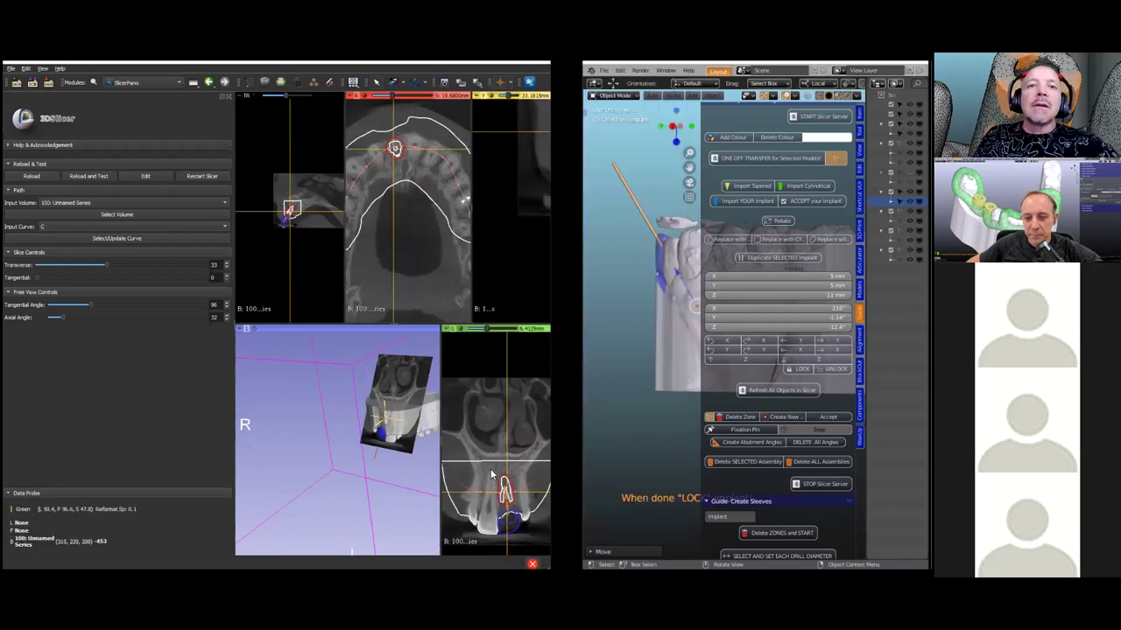
pyautogui.moveTo(502, 466)
pyautogui.mouseDown(button='right')
pyautogui.moveTo(508, 420)
pyautogui.moveTo(509, 486)
pyautogui.mouseUp(button='right')
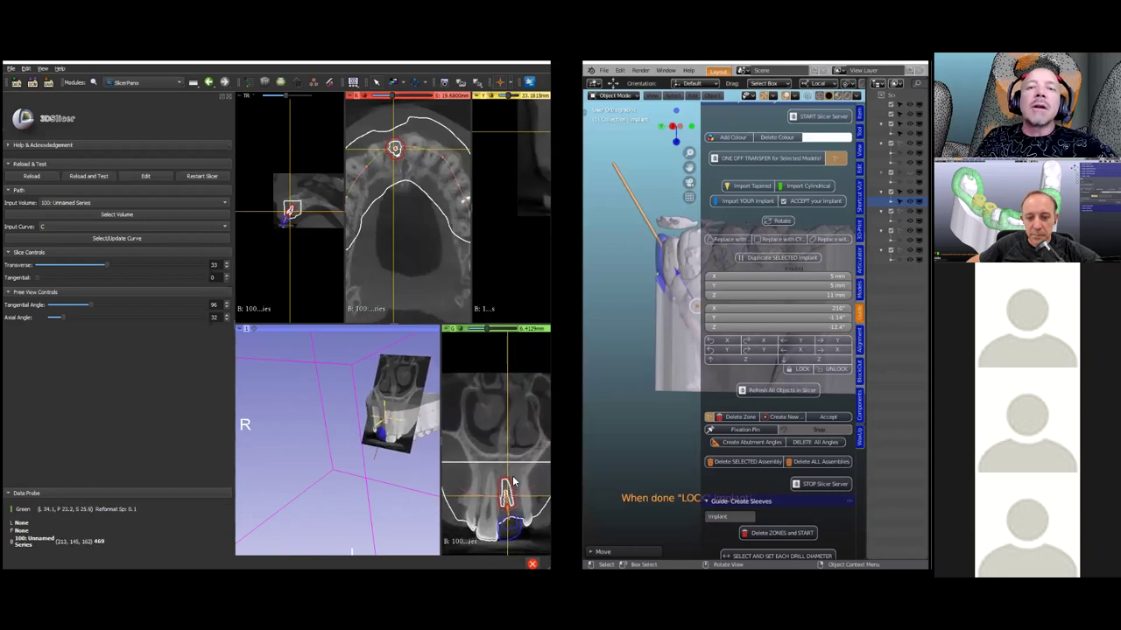
pyautogui.moveTo(506, 490); pyautogui.dragTo(508, 395, button='middle')
pyautogui.moveTo(508, 395); pyautogui.dragTo(515, 429, button='right')
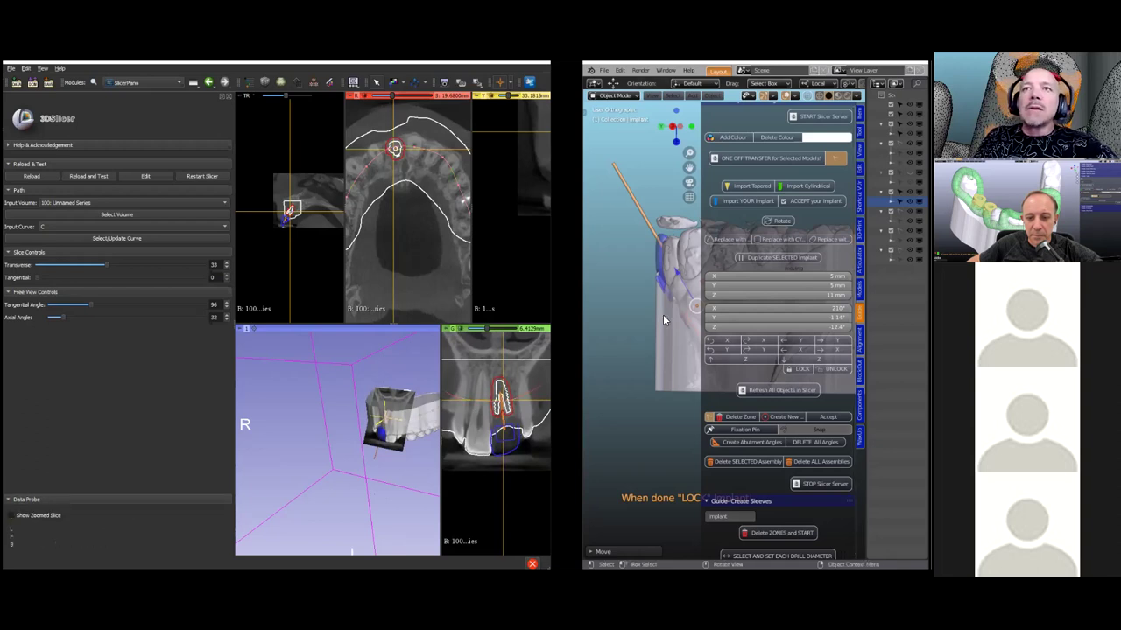
# Switch to Blender, nudge the implant along X and tilt it about Y to 0.818°.
pyautogui.scroll(-3, 660, 321)
pyautogui.moveTo(659, 321); pyautogui.dragTo(666, 343, button='middle')
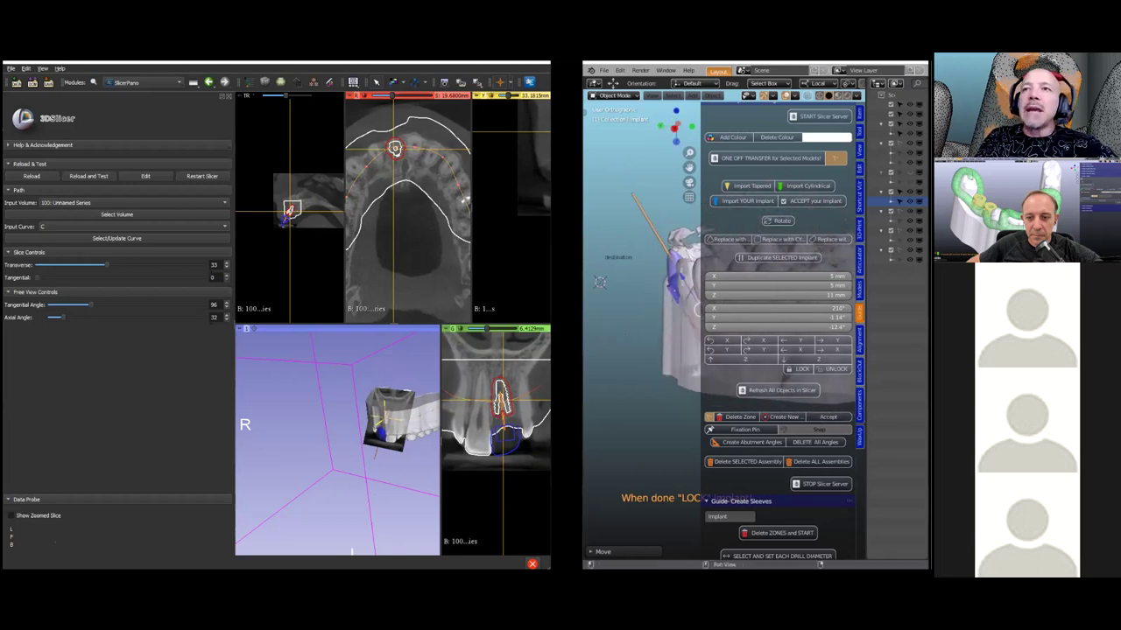
pyautogui.click(831, 351)
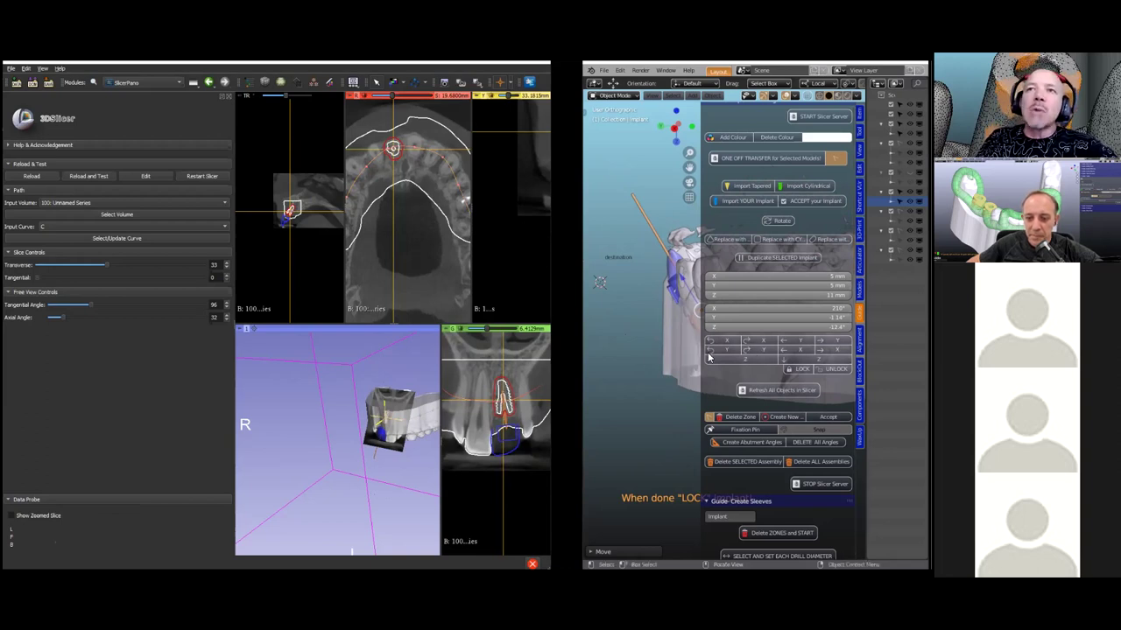
pyautogui.click(755, 352)
pyautogui.click(755, 352)
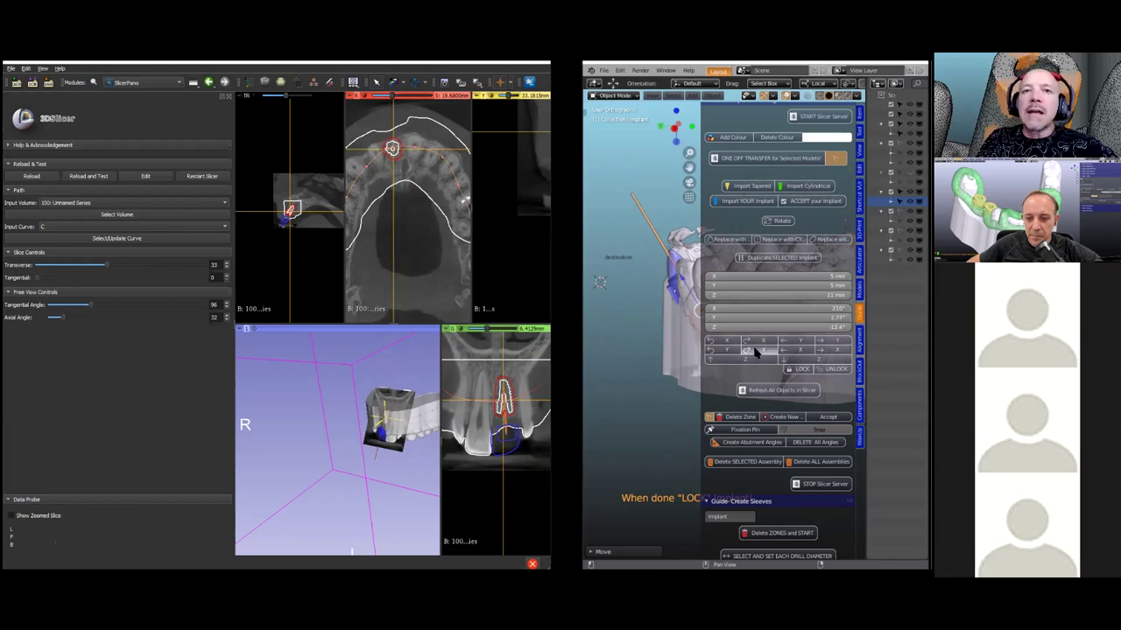
pyautogui.click(716, 353)
pyautogui.click(716, 353)
pyautogui.click(716, 353)
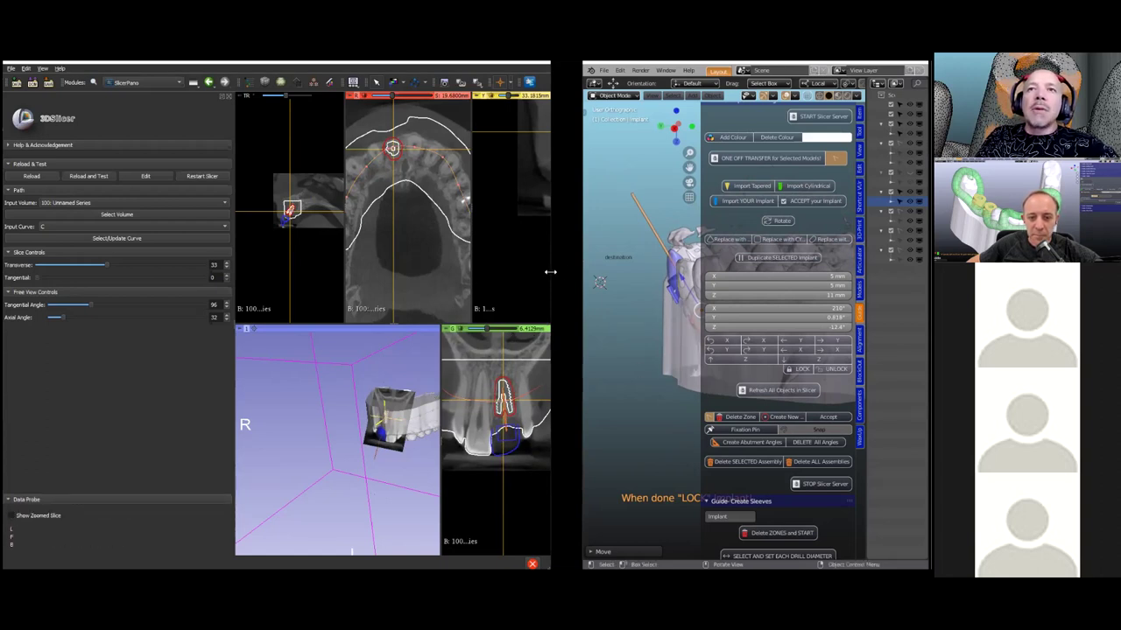
# Widen the 3D Slicer window to examine the adjusted implant in the yellow and green slices.
pyautogui.moveTo(549, 272); pyautogui.dragTo(570, 272)
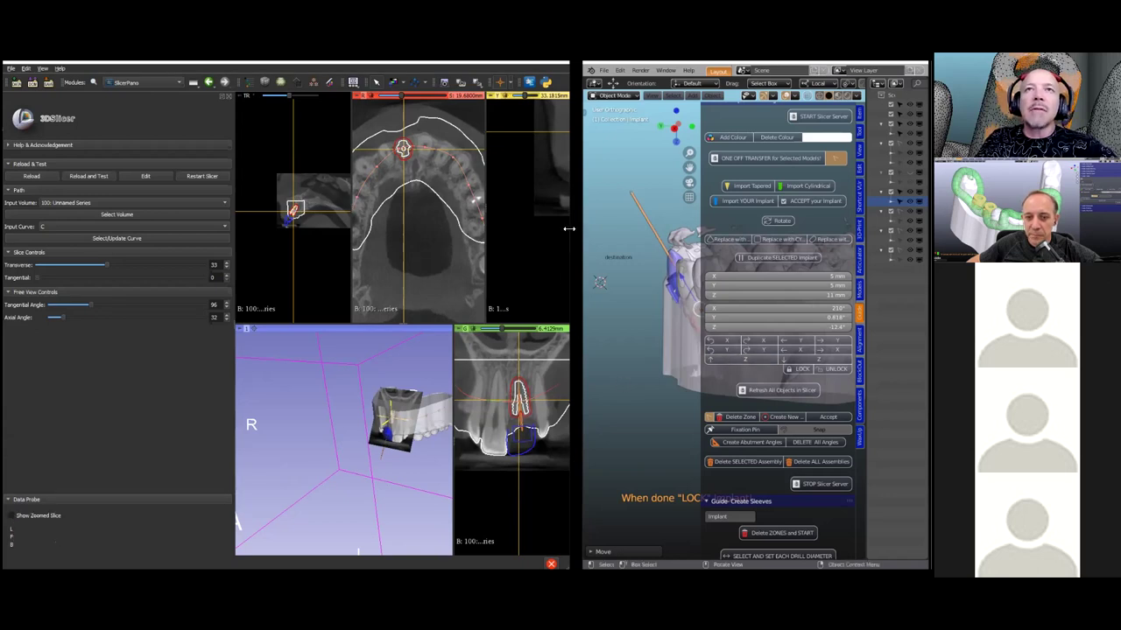
pyautogui.moveTo(569, 228); pyautogui.dragTo(658, 226)
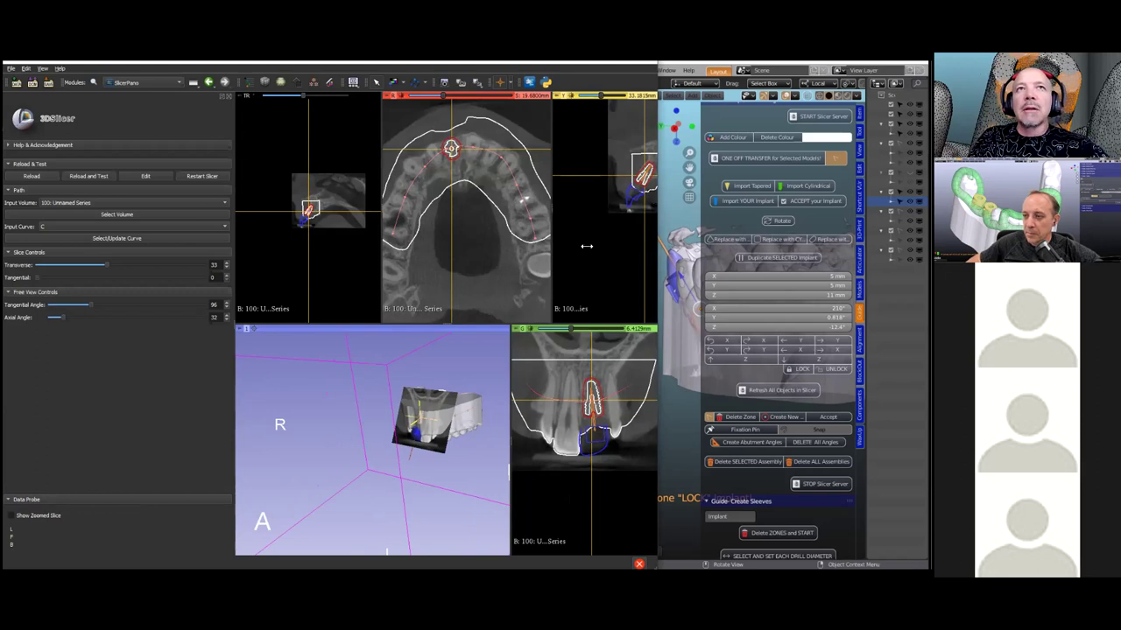
pyautogui.moveTo(586, 246); pyautogui.dragTo(585, 237)
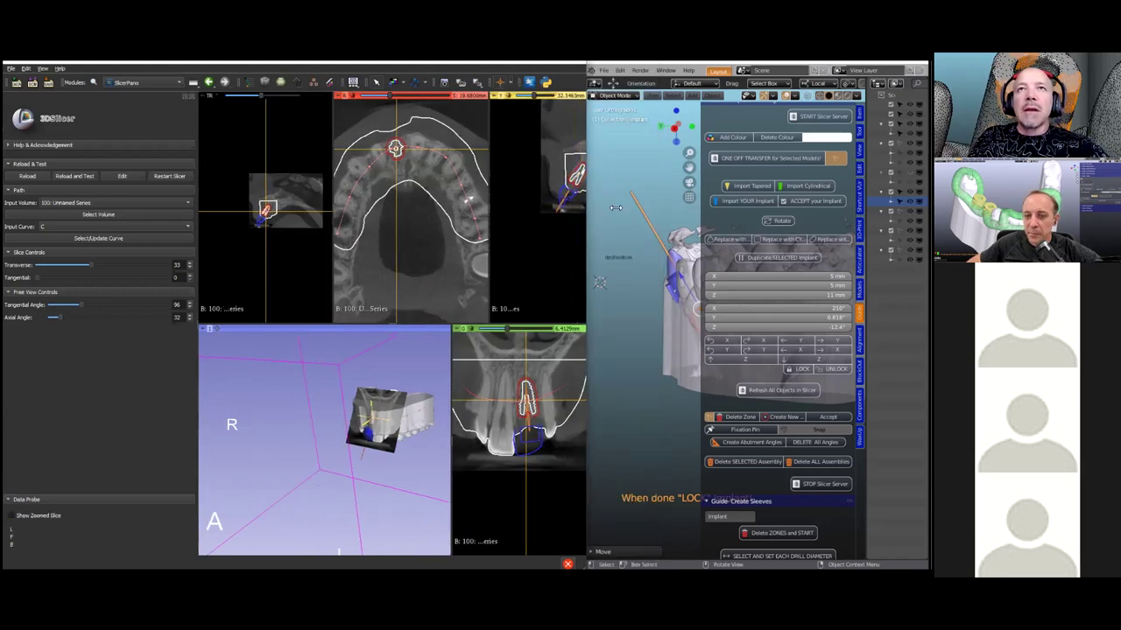
pyautogui.moveTo(615, 207); pyautogui.dragTo(616, 210)
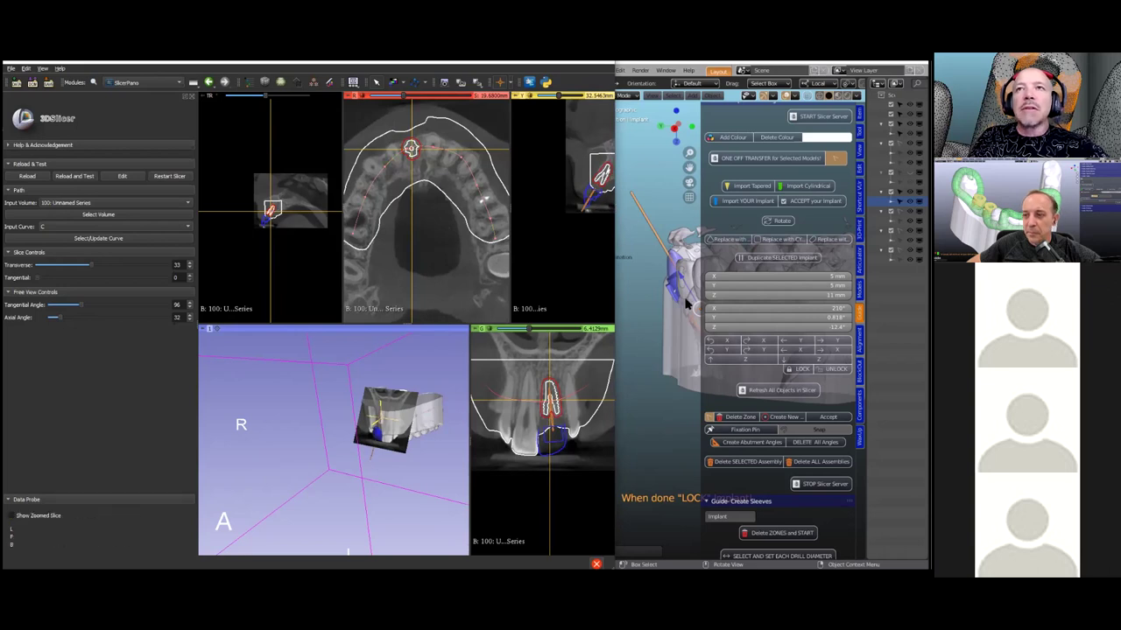
# Create an abutment angle for the implant in Blender and widen the model viewport beside 3D Slicer.
pyautogui.scroll(-4, 644, 378)
pyautogui.moveTo(645, 377)
pyautogui.mouseDown(button='middle')
pyautogui.moveTo(704, 363)
pyautogui.moveTo(639, 375)
pyautogui.mouseUp(button='middle')
pyautogui.click(644, 377)
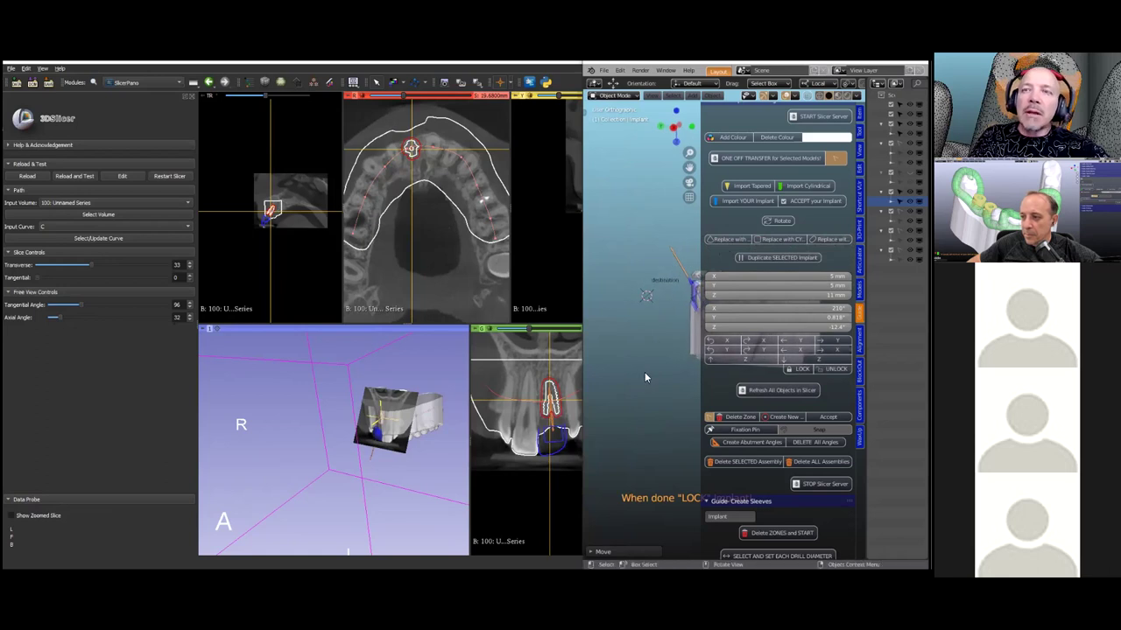
pyautogui.click(544, 272)
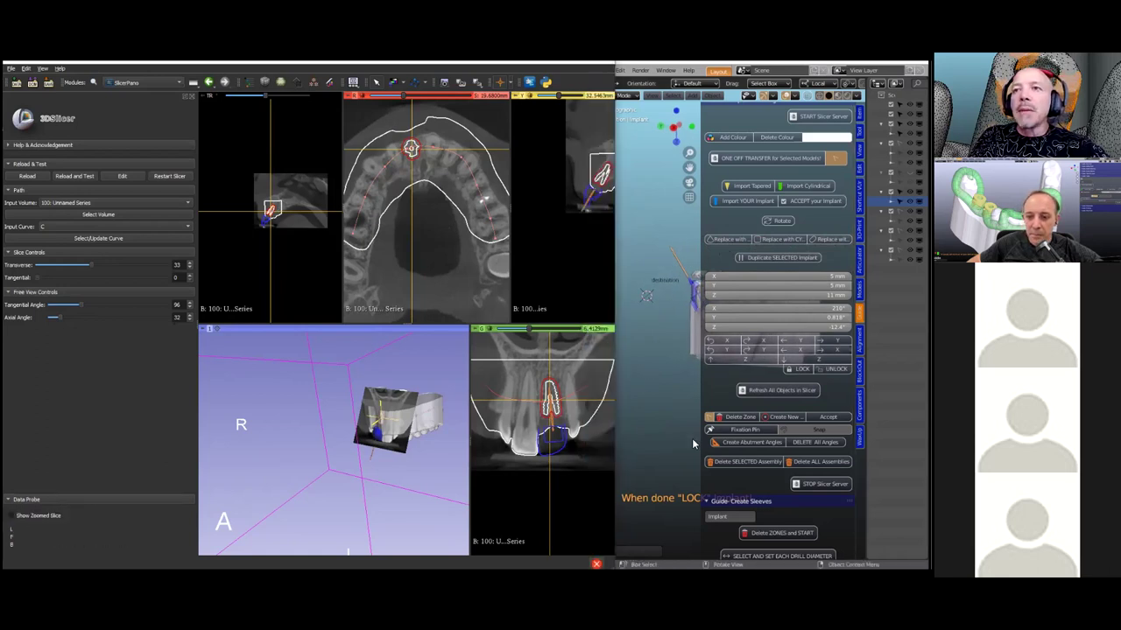
pyautogui.click(739, 443)
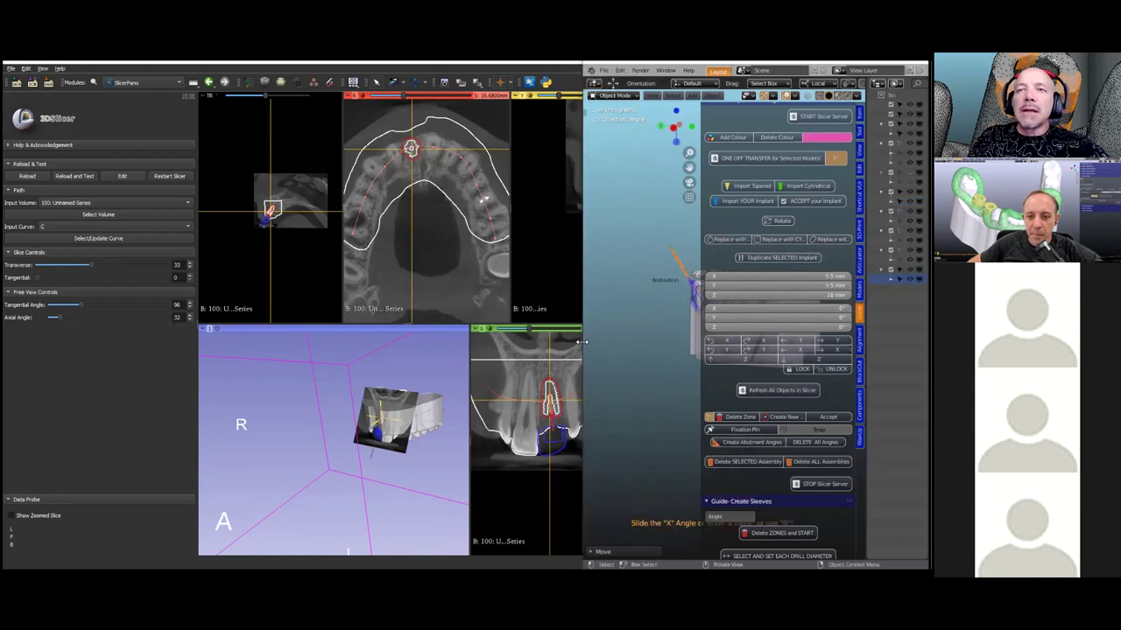
pyautogui.moveTo(584, 342); pyautogui.dragTo(333, 337)
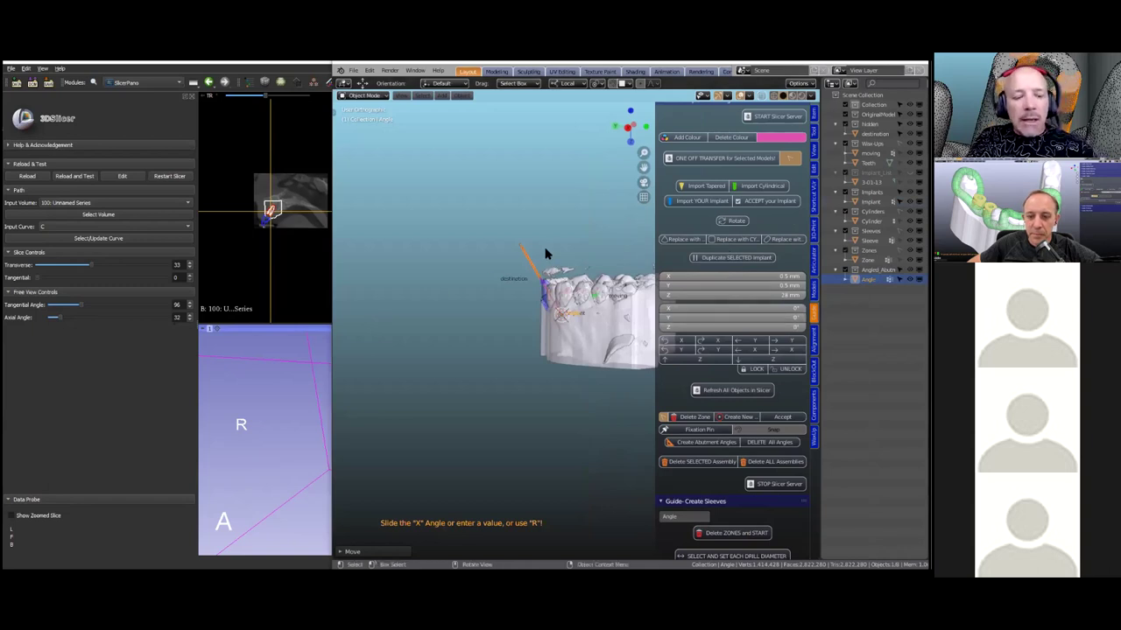
# Rotate the abutment angle freehand, and set its X rotation to -15°.
pyautogui.press('r')
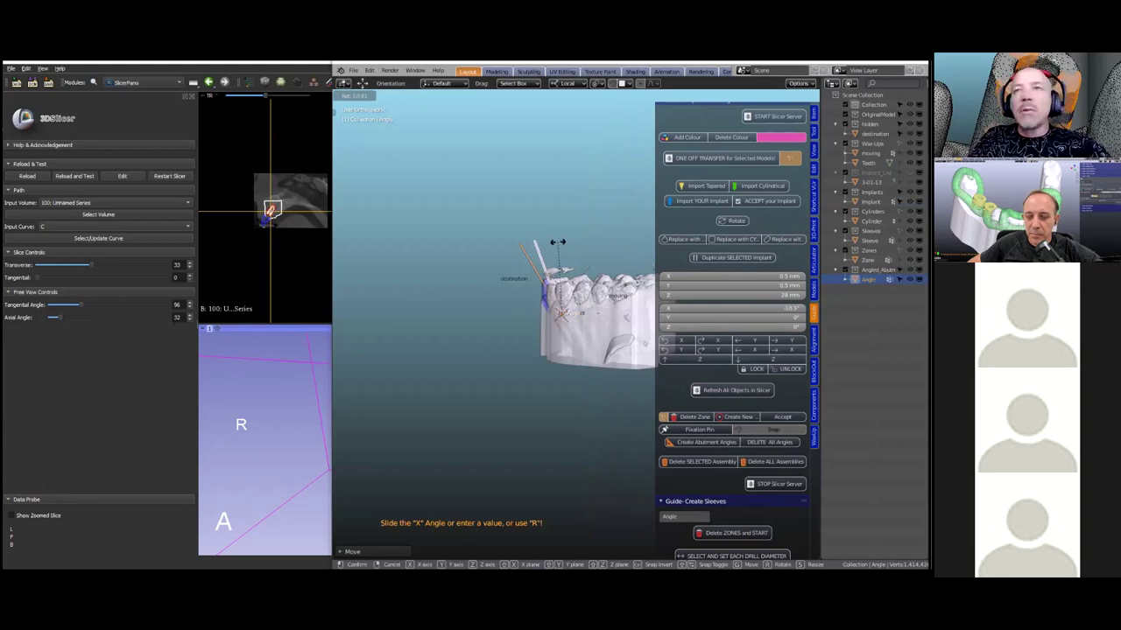
pyautogui.click(558, 245)
pyautogui.moveTo(759, 306); pyautogui.dragTo(674, 306)
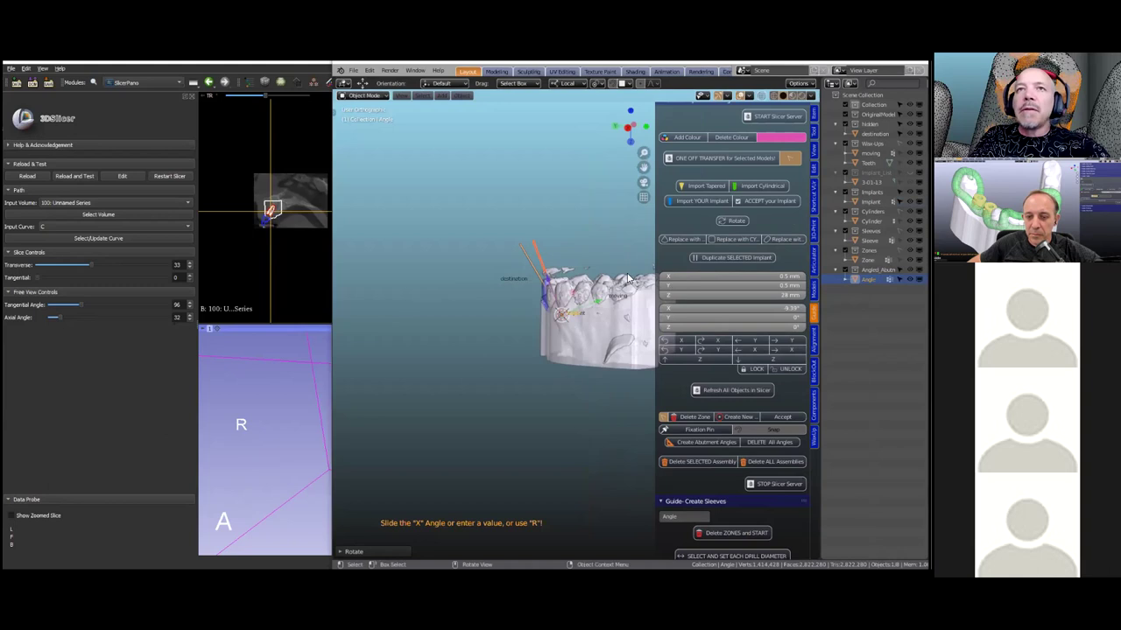
pyautogui.click(732, 308)
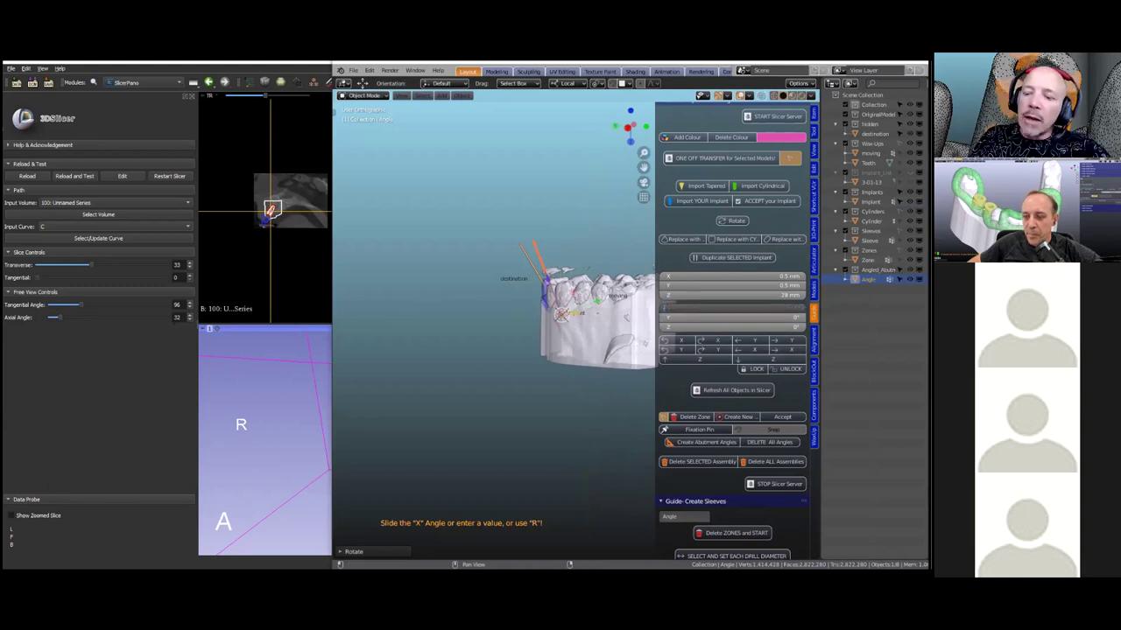
pyautogui.press('Return')
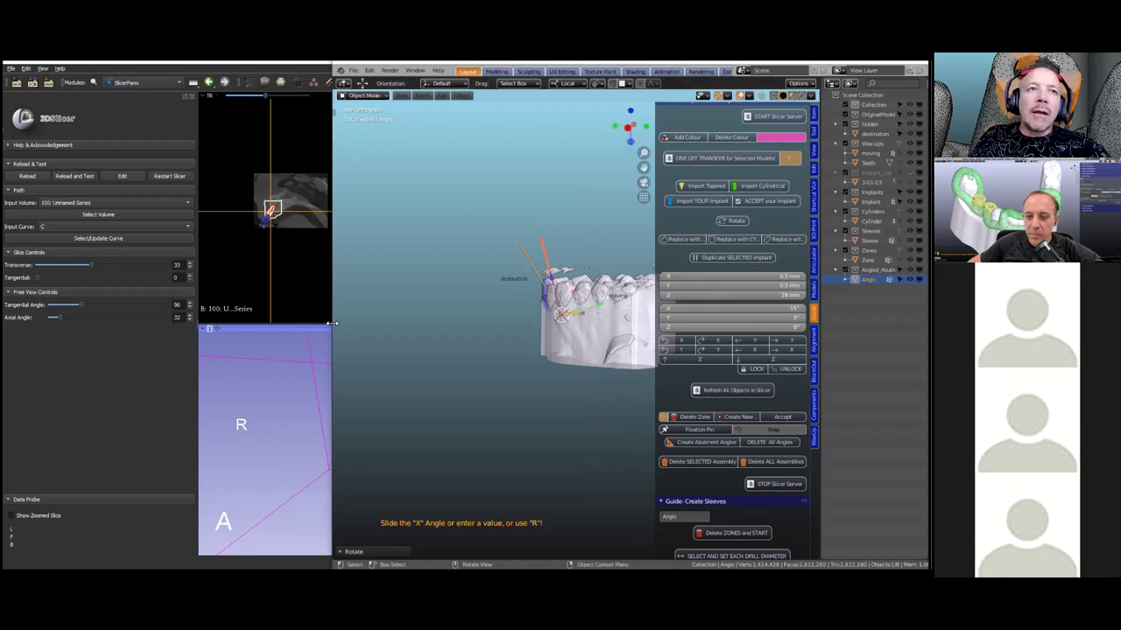
# Widen the 3D Slicer window to examine the tilted abutment angle against the crown in the CT slices.
pyautogui.moveTo(332, 294); pyautogui.dragTo(615, 290)
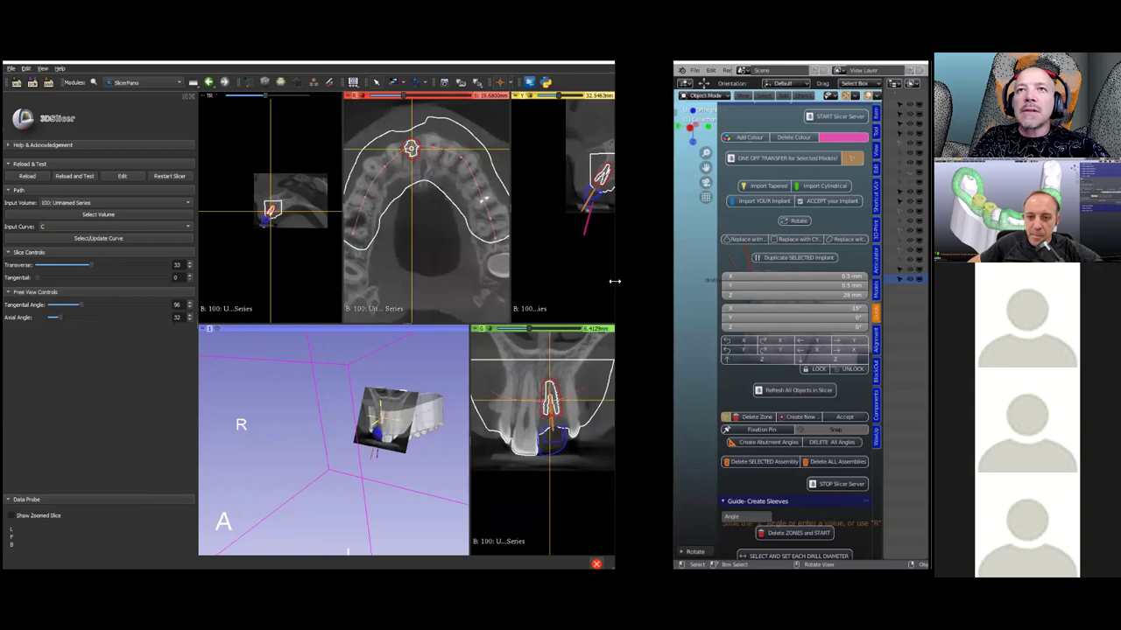
pyautogui.moveTo(615, 281); pyautogui.dragTo(687, 274)
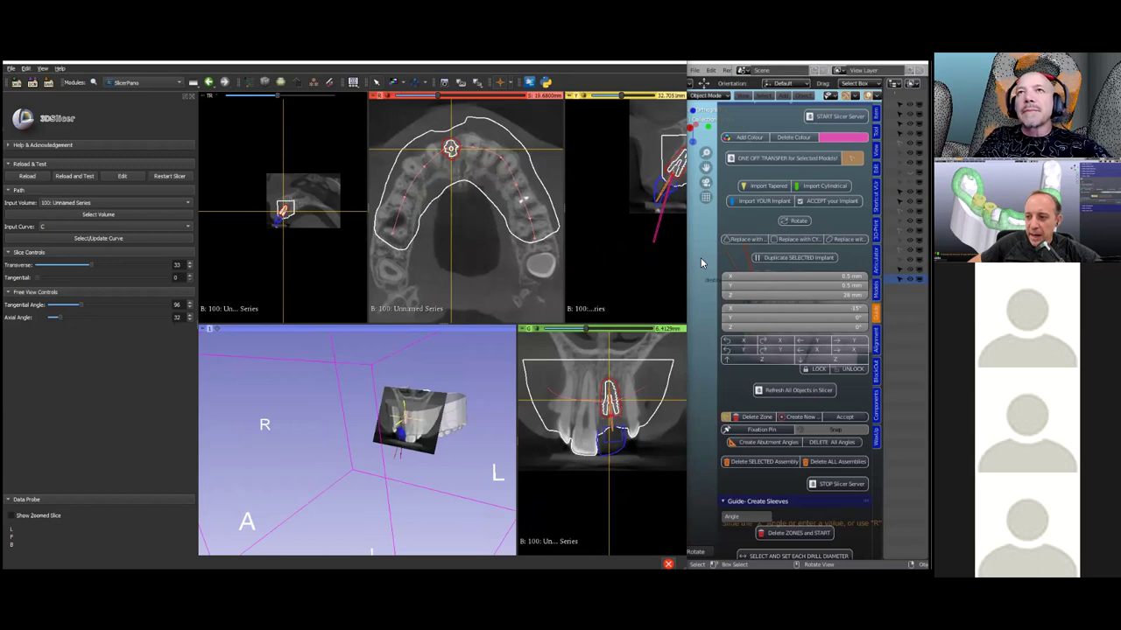
pyautogui.moveTo(688, 263); pyautogui.dragTo(674, 278)
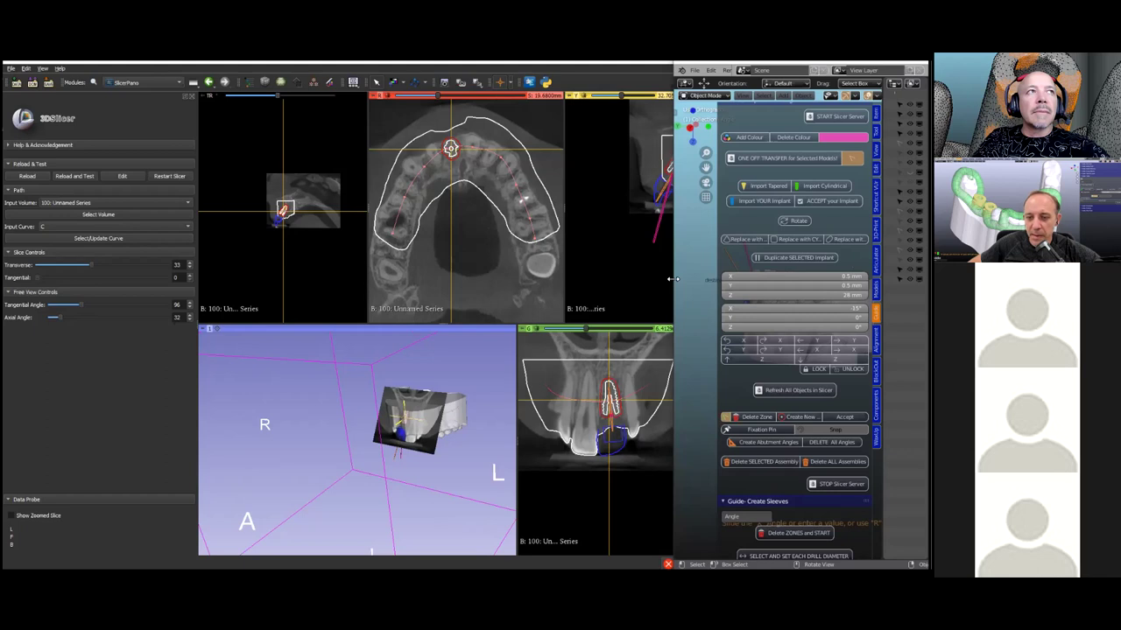
# Switch to Blender at full size, inspect the abutment angle from the front of the arch, and hide the destination scan.
pyautogui.press('super+Up')
pyautogui.scroll(-2, 295, 353)
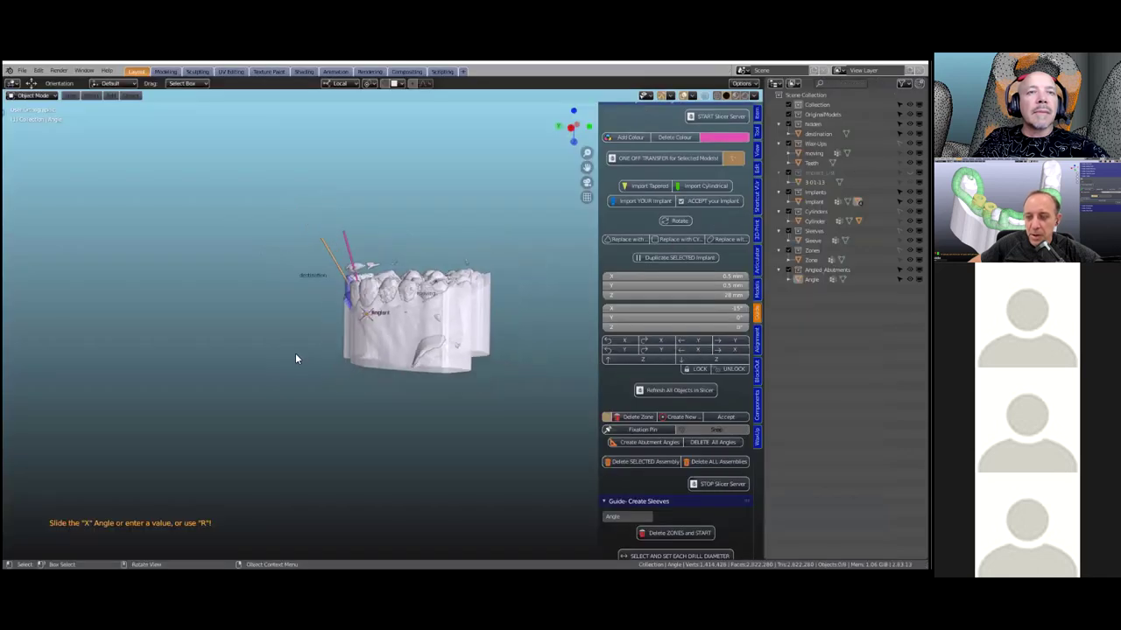
pyautogui.scroll(3, 295, 352)
pyautogui.moveTo(313, 359); pyautogui.dragTo(488, 283, button='middle')
pyautogui.scroll(2, 402, 342)
pyautogui.scroll(-2, 460, 366)
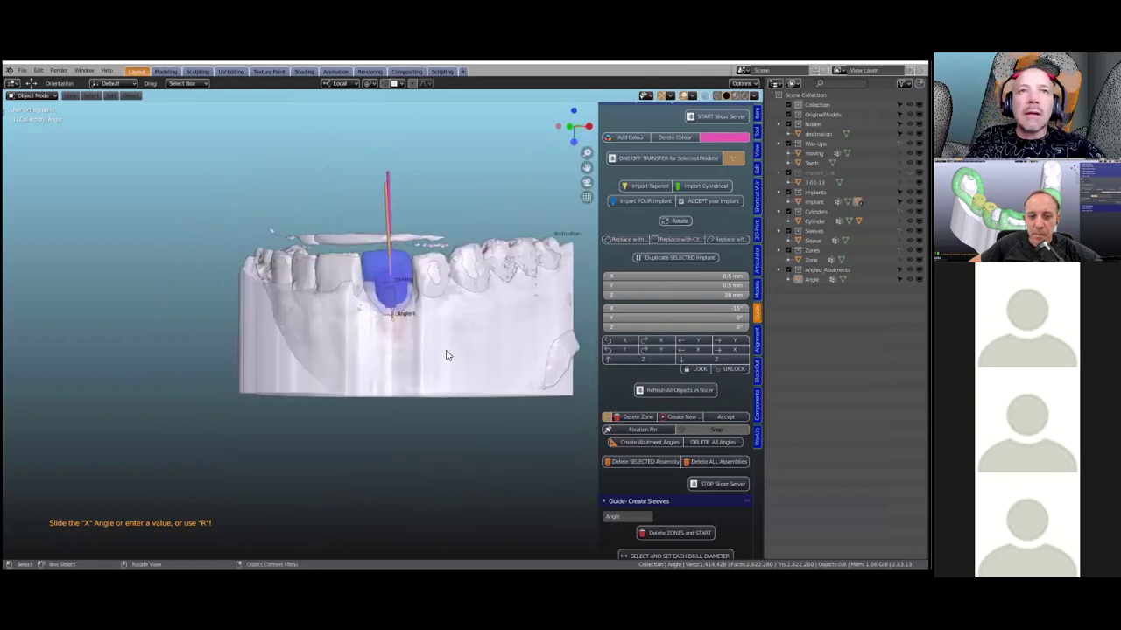
pyautogui.moveTo(452, 361)
pyautogui.mouseDown(button='middle')
pyautogui.moveTo(437, 339)
pyautogui.moveTo(450, 363)
pyautogui.mouseUp(button='middle')
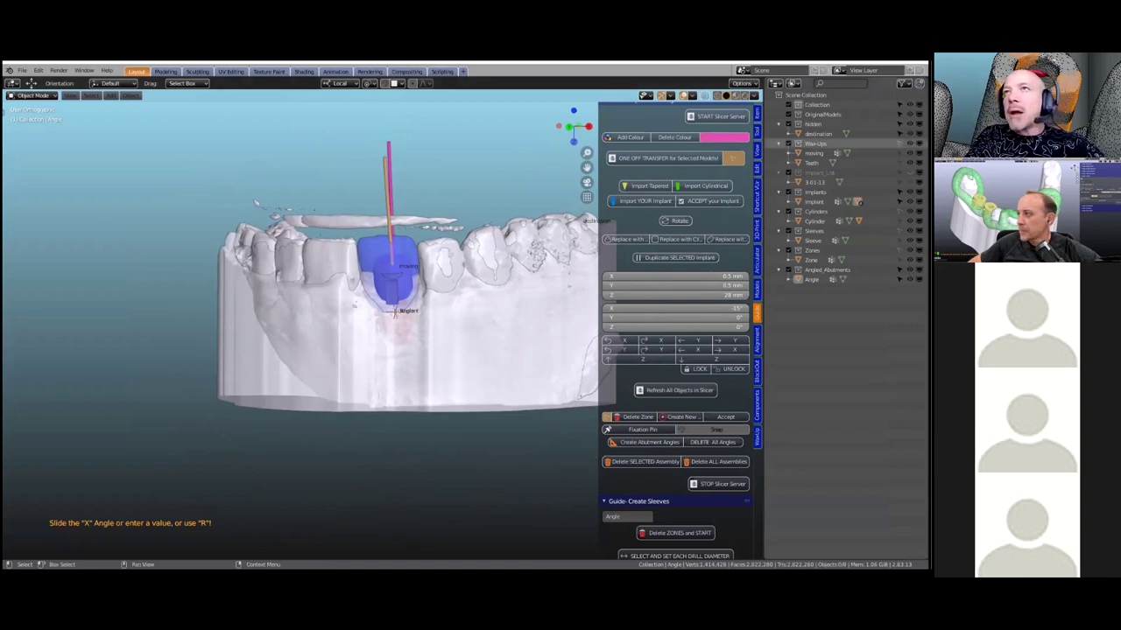
pyautogui.moveTo(451, 360); pyautogui.dragTo(464, 326, button='middle')
# Delete the implant zones and start the guide's sleeve creation stage.
pyautogui.scroll(-3, 711, 383)
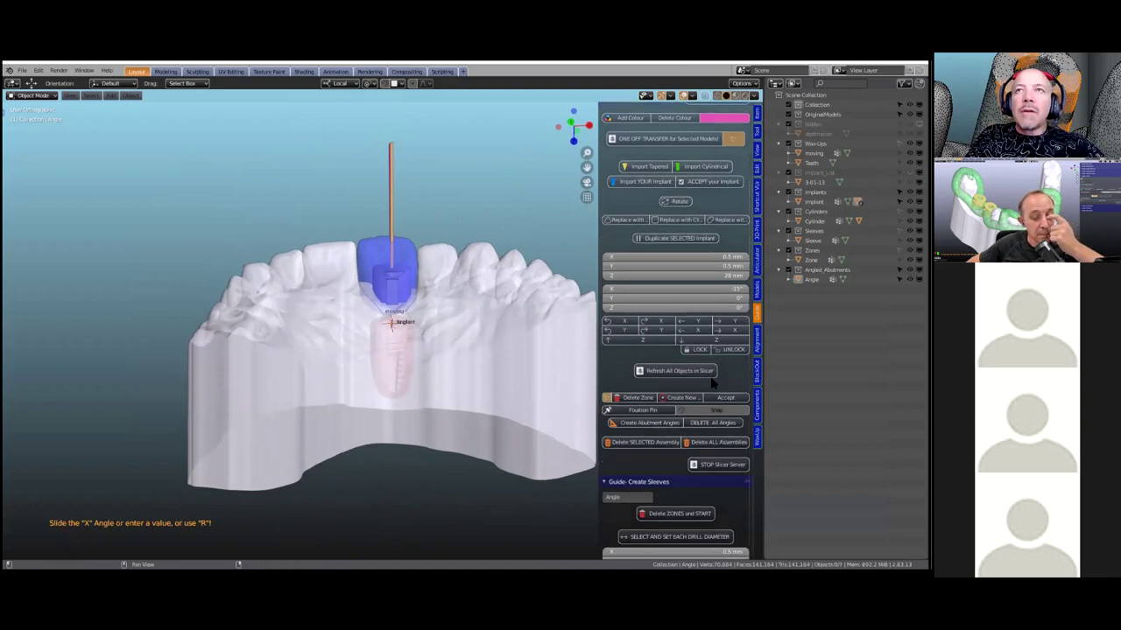
pyautogui.scroll(7, 711, 377)
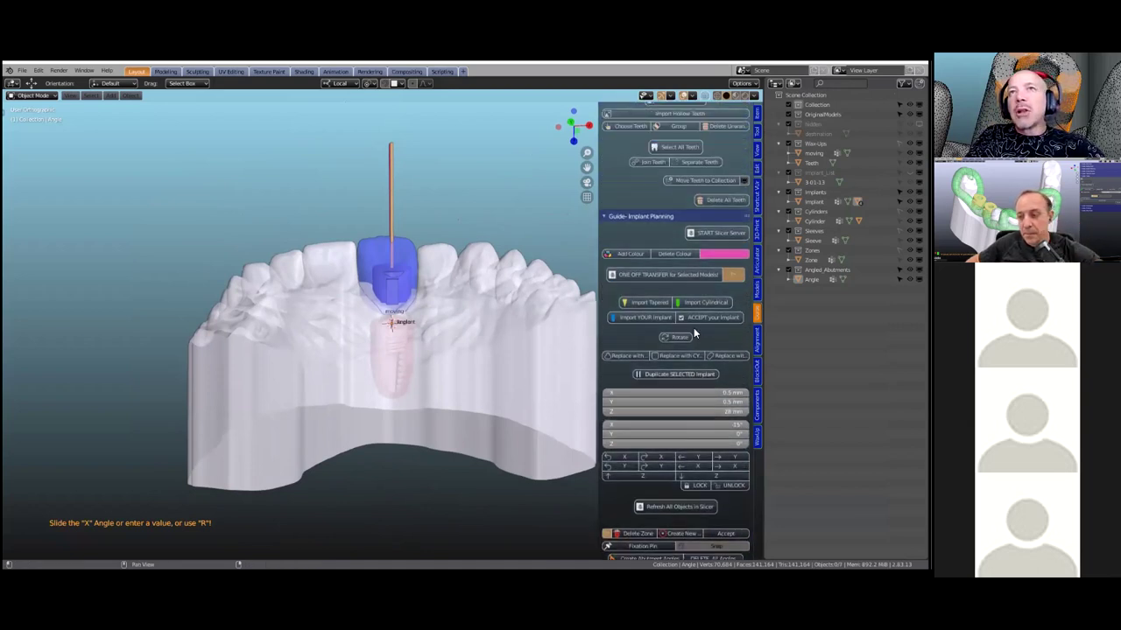
pyautogui.scroll(2, 664, 311)
pyautogui.scroll(-3, 669, 317)
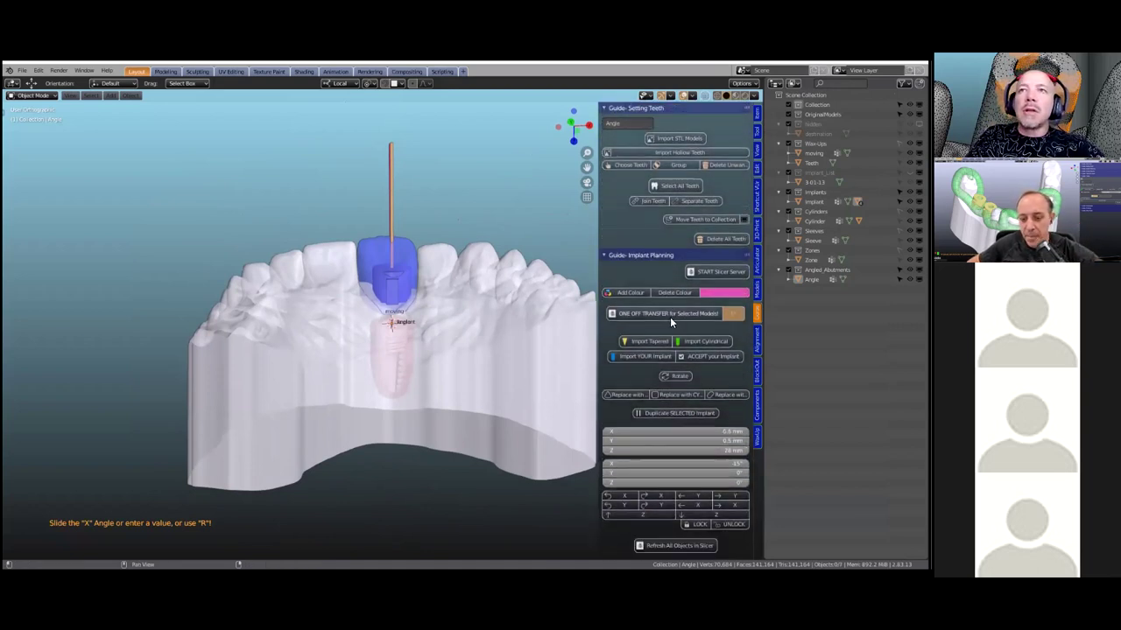
pyautogui.scroll(-2, 675, 350)
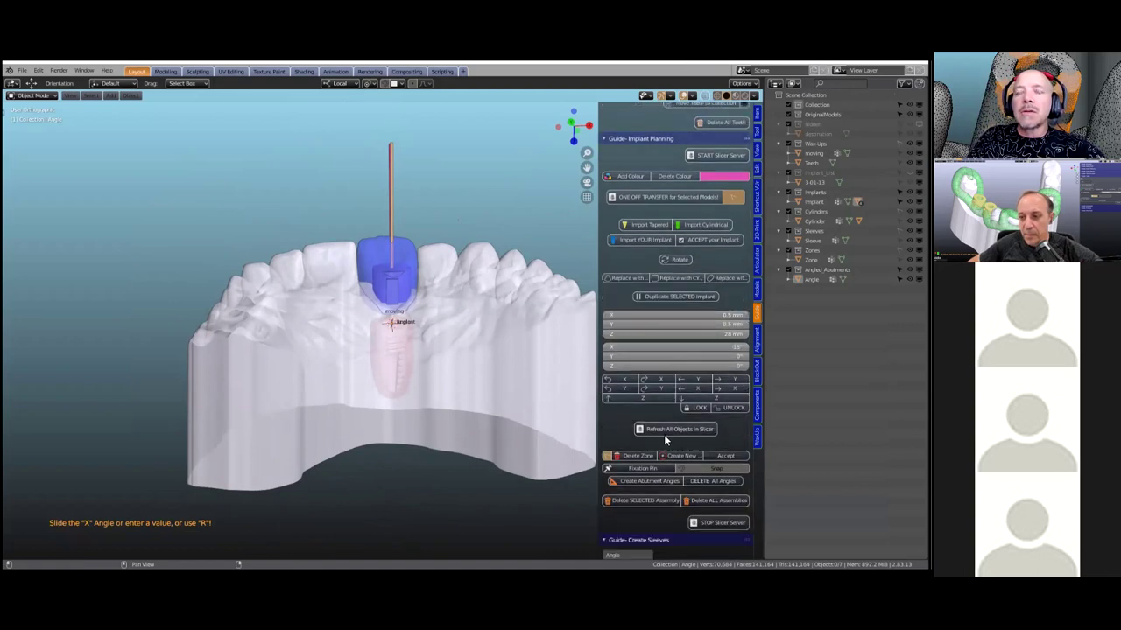
pyautogui.scroll(-2, 662, 443)
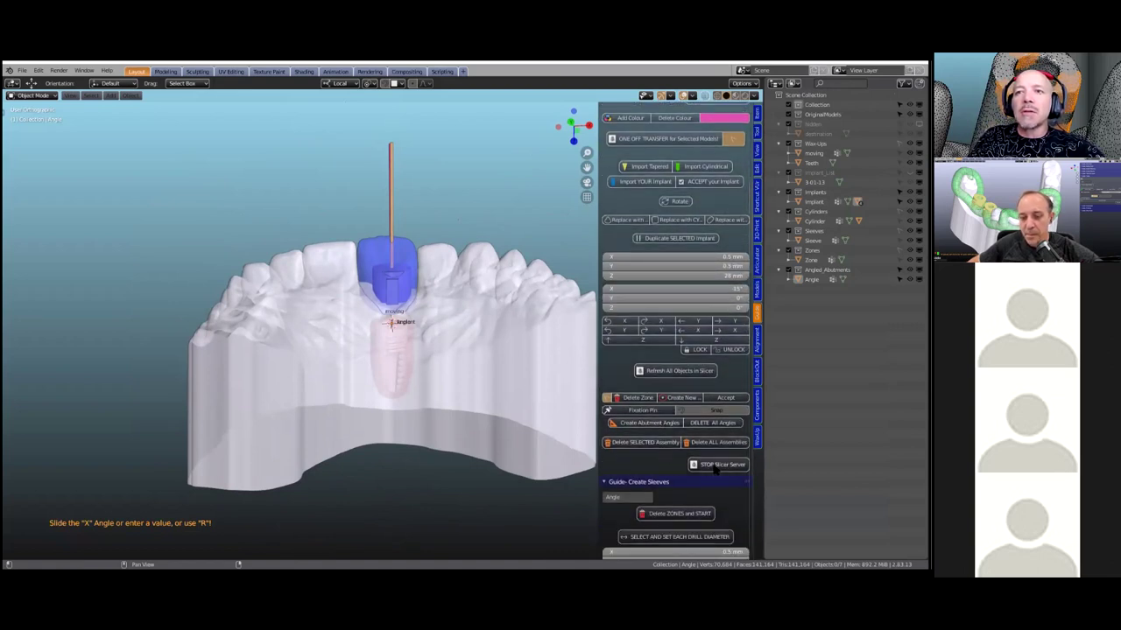
pyautogui.scroll(-6, 707, 430)
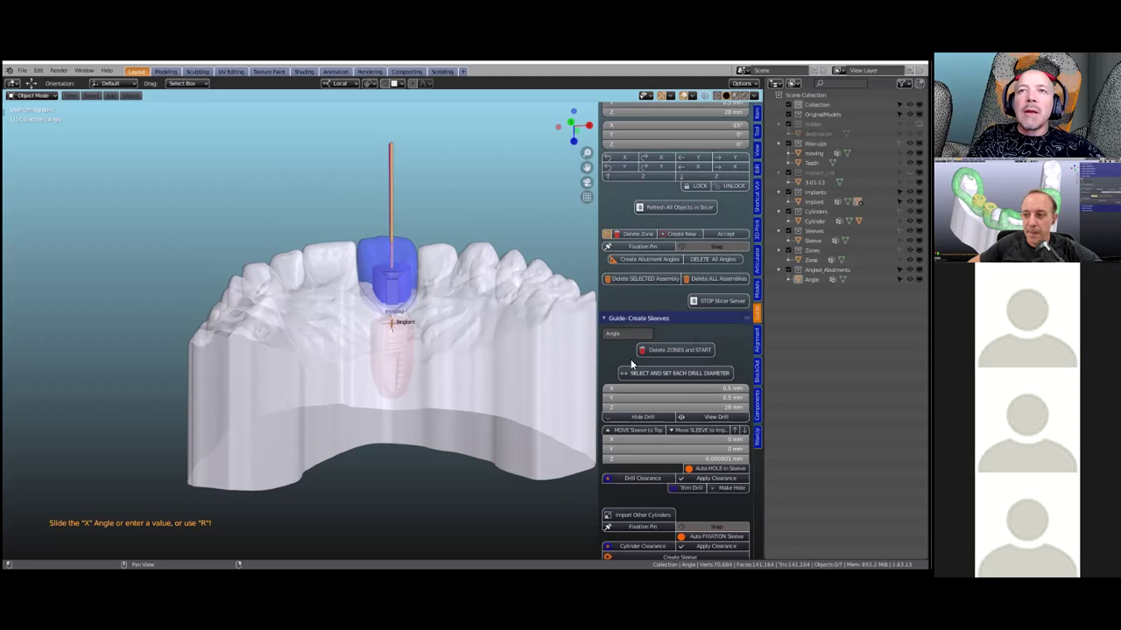
pyautogui.click(675, 351)
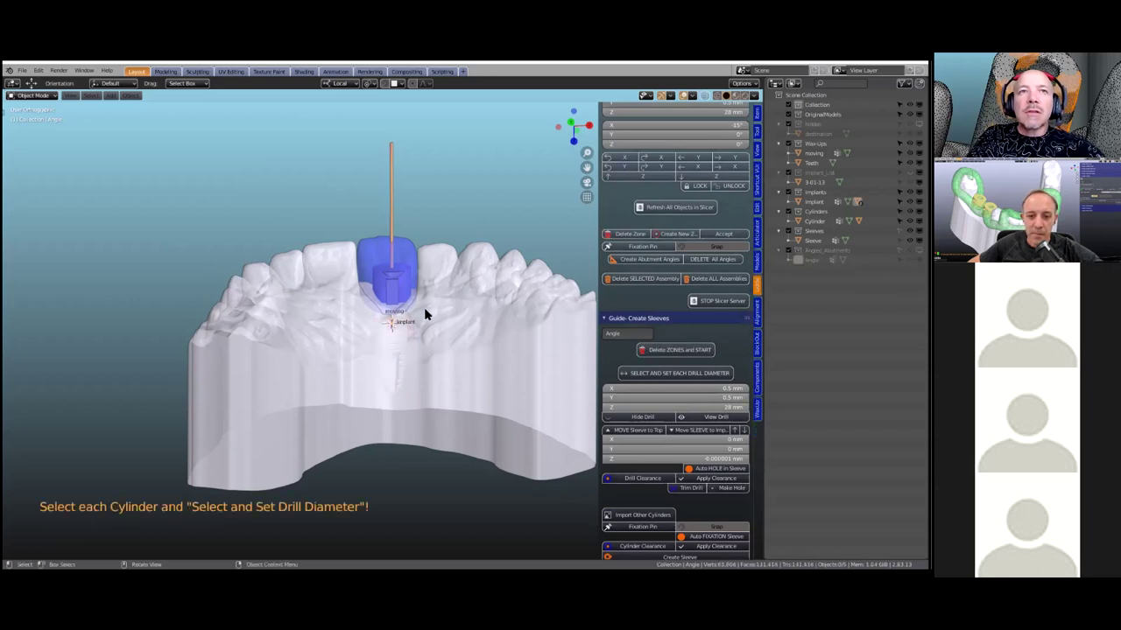
# Select the implant's thin cylinder and prepare it for setting the drill diameter.
pyautogui.scroll(5, 425, 312)
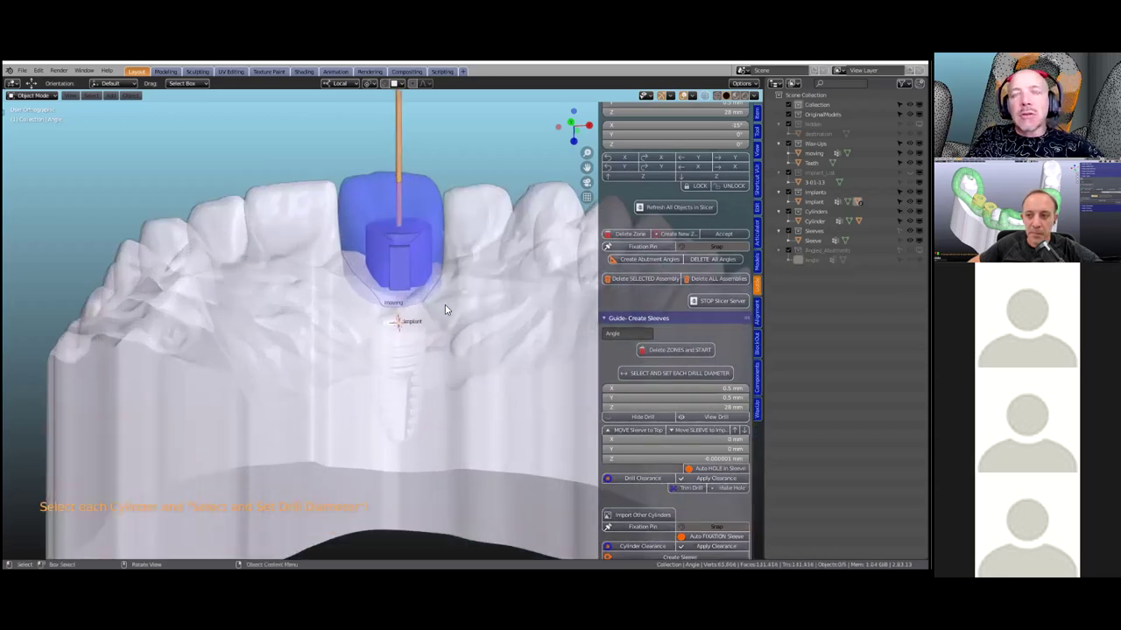
pyautogui.scroll(-3, 459, 328)
pyautogui.scroll(1, 549, 333)
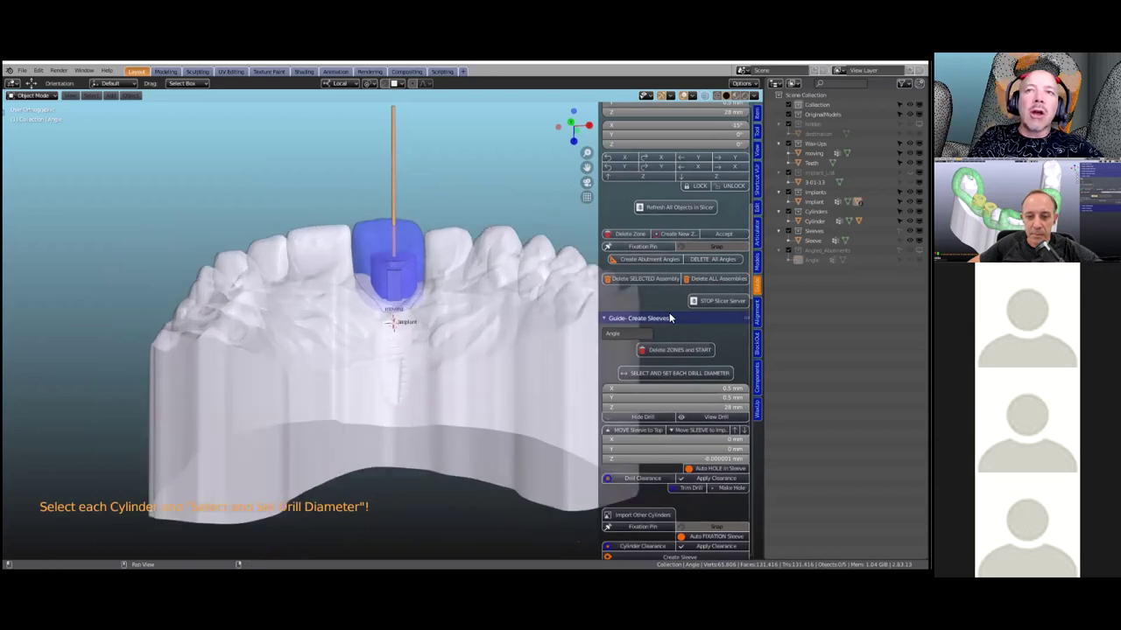
pyautogui.moveTo(536, 339); pyautogui.dragTo(499, 377, button='middle')
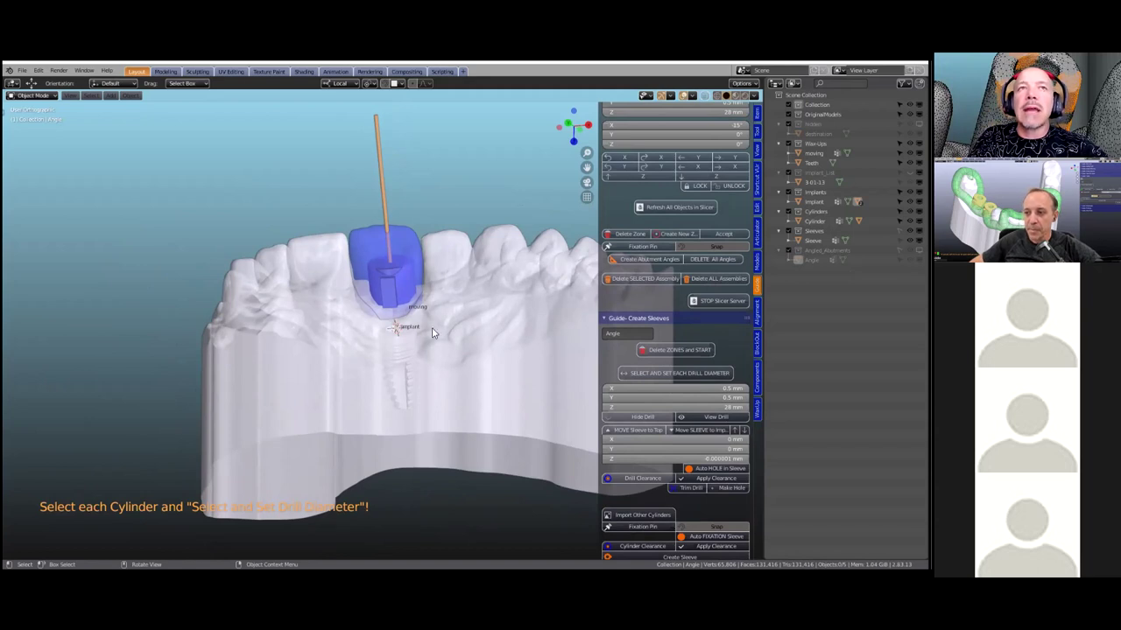
pyautogui.click(382, 178)
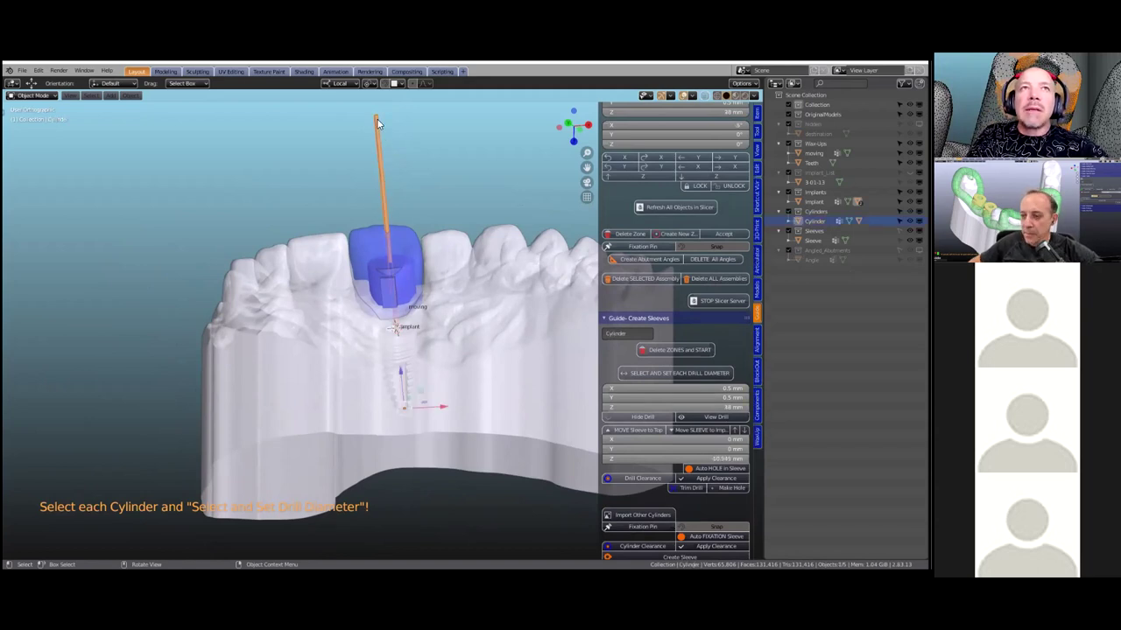
pyautogui.click(639, 374)
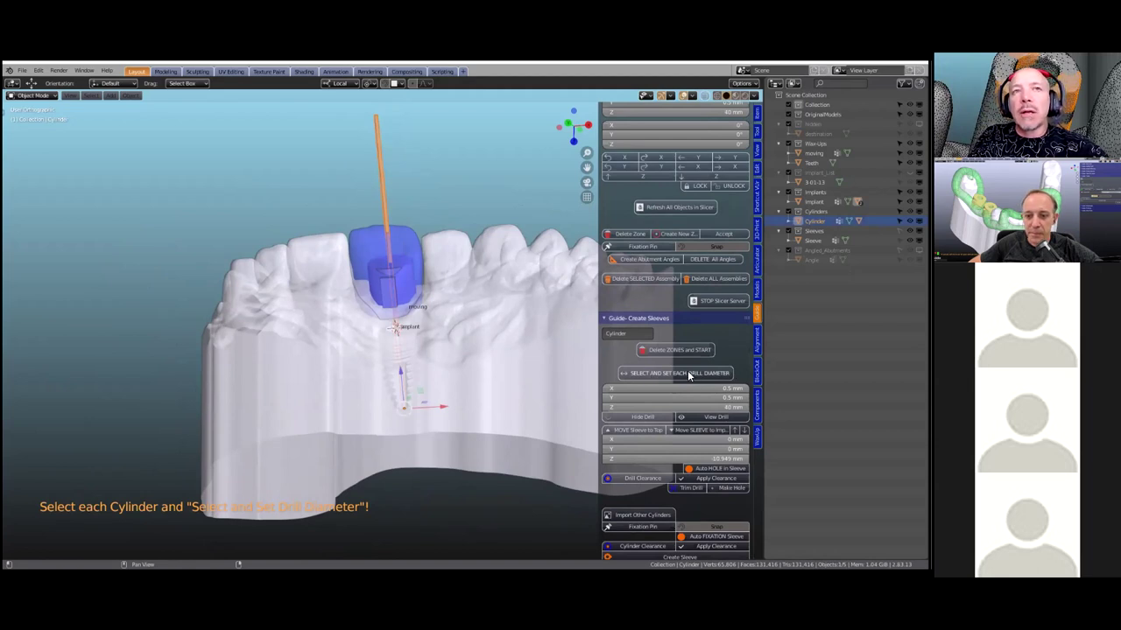
pyautogui.click(682, 374)
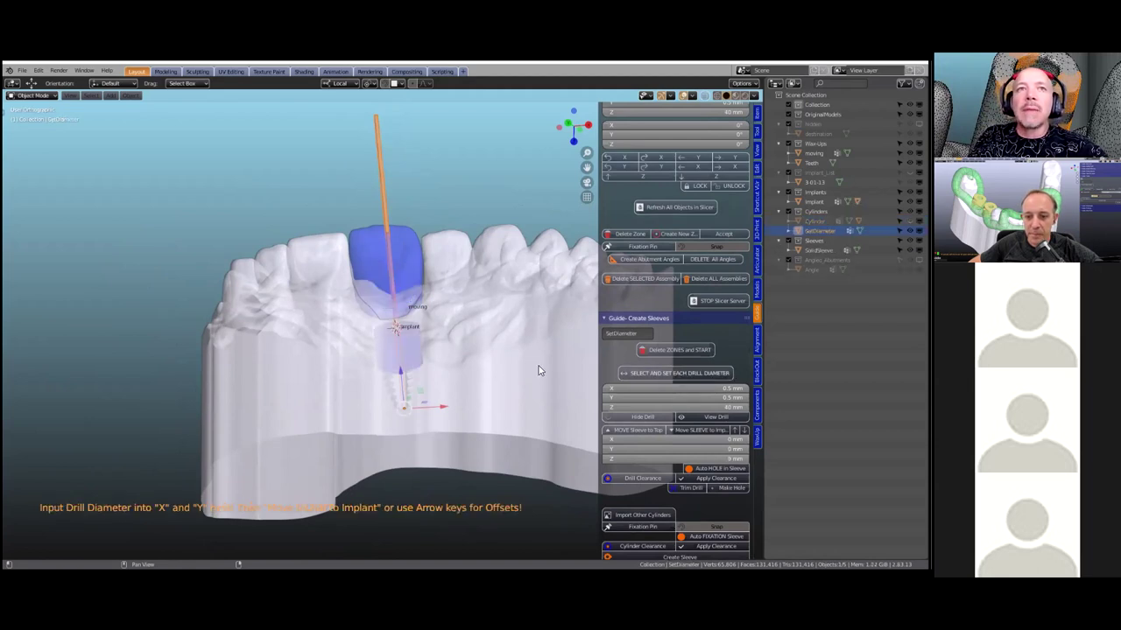
# Set the drill diameter to 5 mm in both X and Y.
pyautogui.scroll(1, 390, 385)
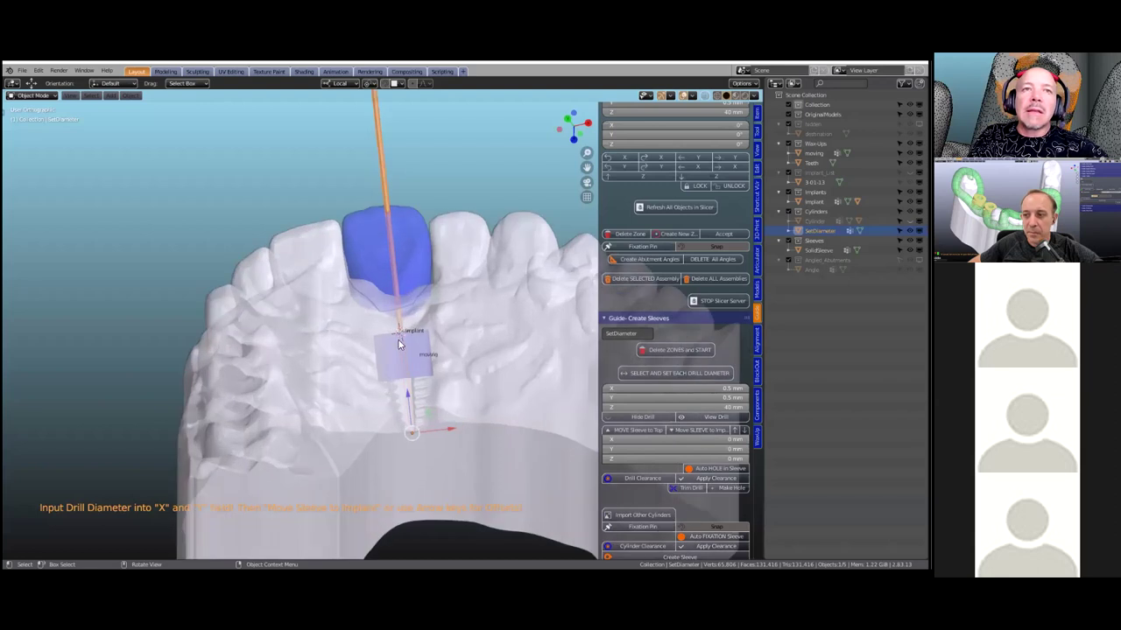
pyautogui.scroll(2, 437, 446)
pyautogui.moveTo(469, 369); pyautogui.dragTo(468, 380, button='middle')
pyautogui.moveTo(404, 338); pyautogui.dragTo(401, 355, button='middle')
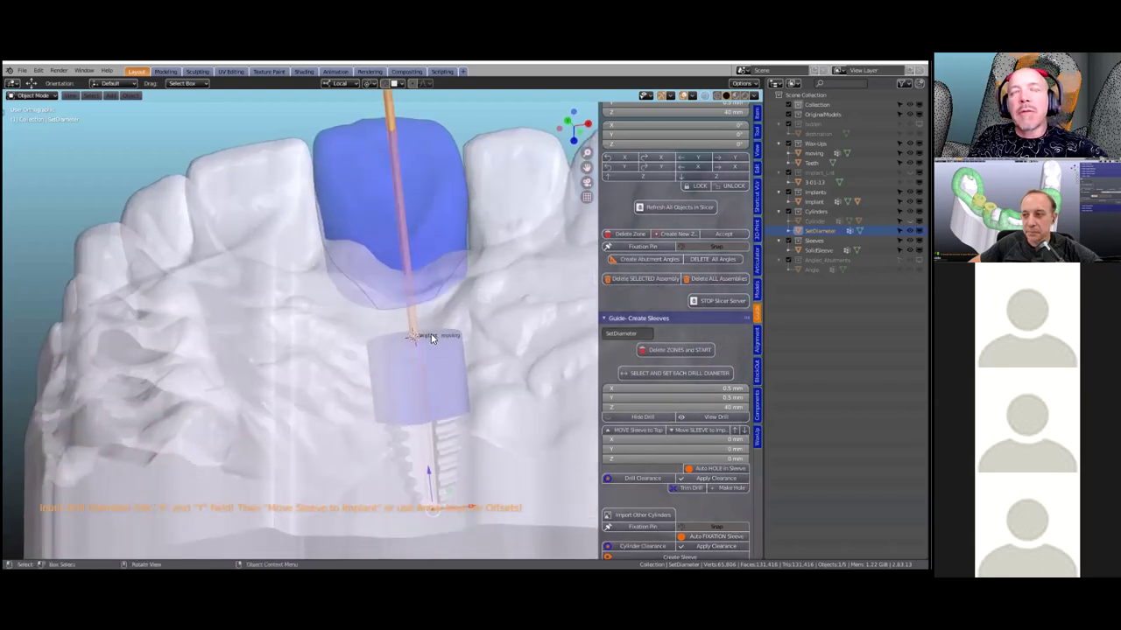
pyautogui.scroll(-3, 467, 342)
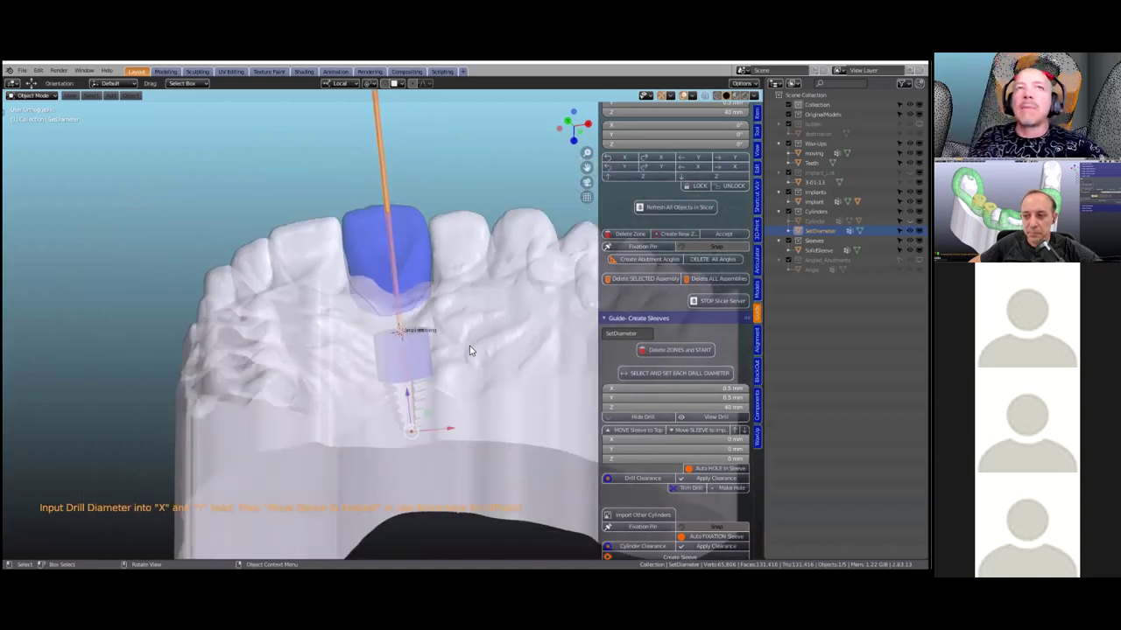
pyautogui.moveTo(475, 205); pyautogui.dragTo(391, 207, button='middle')
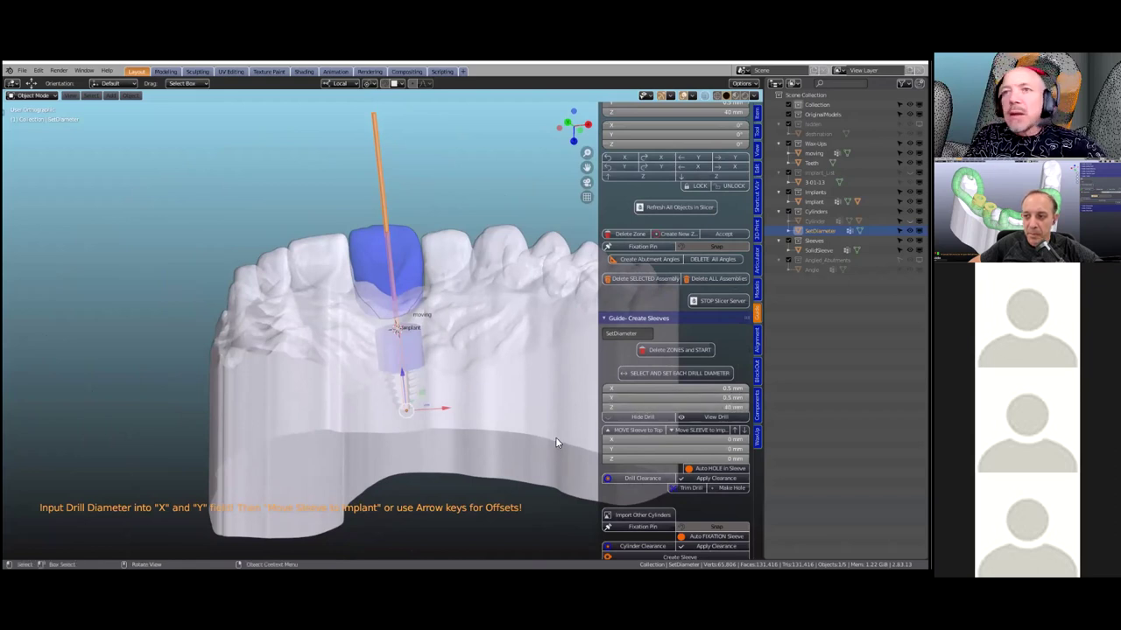
pyautogui.click(674, 388)
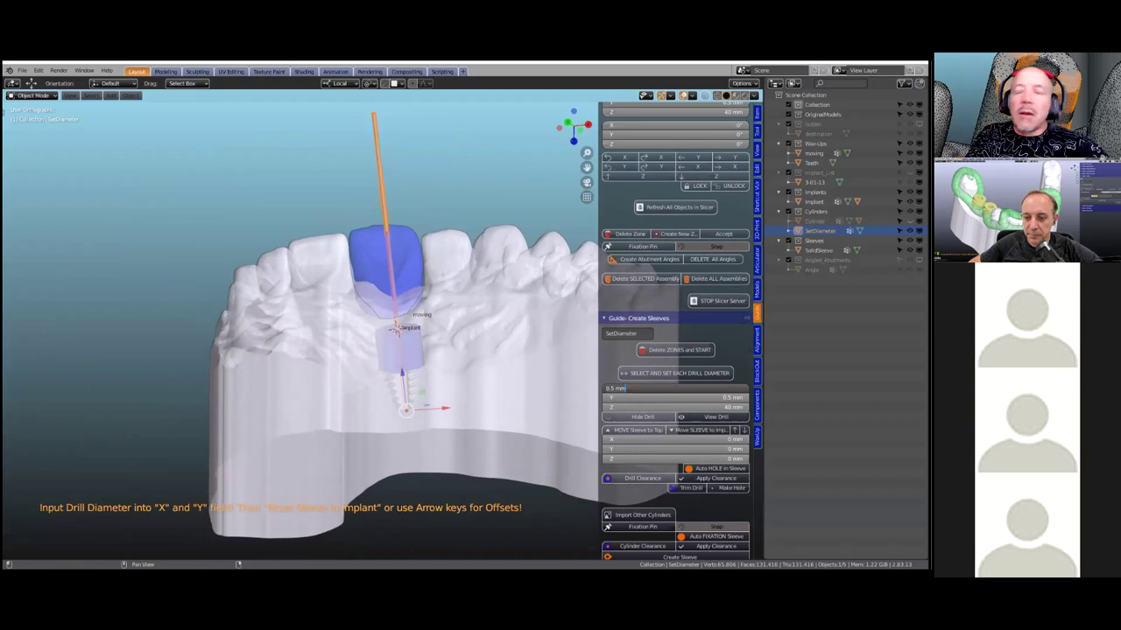
pyautogui.press('Return')
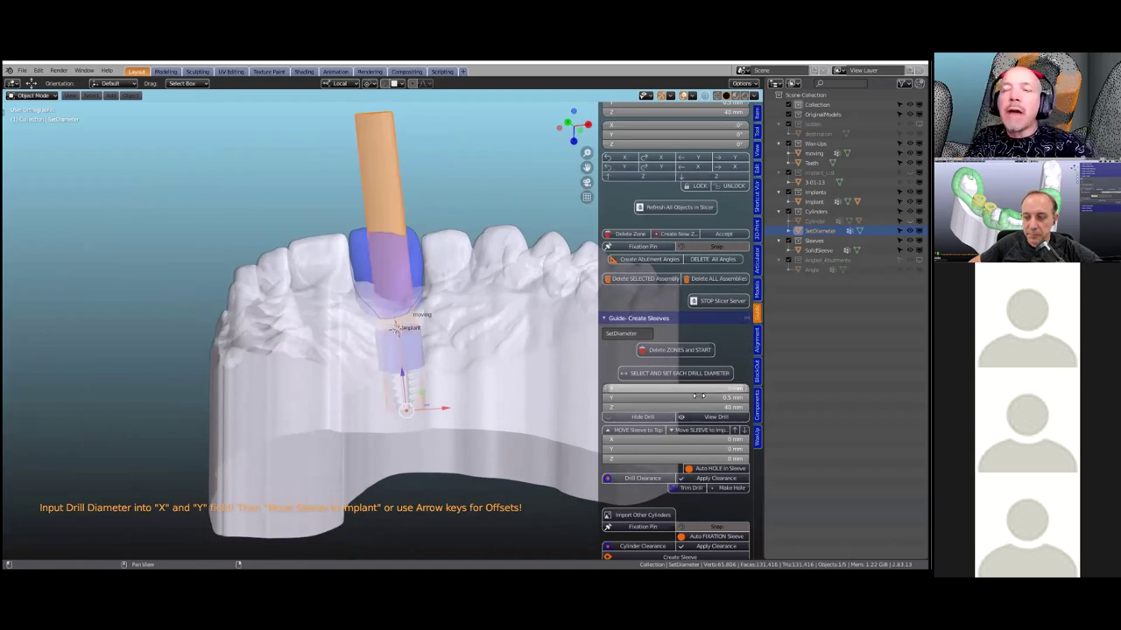
pyautogui.click(707, 398)
pyautogui.write('5.5')
pyautogui.press('Return')
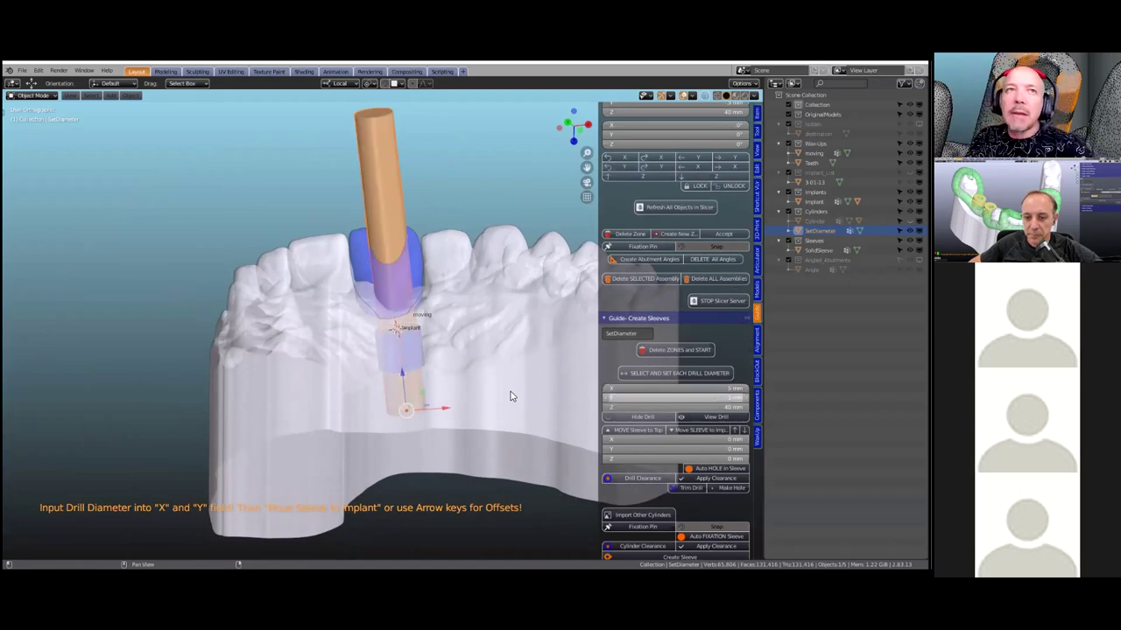
pyautogui.moveTo(479, 384)
pyautogui.mouseDown(button='middle')
pyautogui.moveTo(480, 372)
pyautogui.moveTo(477, 382)
pyautogui.mouseUp(button='middle')
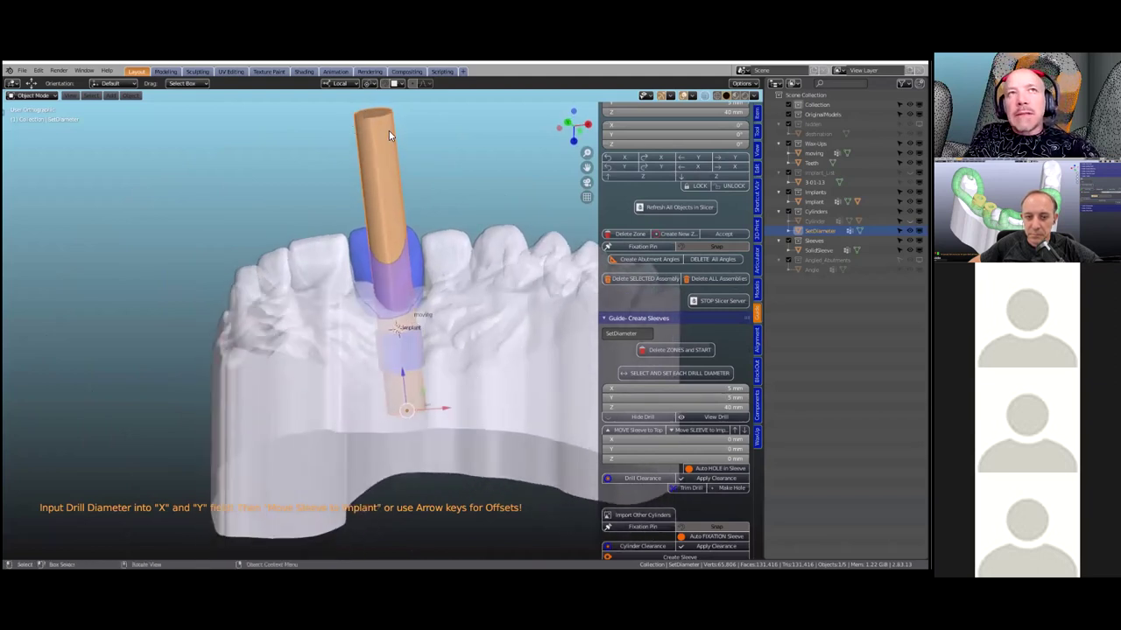
# Move the sleeve to the implant and set its Z offset to 9 mm.
pyautogui.click(692, 430)
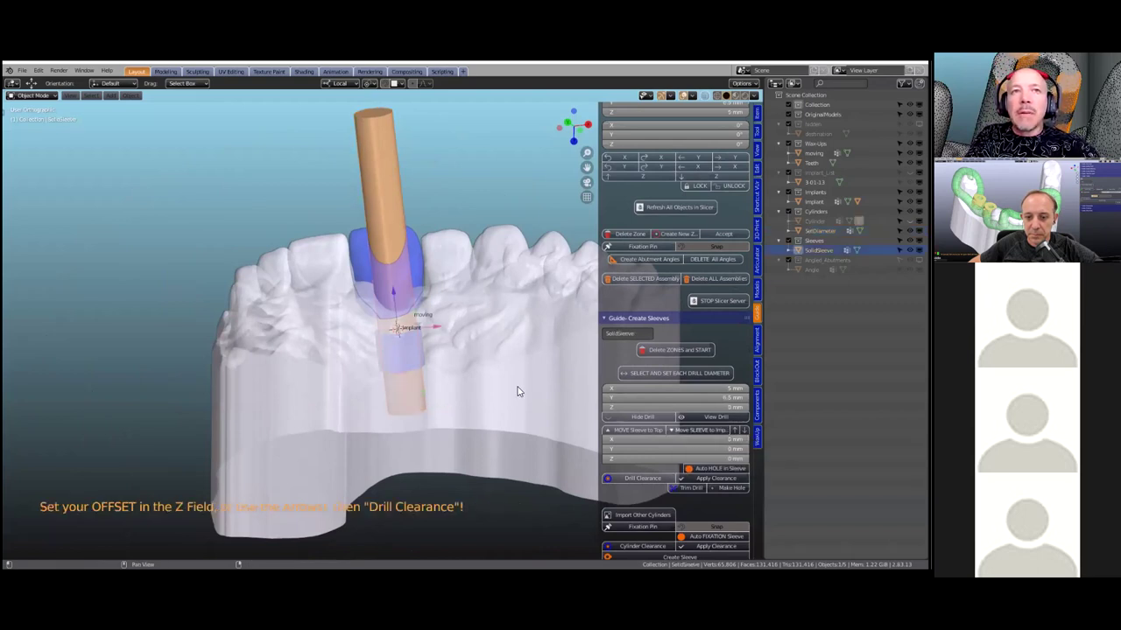
pyautogui.scroll(2, 403, 353)
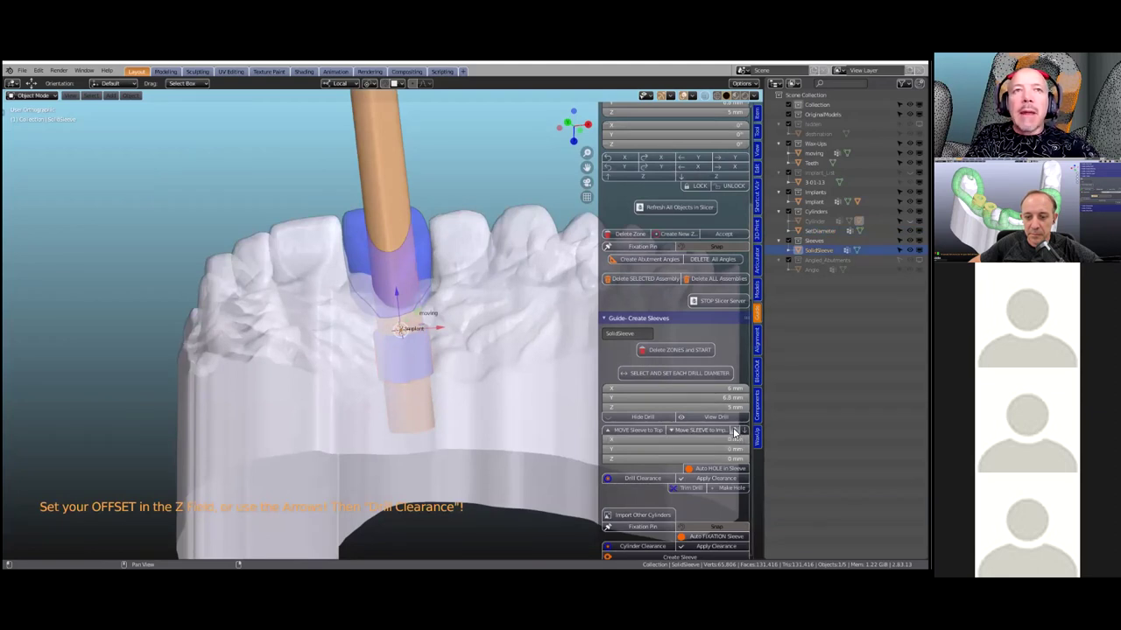
pyautogui.click(735, 431)
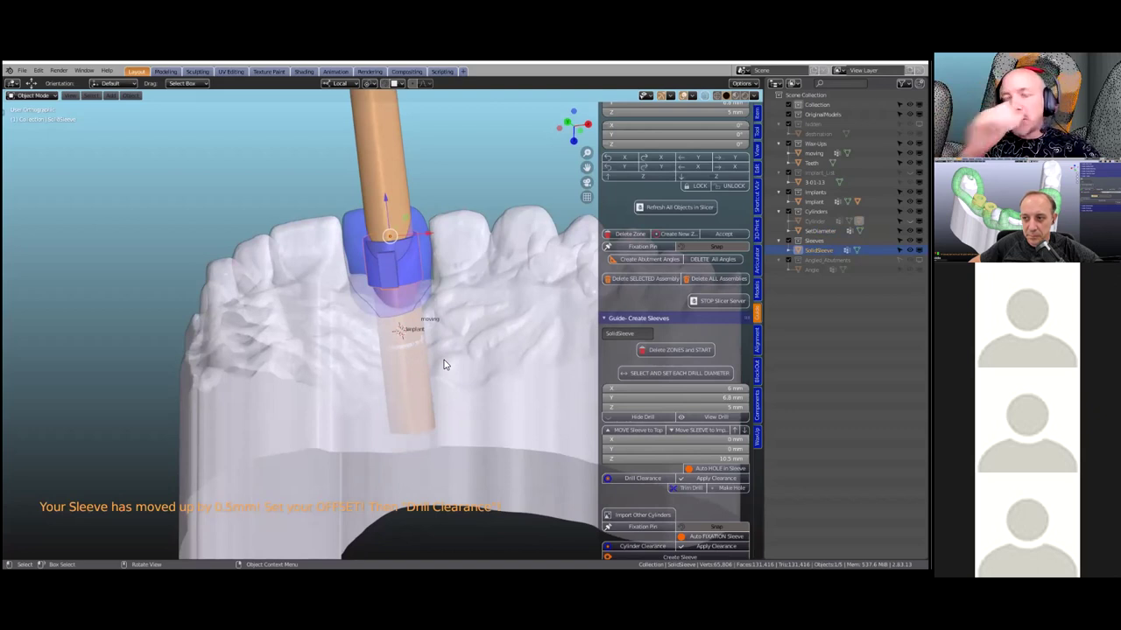
pyautogui.click(706, 460)
pyautogui.write('9')
pyautogui.press('Return')
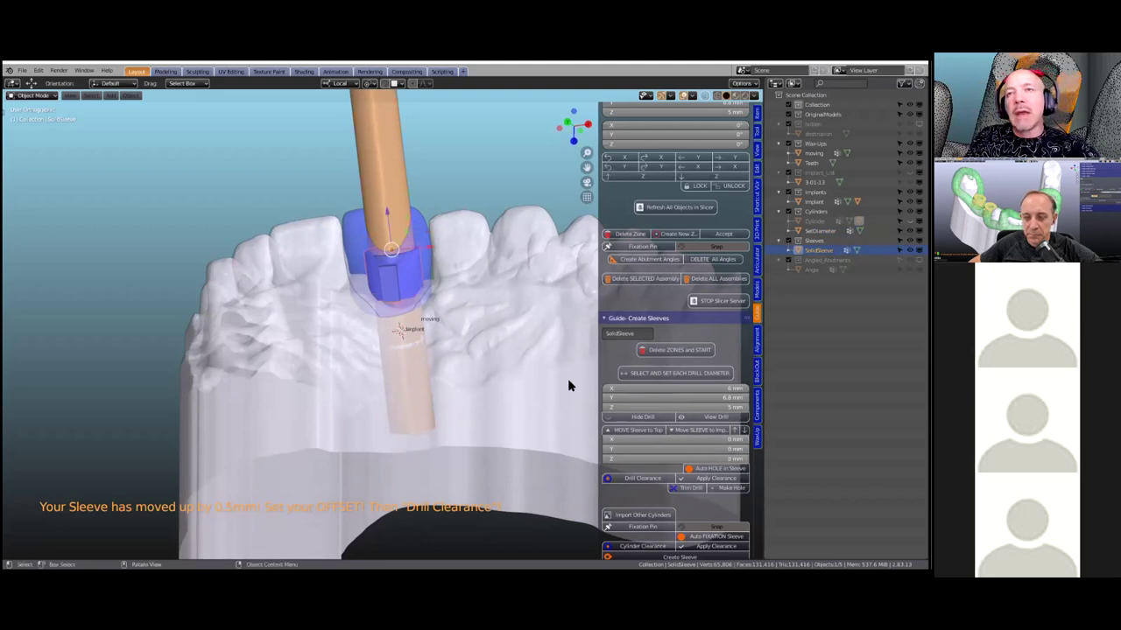
# Inspect the sleeve inside the blue crown from the front and side, and select the crown.
pyautogui.moveTo(533, 358)
pyautogui.mouseDown(button='middle')
pyautogui.moveTo(541, 350)
pyautogui.moveTo(541, 368)
pyautogui.moveTo(533, 356)
pyautogui.mouseUp(button='middle')
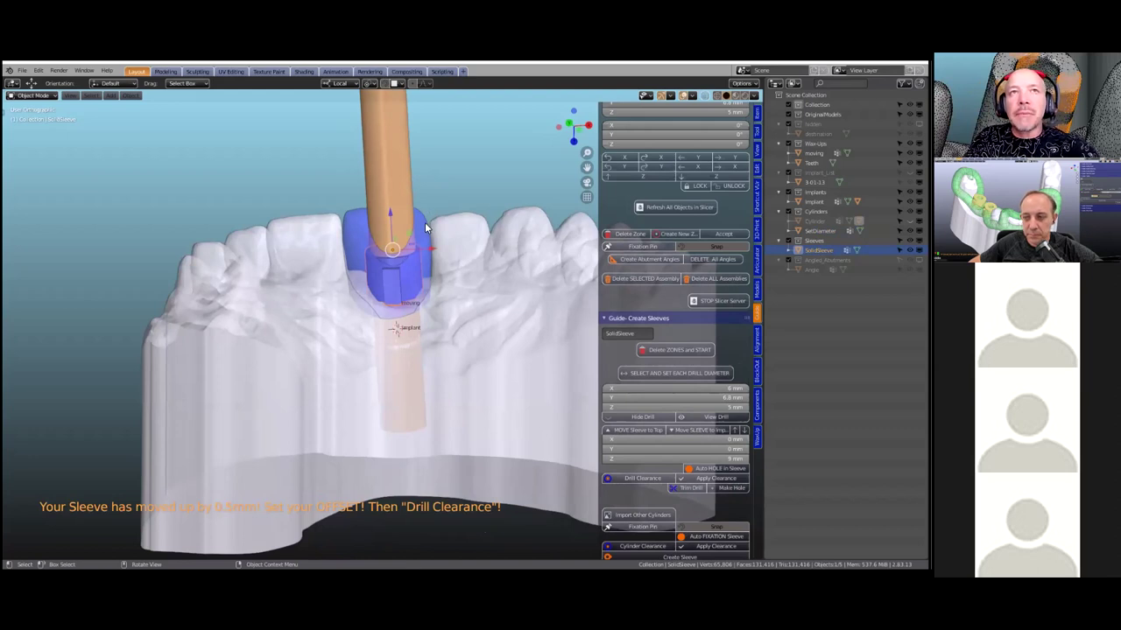
pyautogui.scroll(3, 424, 280)
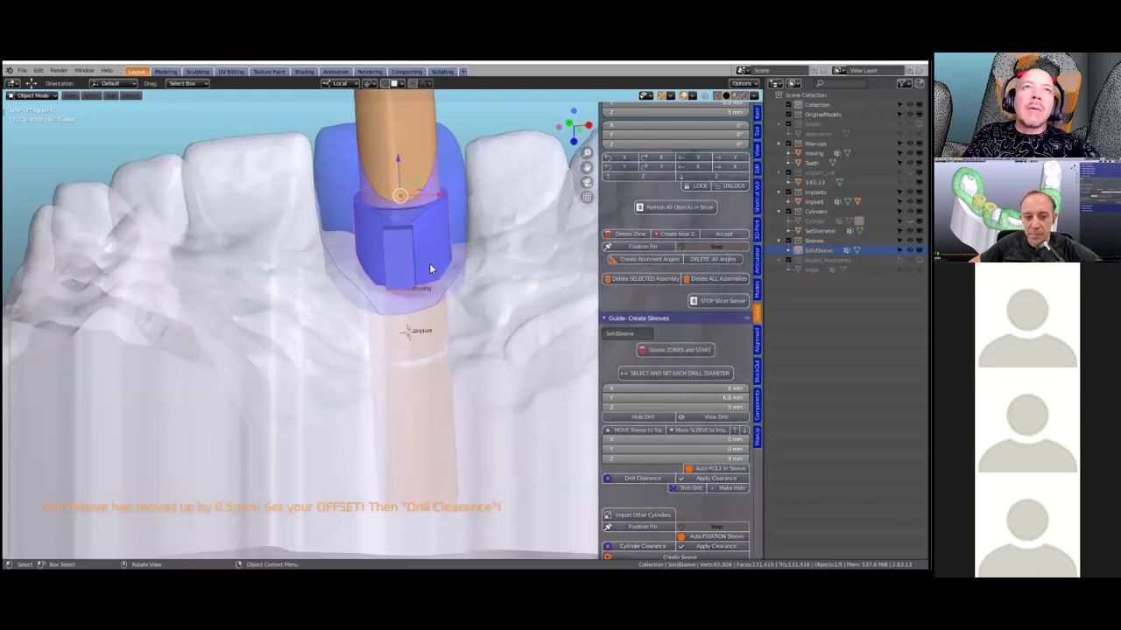
pyautogui.moveTo(415, 268); pyautogui.dragTo(429, 173, button='middle')
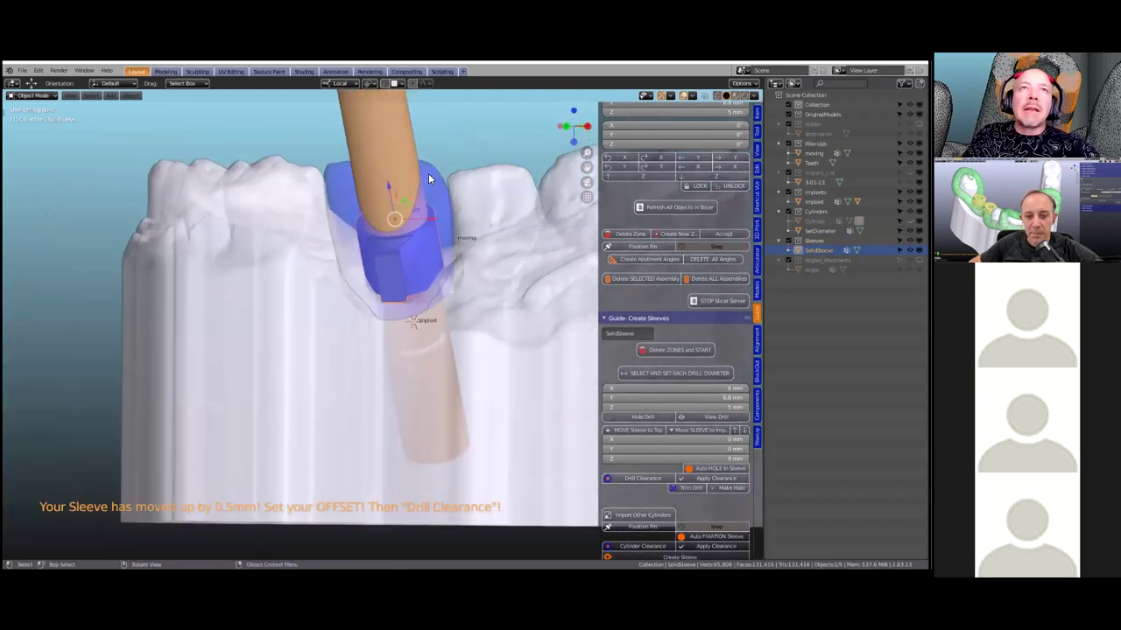
pyautogui.click(428, 173)
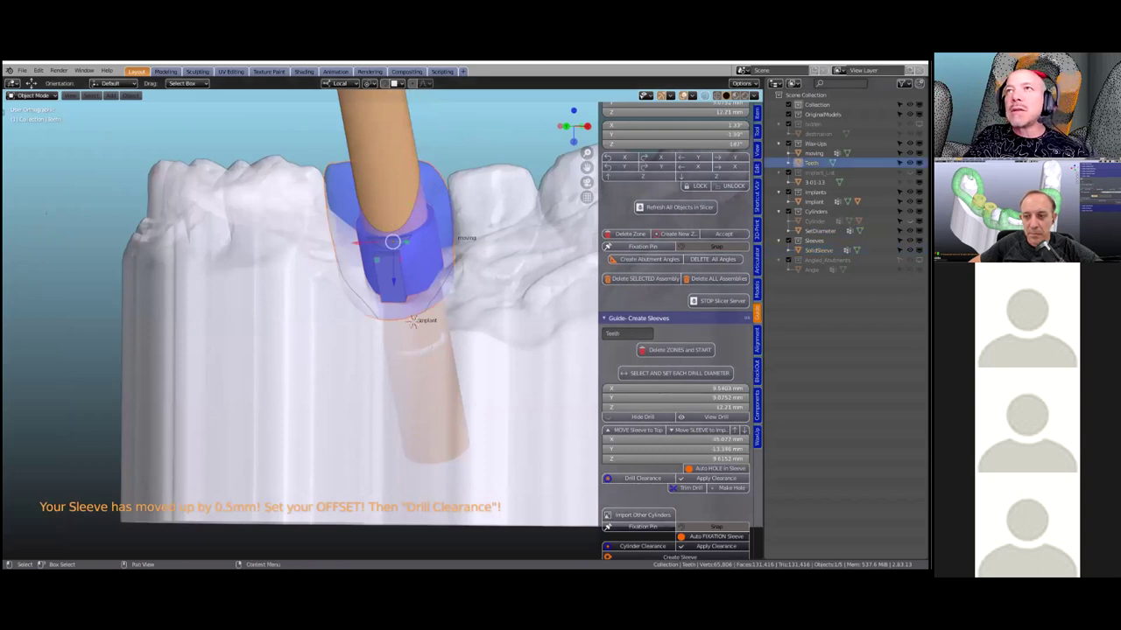
# Hide the Teeth wax-up and scale the solid sleeve up uniformly to about 8.5 × 9.6 × 7.1 mm.
pyautogui.click(909, 163)
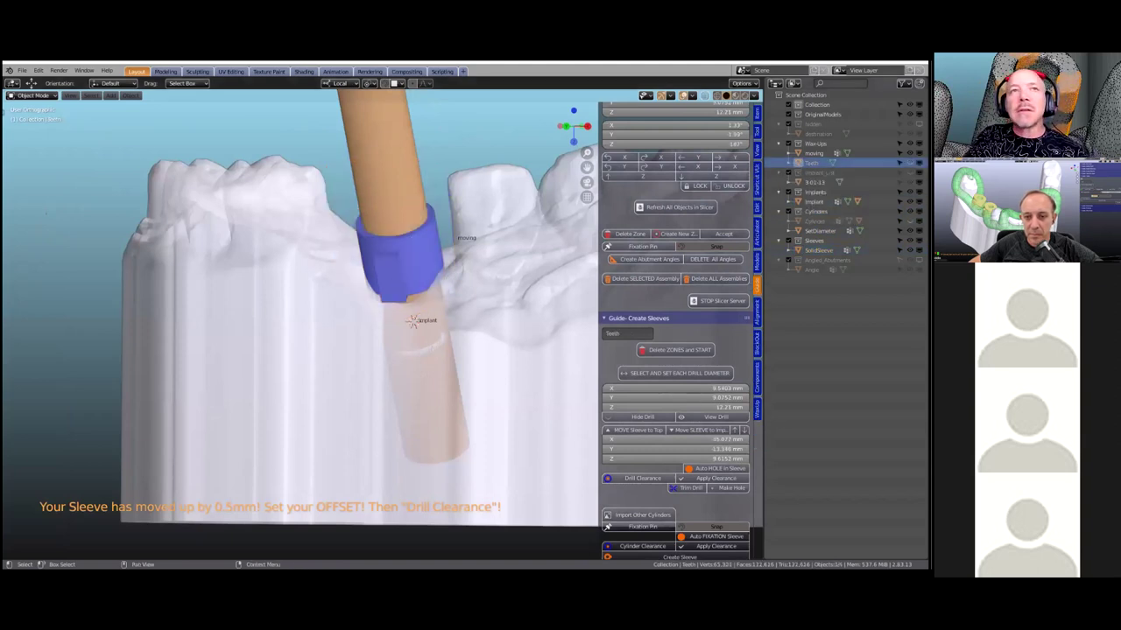
pyautogui.click(401, 254)
pyautogui.moveTo(400, 254); pyautogui.dragTo(336, 96, button='middle')
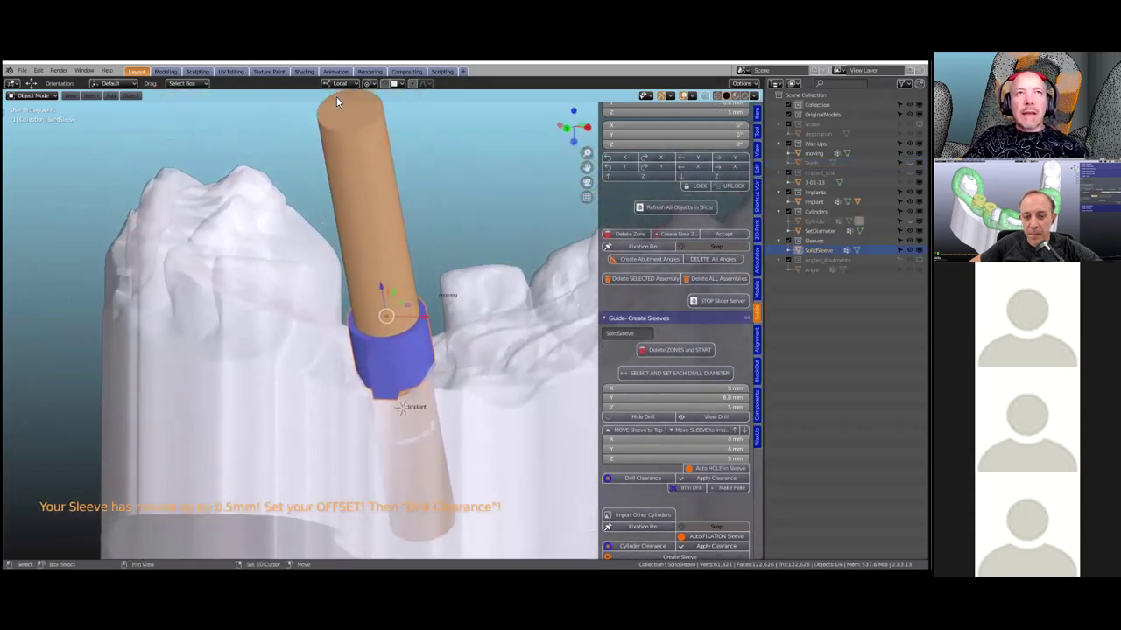
pyautogui.moveTo(424, 275); pyautogui.dragTo(448, 277, button='middle')
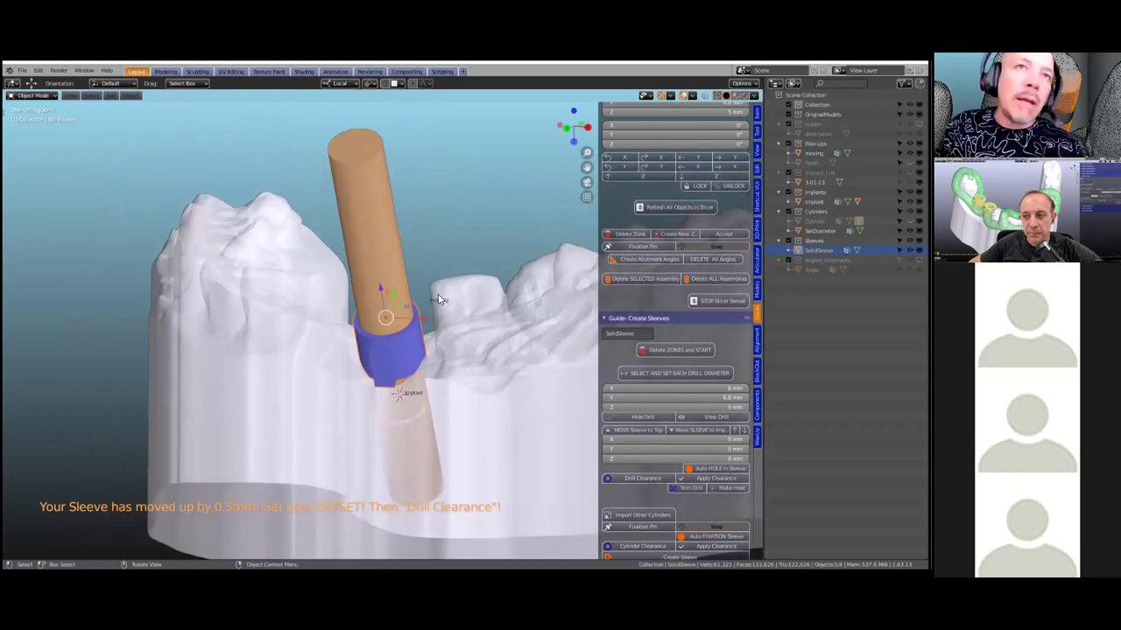
pyautogui.press('s')
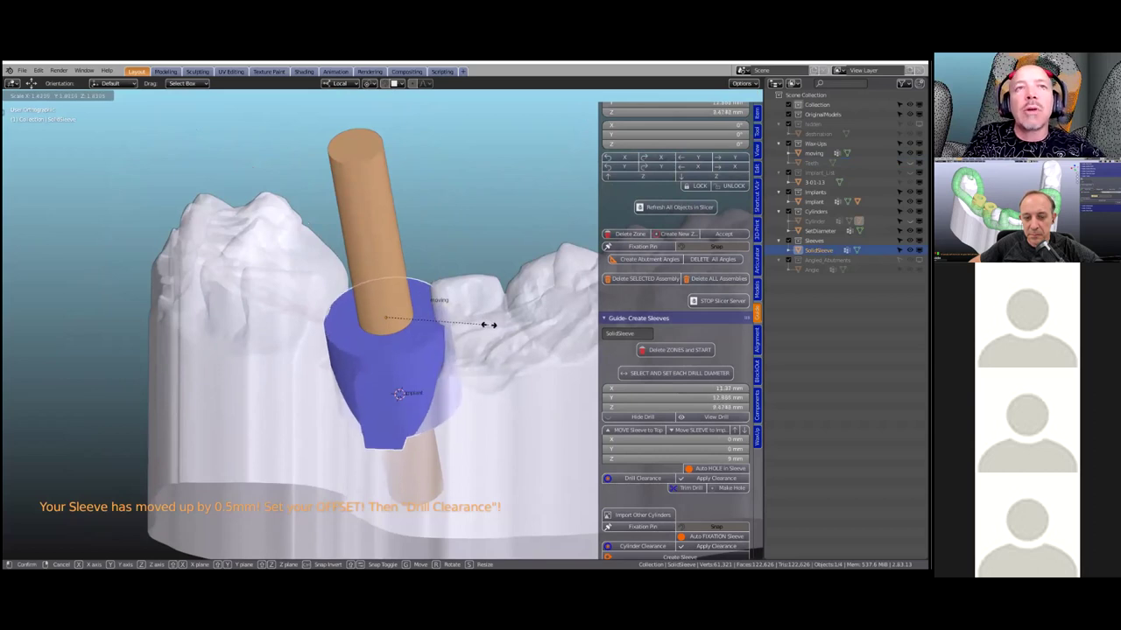
pyautogui.click(459, 335)
pyautogui.scroll(-1, 458, 335)
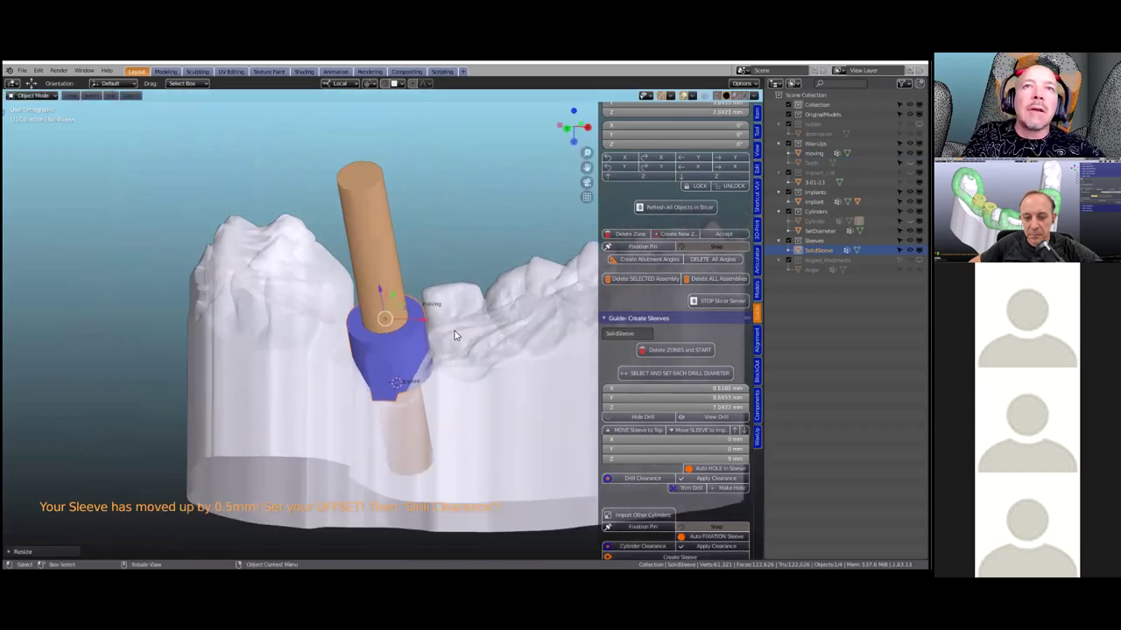
# Make the semi-transparent jaw model "moving" fully opaque through its display colour.
pyautogui.click(533, 336)
pyautogui.scroll(-10, 714, 420)
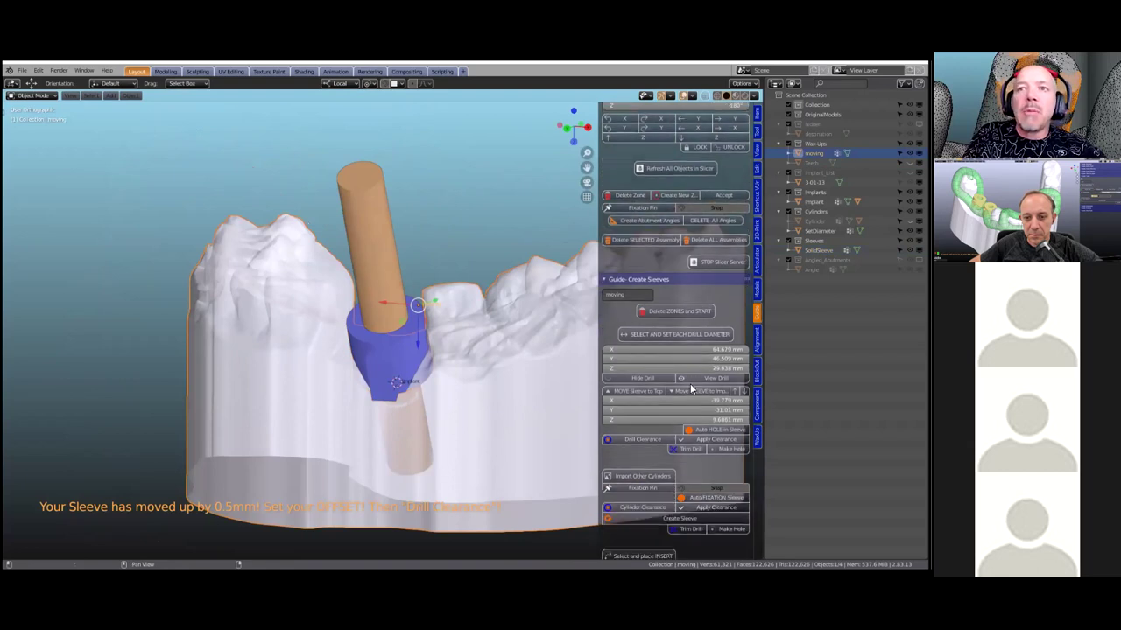
pyautogui.click(725, 429)
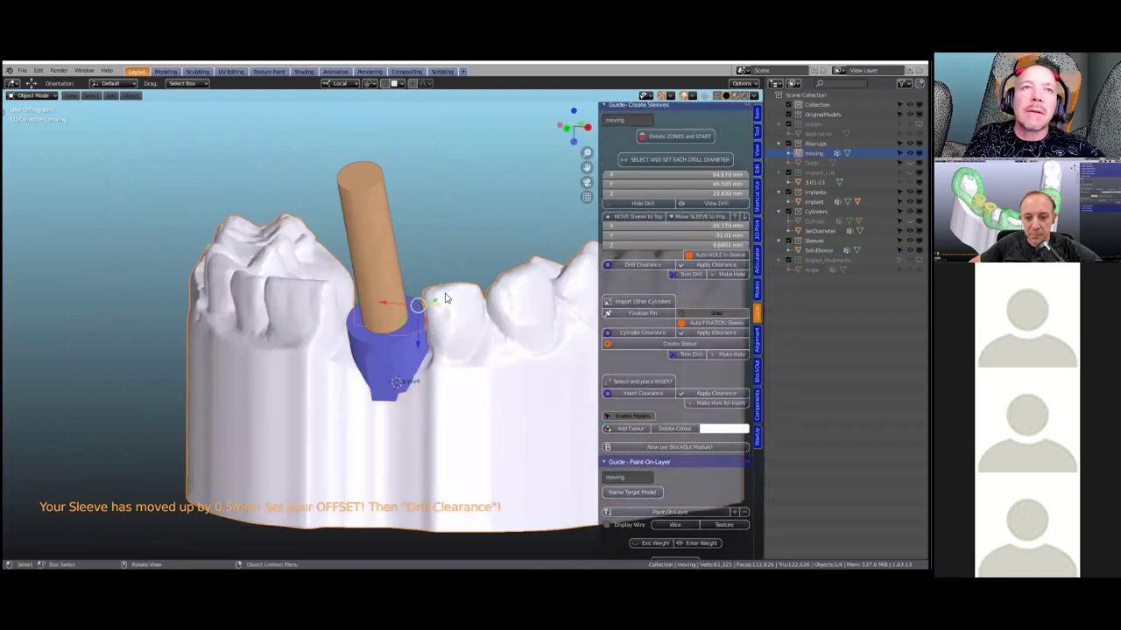
# Flatten the solid sleeve along its local Z axis to a height of about 2.9 mm.
pyautogui.click(386, 364)
pyautogui.moveTo(385, 364); pyautogui.dragTo(451, 314, button='middle')
pyautogui.scroll(2, 452, 317)
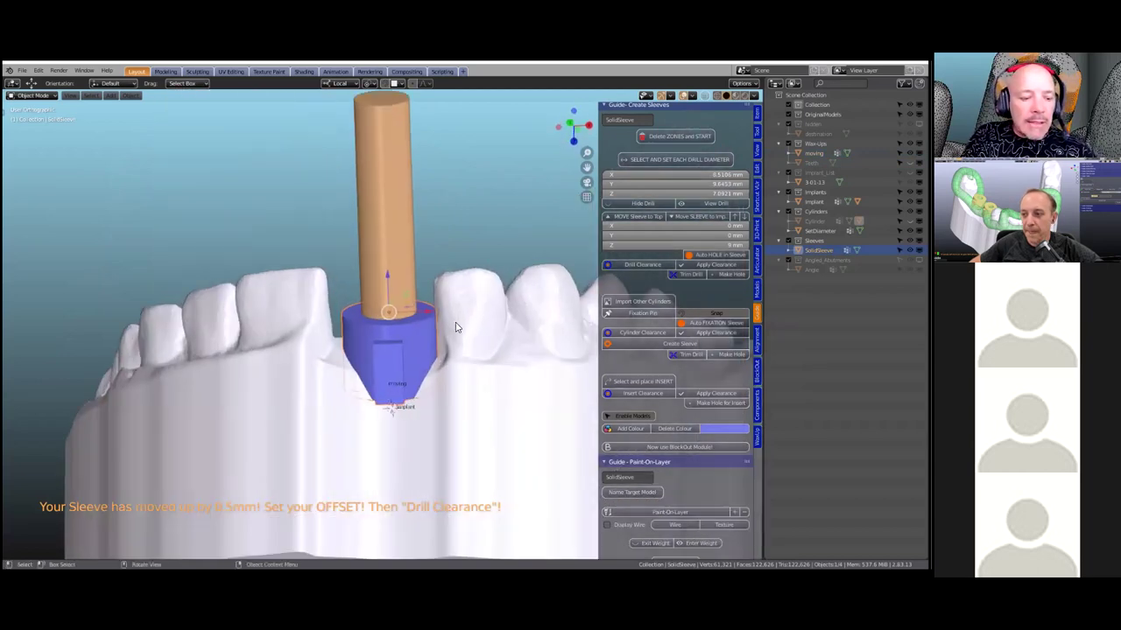
pyautogui.press('g')
pyautogui.press('z')
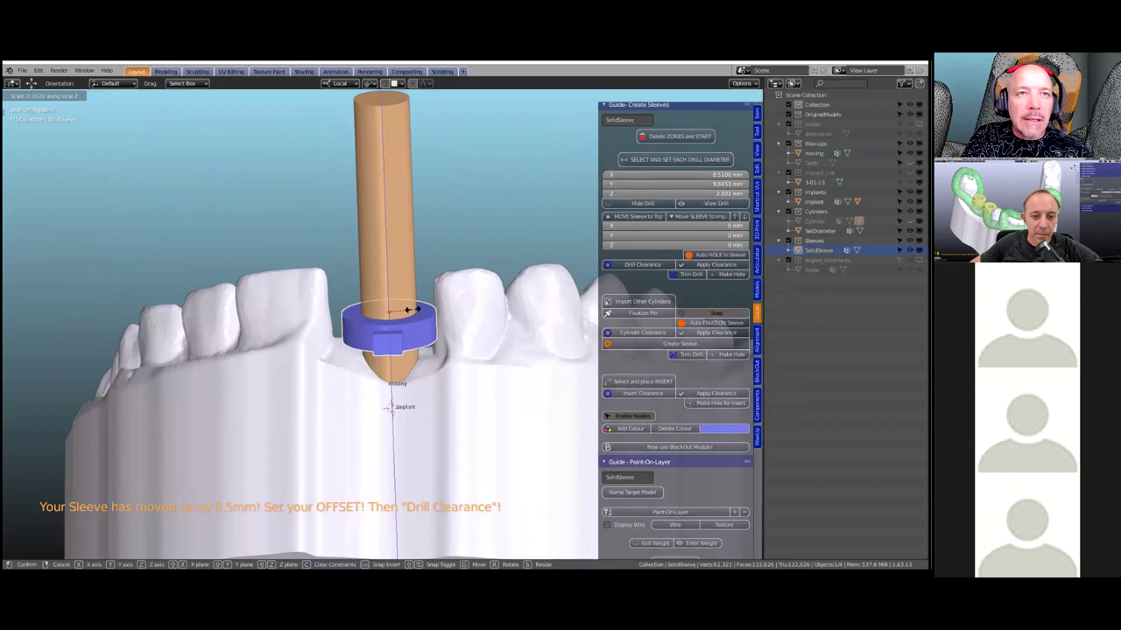
pyautogui.click(415, 309)
pyautogui.moveTo(432, 292)
pyautogui.mouseDown(button='middle')
pyautogui.moveTo(448, 310)
pyautogui.moveTo(422, 339)
pyautogui.moveTo(415, 381)
pyautogui.moveTo(414, 290)
pyautogui.mouseUp(button='middle')
pyautogui.press('s')
pyautogui.press('z')
pyautogui.click(453, 311)
# Stretch the sleeve along local Y to about 16 mm, and scale it down uniformly to about 8.1 × 15.3 × 2.7 mm.
pyautogui.press('s')
pyautogui.press('y')
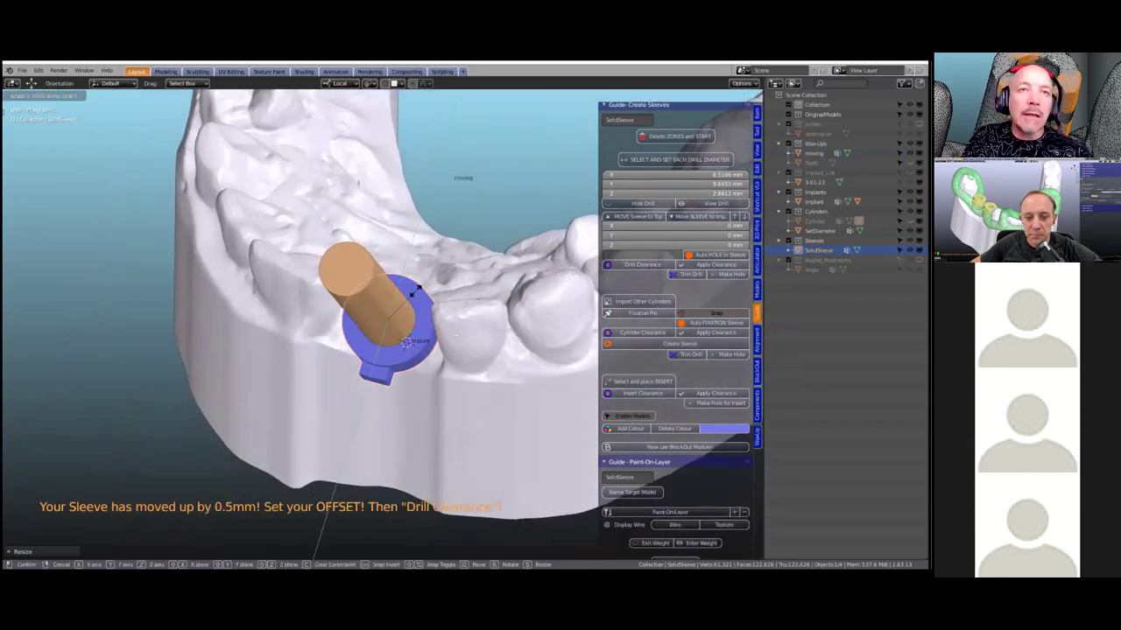
pyautogui.click(433, 274)
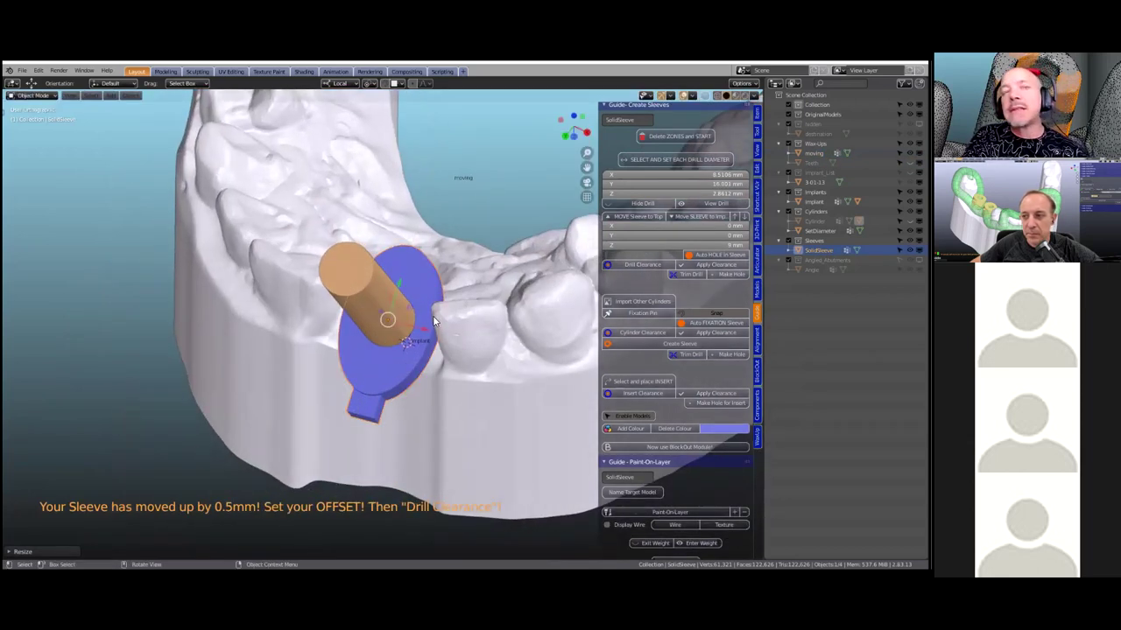
pyautogui.moveTo(433, 321); pyautogui.dragTo(455, 375, button='middle')
pyautogui.press('s')
pyautogui.click(454, 315)
# Shorten the sleeve along its local Y axis to about 13.6 mm and save the file.
pyautogui.moveTo(372, 299); pyautogui.dragTo(422, 232, button='middle')
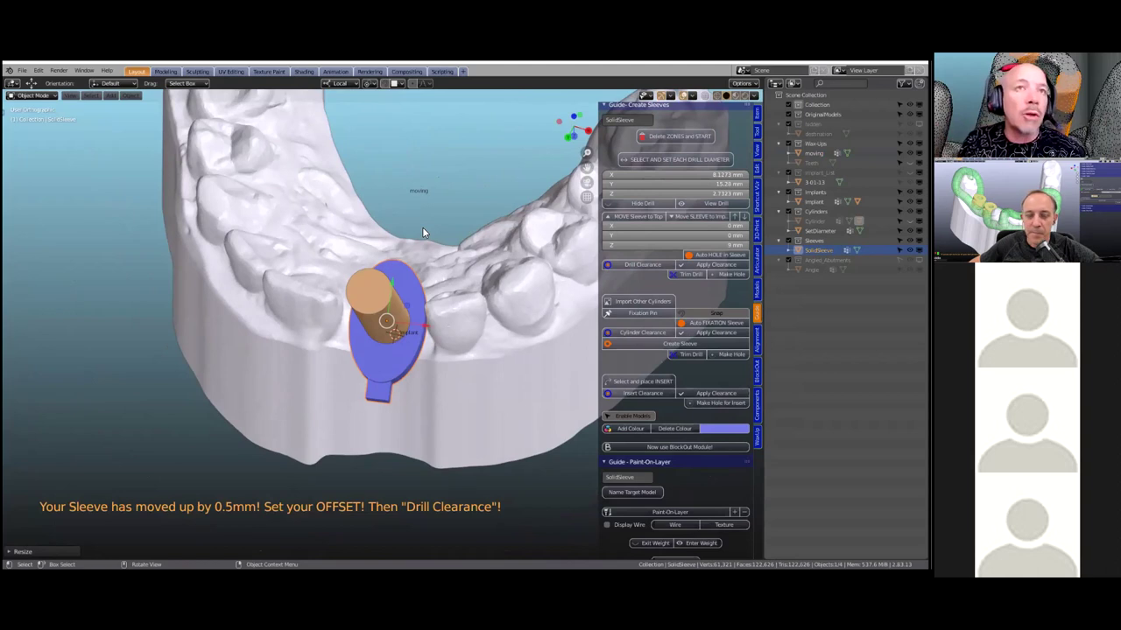
pyautogui.moveTo(444, 263); pyautogui.dragTo(461, 313, button='middle')
pyautogui.scroll(2, 443, 311)
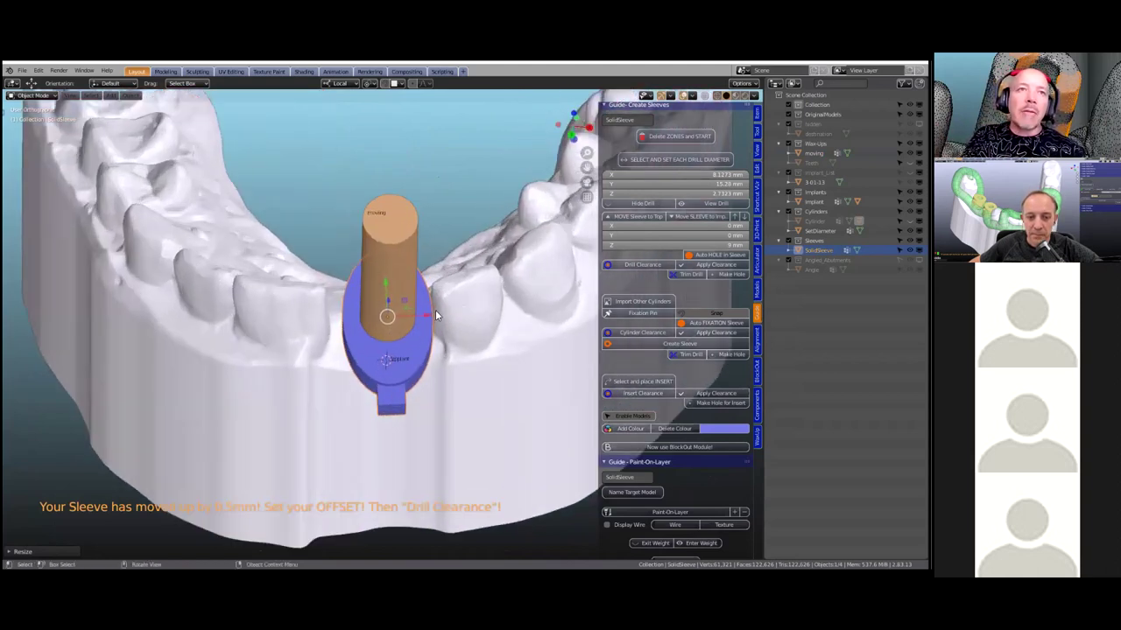
pyautogui.scroll(2, 385, 321)
pyautogui.moveTo(417, 309); pyautogui.dragTo(489, 261, button='middle')
pyautogui.press('s')
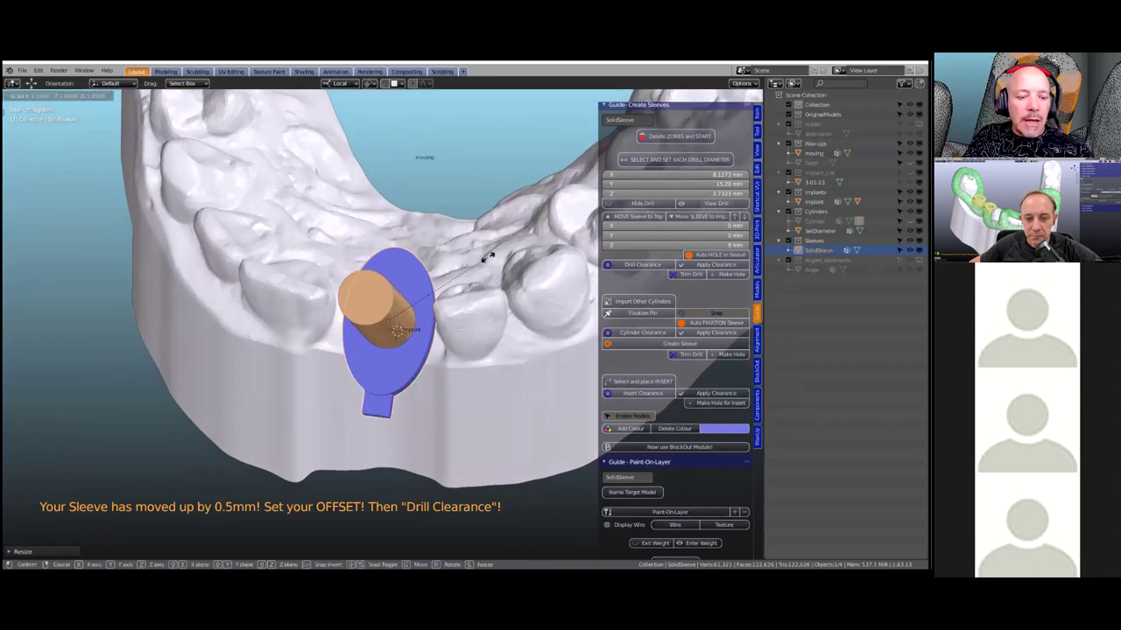
pyautogui.press('y')
pyautogui.click(475, 265)
pyautogui.moveTo(476, 265); pyautogui.dragTo(40, 132, button='middle')
pyautogui.click(22, 70)
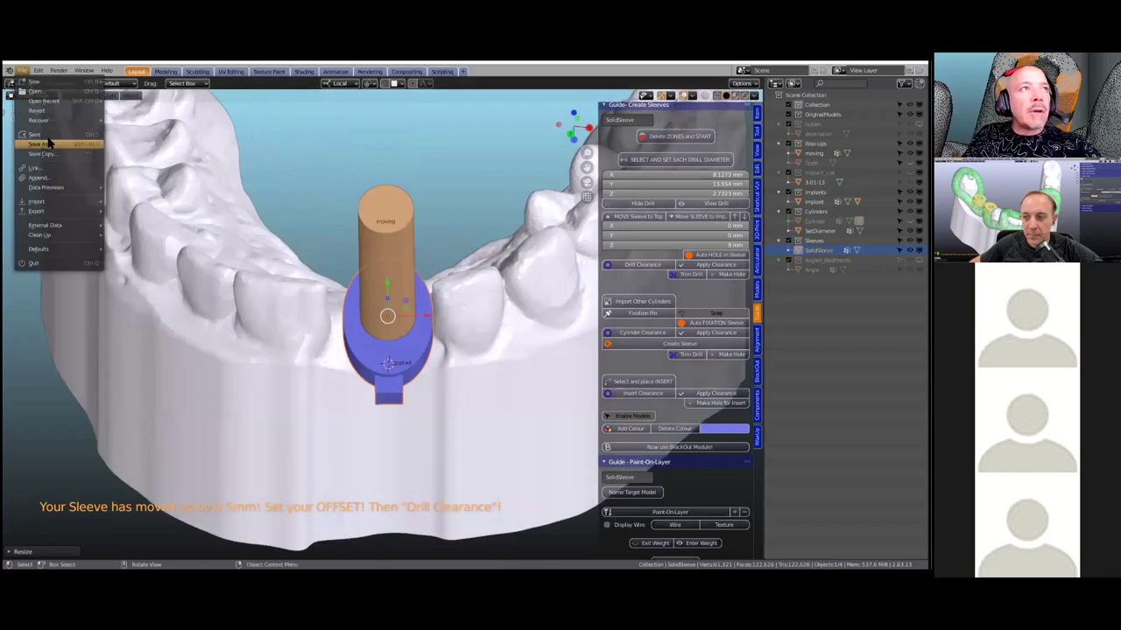
pyautogui.click(45, 136)
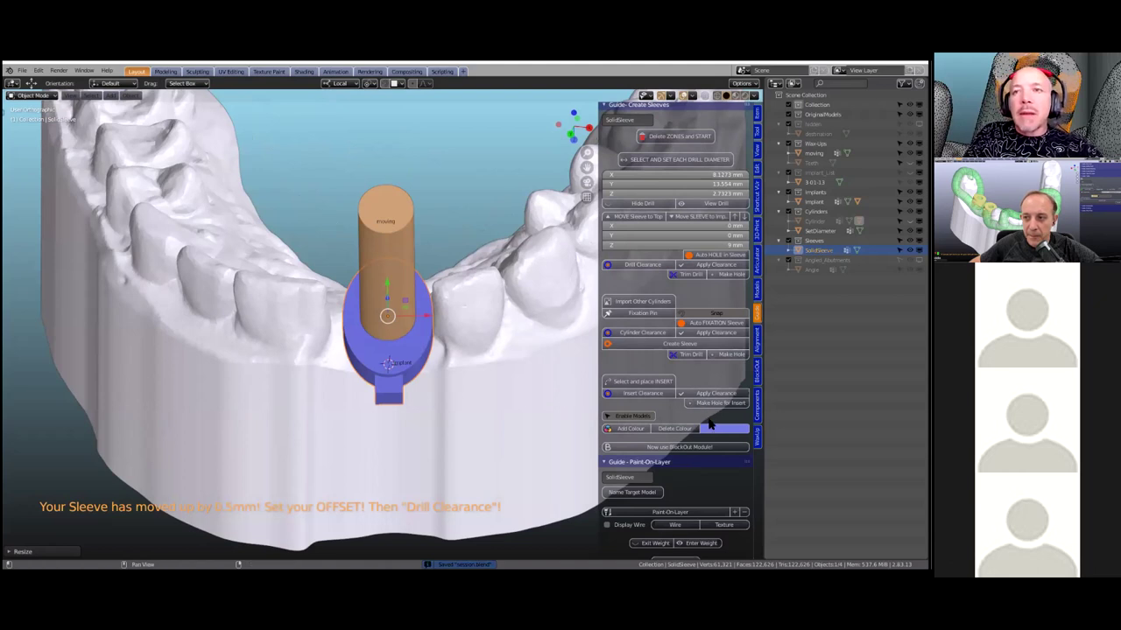
# Create a drill clearance of 0.1 mm around the drill cylinder in the sleeve.
pyautogui.scroll(-3, 709, 427)
pyautogui.scroll(4, 710, 428)
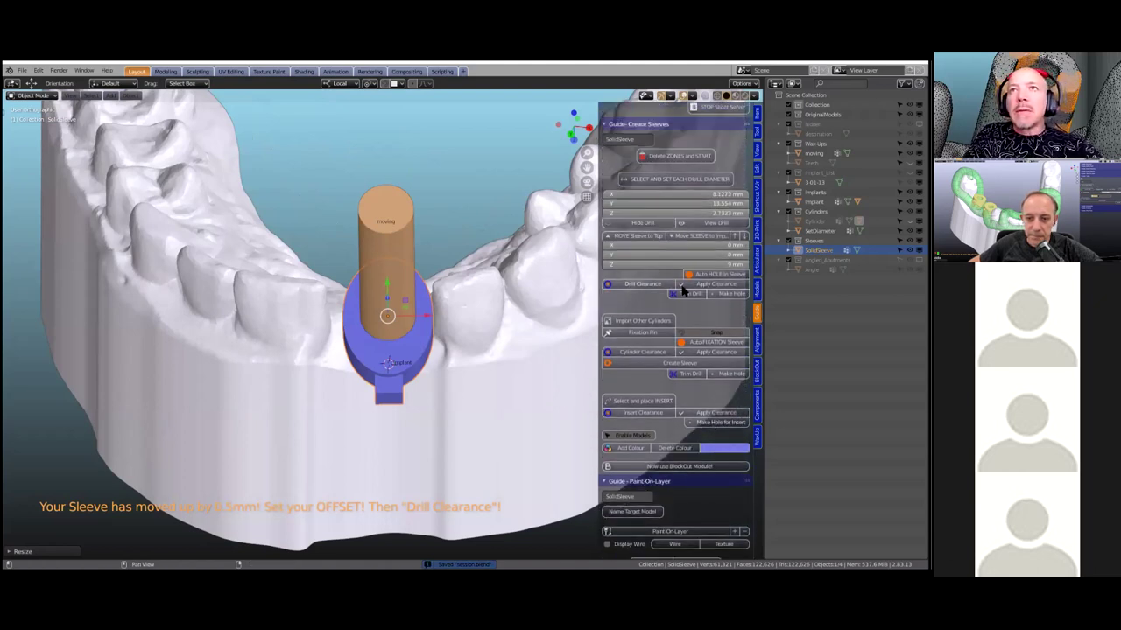
pyautogui.scroll(2, 689, 289)
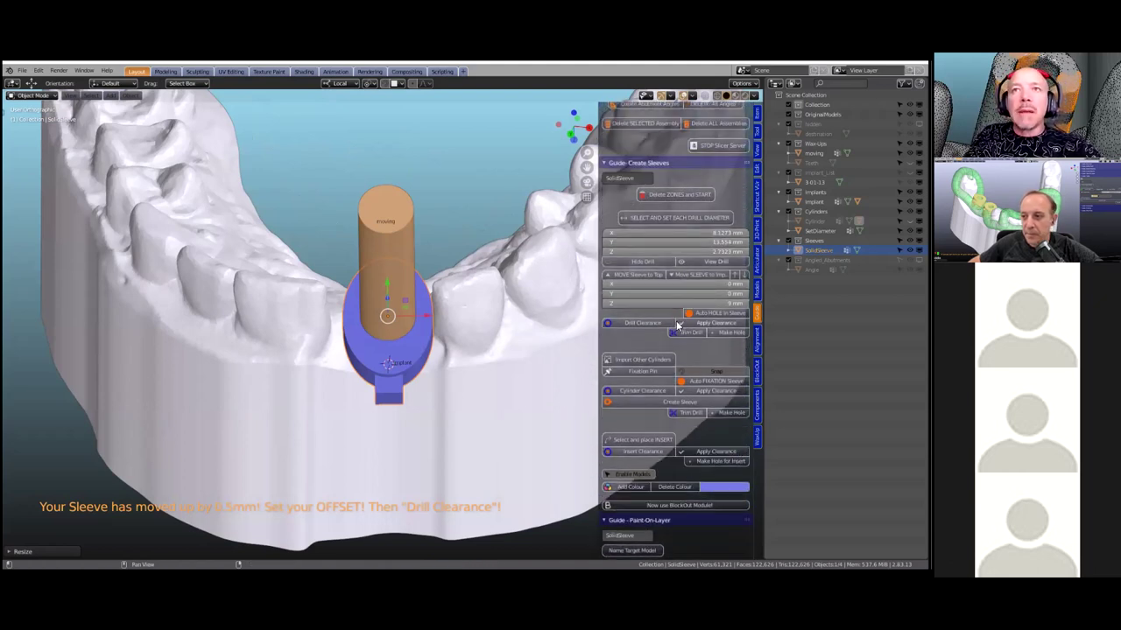
pyautogui.moveTo(443, 388); pyautogui.dragTo(443, 378, button='middle')
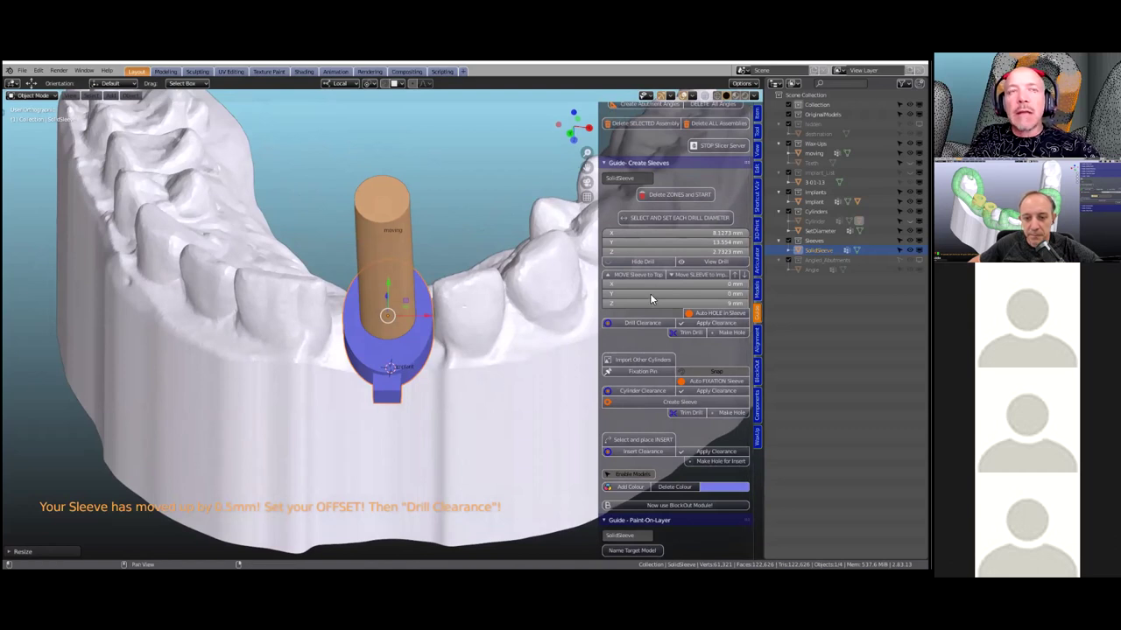
pyautogui.scroll(2, 545, 334)
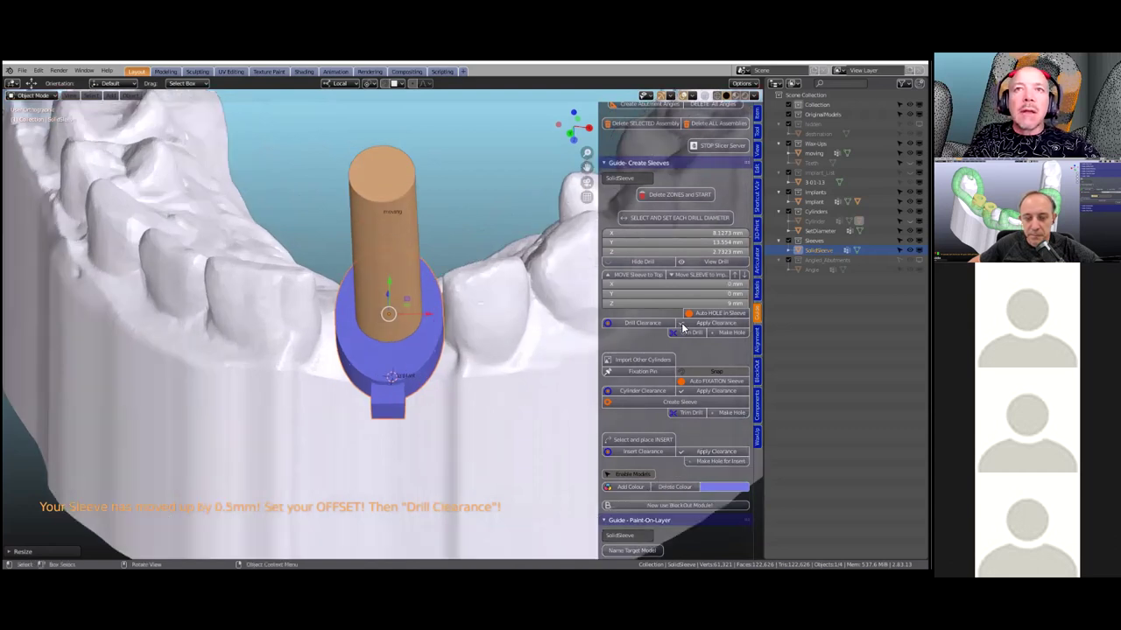
pyautogui.click(637, 325)
pyautogui.moveTo(431, 238); pyautogui.dragTo(440, 258, button='middle')
pyautogui.moveTo(466, 390); pyautogui.dragTo(475, 378, button='middle')
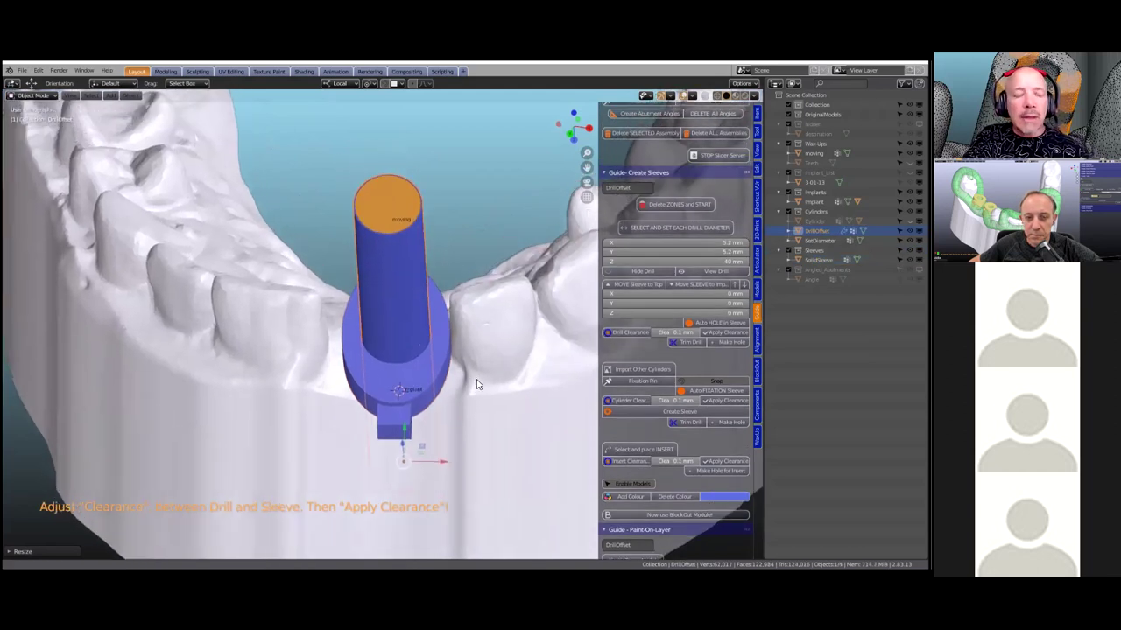
pyautogui.keyDown('shift'); pyautogui.moveTo(434, 217); pyautogui.dragTo(460, 348, button='middle'); pyautogui.keyUp('shift')
pyautogui.scroll(5, 440, 315)
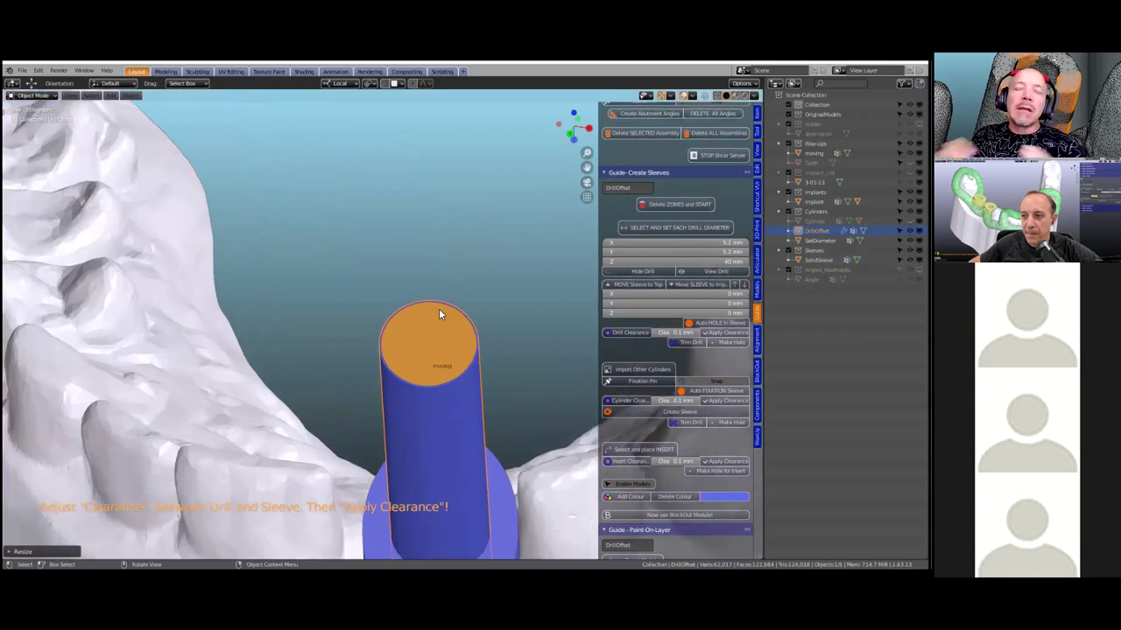
pyautogui.keyDown('shift'); pyautogui.moveTo(439, 313); pyautogui.dragTo(376, 229, button='middle'); pyautogui.keyUp('shift')
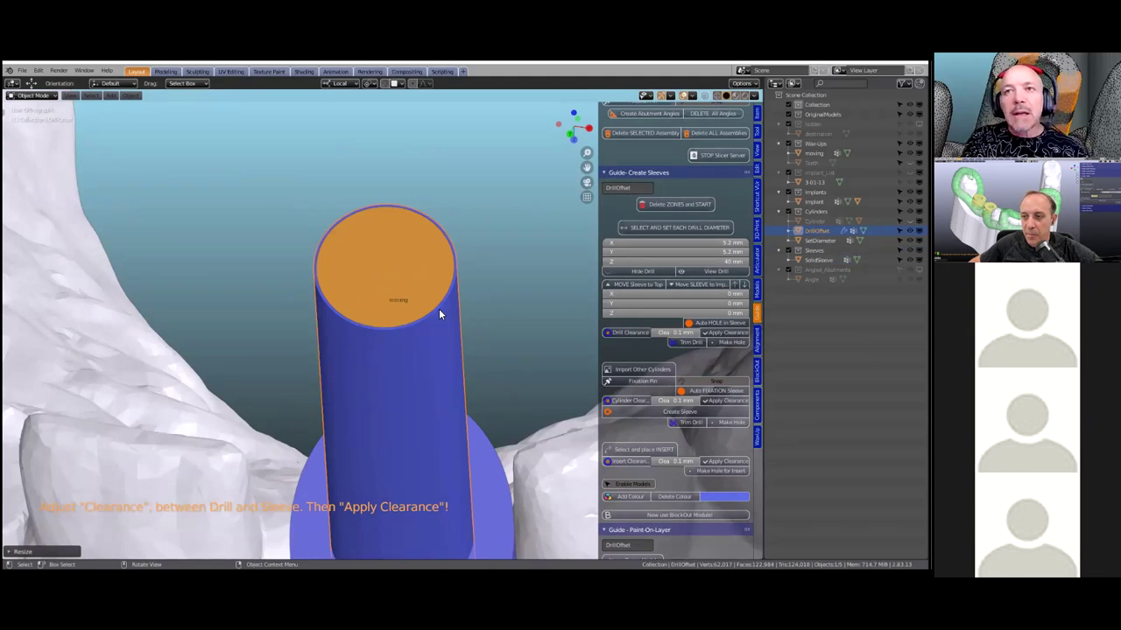
# Apply the drill clearance and cut the trimmed drill's hole through the sleeve.
pyautogui.moveTo(599, 359); pyautogui.dragTo(539, 373)
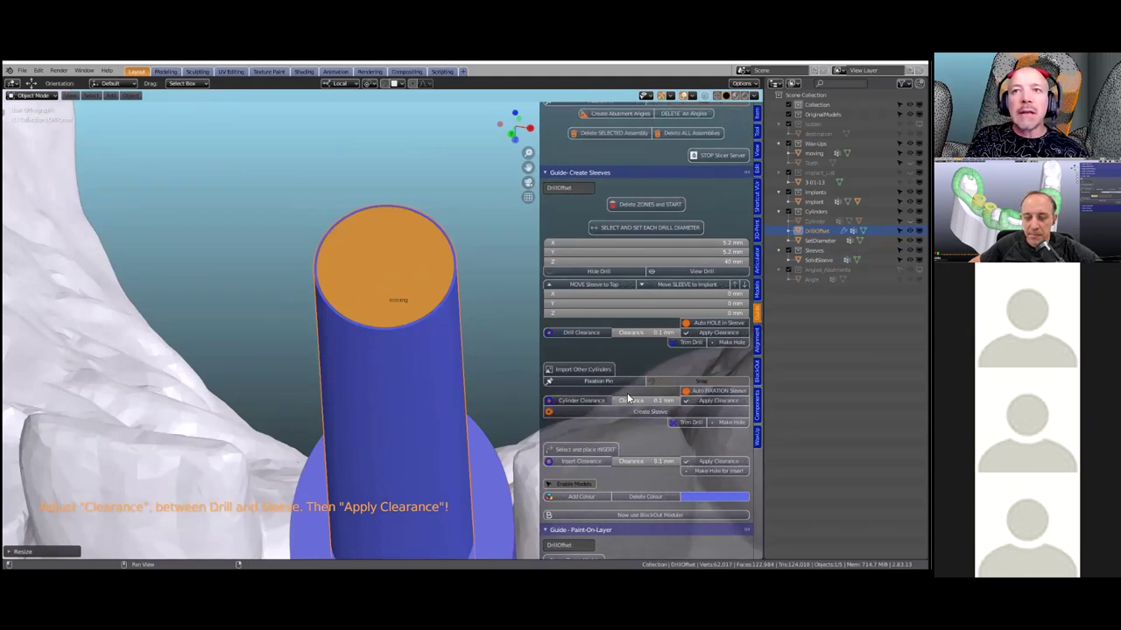
pyautogui.click(703, 404)
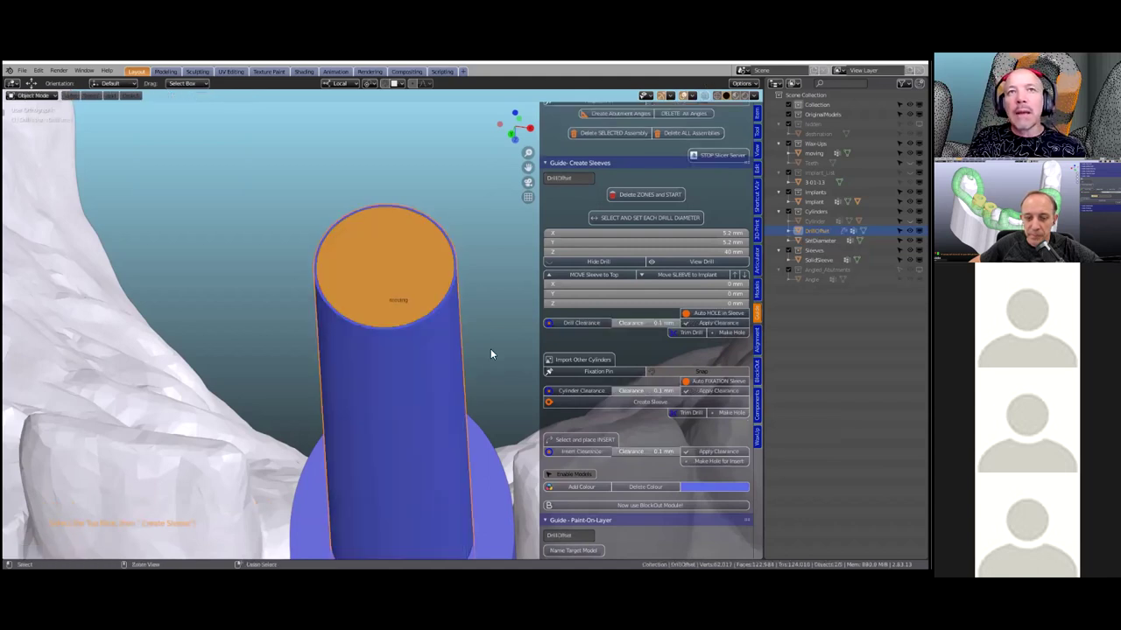
pyautogui.click(703, 335)
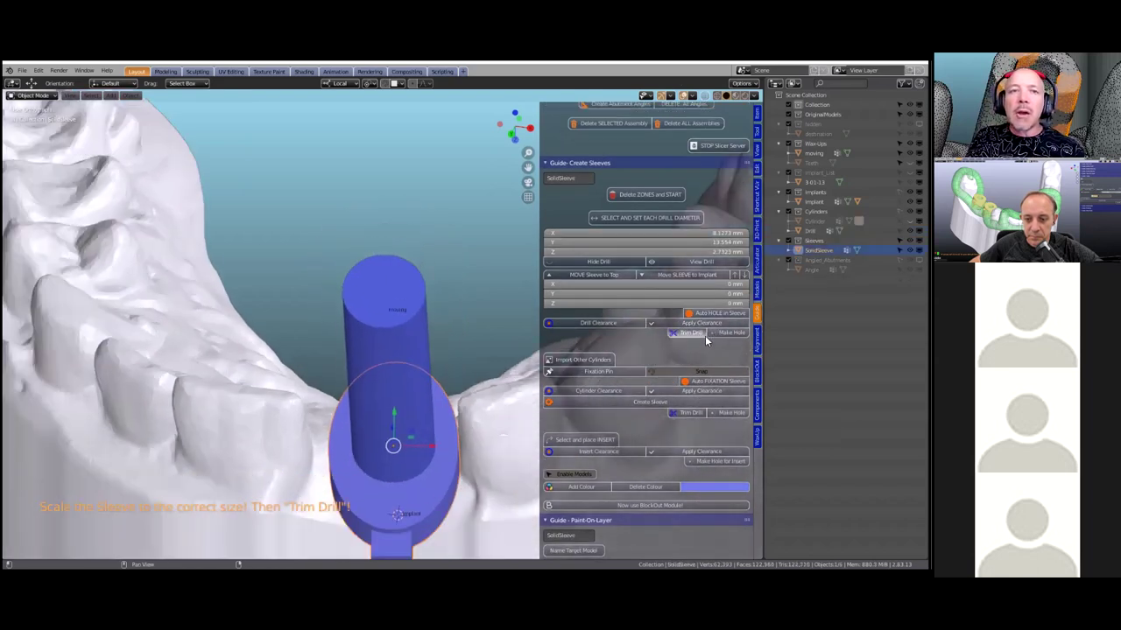
pyautogui.click(704, 336)
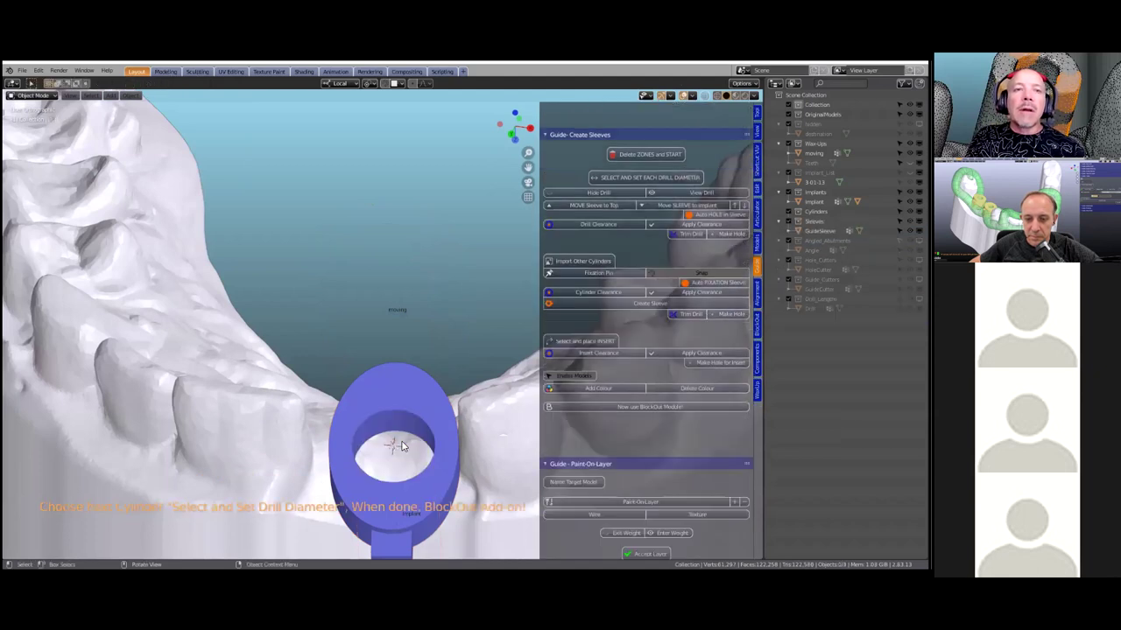
pyautogui.scroll(-1, 400, 442)
pyautogui.scroll(-1, 400, 438)
pyautogui.moveTo(400, 432); pyautogui.dragTo(400, 425, button='middle')
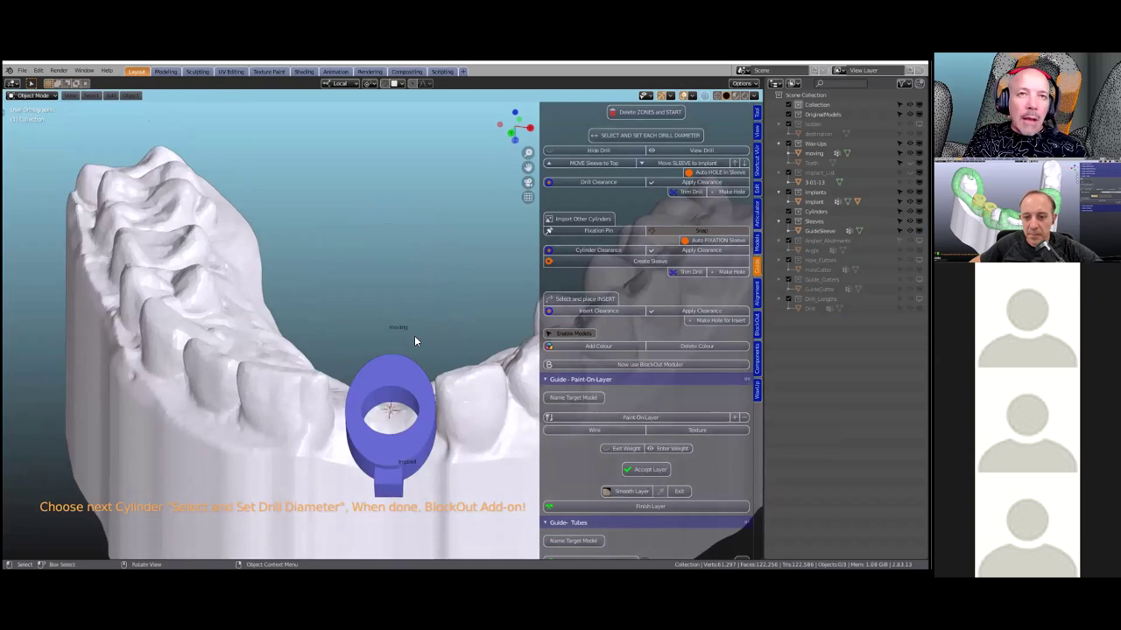
# Undo the sleeve hole and the drill clearance to restore the solid sleeve with its original drill cylinder.
pyautogui.hotkey('ctrl', 'z')
pyautogui.hotkey('ctrl', 'z')
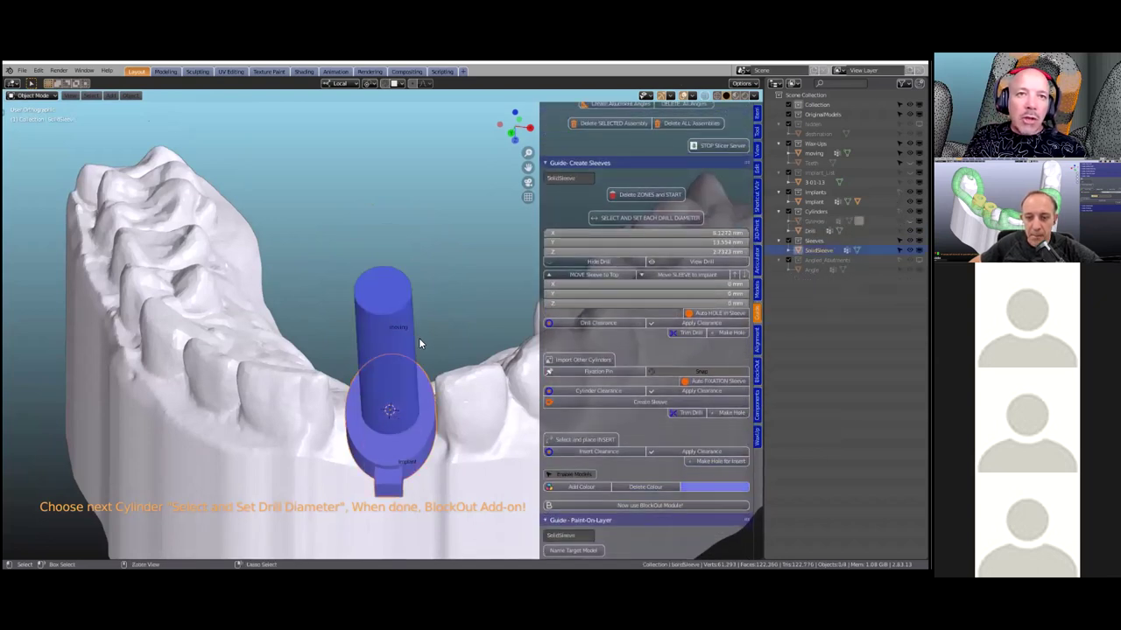
pyautogui.hotkey('ctrl', 'z')
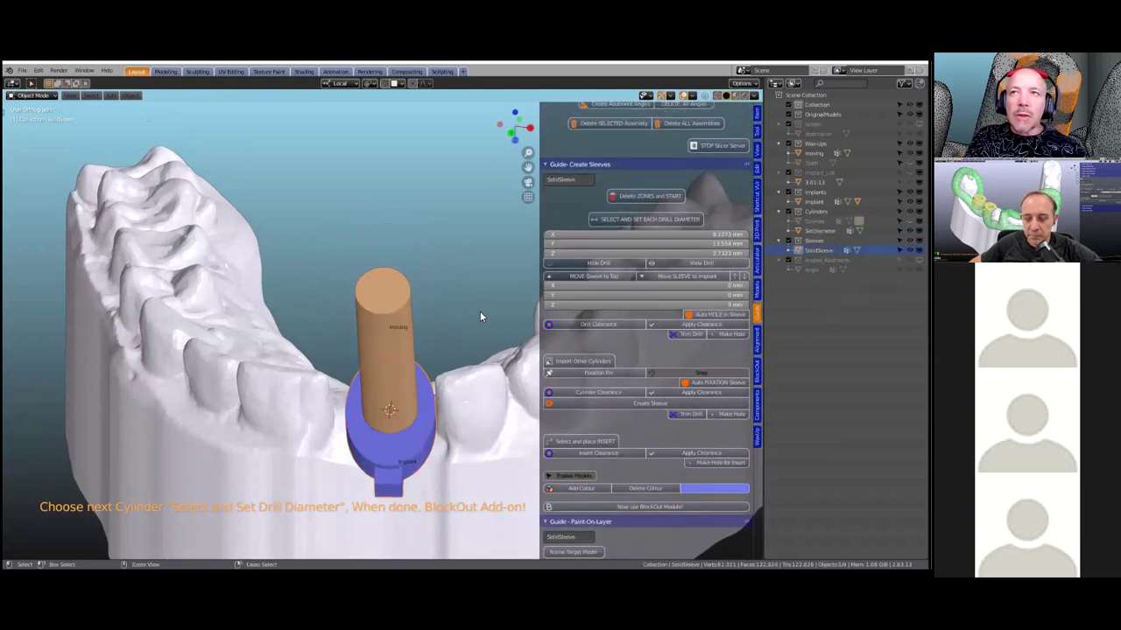
# Cut the drill hole through the solid sleeve with Auto HOLE in Sleeve, and select the jaw model.
pyautogui.click(708, 315)
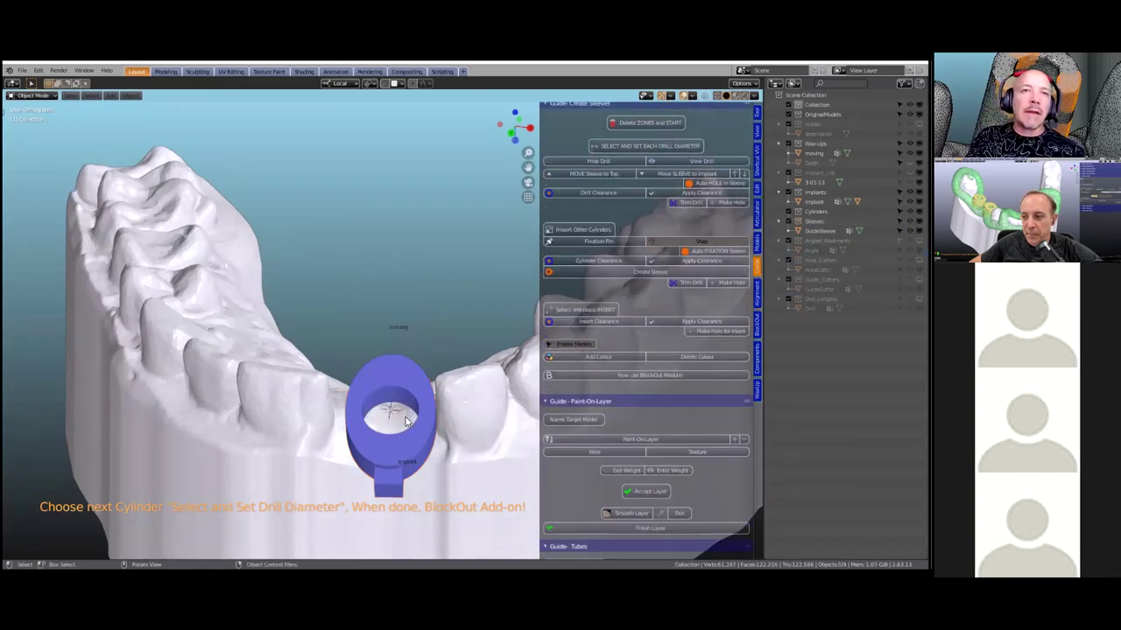
pyautogui.keyDown('shift'); pyautogui.moveTo(414, 397); pyautogui.dragTo(359, 346, button='middle'); pyautogui.keyUp('shift')
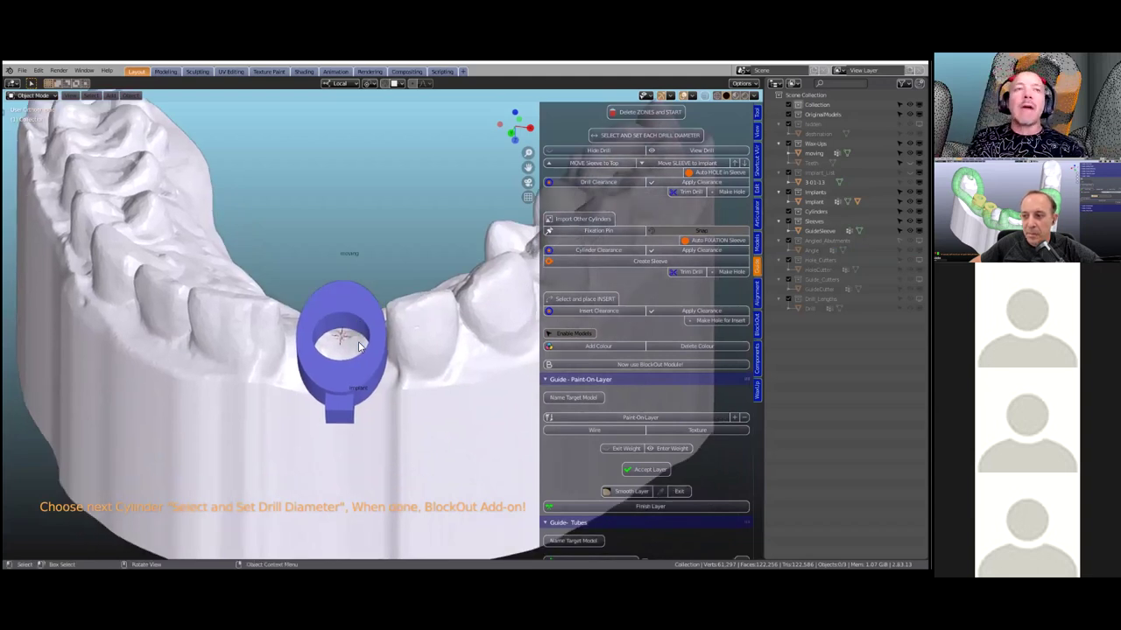
pyautogui.scroll(-3, 360, 348)
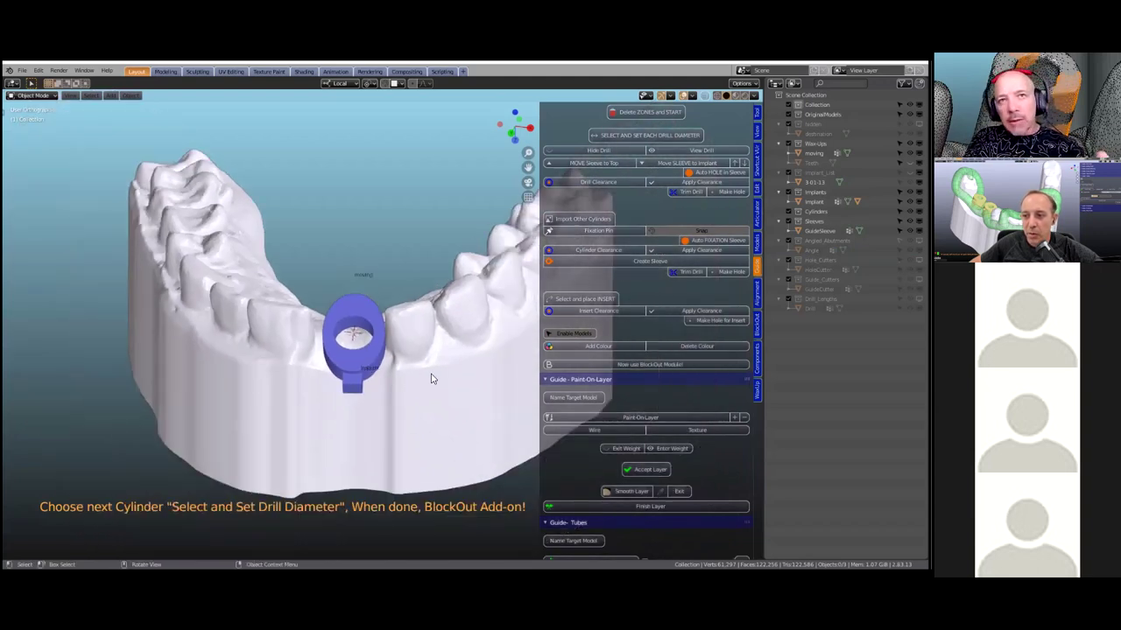
pyautogui.scroll(-2, 430, 379)
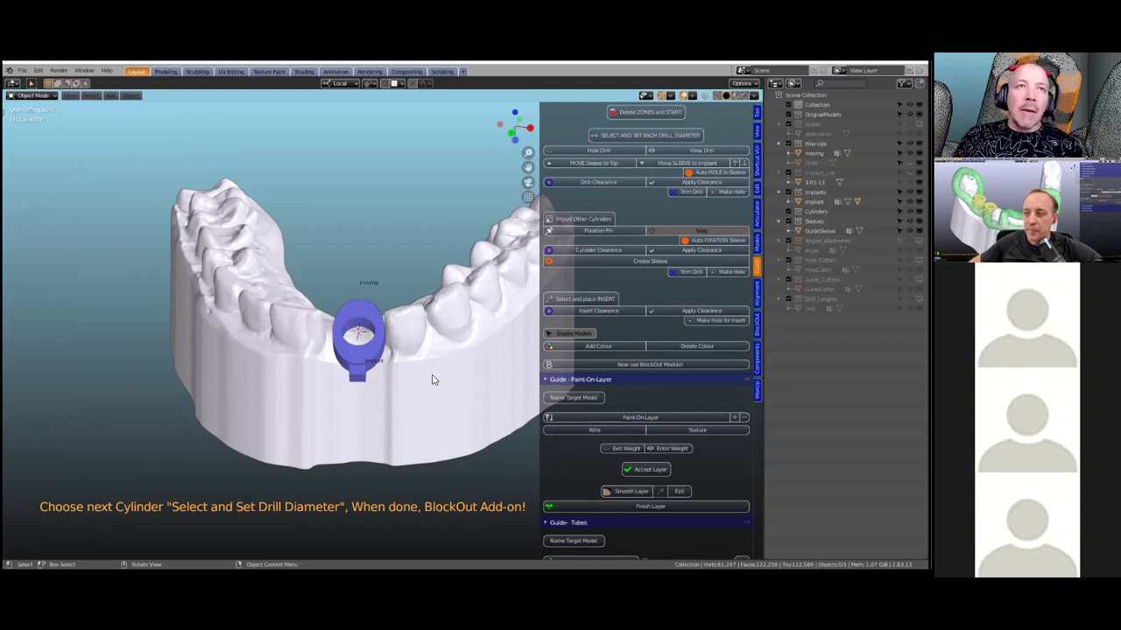
pyautogui.click(429, 354)
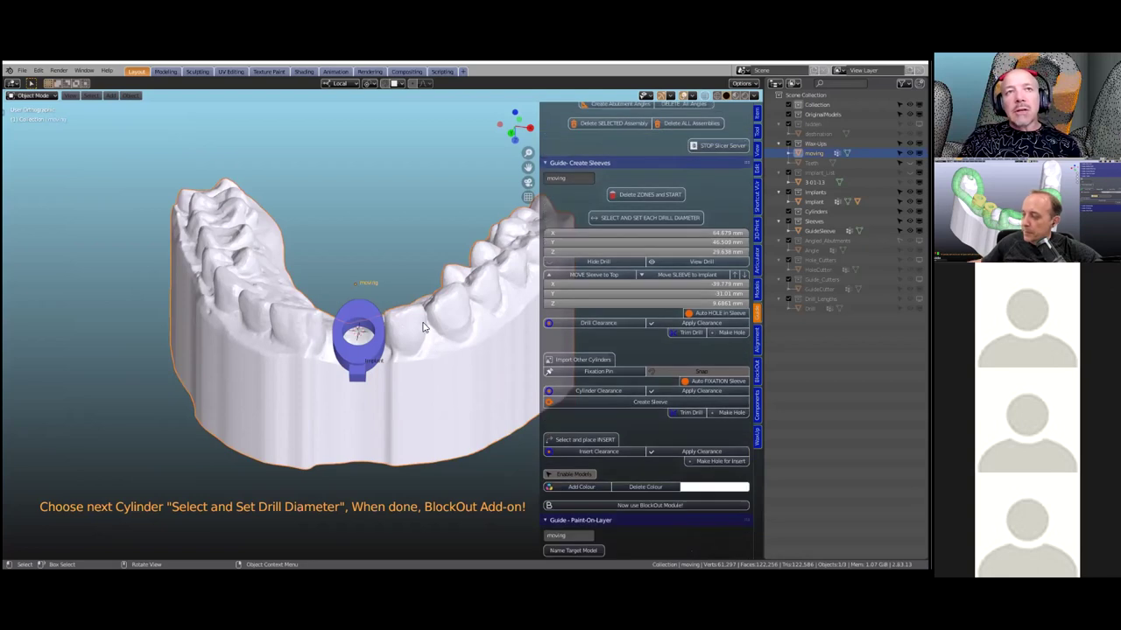
# Name the jaw model as the upper model in the BlockOut module and create its offset model.
pyautogui.moveTo(430, 338); pyautogui.dragTo(431, 346, button='middle')
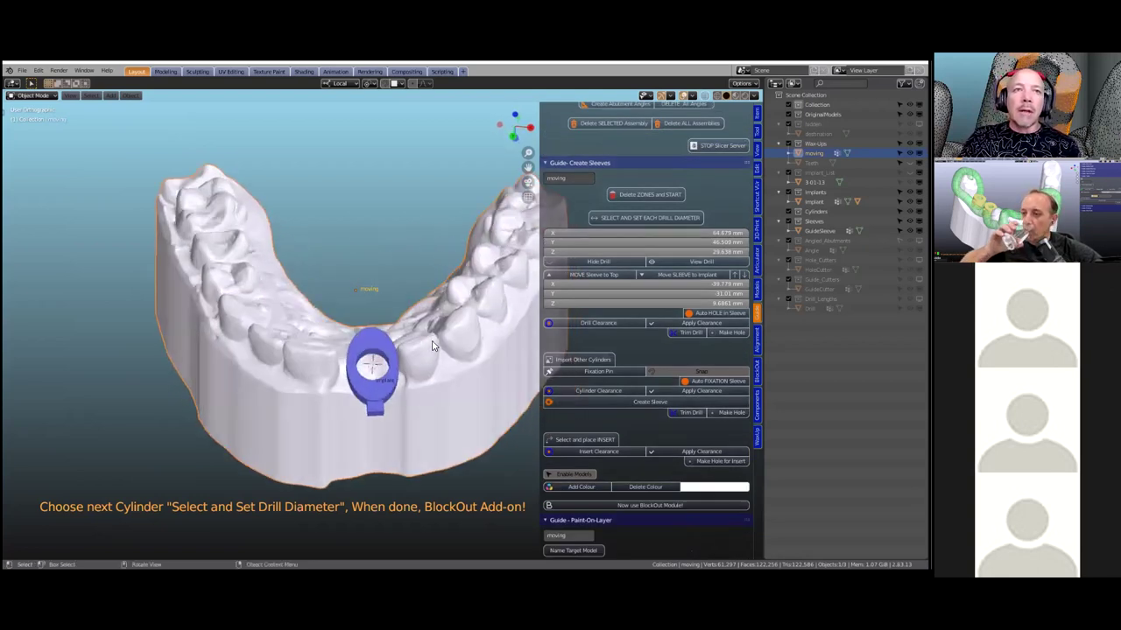
pyautogui.moveTo(431, 345); pyautogui.dragTo(432, 346, button='middle')
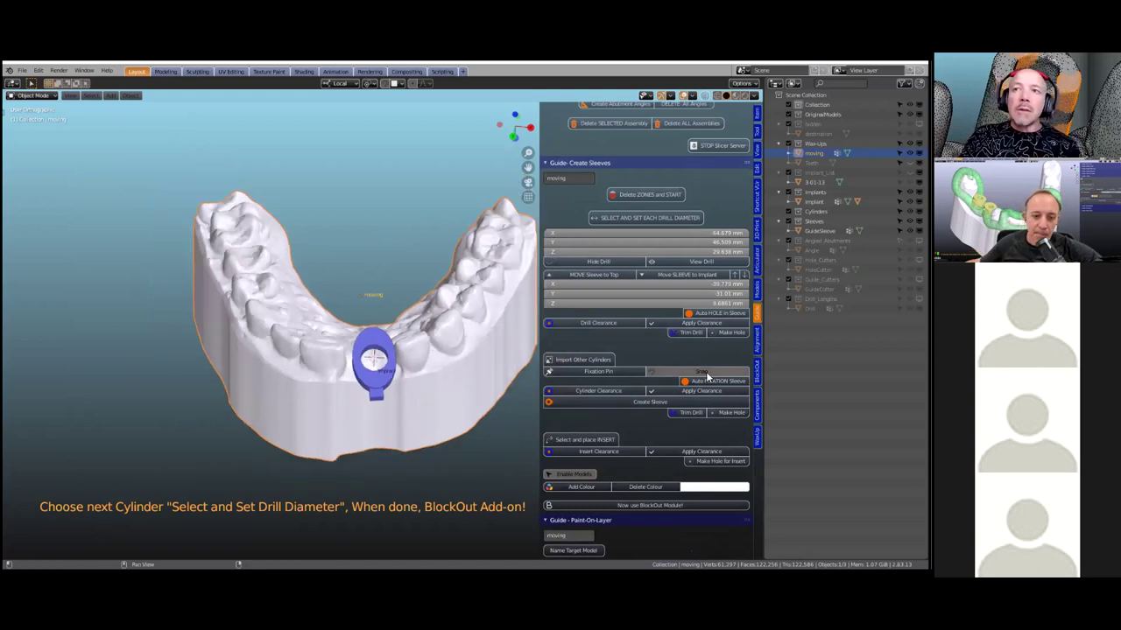
pyautogui.click(757, 366)
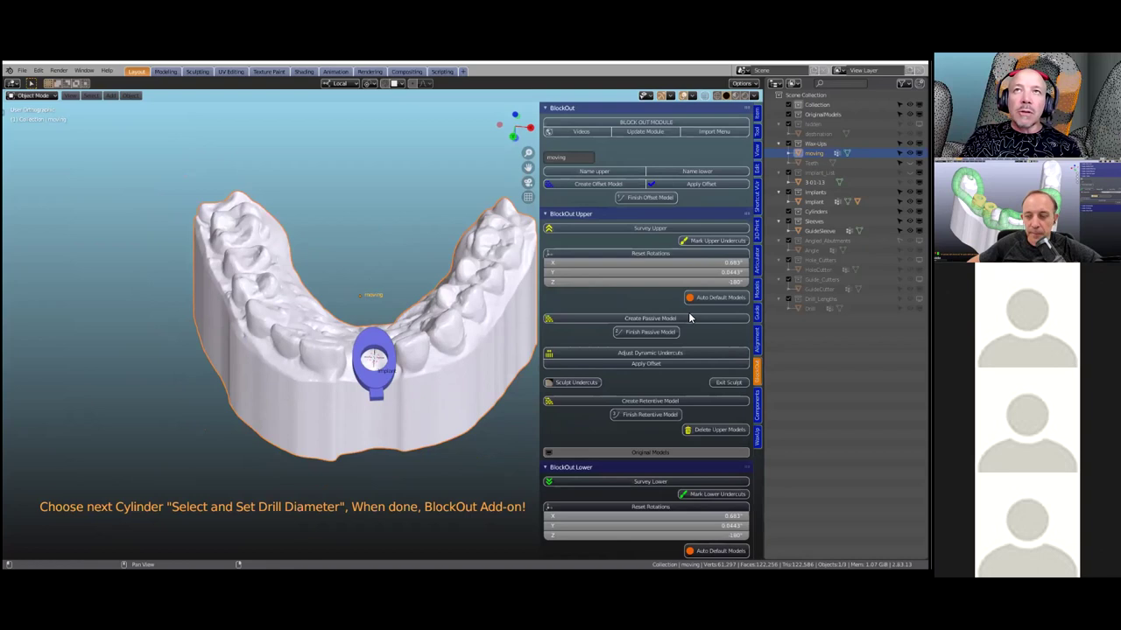
pyautogui.moveTo(419, 343); pyautogui.dragTo(429, 332, button='middle')
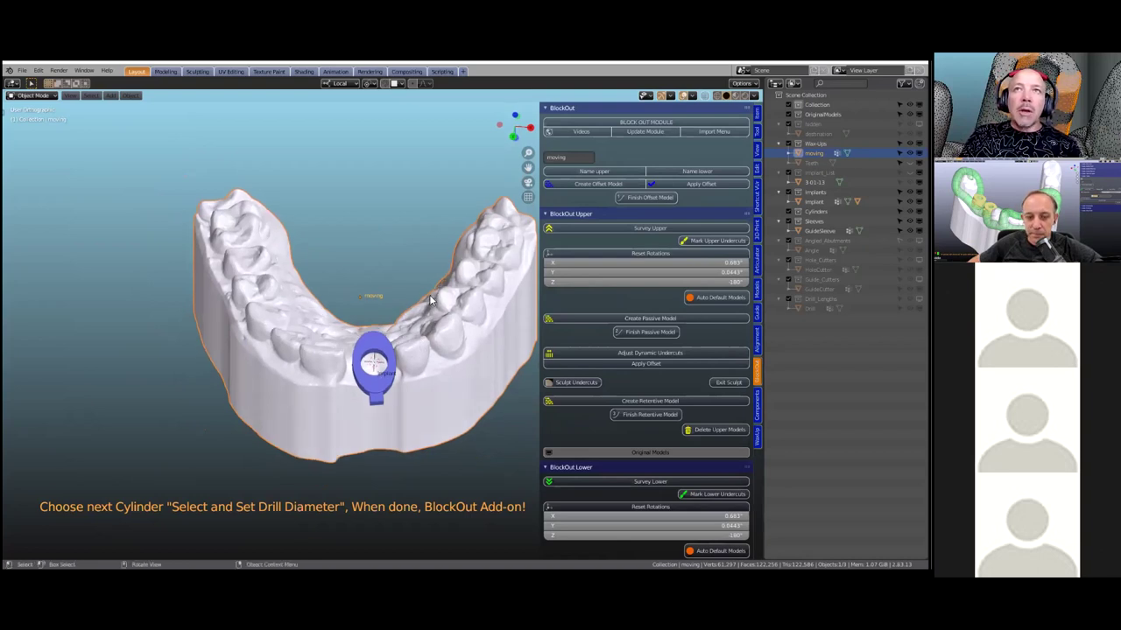
pyautogui.click(580, 174)
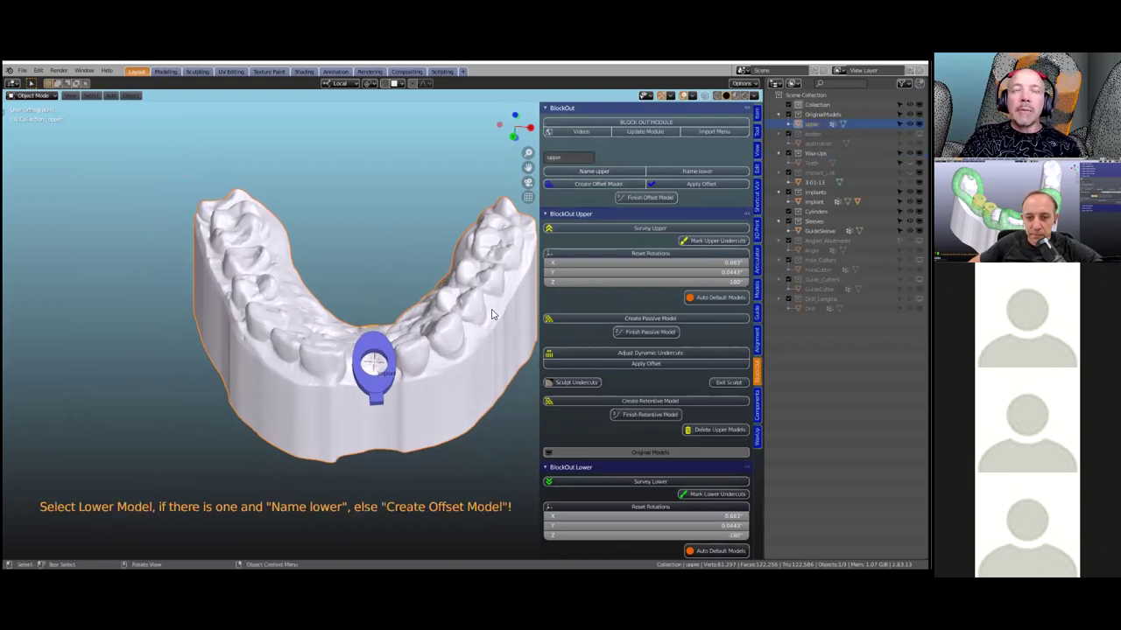
pyautogui.click(581, 185)
# Widen the BlockOut settings area for readability and apply the 0.2 mm offset around the jaw model.
pyautogui.scroll(5, 380, 391)
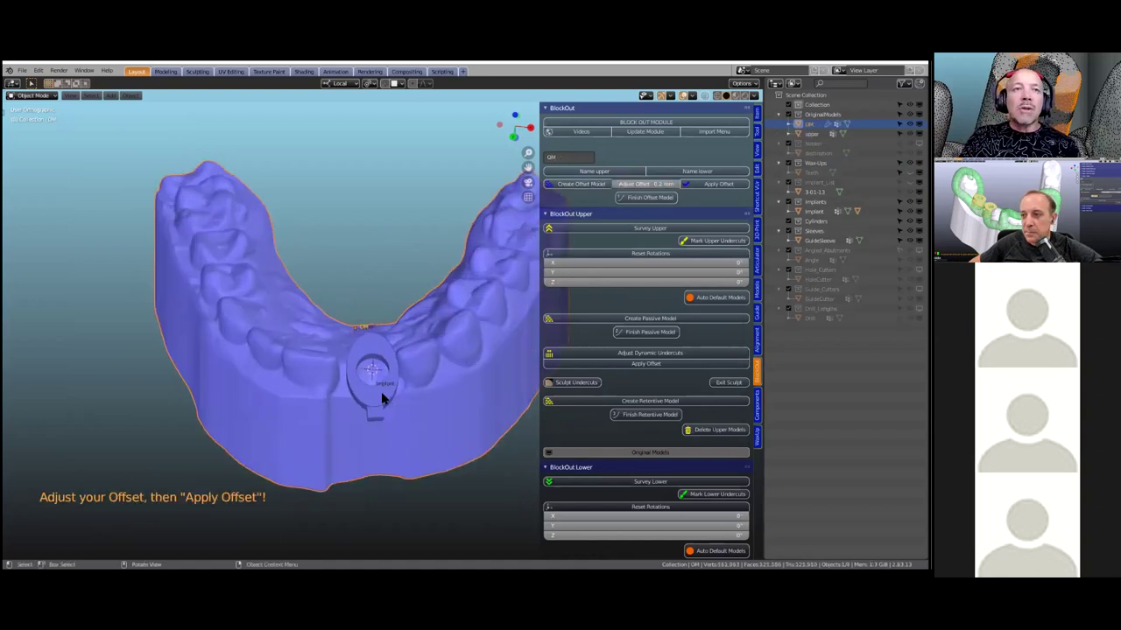
pyautogui.moveTo(376, 387); pyautogui.dragTo(375, 380, button='middle')
pyautogui.scroll(5, 376, 380)
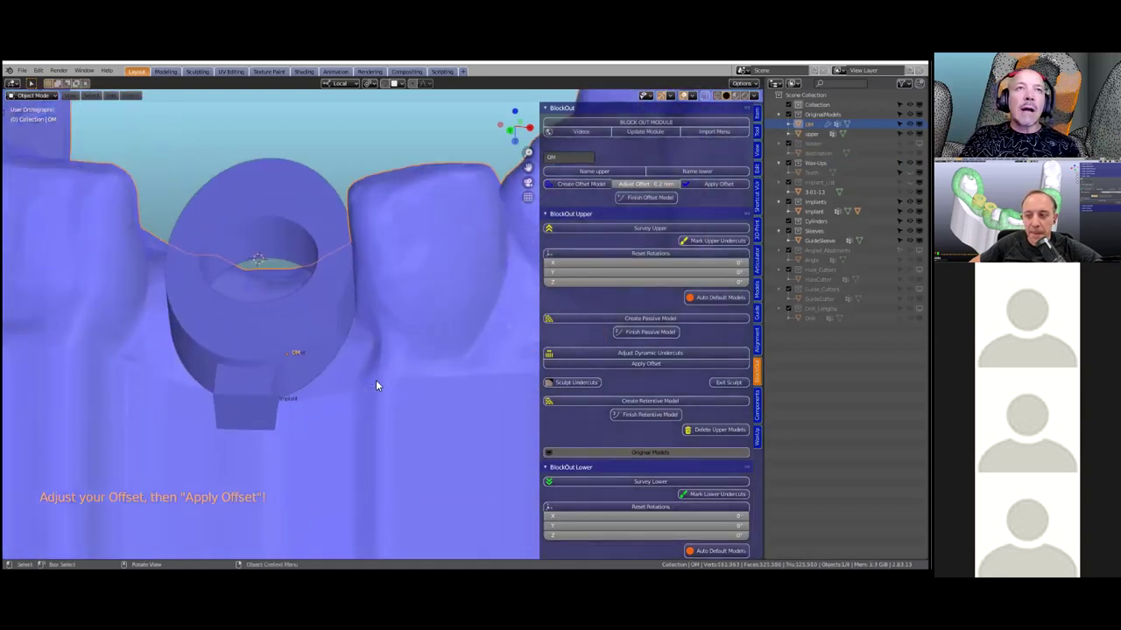
pyautogui.scroll(-2, 375, 380)
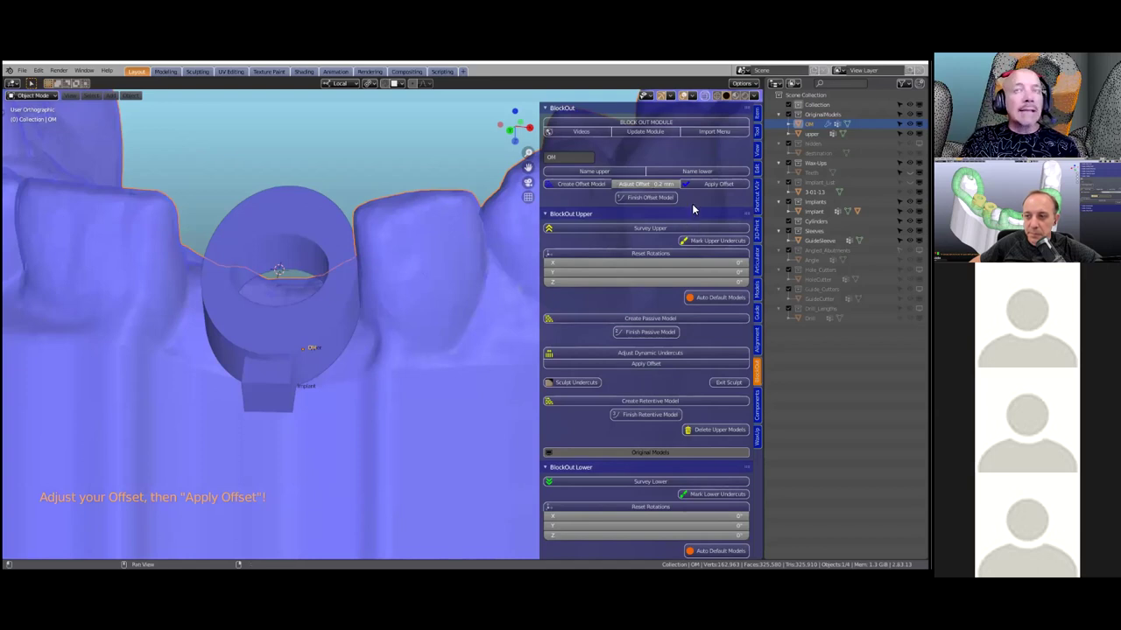
pyautogui.moveTo(430, 296); pyautogui.dragTo(428, 299, button='middle')
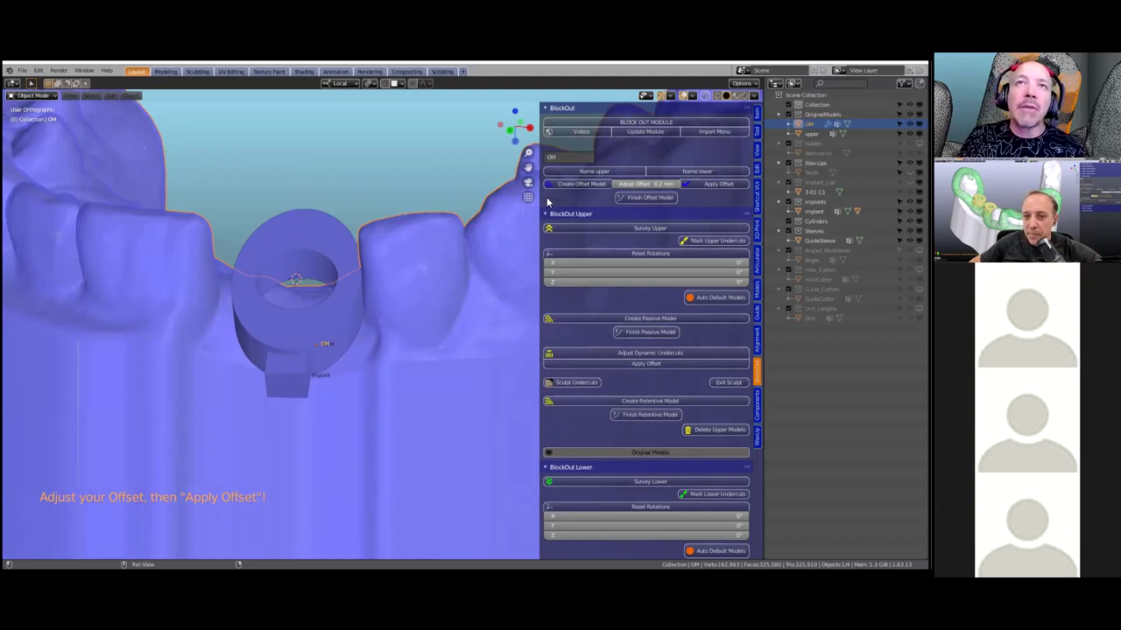
pyautogui.moveTo(541, 202); pyautogui.dragTo(500, 203)
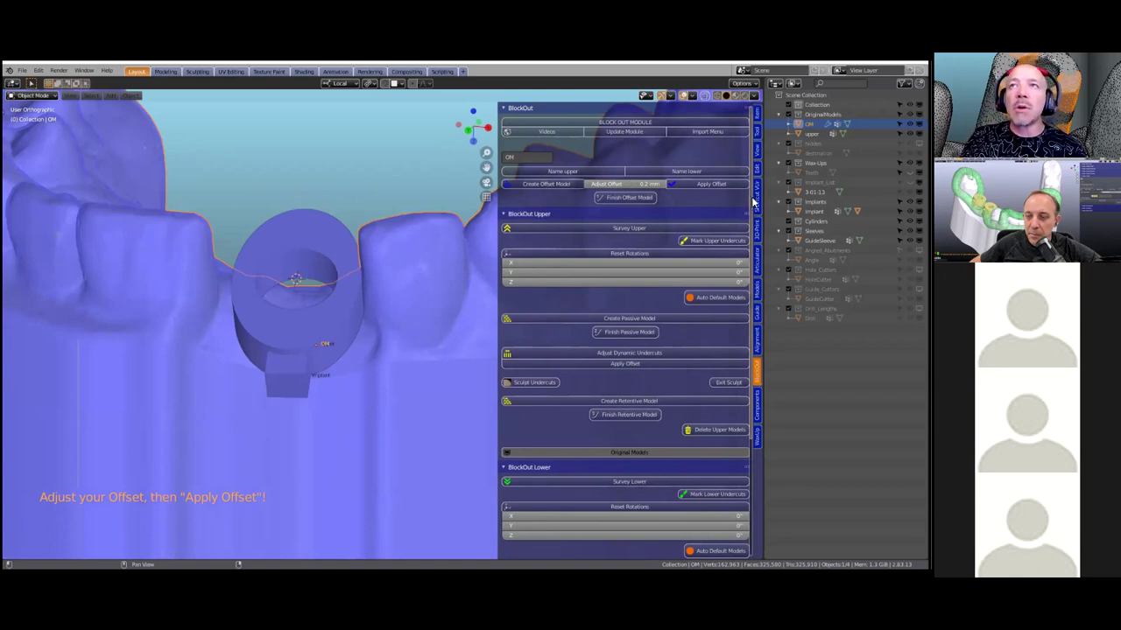
pyautogui.moveTo(763, 202); pyautogui.dragTo(824, 202)
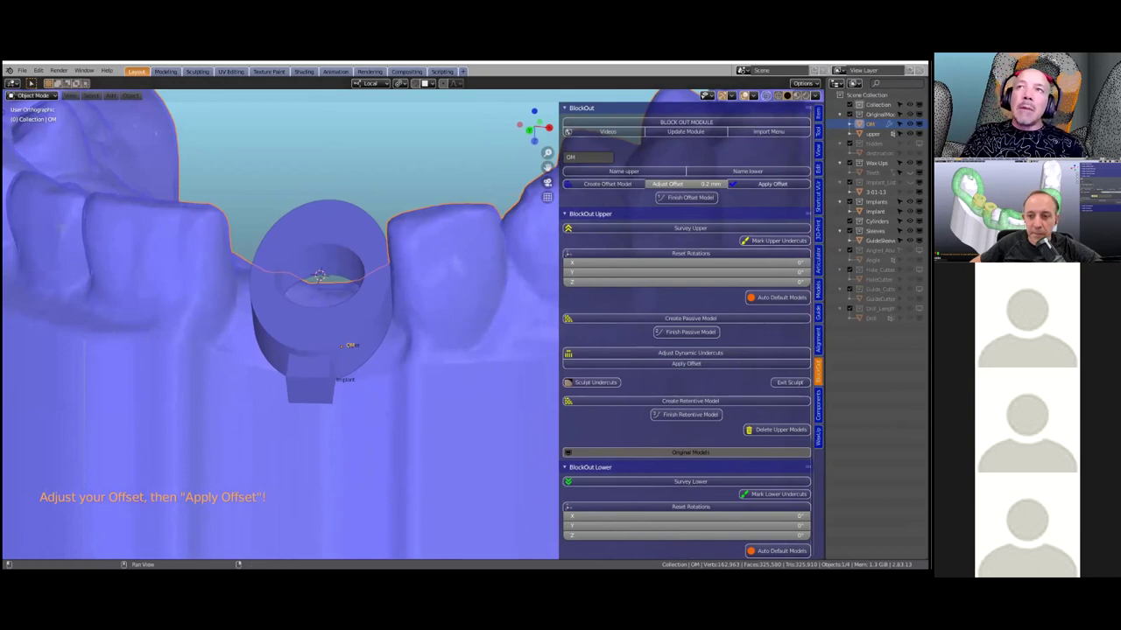
pyautogui.click(772, 184)
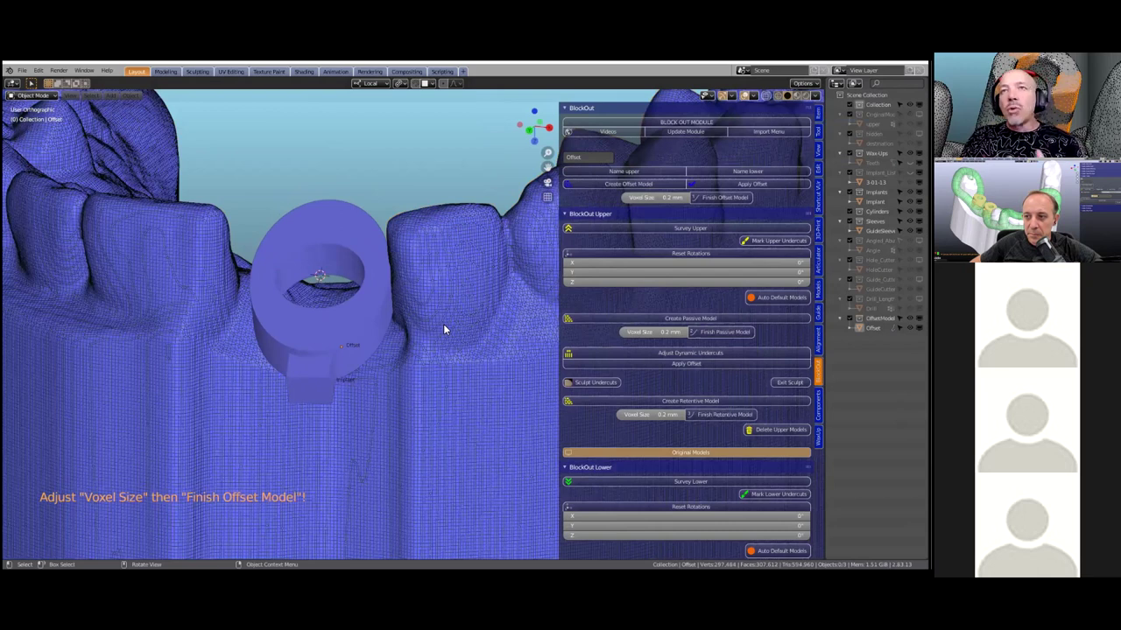
# Finish the offset model with a voxel size of 0.2 mm.
pyautogui.scroll(-2, 443, 323)
pyautogui.scroll(-2, 458, 299)
pyautogui.click(716, 198)
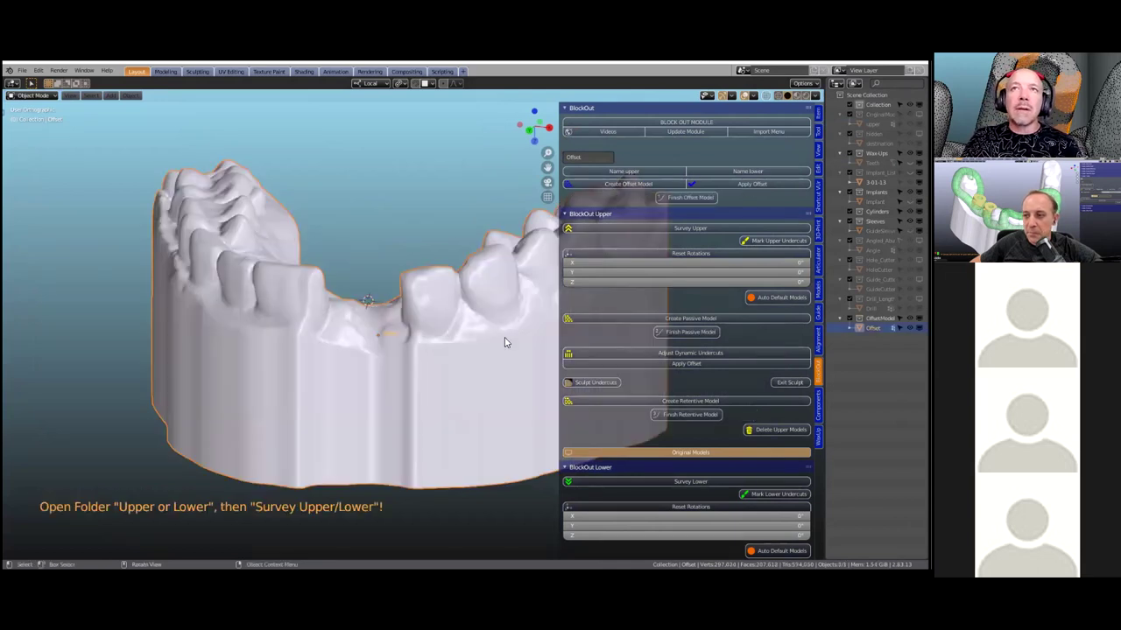
# Survey the offset model as the upper and tilt it to about 17.8° in X with free rotation.
pyautogui.click(669, 229)
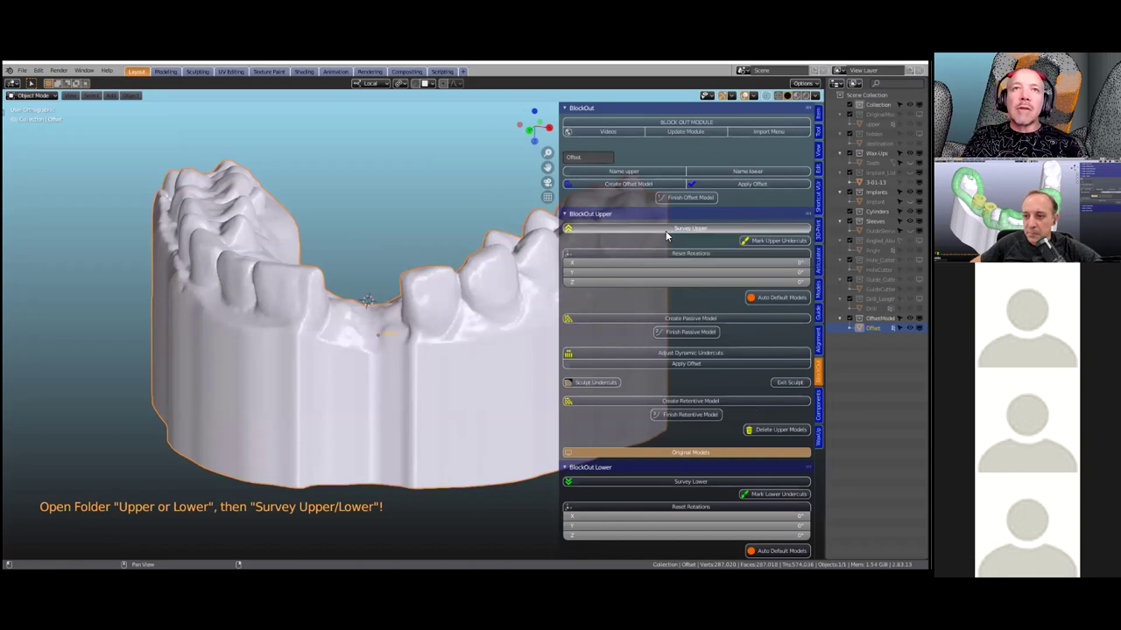
pyautogui.scroll(-2, 400, 335)
pyautogui.moveTo(400, 336); pyautogui.dragTo(400, 316)
pyautogui.scroll(6, 436, 419)
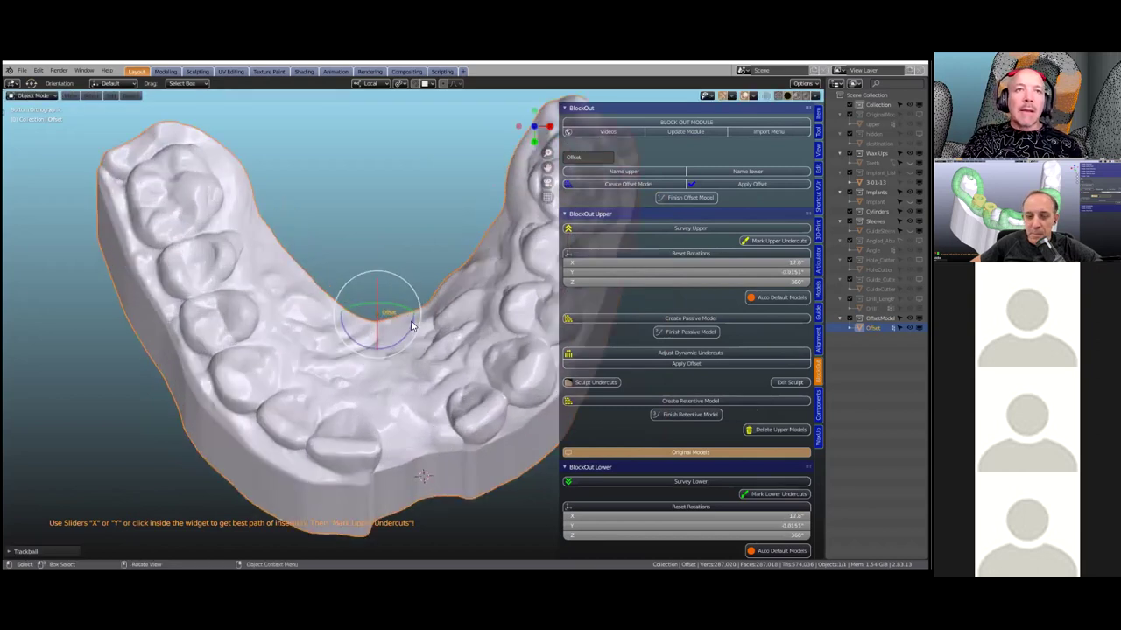
pyautogui.scroll(-2, 414, 322)
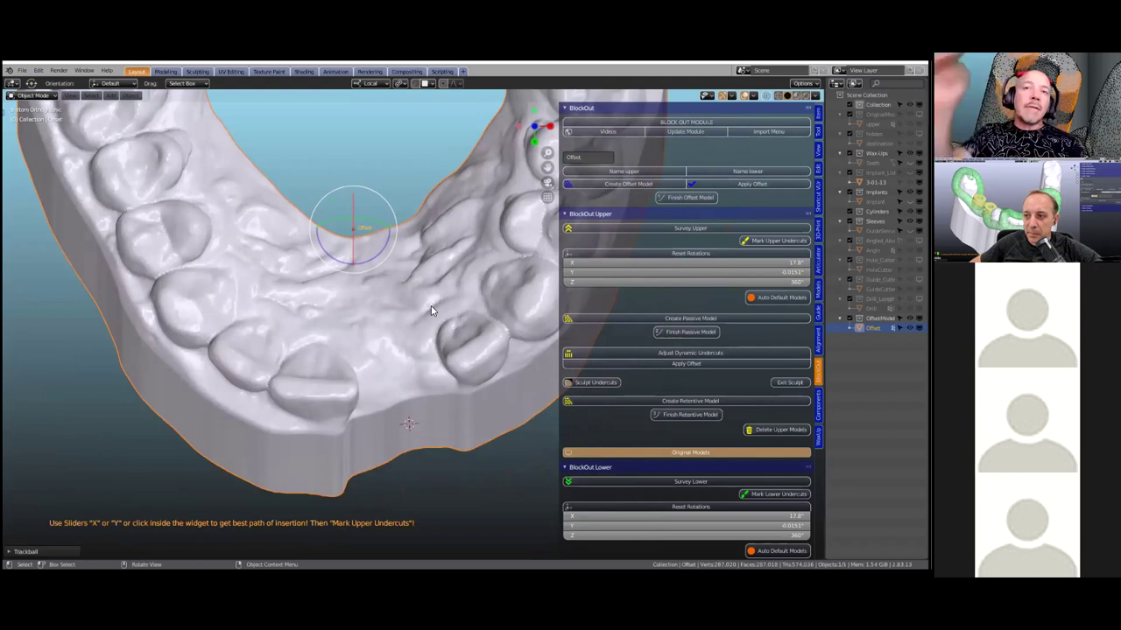
pyautogui.scroll(-2, 390, 348)
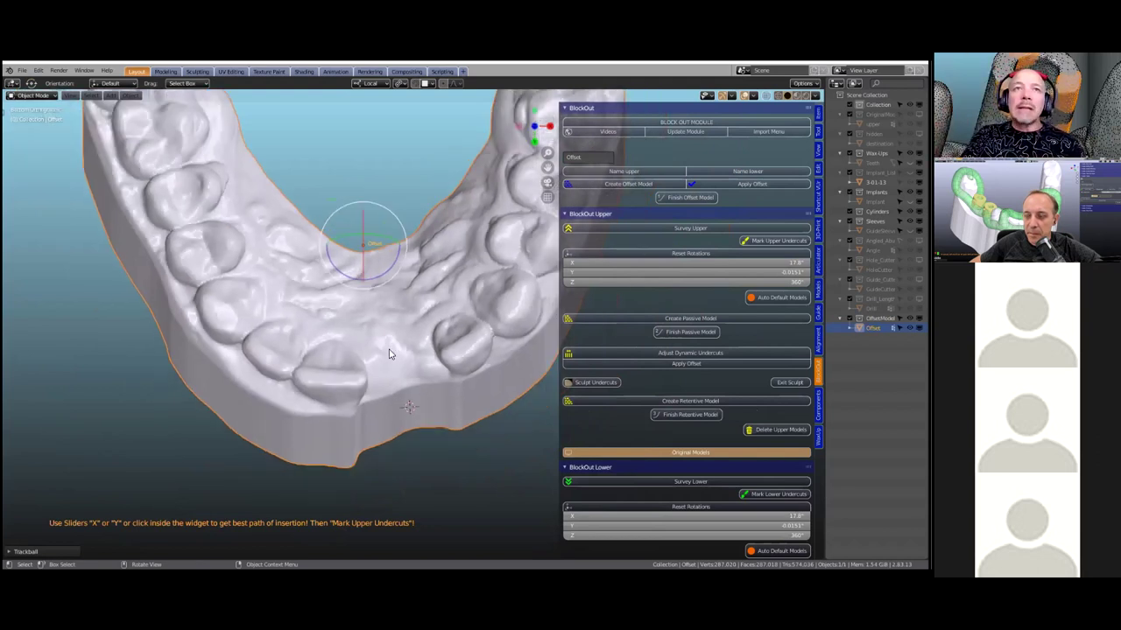
# Reset the survey rotations and inspect the undercuts around the front teeth and implant gap.
pyautogui.click(709, 255)
pyautogui.scroll(4, 378, 427)
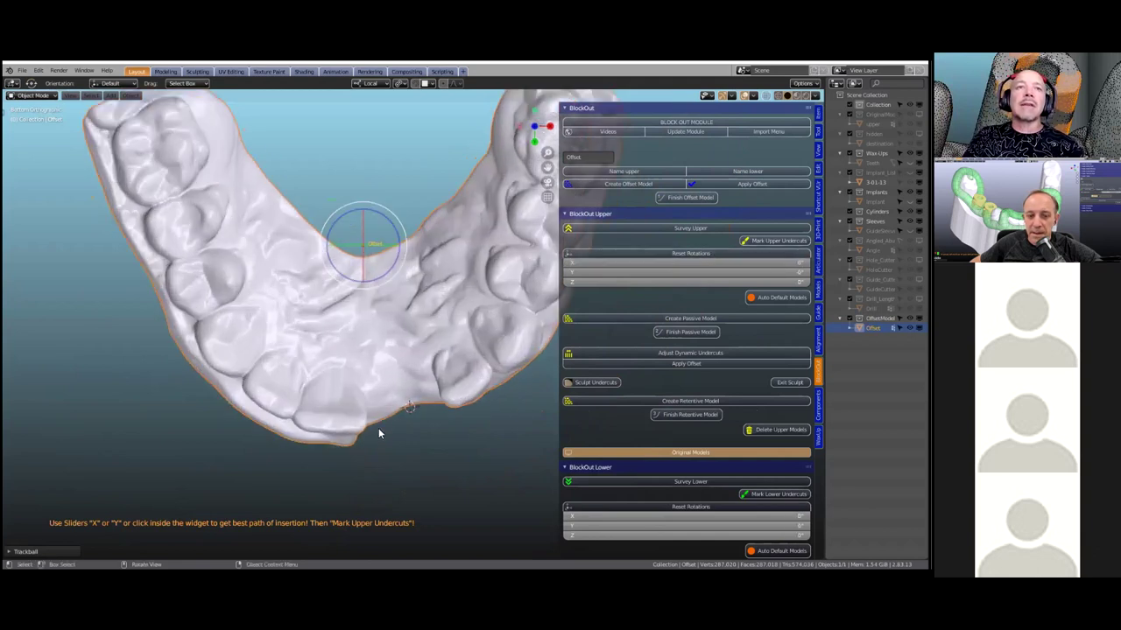
pyautogui.scroll(-1, 382, 420)
pyautogui.keyDown('shift'); pyautogui.moveTo(382, 408); pyautogui.dragTo(385, 330, button='middle'); pyautogui.keyUp('shift')
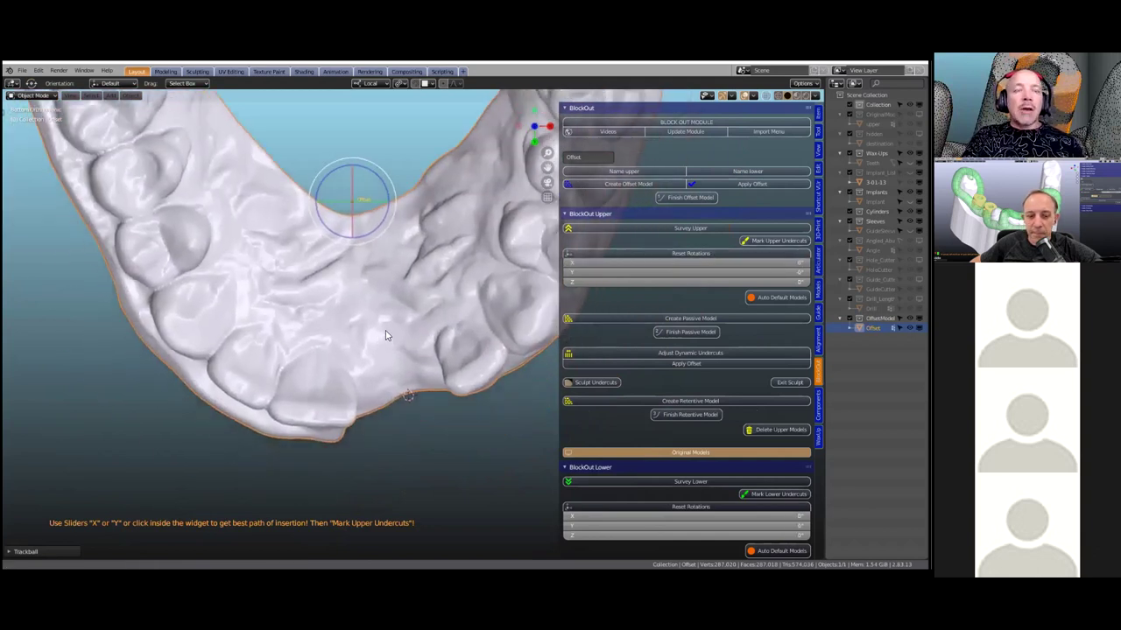
pyautogui.moveTo(335, 389); pyautogui.dragTo(220, 376, button='middle')
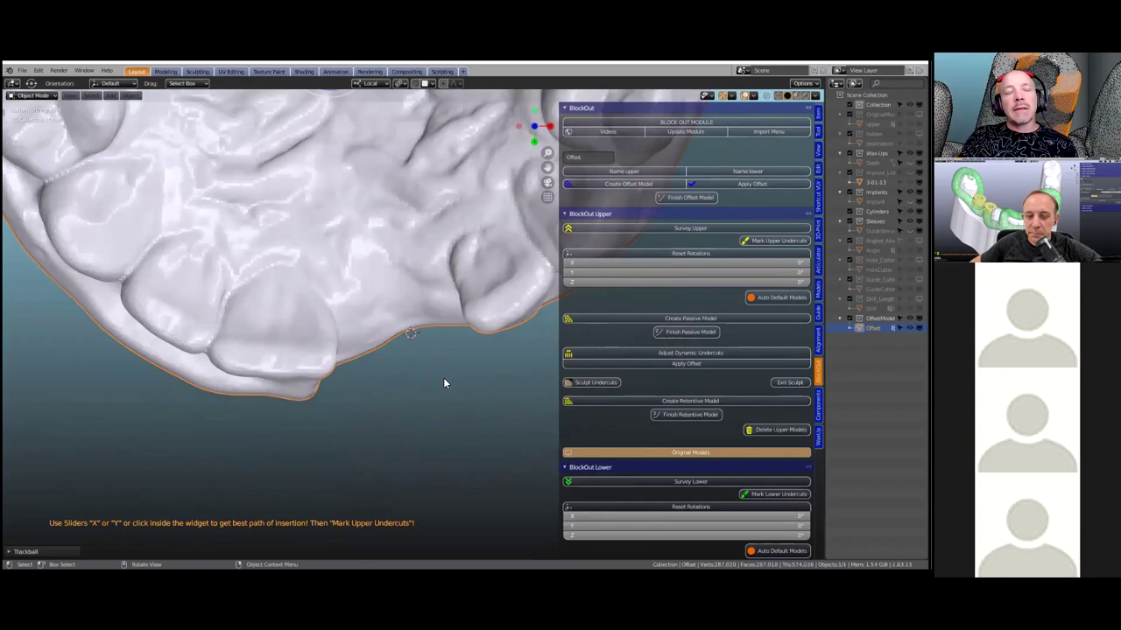
pyautogui.scroll(-2, 444, 383)
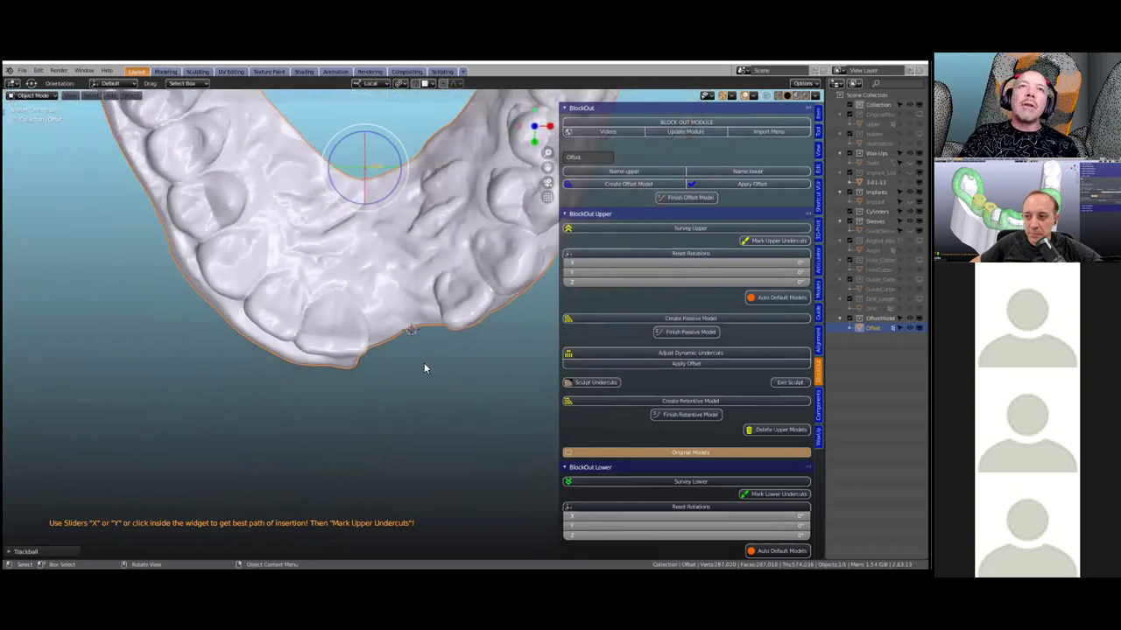
# Tilt the offset model freely towards a new path of insertion and raise its X rotation to about 30°.
pyautogui.click(375, 182)
pyautogui.moveTo(375, 179); pyautogui.dragTo(376, 175)
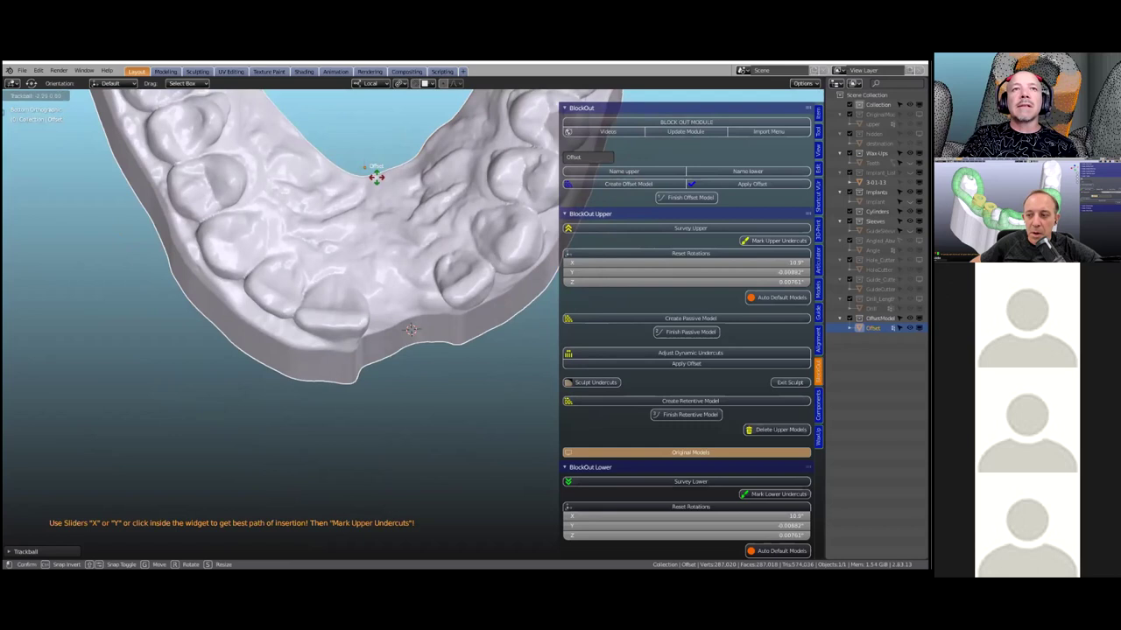
pyautogui.click(376, 175)
pyautogui.moveTo(685, 265); pyautogui.dragTo(688, 261)
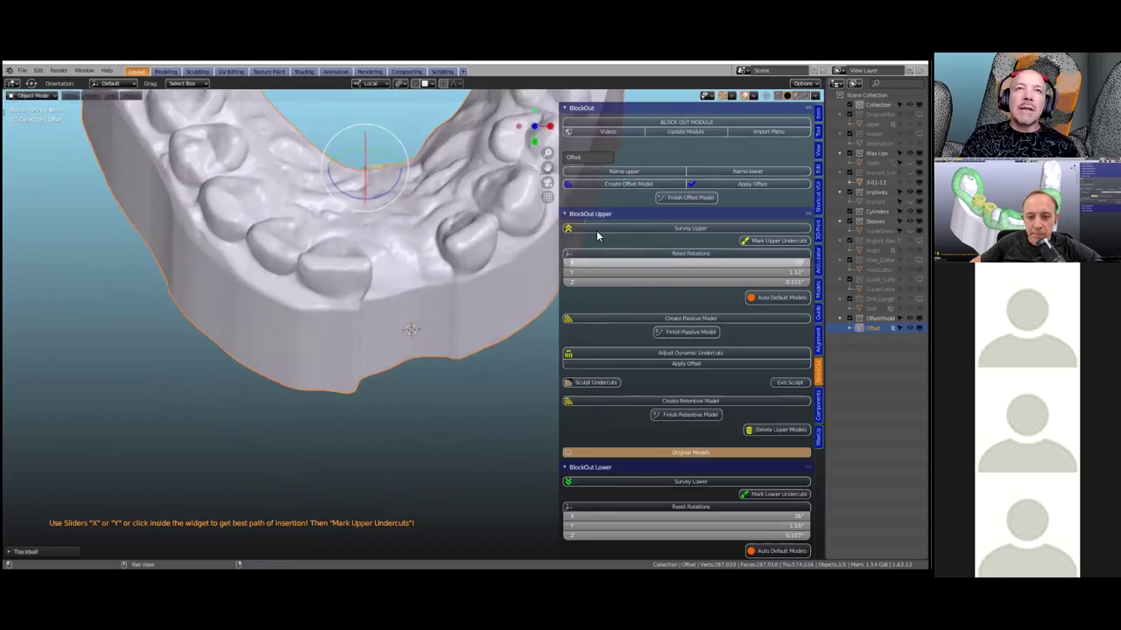
# Set the offset model's Y rotation to 0° and check the undercuts around the front teeth.
pyautogui.scroll(-2, 460, 280)
pyautogui.moveTo(460, 295); pyautogui.dragTo(458, 368, button='middle')
pyautogui.click(733, 270)
pyautogui.write('0')
pyautogui.press('Return')
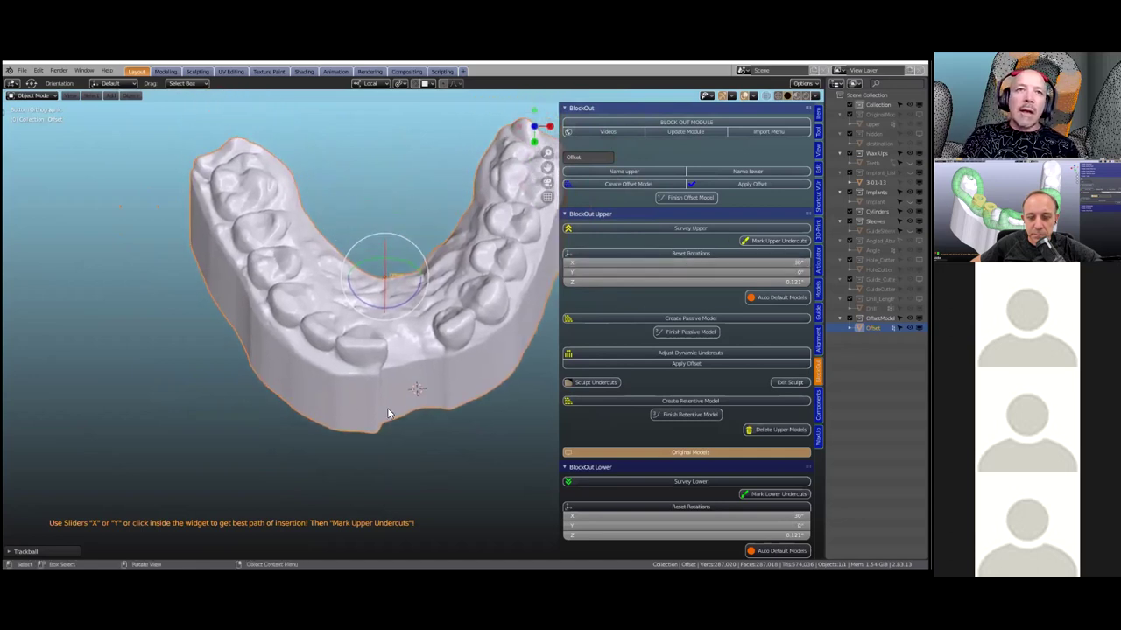
pyautogui.scroll(5, 385, 410)
pyautogui.scroll(2, 350, 449)
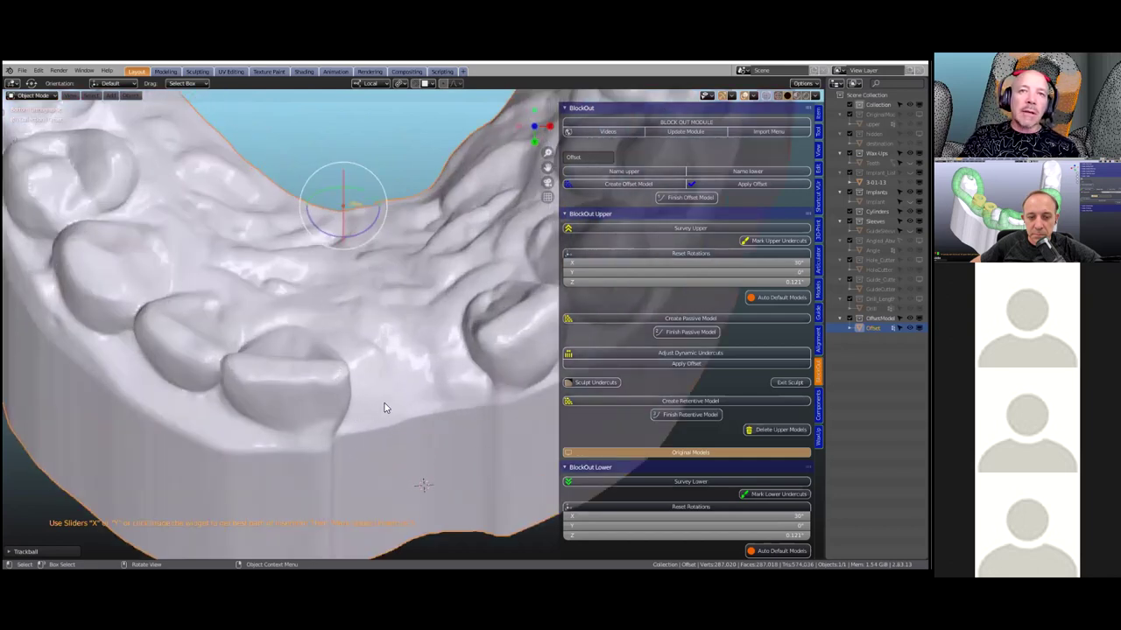
pyautogui.scroll(-6, 385, 407)
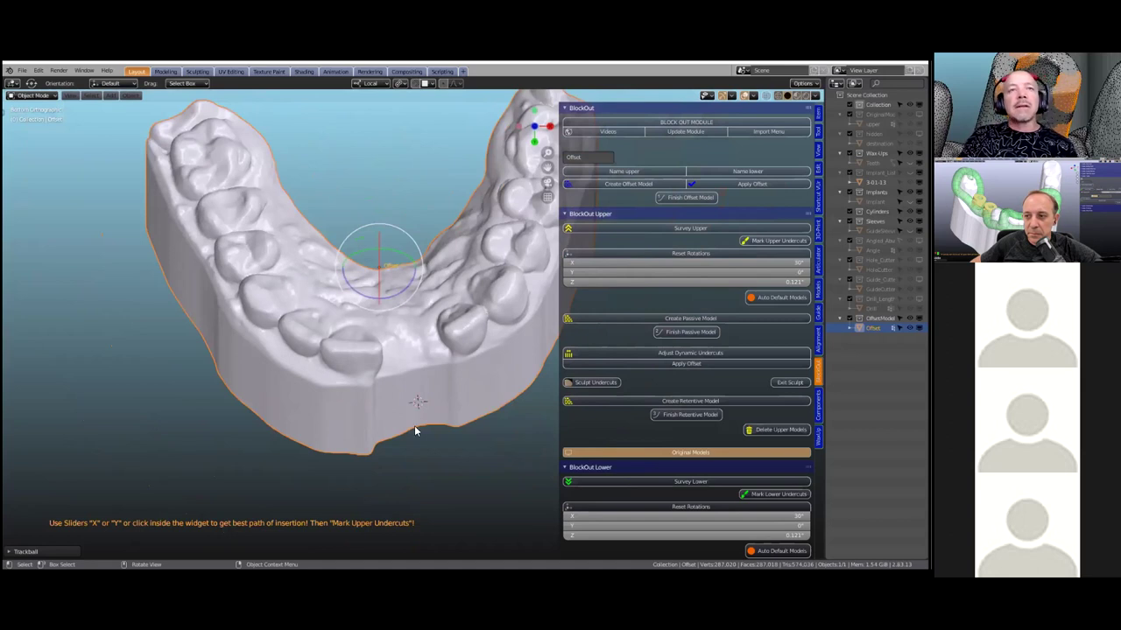
# Fine-tune the path of insertion by freely rotating the offset model to about 21.4° in X.
pyautogui.moveTo(393, 281)
pyautogui.mouseDown()
pyautogui.moveTo(421, 327)
pyautogui.moveTo(450, 258)
pyautogui.moveTo(390, 237)
pyautogui.moveTo(425, 293)
pyautogui.moveTo(403, 266)
pyautogui.moveTo(388, 270)
pyautogui.moveTo(386, 292)
pyautogui.moveTo(388, 255)
pyautogui.moveTo(377, 248)
pyautogui.moveTo(390, 280)
pyautogui.mouseUp()
pyautogui.click(389, 281)
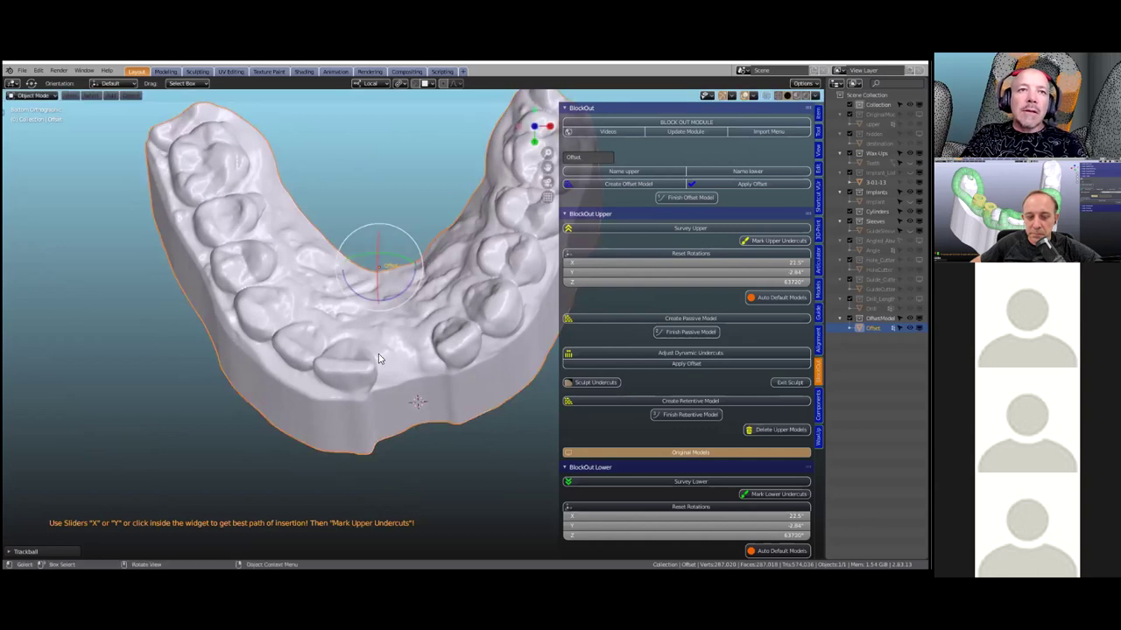
pyautogui.scroll(2, 359, 368)
pyautogui.moveTo(375, 254); pyautogui.dragTo(374, 250)
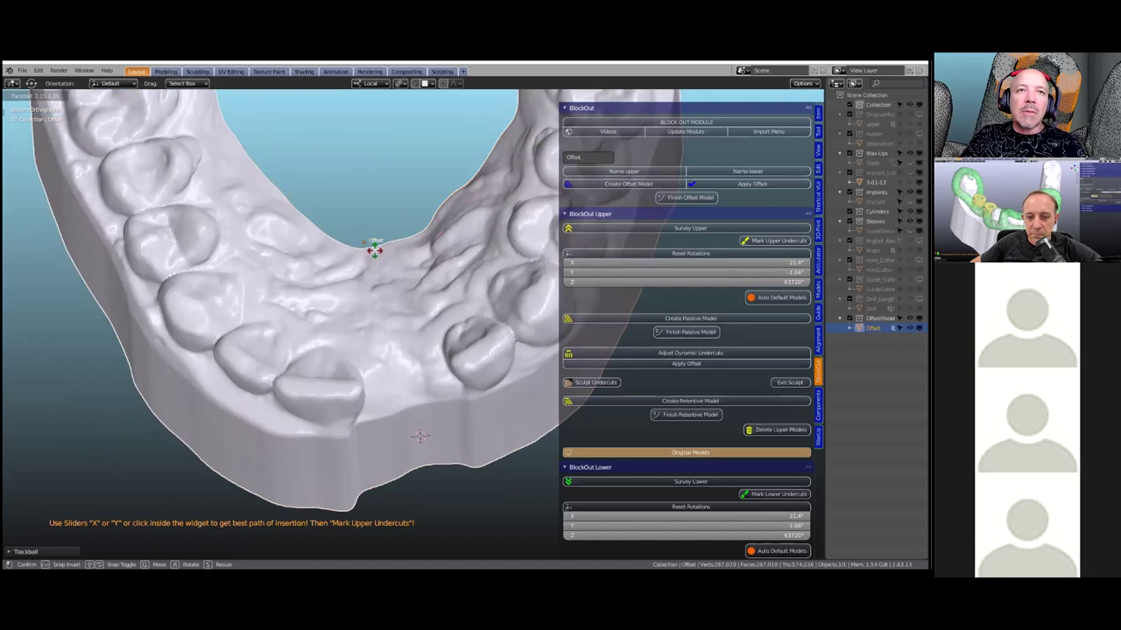
pyautogui.click(375, 346)
pyautogui.scroll(-2, 375, 348)
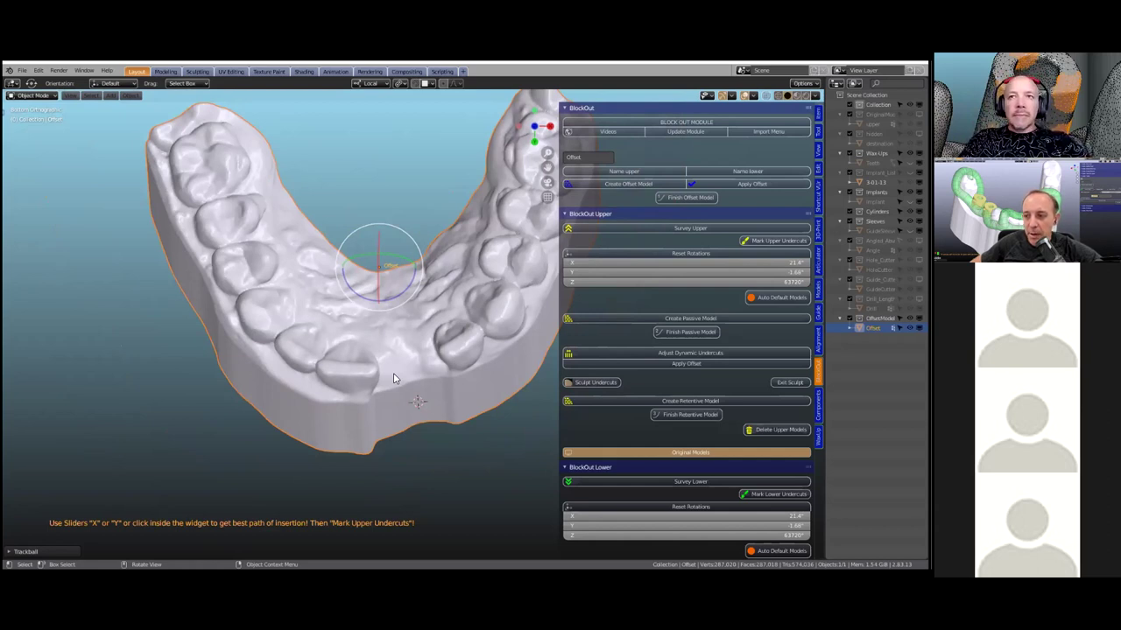
# Create the passive model from the surveyed offset model and finish it with a 0.2 mm voxel size.
pyautogui.click(726, 318)
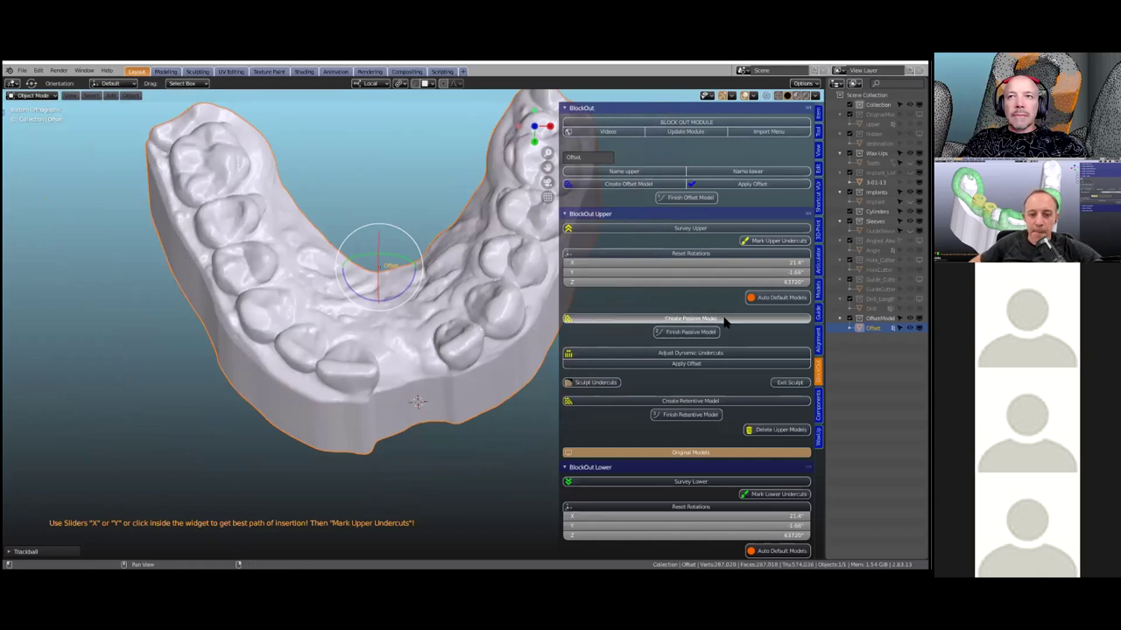
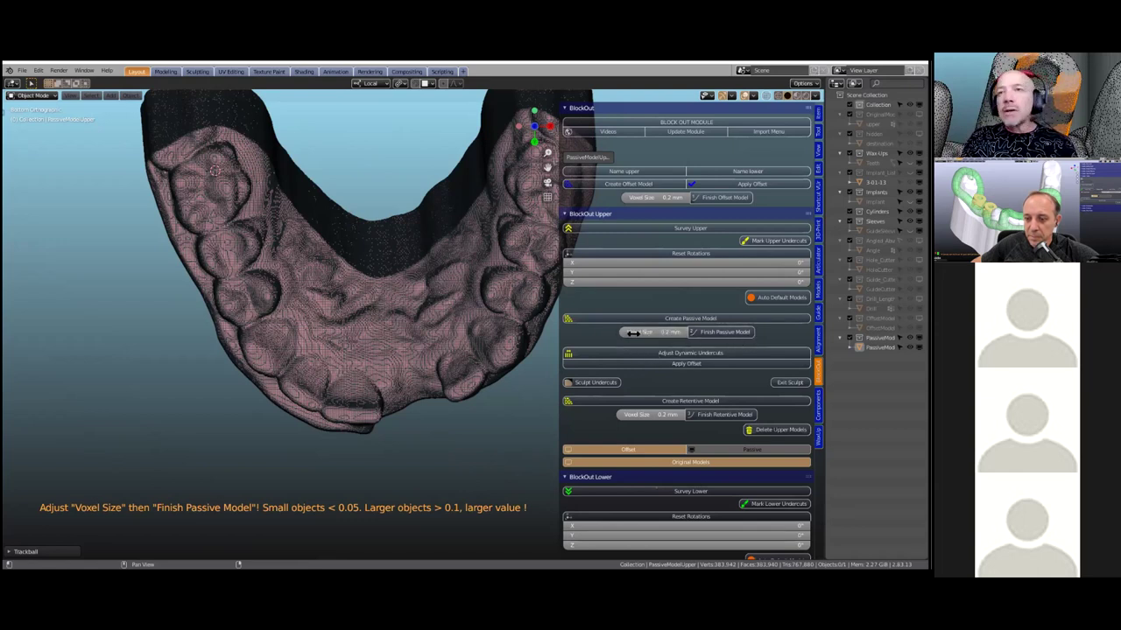
pyautogui.click(712, 331)
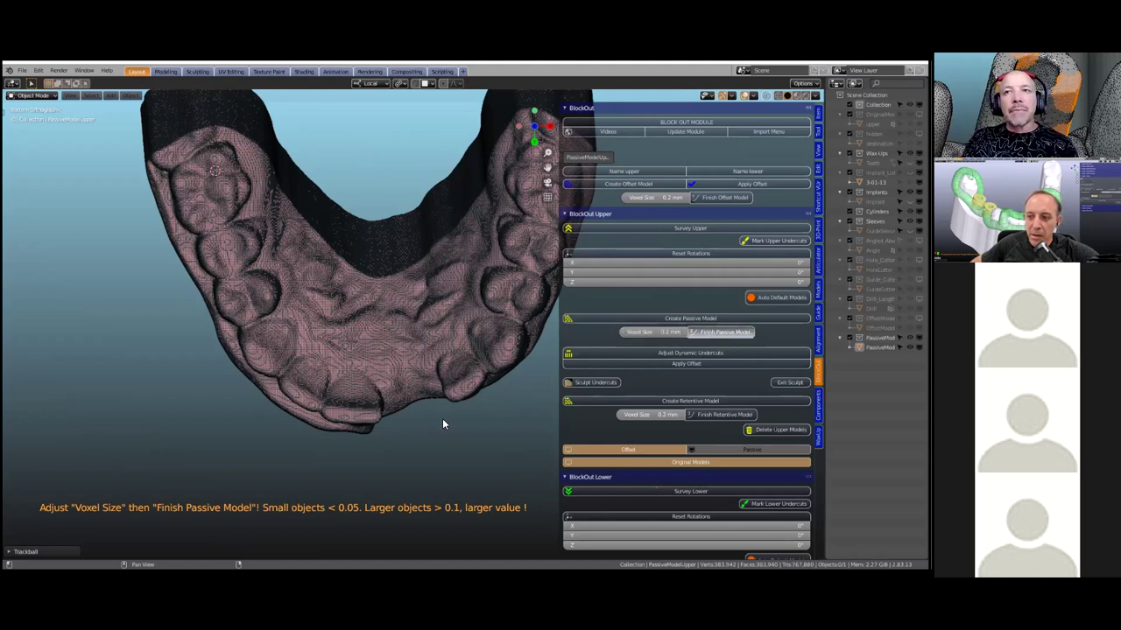
pyautogui.moveTo(442, 451); pyautogui.dragTo(367, 389, button='middle')
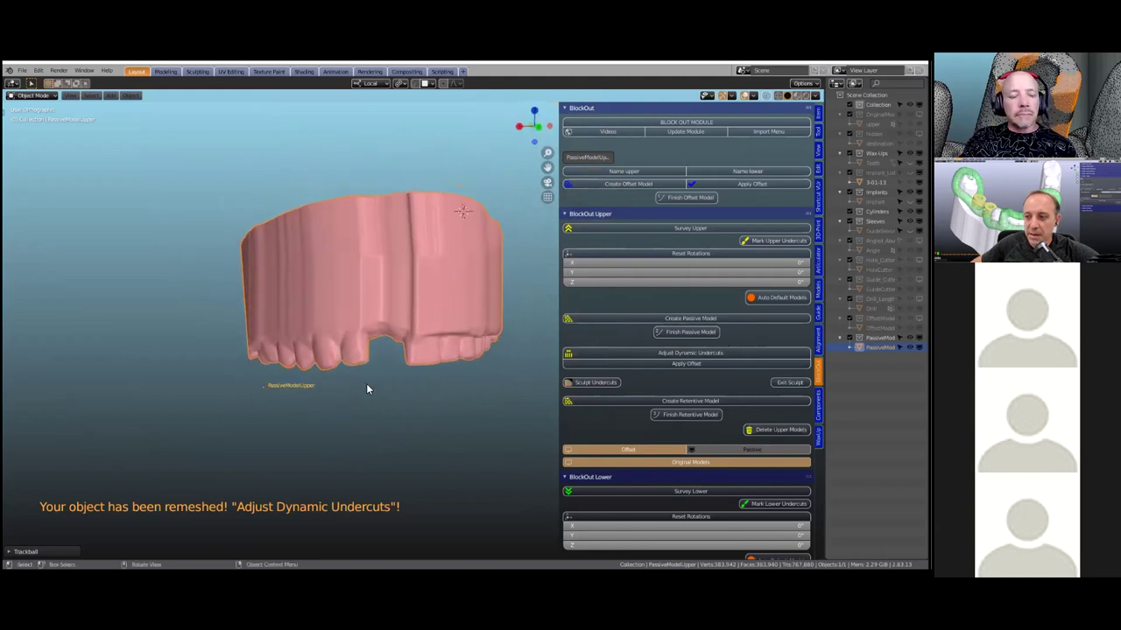
# Reveal all hidden objects, including the implant, teeth and guide sleeve, and save the project file.
pyautogui.hotkey('alt', 'h')
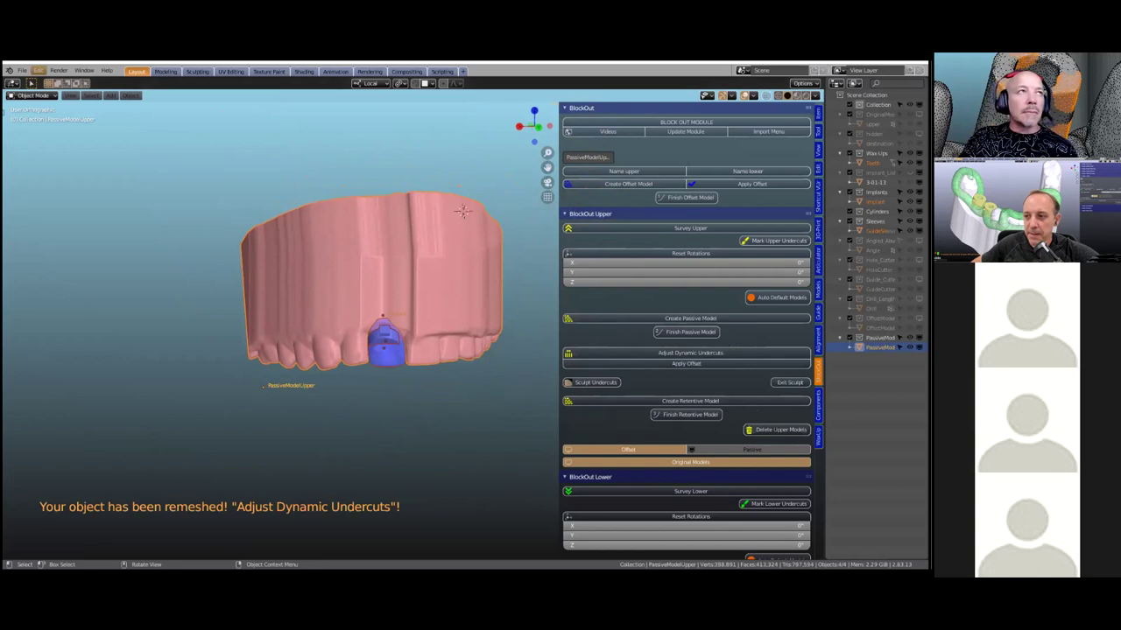
pyautogui.click(22, 71)
pyautogui.click(37, 137)
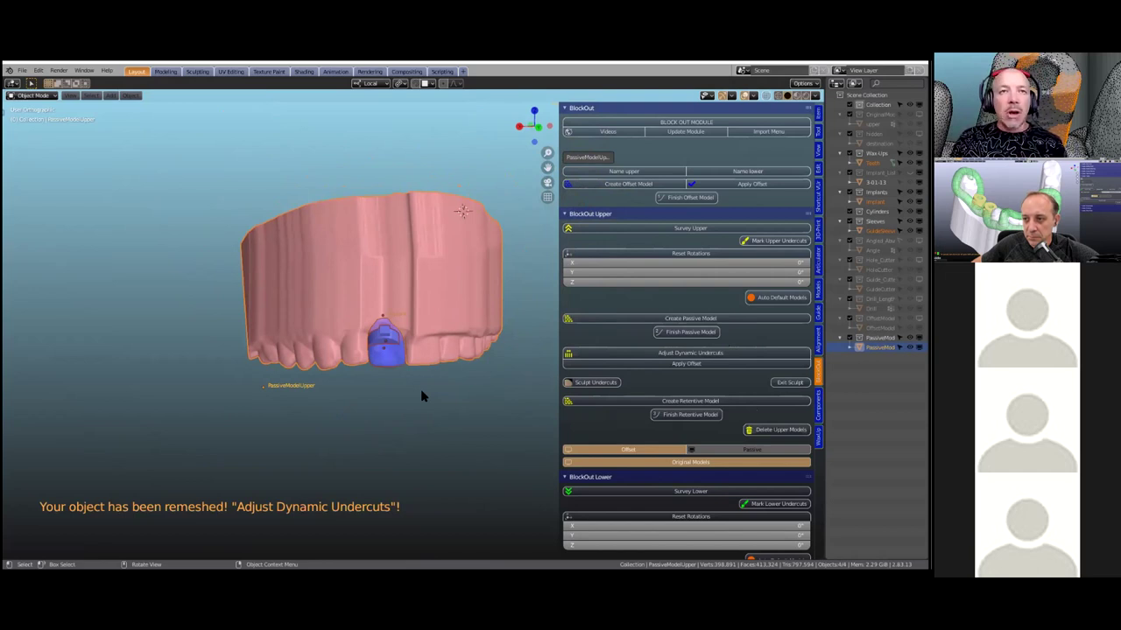
# Inspect the guide sleeve over the front gap and hide the Teeth wax-up object surrounding it.
pyautogui.moveTo(421, 397); pyautogui.dragTo(392, 370, button='middle')
pyautogui.scroll(4, 376, 370)
pyautogui.scroll(3, 386, 270)
pyautogui.moveTo(383, 300); pyautogui.dragTo(371, 337, button='middle')
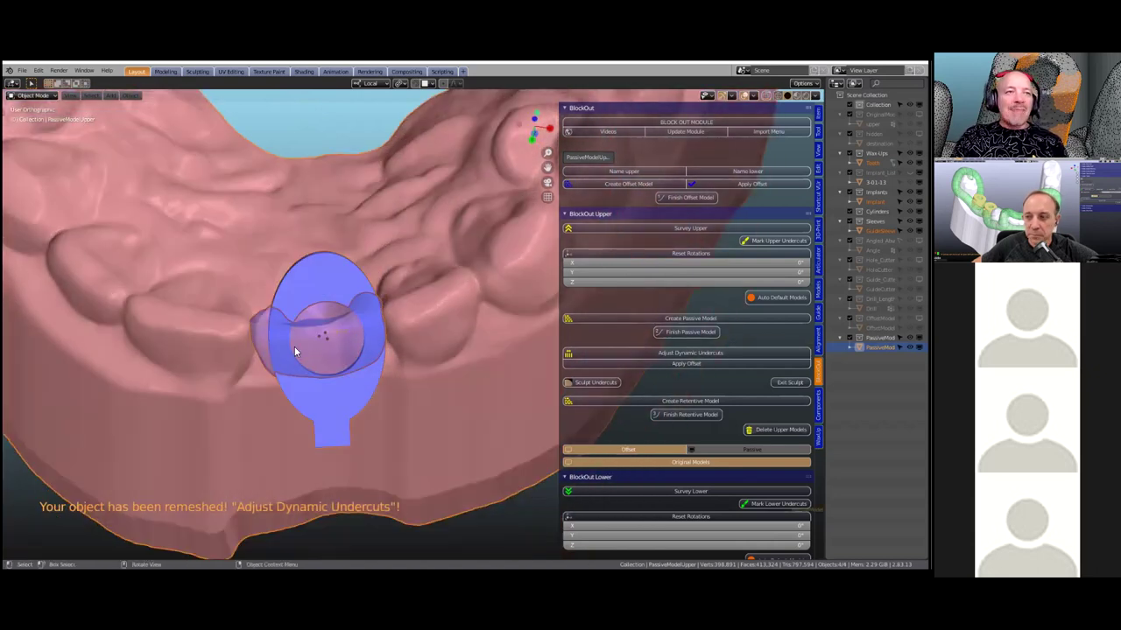
pyautogui.moveTo(292, 321); pyautogui.dragTo(359, 275, button='middle')
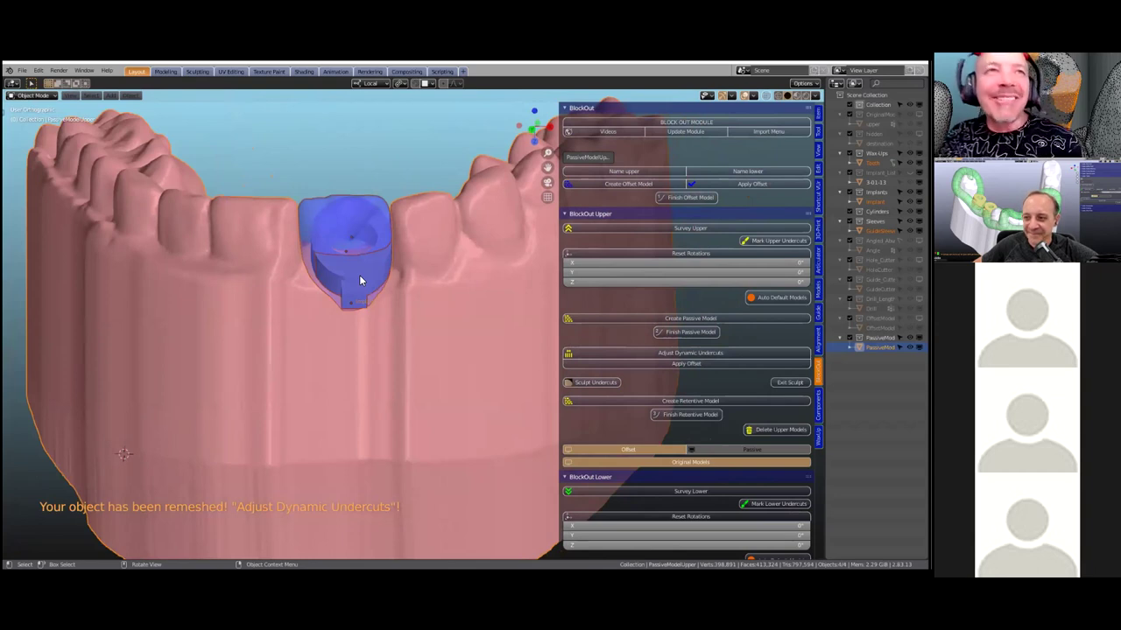
pyautogui.moveTo(376, 200); pyautogui.dragTo(323, 198, button='middle')
pyautogui.click(348, 185)
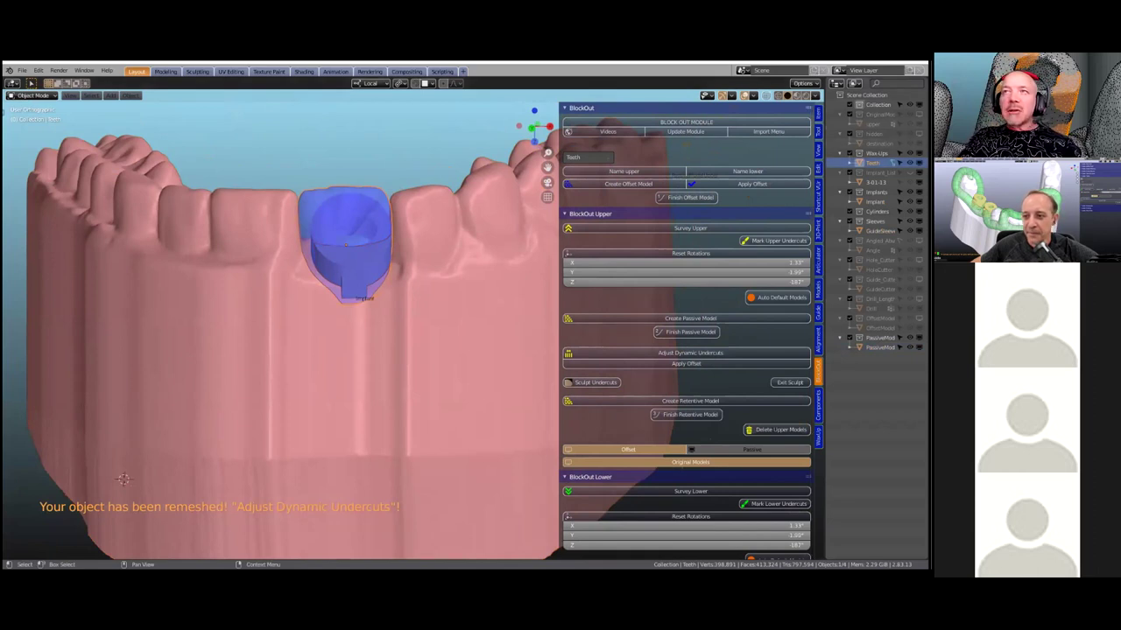
pyautogui.click(919, 163)
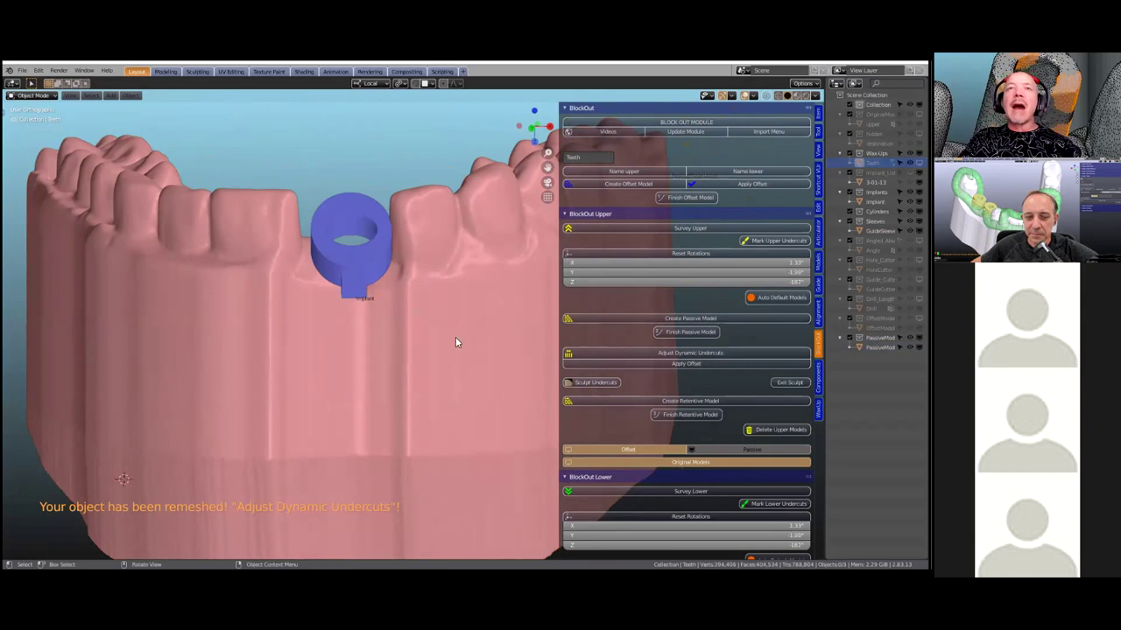
pyautogui.scroll(-3, 438, 338)
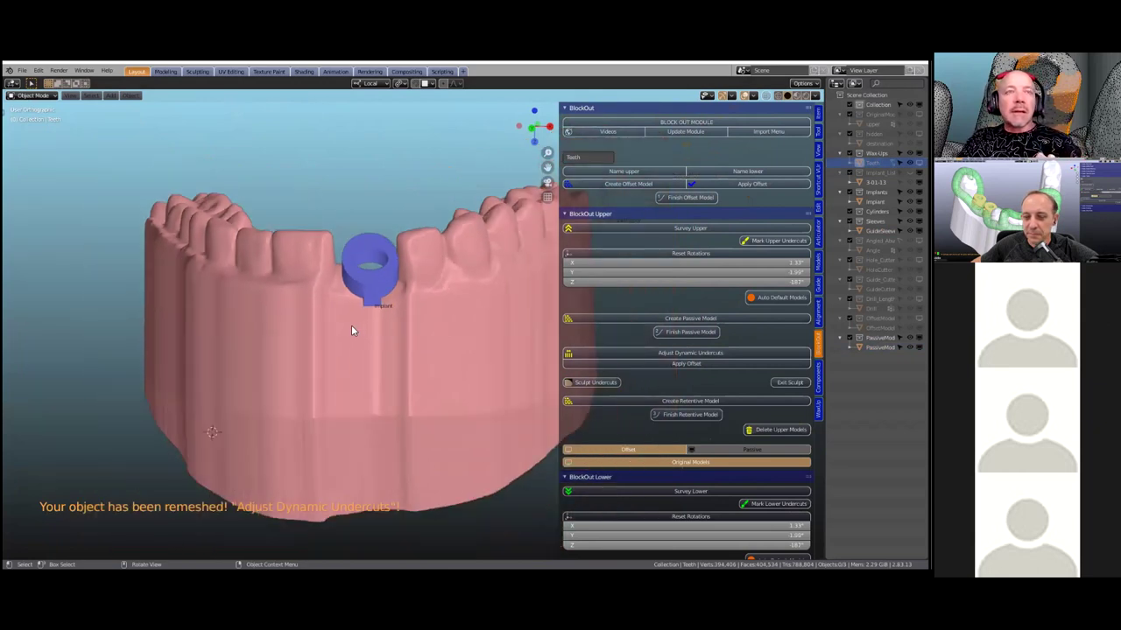
# Select the upper passive model and designate it as the target model for drawing the guide's tubes.
pyautogui.moveTo(268, 270)
pyautogui.mouseDown(button='middle')
pyautogui.moveTo(274, 288)
pyautogui.moveTo(320, 304)
pyautogui.moveTo(270, 278)
pyautogui.mouseUp(button='middle')
pyautogui.scroll(2, 274, 282)
pyautogui.click(271, 278)
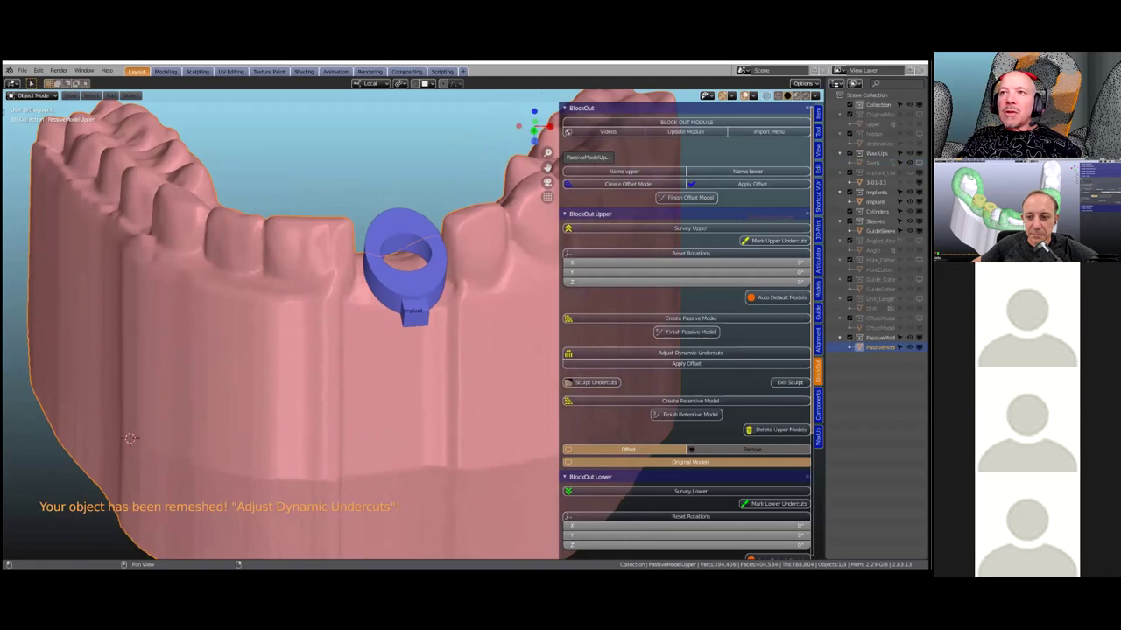
pyautogui.click(818, 311)
pyautogui.scroll(-10, 643, 282)
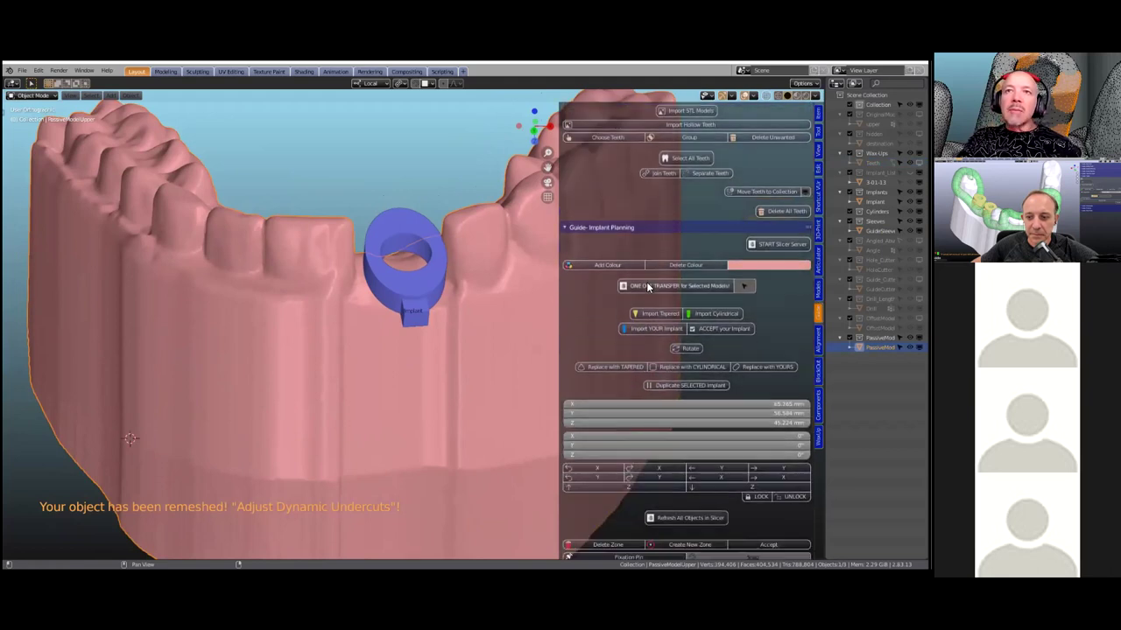
pyautogui.scroll(-10, 652, 286)
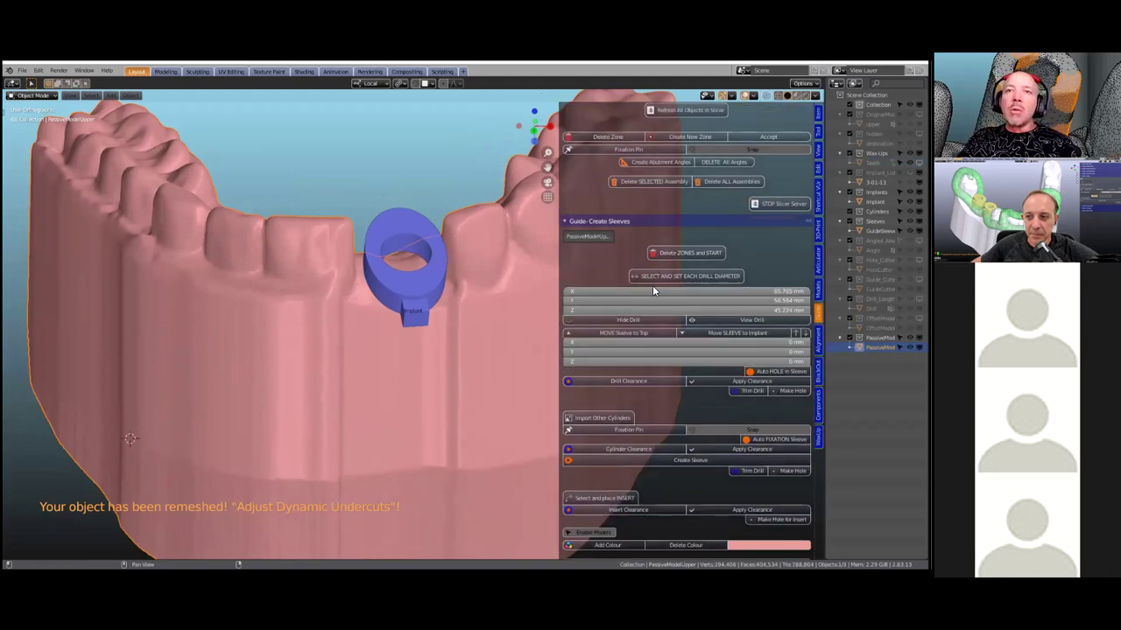
pyautogui.scroll(-8, 653, 289)
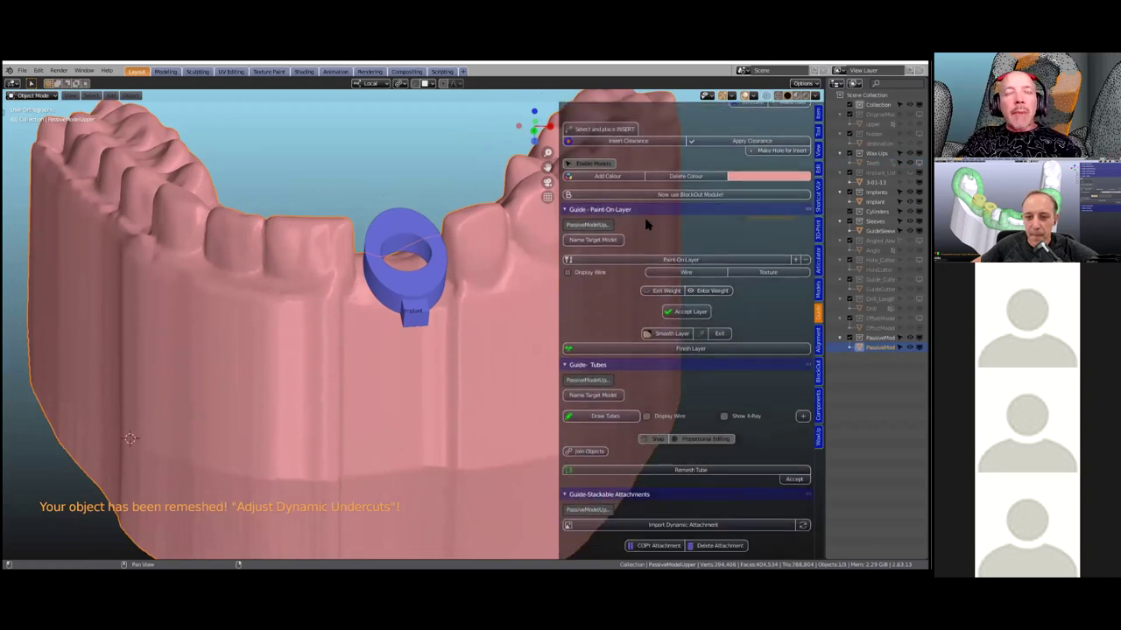
pyautogui.scroll(-3, 613, 272)
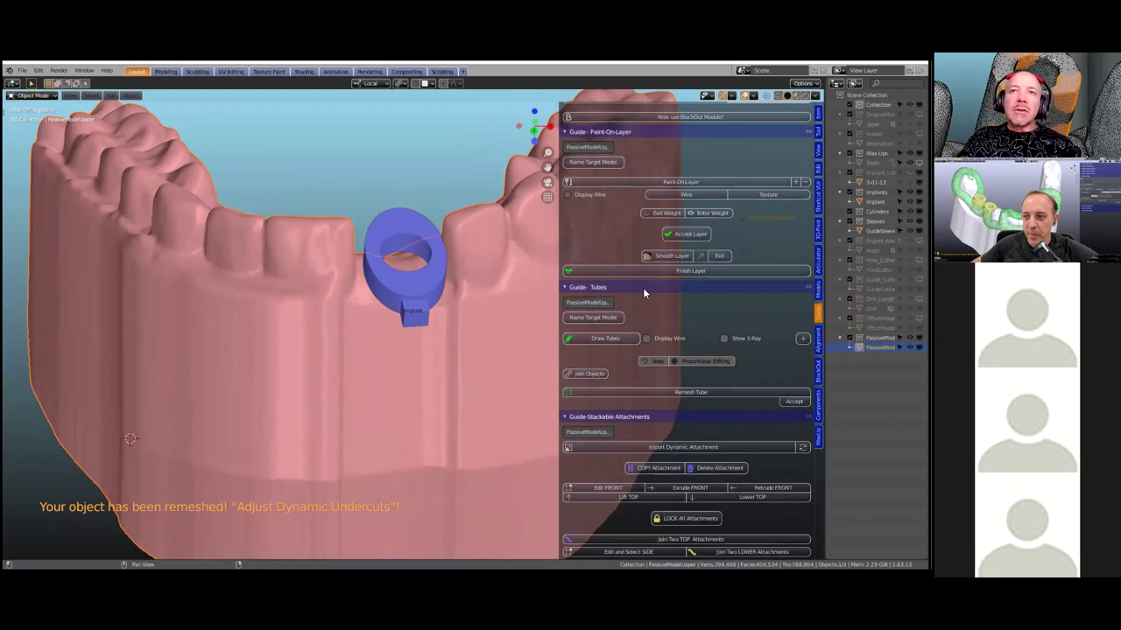
pyautogui.scroll(-1, 649, 289)
pyautogui.click(605, 280)
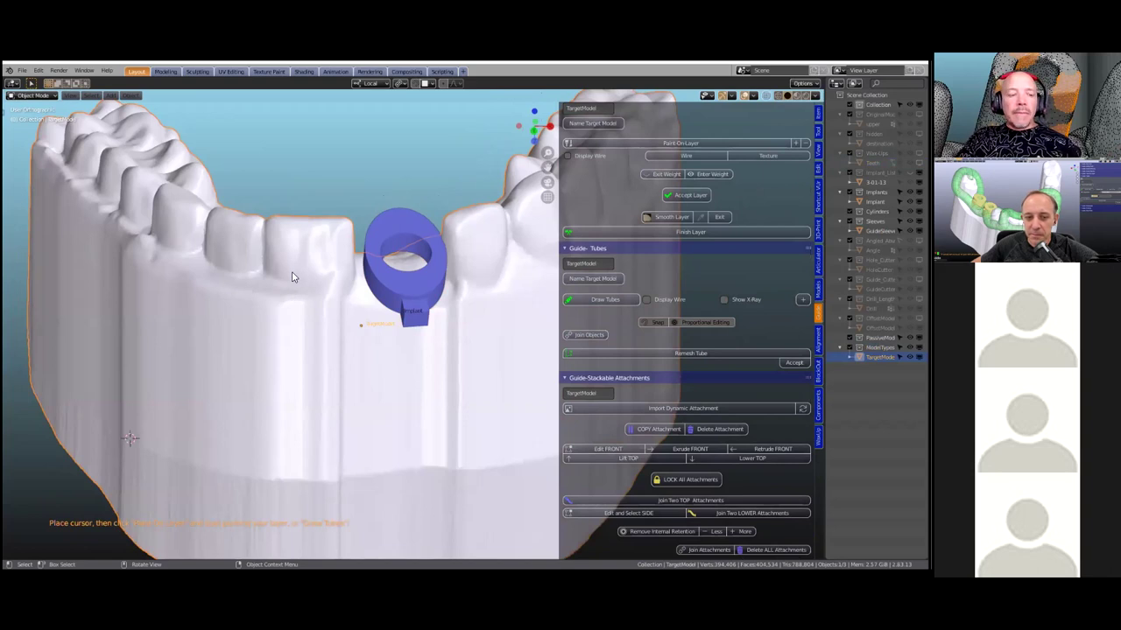
# Place the 3D cursor on the front tooth beside the sleeve, start a tube there and pick TargetModel as its offset reference.
pyautogui.keyDown('shift'); pyautogui.rightClick(284, 275); pyautogui.keyUp('shift')
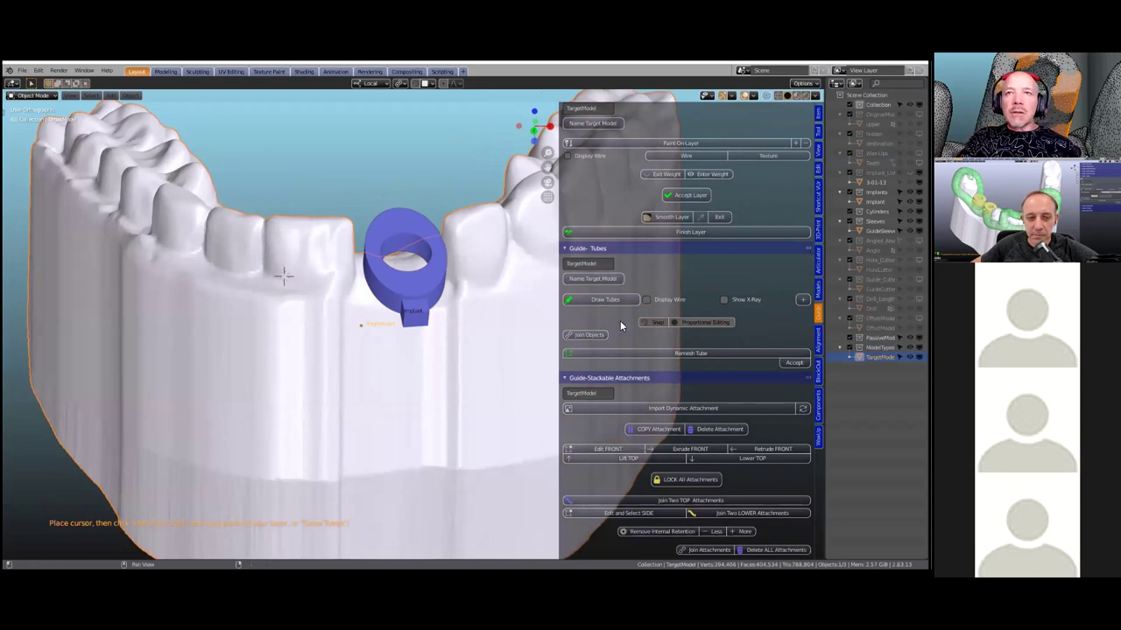
pyautogui.click(605, 298)
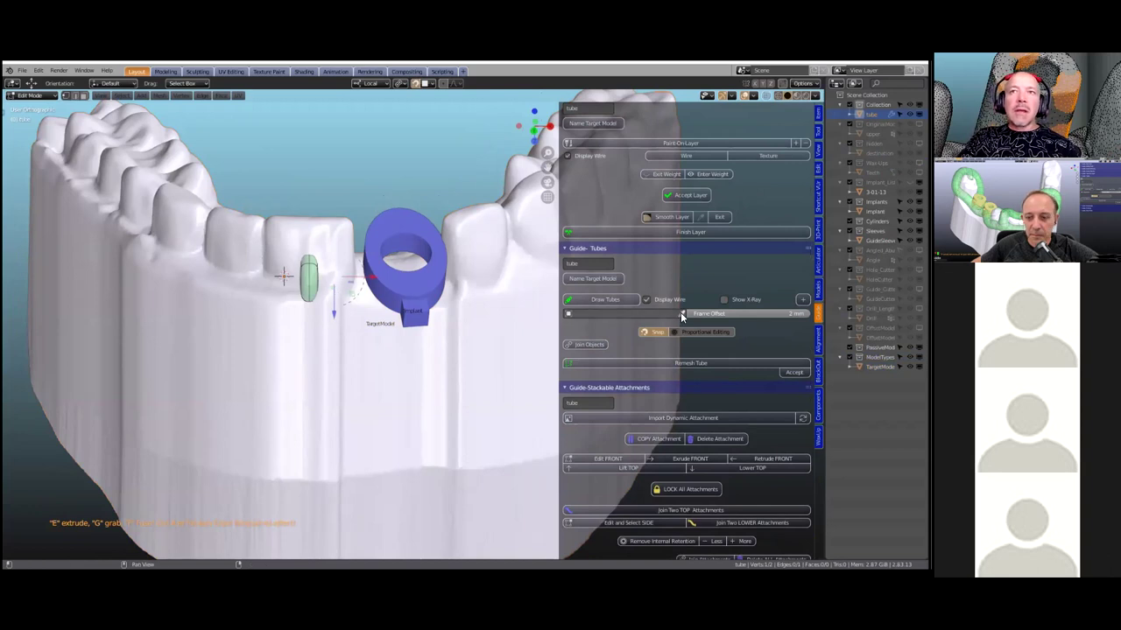
pyautogui.click(297, 235)
pyautogui.moveTo(325, 244); pyautogui.dragTo(301, 290, button='middle')
pyautogui.scroll(4, 442, 358)
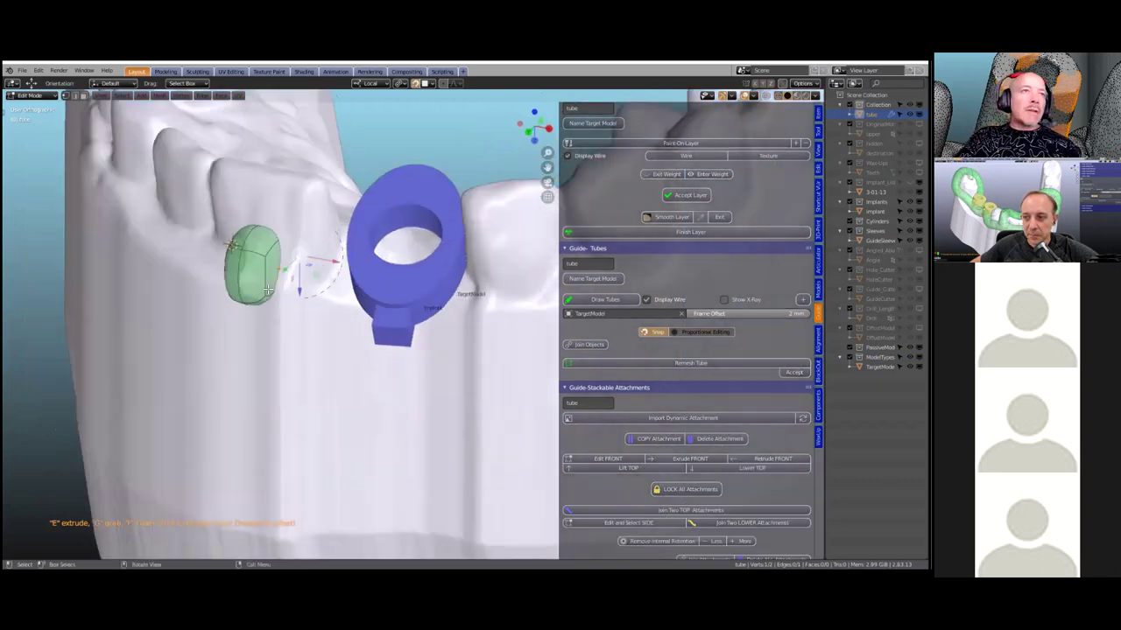
# Extrude the tube along the facial side of the front teeth, past the guide sleeve.
pyautogui.moveTo(427, 336); pyautogui.dragTo(511, 317, button='middle')
pyautogui.scroll(-3, 448, 340)
pyautogui.press('e')
pyautogui.click(484, 329)
pyautogui.press('e')
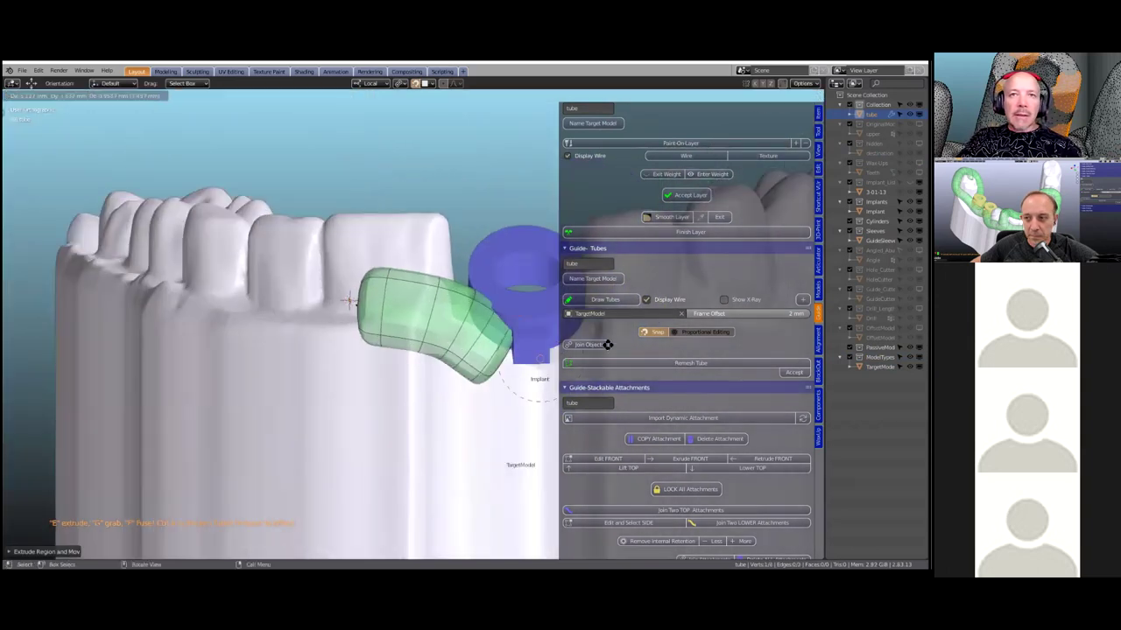
pyautogui.click(430, 354)
# Try a frame offset of 5 mm for the tube and check its distance from the jaw model.
pyautogui.moveTo(429, 350); pyautogui.dragTo(289, 295, button='middle')
pyautogui.scroll(3, 388, 302)
pyautogui.scroll(1, 412, 324)
pyautogui.scroll(1, 412, 329)
pyautogui.moveTo(749, 314); pyautogui.dragTo(790, 314)
pyautogui.moveTo(382, 368); pyautogui.dragTo(443, 317, button='middle')
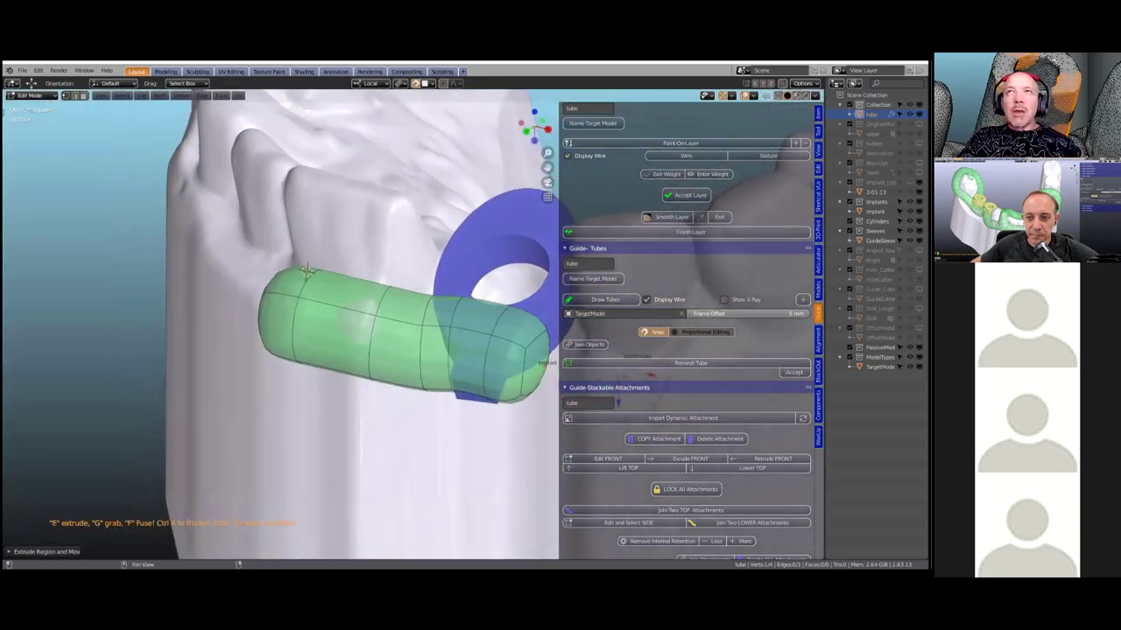
# Resize the skin thickness along the whole tube while viewing it in X-ray, and return to the solid display.
pyautogui.hotkey('alt', 'z')
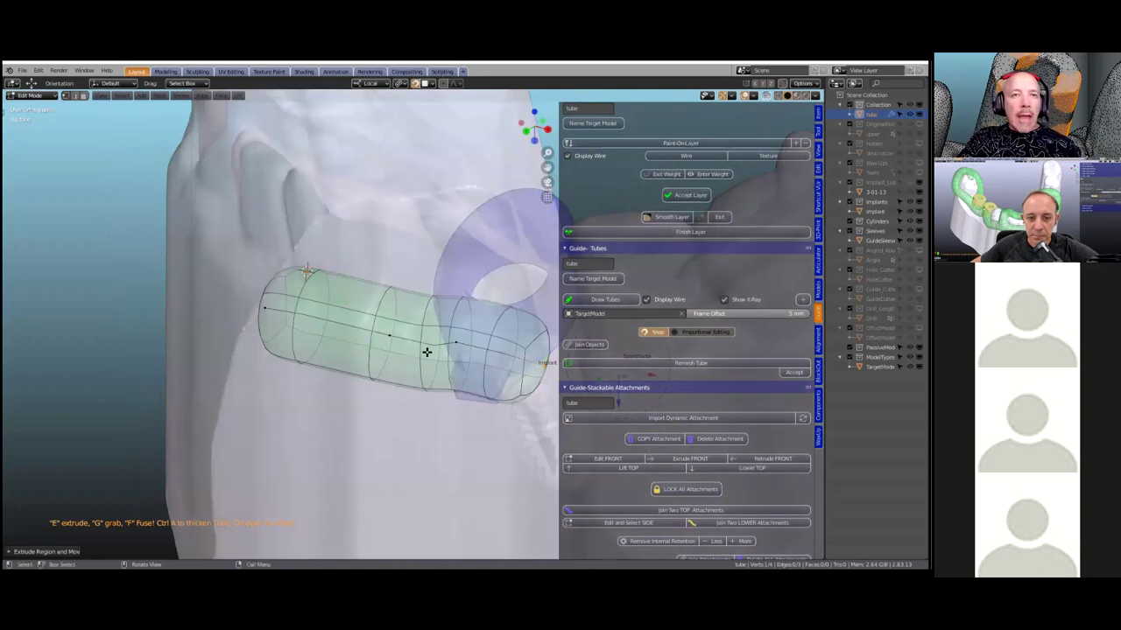
pyautogui.press('s')
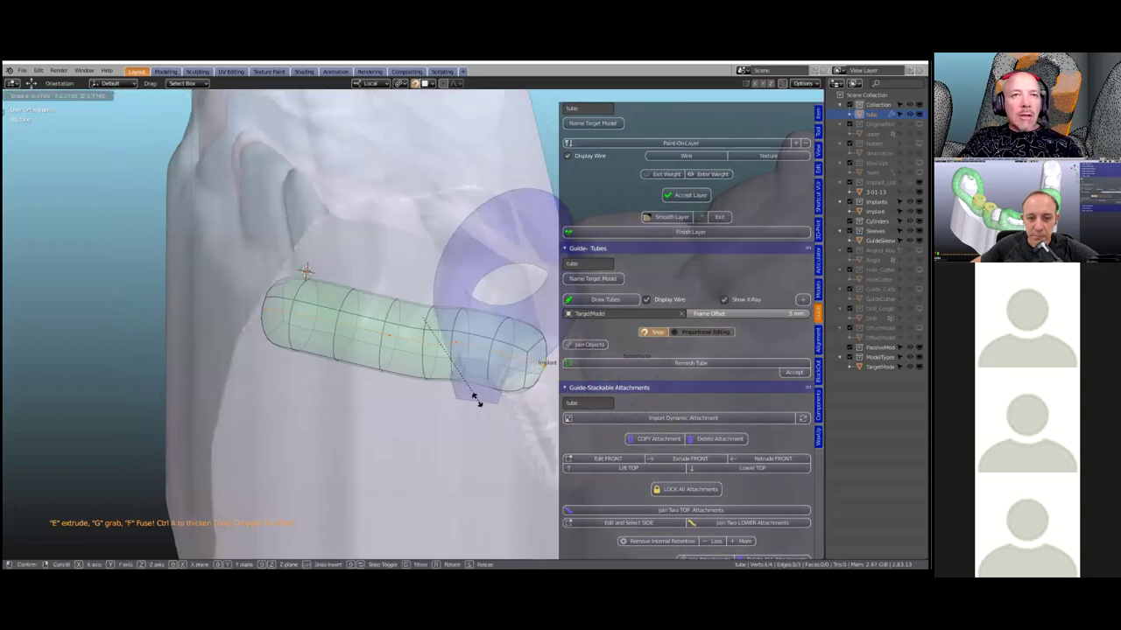
pyautogui.click(451, 347)
pyautogui.moveTo(451, 347); pyautogui.dragTo(495, 350, button='middle')
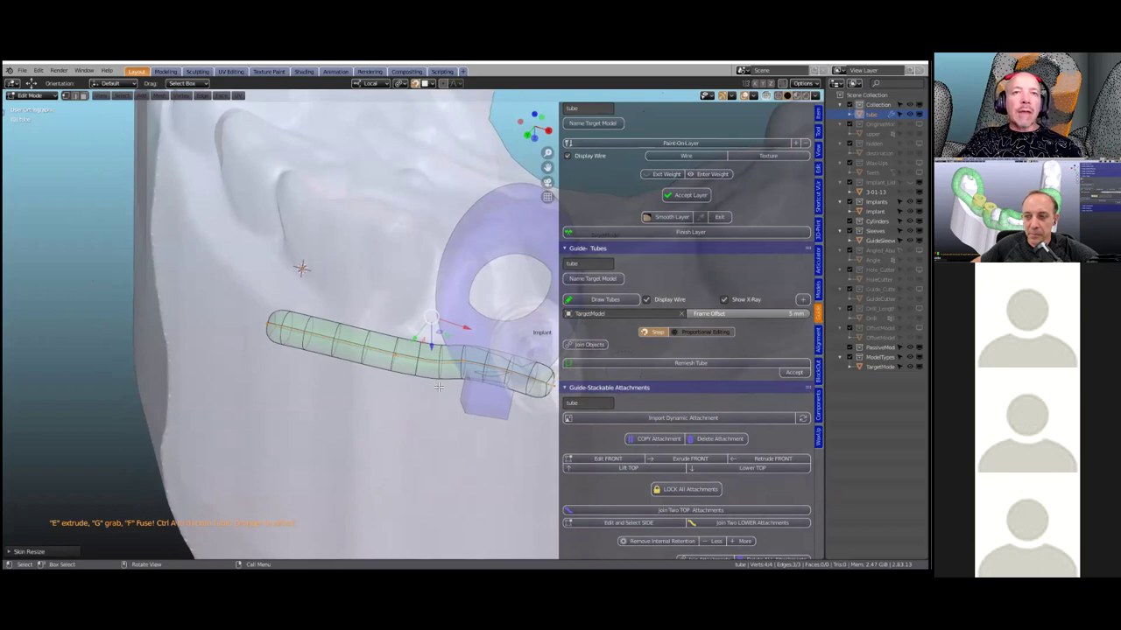
pyautogui.hotkey('ctrl', 'a')
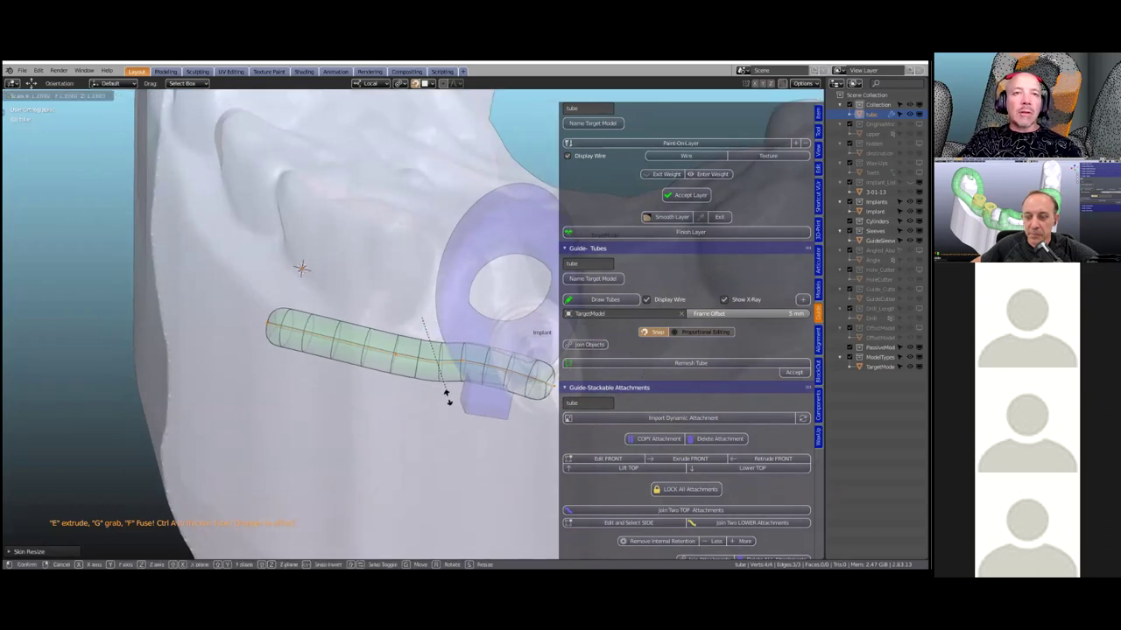
pyautogui.click(463, 438)
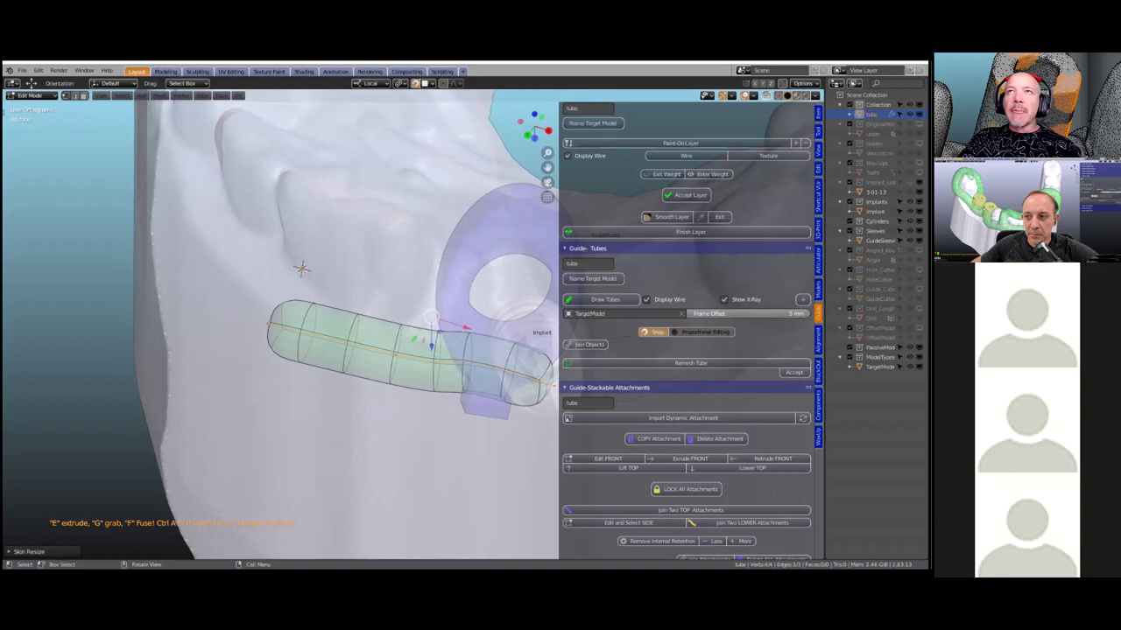
pyautogui.hotkey('alt', 'z')
# Set the tube's frame offset to 3.5 mm and thicken its skin slightly.
pyautogui.moveTo(517, 293); pyautogui.dragTo(574, 327, button='middle')
pyautogui.moveTo(648, 314); pyautogui.dragTo(611, 394, button='middle')
pyautogui.moveTo(776, 314); pyautogui.dragTo(718, 314)
pyautogui.scroll(-2, 474, 346)
pyautogui.keyDown('shift'); pyautogui.moveTo(449, 343); pyautogui.dragTo(407, 333, button='middle'); pyautogui.keyUp('shift')
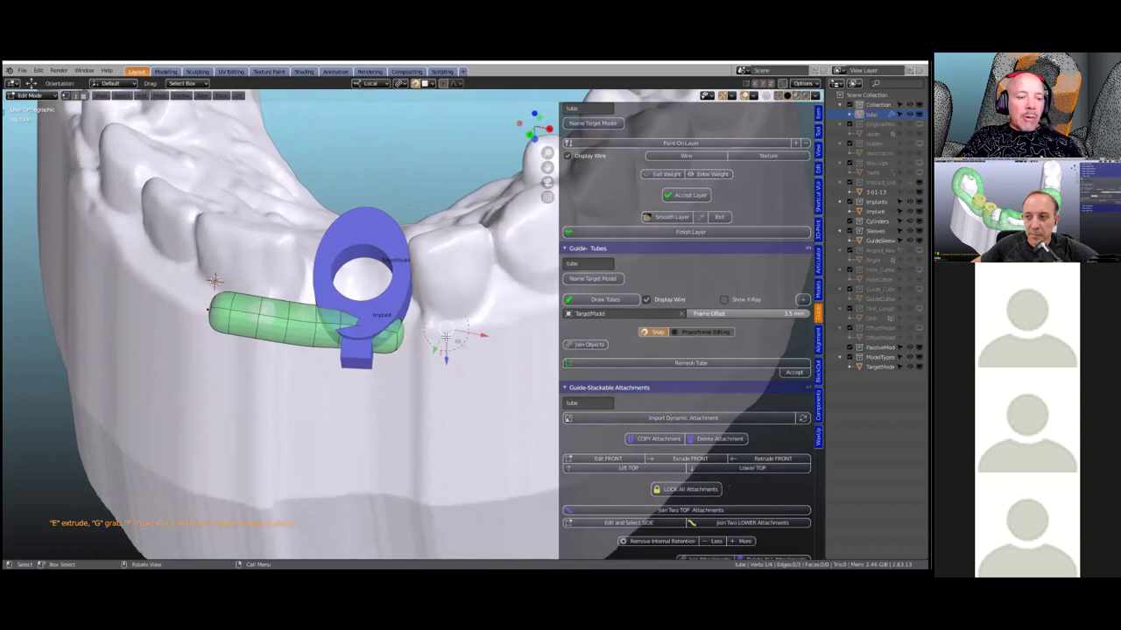
pyautogui.press('s')
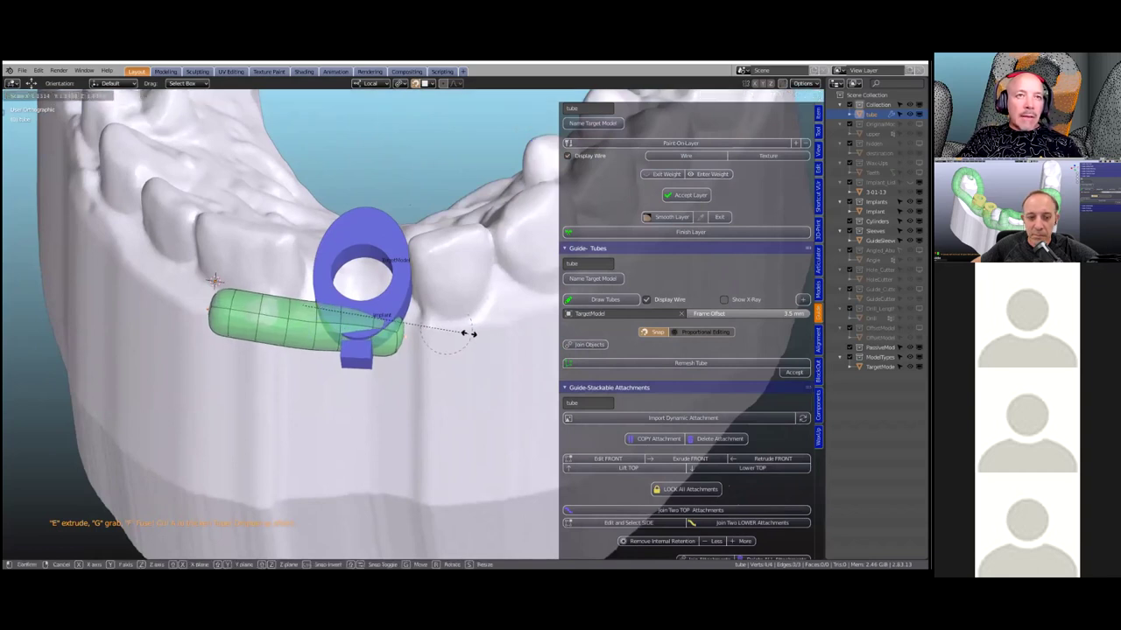
pyautogui.click(476, 332)
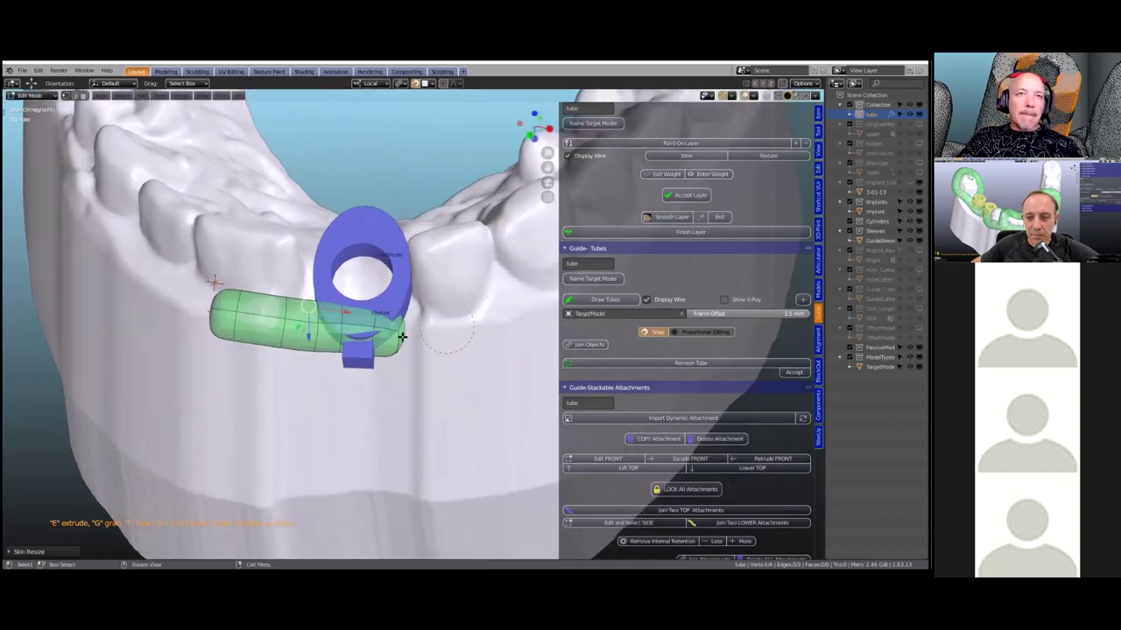
# Reposition the tube's end point beside the sleeve and extrude the tube along the facial side and up over the back teeth.
pyautogui.moveTo(415, 334); pyautogui.dragTo(362, 353, button='middle')
pyautogui.press('g')
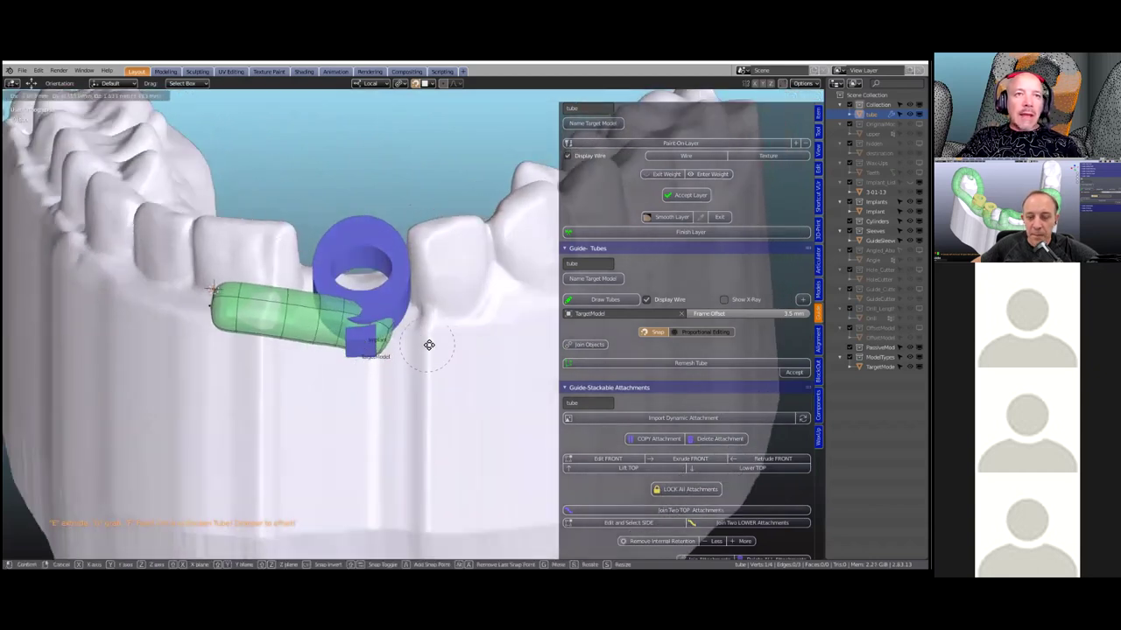
pyautogui.click(429, 345)
pyautogui.click(481, 305)
pyautogui.moveTo(480, 305); pyautogui.dragTo(457, 303, button='middle')
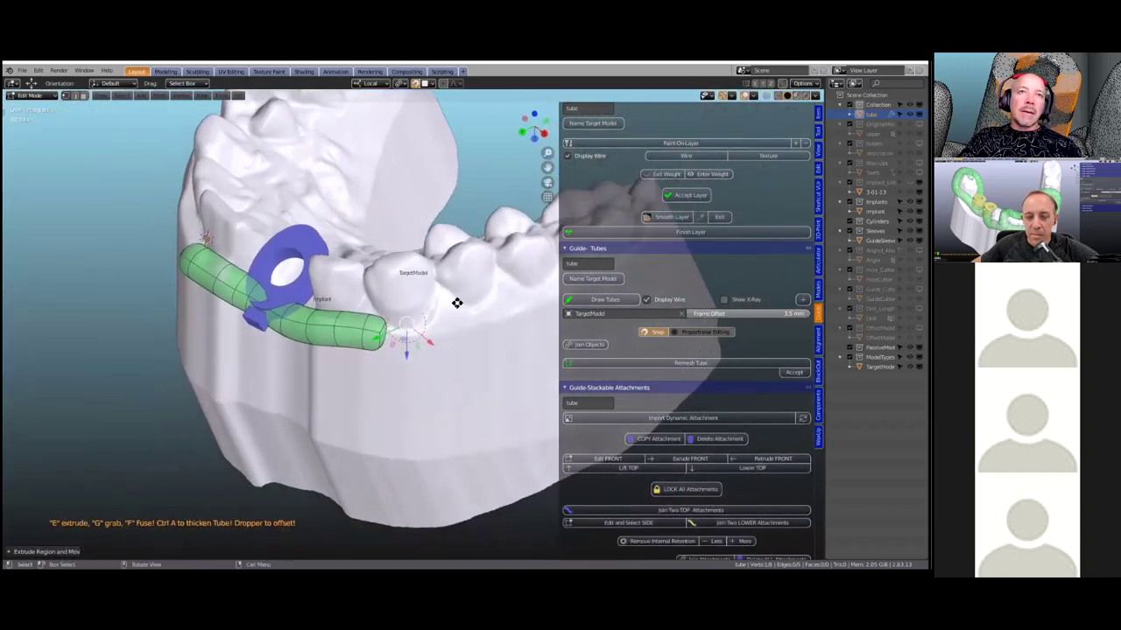
pyautogui.press('e')
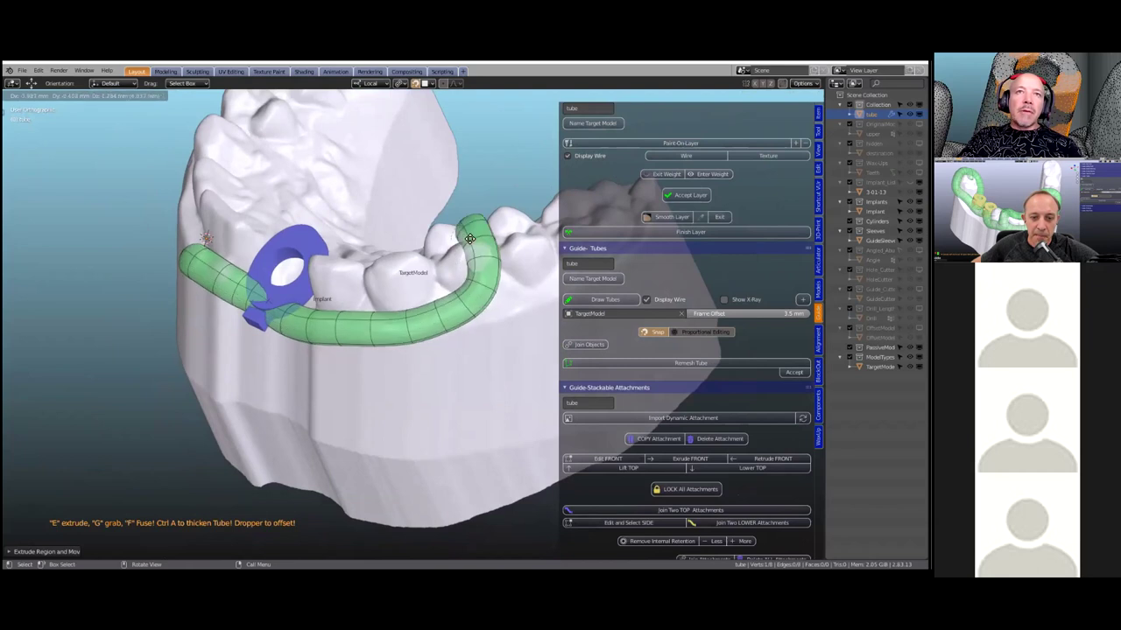
pyautogui.click(470, 241)
# Set the frame offset to 1.7 mm and extrude the tube across the chewing surface to the palatal side.
pyautogui.moveTo(470, 241); pyautogui.dragTo(713, 259, button='middle')
pyautogui.moveTo(761, 313); pyautogui.dragTo(701, 313)
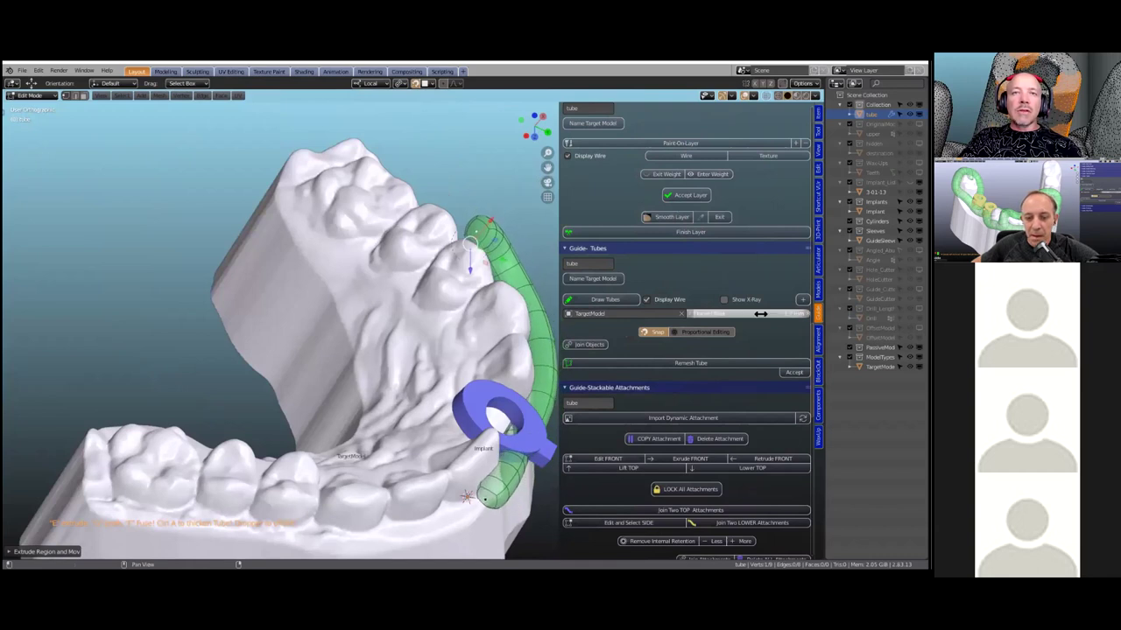
pyautogui.scroll(-1, 408, 330)
pyautogui.scroll(-1, 408, 331)
pyautogui.moveTo(421, 345); pyautogui.dragTo(452, 365, button='middle')
pyautogui.press('e')
pyautogui.click(421, 320)
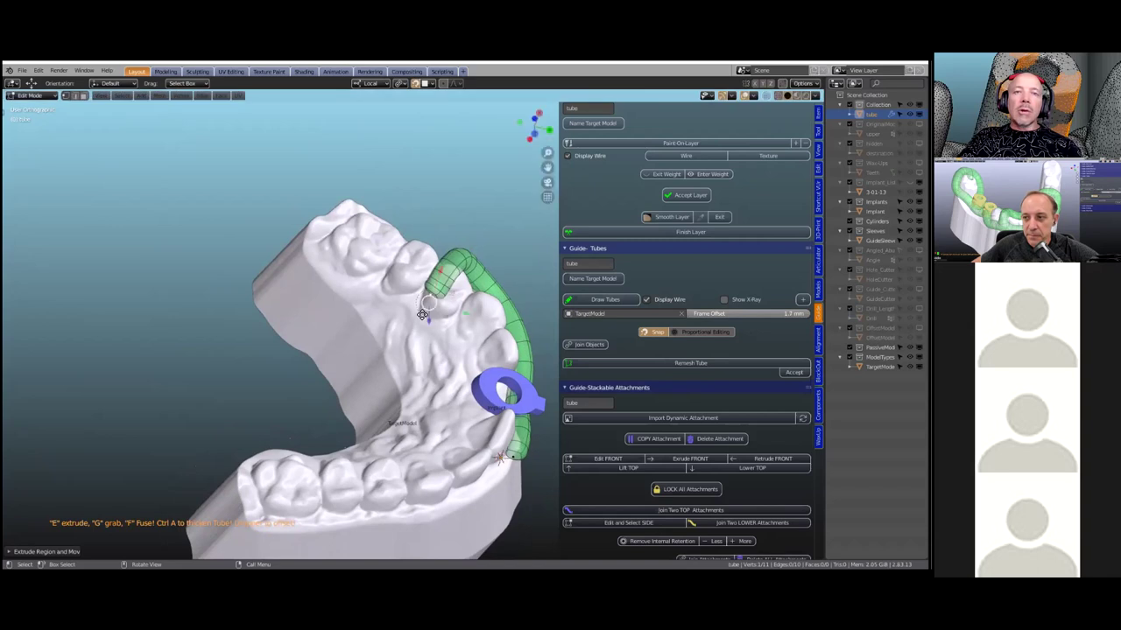
# Extrude the tube along the palatal side of the teeth, behind the sleeve and toward the opposite side of the arch.
pyautogui.moveTo(420, 320); pyautogui.dragTo(373, 340, button='middle')
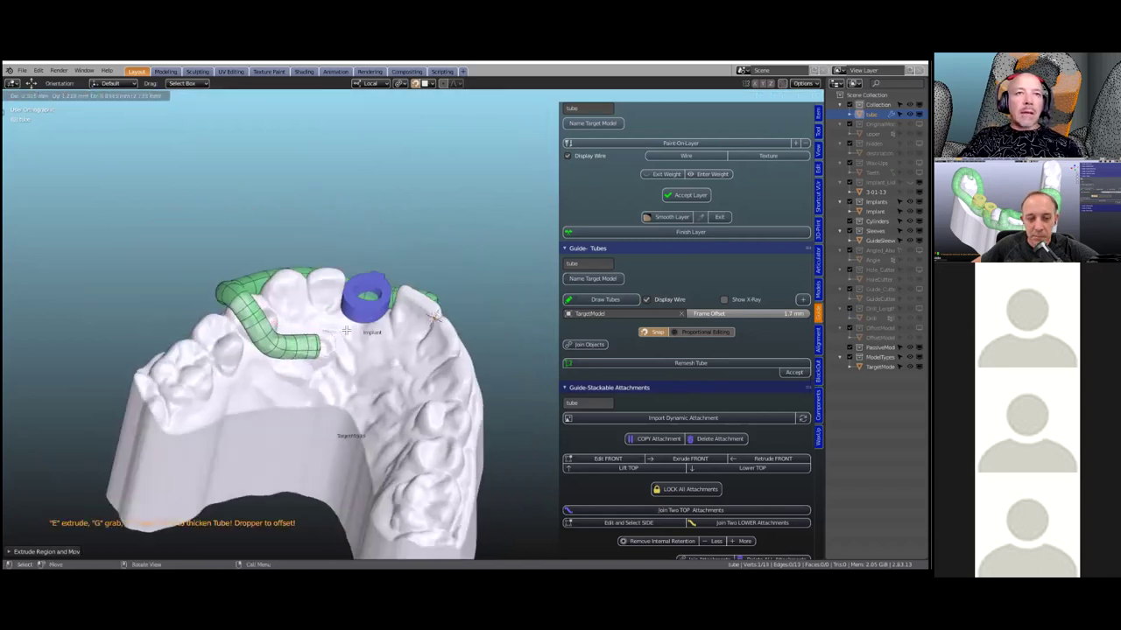
pyautogui.press('e')
pyautogui.click(391, 355)
pyautogui.press('e')
pyautogui.click(421, 379)
# Extrude the tube over the opposite teeth to the facial side and fuse its end to the starting point.
pyautogui.moveTo(455, 390); pyautogui.dragTo(445, 380, button='middle')
pyautogui.press('e')
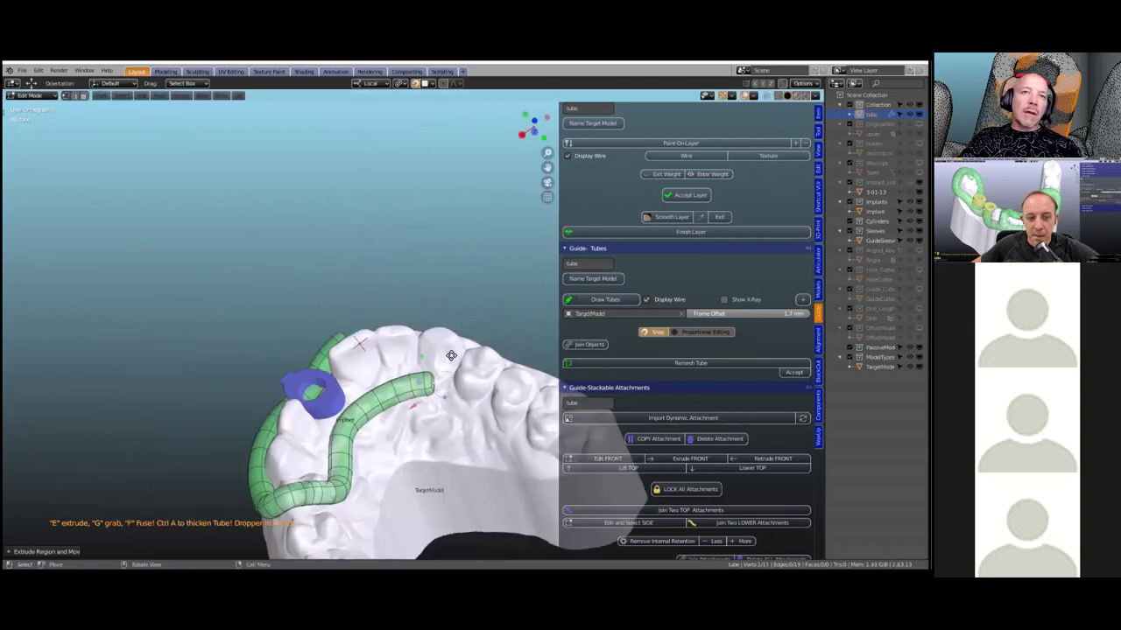
pyautogui.click(448, 325)
pyautogui.moveTo(448, 326); pyautogui.dragTo(490, 348, button='middle')
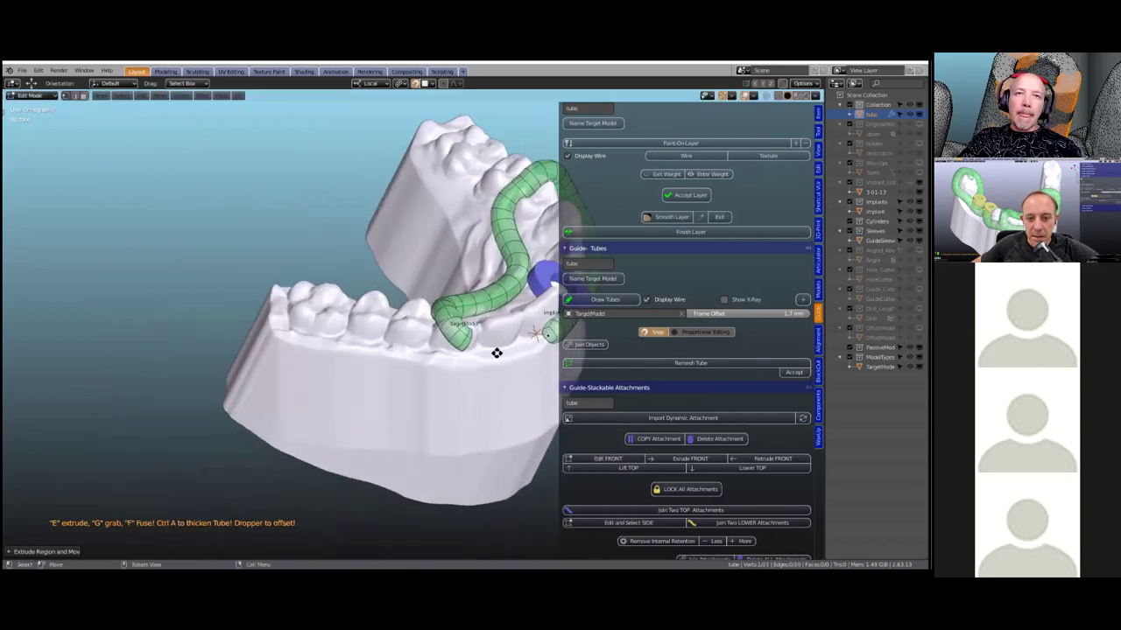
pyautogui.press('e')
pyautogui.click(542, 338)
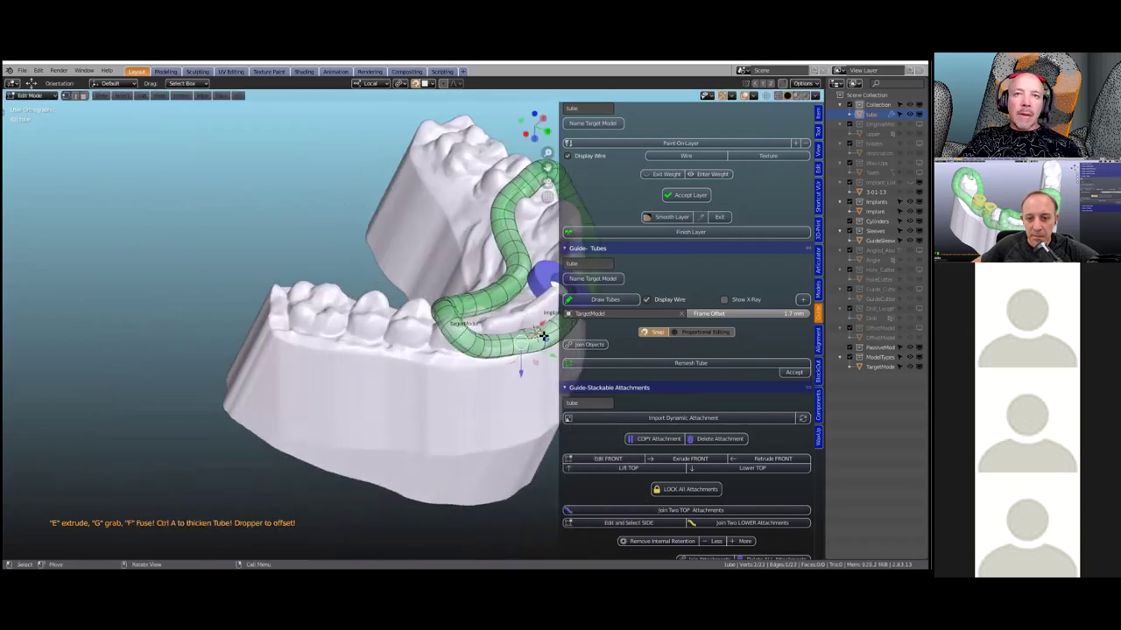
# Select all points of the closed tube, thicken its skin evenly and show the tube in X-ray view.
pyautogui.moveTo(485, 324); pyautogui.dragTo(135, 311, button='middle')
pyautogui.scroll(1, 310, 293)
pyautogui.press('a')
pyautogui.hotkey('ctrl', 'a')
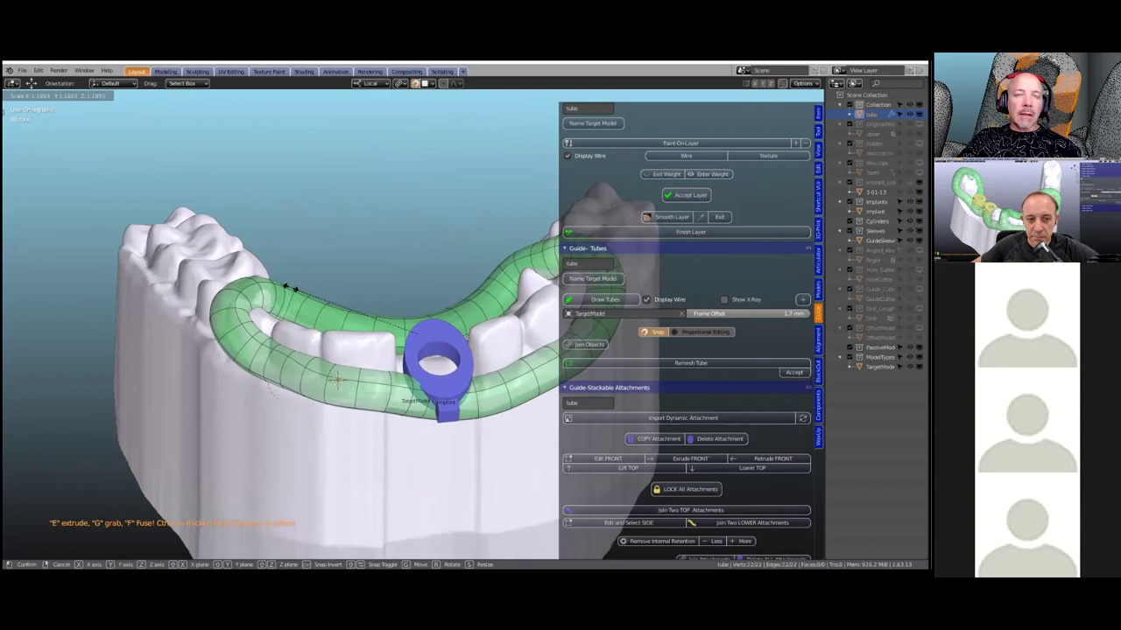
pyautogui.click(289, 288)
pyautogui.moveTo(289, 288); pyautogui.dragTo(379, 392, button='middle')
pyautogui.hotkey('alt', 'z')
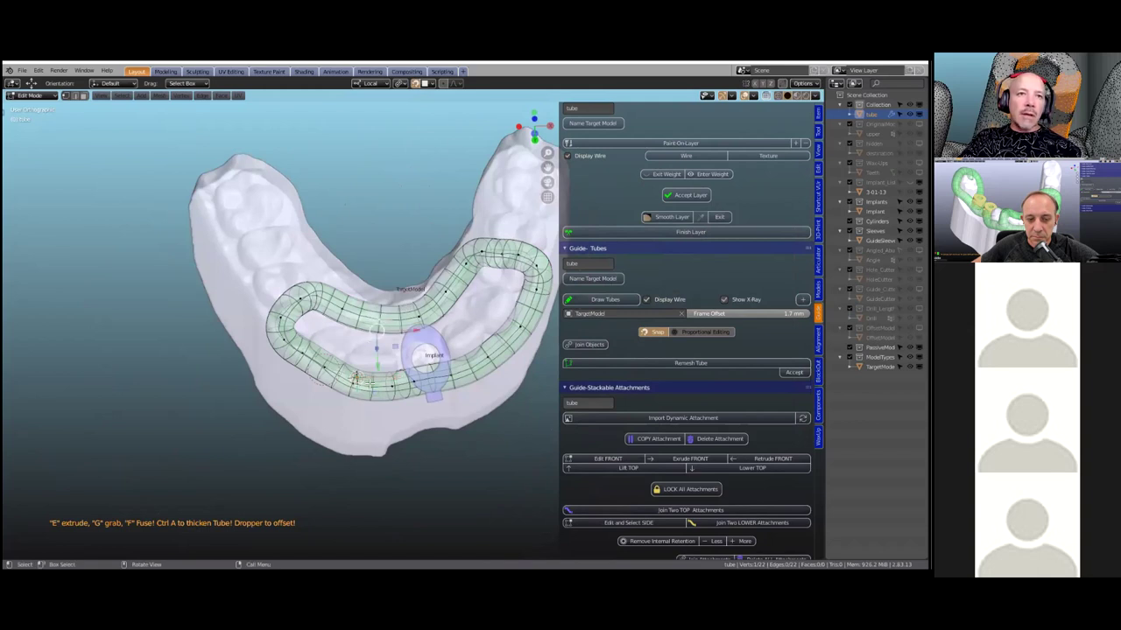
# Reposition a facial tube point, then fuse two cross struts between the facial and palatal sides of the frame, one on each side of the sleeve.
pyautogui.press('g')
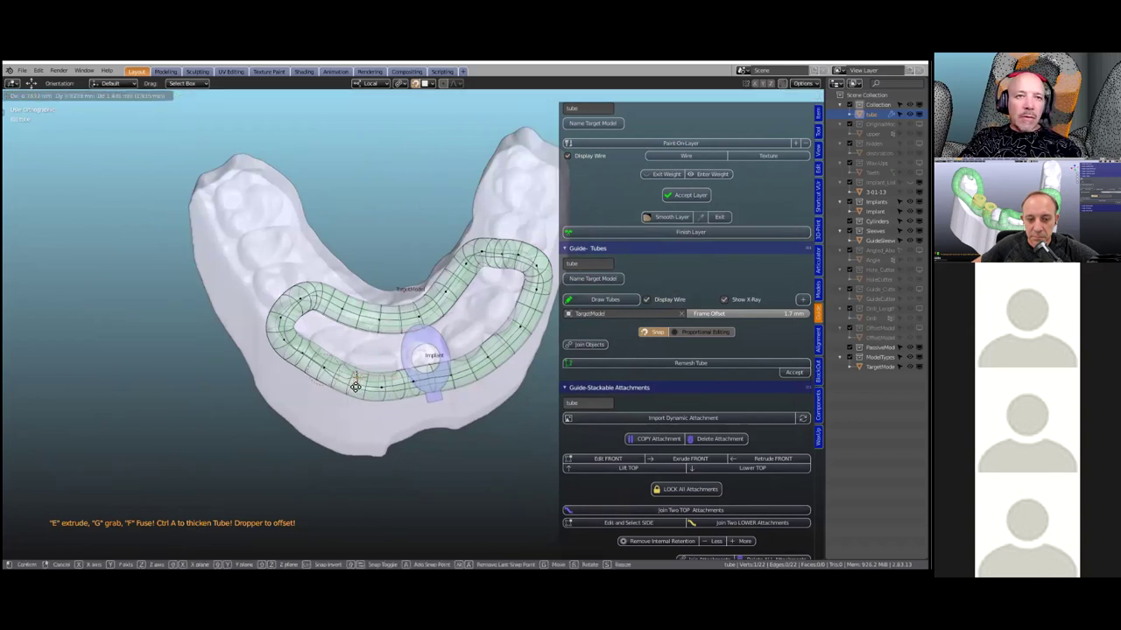
pyautogui.click(369, 368)
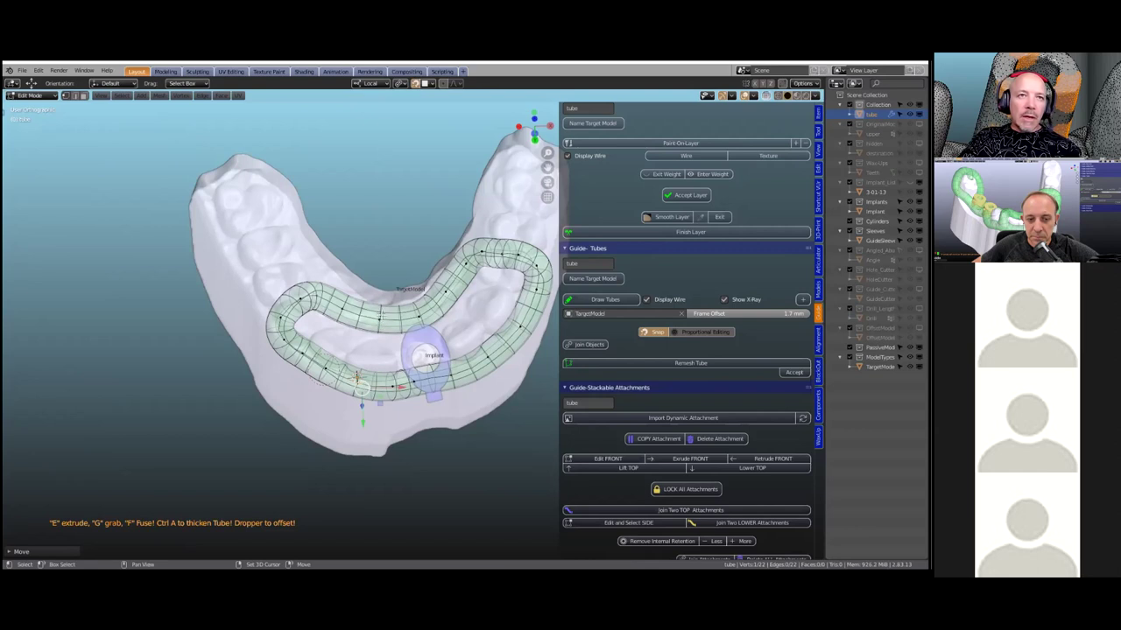
pyautogui.press('f')
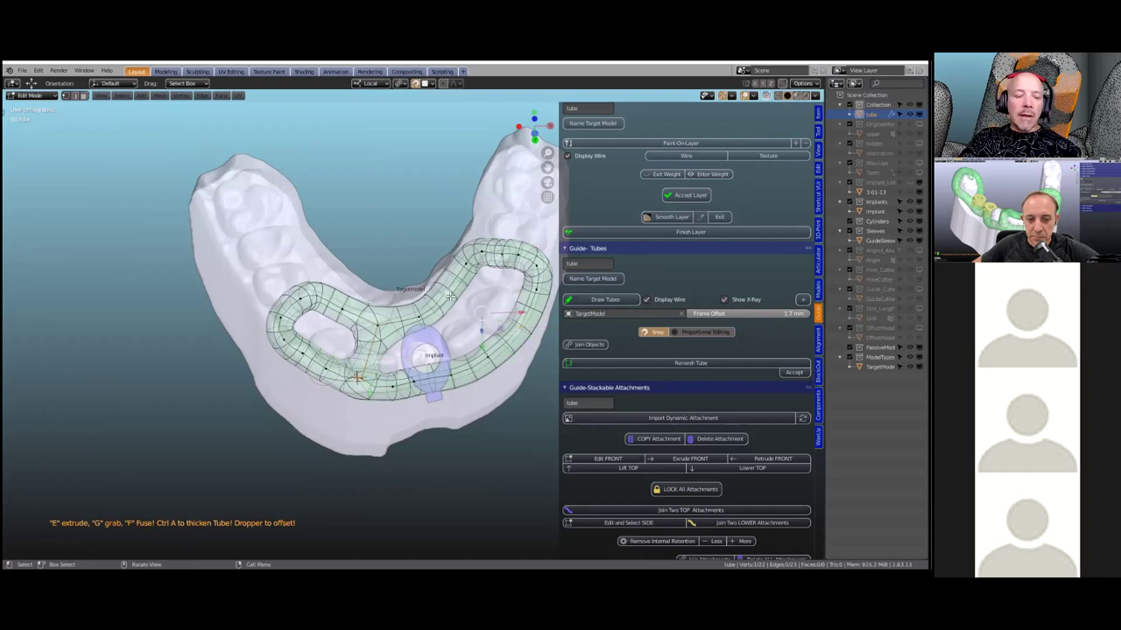
pyautogui.press('f')
pyautogui.hotkey('alt', 'z')
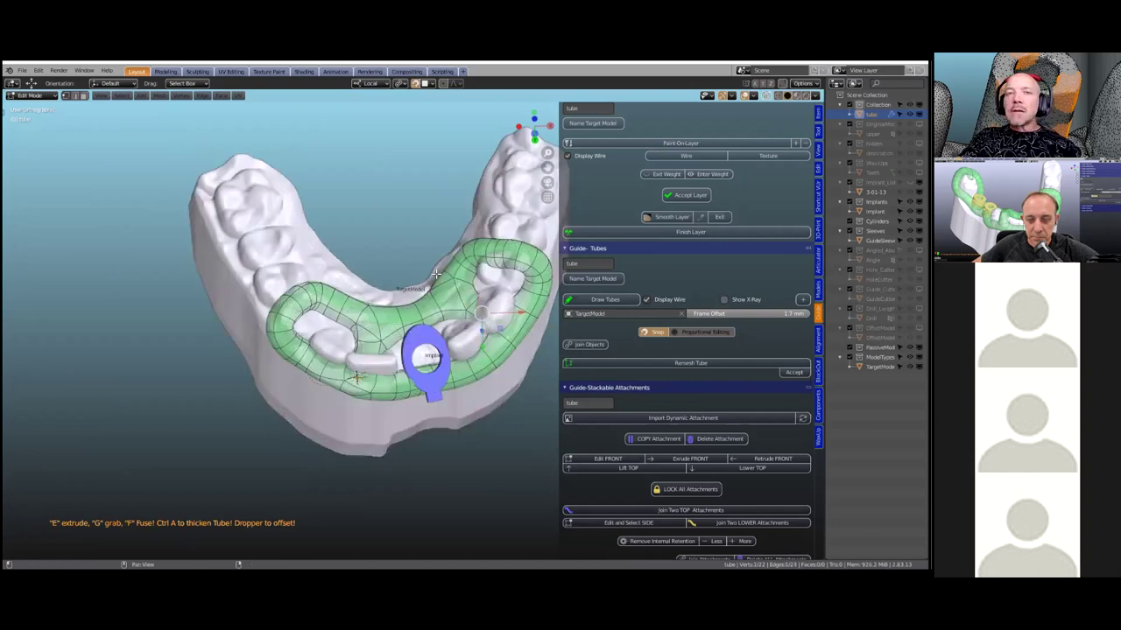
# Adjust the position of the palatal tube point beside the guide sleeve.
pyautogui.moveTo(401, 322); pyautogui.dragTo(325, 356, button='middle')
pyautogui.scroll(4, 325, 357)
pyautogui.press('g')
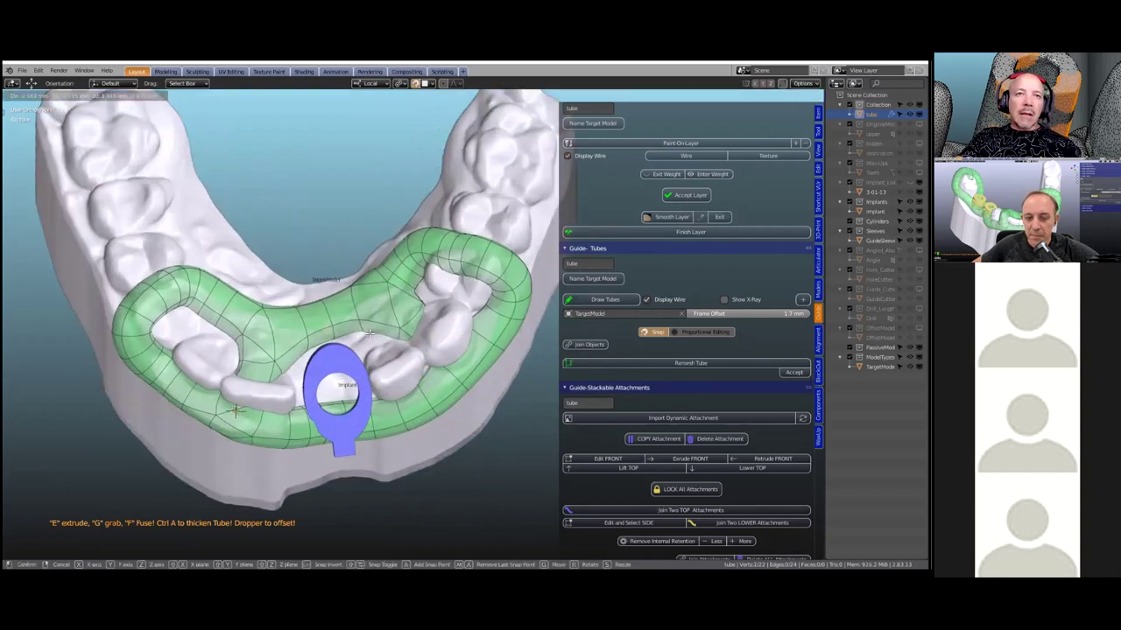
pyautogui.click(384, 351)
# Move the tube point from the loop over the end tooth down onto the facial side of the model.
pyautogui.moveTo(385, 351); pyautogui.dragTo(395, 329, button='middle')
pyautogui.press('Tab')
pyautogui.scroll(-2, 418, 388)
pyautogui.scroll(3, 430, 403)
pyautogui.keyDown('shift'); pyautogui.moveTo(455, 364); pyautogui.dragTo(400, 300, button='middle'); pyautogui.keyUp('shift')
pyautogui.press('Tab')
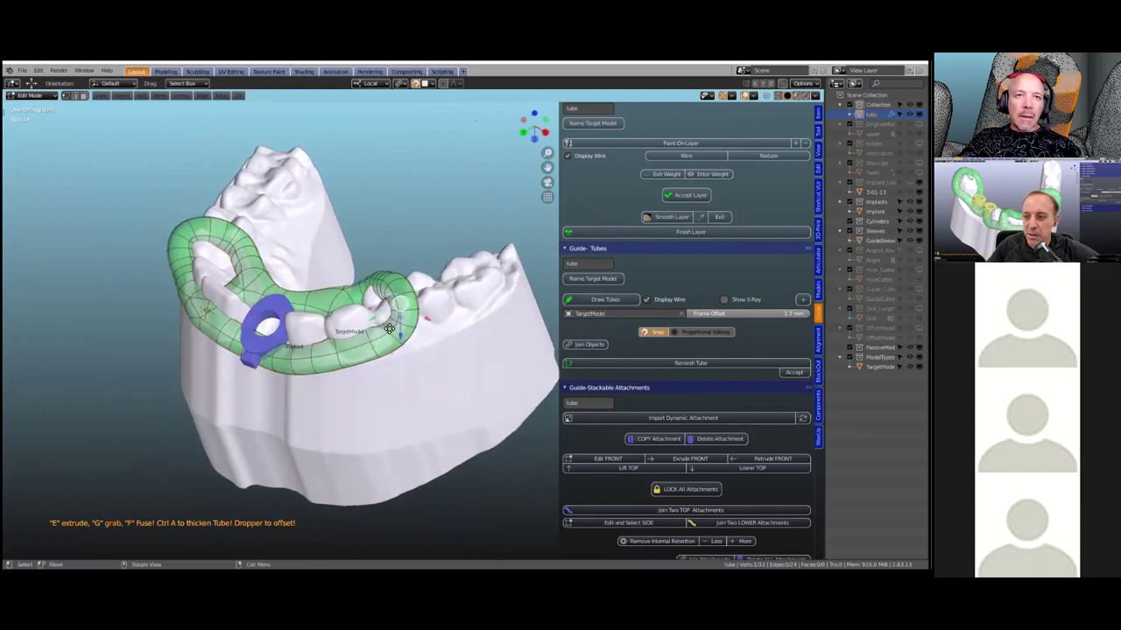
pyautogui.press('g')
pyautogui.click(380, 356)
pyautogui.scroll(1, 346, 363)
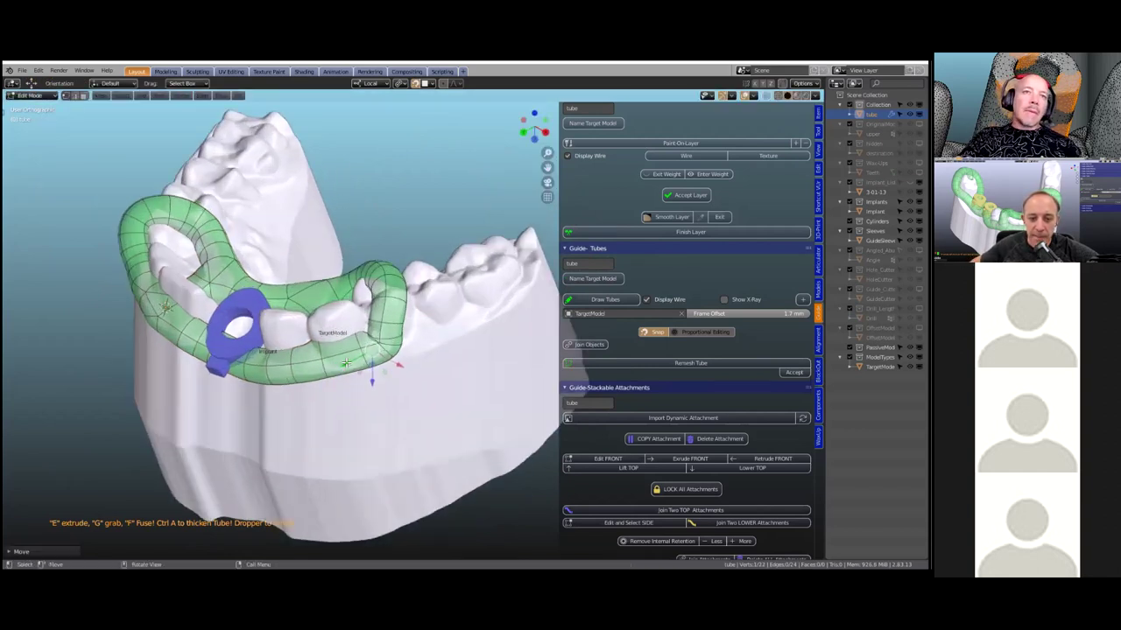
# Slide the facial tube point along the frame toward the guide sleeve to even out the end curve.
pyautogui.scroll(3, 360, 361)
pyautogui.moveTo(361, 359); pyautogui.dragTo(391, 314, button='middle')
pyautogui.scroll(-3, 360, 343)
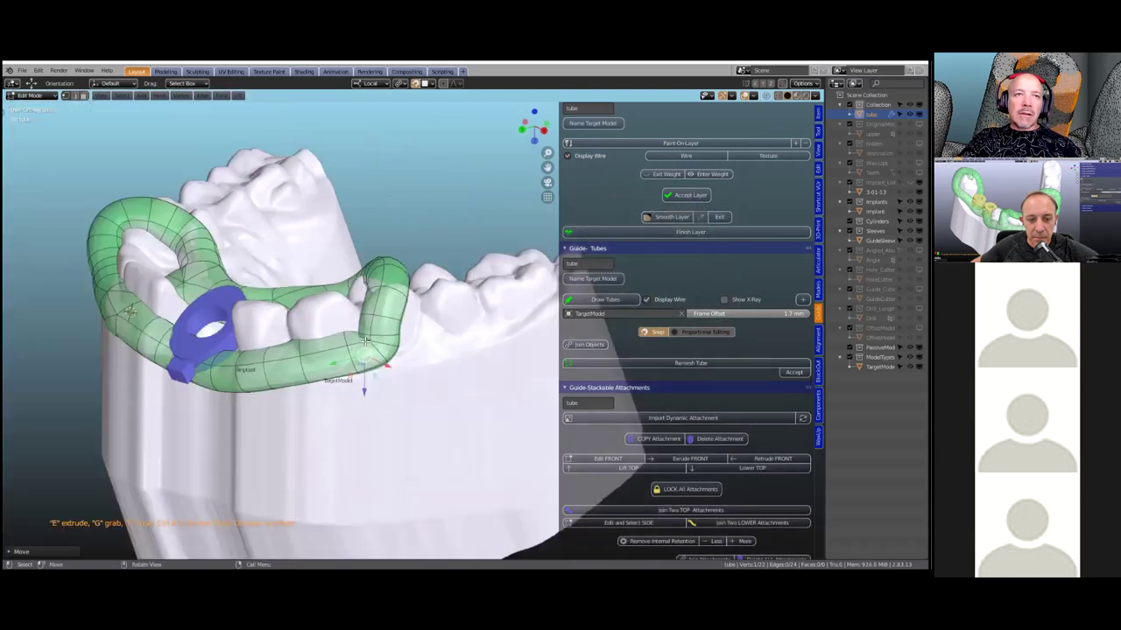
pyautogui.press('g')
pyautogui.click(279, 362)
pyautogui.press('g')
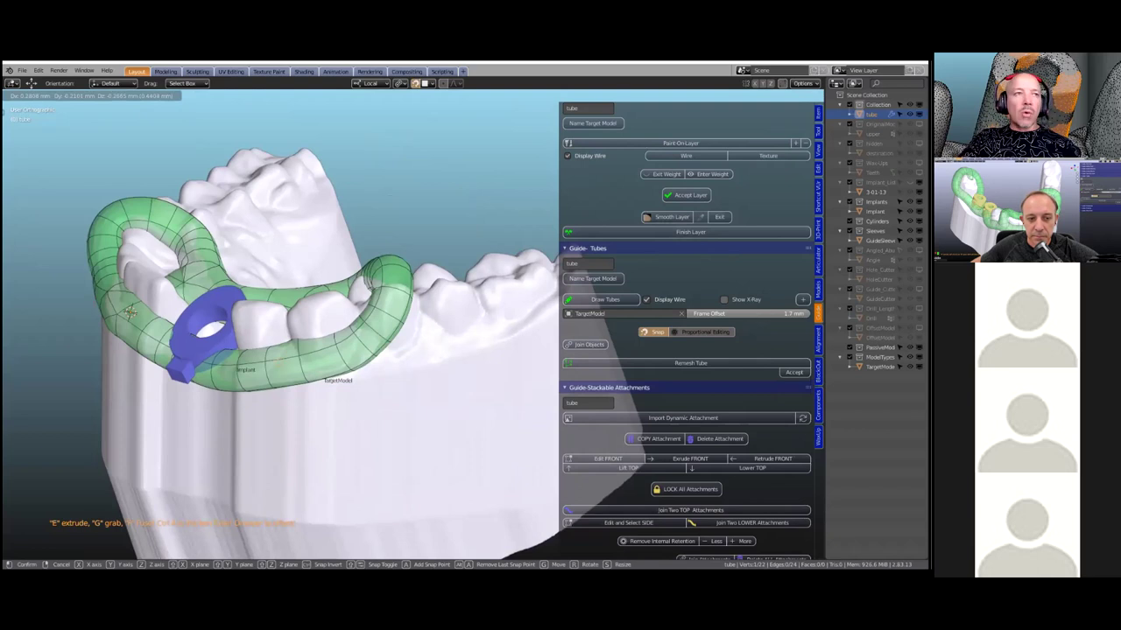
pyautogui.click(275, 368)
# Set the frame offset to 1.4 mm, select all tube points and thicken their skin slightly.
pyautogui.moveTo(275, 368); pyautogui.dragTo(317, 394, button='middle')
pyautogui.moveTo(350, 297); pyautogui.dragTo(389, 291, button='middle')
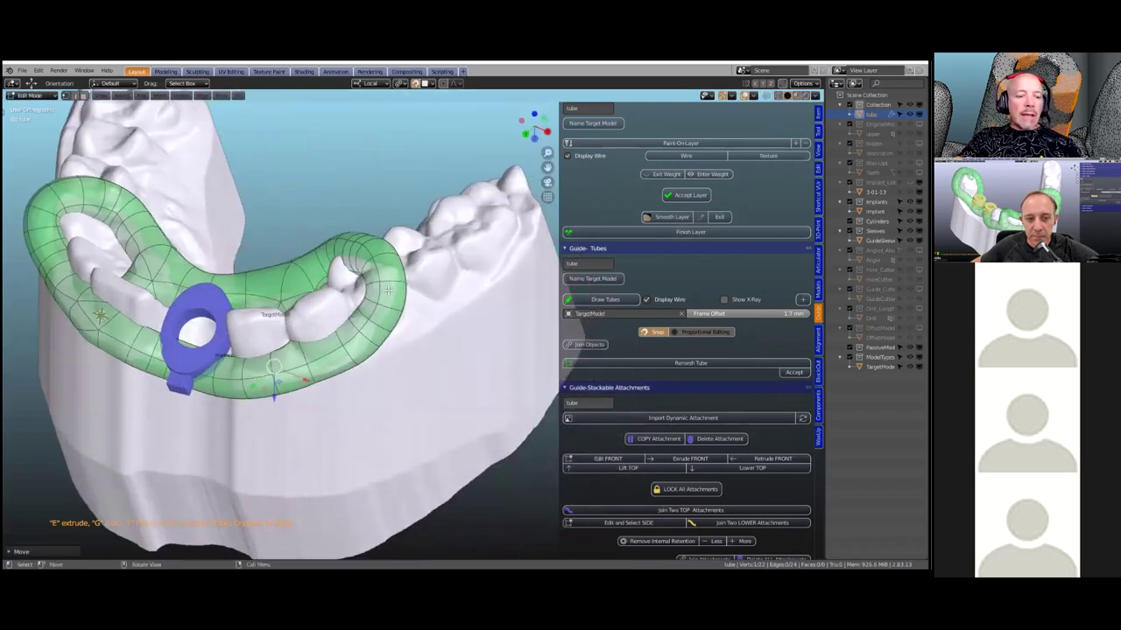
pyautogui.press('s')
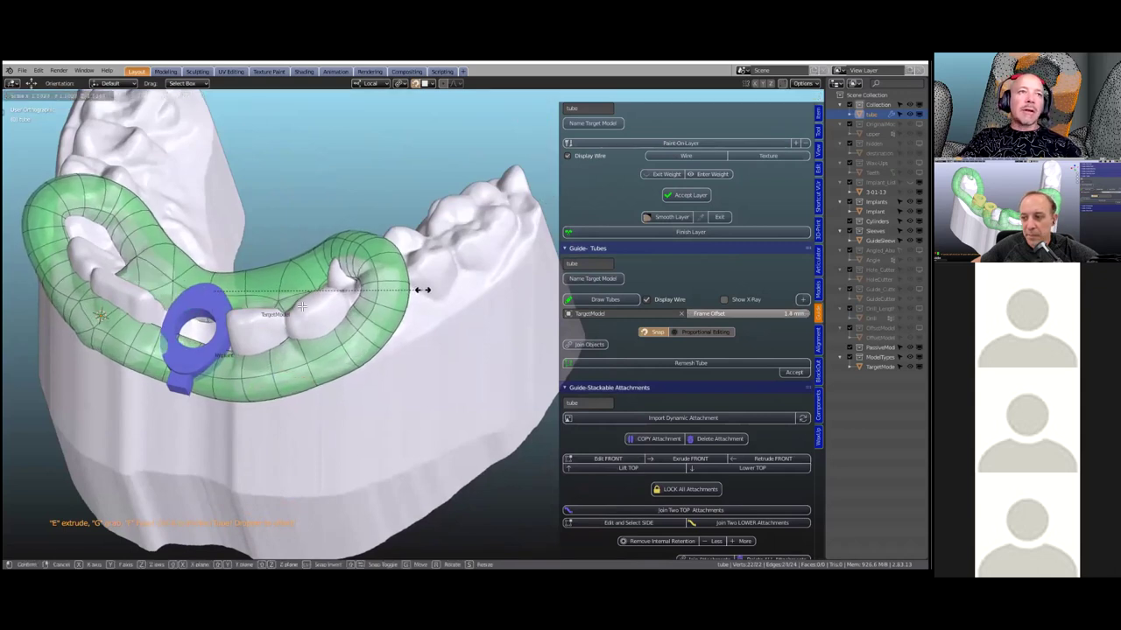
pyautogui.click(376, 293)
# Remesh the tube frame with a voxel size of 0.4 mm and accept the result.
pyautogui.moveTo(375, 292); pyautogui.dragTo(396, 332, button='middle')
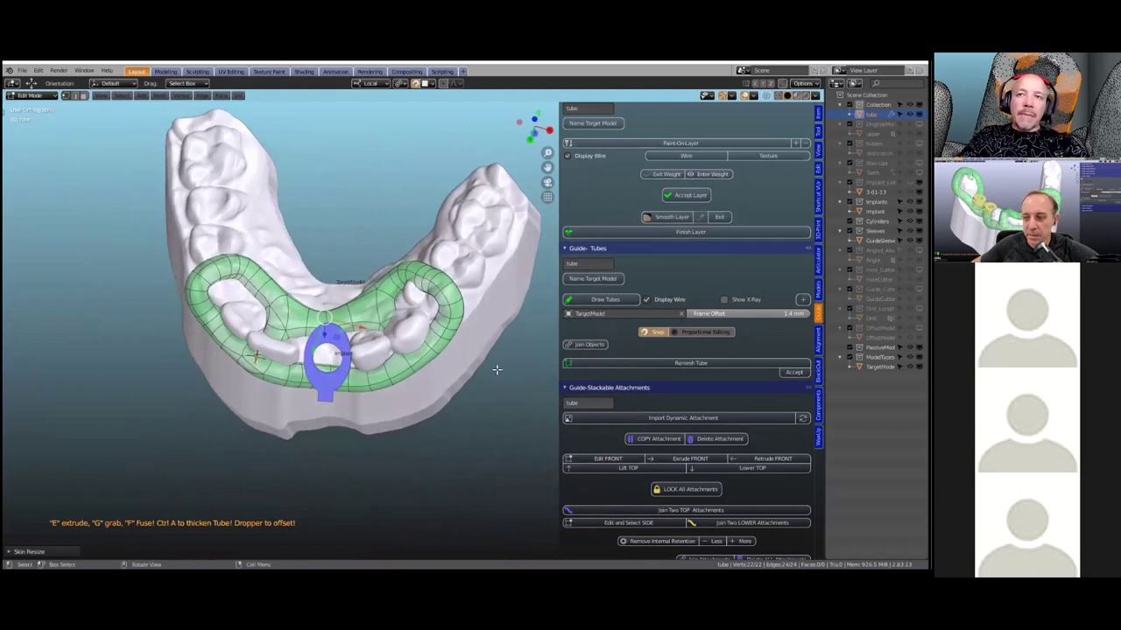
pyautogui.scroll(1, 496, 376)
pyautogui.moveTo(493, 368); pyautogui.dragTo(661, 367, button='middle')
pyautogui.click(662, 365)
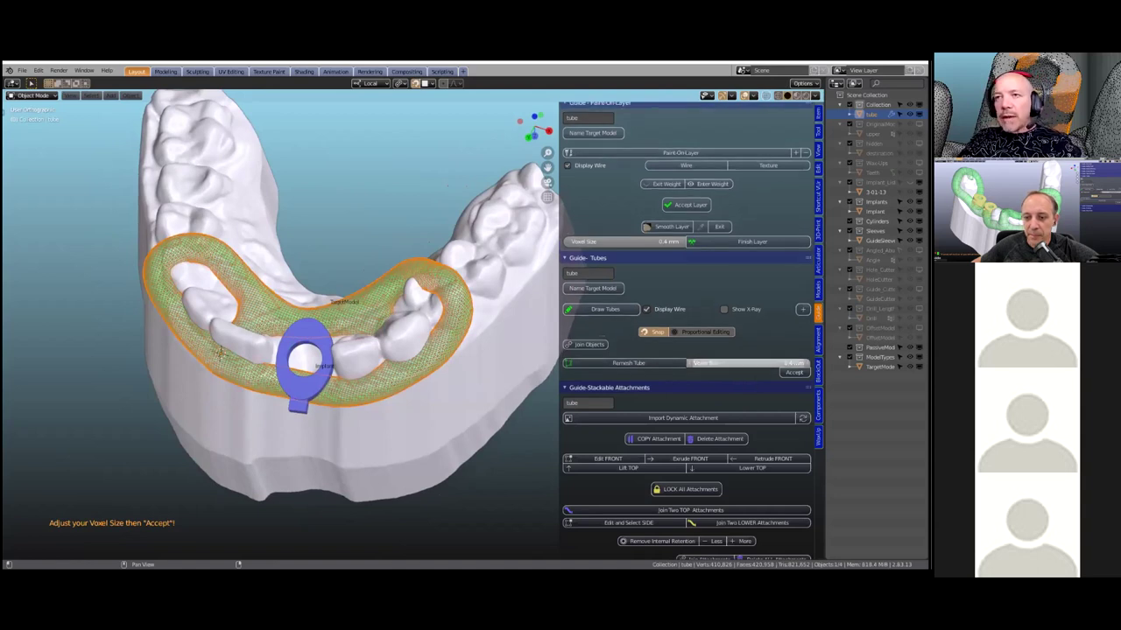
pyautogui.press('Return')
pyautogui.click(793, 373)
# Select the target model and start painting a 4 mm thick layer over the back teeth at the frame's end.
pyautogui.moveTo(309, 363); pyautogui.dragTo(324, 355, button='middle')
pyautogui.click(324, 355)
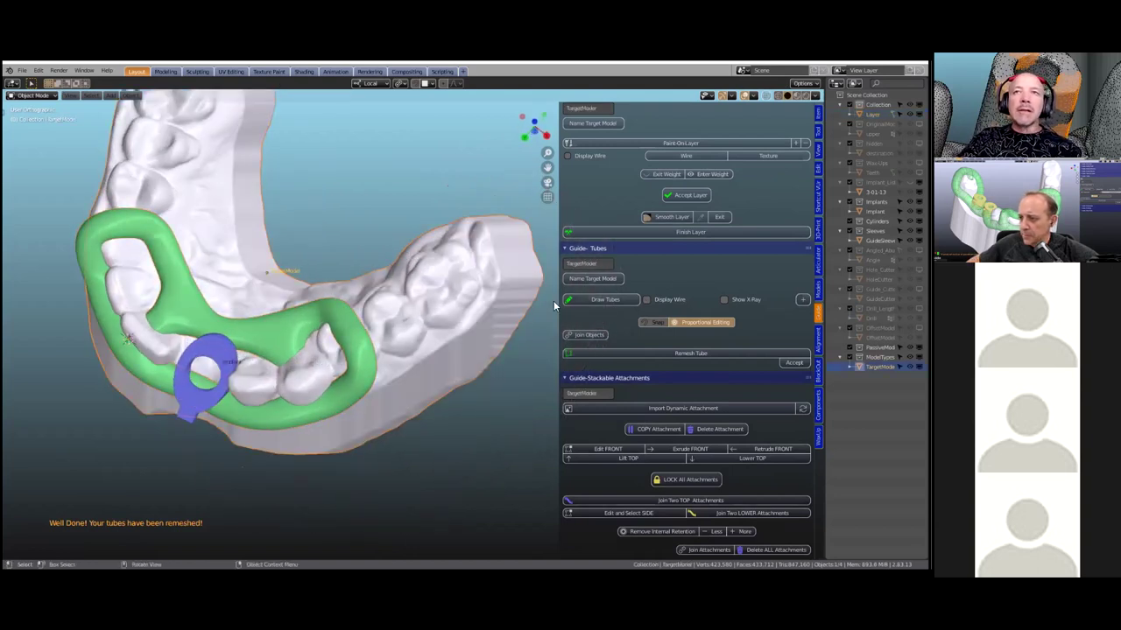
pyautogui.scroll(3, 715, 232)
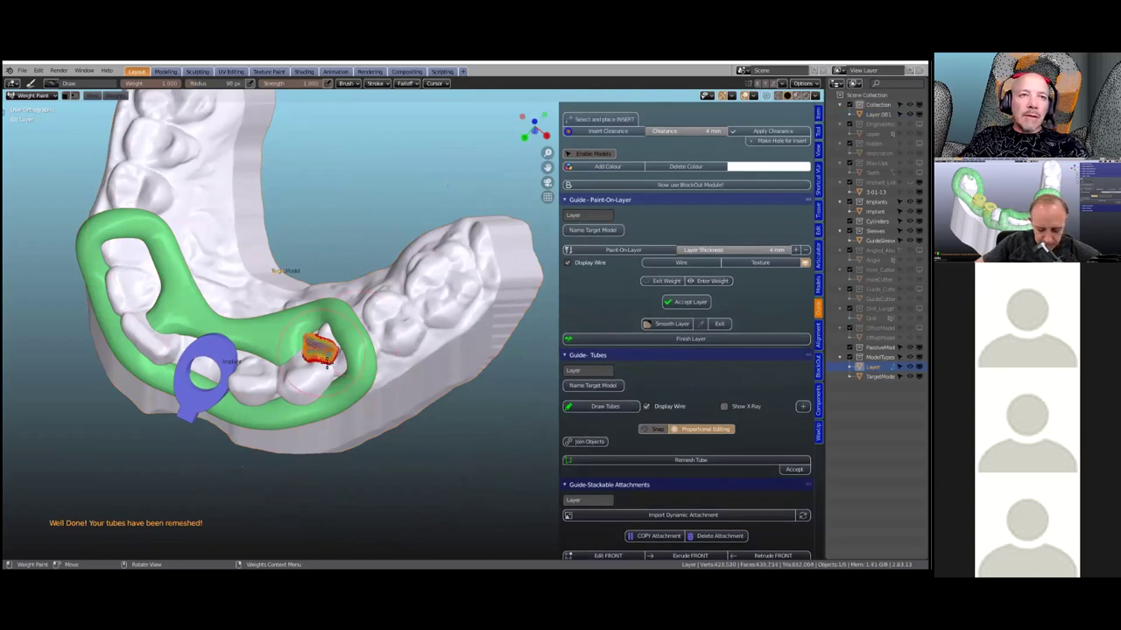
pyautogui.moveTo(351, 328)
pyautogui.mouseDown()
pyautogui.moveTo(437, 293)
pyautogui.moveTo(398, 345)
pyautogui.moveTo(315, 376)
pyautogui.mouseUp()
pyautogui.moveTo(355, 362)
pyautogui.mouseDown(button='middle')
pyautogui.moveTo(322, 310)
pyautogui.moveTo(342, 363)
pyautogui.moveTo(368, 344)
pyautogui.moveTo(210, 336)
pyautogui.moveTo(337, 416)
pyautogui.moveTo(469, 406)
pyautogui.mouseUp(button='middle')
pyautogui.moveTo(467, 356); pyautogui.dragTo(494, 359)
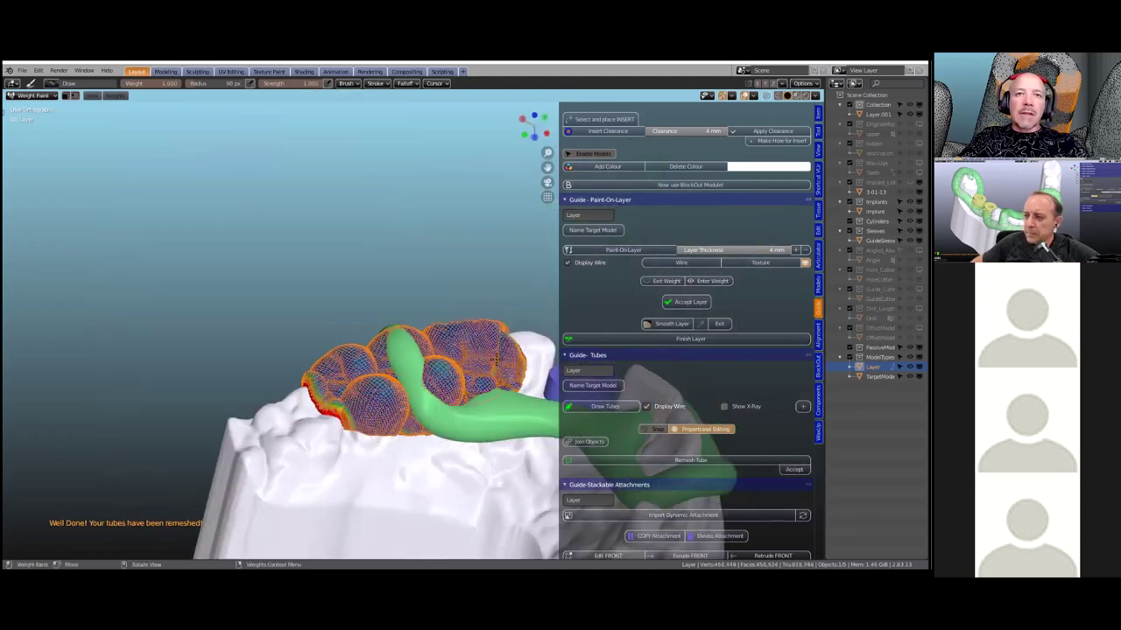
# Extend the painted layer over the rest of those teeth, accept it and finish it with a 0.4 mm voxel size.
pyautogui.moveTo(497, 358); pyautogui.dragTo(416, 359, button='middle')
pyautogui.moveTo(417, 360)
pyautogui.mouseDown()
pyautogui.moveTo(431, 373)
pyautogui.moveTo(477, 368)
pyautogui.mouseUp()
pyautogui.moveTo(480, 368); pyautogui.dragTo(418, 376, button='middle')
pyautogui.moveTo(478, 401); pyautogui.dragTo(525, 346, button='middle')
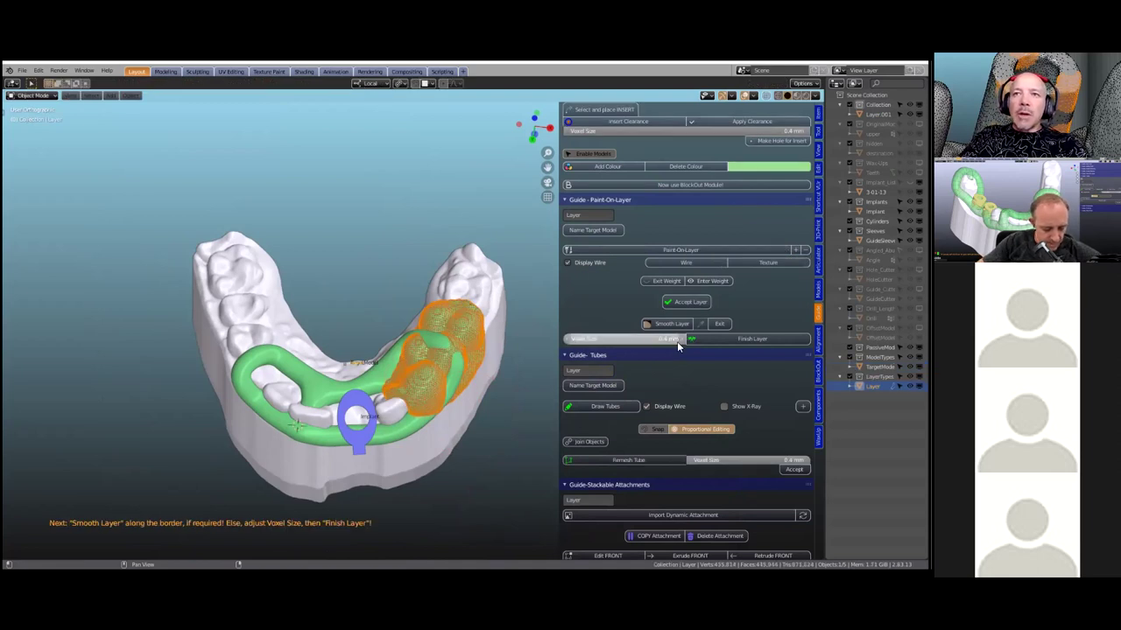
pyautogui.click(729, 339)
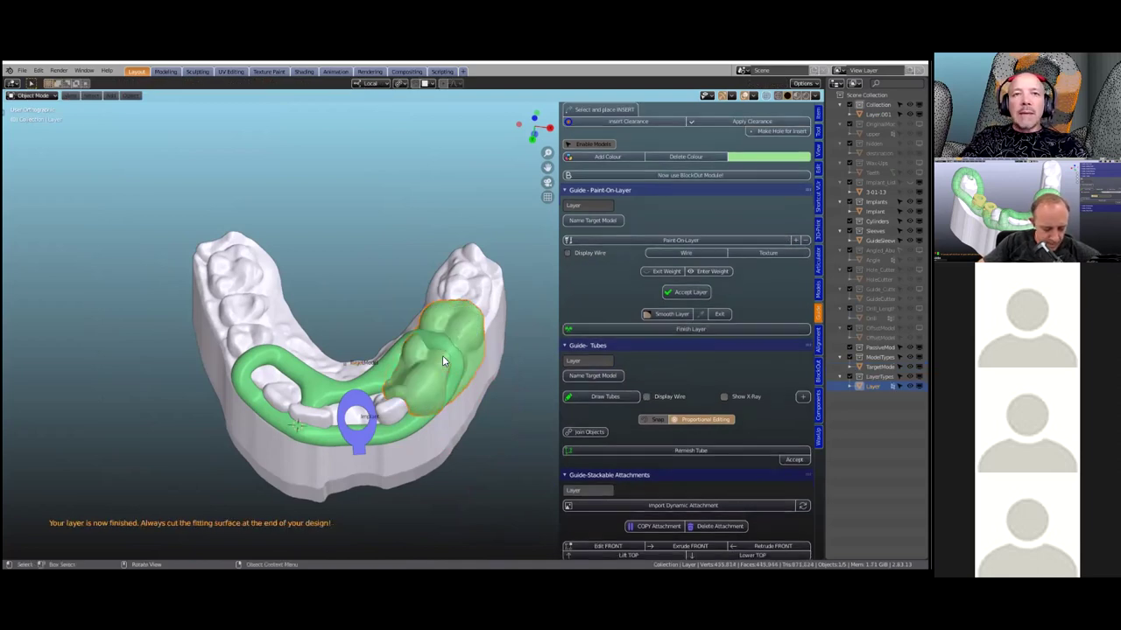
# Add the tube frame to the selected tooth layer and join the two objects.
pyautogui.moveTo(407, 303); pyautogui.dragTo(439, 280, button='middle')
pyautogui.scroll(2, 436, 279)
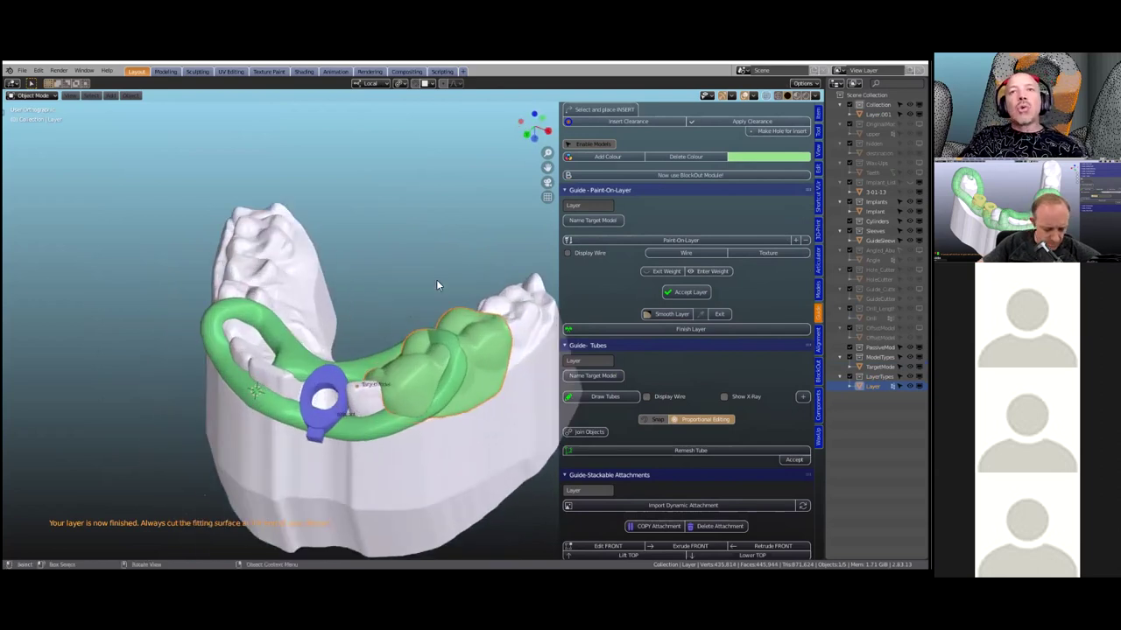
pyautogui.scroll(3, 436, 286)
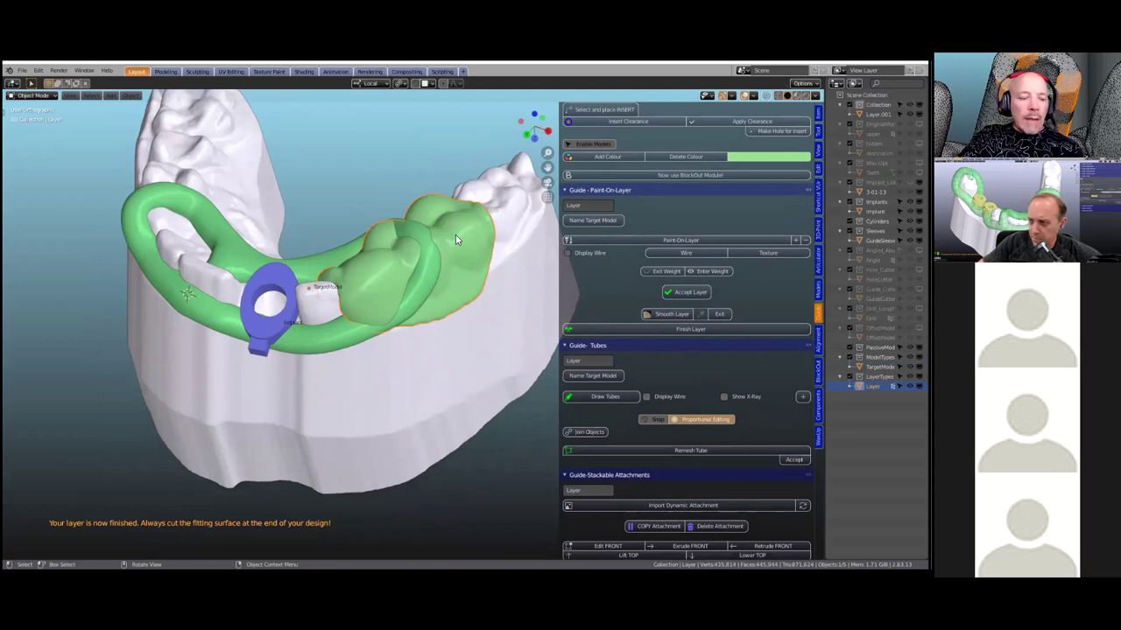
pyautogui.click(337, 331)
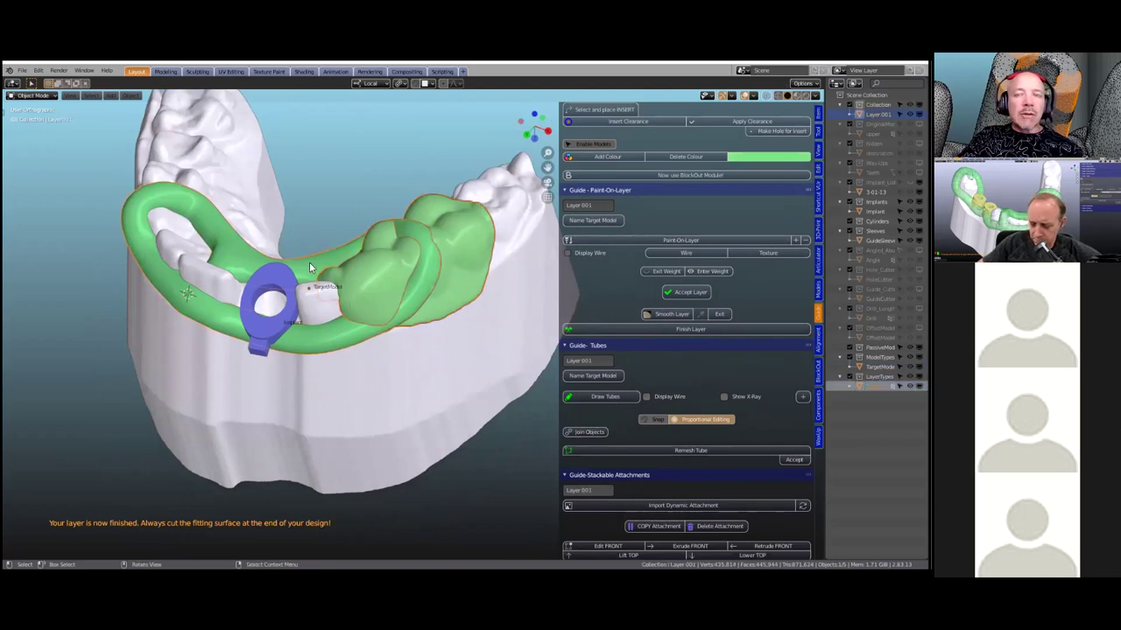
pyautogui.scroll(-2, 613, 407)
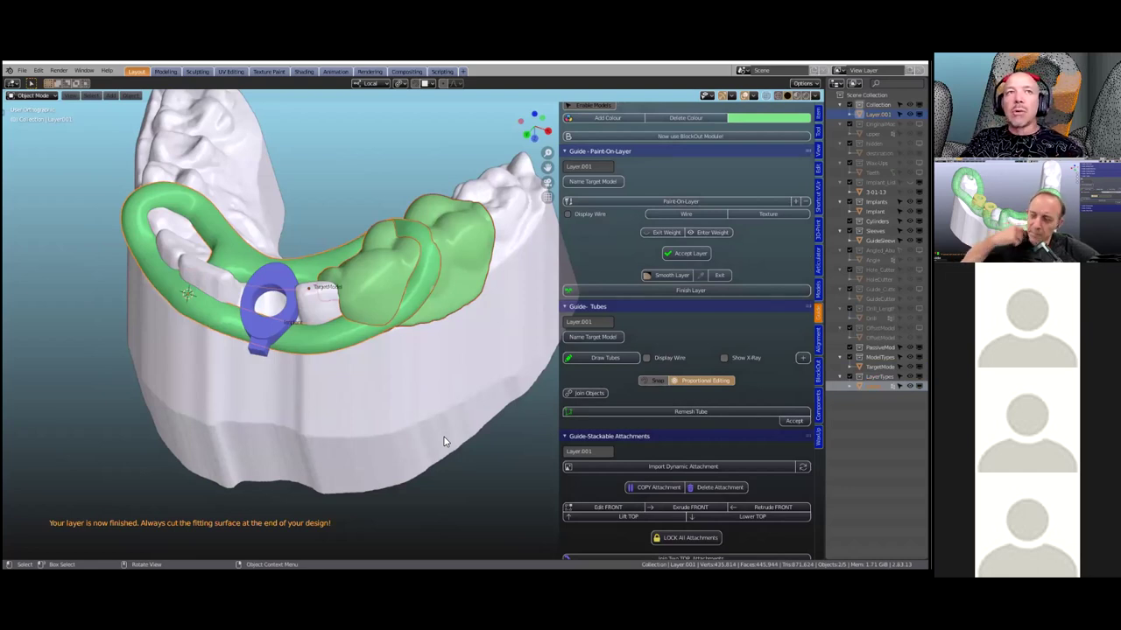
pyautogui.click(580, 393)
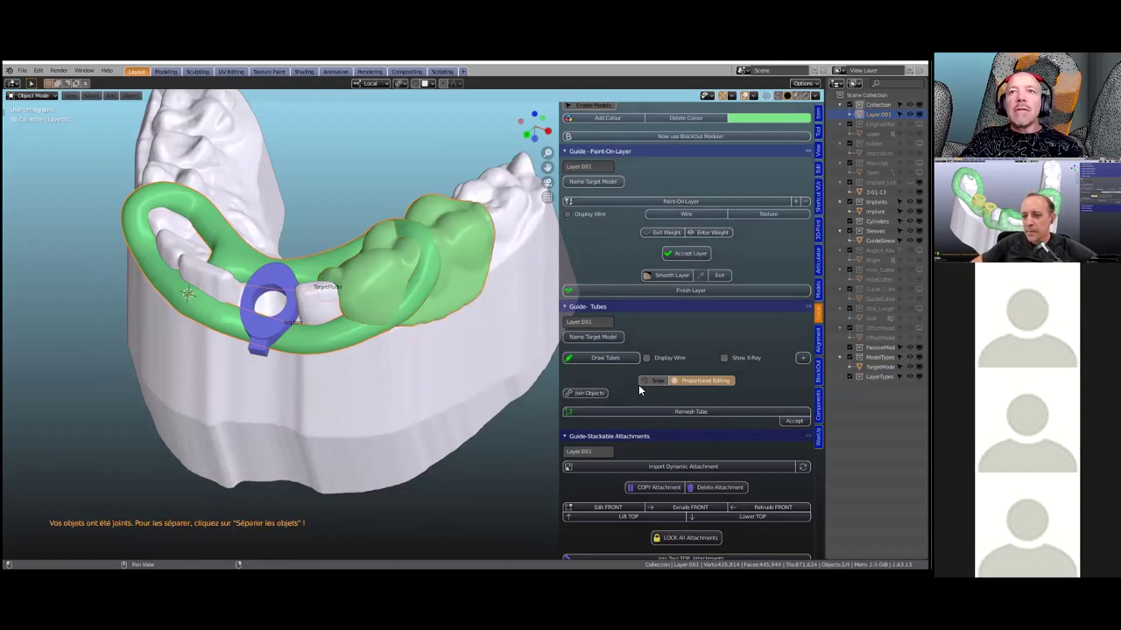
# Remesh the joined guide with a voxel size of 0.3 mm and accept the result.
pyautogui.click(669, 414)
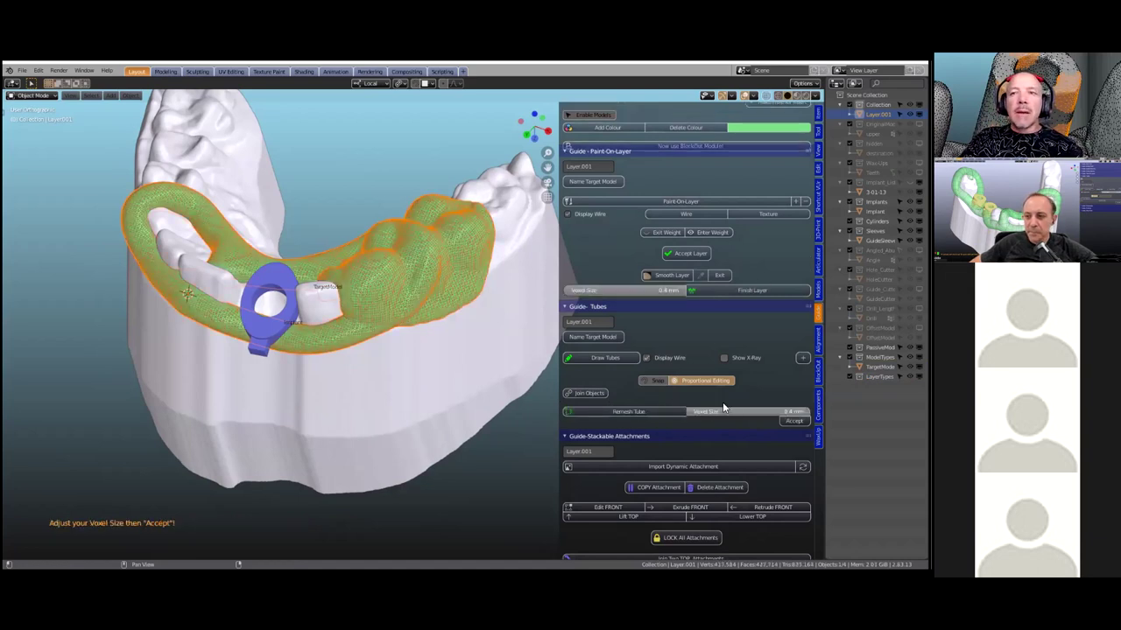
pyautogui.click(758, 422)
pyautogui.write('0.3')
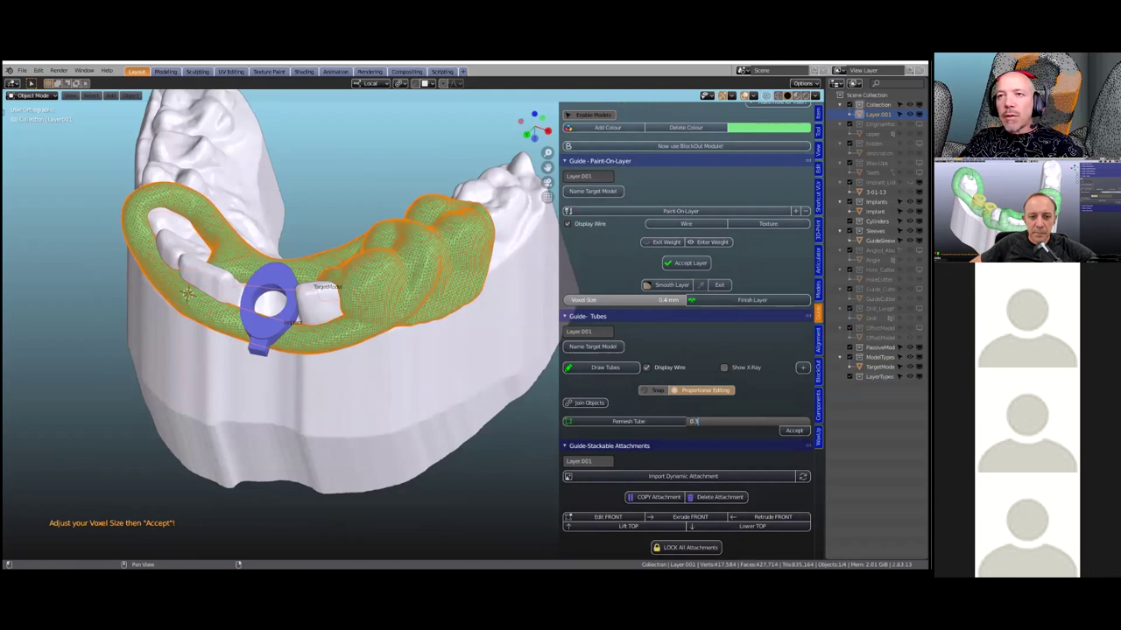
pyautogui.press('Return')
pyautogui.click(793, 431)
# Show the guide cutters in the guide finishing tools and select the cutter cylinder passing through the sleeve.
pyautogui.scroll(-2, 370, 341)
pyautogui.moveTo(370, 341); pyautogui.dragTo(408, 373, button='middle')
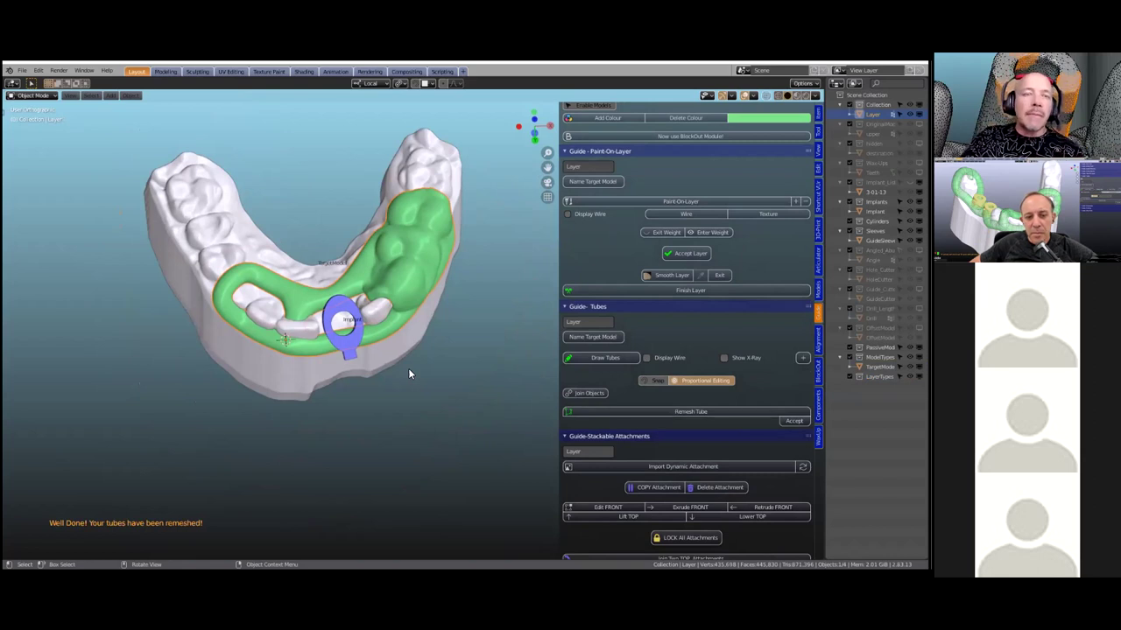
pyautogui.moveTo(408, 373); pyautogui.dragTo(402, 315, button='middle')
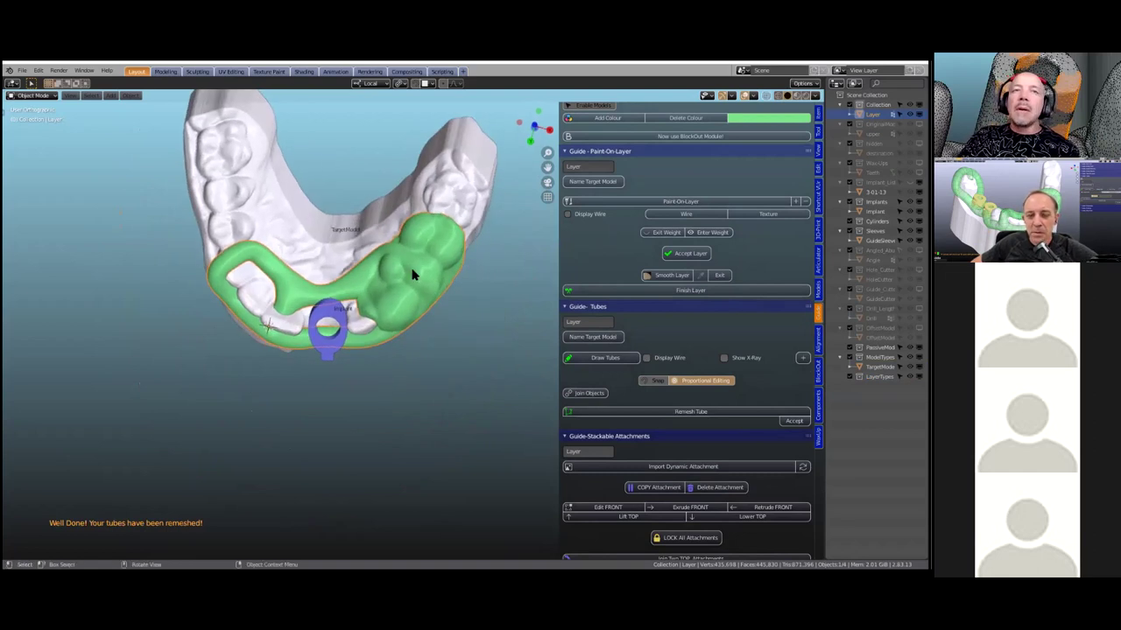
pyautogui.moveTo(379, 406); pyautogui.dragTo(393, 351, button='middle')
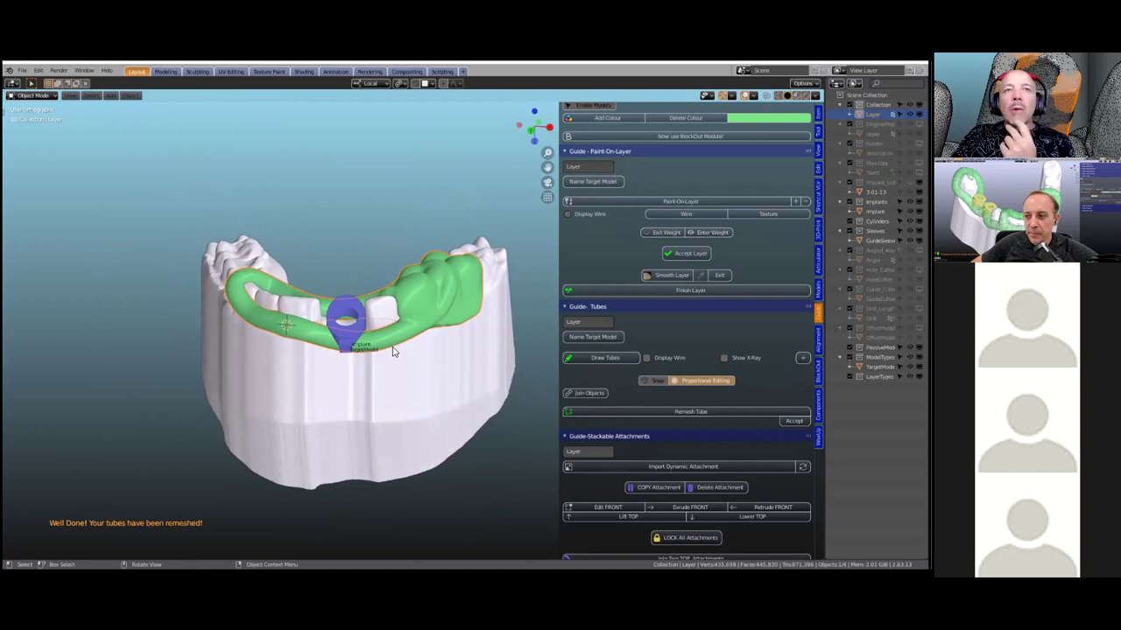
pyautogui.scroll(-5, 723, 328)
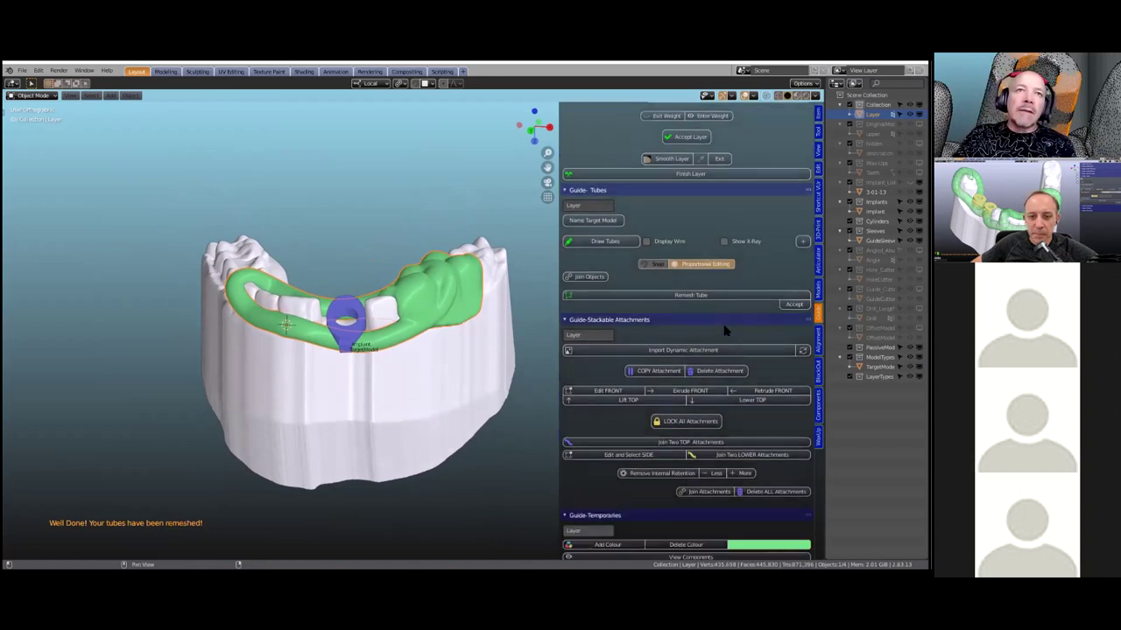
pyautogui.scroll(-6, 725, 328)
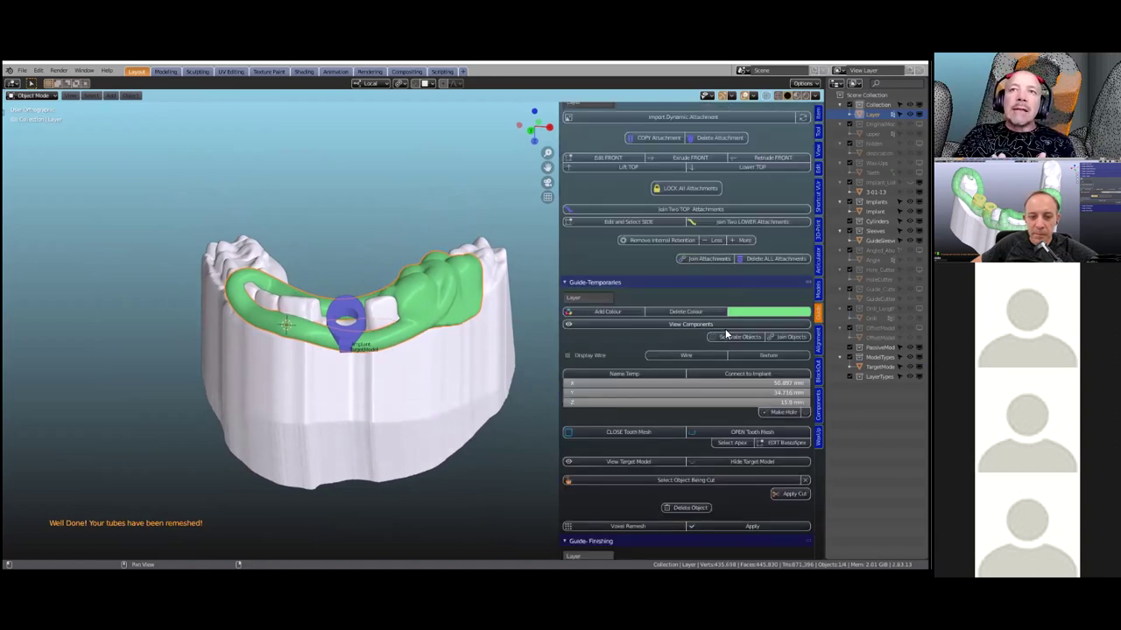
pyautogui.scroll(-8, 726, 330)
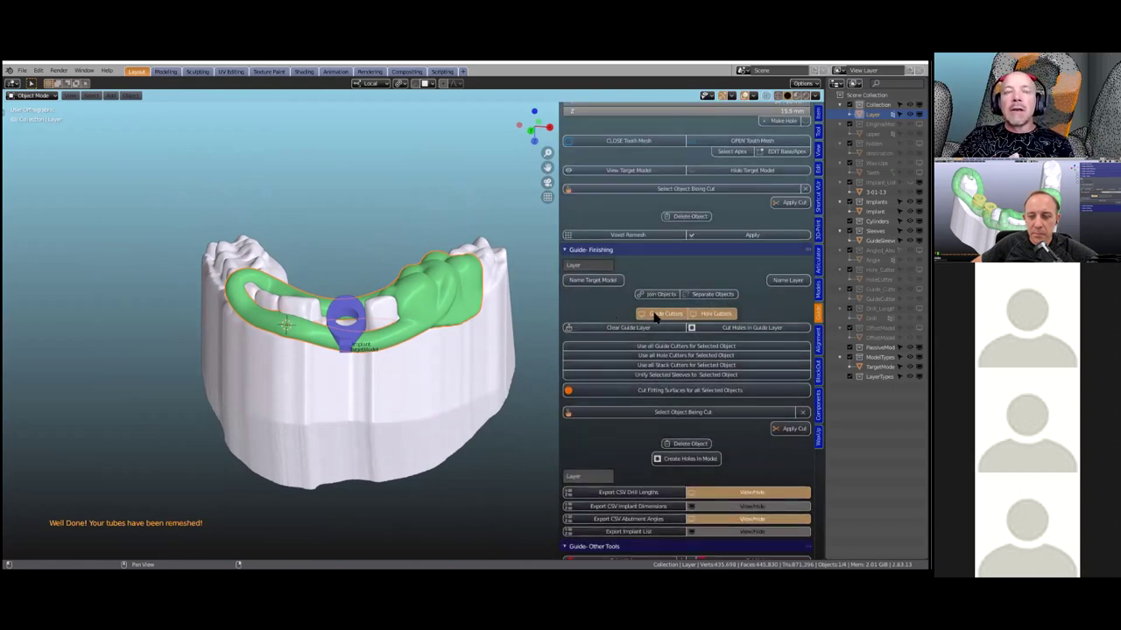
pyautogui.click(652, 315)
pyautogui.scroll(3, 401, 349)
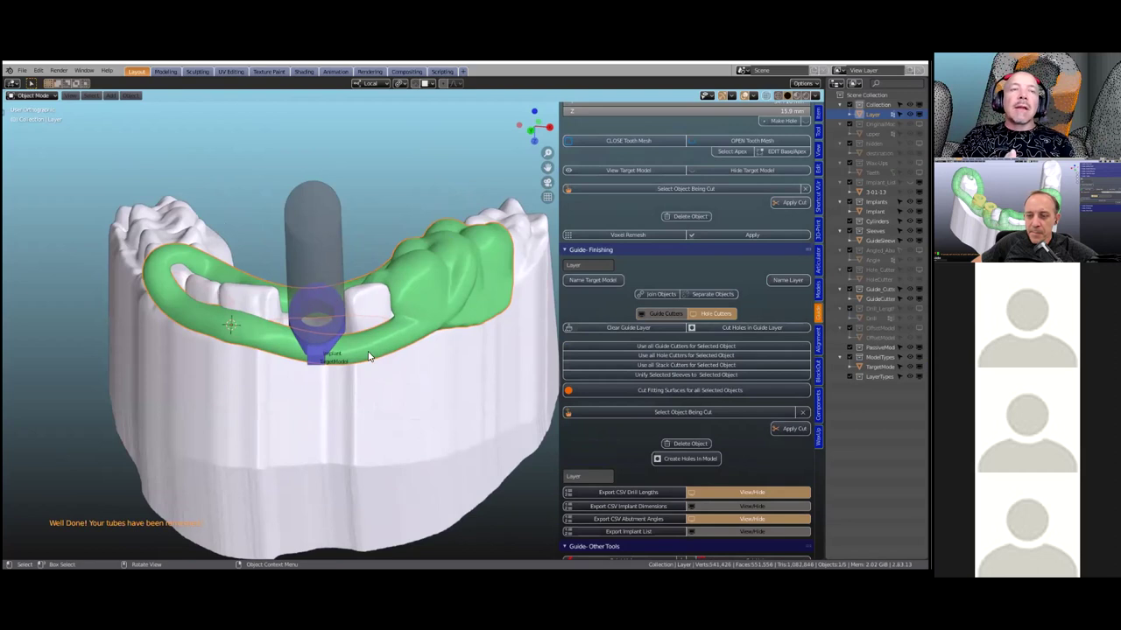
pyautogui.moveTo(365, 365); pyautogui.dragTo(367, 361, button='middle')
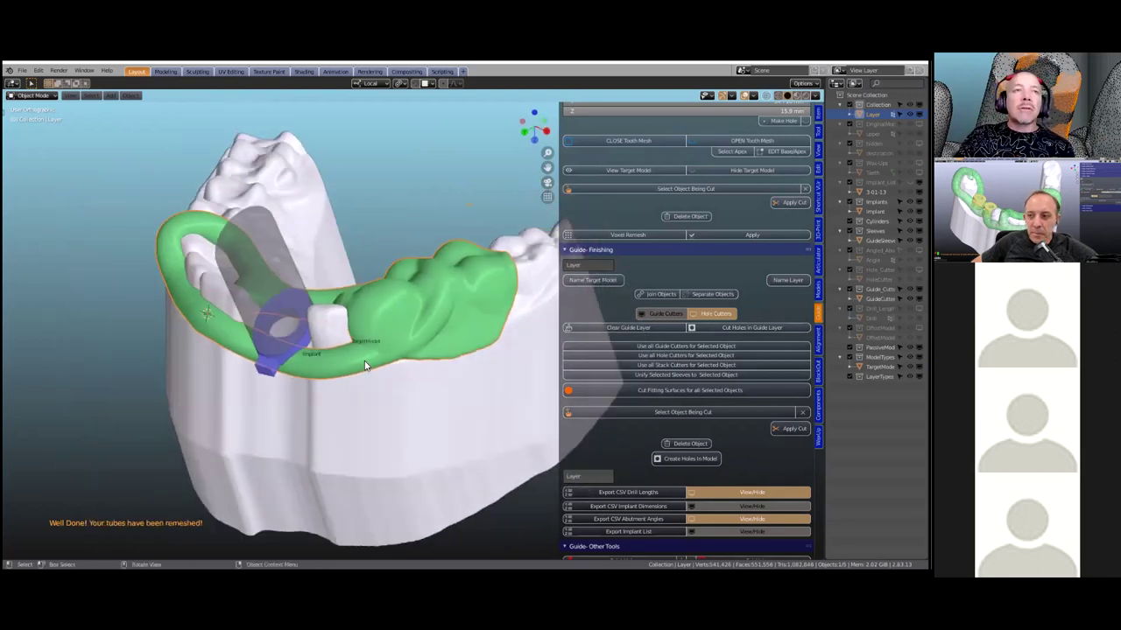
pyautogui.scroll(-1, 366, 365)
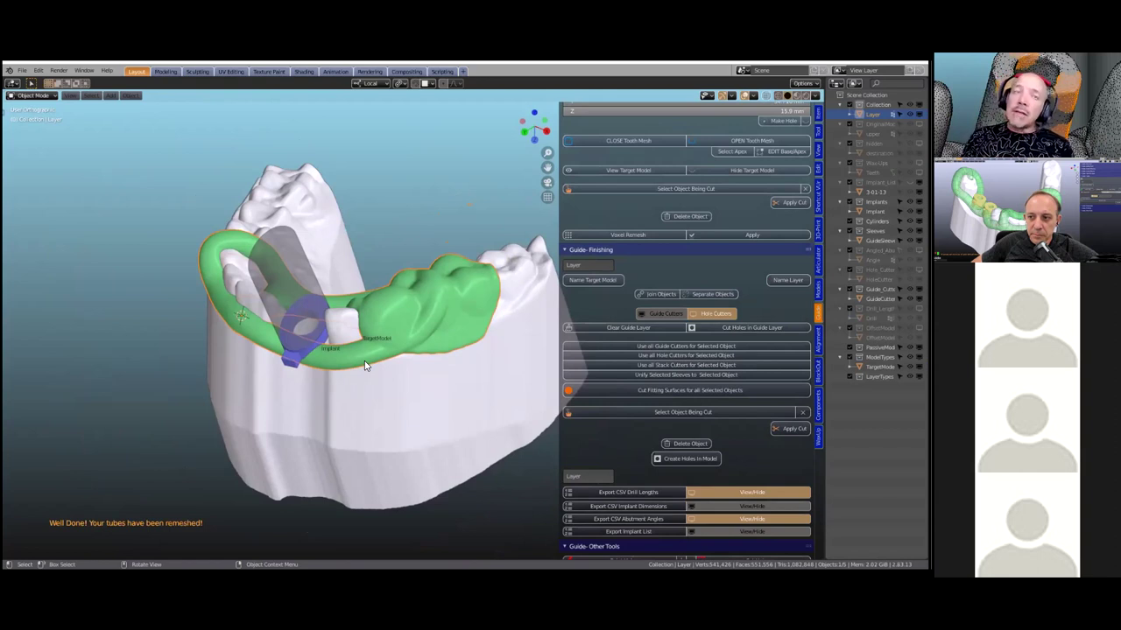
pyautogui.click(282, 266)
pyautogui.scroll(1, 289, 314)
pyautogui.scroll(1, 289, 314)
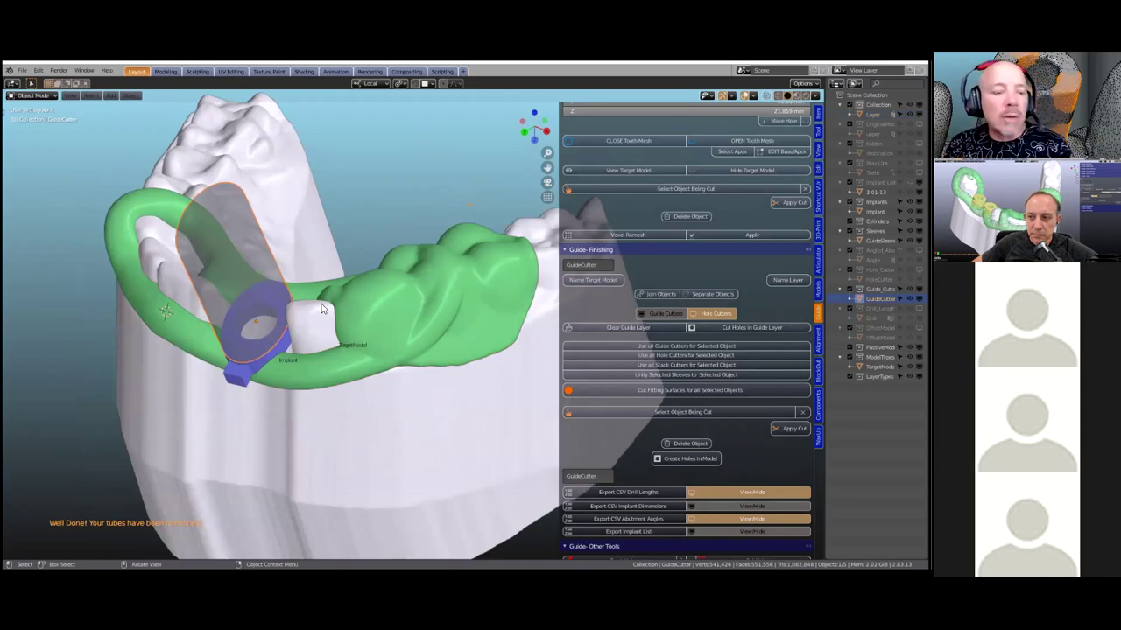
# Try enlarging the guide cutter around the sleeve and undo the resize.
pyautogui.moveTo(329, 284); pyautogui.dragTo(353, 299, button='middle')
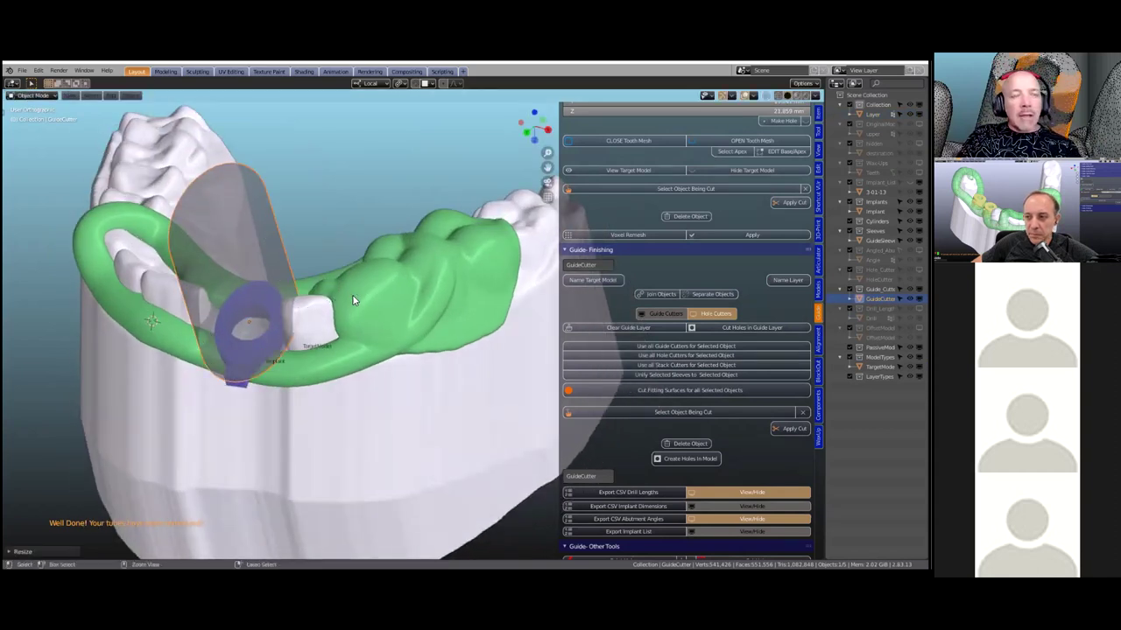
pyautogui.hotkey('ctrl', 'z')
pyautogui.scroll(2, 252, 332)
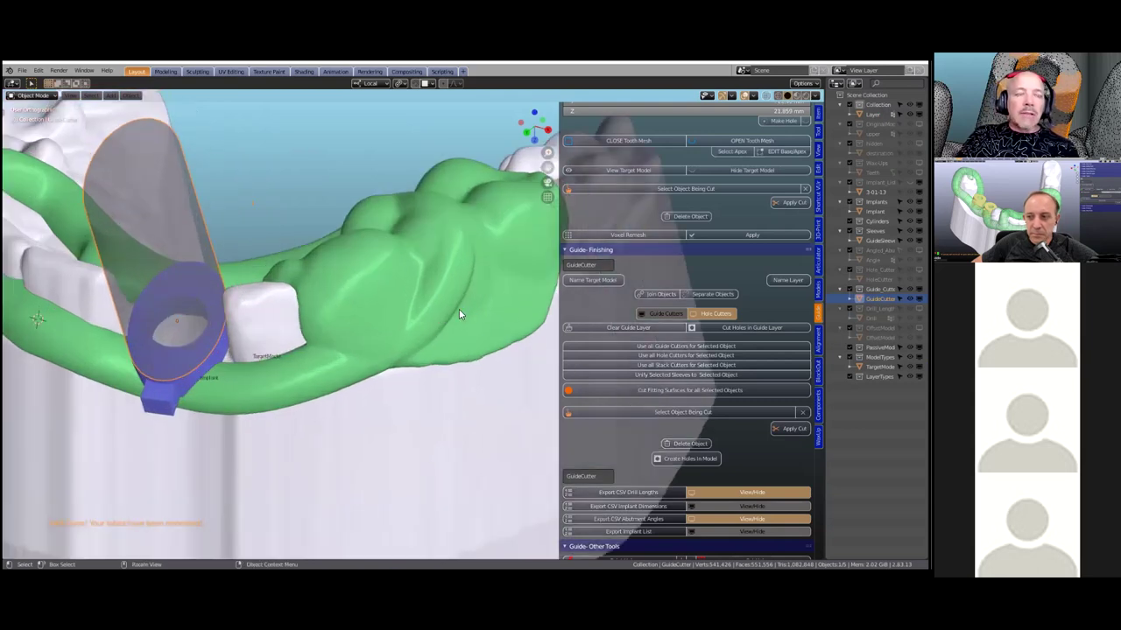
pyautogui.scroll(2, 459, 310)
pyautogui.scroll(2, 412, 289)
pyautogui.keyDown('shift'); pyautogui.moveTo(53, 321); pyautogui.dragTo(265, 299, button='middle'); pyautogui.keyUp('shift')
pyautogui.scroll(-2, 284, 308)
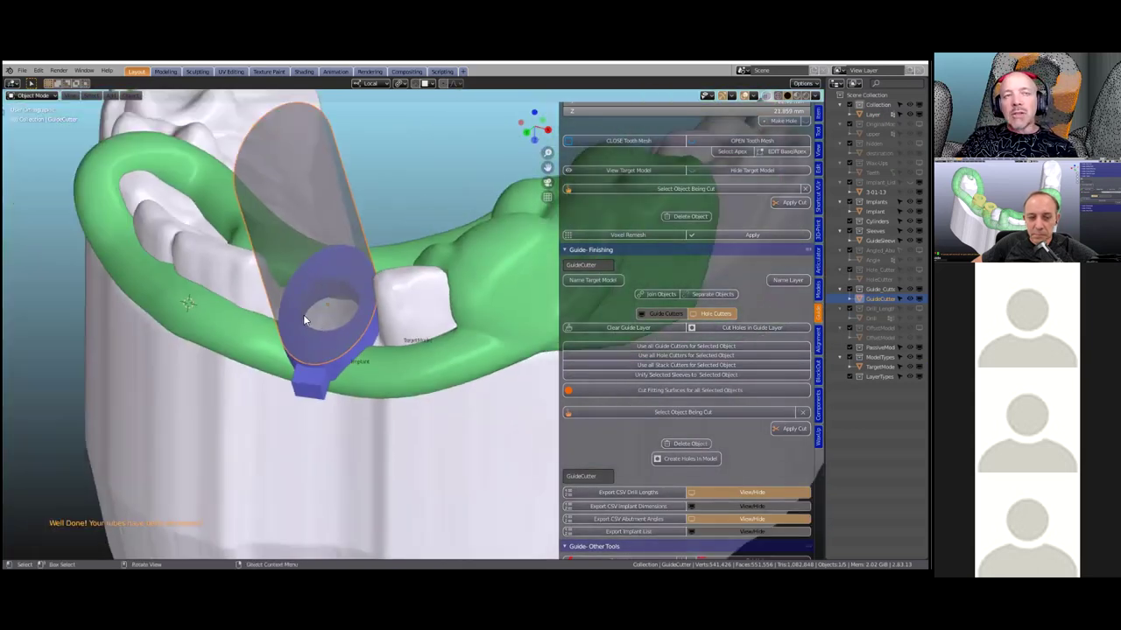
pyautogui.scroll(-2, 358, 302)
pyautogui.moveTo(362, 311); pyautogui.dragTo(397, 315, button='middle')
pyautogui.scroll(2, 386, 333)
pyautogui.scroll(2, 360, 353)
pyautogui.scroll(-1, 396, 315)
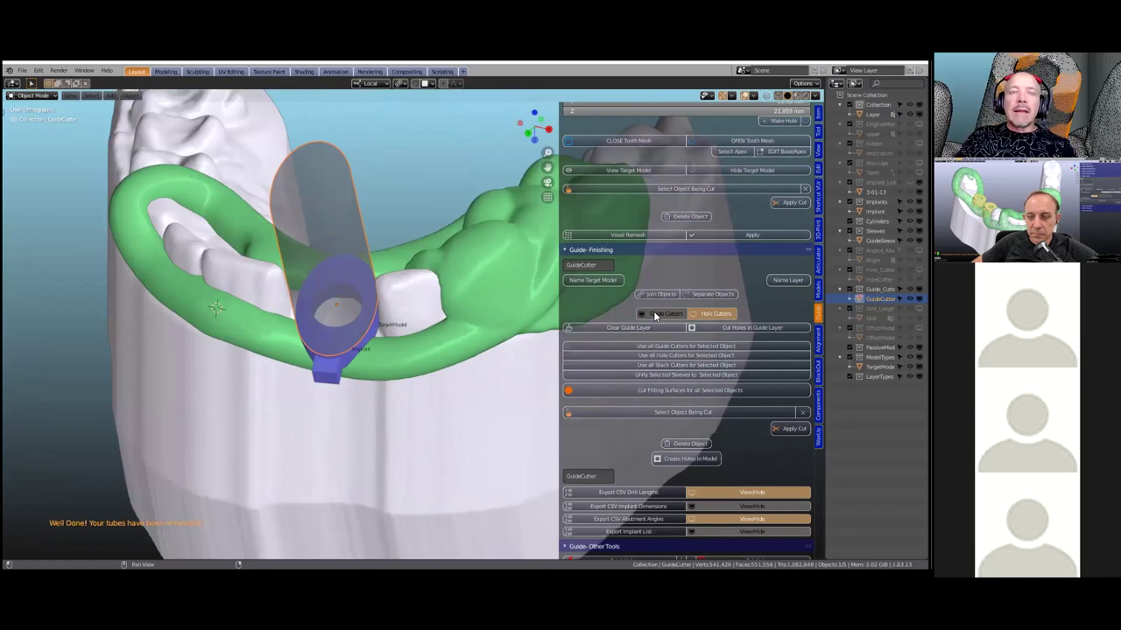
# Hide the guide cutters and select the green guide layer.
pyautogui.click(656, 314)
pyautogui.moveTo(313, 360); pyautogui.dragTo(422, 344, button='middle')
pyautogui.click(428, 336)
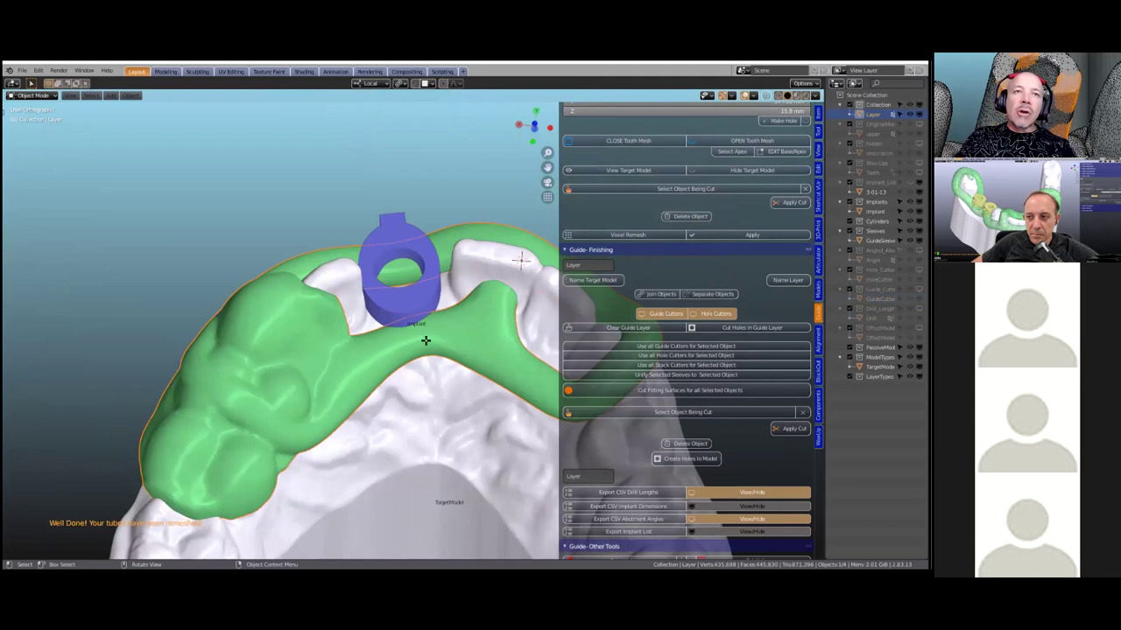
# Try to pull the guide's inner tube away from the sleeve using proportional editing with a larger influence radius.
pyautogui.press('Tab')
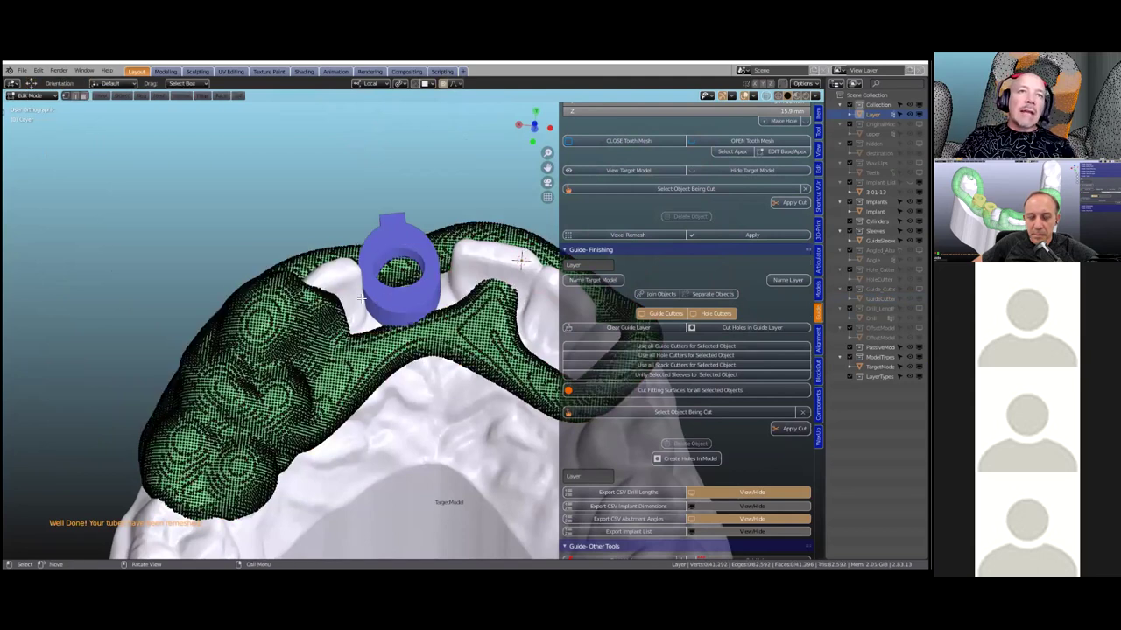
pyautogui.keyDown('shift'); pyautogui.moveTo(367, 296); pyautogui.dragTo(342, 273, button='middle'); pyautogui.keyUp('shift')
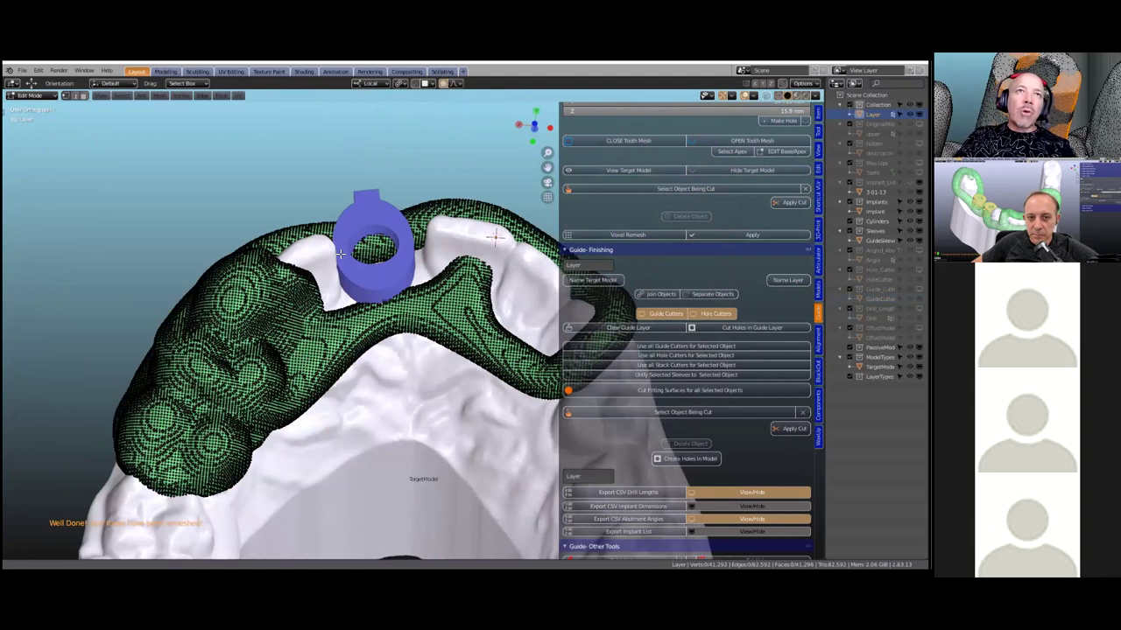
pyautogui.scroll(3, 340, 258)
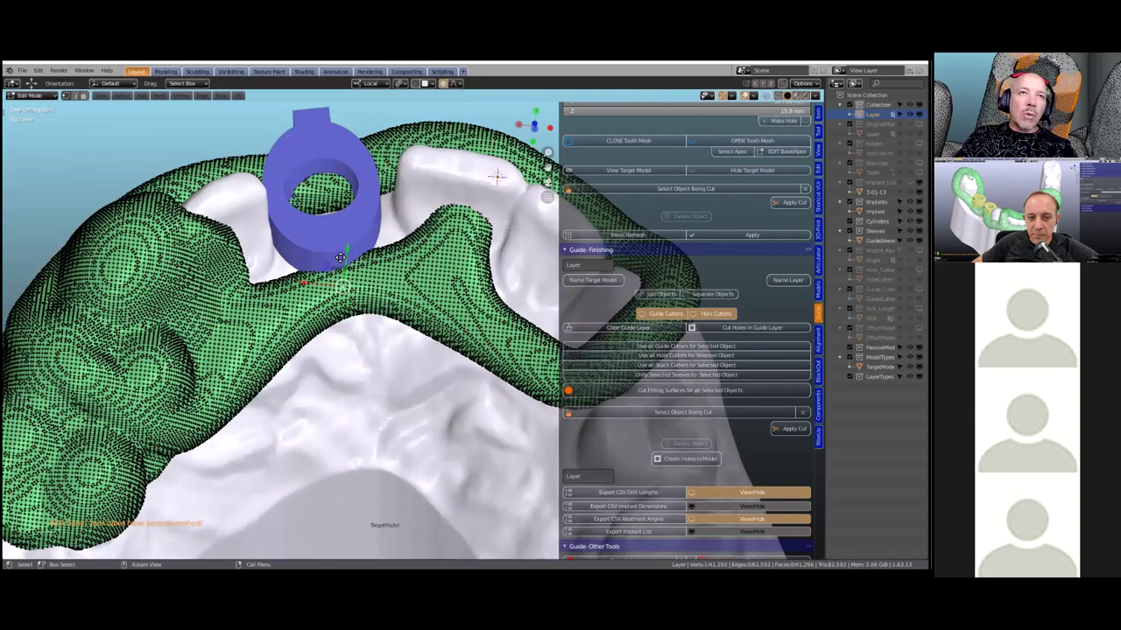
pyautogui.moveTo(341, 257); pyautogui.dragTo(340, 254, button='middle')
pyautogui.press('g')
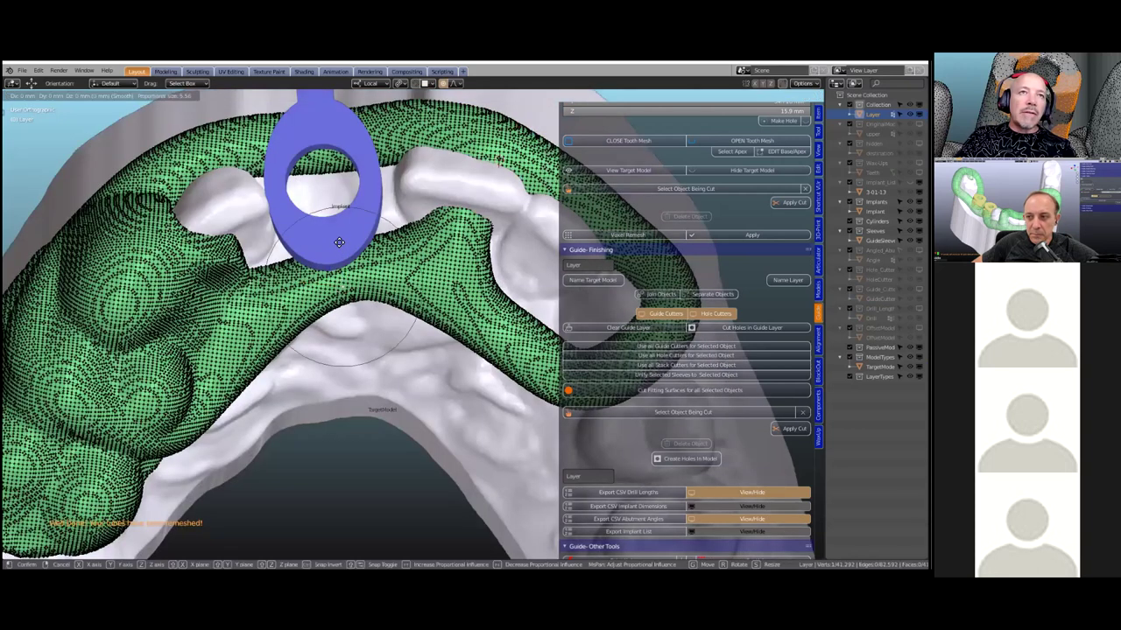
pyautogui.scroll(2, 335, 231)
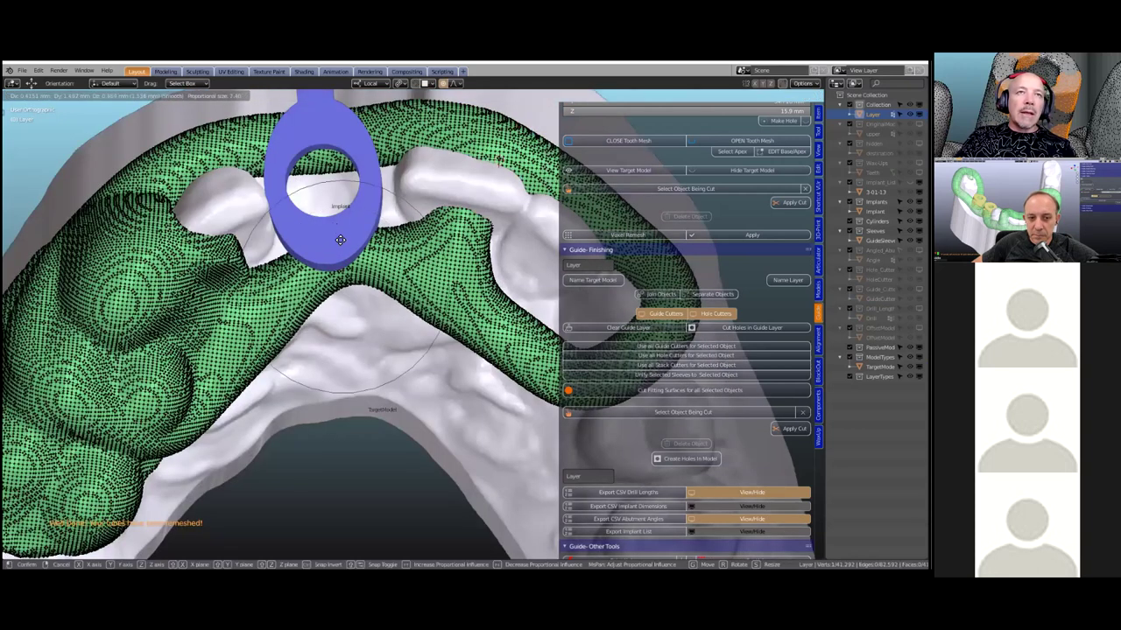
pyautogui.scroll(2, 359, 236)
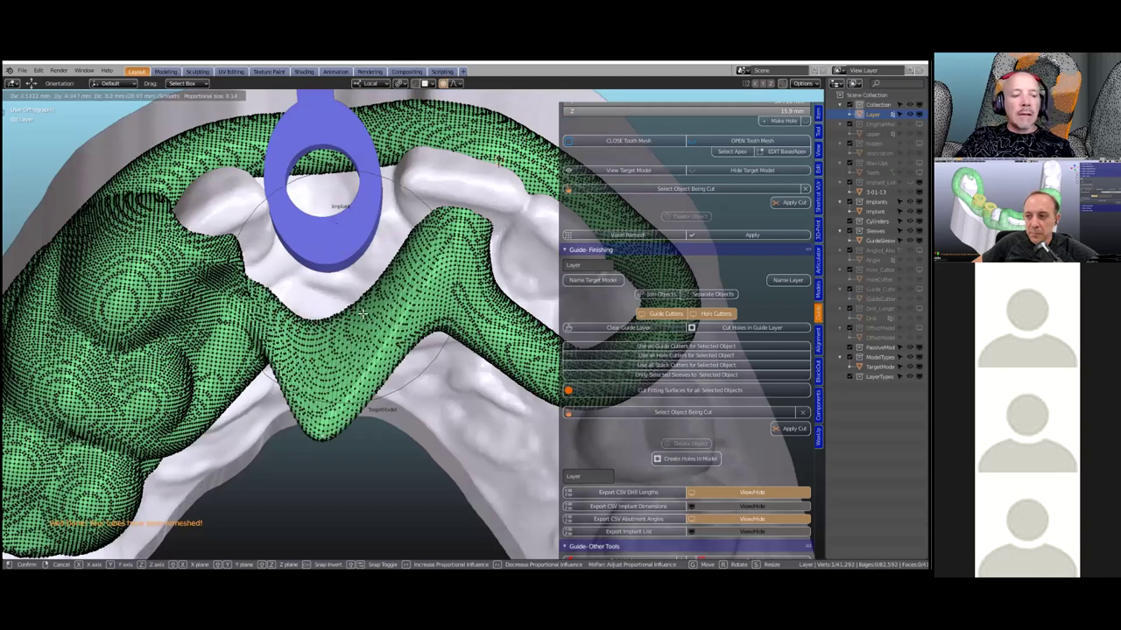
pyautogui.press('Escape')
pyautogui.press('Tab')
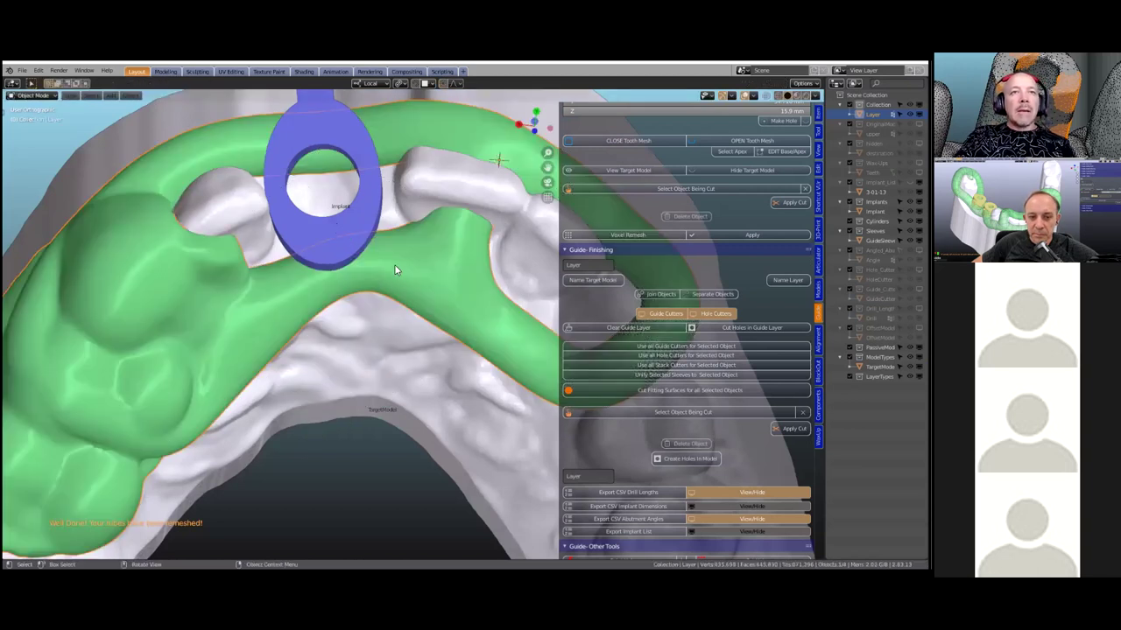
# Move the front tube beside the sleeve with proportional editing so that it overlaps the sleeve area.
pyautogui.moveTo(415, 251); pyautogui.dragTo(343, 372, button='middle')
pyautogui.click(357, 371)
pyautogui.click(344, 372)
pyautogui.press('Tab')
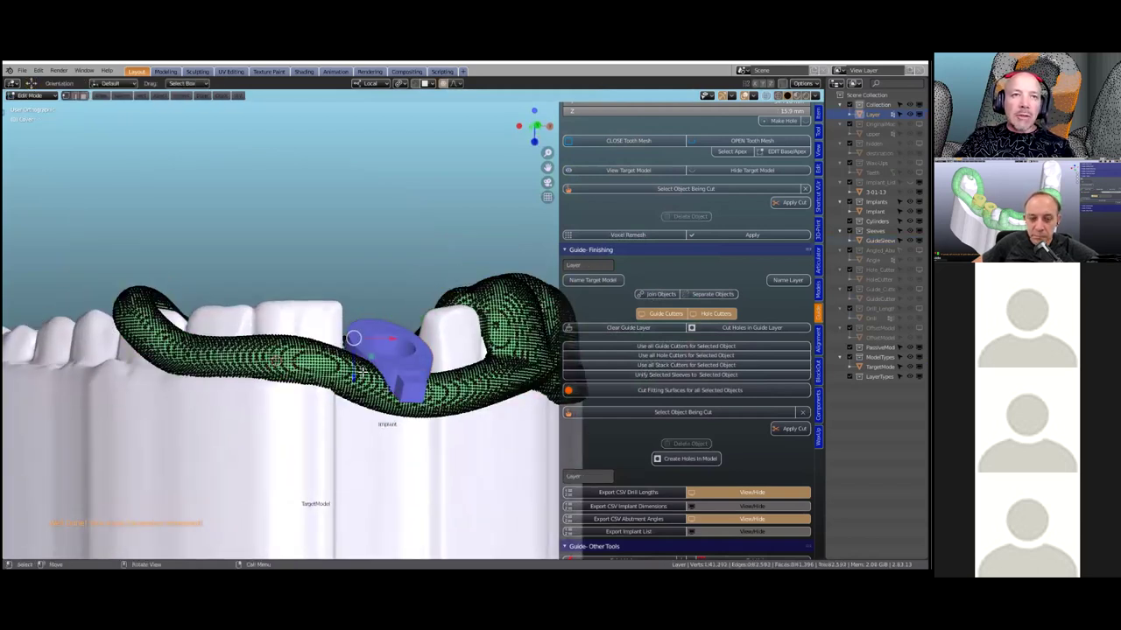
pyautogui.moveTo(376, 375); pyautogui.dragTo(387, 411, button='middle')
pyautogui.press('g')
pyautogui.click(391, 359)
pyautogui.press('Tab')
pyautogui.scroll(-2, 382, 390)
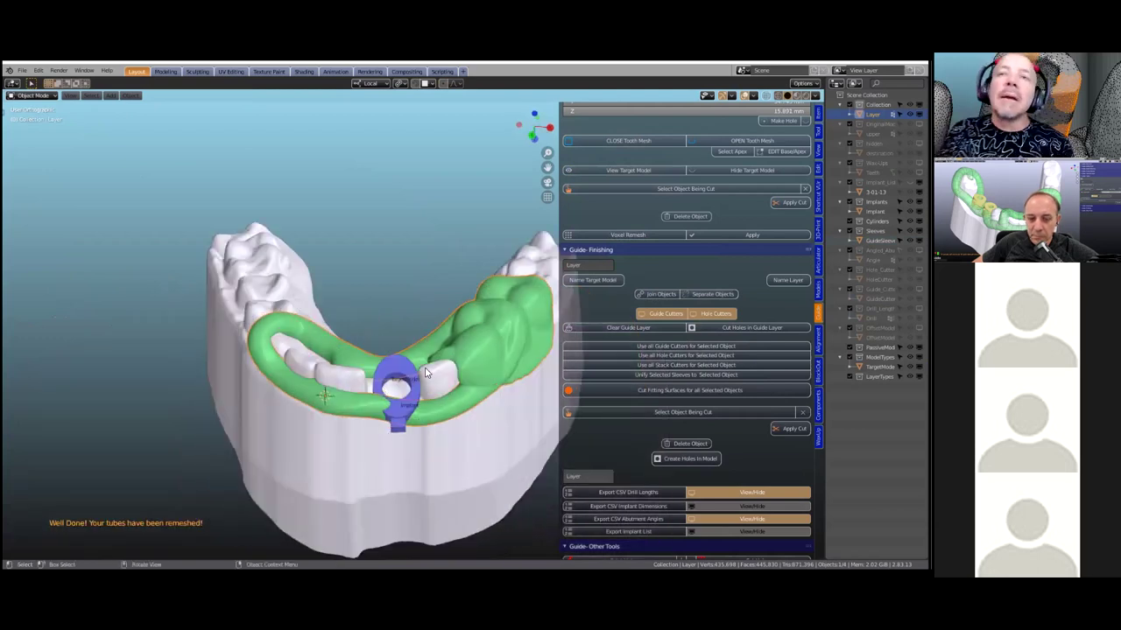
# Show the guide cutters, select the cutter cylinder through the sleeve, and save the file.
pyautogui.moveTo(559, 298); pyautogui.dragTo(547, 298)
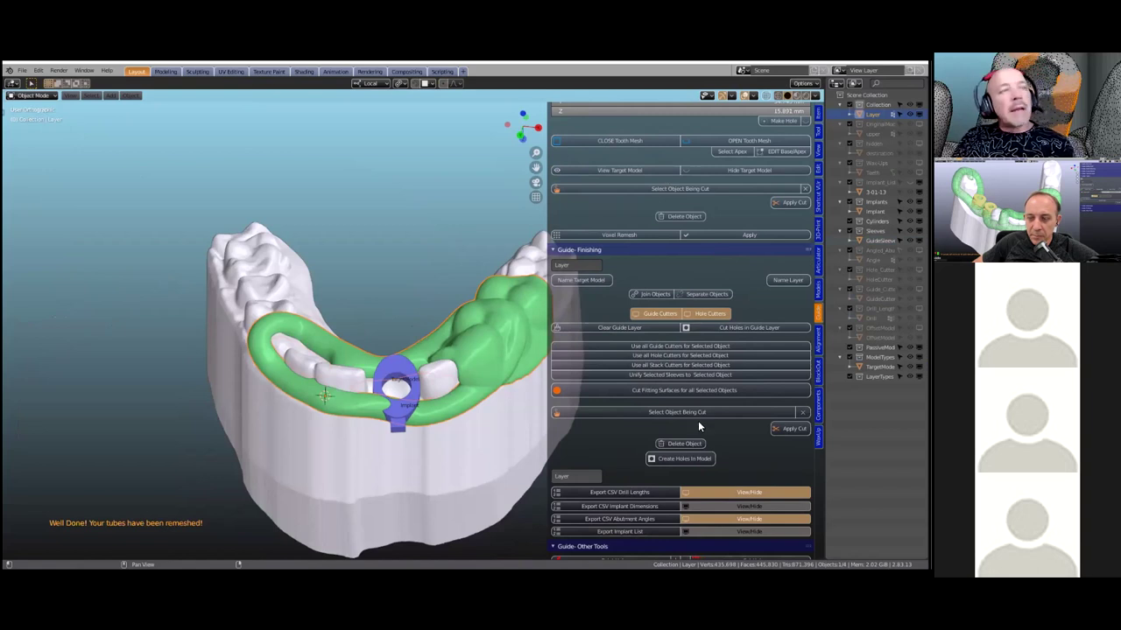
pyautogui.scroll(-1, 708, 425)
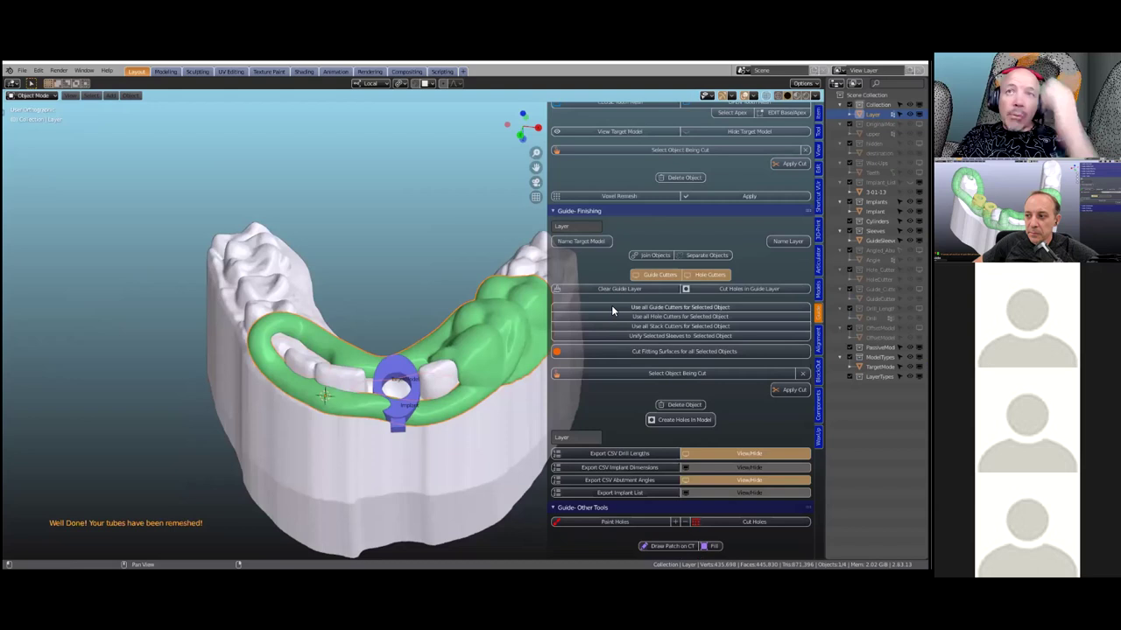
pyautogui.click(657, 272)
pyautogui.moveTo(377, 354); pyautogui.dragTo(393, 331, button='middle')
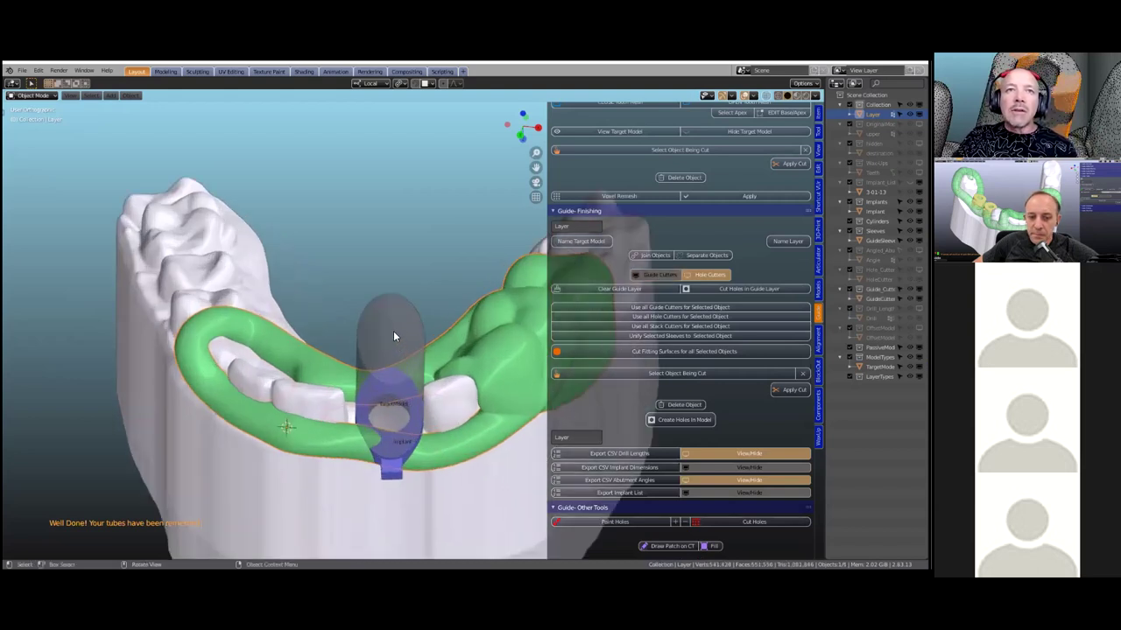
pyautogui.click(393, 331)
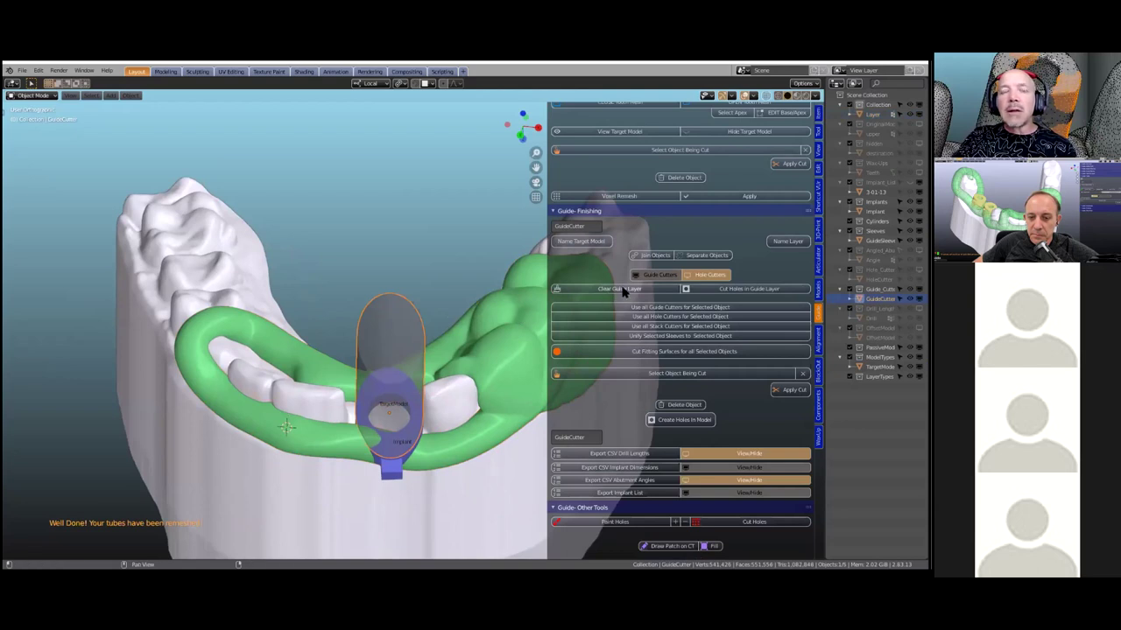
pyautogui.click(21, 72)
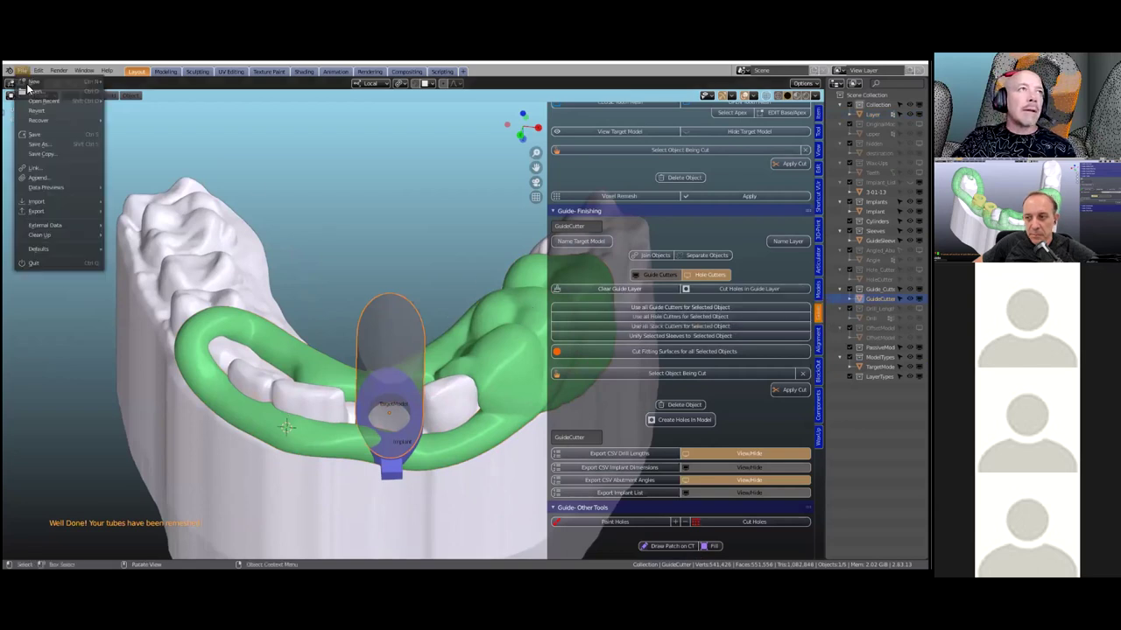
pyautogui.click(43, 130)
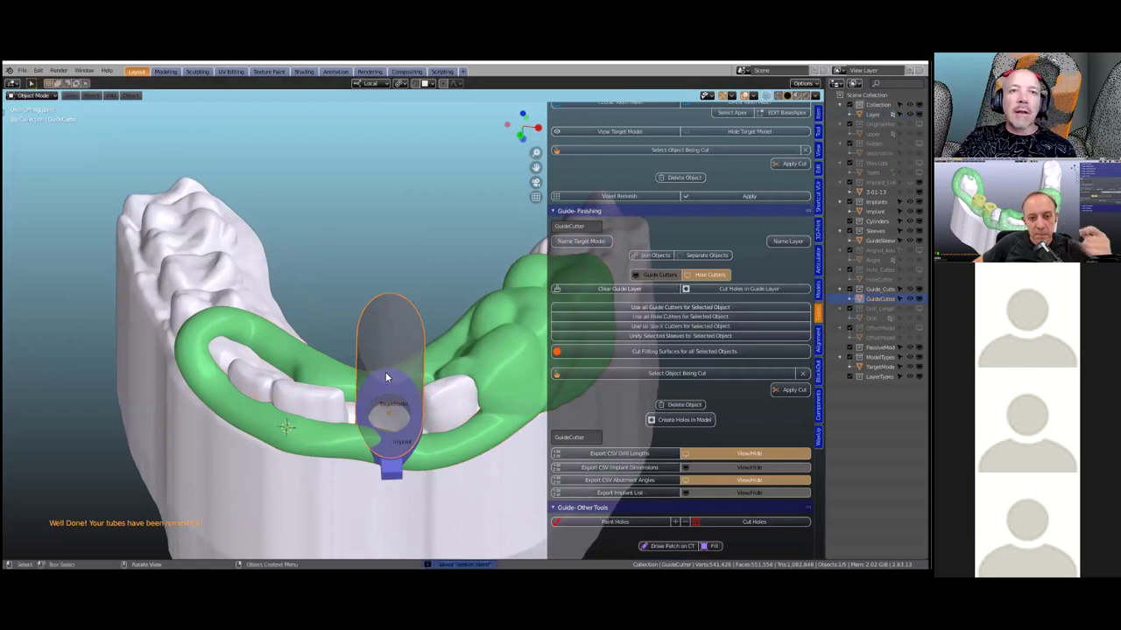
# Enlarge the guide cutter slightly and clear the guide layer with it.
pyautogui.press('s')
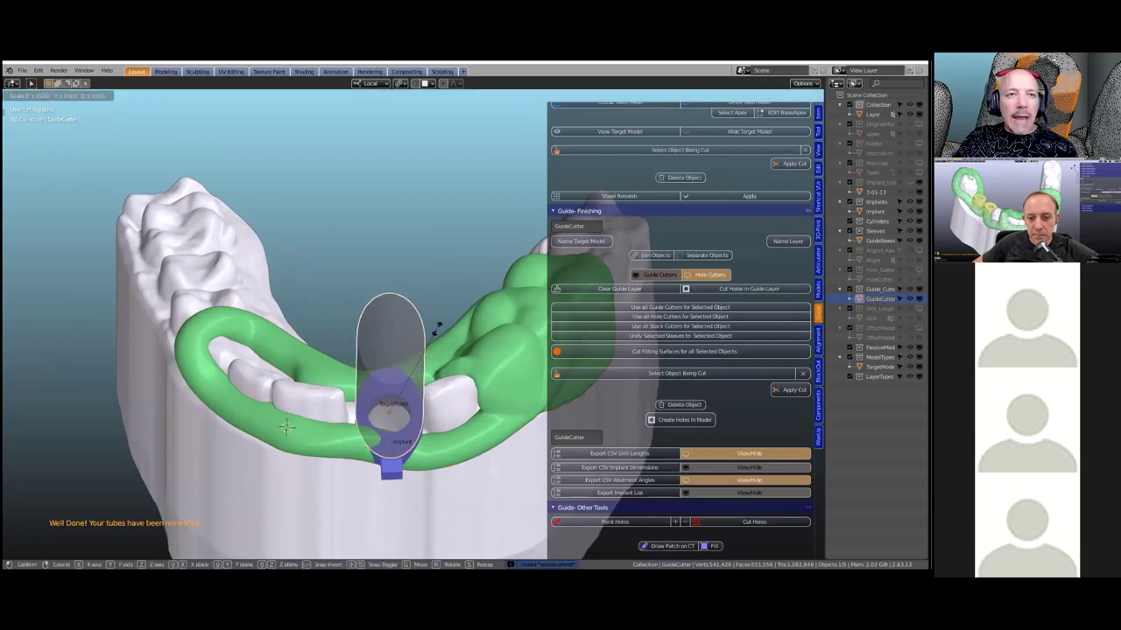
pyautogui.click(444, 324)
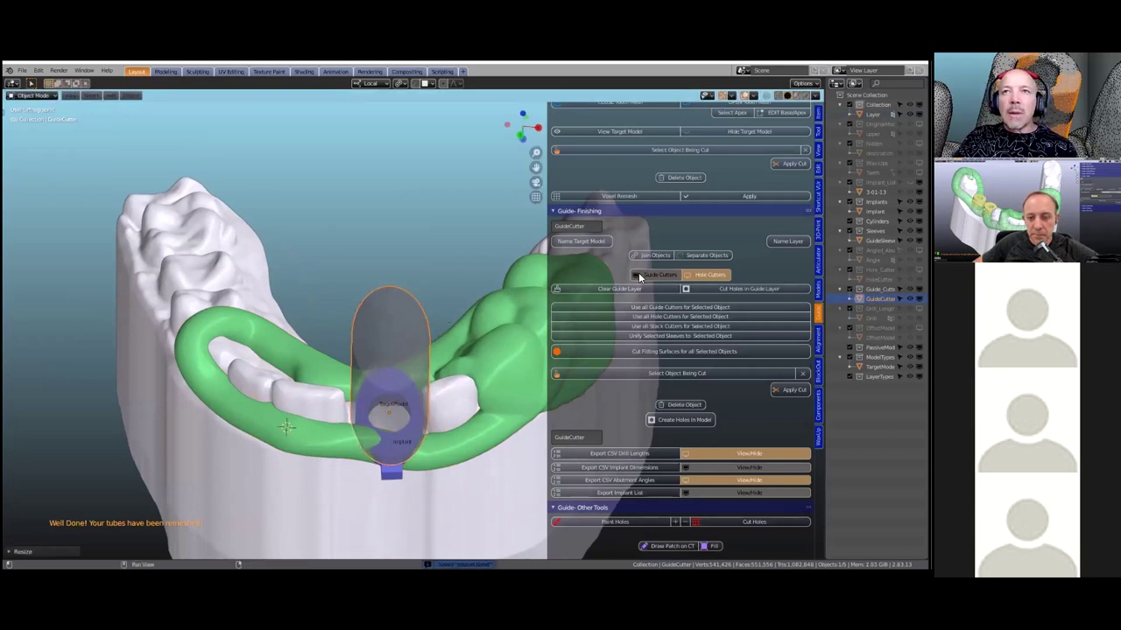
pyautogui.click(616, 291)
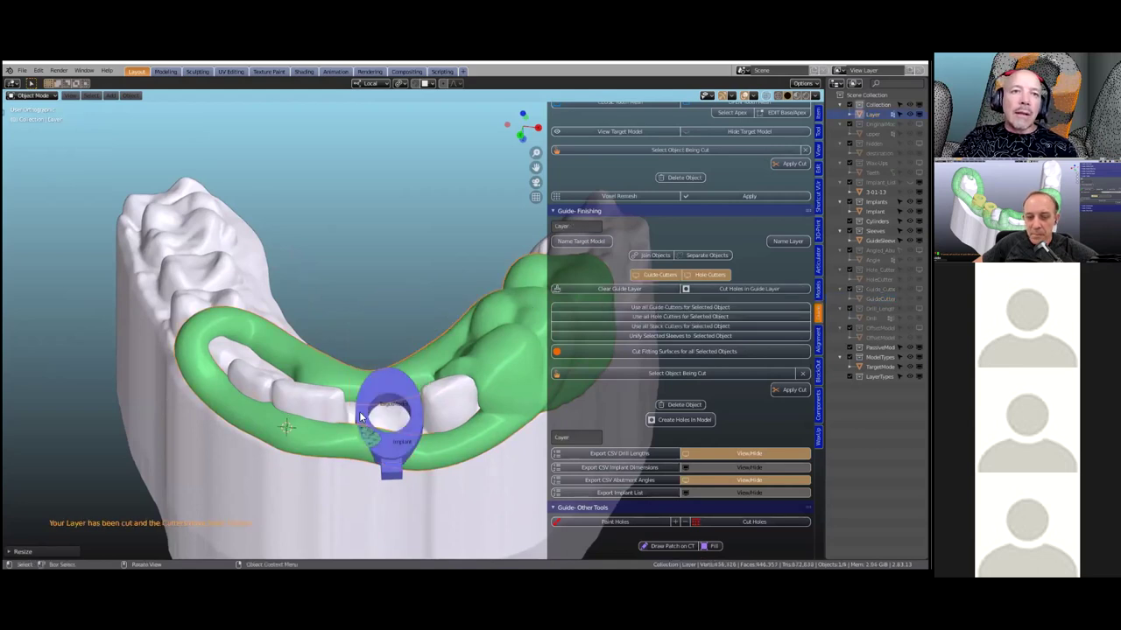
pyautogui.moveTo(360, 415); pyautogui.dragTo(349, 387, button='middle')
pyautogui.scroll(-2, 349, 387)
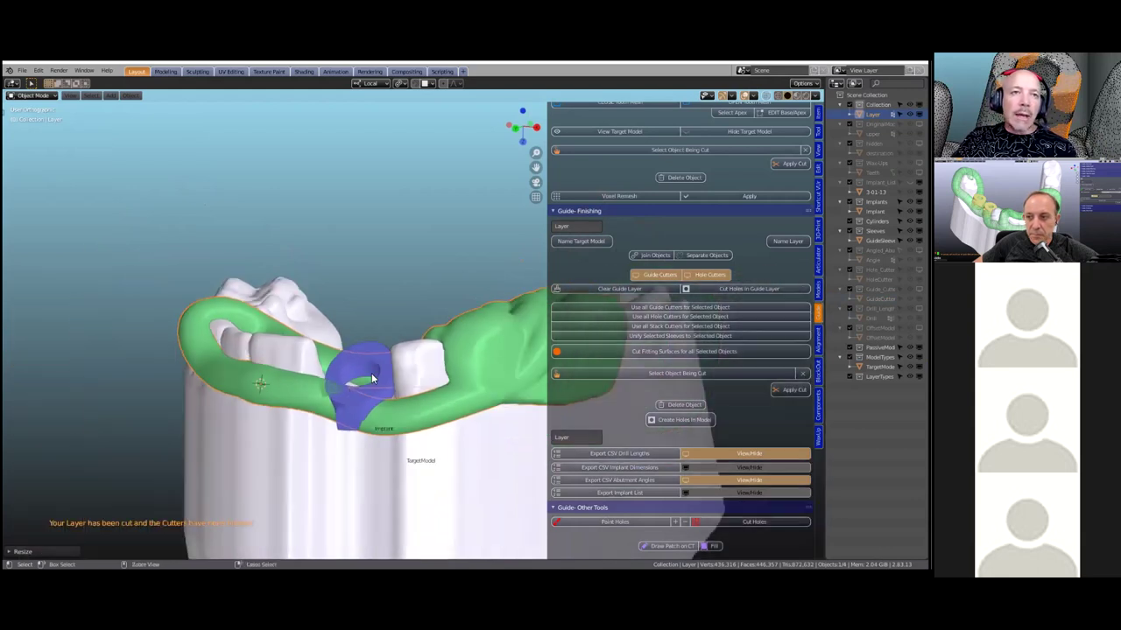
# Undo the guide layer cut and enlarge the guide cutter around the sleeve.
pyautogui.hotkey('ctrl', 'z')
pyautogui.moveTo(369, 373); pyautogui.dragTo(402, 351, button='middle')
pyautogui.press('s')
pyautogui.click(402, 351)
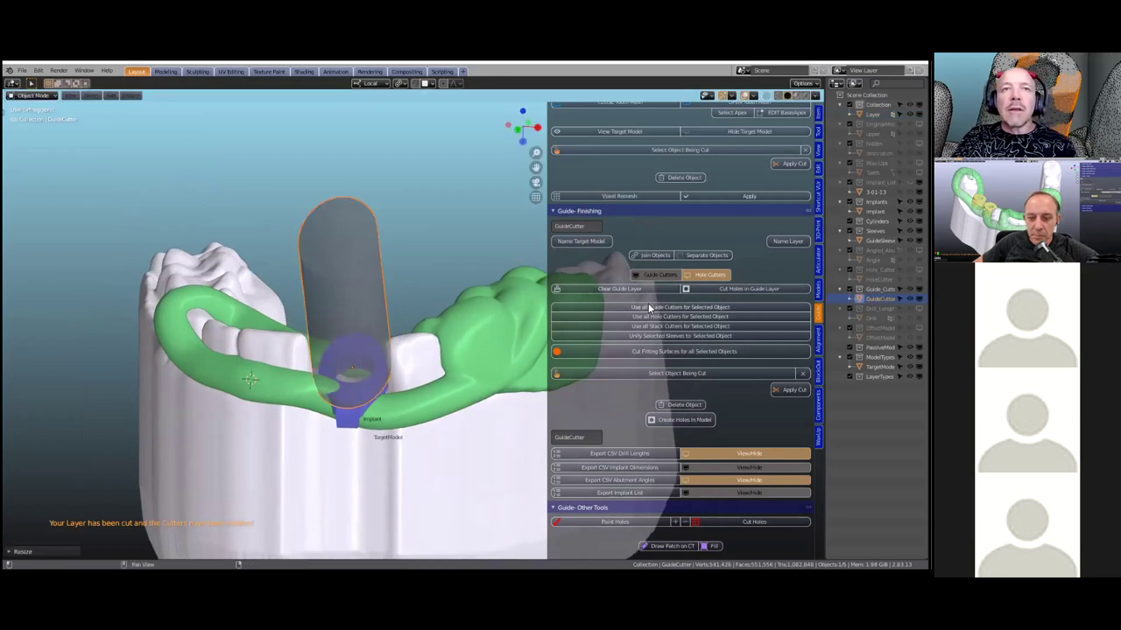
# Hide the guide cutters and use all of them to cut the selected guide layer.
pyautogui.click(641, 276)
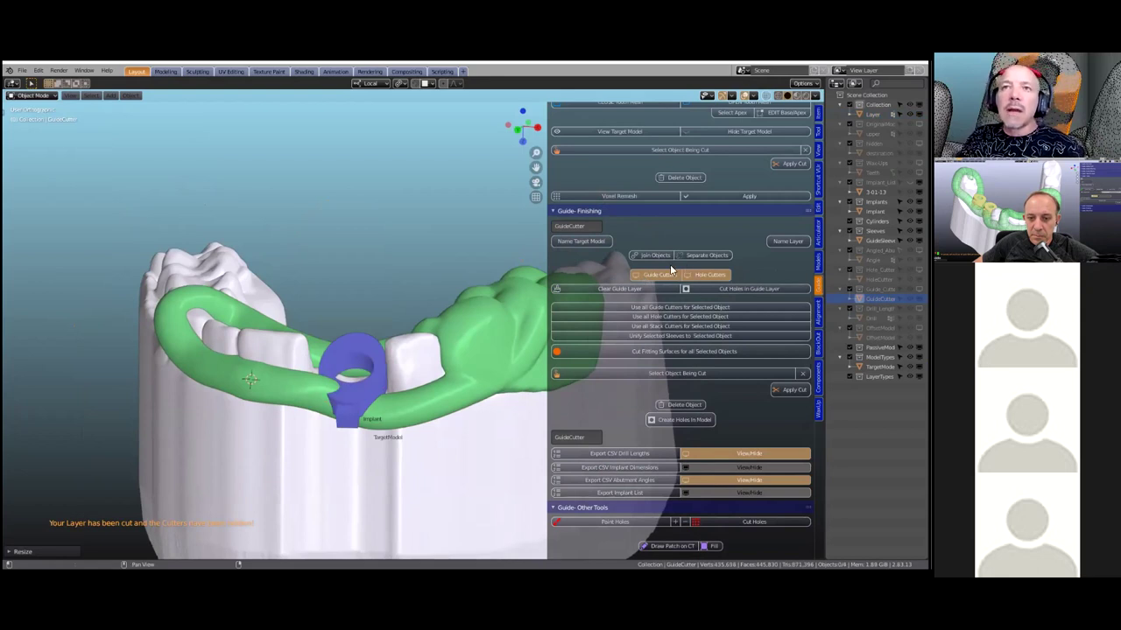
pyautogui.scroll(-1, 670, 265)
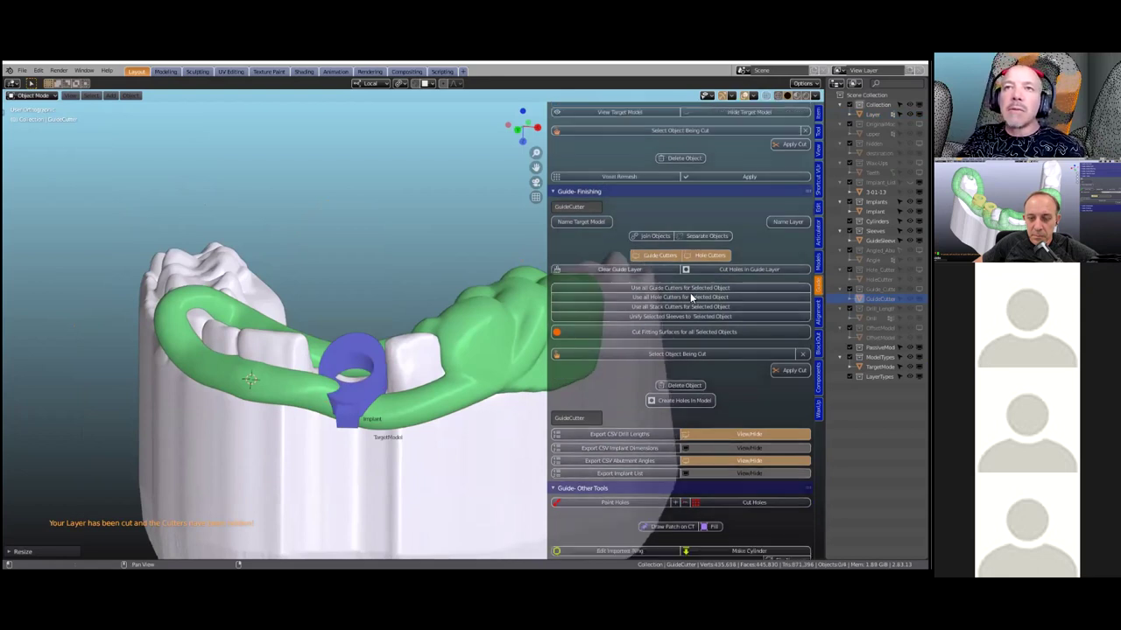
pyautogui.click(491, 333)
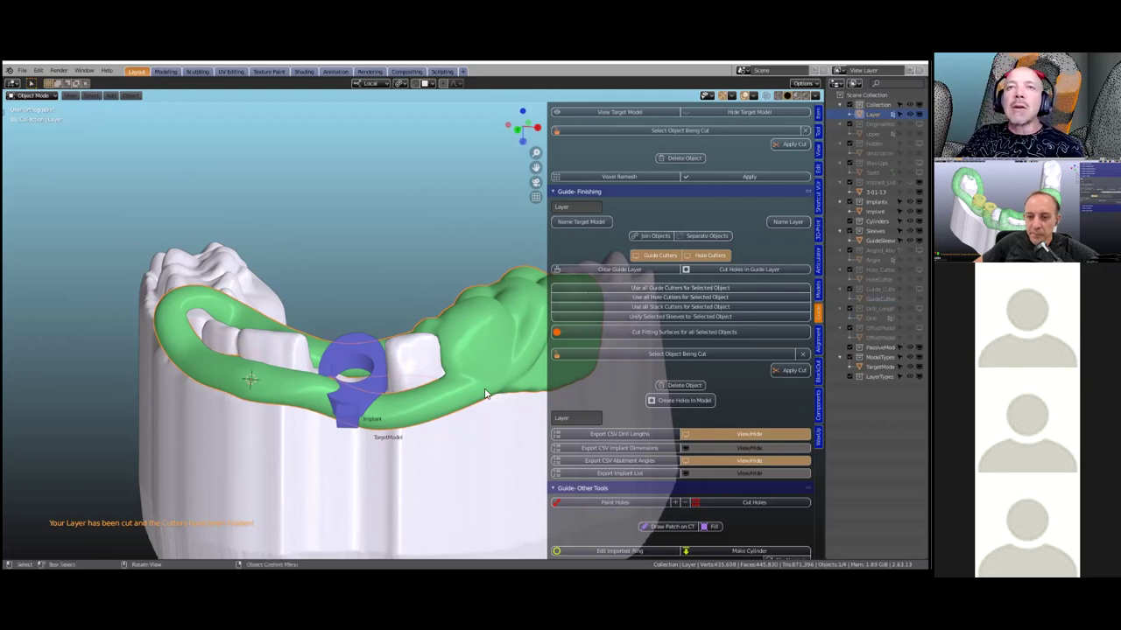
pyautogui.scroll(-1, 472, 413)
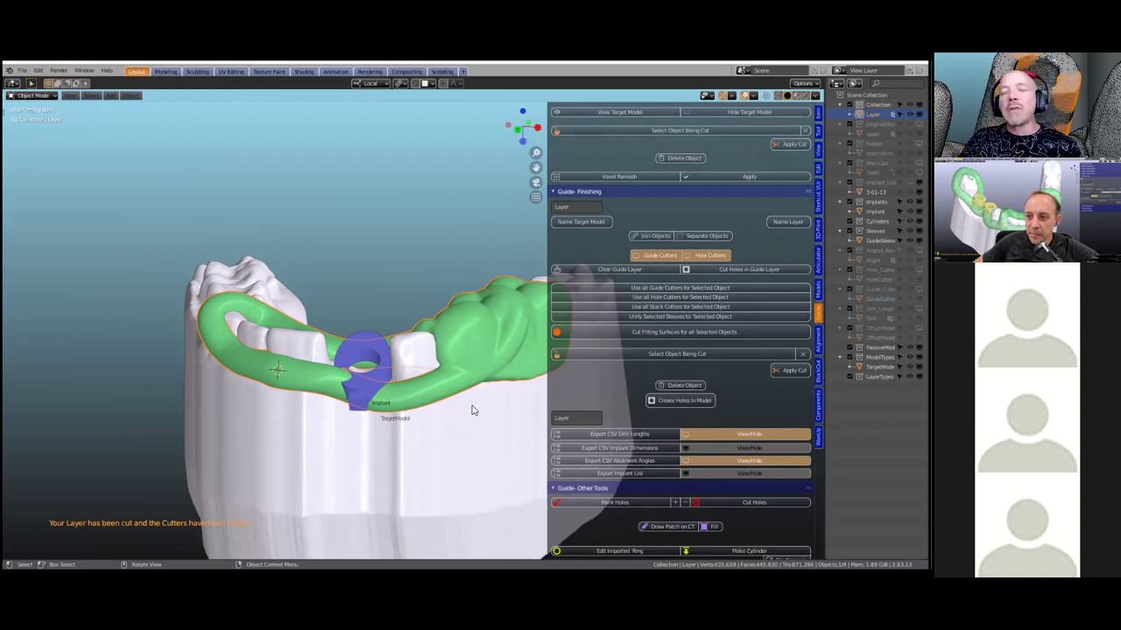
pyautogui.click(686, 290)
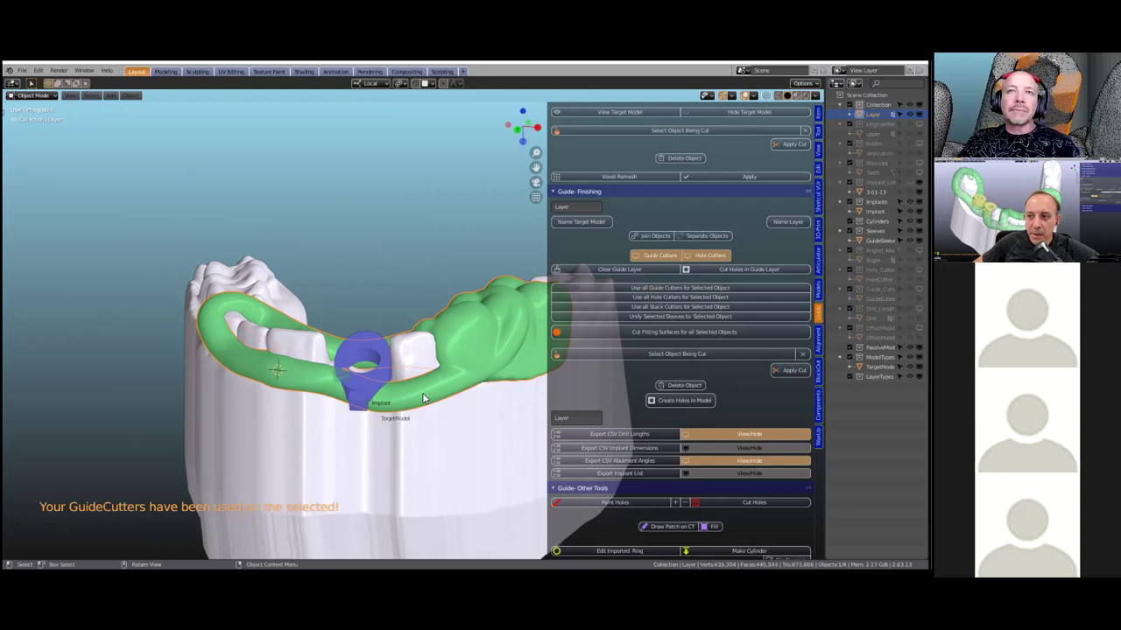
# Use all hole cutters on the selected guide layer and check the opening at the sleeve.
pyautogui.scroll(4, 366, 389)
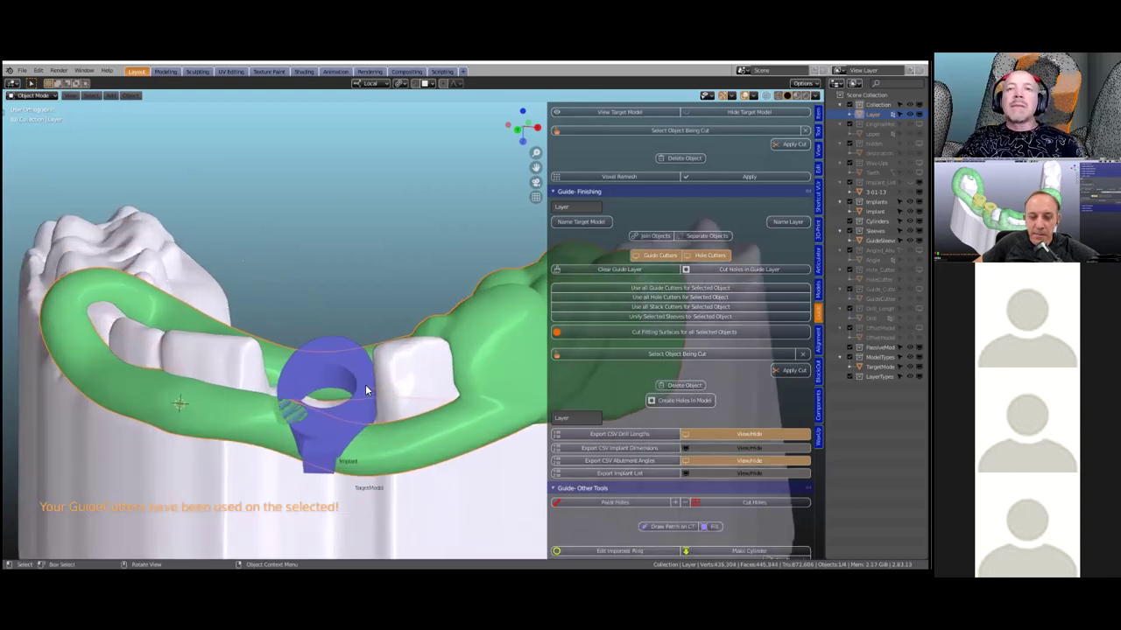
pyautogui.moveTo(364, 380); pyautogui.dragTo(427, 355, button='middle')
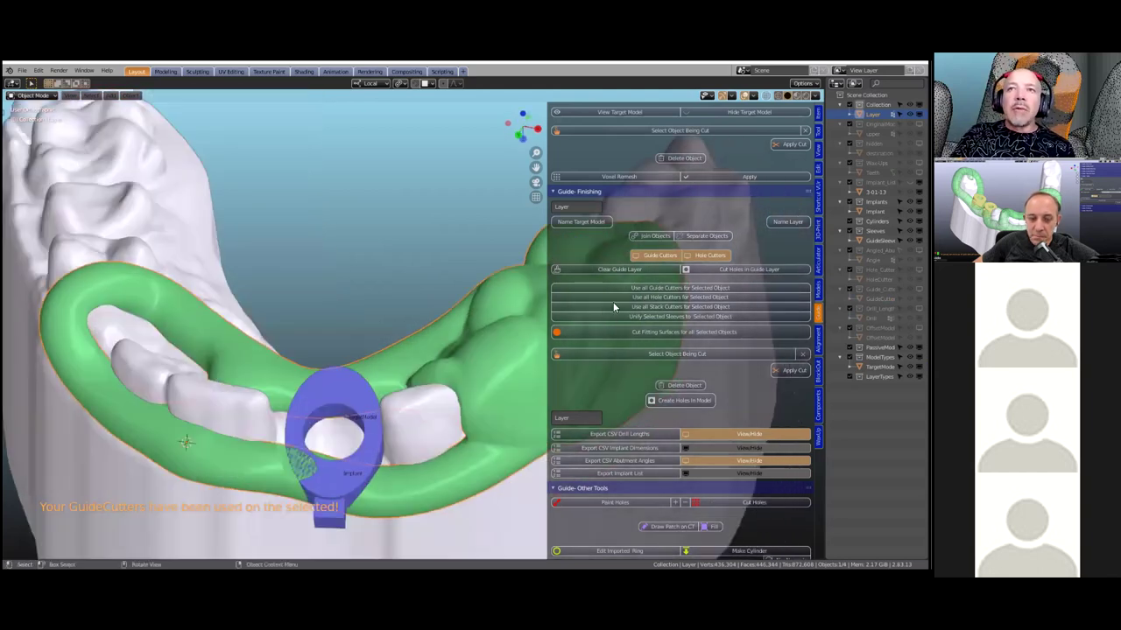
pyautogui.scroll(-1, 427, 355)
pyautogui.moveTo(677, 296); pyautogui.dragTo(498, 334, button='middle')
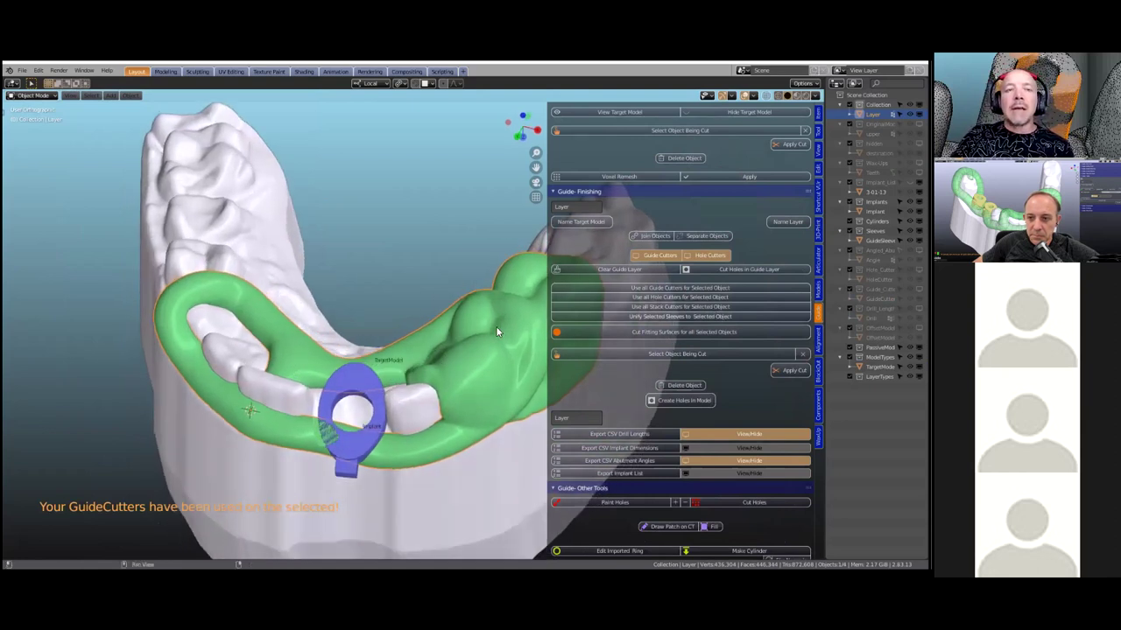
pyautogui.scroll(-2, 495, 332)
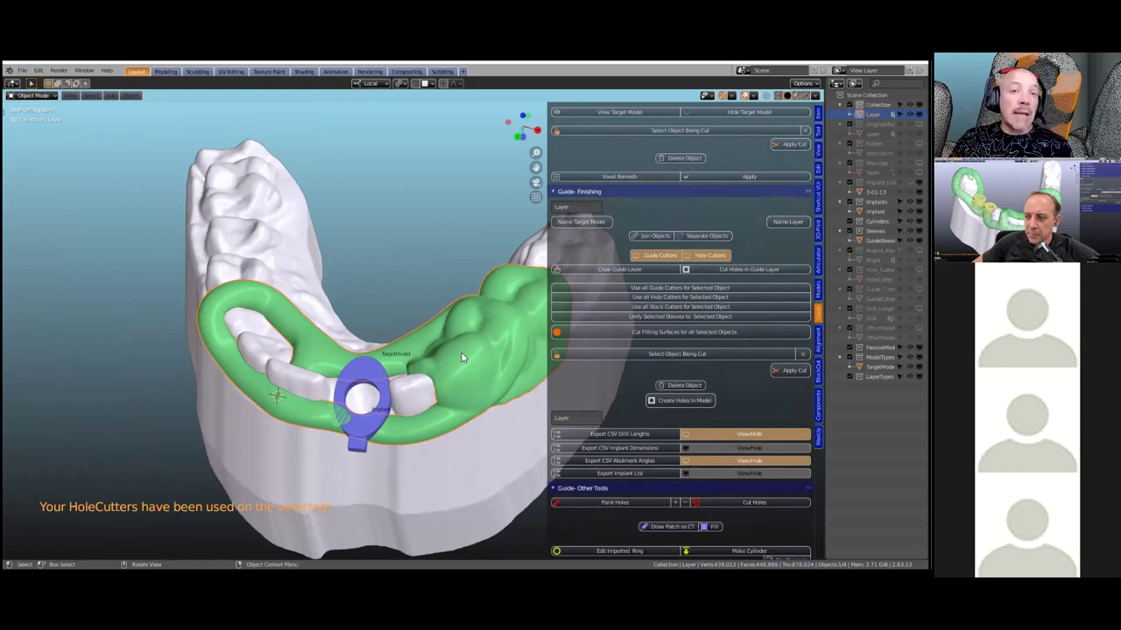
pyautogui.scroll(-3, 461, 358)
pyautogui.moveTo(454, 360); pyautogui.dragTo(400, 377, button='middle')
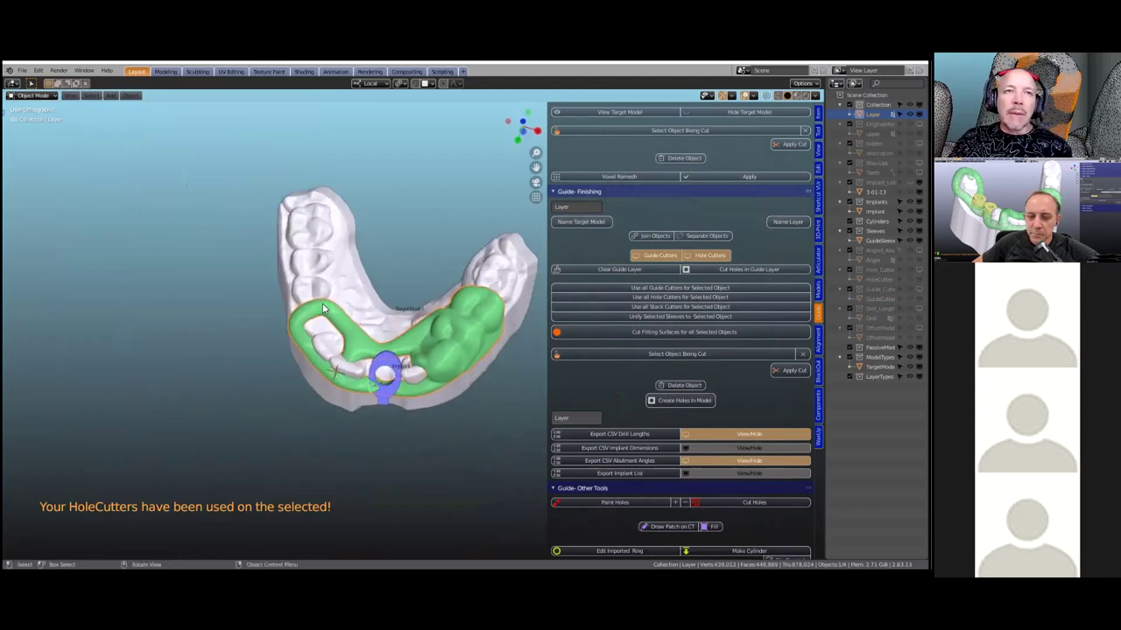
# Examine the cut guide layer and the sleeve opening on the jaw model from several angles.
pyautogui.scroll(4, 386, 381)
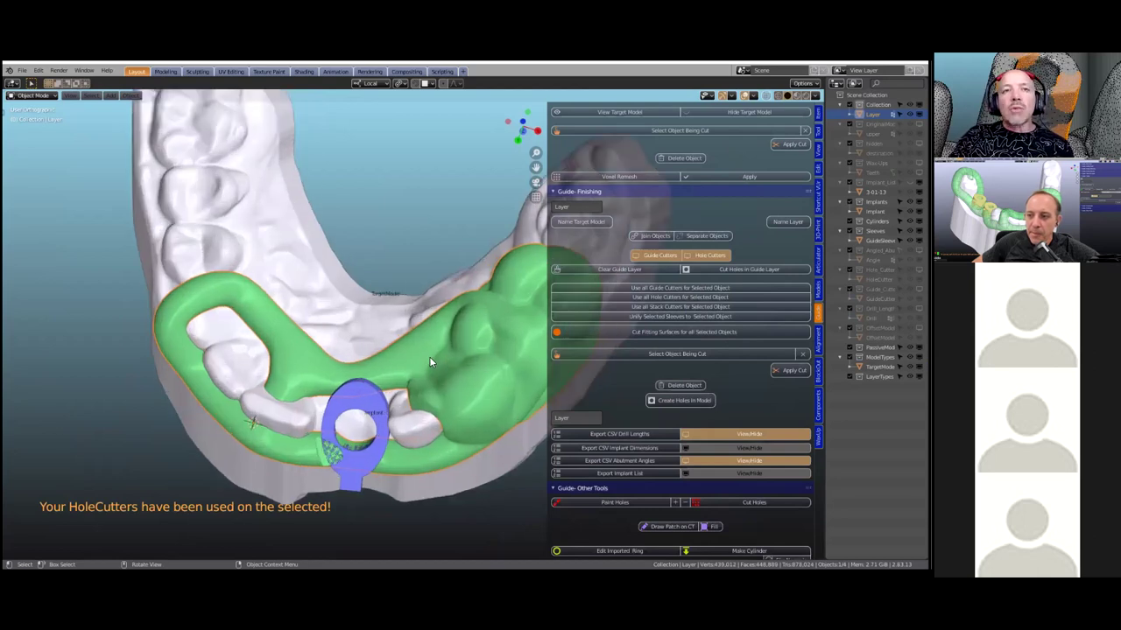
pyautogui.moveTo(422, 381); pyautogui.dragTo(407, 343, button='middle')
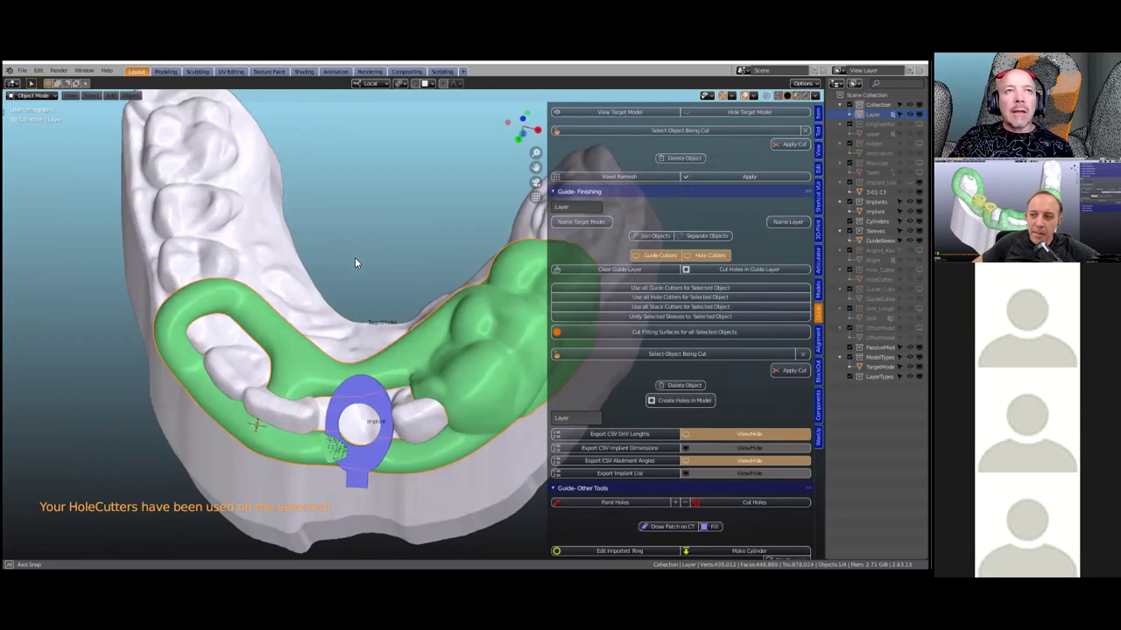
pyautogui.scroll(-5, 447, 340)
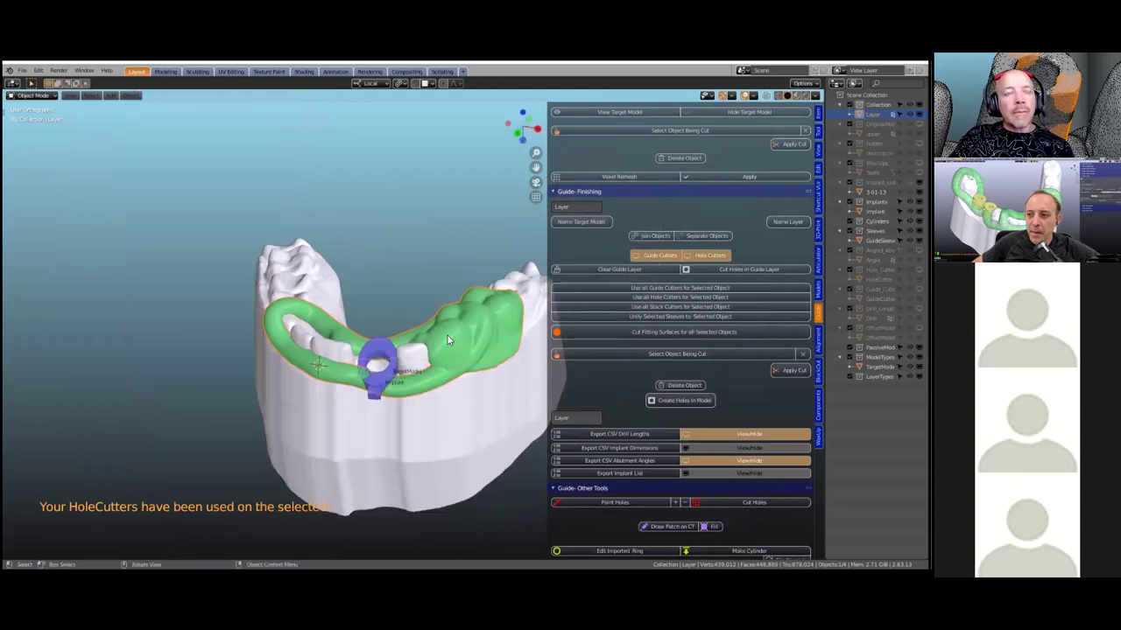
pyautogui.scroll(2, 447, 339)
pyautogui.scroll(2, 450, 346)
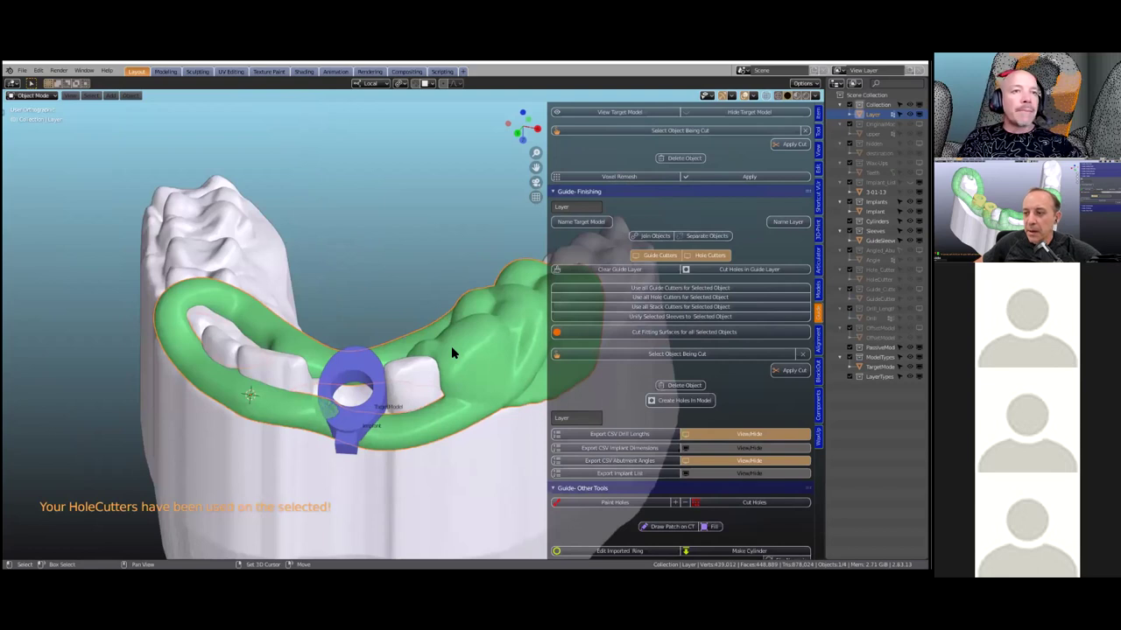
pyautogui.keyDown('shift'); pyautogui.moveTo(451, 345); pyautogui.dragTo(434, 234, button='middle'); pyautogui.keyUp('shift')
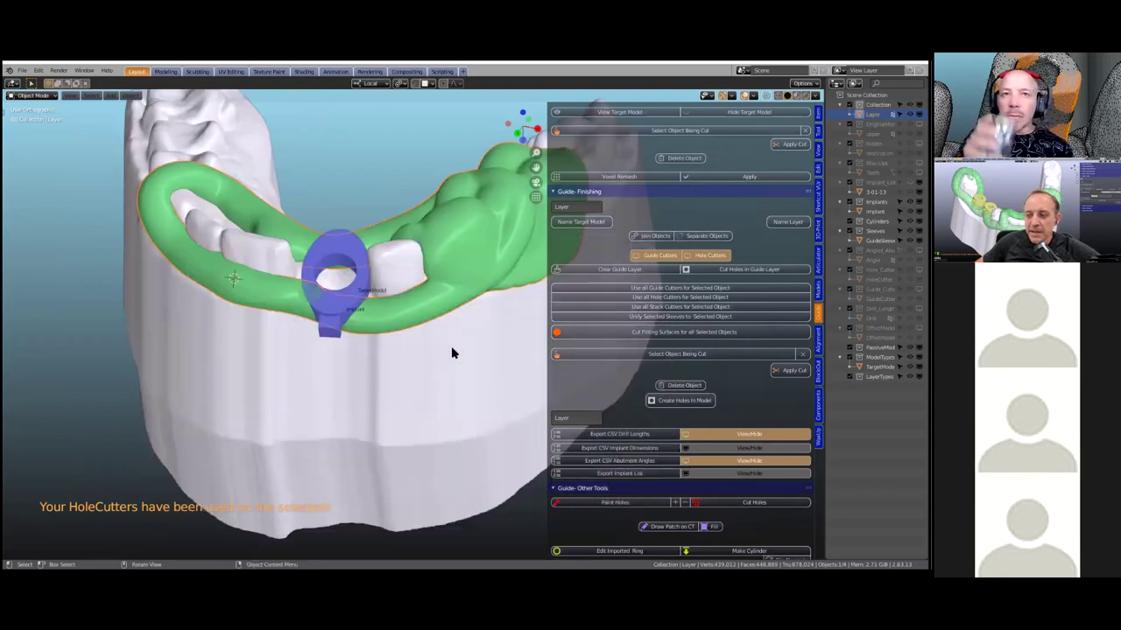
pyautogui.keyDown('shift'); pyautogui.moveTo(451, 346); pyautogui.dragTo(451, 370, button='middle'); pyautogui.keyUp('shift')
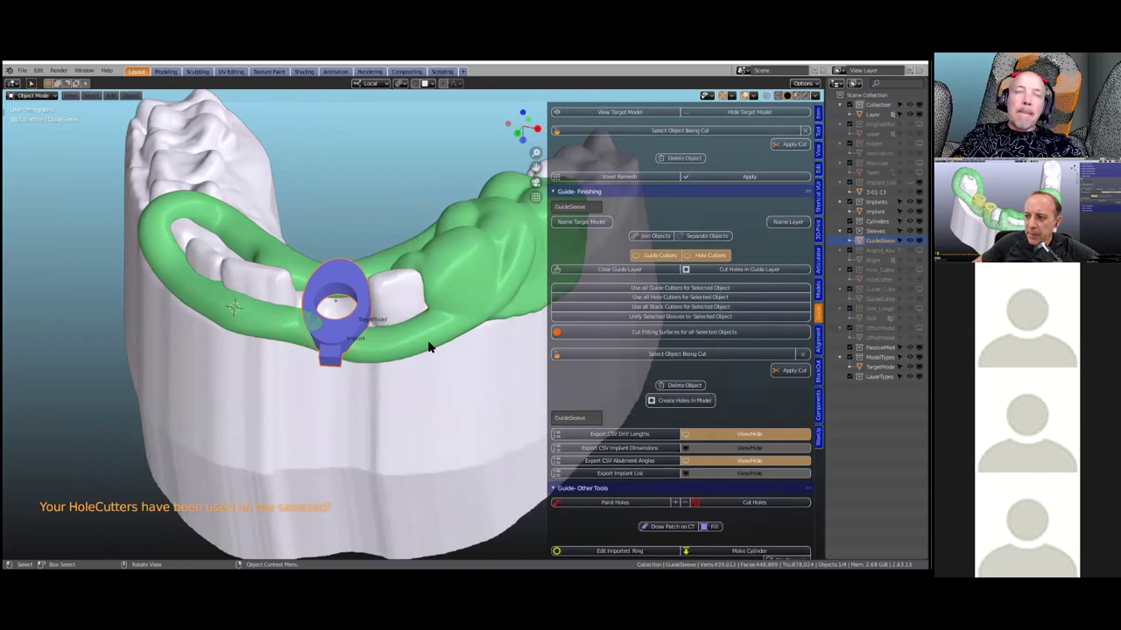
pyautogui.scroll(-4, 430, 328)
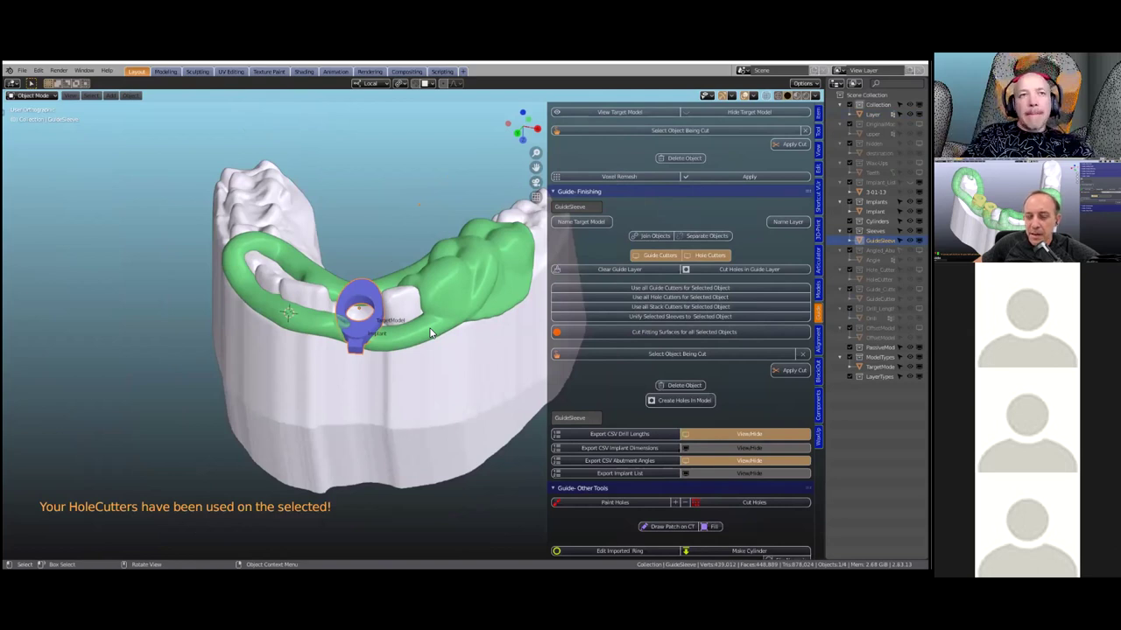
pyautogui.scroll(-1, 429, 328)
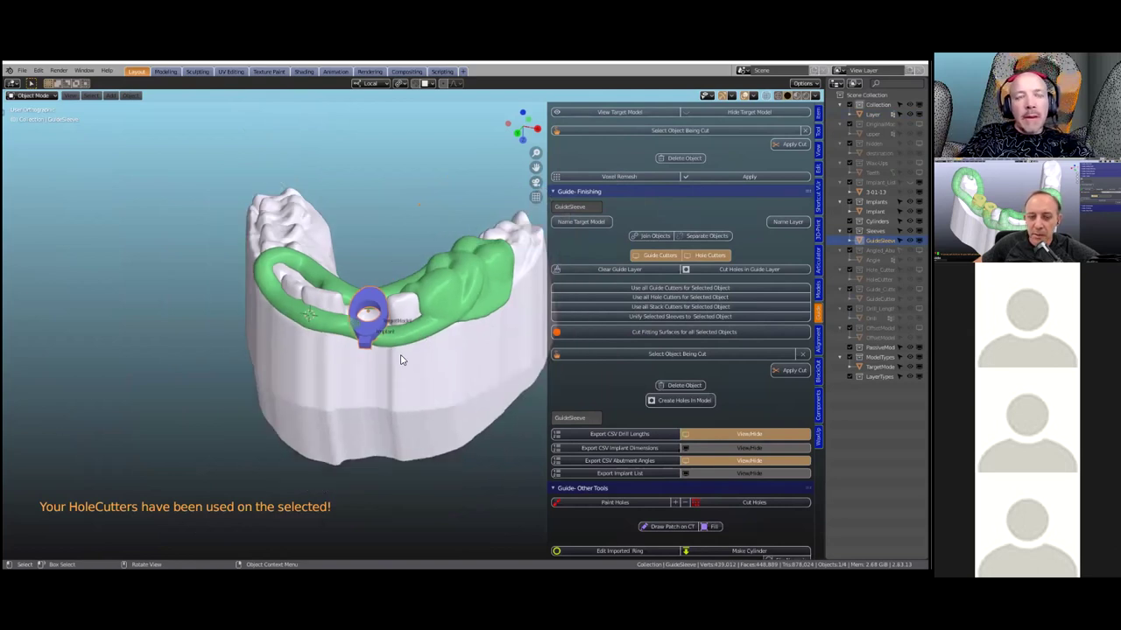
pyautogui.scroll(2, 425, 322)
pyautogui.moveTo(425, 326); pyautogui.dragTo(401, 367, button='middle')
# Add a fixation pin at a point on the model's front surface and snap it in place below the guide sleeve.
pyautogui.click(401, 363)
pyautogui.scroll(2, 674, 332)
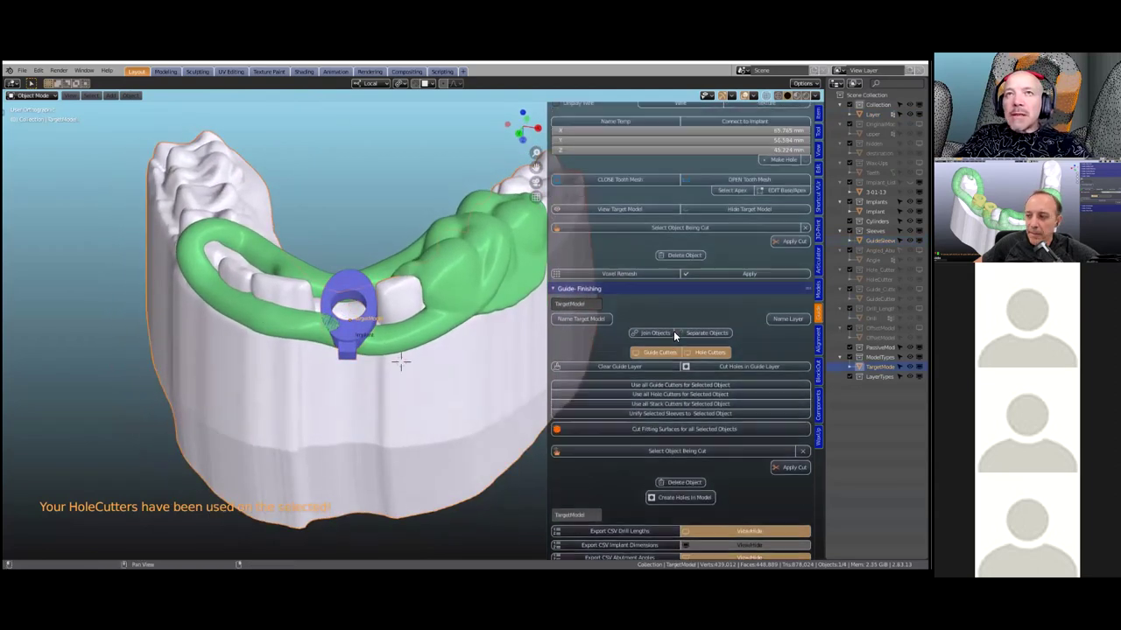
pyautogui.scroll(5, 674, 331)
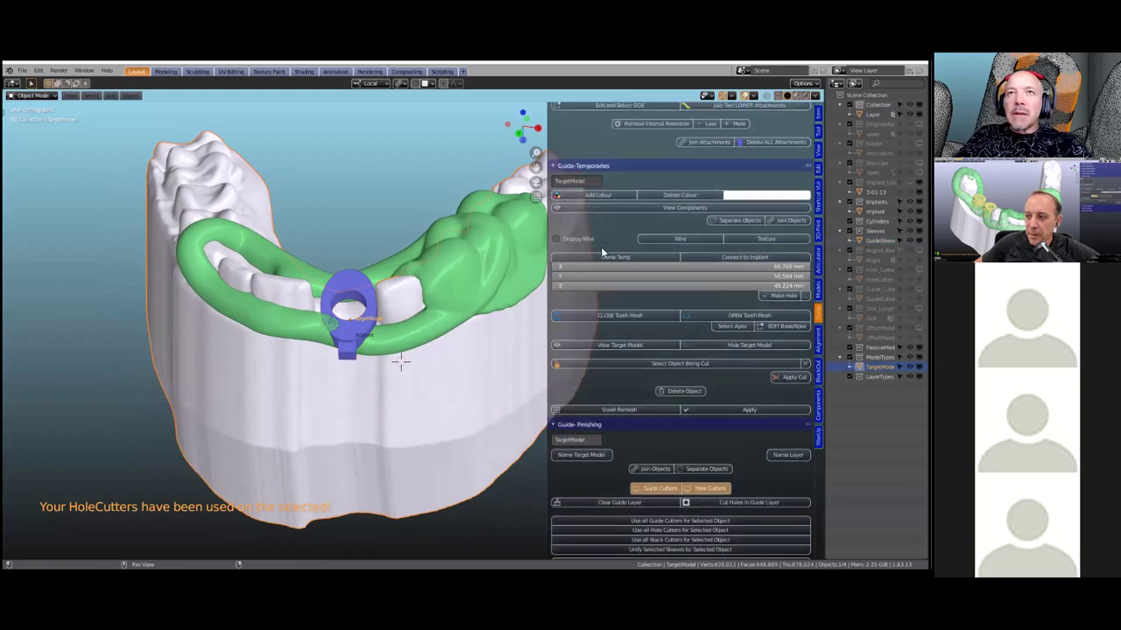
pyautogui.scroll(6, 601, 247)
pyautogui.scroll(4, 590, 282)
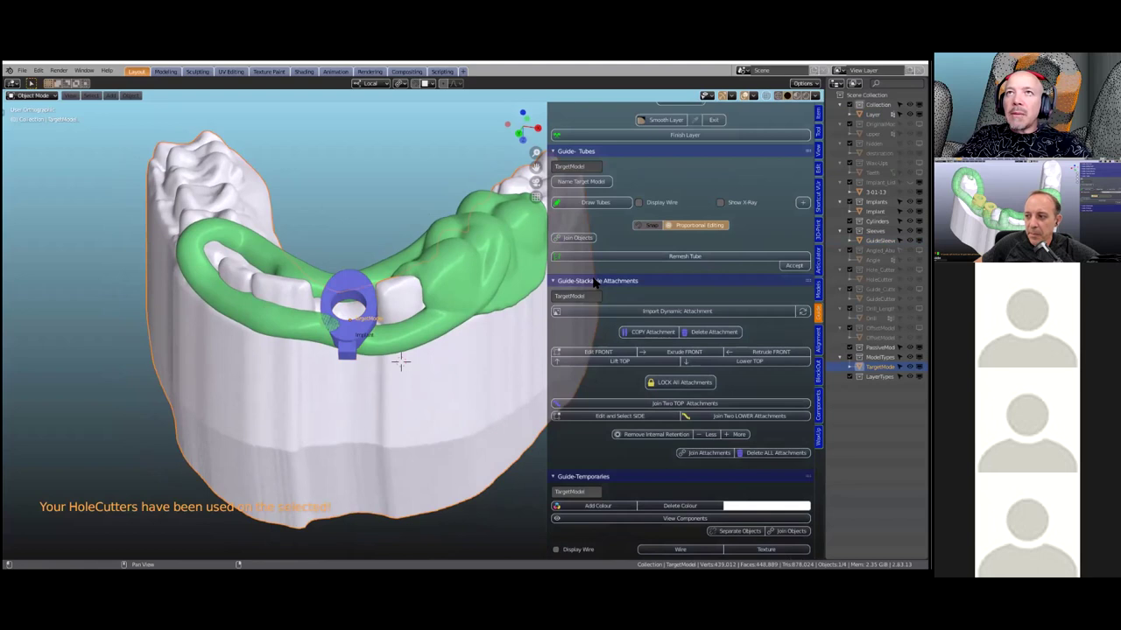
pyautogui.scroll(8, 593, 282)
pyautogui.scroll(4, 615, 196)
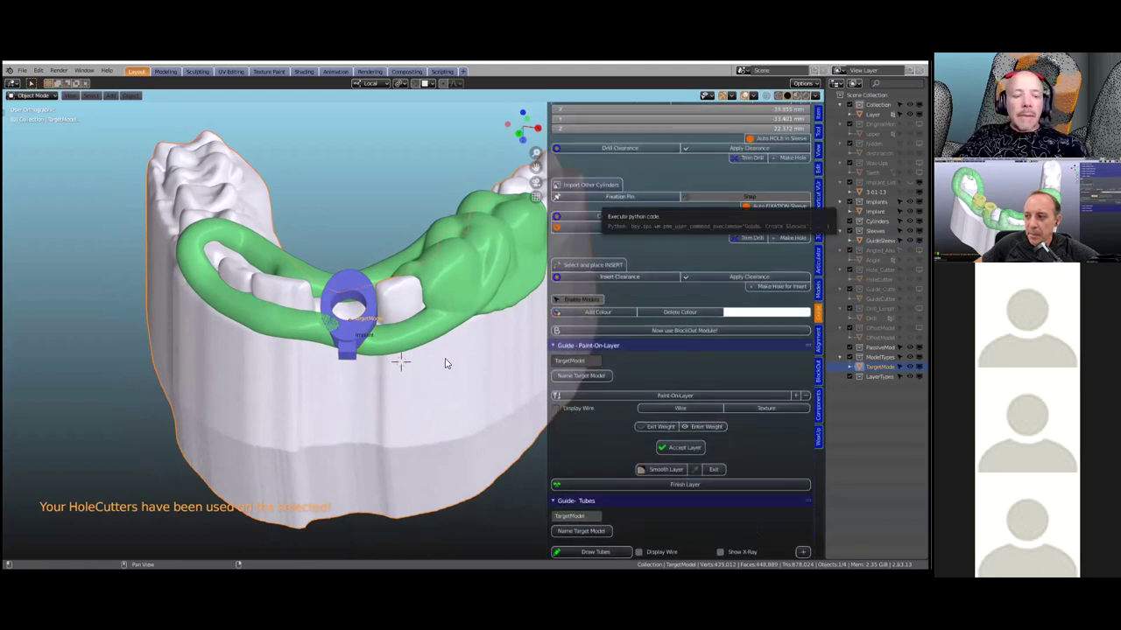
pyautogui.moveTo(410, 371); pyautogui.dragTo(405, 377)
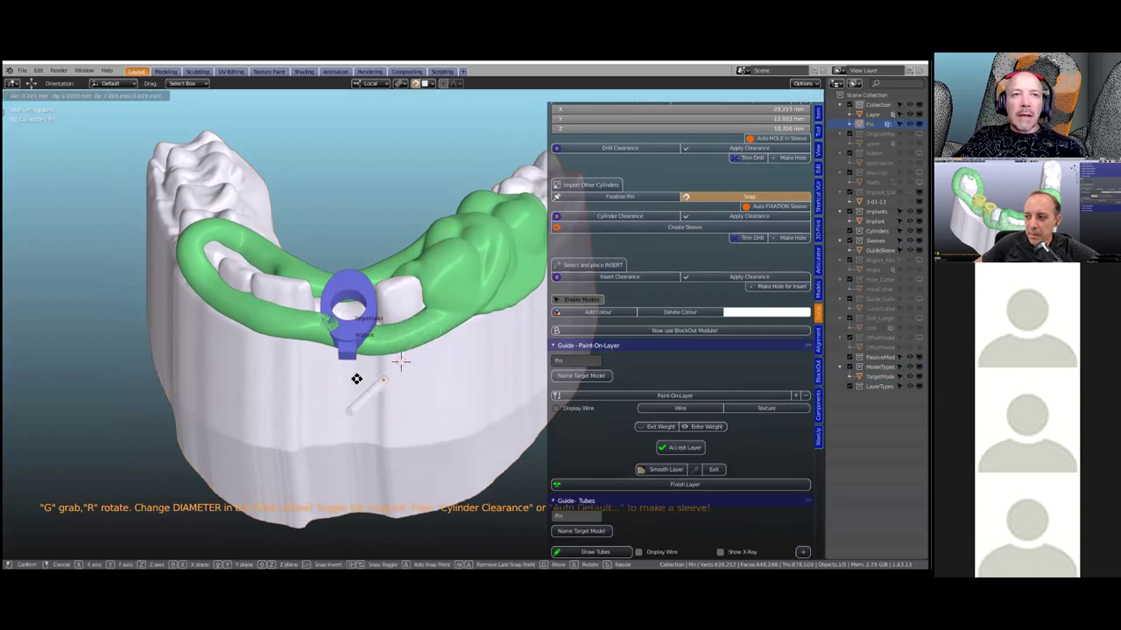
pyautogui.click(400, 364)
# Check the pin's angle, generate the automatic fixation sleeve on it and inspect the result from several sides.
pyautogui.scroll(-2, 429, 359)
pyautogui.moveTo(429, 359); pyautogui.dragTo(427, 364, button='middle')
pyautogui.scroll(2, 427, 364)
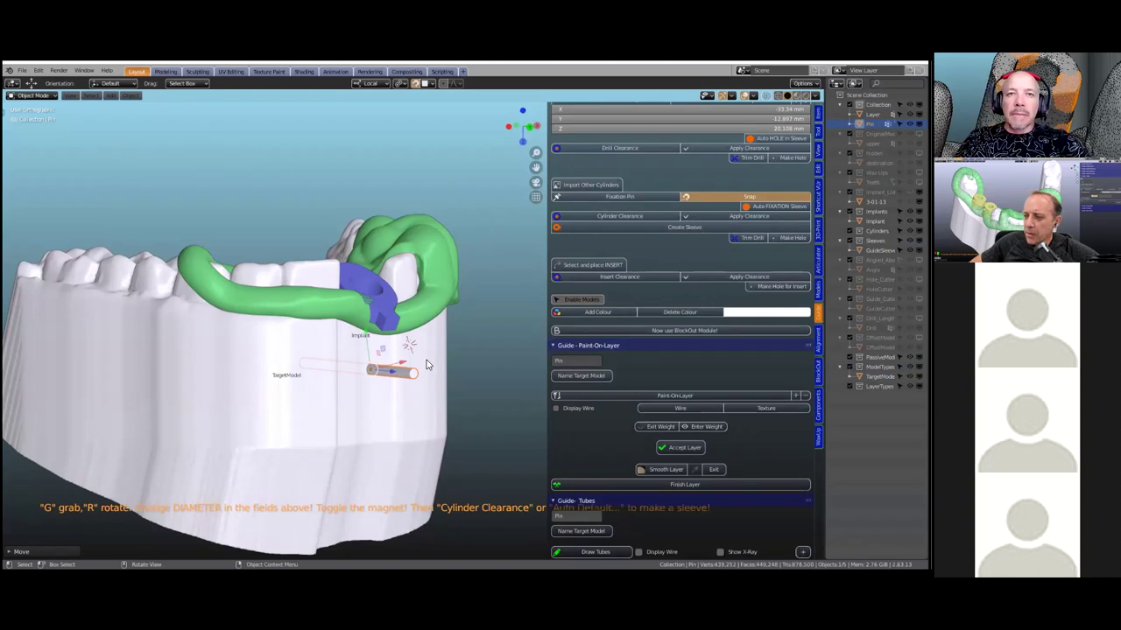
pyautogui.moveTo(429, 365); pyautogui.dragTo(379, 417, button='middle')
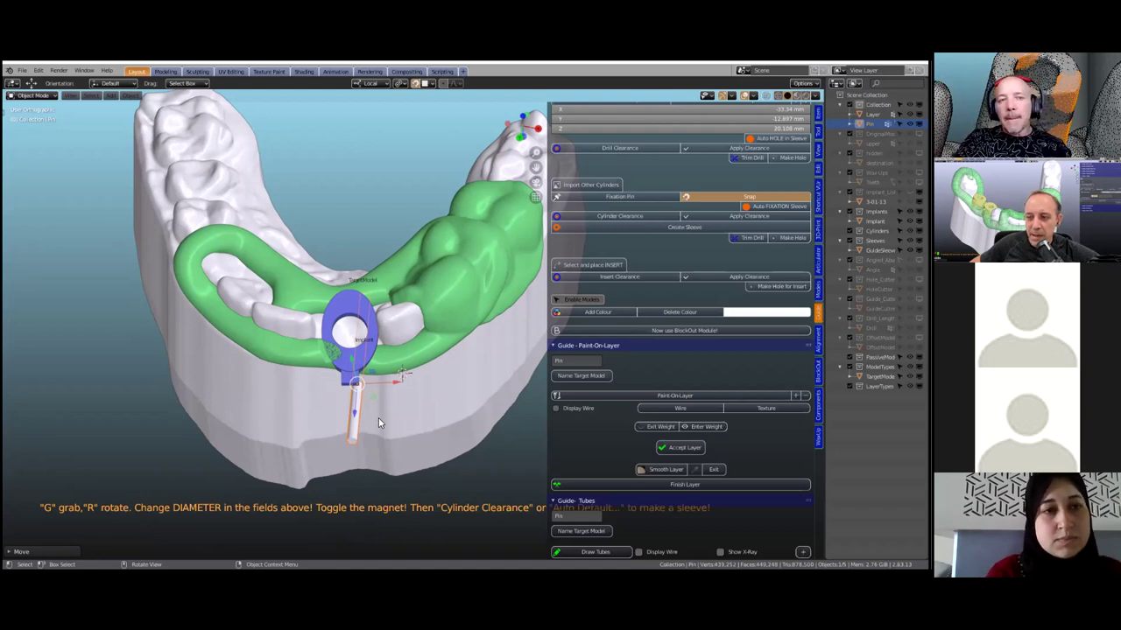
pyautogui.moveTo(379, 416); pyautogui.dragTo(433, 380, button='middle')
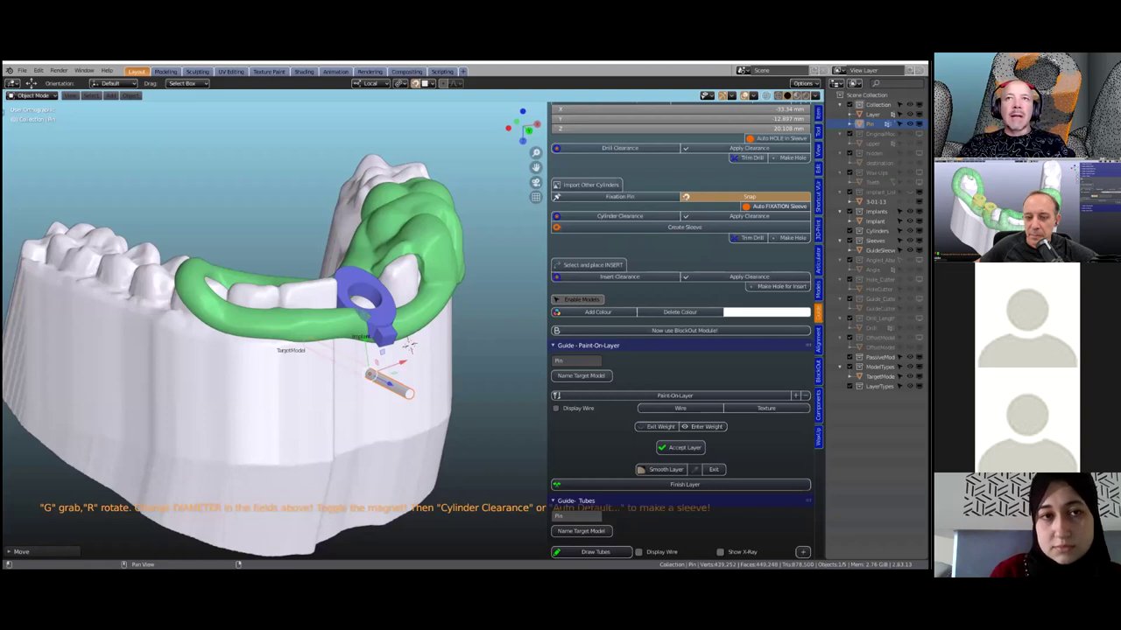
pyautogui.click(684, 227)
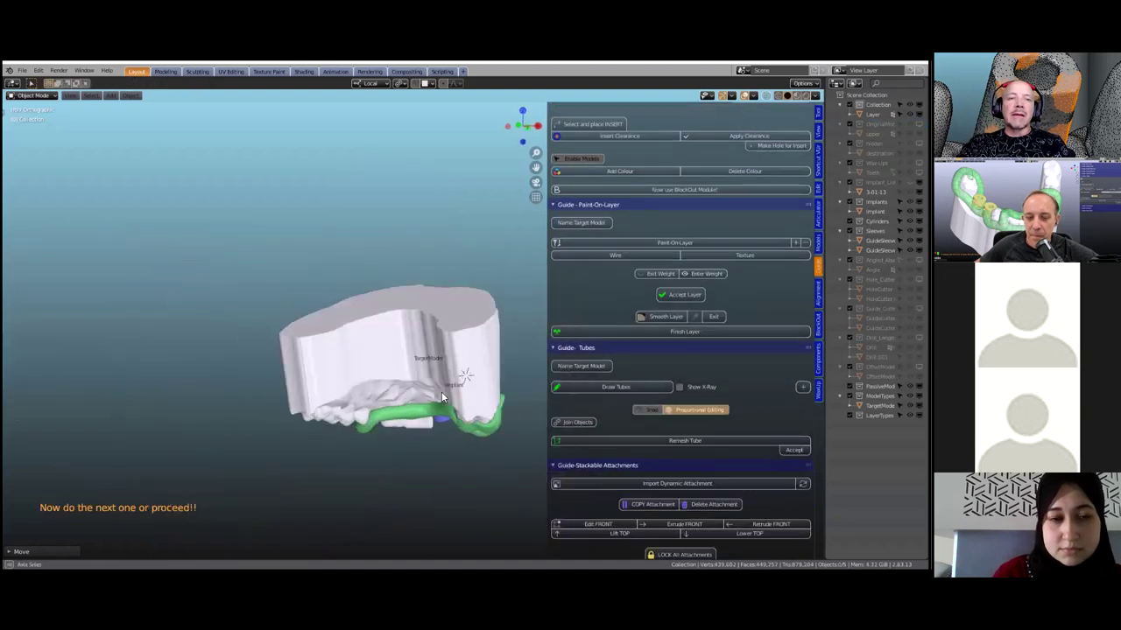
pyautogui.moveTo(441, 397); pyautogui.dragTo(243, 380, button='middle')
pyautogui.scroll(3, 452, 400)
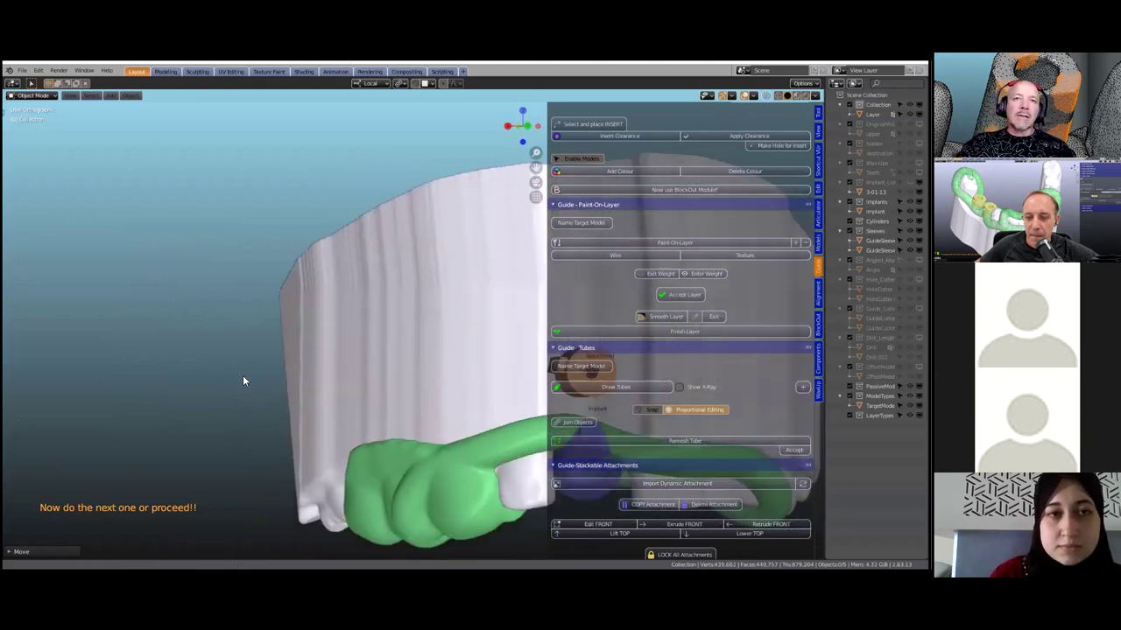
pyautogui.press('Home')
pyautogui.scroll(4, 258, 330)
pyautogui.moveTo(334, 386); pyautogui.dragTo(420, 381, button='middle')
pyautogui.scroll(-2, 421, 381)
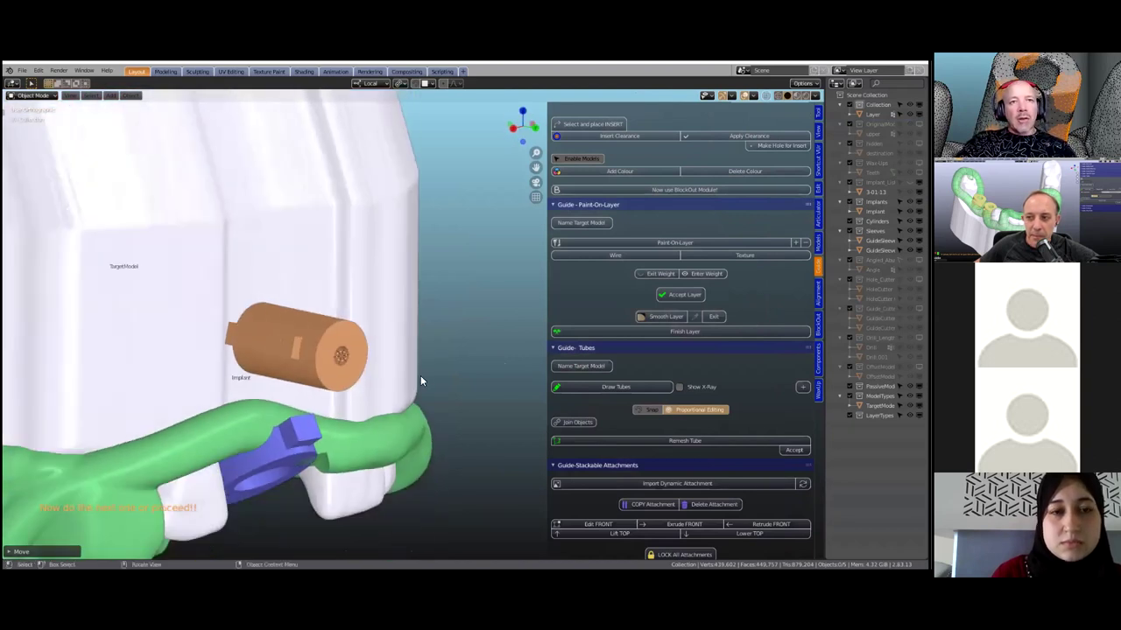
pyautogui.scroll(-1, 421, 380)
# Undo the automatic fixation sleeve and the pin's placement on the model.
pyautogui.hotkey('ctrl', 'z')
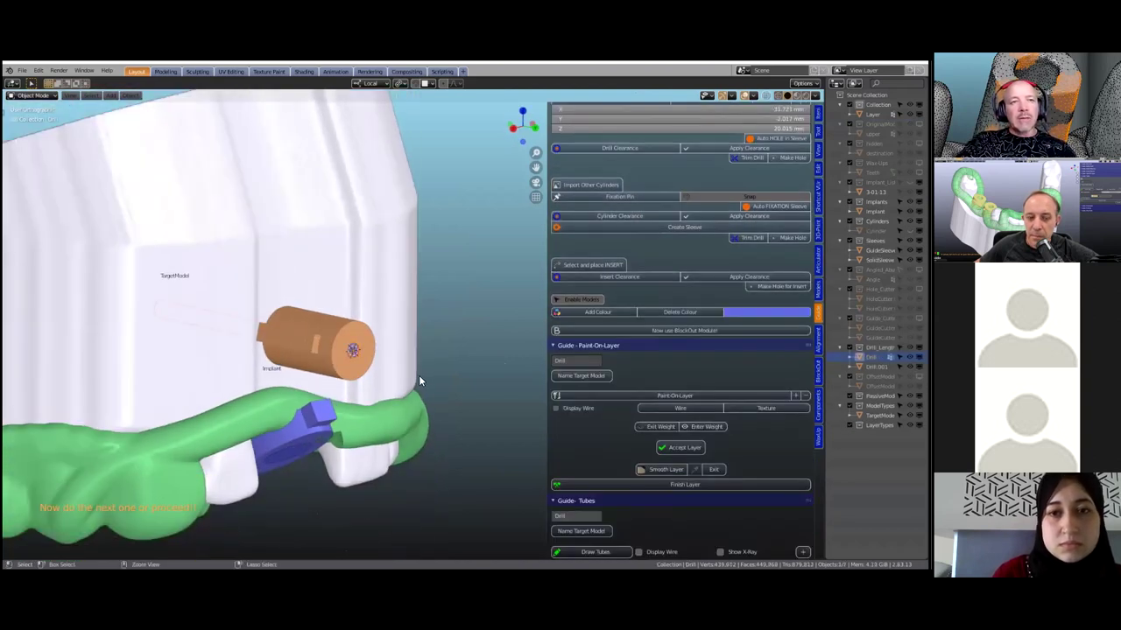
pyautogui.hotkey('ctrl', 'z')
pyautogui.hotkey('ctrl', 'z')
pyautogui.hotkey('ctrl', 'z')
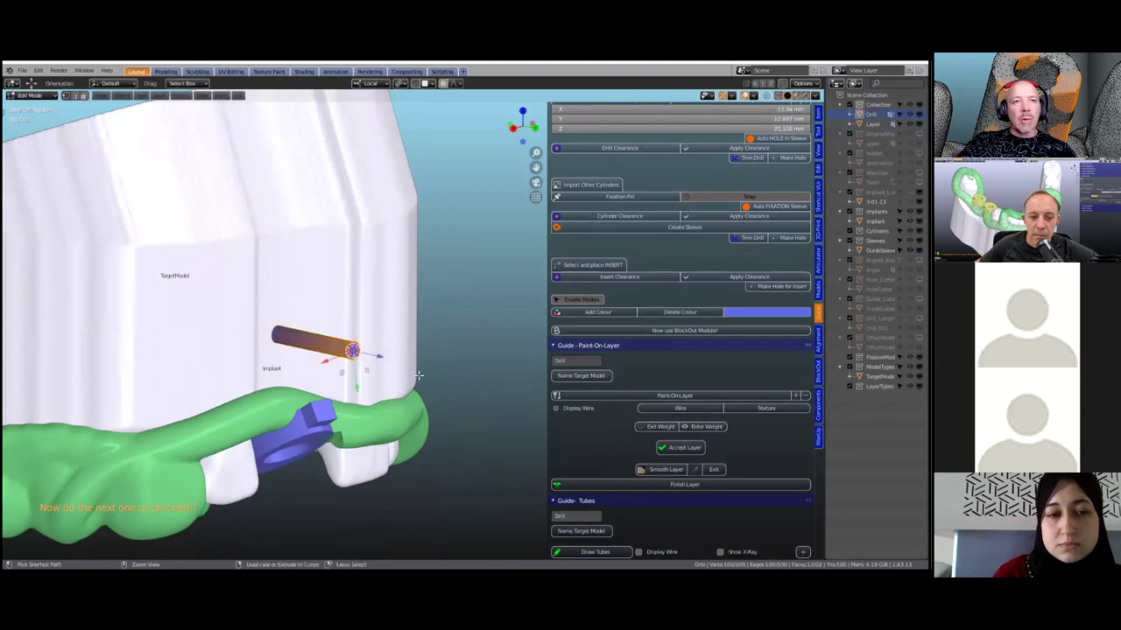
pyautogui.hotkey('ctrl', 'z')
pyautogui.hotkey('ctrl', 'z')
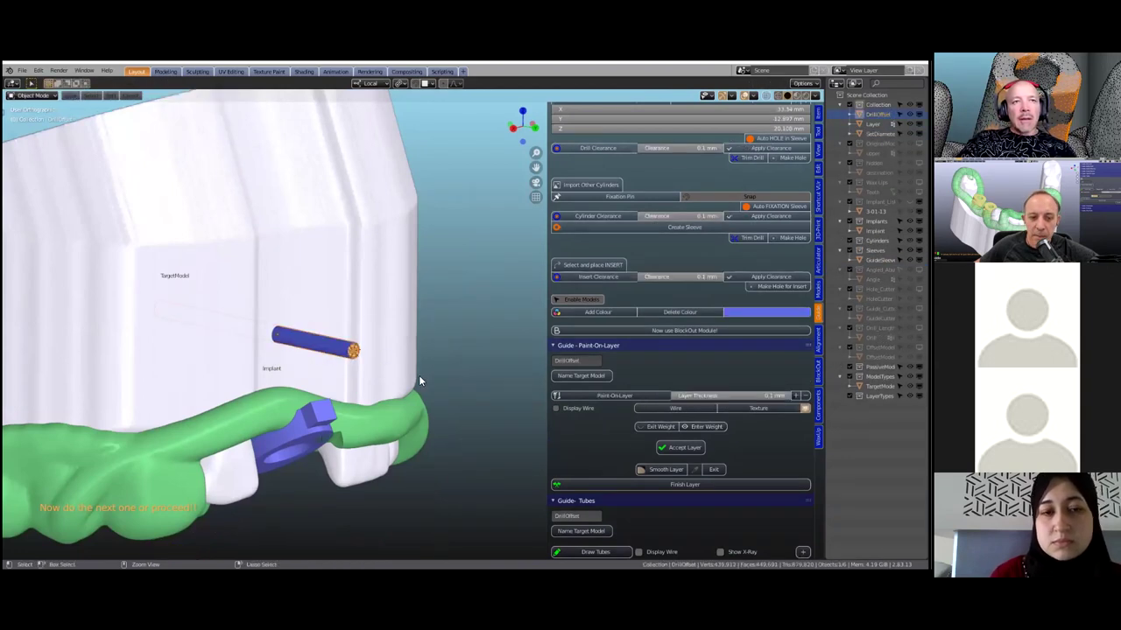
pyautogui.hotkey('ctrl', 'z')
pyautogui.hotkey('ctrl', 'z')
pyautogui.hotkey('ctrl', 'z')
# Move the fixation pin and snap it onto the model's front surface below the guide sleeve.
pyautogui.moveTo(419, 382); pyautogui.dragTo(283, 412, button='middle')
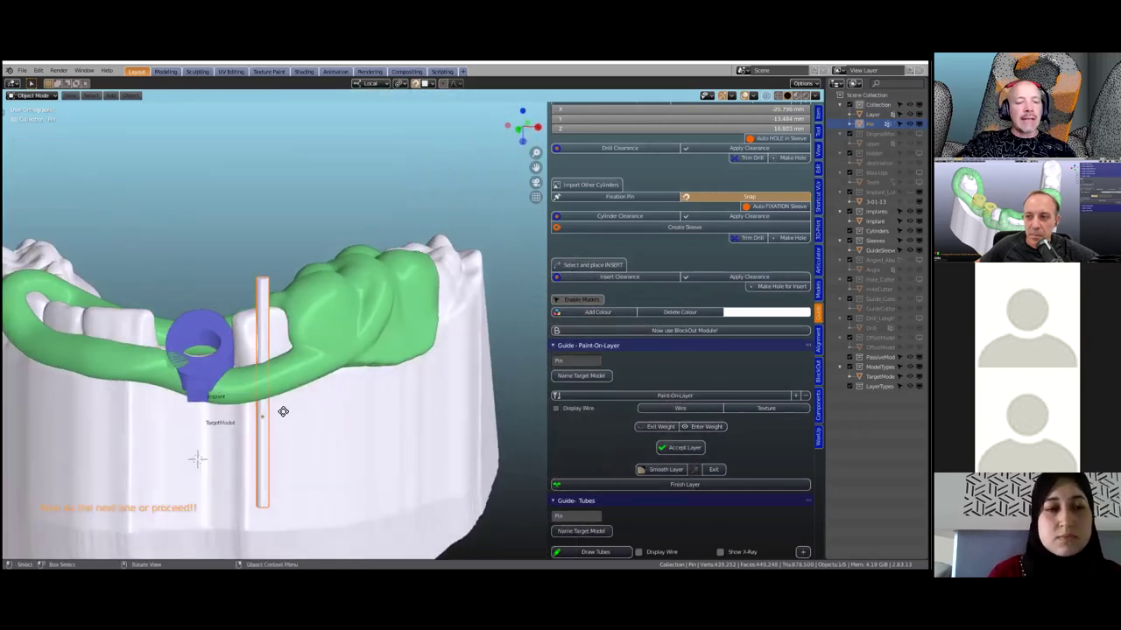
pyautogui.press('g')
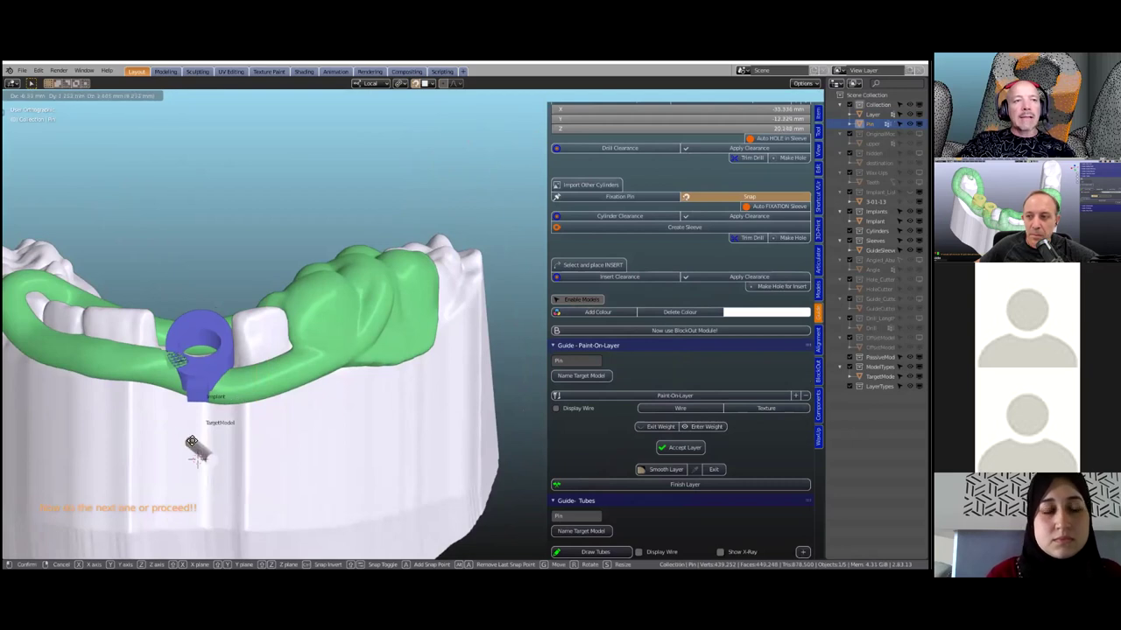
pyautogui.click(194, 443)
# Create a cylinder clearance of 0.1 mm around the fixation pin and apply it.
pyautogui.moveTo(230, 441); pyautogui.dragTo(613, 320, button='middle')
pyautogui.scroll(3, 726, 315)
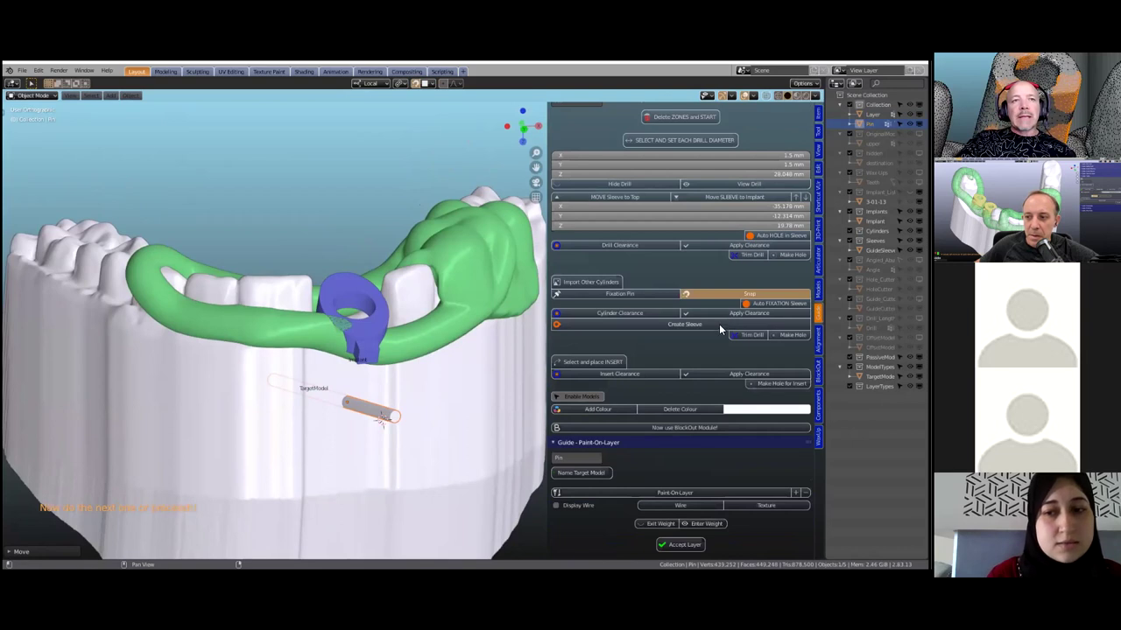
pyautogui.scroll(-1, 712, 325)
pyautogui.scroll(1, 631, 280)
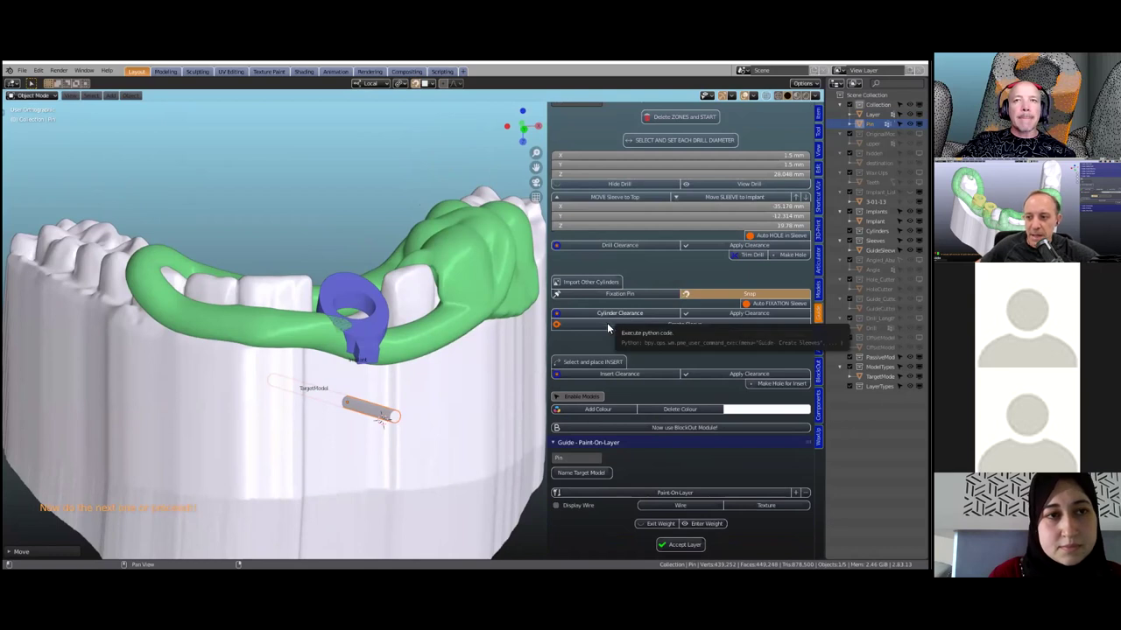
pyautogui.moveTo(452, 390)
pyautogui.mouseDown(button='middle')
pyautogui.moveTo(440, 388)
pyautogui.moveTo(453, 370)
pyautogui.moveTo(467, 377)
pyautogui.mouseUp(button='middle')
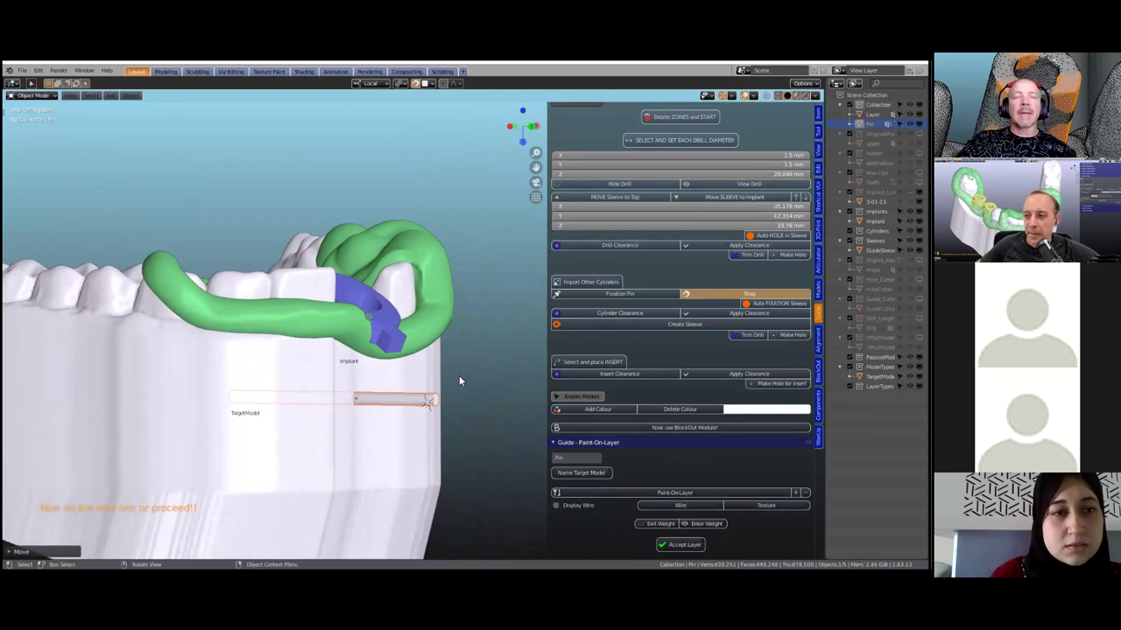
pyautogui.click(601, 317)
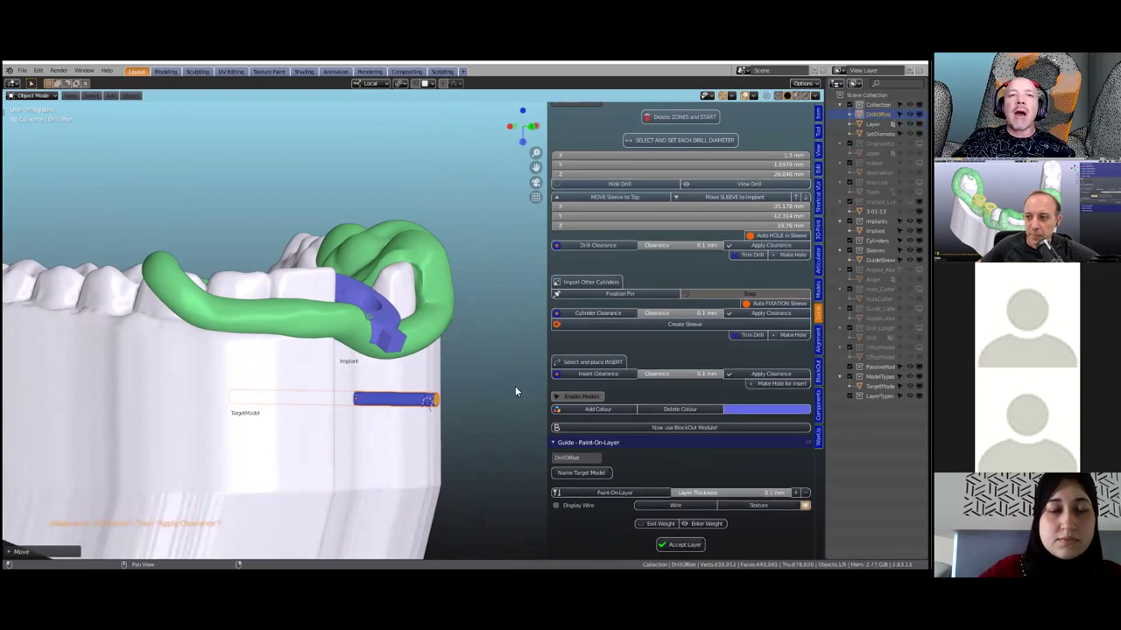
pyautogui.moveTo(484, 406); pyautogui.dragTo(494, 398, button='middle')
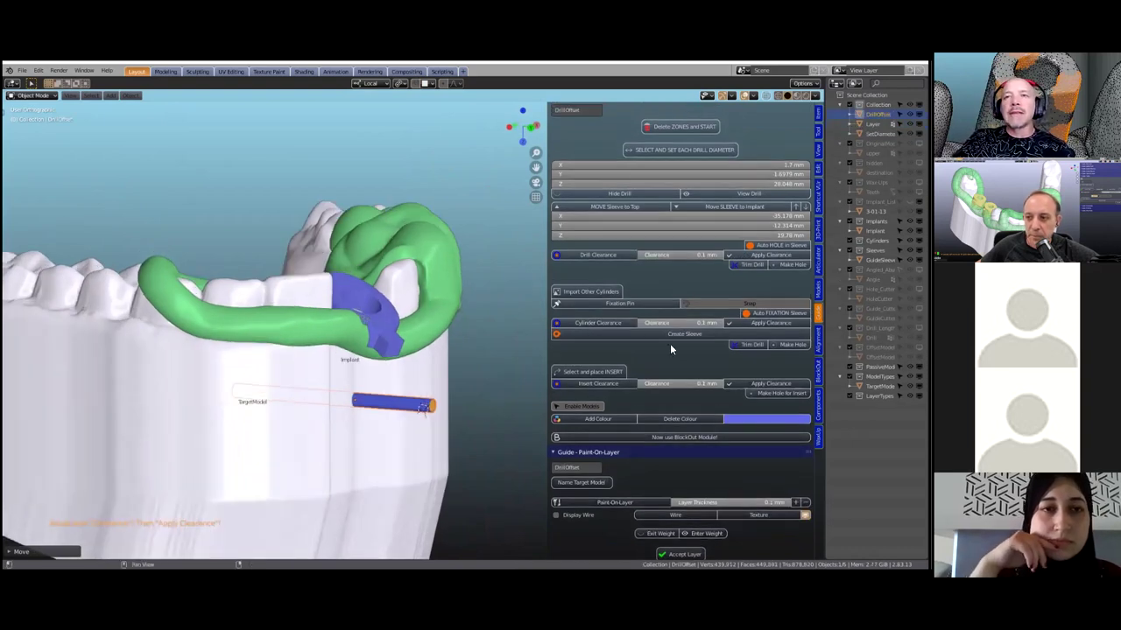
pyautogui.moveTo(415, 437); pyautogui.dragTo(404, 450, button='middle')
pyautogui.scroll(2, 405, 450)
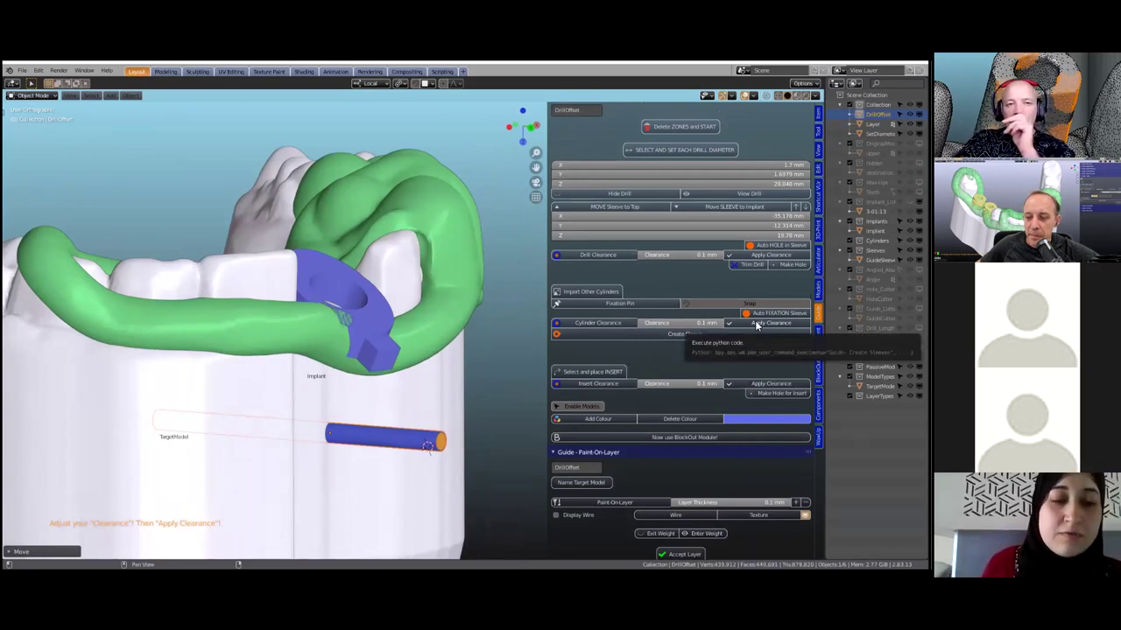
pyautogui.click(756, 323)
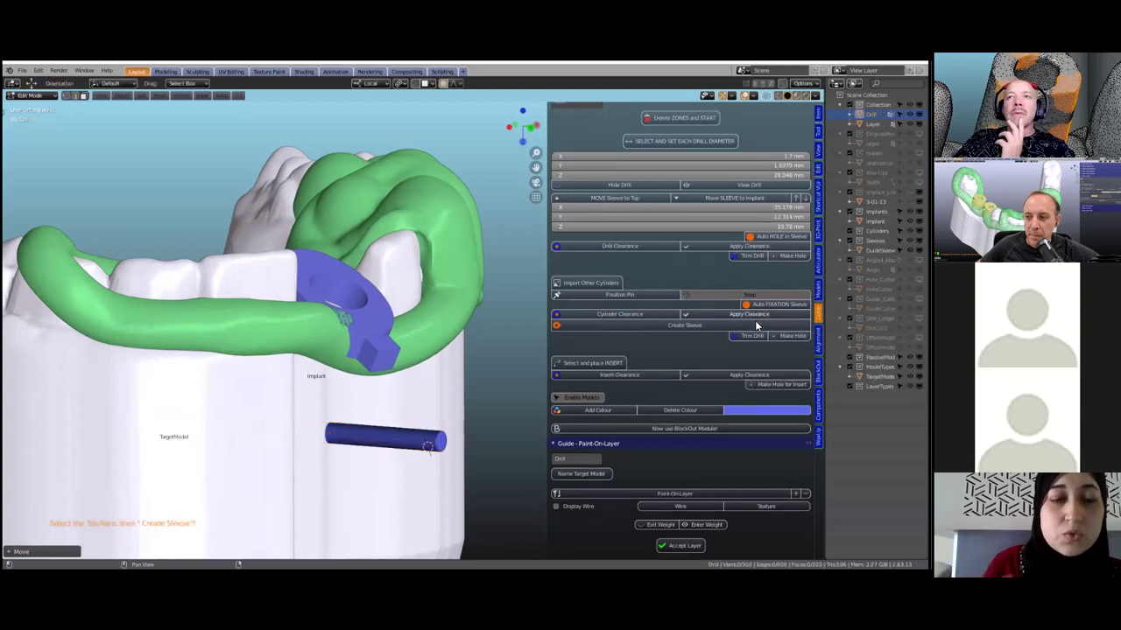
# Select the outer end face of the fixation drill and create a sleeve on it.
pyautogui.click(436, 442)
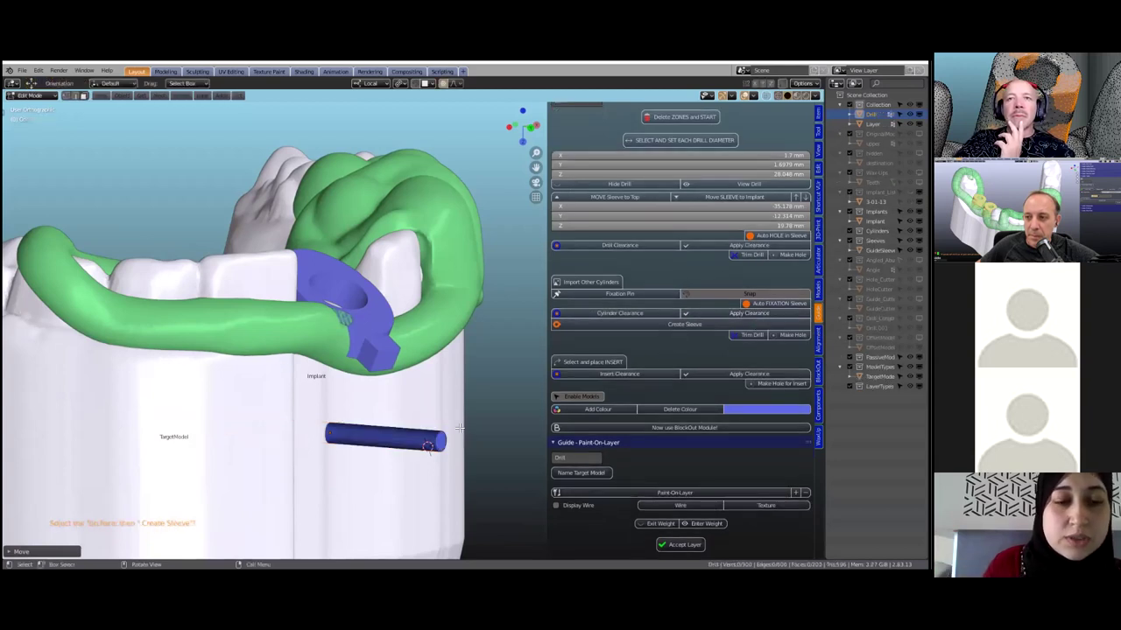
pyautogui.click(645, 324)
pyautogui.moveTo(421, 425); pyautogui.dragTo(401, 382, button='middle')
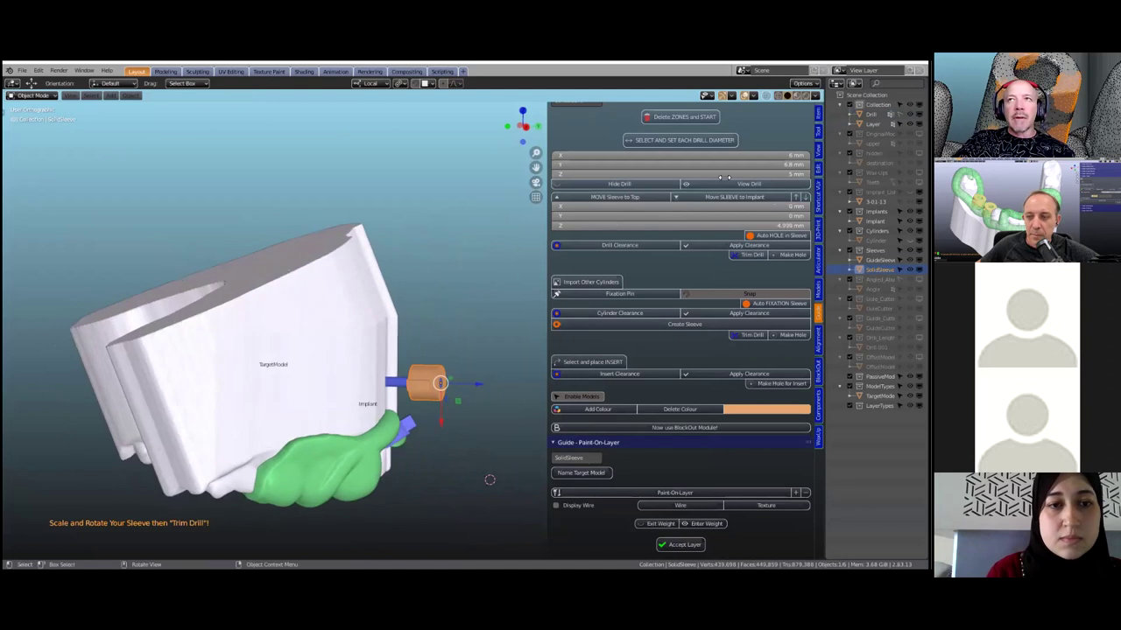
# Lengthen the fixation sleeve along its local Z axis and set its Z dimension to 12 mm.
pyautogui.scroll(4, 401, 350)
pyautogui.moveTo(411, 421); pyautogui.dragTo(432, 337, button='middle')
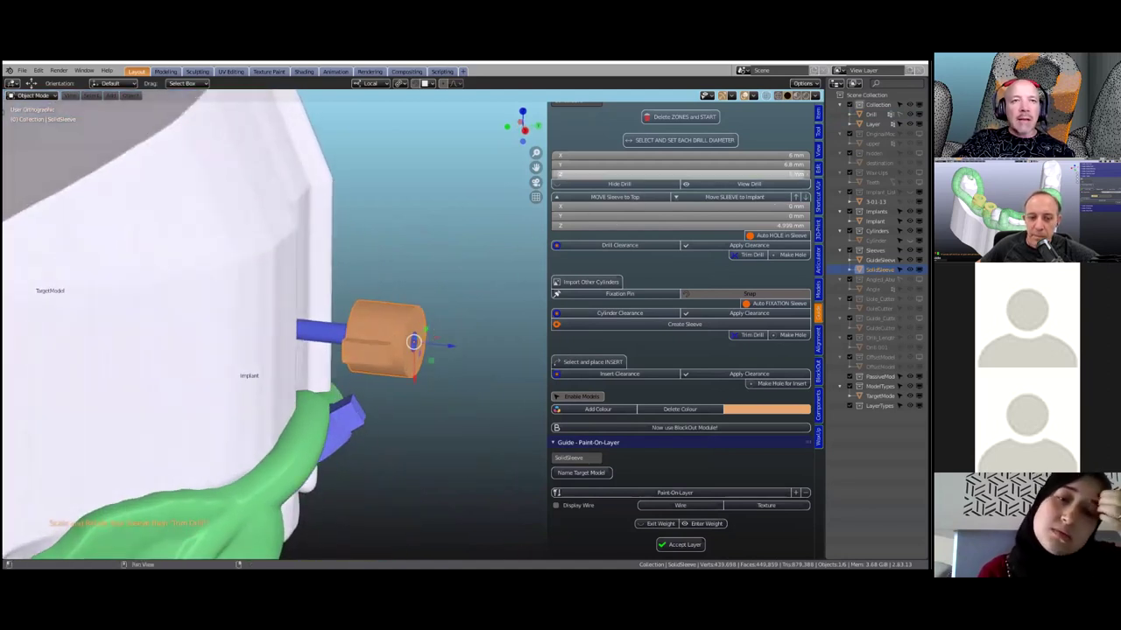
pyautogui.press('s')
pyautogui.press('z')
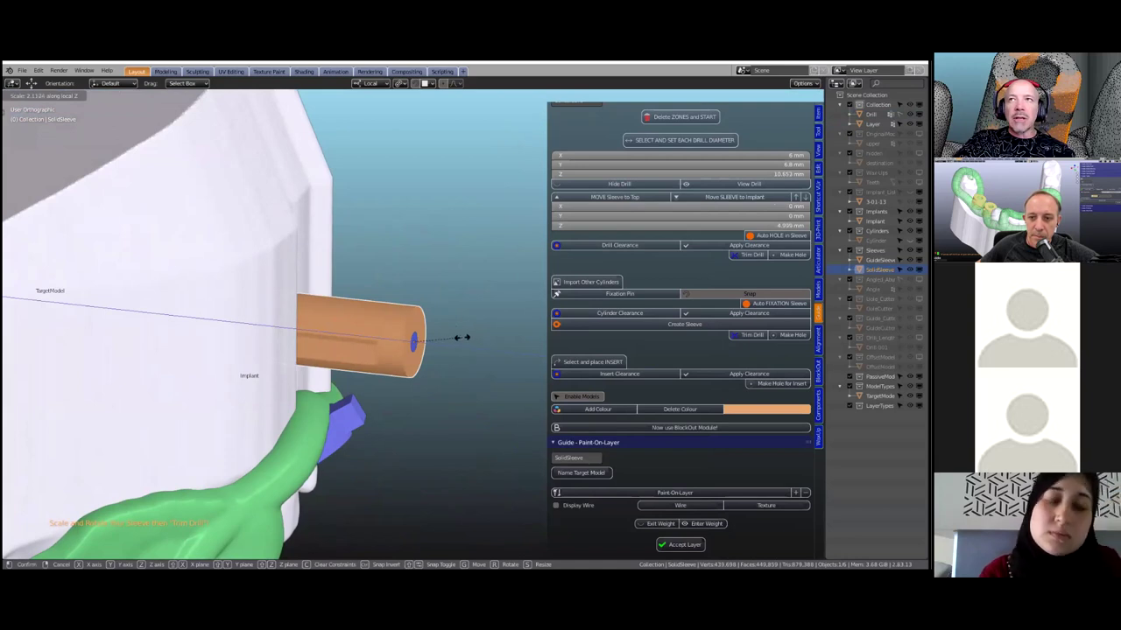
pyautogui.click(464, 337)
pyautogui.moveTo(435, 296); pyautogui.dragTo(389, 517, button='middle')
pyautogui.moveTo(745, 185); pyautogui.dragTo(726, 201, button='middle')
pyautogui.scroll(1, 412, 324)
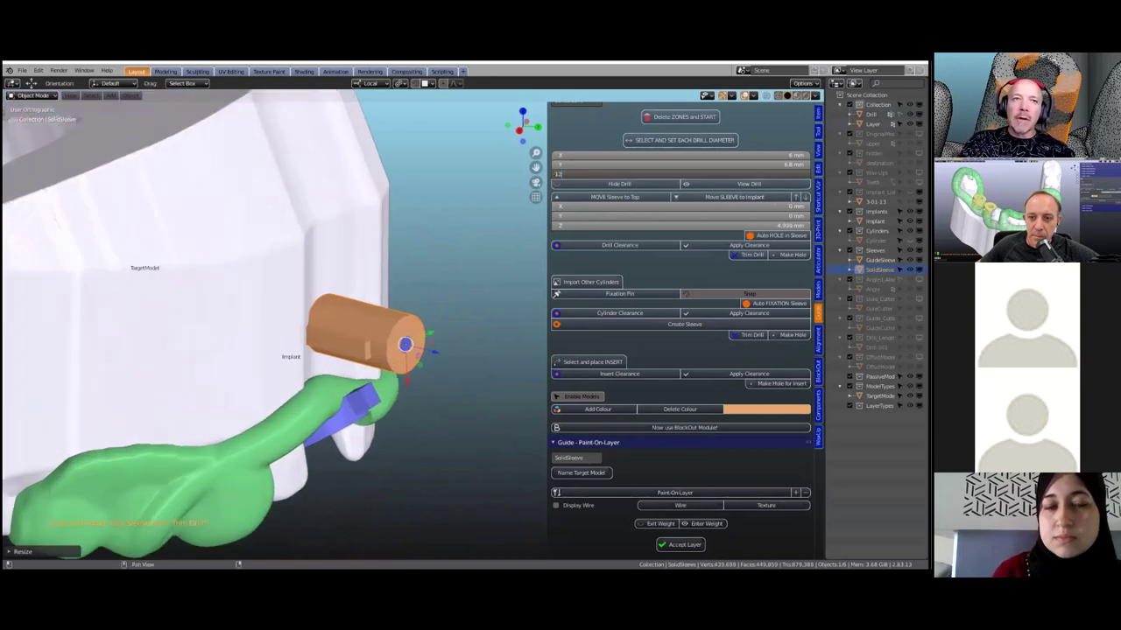
# Move the fixation sleeve along its axis to a Z position of about 7.1 mm.
pyautogui.moveTo(445, 270); pyautogui.dragTo(382, 322, button='middle')
pyautogui.scroll(1, 382, 323)
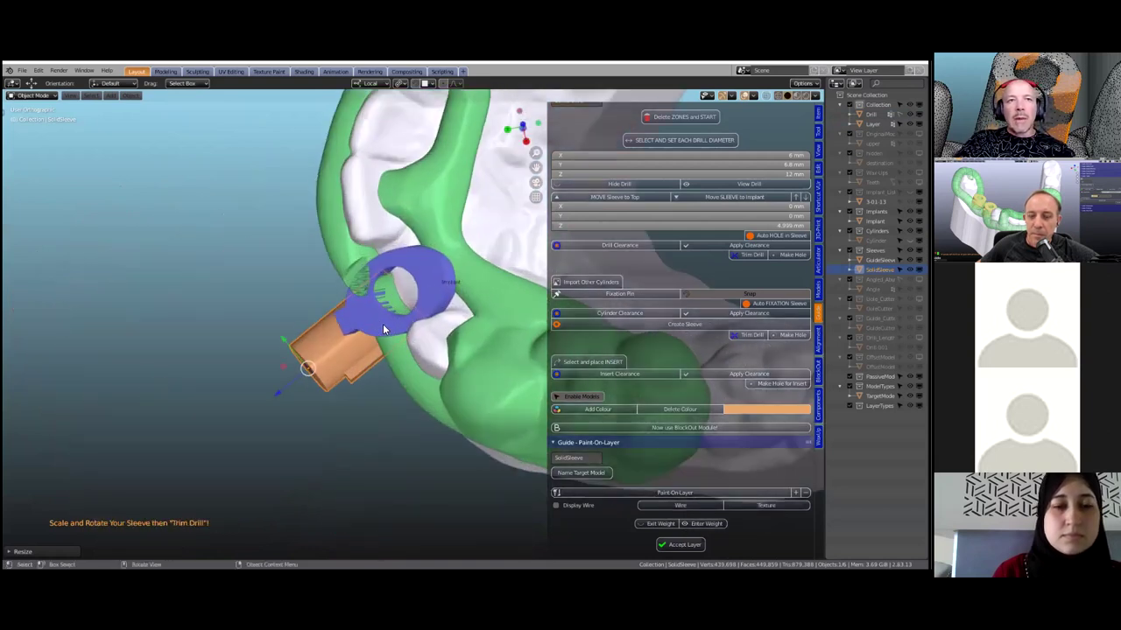
pyautogui.moveTo(437, 356); pyautogui.dragTo(457, 393, button='middle')
pyautogui.scroll(4, 456, 360)
pyautogui.moveTo(443, 358); pyautogui.dragTo(428, 385)
pyautogui.click(326, 379)
# Delete the fixation sleeve and its fixation drill from the front of the jaw model.
pyautogui.moveTo(327, 379); pyautogui.dragTo(425, 347, button='middle')
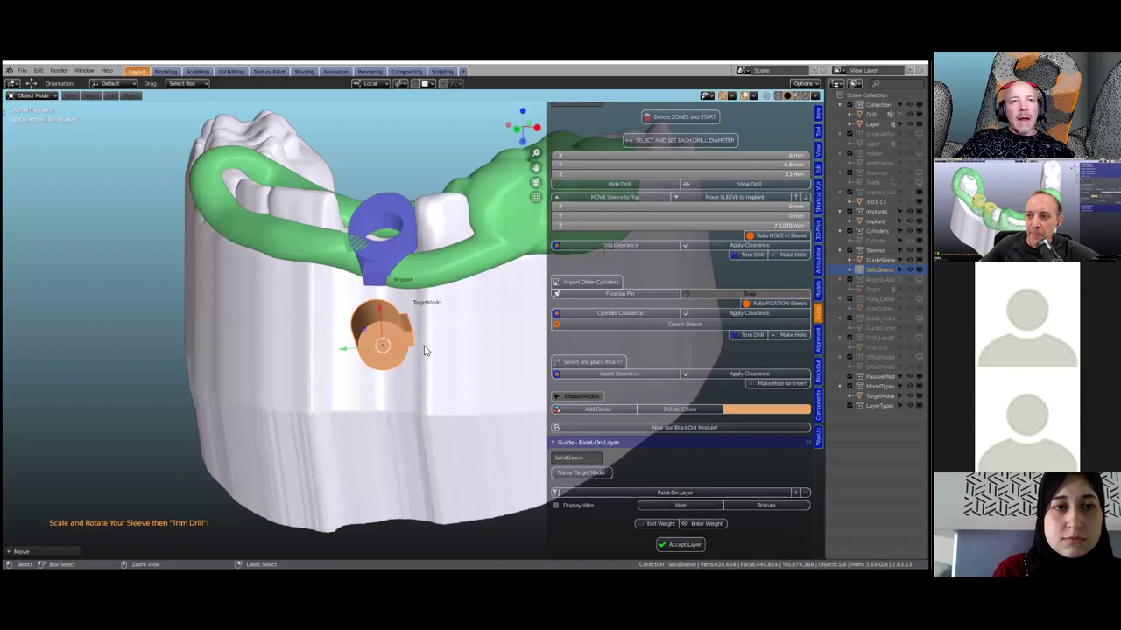
pyautogui.press('Delete')
pyautogui.click(385, 350)
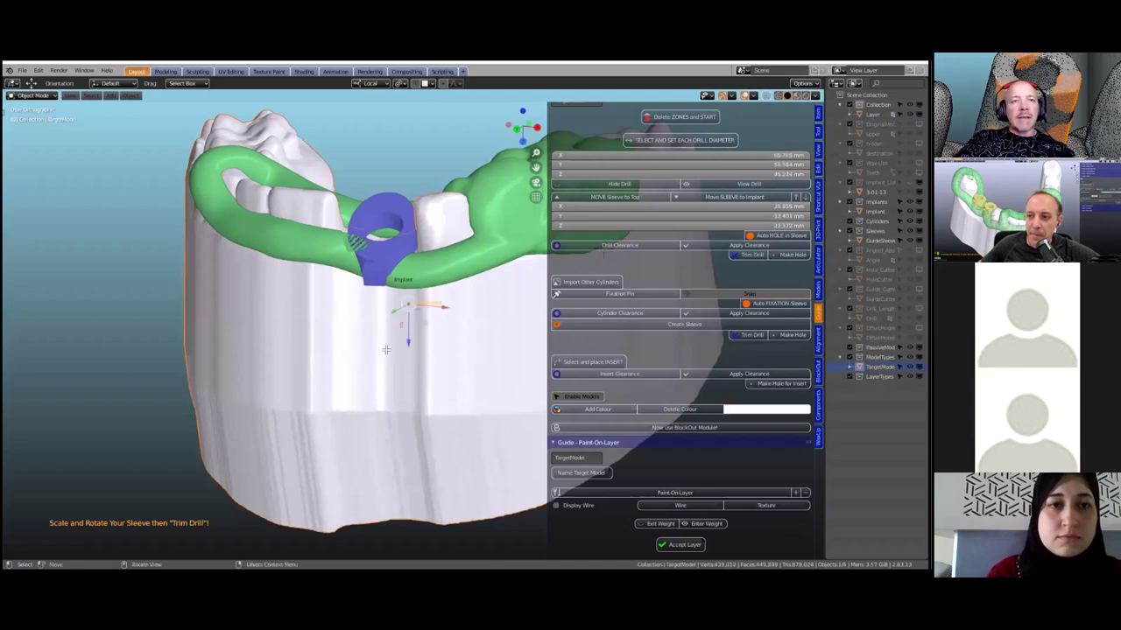
# Examine the jaw model's mesh in Edit Mode and return to Object Mode.
pyautogui.press('Tab')
pyautogui.press('x')
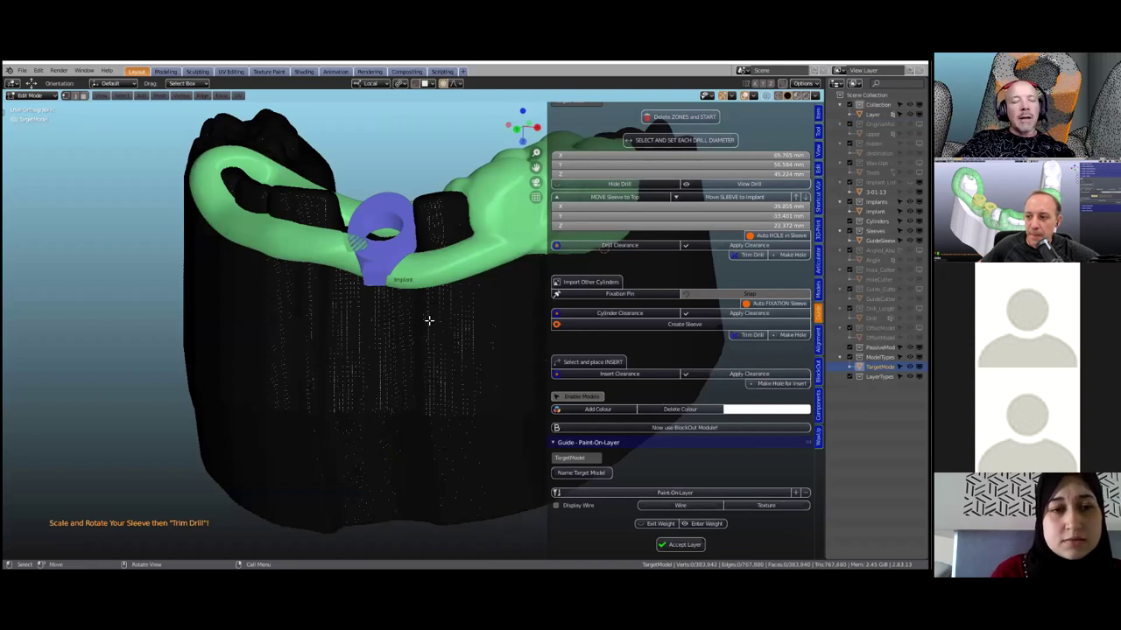
pyautogui.scroll(-2, 425, 325)
pyautogui.scroll(1, 427, 328)
pyautogui.scroll(3, 426, 327)
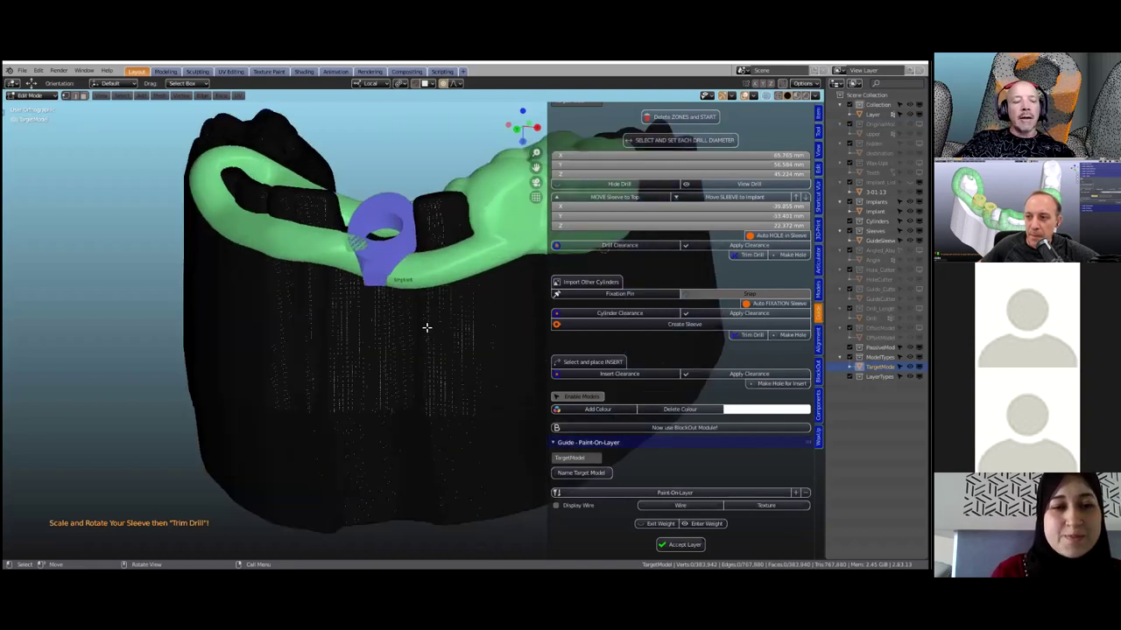
pyautogui.press('Tab')
# Append the narrow Mis sleeve cutter m.27.15.d400 from the STECO Guide Sleeve Cutters component library.
pyautogui.scroll(-3, 423, 333)
pyautogui.moveTo(424, 332); pyautogui.dragTo(330, 313, button='middle')
pyautogui.scroll(5, 315, 305)
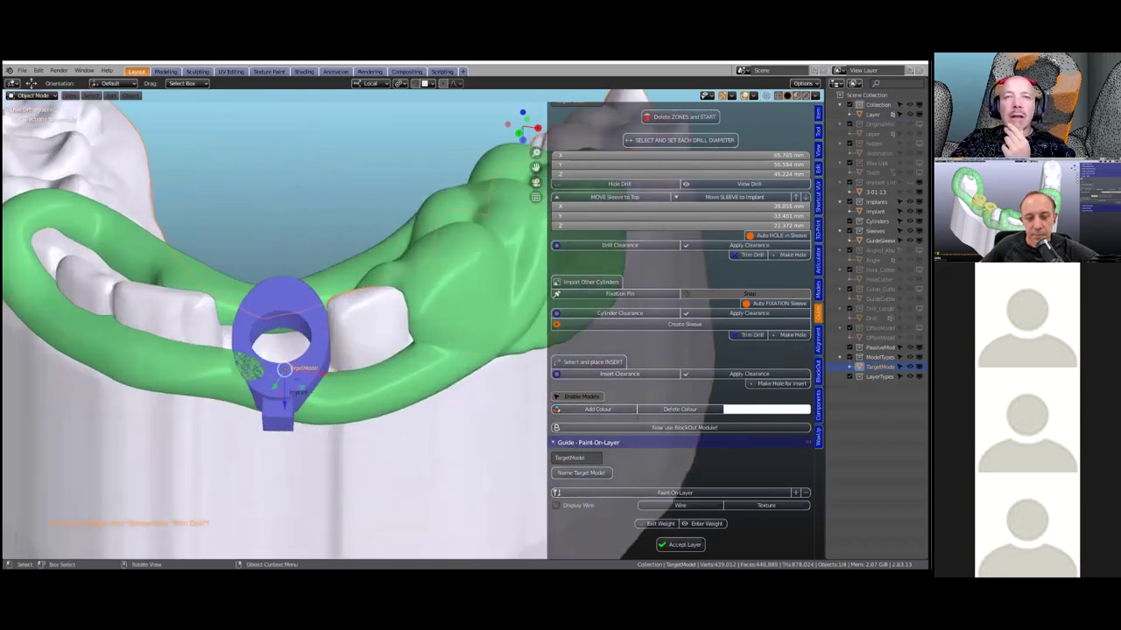
pyautogui.click(302, 320)
pyautogui.click(818, 405)
pyautogui.click(663, 219)
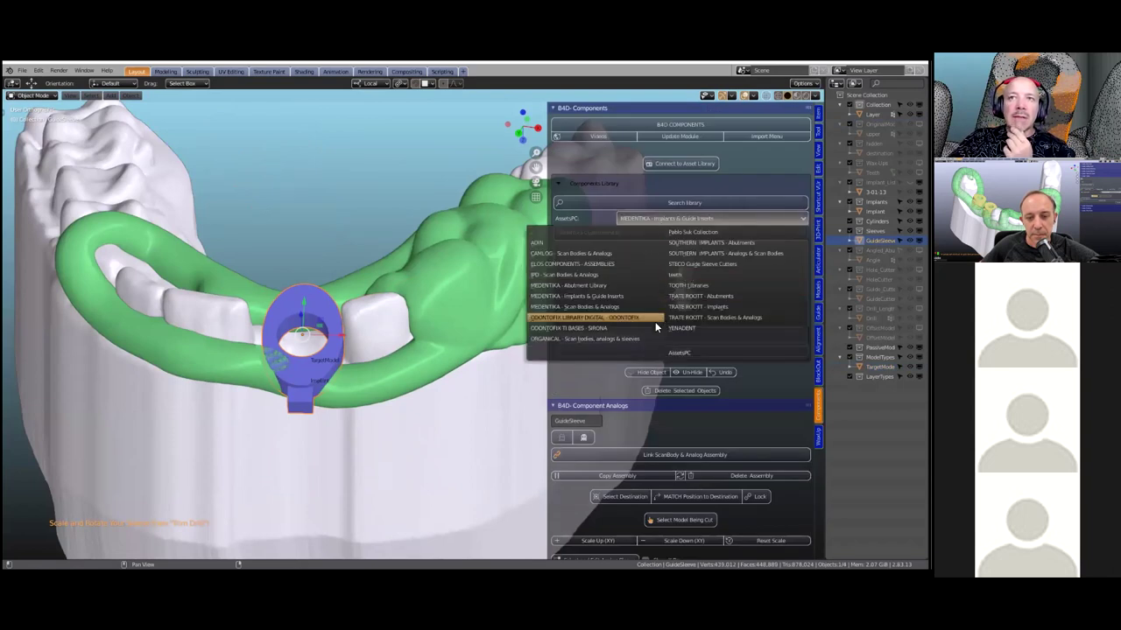
pyautogui.click(700, 264)
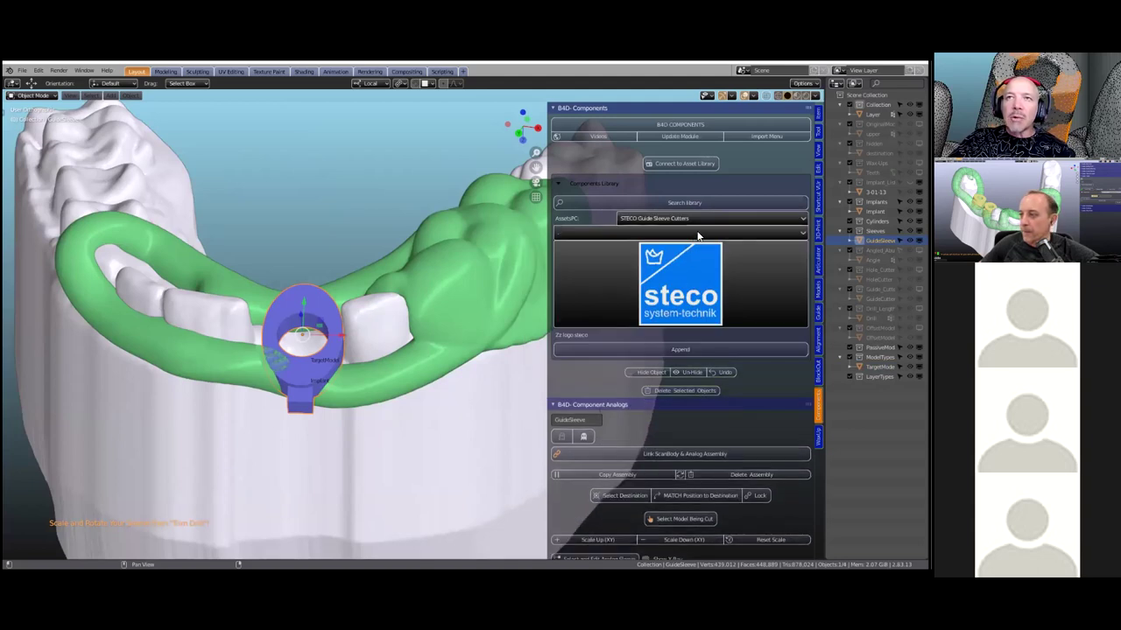
pyautogui.click(640, 233)
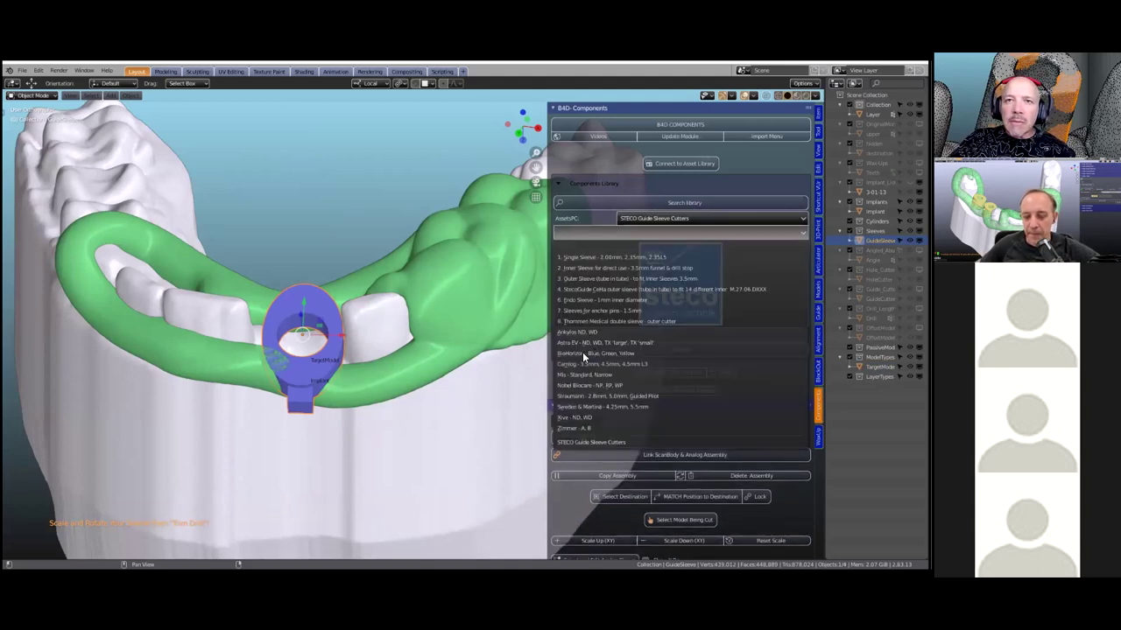
pyautogui.click(588, 375)
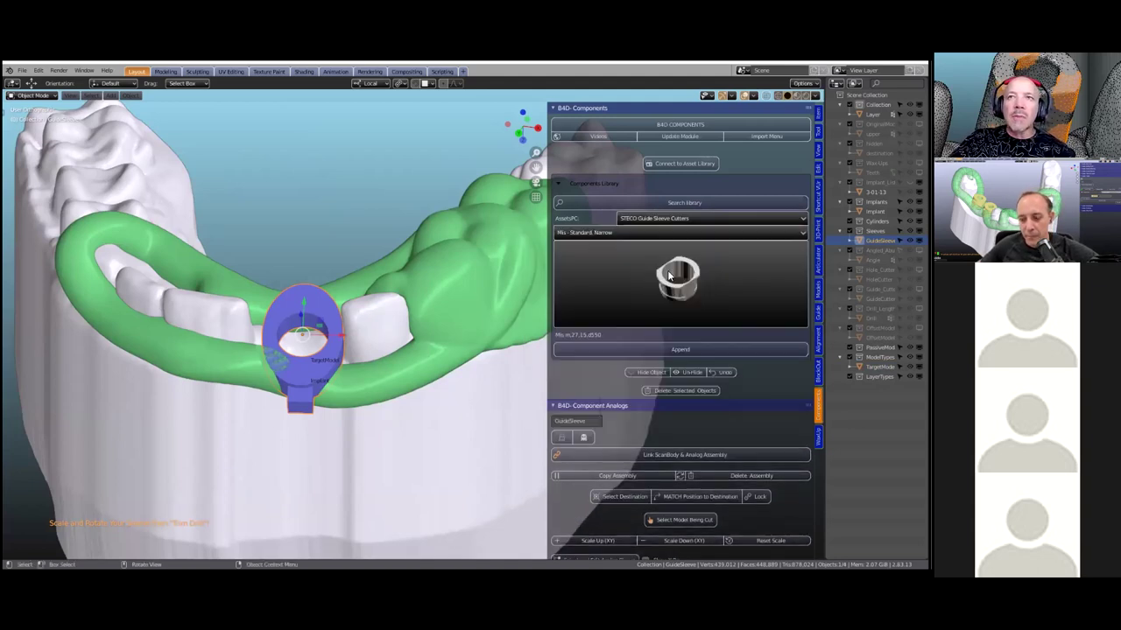
pyautogui.click(683, 269)
pyautogui.click(687, 359)
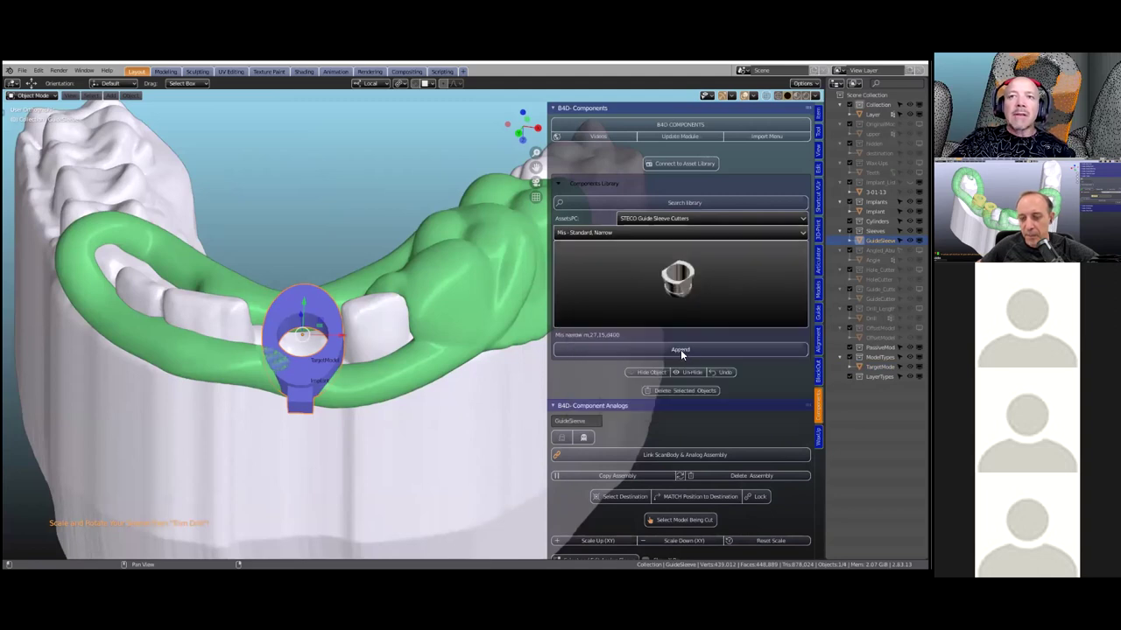
pyautogui.click(691, 348)
# Select the appended Mis narrow insert together with the guide sleeve and place the insert in the sleeve.
pyautogui.scroll(-2, 494, 307)
pyautogui.moveTo(491, 310); pyautogui.dragTo(492, 318, button='middle')
pyautogui.scroll(2, 492, 337)
pyautogui.click(506, 349)
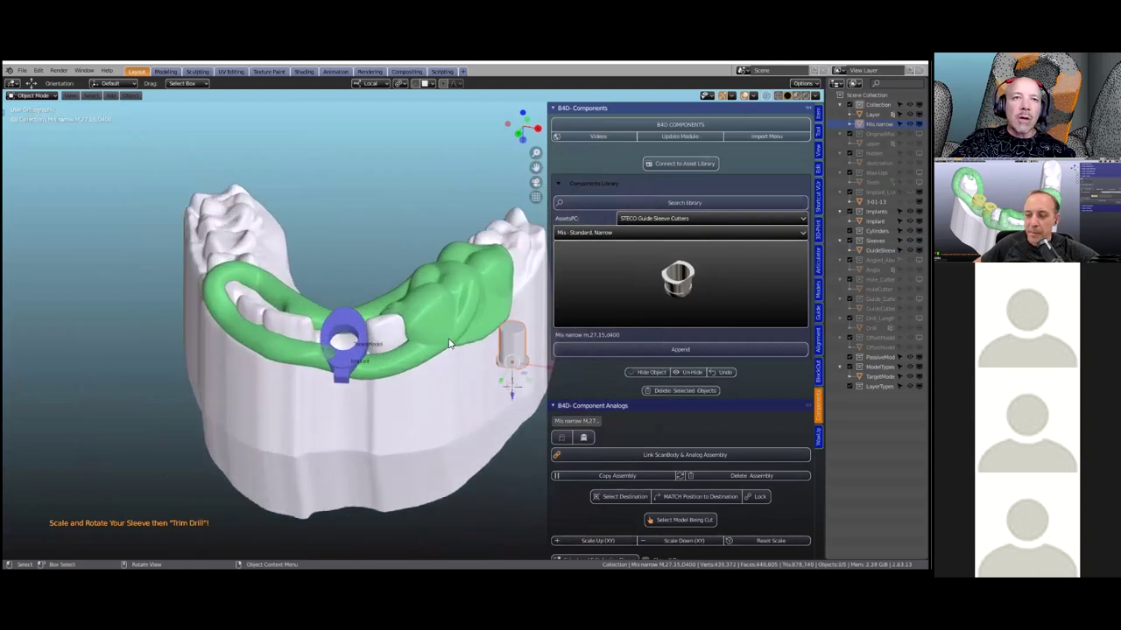
pyautogui.keyDown('shift'); pyautogui.click(350, 318); pyautogui.keyUp('shift')
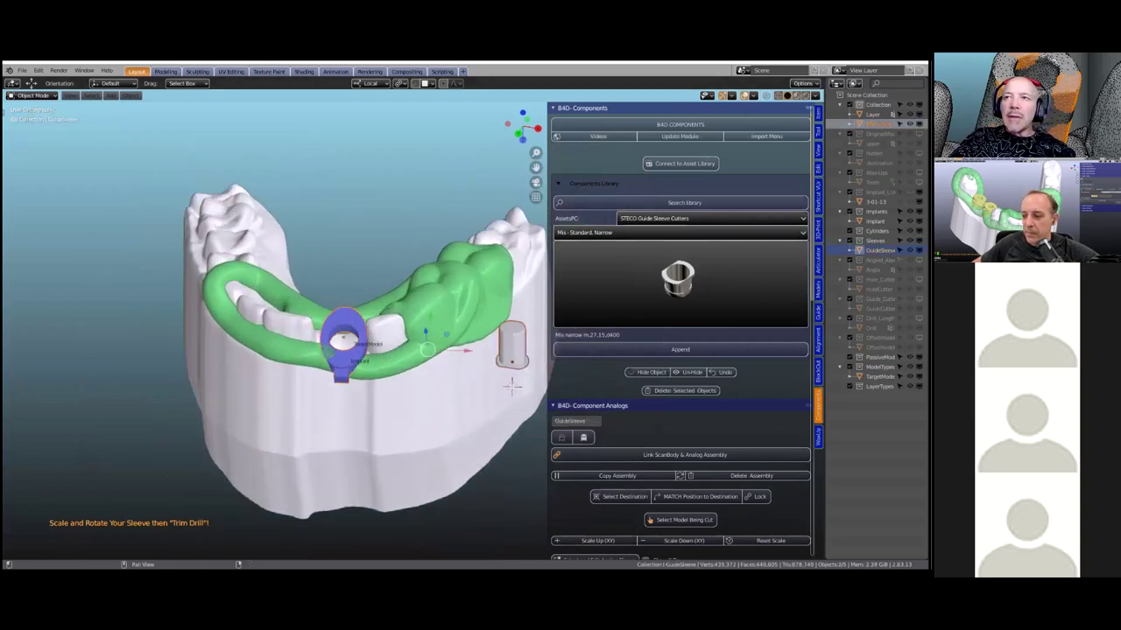
pyautogui.click(818, 311)
pyautogui.scroll(-3, 739, 435)
pyautogui.scroll(-10, 739, 432)
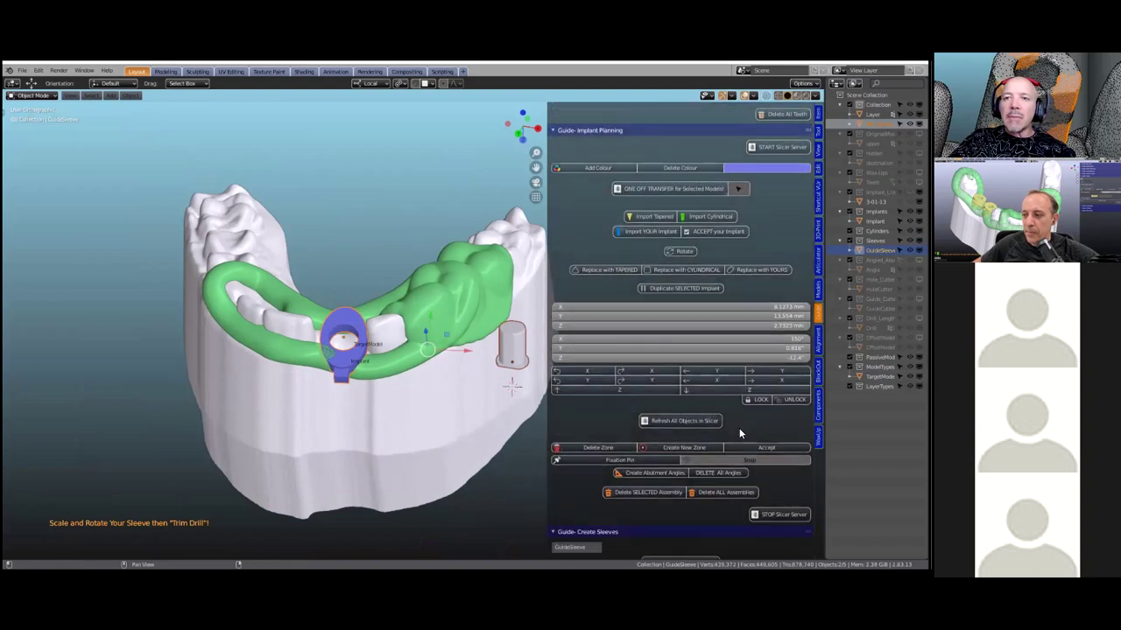
pyautogui.scroll(-4, 743, 419)
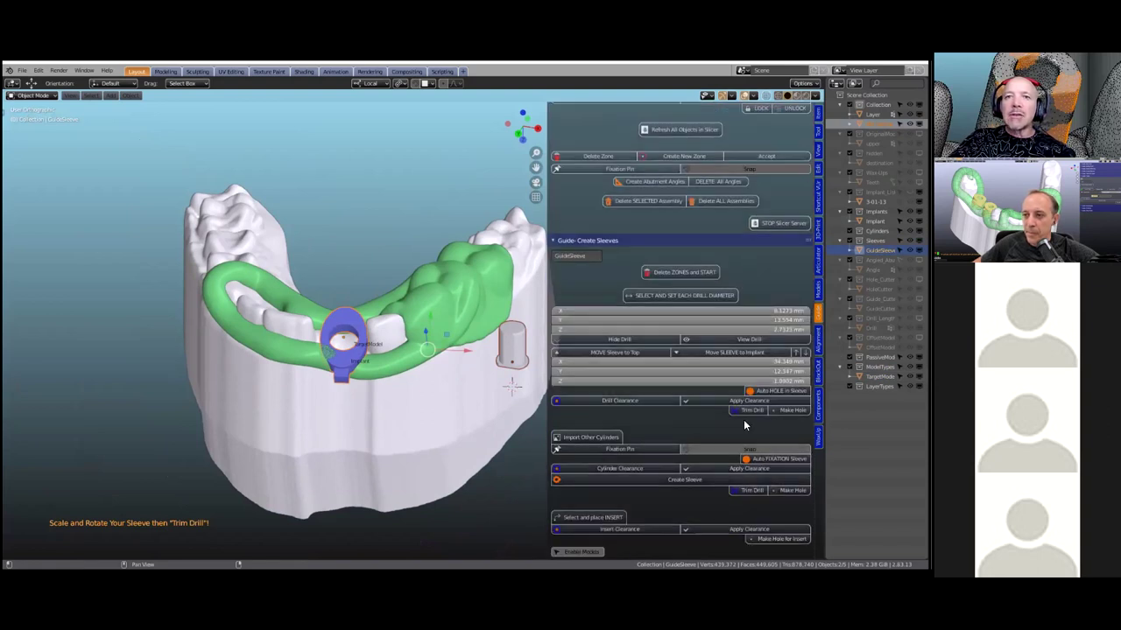
pyautogui.scroll(-4, 587, 293)
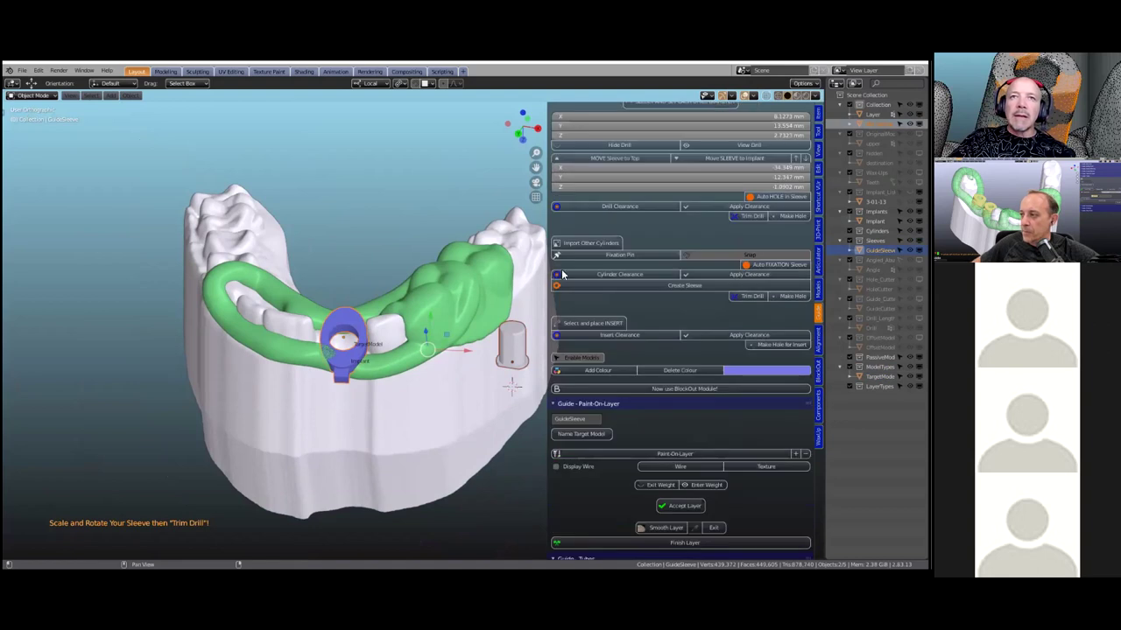
pyautogui.scroll(-2, 586, 273)
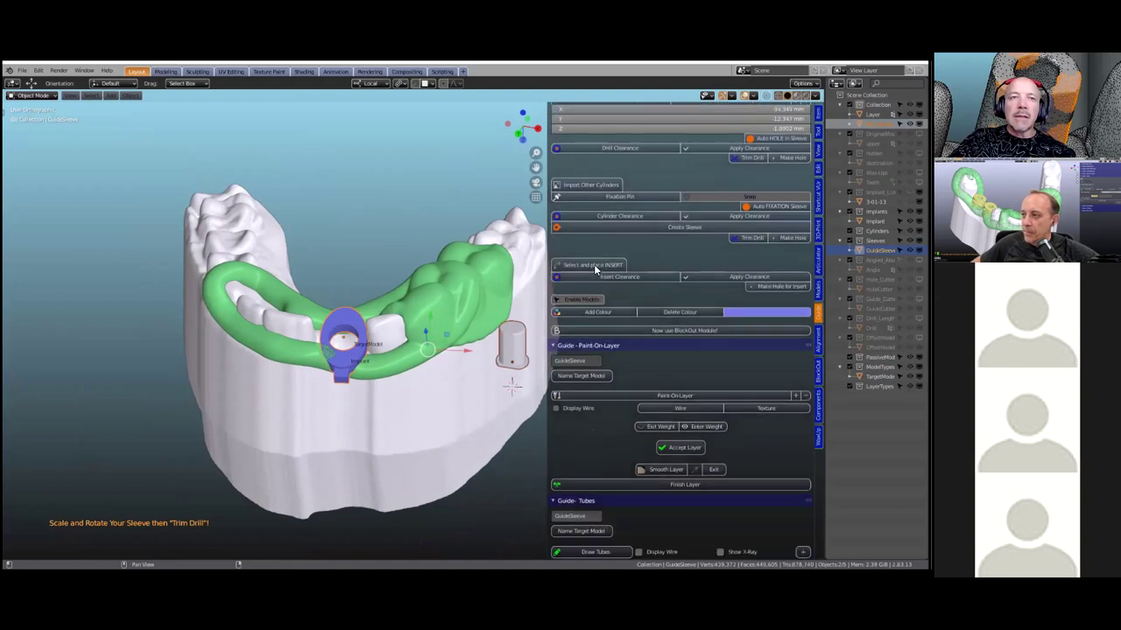
pyautogui.click(593, 264)
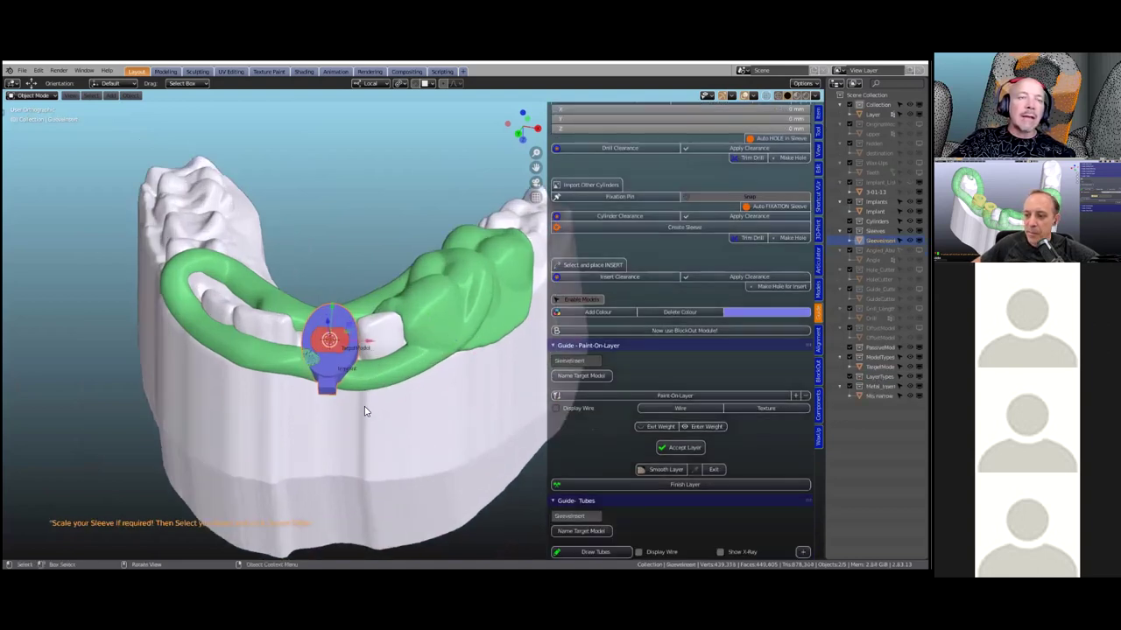
# Rotate the Mis narrow insert 90 degrees inside the guide sleeve.
pyautogui.scroll(1, 376, 391)
pyautogui.scroll(2, 368, 377)
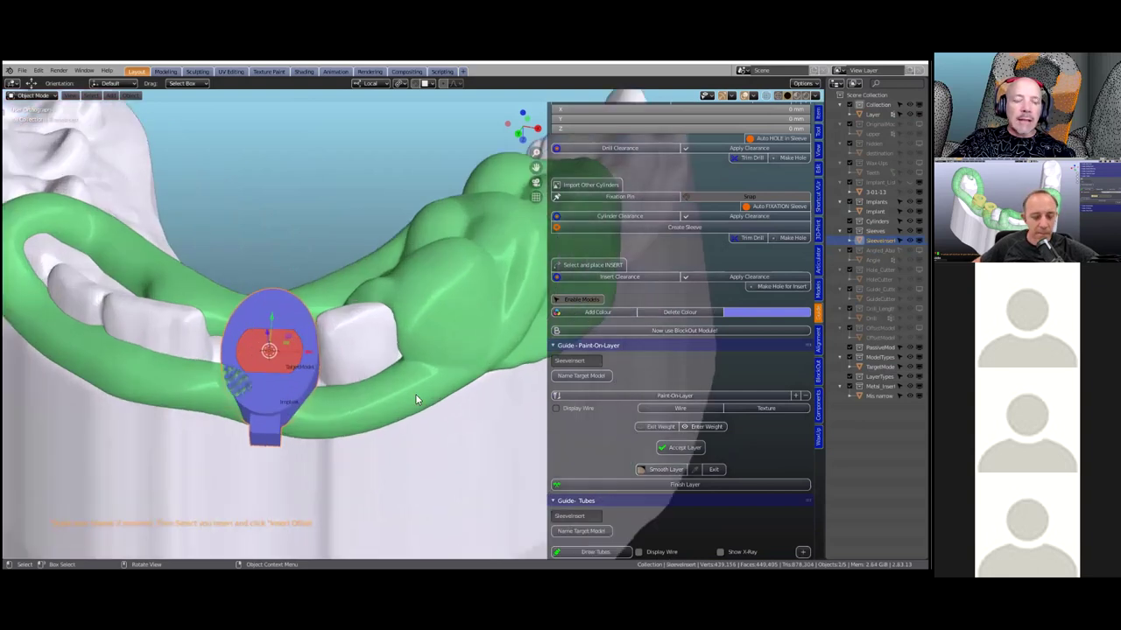
pyautogui.scroll(1, 415, 394)
pyautogui.keyDown('shift'); pyautogui.moveTo(415, 394); pyautogui.dragTo(516, 418, button='middle'); pyautogui.keyUp('shift')
pyautogui.click(368, 344)
pyautogui.write('r90')
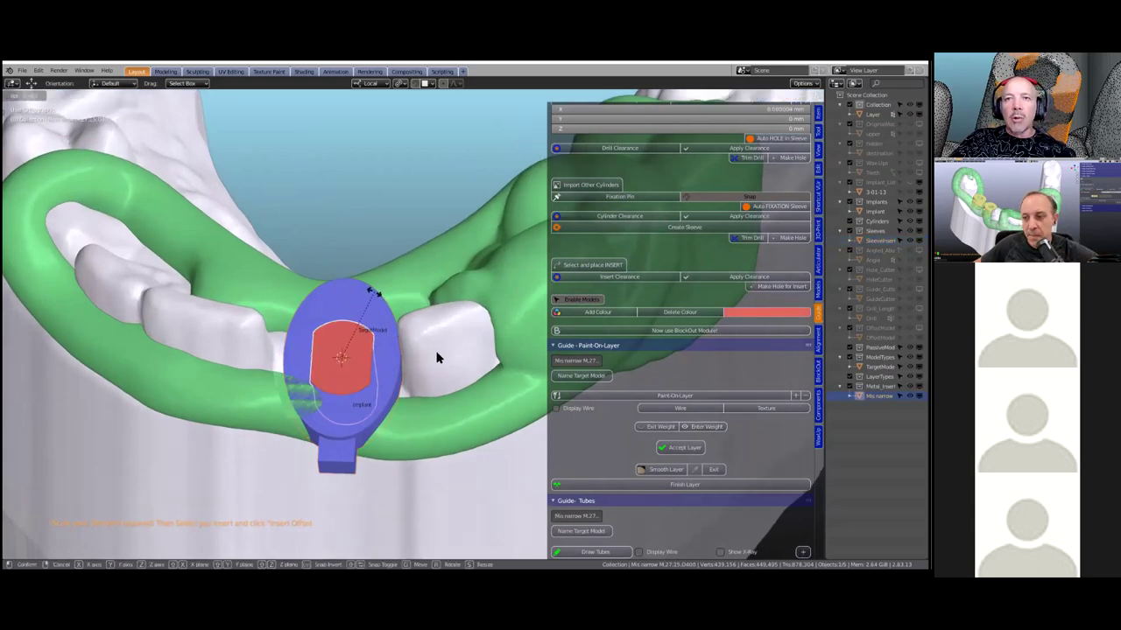
pyautogui.press('Return')
# Apply a 0.1 mm clearance to the insert and cut its hole in the guide sleeve.
pyautogui.keyDown('shift'); pyautogui.moveTo(355, 336); pyautogui.dragTo(351, 317, button='middle'); pyautogui.keyUp('shift')
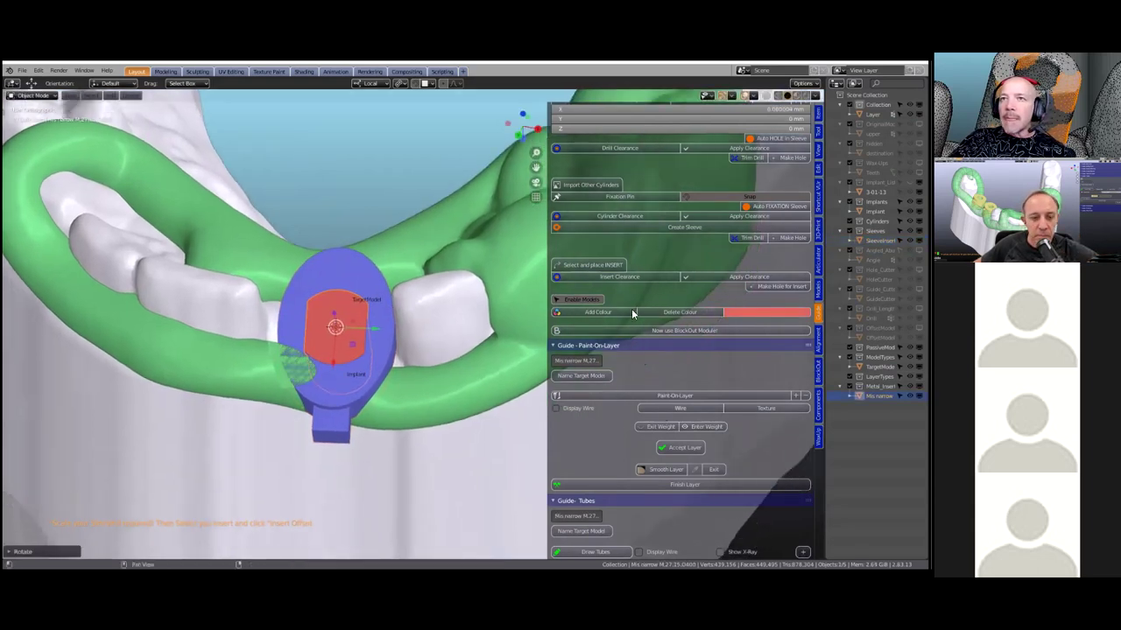
pyautogui.scroll(1, 631, 309)
pyautogui.click(628, 297)
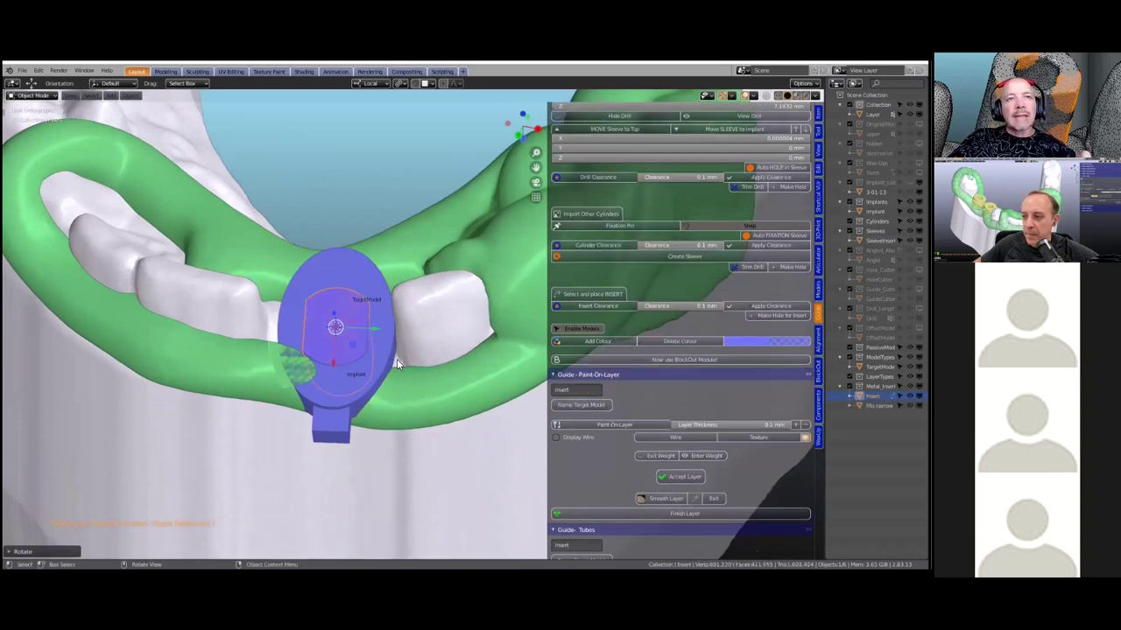
pyautogui.scroll(2, 406, 355)
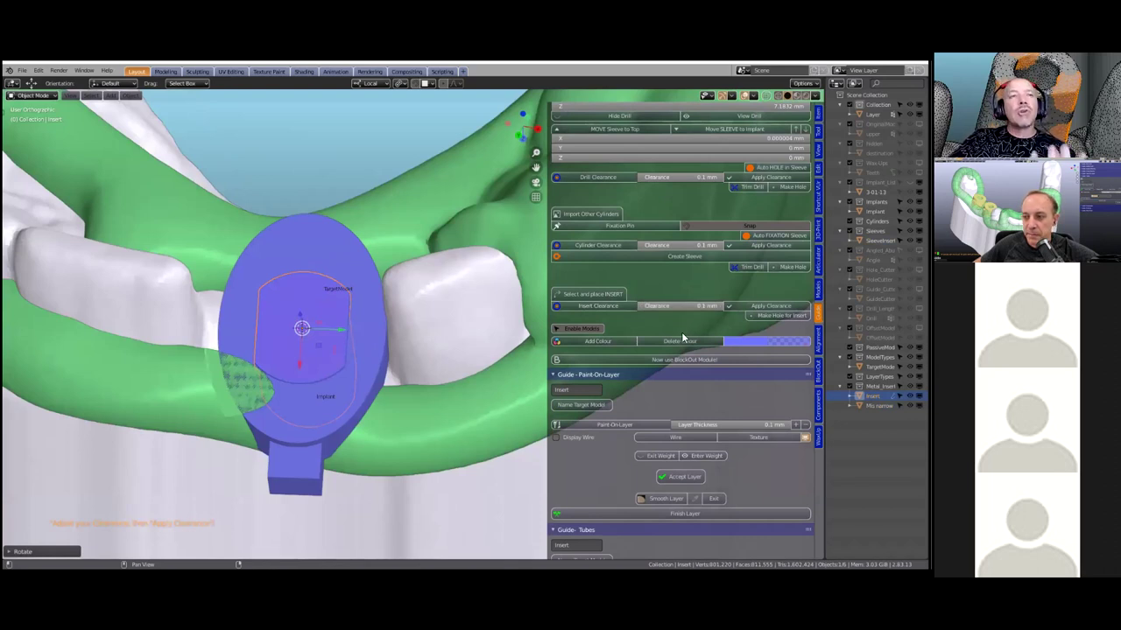
pyautogui.click(755, 306)
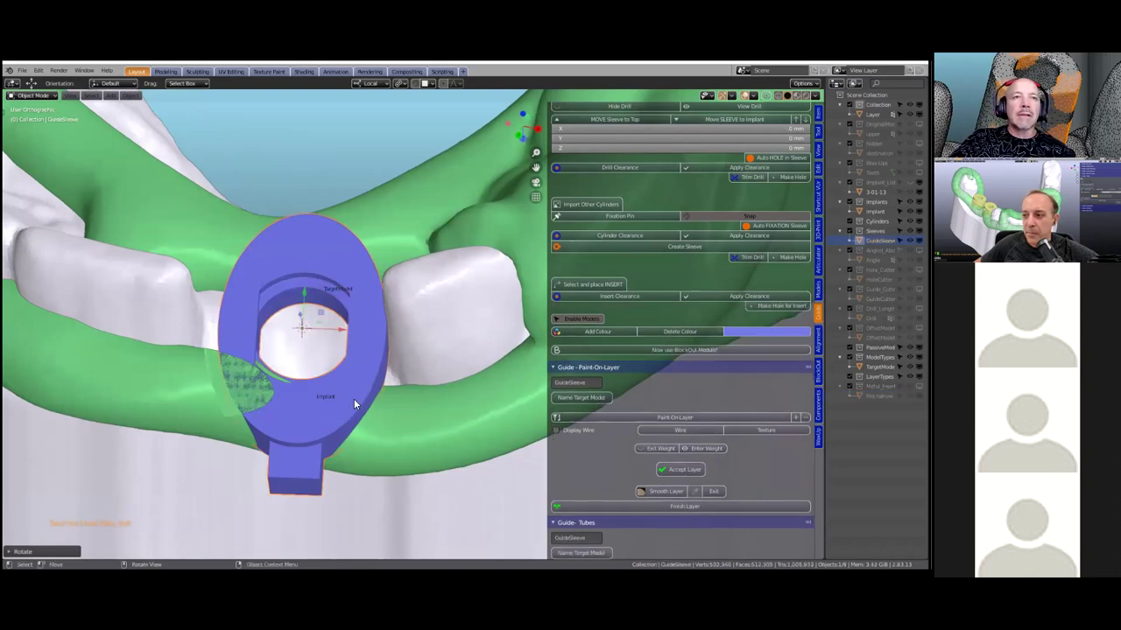
pyautogui.moveTo(354, 405); pyautogui.dragTo(275, 402, button='middle')
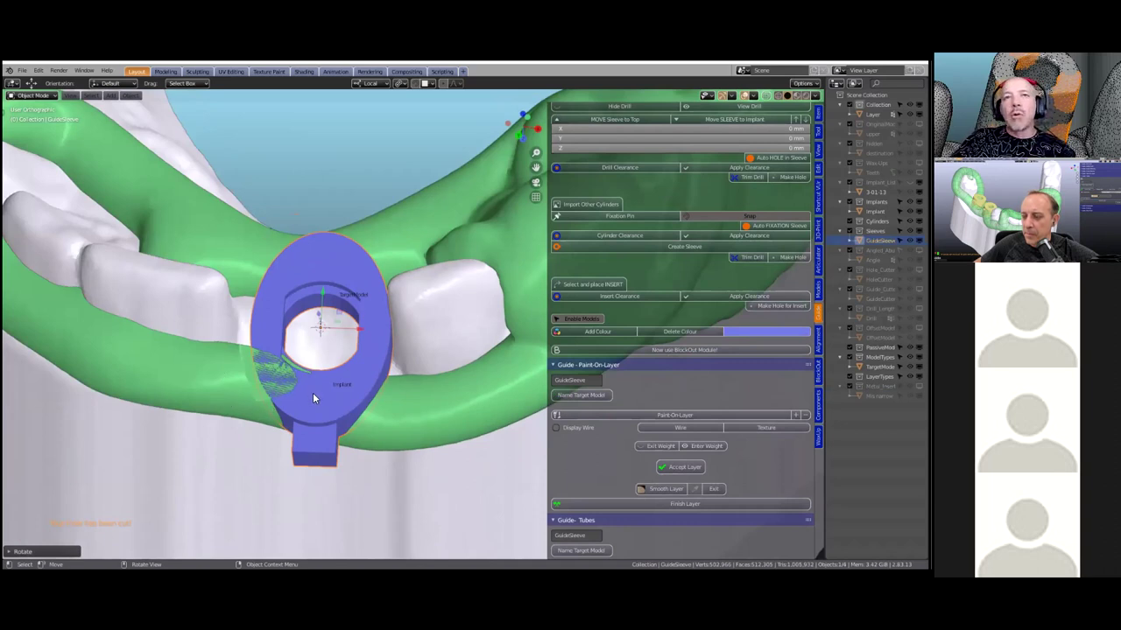
pyautogui.moveTo(381, 325); pyautogui.dragTo(403, 346, button='middle')
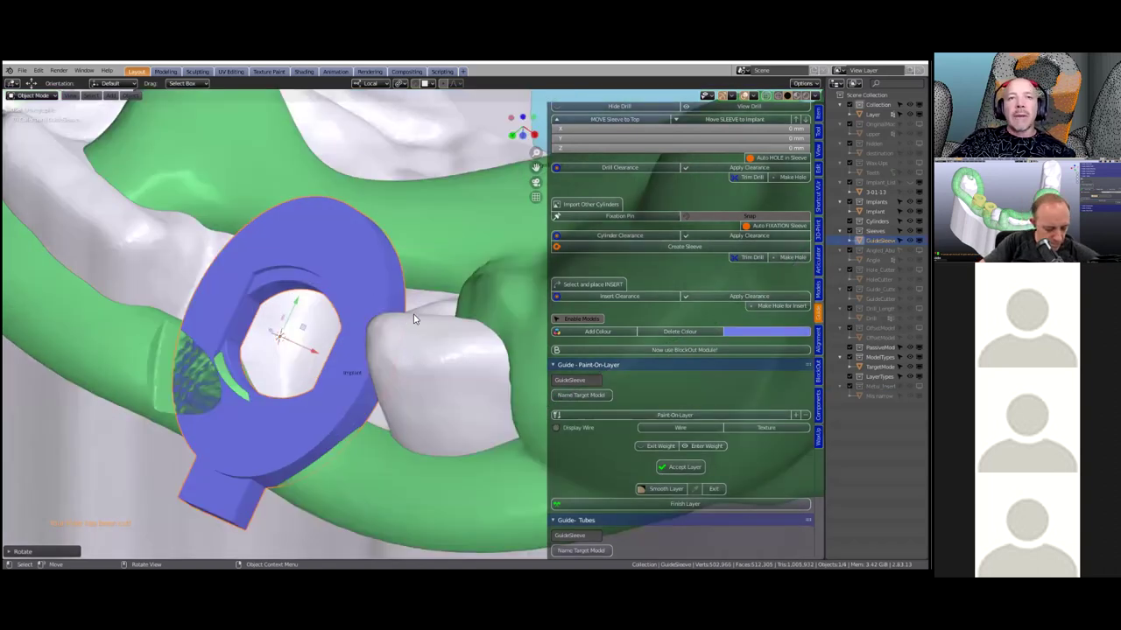
pyautogui.moveTo(407, 323); pyautogui.dragTo(359, 371, button='middle')
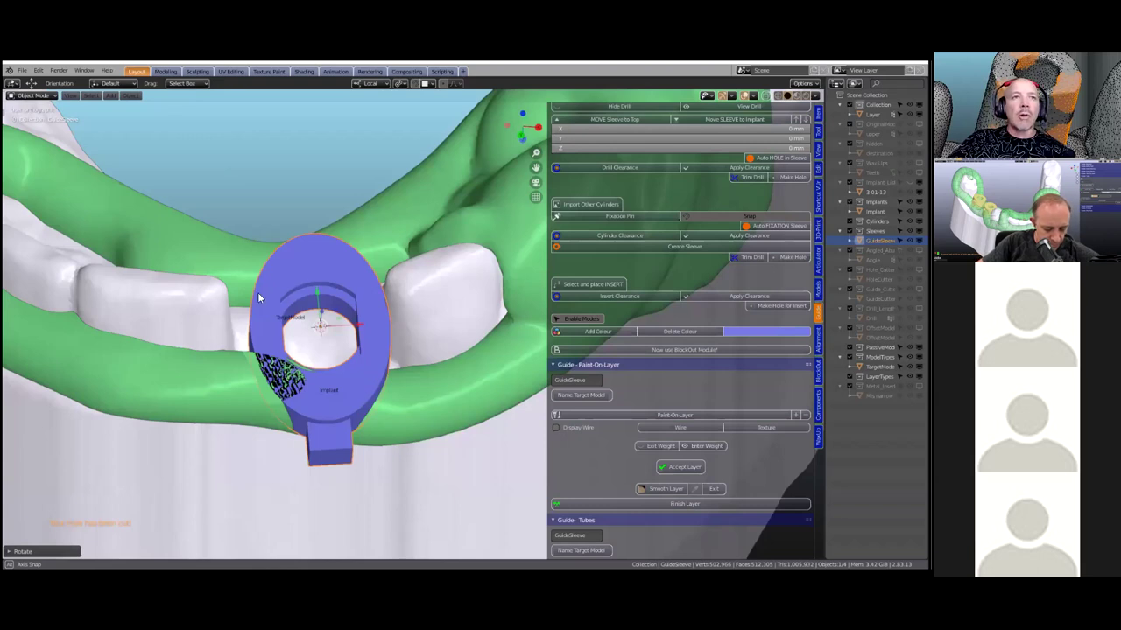
# Display the hole cutters in the guide finishing tools around the implant guide sleeve.
pyautogui.click(671, 216)
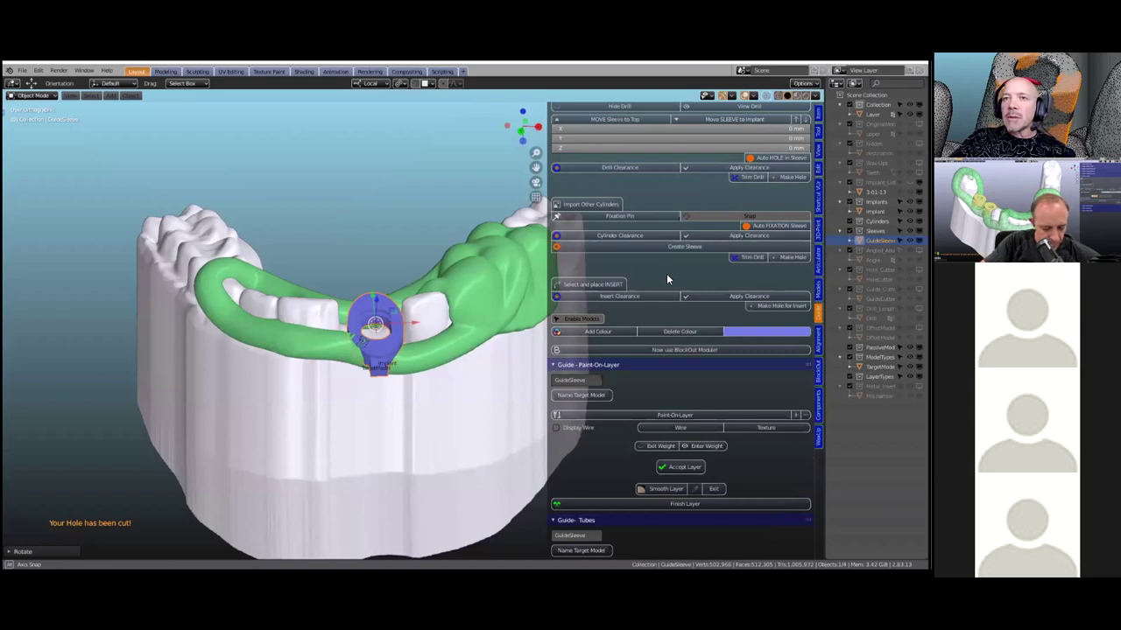
pyautogui.press('KP_Decimal')
pyautogui.scroll(3, 710, 331)
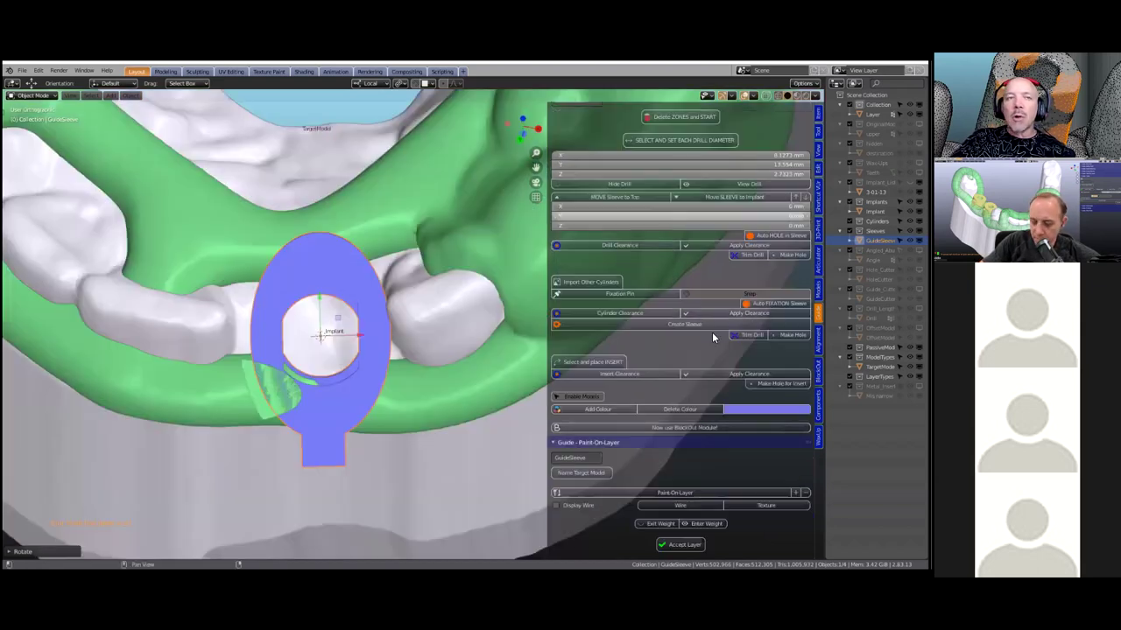
pyautogui.scroll(-15, 709, 331)
pyautogui.click(706, 333)
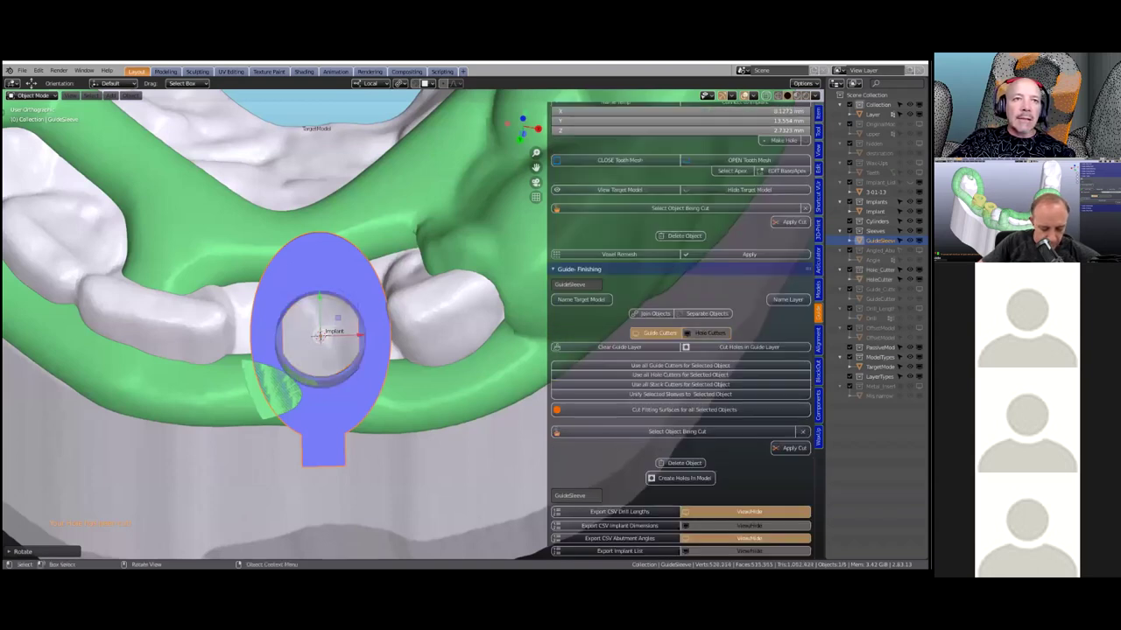
# Scale the hole cutter in the guide sleeve to about 6.4 mm across without changing its length.
pyautogui.moveTo(420, 335); pyautogui.dragTo(429, 308, button='middle')
pyautogui.click(381, 319)
pyautogui.press('s')
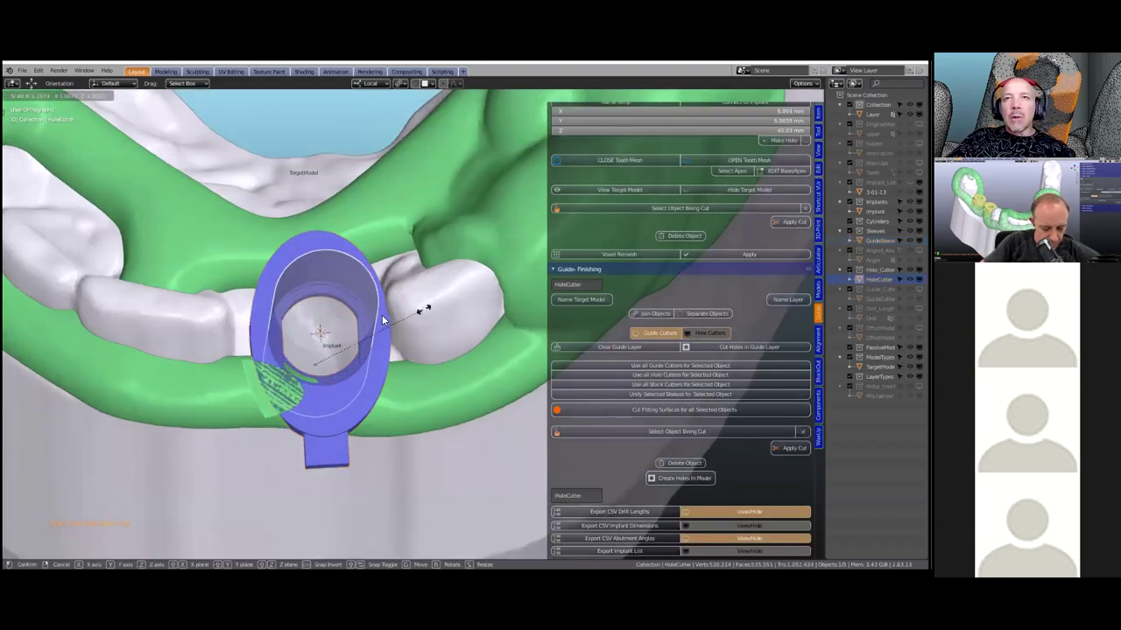
pyautogui.click(437, 328)
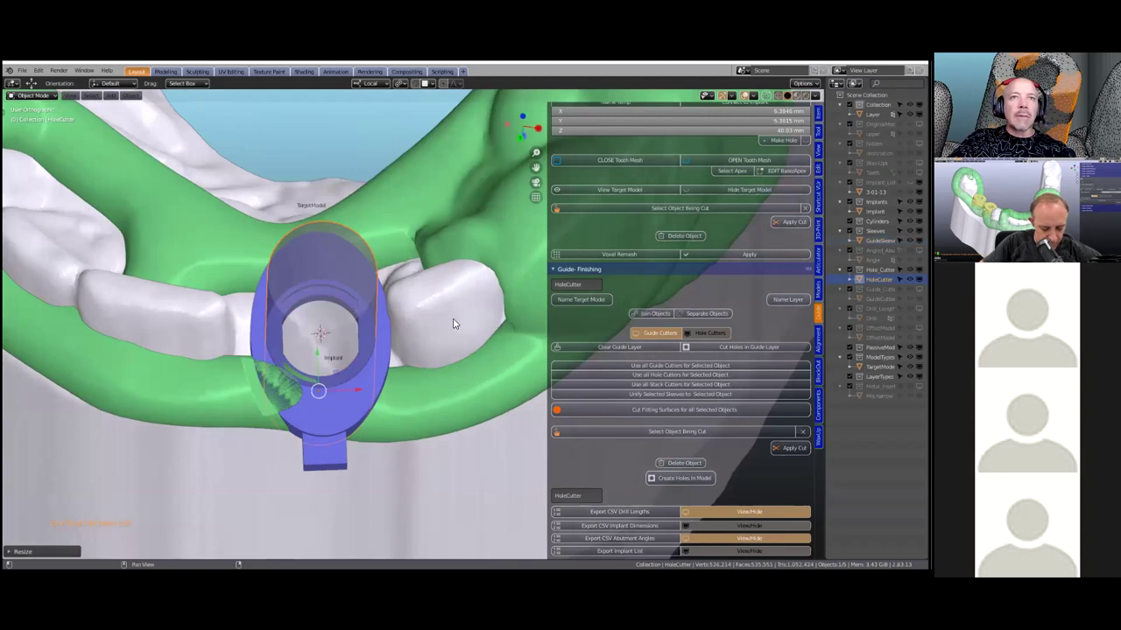
# Cut the hole through the guide layer using the hole cutter at the implant sleeve.
pyautogui.click(628, 348)
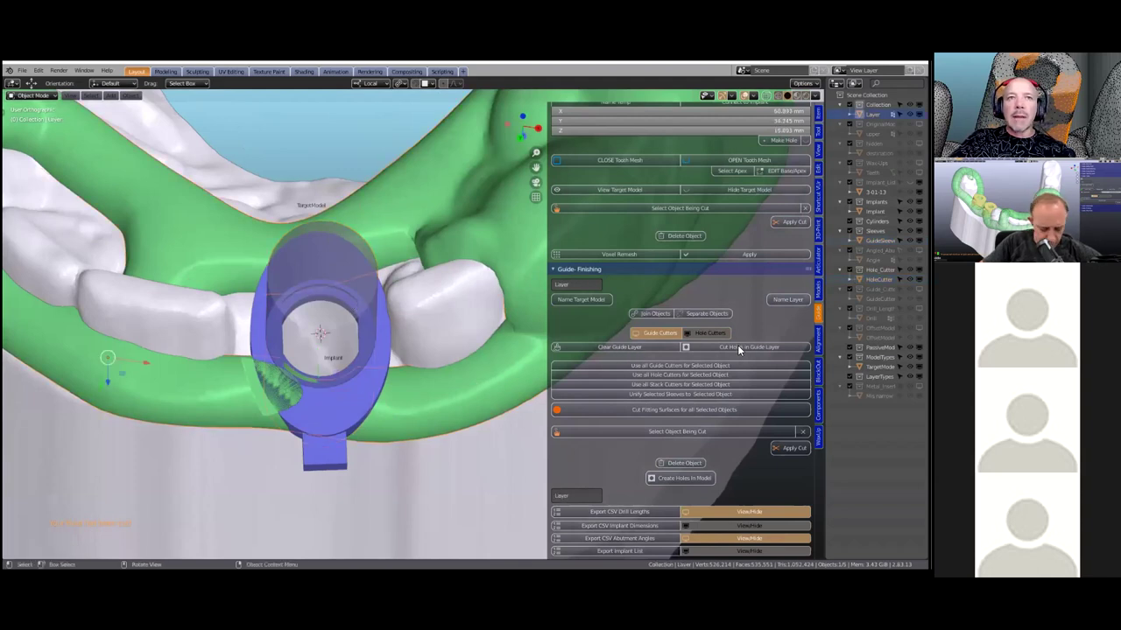
pyautogui.click(366, 384)
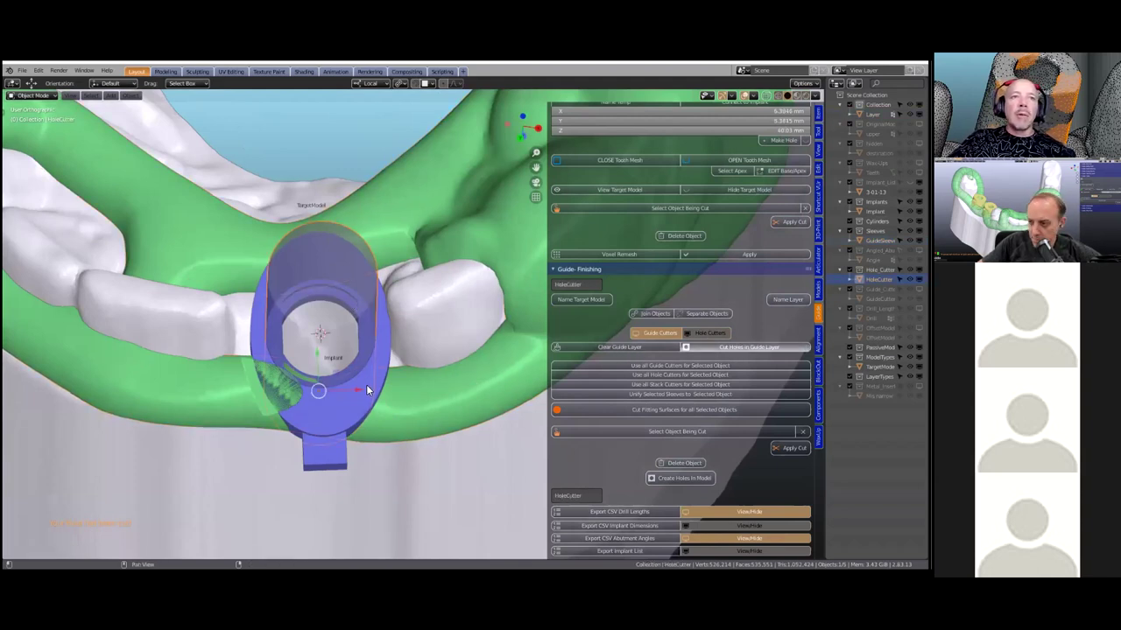
pyautogui.click(375, 343)
pyautogui.moveTo(375, 328)
pyautogui.mouseDown(button='middle')
pyautogui.moveTo(359, 332)
pyautogui.moveTo(380, 338)
pyautogui.mouseUp(button='middle')
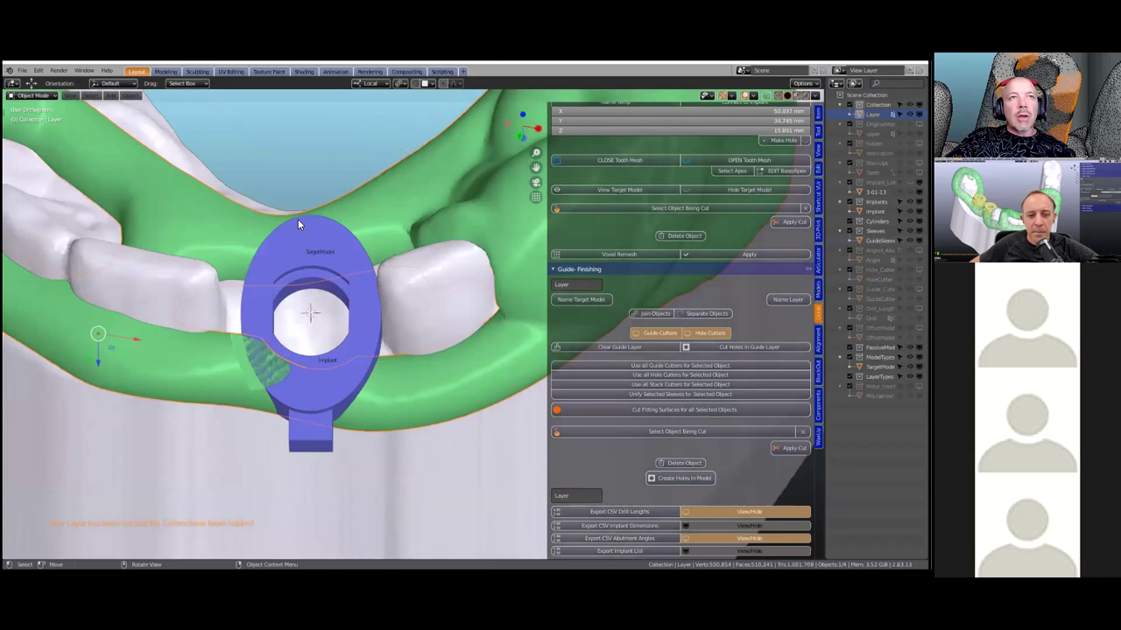
pyautogui.moveTo(297, 219); pyautogui.dragTo(318, 247, button='middle')
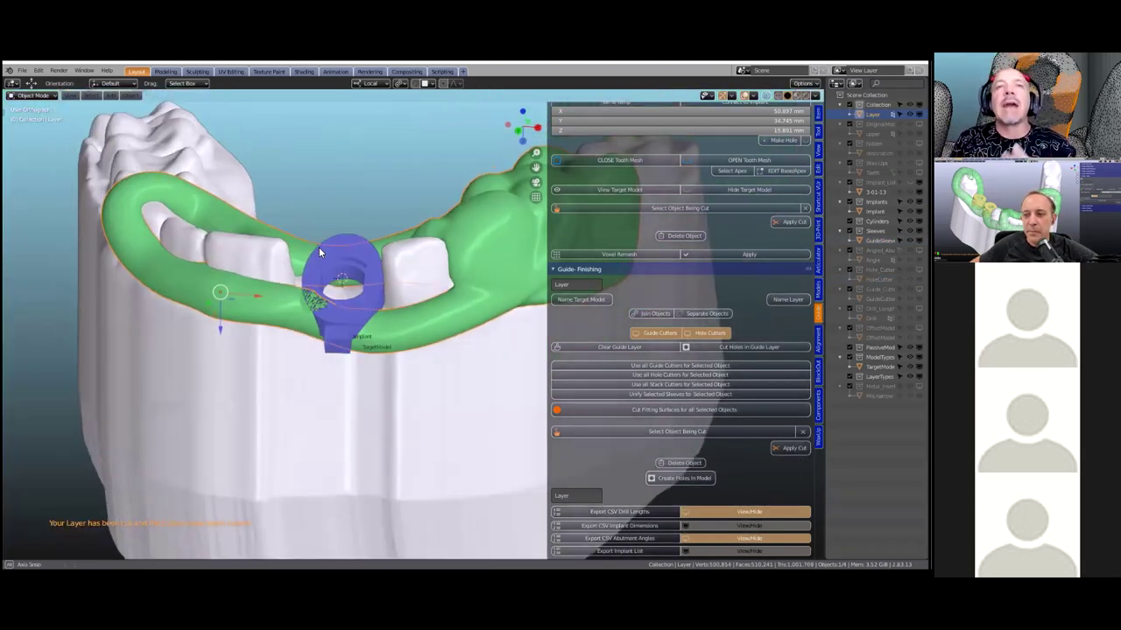
# Cut the fitting surfaces into the guide sleeve and the guide layer together.
pyautogui.click(318, 251)
pyautogui.press('KP_Decimal')
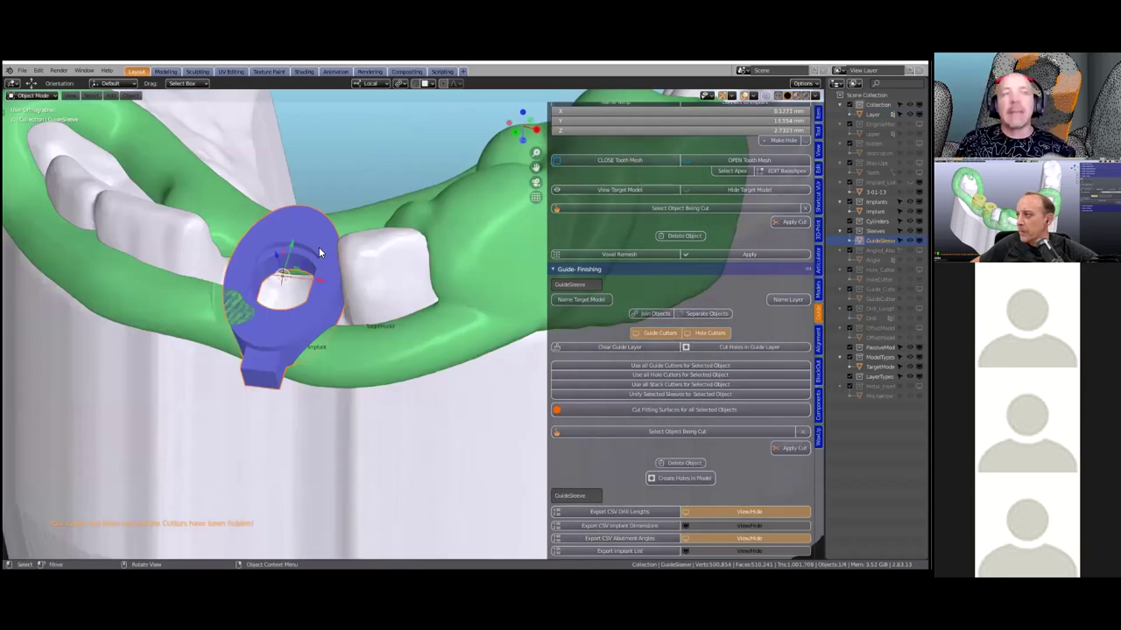
pyautogui.scroll(-2, 378, 252)
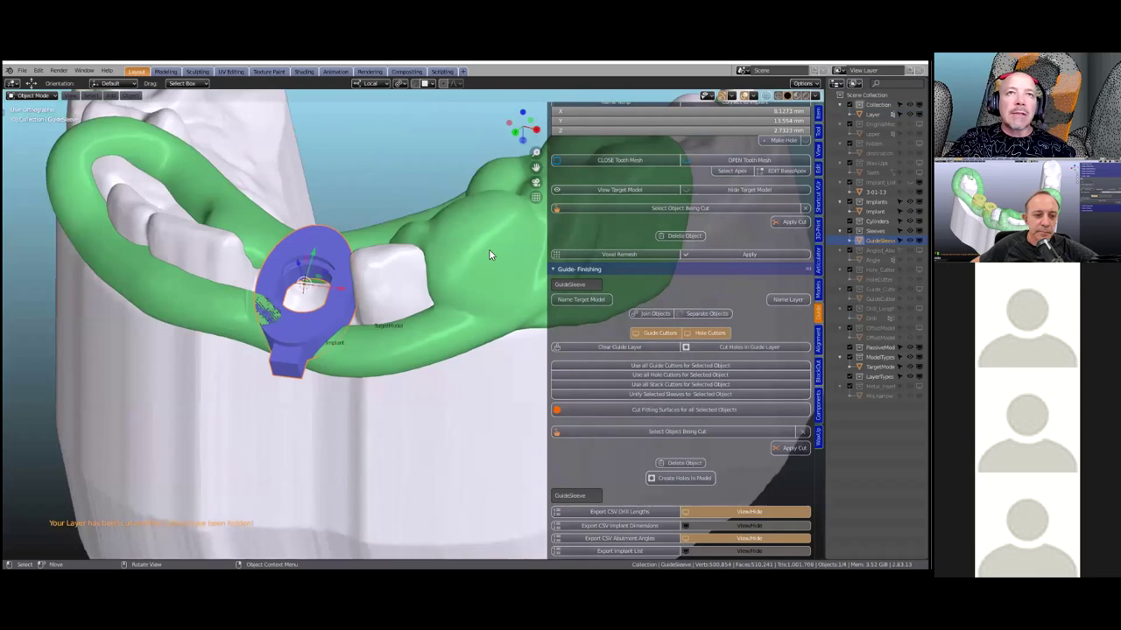
pyautogui.click(424, 229)
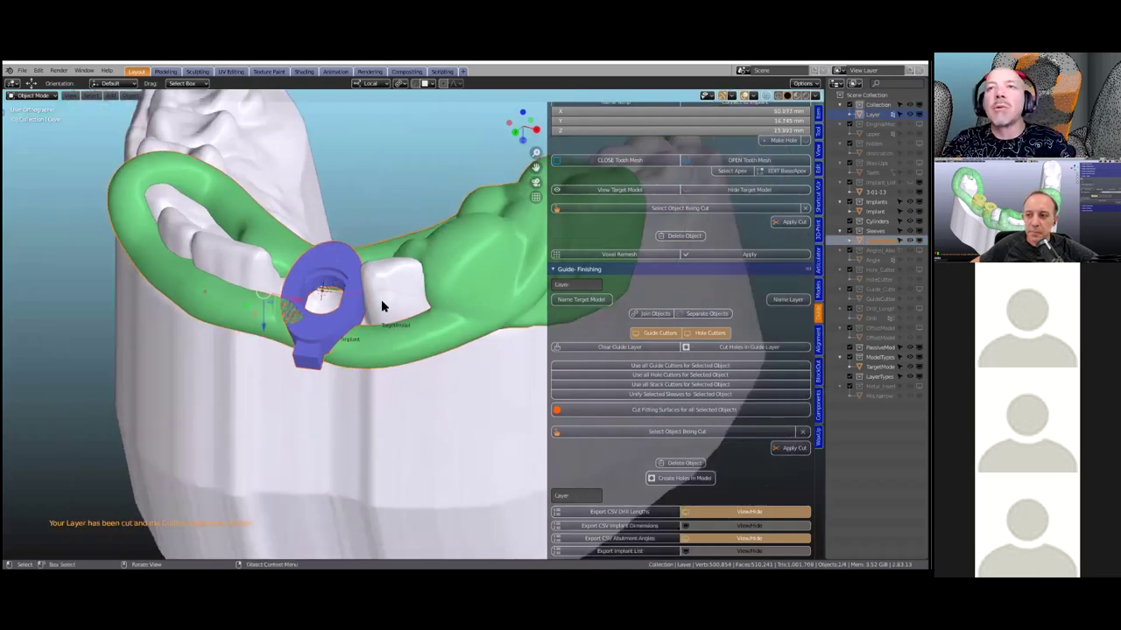
pyautogui.click(671, 408)
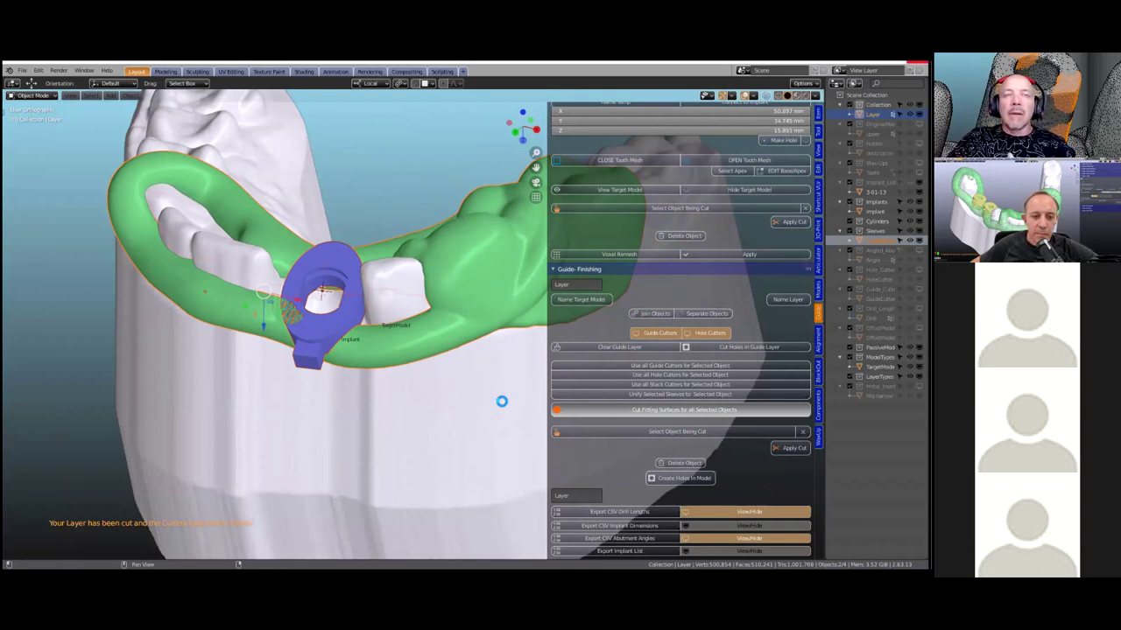
pyautogui.scroll(-1, 464, 415)
pyautogui.scroll(-1, 460, 385)
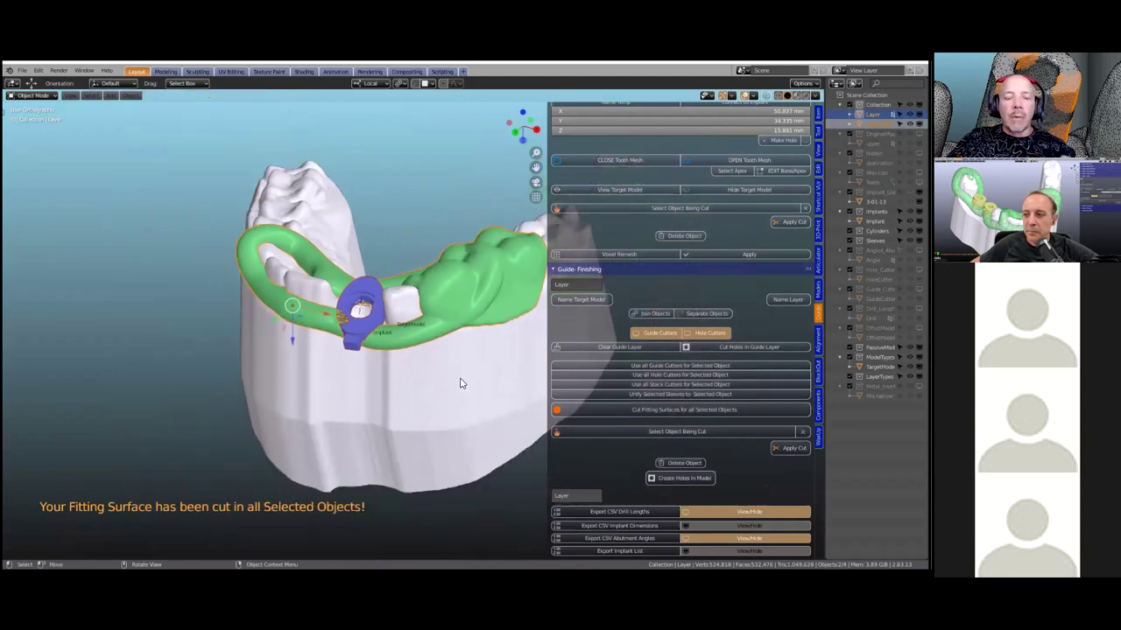
# Hide the target model and examine the fitting surface on the underside of the guide and sleeve.
pyautogui.moveTo(461, 383); pyautogui.dragTo(462, 337, button='middle')
pyautogui.scroll(1, 460, 383)
pyautogui.click(460, 383)
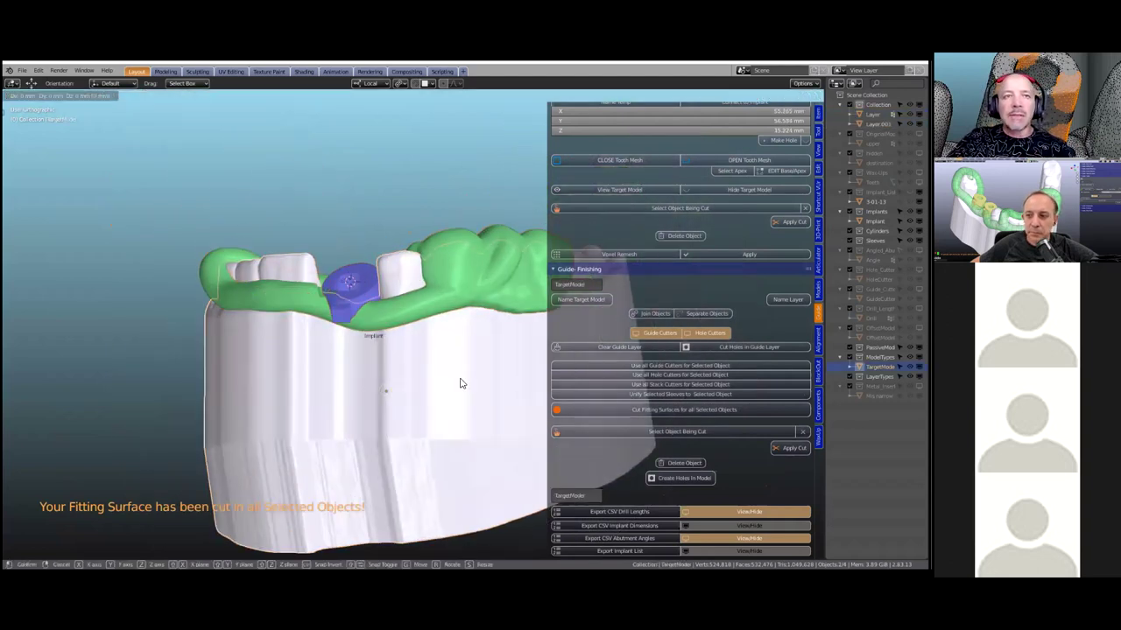
pyautogui.press('h')
pyautogui.moveTo(462, 375); pyautogui.dragTo(412, 215, button='middle')
pyautogui.scroll(1, 404, 284)
pyautogui.scroll(3, 404, 281)
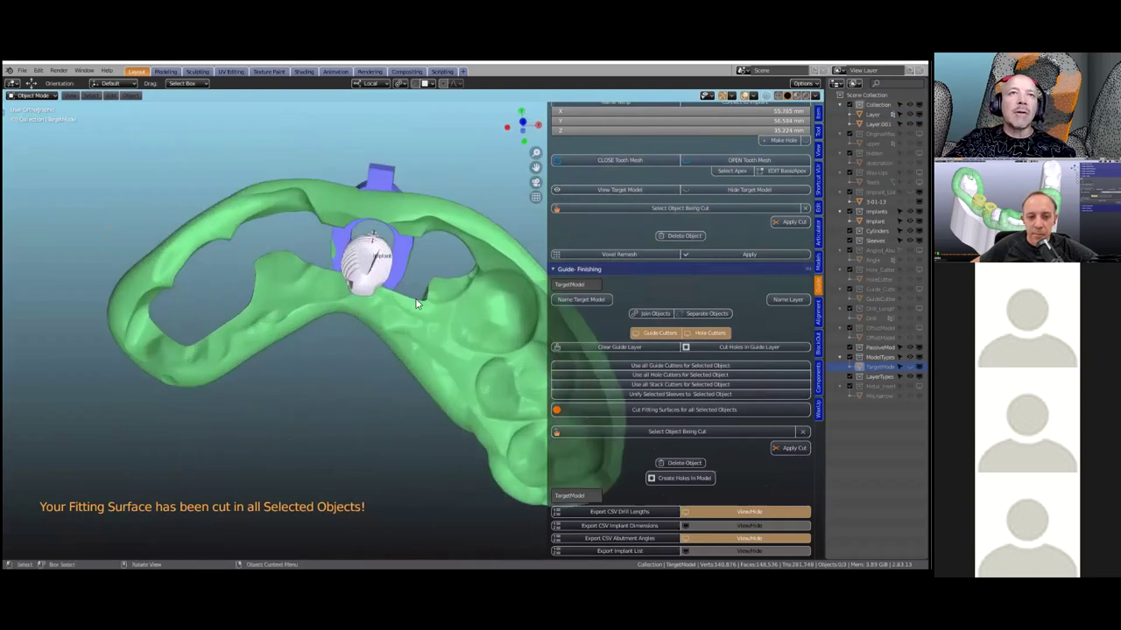
pyautogui.moveTo(341, 321); pyautogui.dragTo(270, 412, button='middle')
pyautogui.scroll(4, 377, 337)
pyautogui.moveTo(380, 340); pyautogui.dragTo(382, 377, button='middle')
pyautogui.scroll(-8, 375, 431)
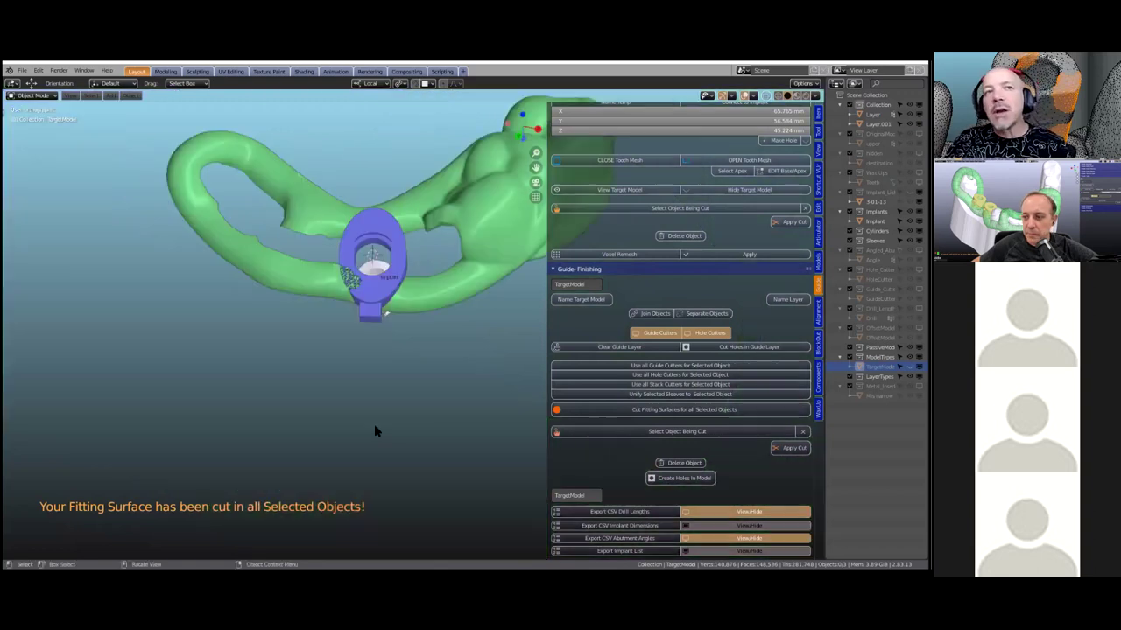
# Clip the view to a narrow section through the sleeve and implant and examine the sleeve's cross-section.
pyautogui.moveTo(375, 431); pyautogui.dragTo(374, 383, button='middle')
pyautogui.moveTo(374, 340); pyautogui.dragTo(359, 210, button='middle')
pyautogui.press('b')
pyautogui.moveTo(345, 209); pyautogui.dragTo(359, 421)
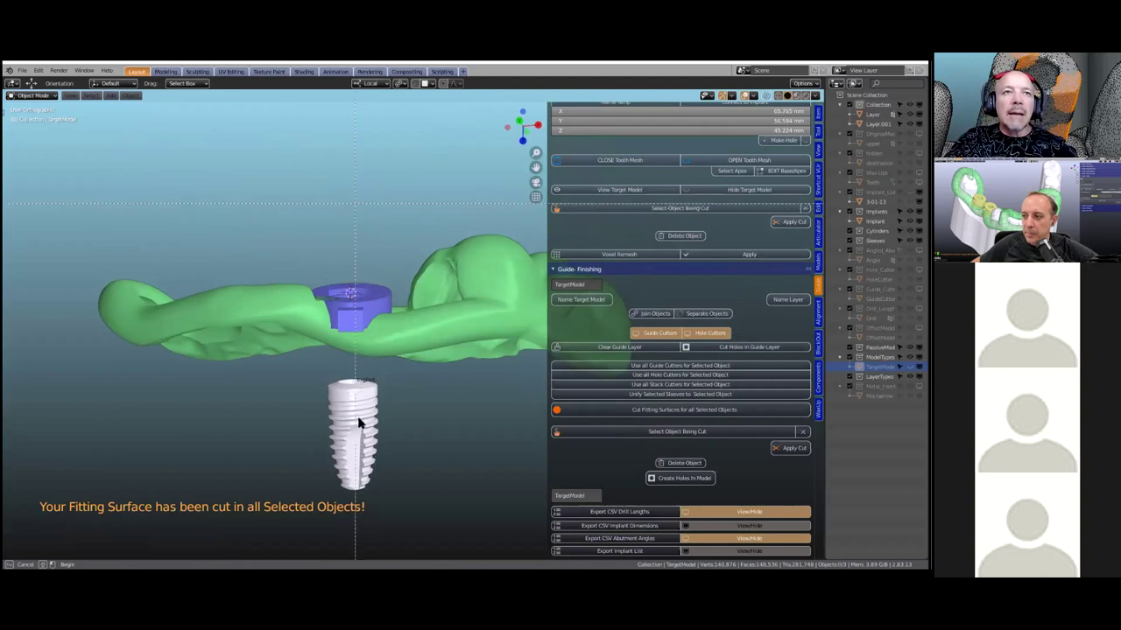
pyautogui.moveTo(380, 342)
pyautogui.mouseDown(button='middle')
pyautogui.moveTo(451, 342)
pyautogui.moveTo(338, 322)
pyautogui.mouseUp(button='middle')
pyautogui.keyDown('shift'); pyautogui.moveTo(430, 383); pyautogui.dragTo(520, 456, button='middle'); pyautogui.keyUp('shift')
pyautogui.scroll(4, 426, 255)
pyautogui.scroll(2, 425, 261)
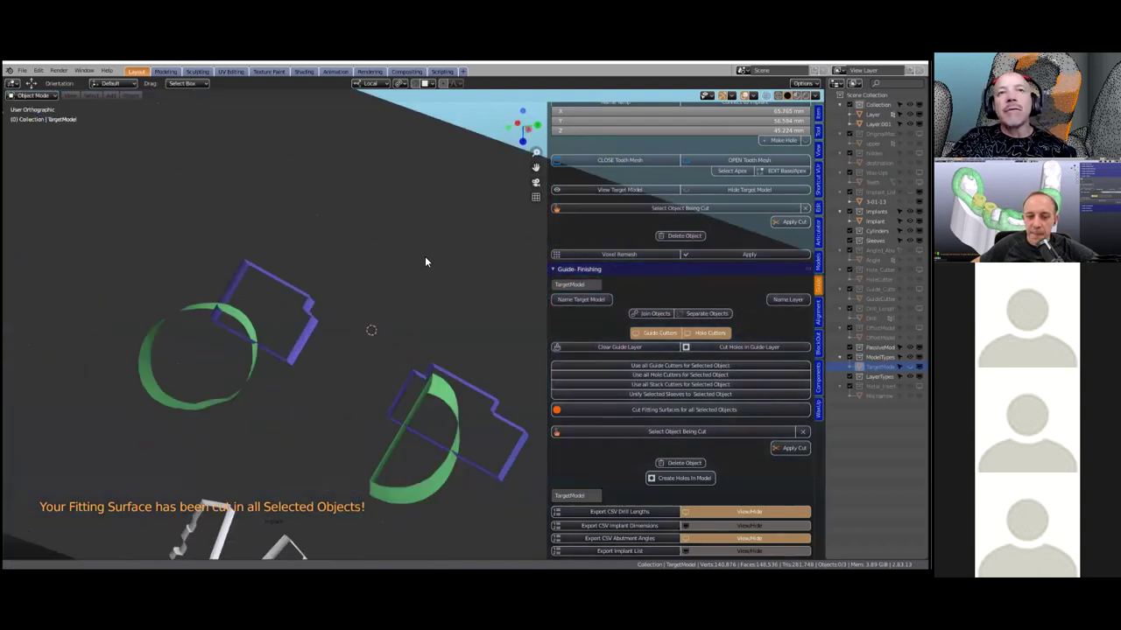
pyautogui.scroll(-3, 431, 286)
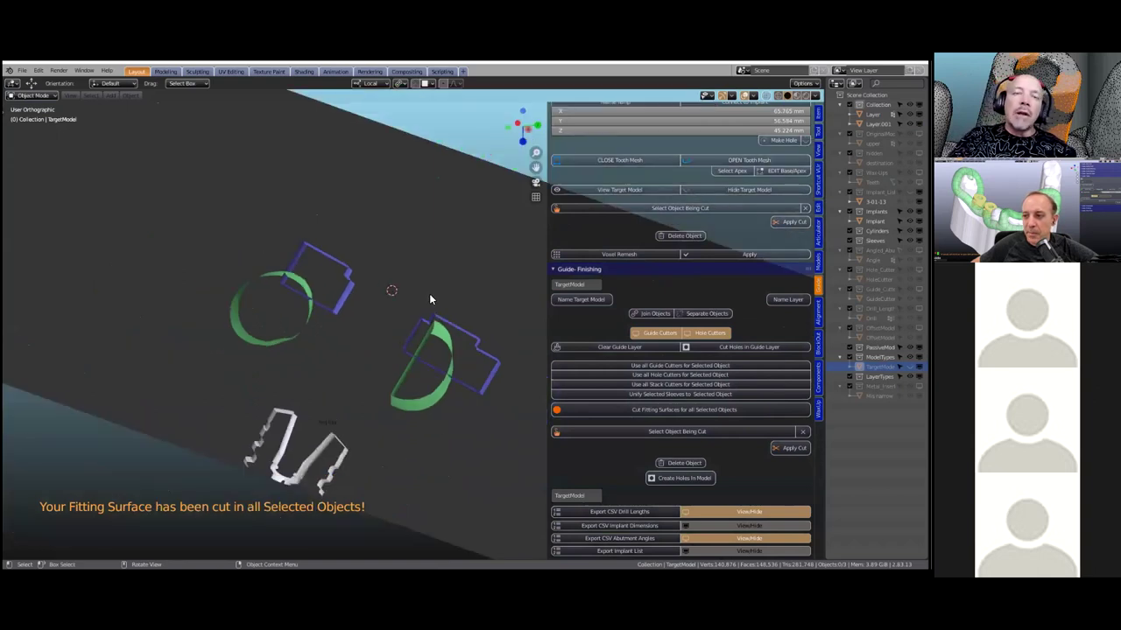
# Clear the view clipping and unify the guide sleeve with the guide layer.
pyautogui.moveTo(429, 300); pyautogui.dragTo(455, 368, button='middle')
pyautogui.click(366, 393)
pyautogui.click(635, 394)
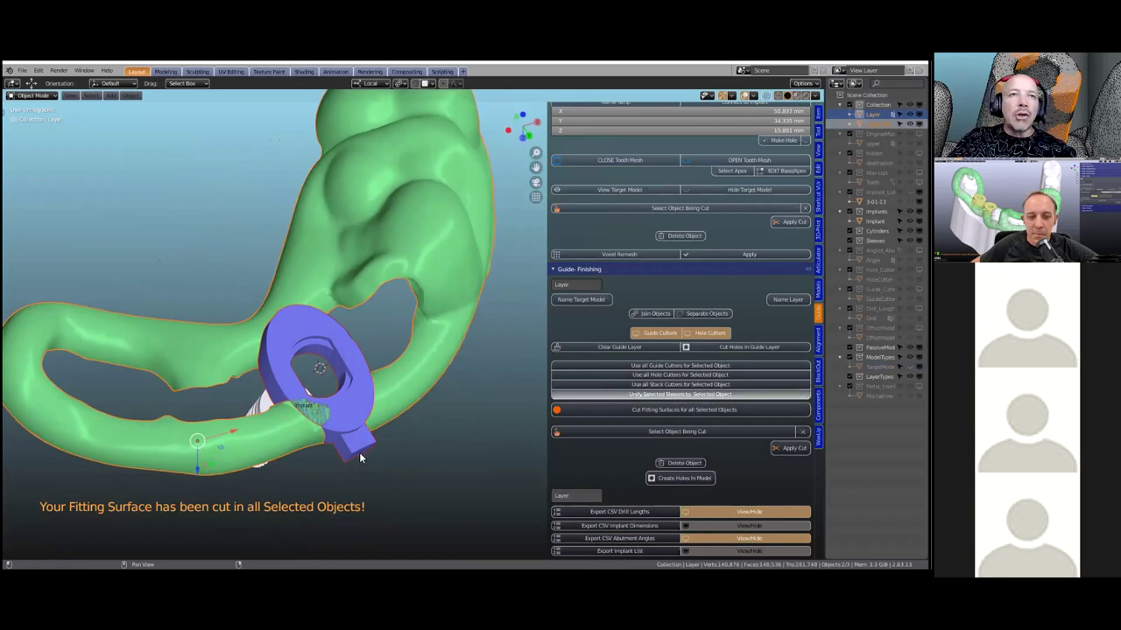
# Clip the view through the sleeve area and inspect the cross-section of the unified guide above the implant.
pyautogui.moveTo(358, 383); pyautogui.dragTo(302, 280, button='middle')
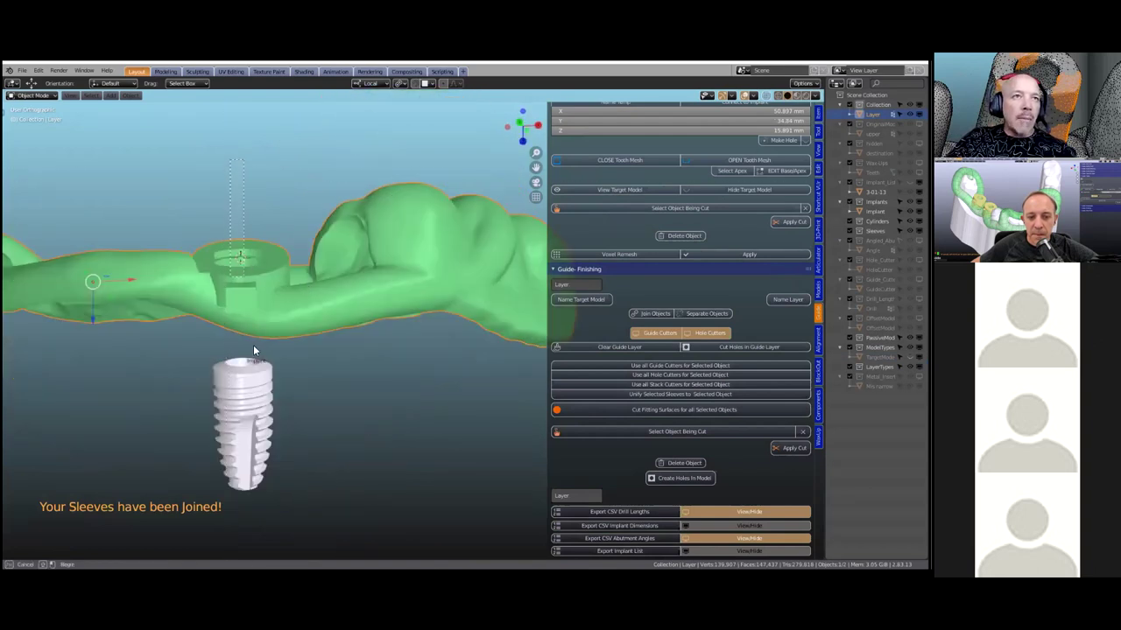
pyautogui.moveTo(250, 376); pyautogui.dragTo(418, 372, button='middle')
pyautogui.moveTo(415, 375); pyautogui.dragTo(411, 356, button='middle')
pyautogui.scroll(2, 286, 364)
pyautogui.moveTo(286, 364); pyautogui.dragTo(359, 484, button='middle')
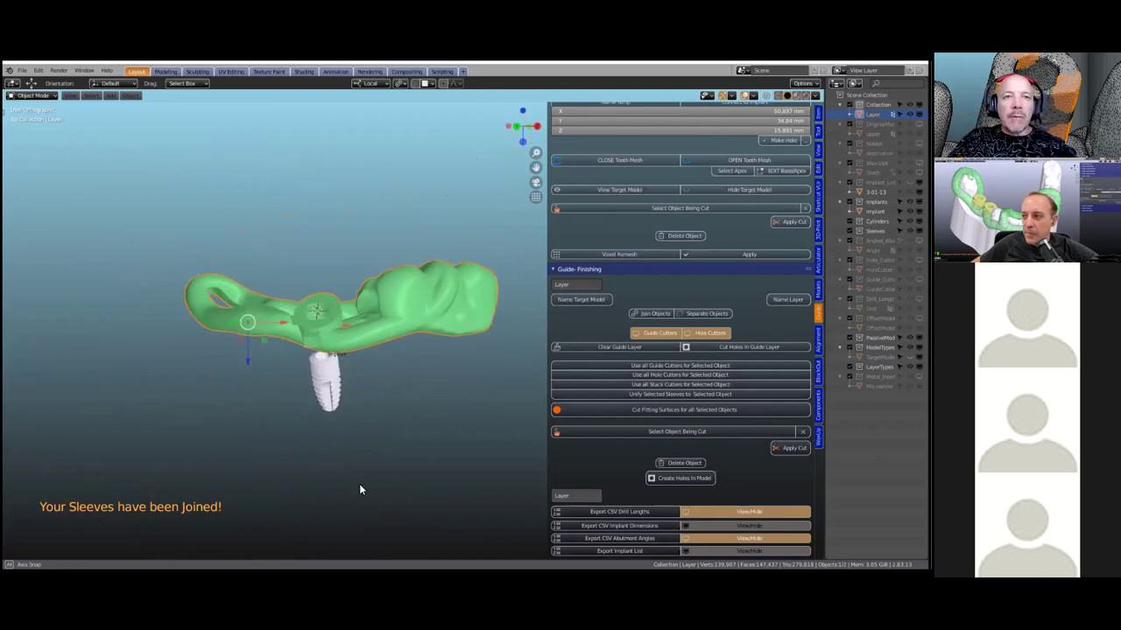
# Unhide the target model to view the unified guide seated on the jaw.
pyautogui.scroll(-1, 360, 487)
pyautogui.hotkey('alt', 'h')
pyautogui.moveTo(367, 339); pyautogui.dragTo(412, 370, button='middle')
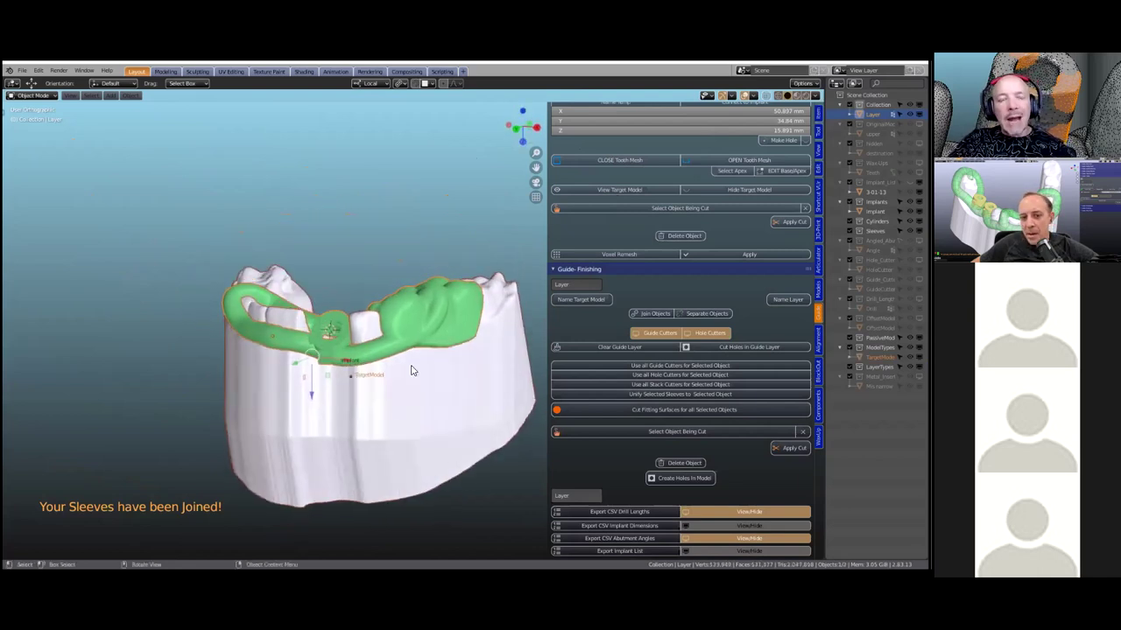
pyautogui.press('h')
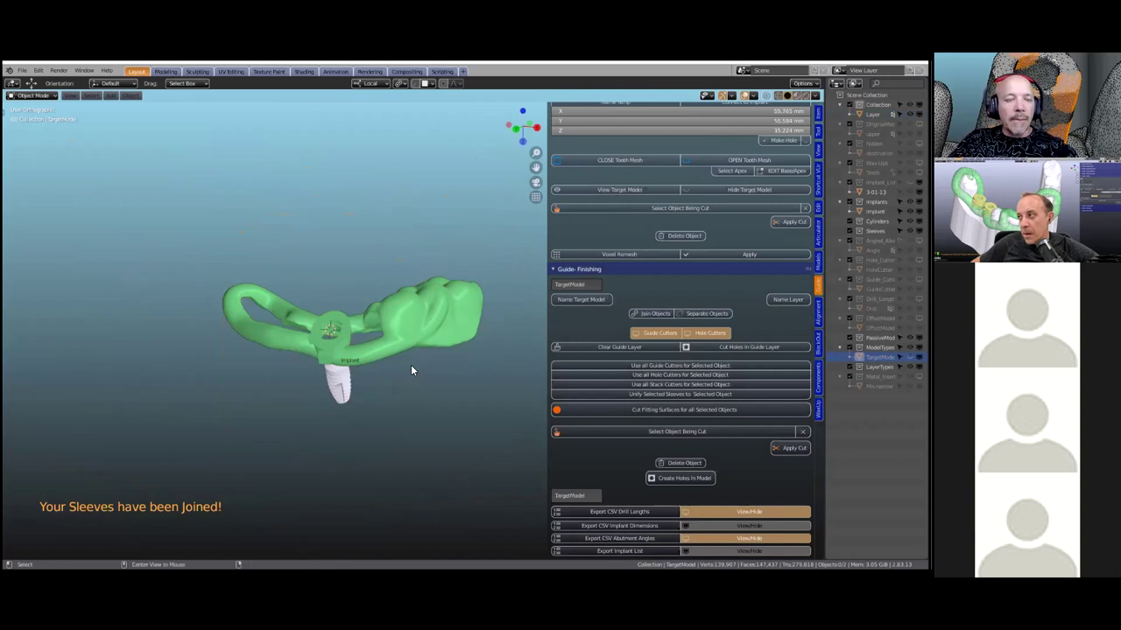
pyautogui.hotkey('alt', 'h')
pyautogui.moveTo(386, 331); pyautogui.dragTo(389, 282, button='middle')
pyautogui.click(388, 279)
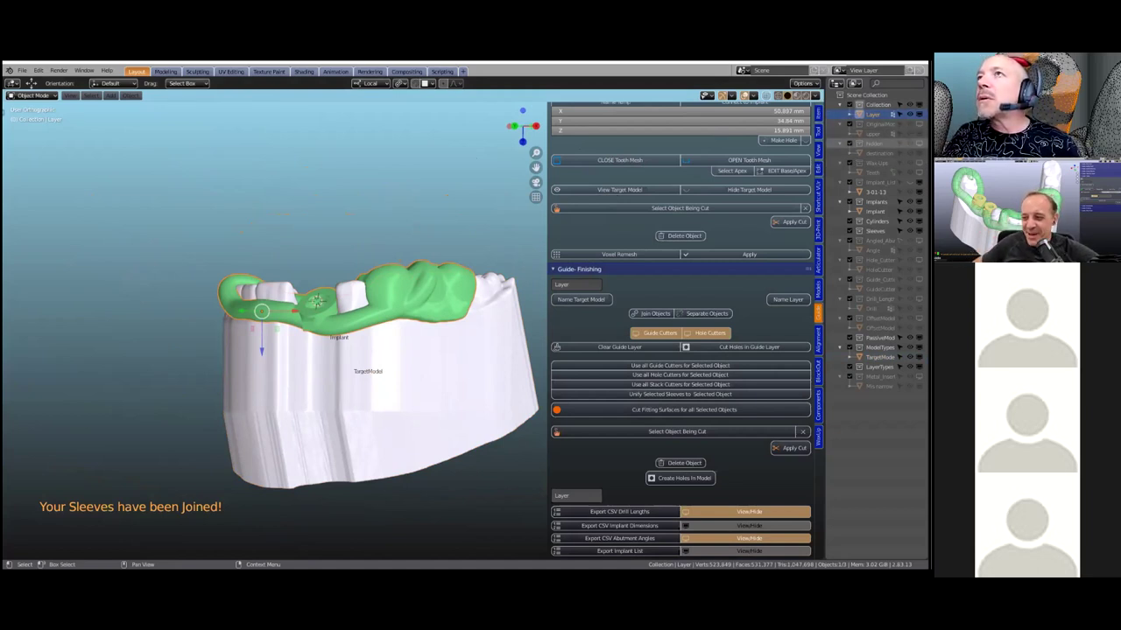
# Show the Wax Ups collection and hide the target model, leaving the tooth, guide and implant displayed.
pyautogui.click(918, 163)
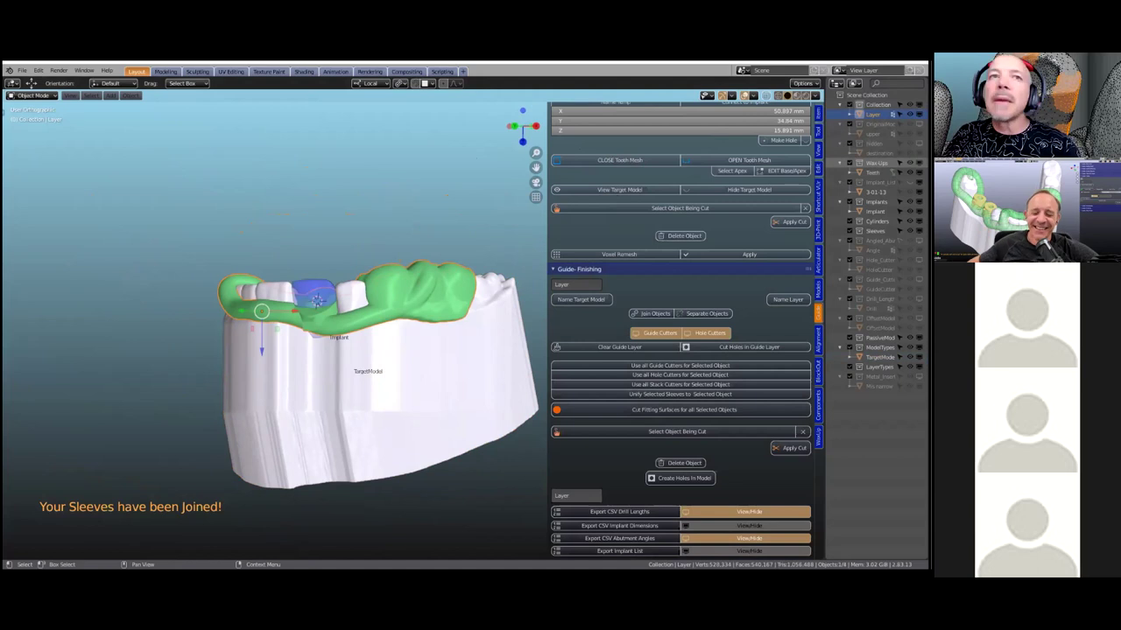
pyautogui.click(468, 417)
pyautogui.press('h')
pyautogui.moveTo(426, 346); pyautogui.dragTo(409, 329, button='middle')
pyautogui.scroll(2, 378, 377)
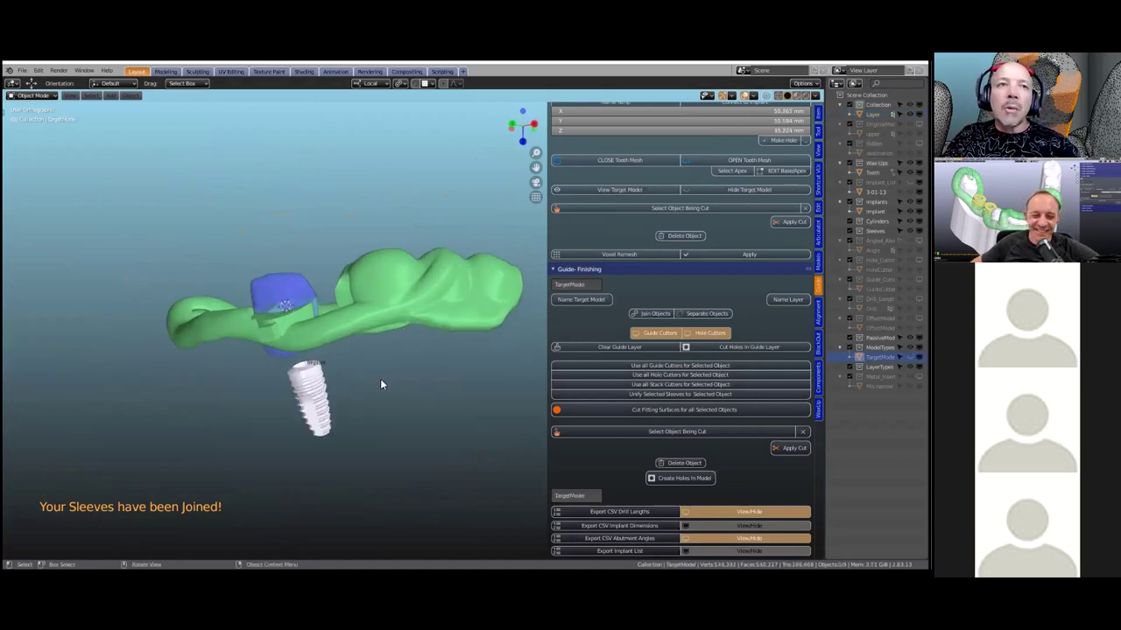
pyautogui.scroll(1, 381, 382)
pyautogui.scroll(-2, 383, 382)
# Set the components library to the MEDENTIKA Abutment Library, Medentika Quattrocone RI series, CONNECTION - RI category.
pyautogui.click(817, 378)
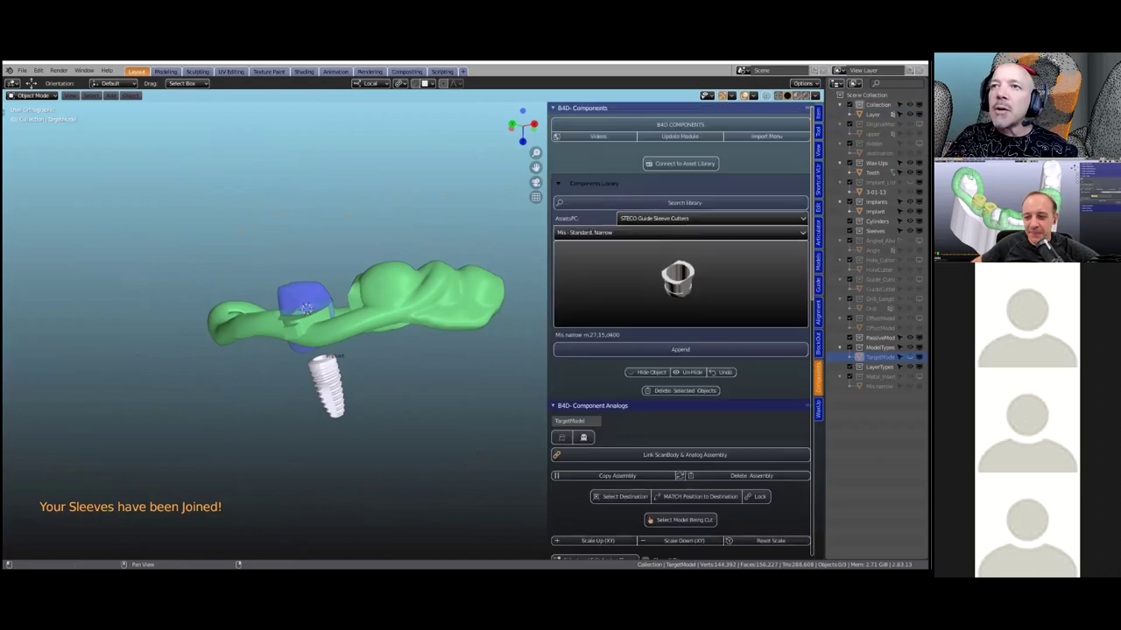
pyautogui.click(690, 220)
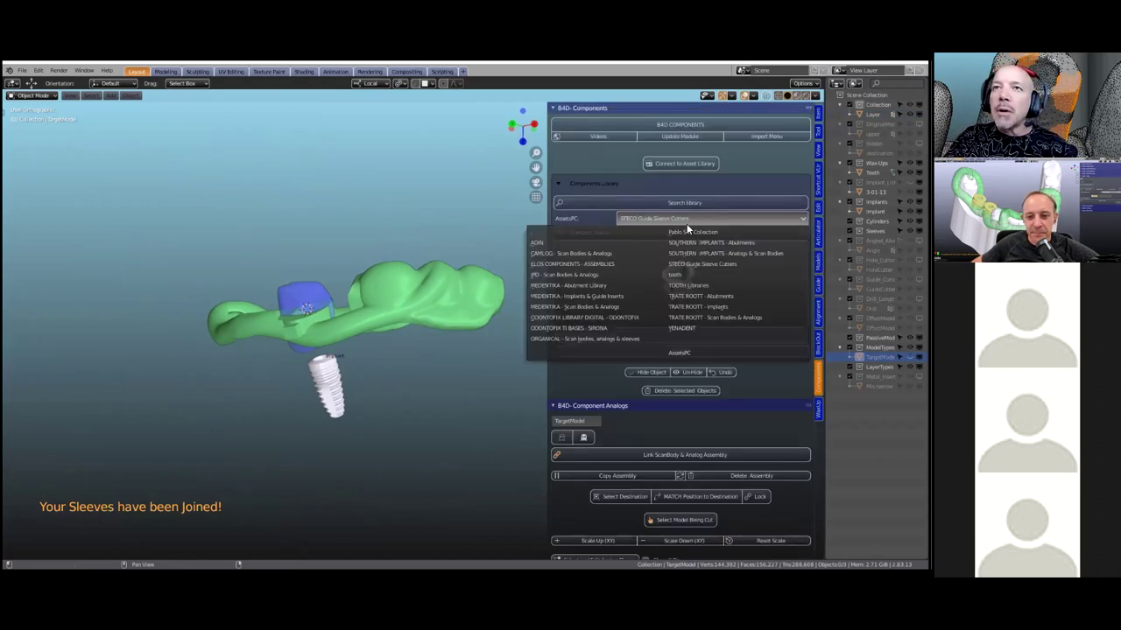
pyautogui.click(589, 286)
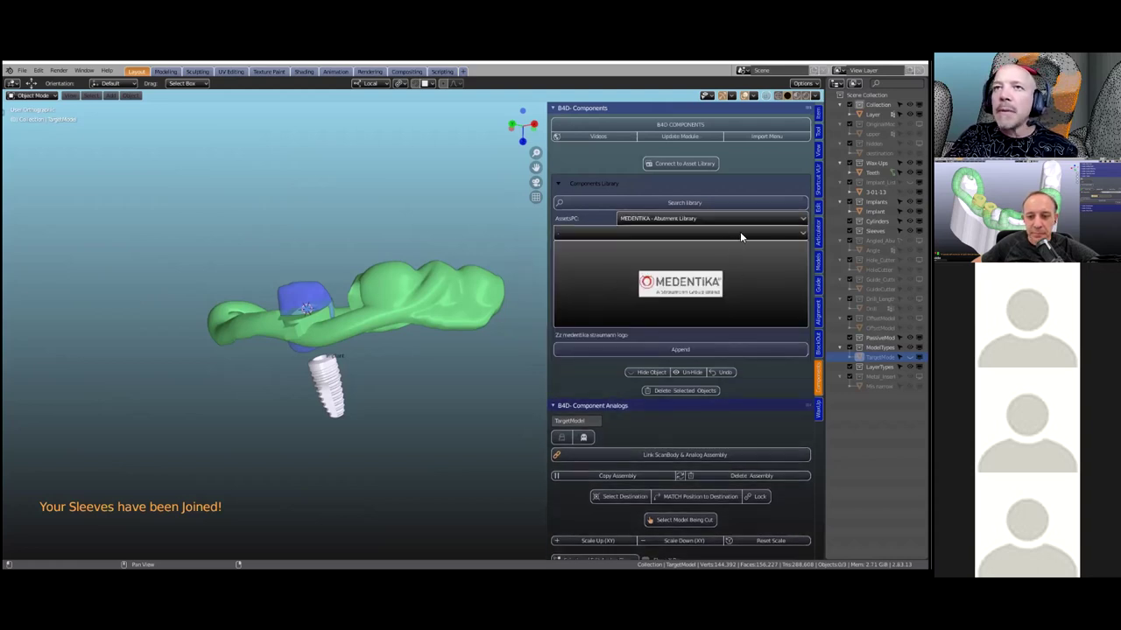
pyautogui.click(740, 232)
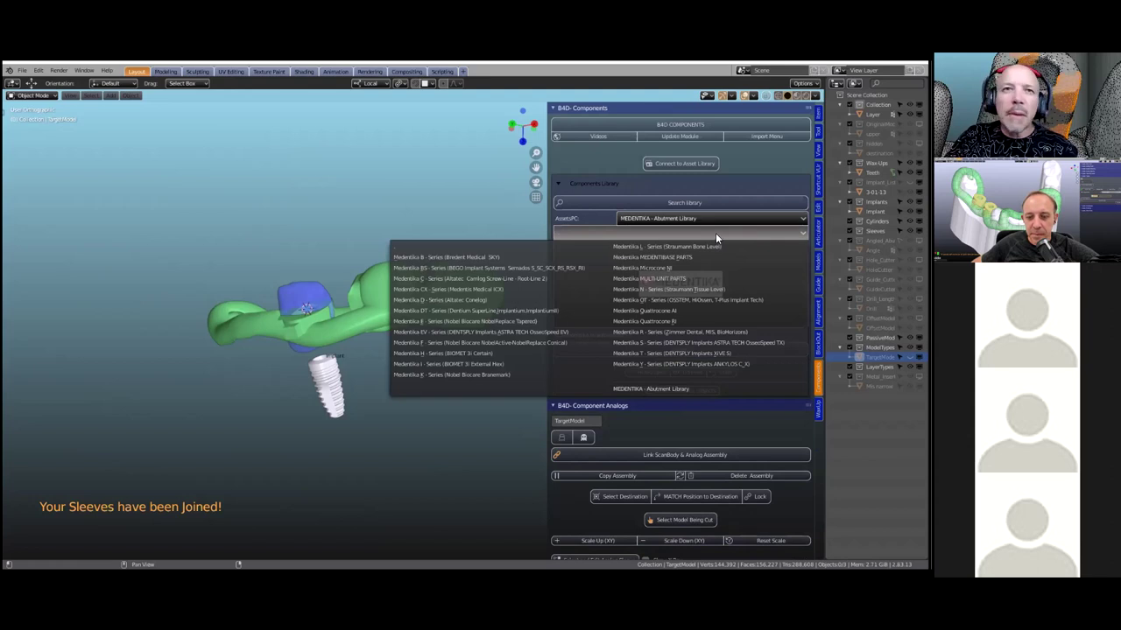
pyautogui.click(680, 321)
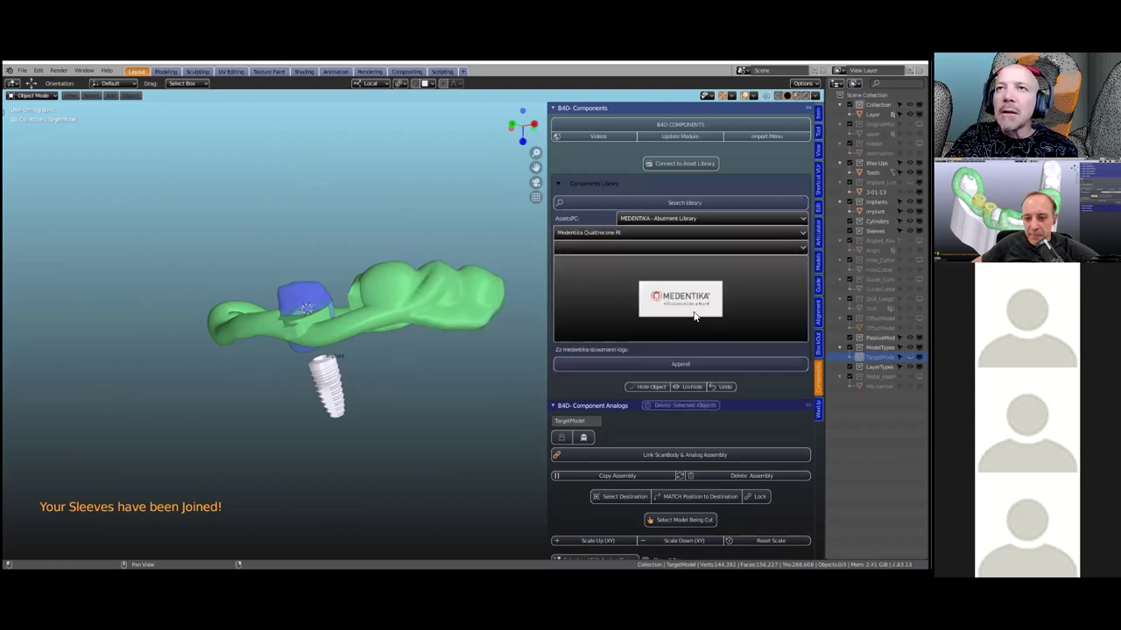
pyautogui.click(705, 249)
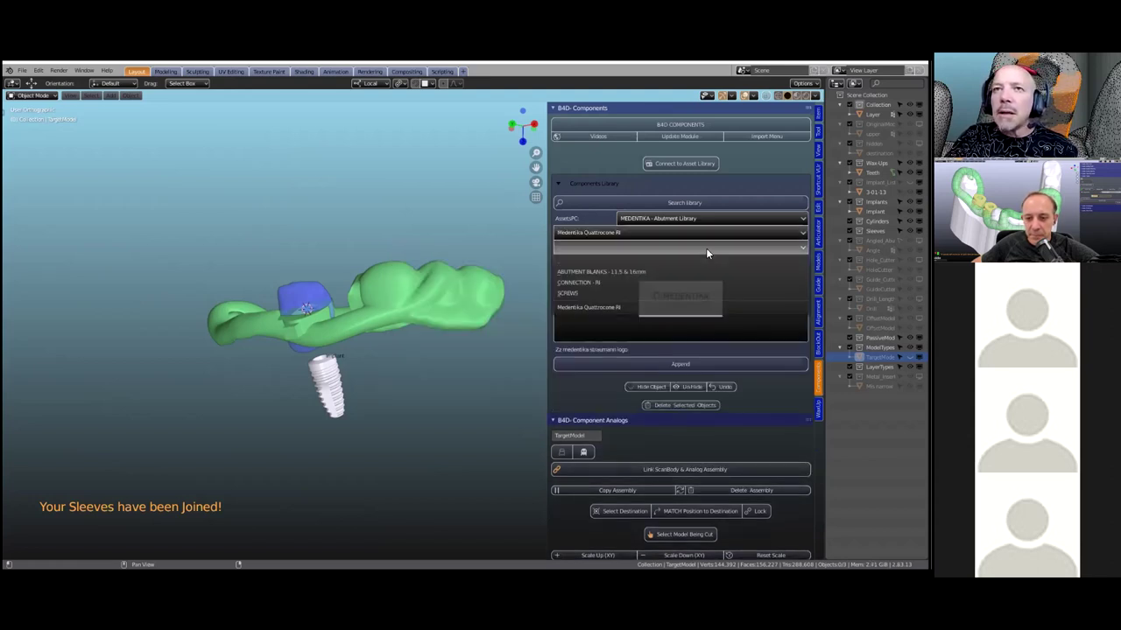
pyautogui.click(628, 283)
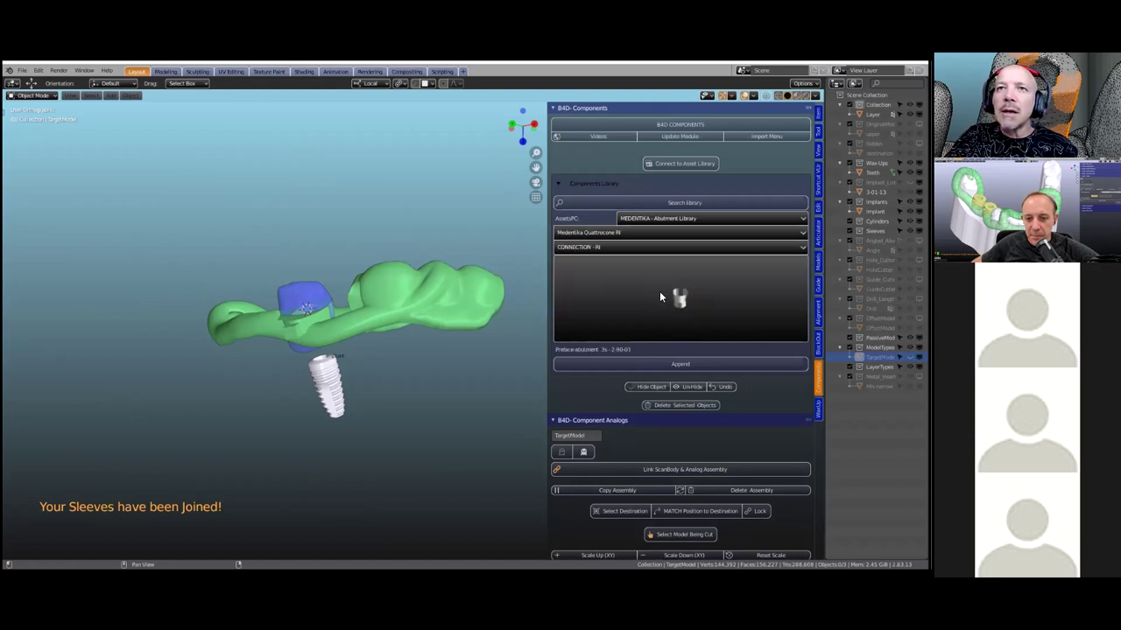
# Append the Tibase asc-flex 3,5mm - 2-09-19 abutment to the scene.
pyautogui.click(659, 291)
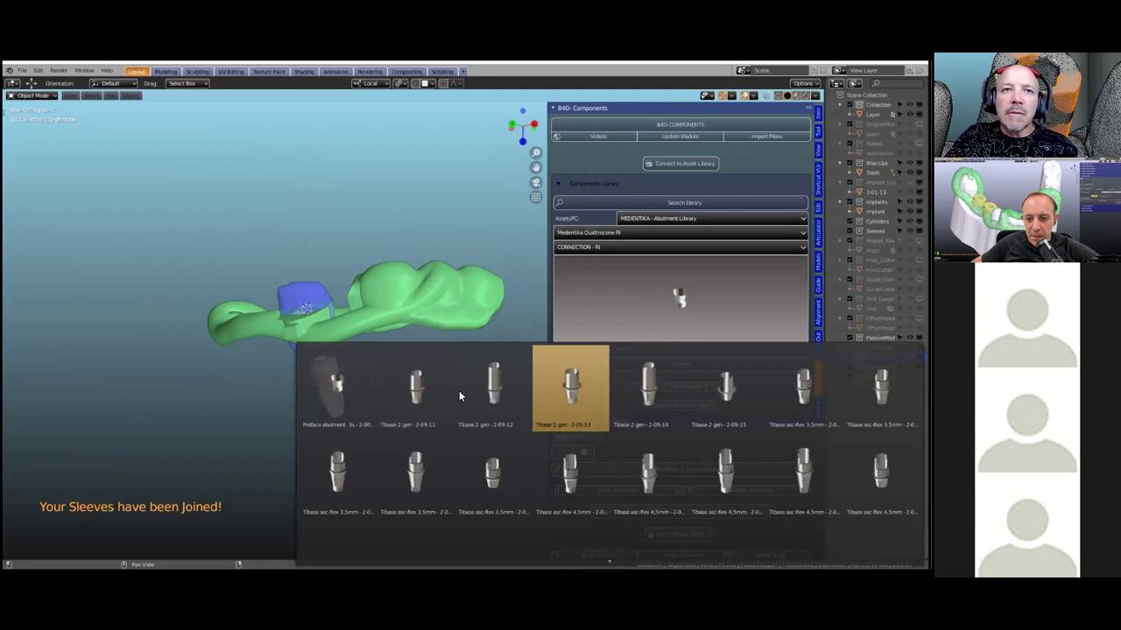
pyautogui.click(429, 384)
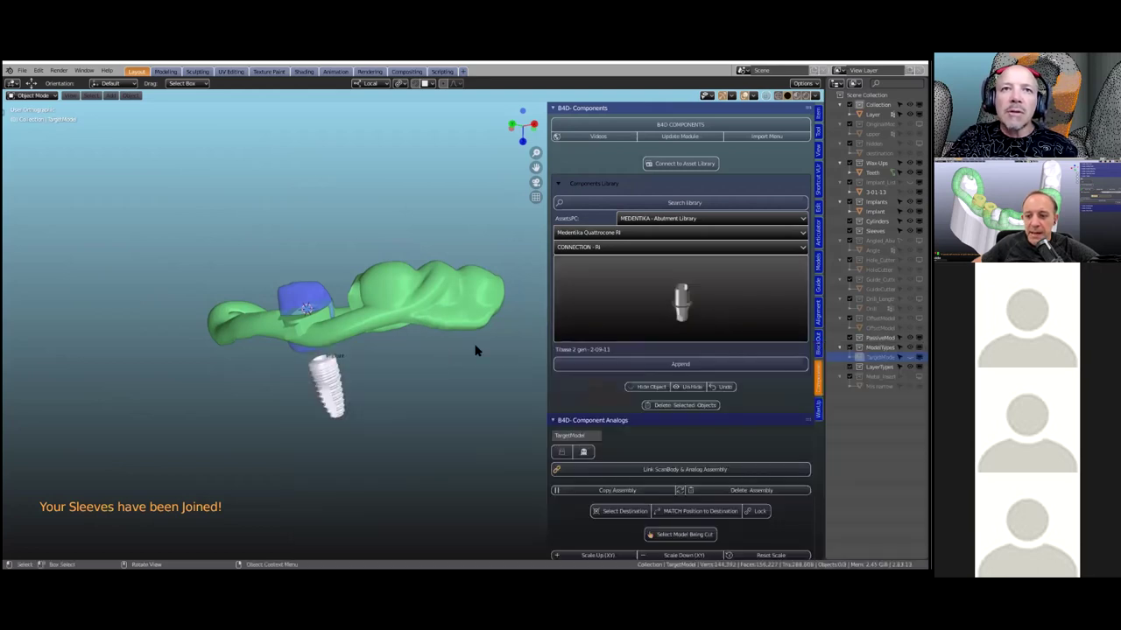
pyautogui.click(683, 303)
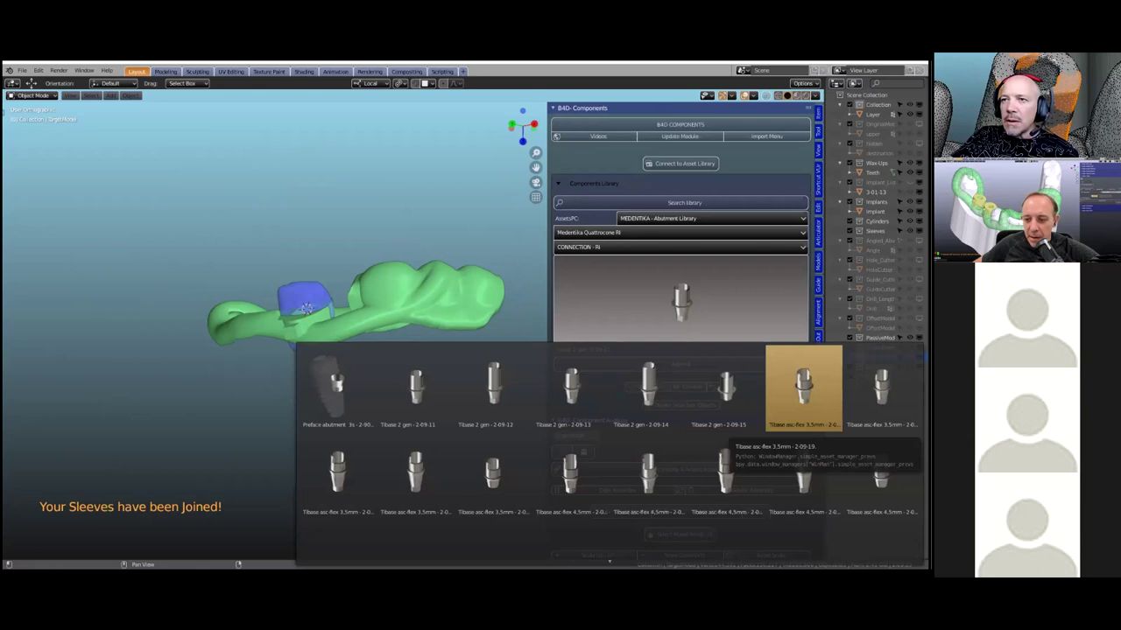
pyautogui.click(803, 385)
pyautogui.click(693, 363)
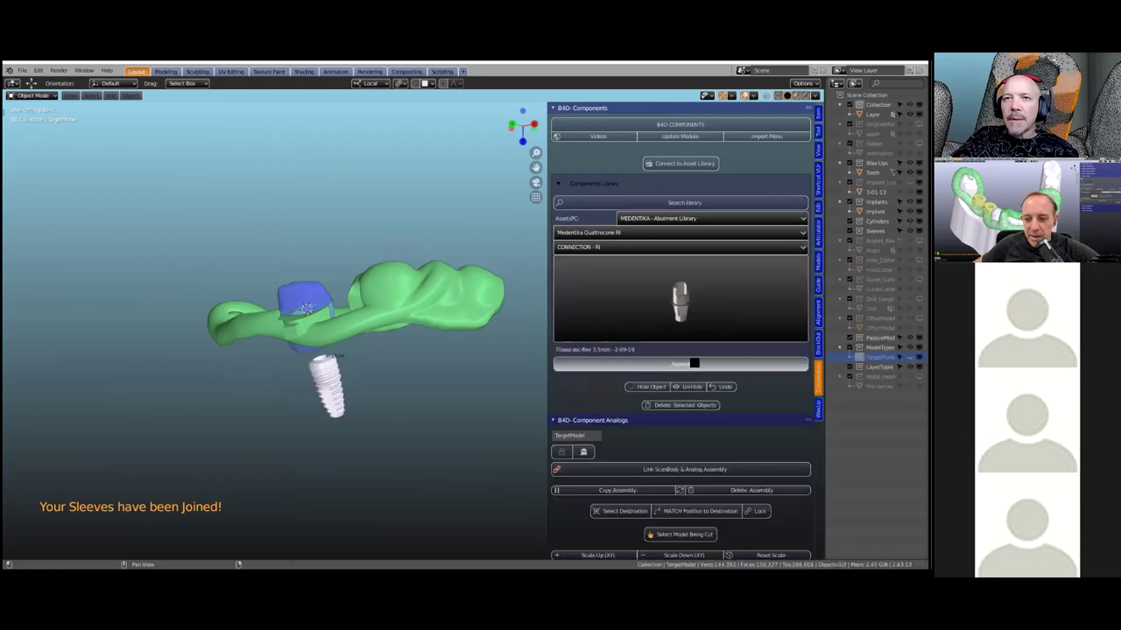
pyautogui.moveTo(502, 349); pyautogui.dragTo(384, 425, button='middle')
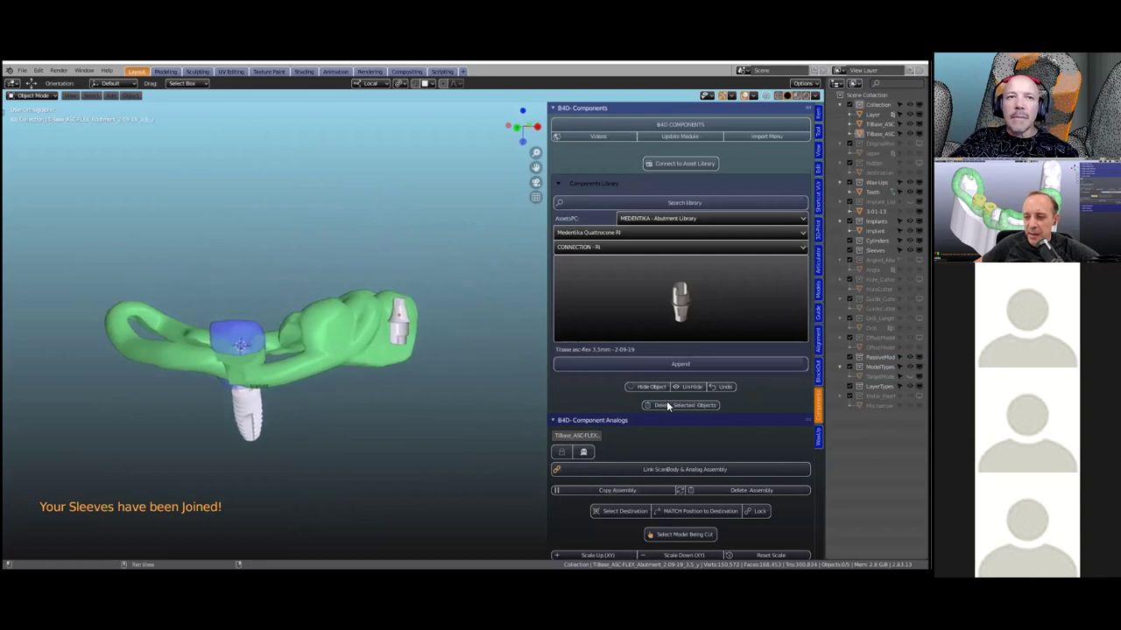
# Link the Tibase sleeve and the abutment beside the guide into one abutment assembly.
pyautogui.scroll(-3, 668, 402)
pyautogui.scroll(-5, 668, 401)
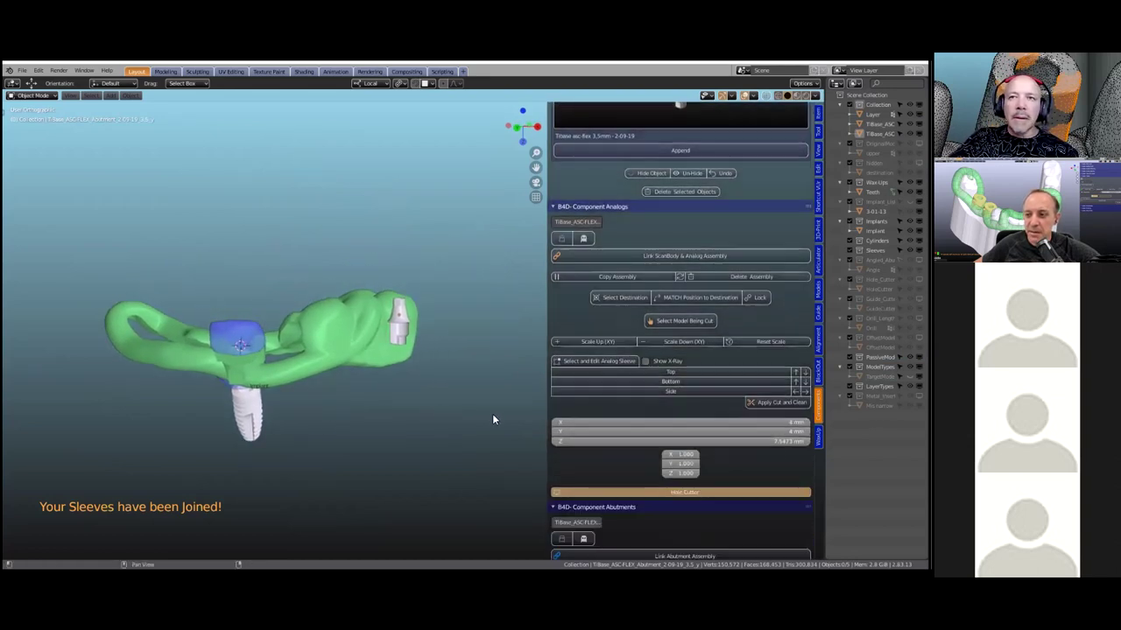
pyautogui.scroll(-1, 631, 413)
pyautogui.moveTo(631, 414); pyautogui.dragTo(466, 380, button='middle')
pyautogui.scroll(-1, 466, 380)
pyautogui.scroll(-5, 633, 414)
pyautogui.scroll(-5, 561, 358)
pyautogui.scroll(-6, 562, 203)
pyautogui.scroll(1, 413, 375)
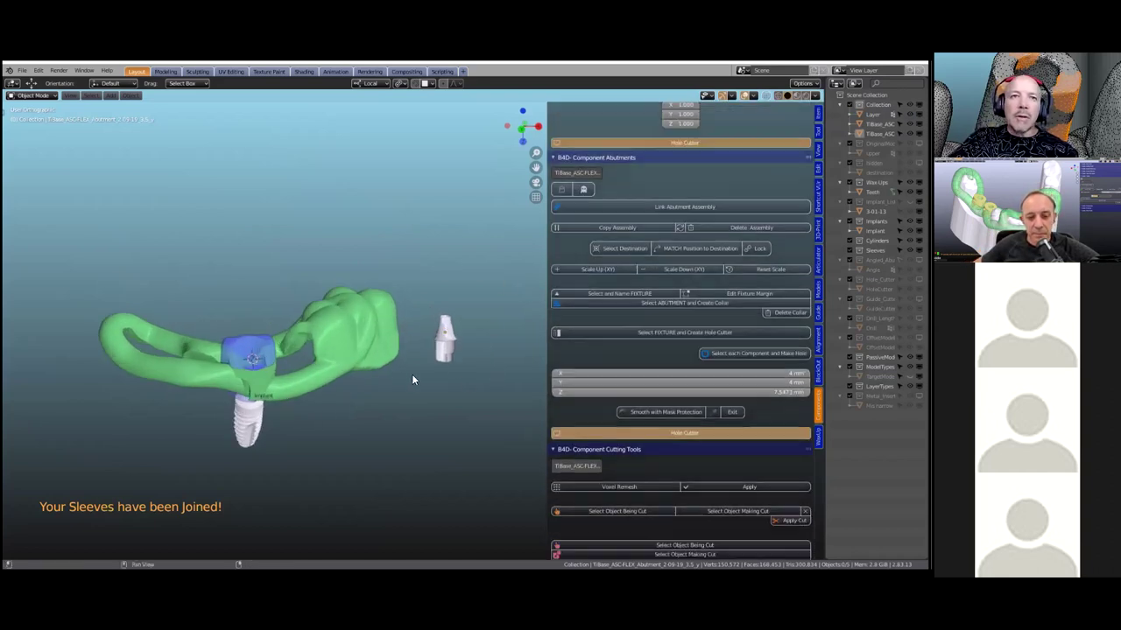
pyautogui.scroll(6, 334, 222)
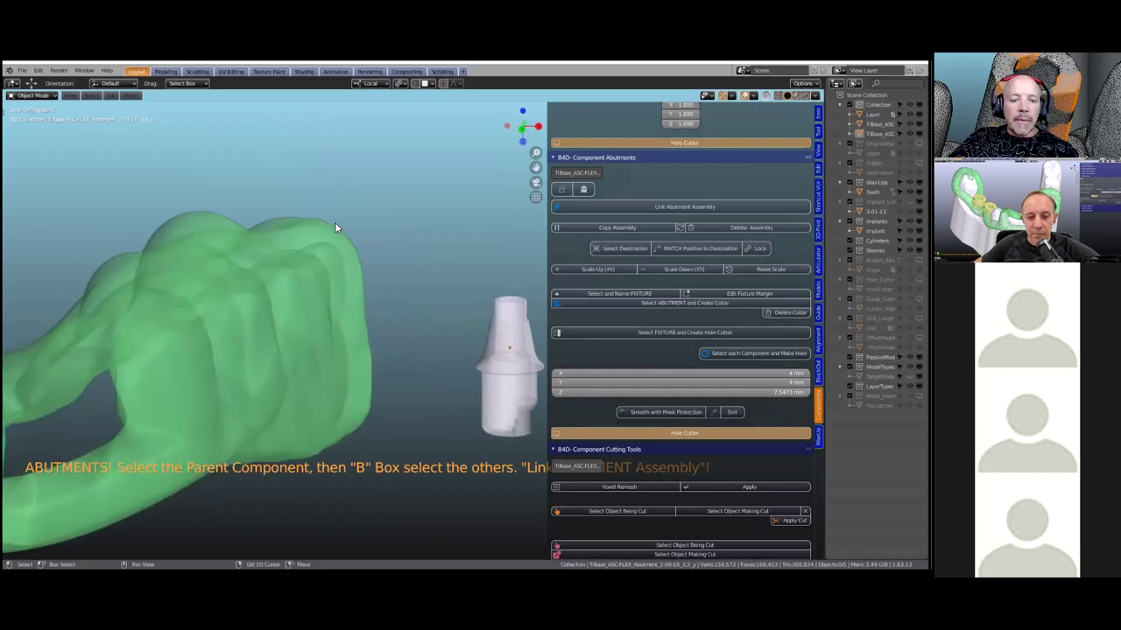
pyautogui.keyDown('shift'); pyautogui.moveTo(335, 222); pyautogui.dragTo(316, 201, button='middle'); pyautogui.keyUp('shift')
pyautogui.click(419, 319)
pyautogui.press('b')
pyautogui.moveTo(345, 242); pyautogui.dragTo(454, 339)
pyautogui.click(674, 206)
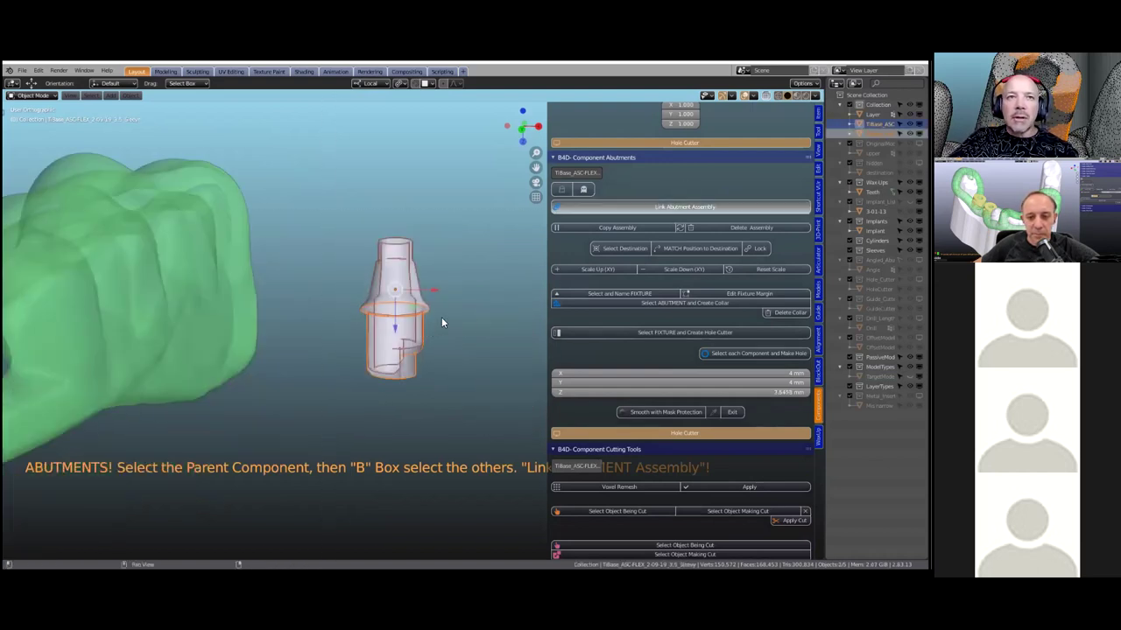
# Set the implant as the destination and match the linked Tibase abutment assembly's position to it.
pyautogui.scroll(-3, 436, 338)
pyautogui.scroll(1, 370, 356)
pyautogui.moveTo(376, 354); pyautogui.dragTo(308, 362, button='middle')
pyautogui.scroll(-3, 245, 390)
pyautogui.click(669, 334)
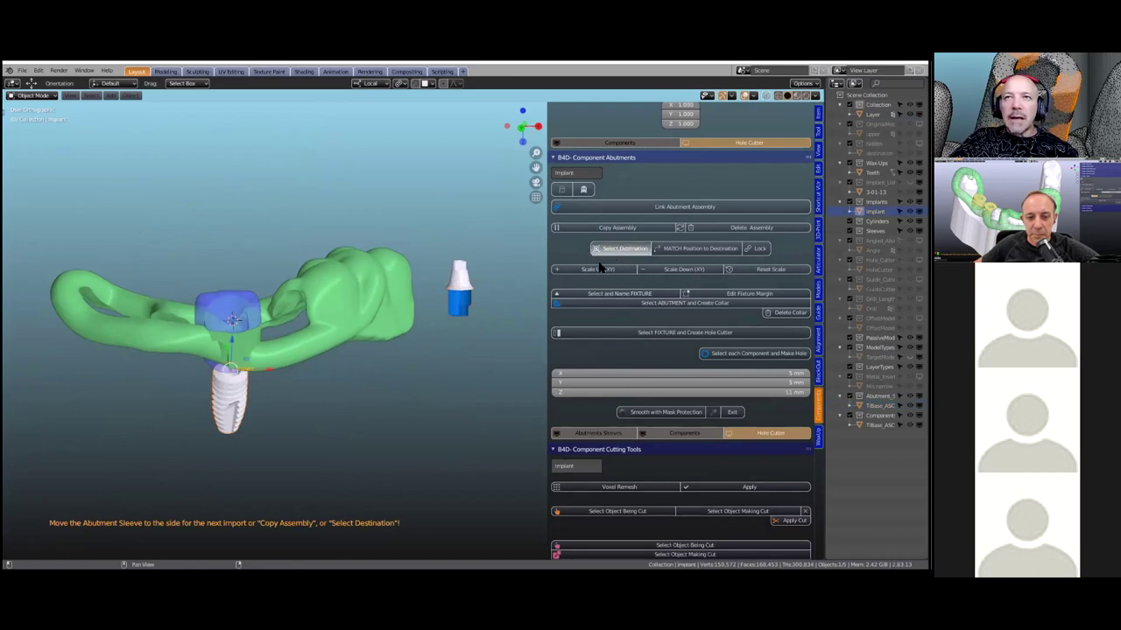
pyautogui.click(620, 248)
pyautogui.click(464, 301)
pyautogui.click(708, 248)
# Hide the green guide layer, leaving the tooth, abutment assembly and implant displayed.
pyautogui.moveTo(373, 362); pyautogui.dragTo(421, 288, button='middle')
pyautogui.scroll(5, 367, 341)
pyautogui.scroll(-3, 333, 250)
pyautogui.click(403, 279)
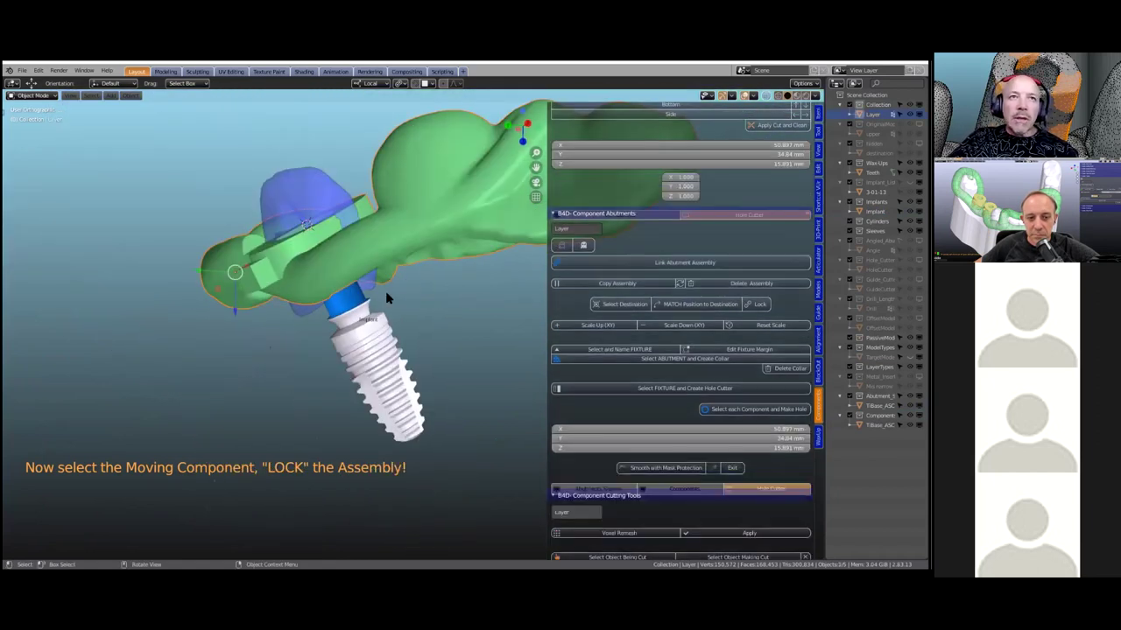
pyautogui.press('h')
# Set the tooth's colour alpha to 1.000 and delete its blue colour.
pyautogui.click(349, 263)
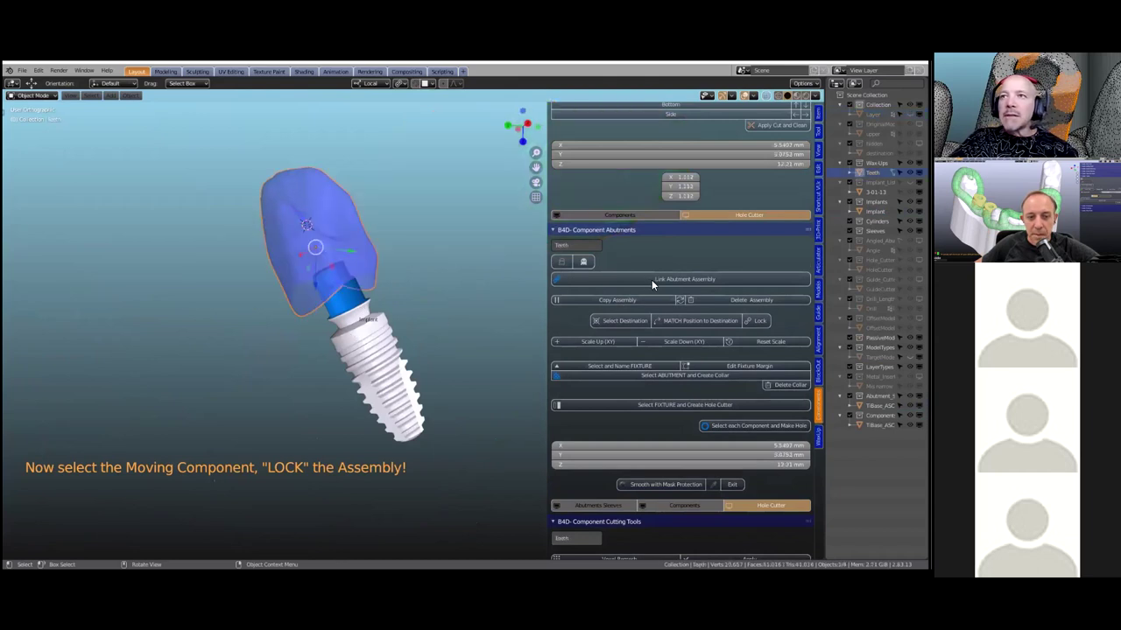
pyautogui.moveTo(350, 263); pyautogui.dragTo(350, 289, button='middle')
pyautogui.scroll(1, 351, 289)
pyautogui.scroll(1, 652, 280)
pyautogui.scroll(-1, 680, 333)
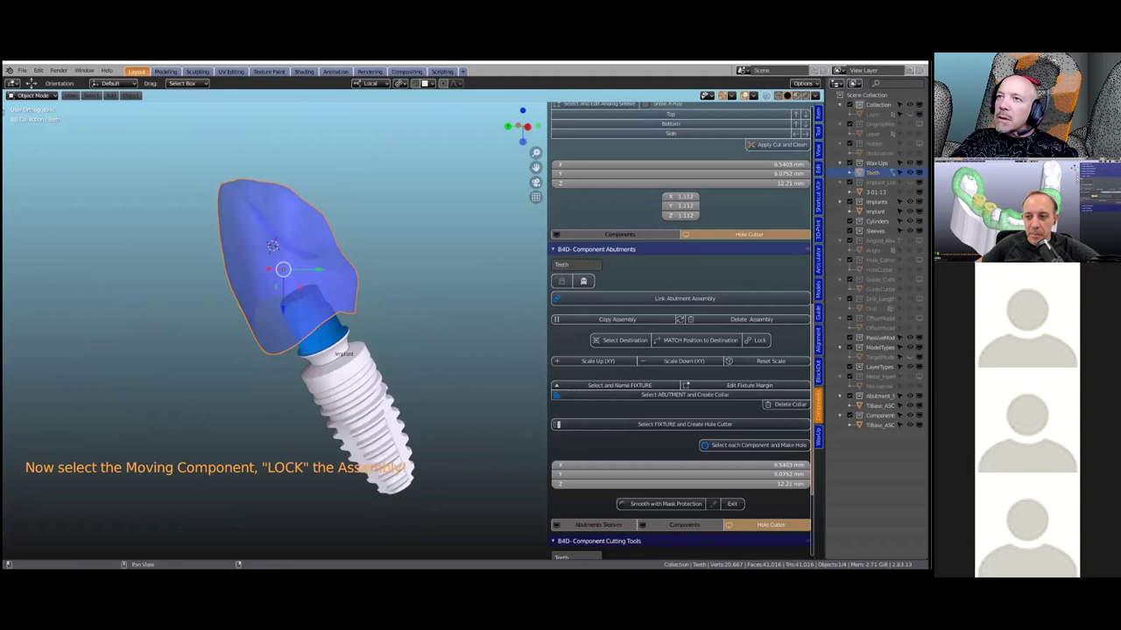
pyautogui.click(817, 289)
pyautogui.click(767, 275)
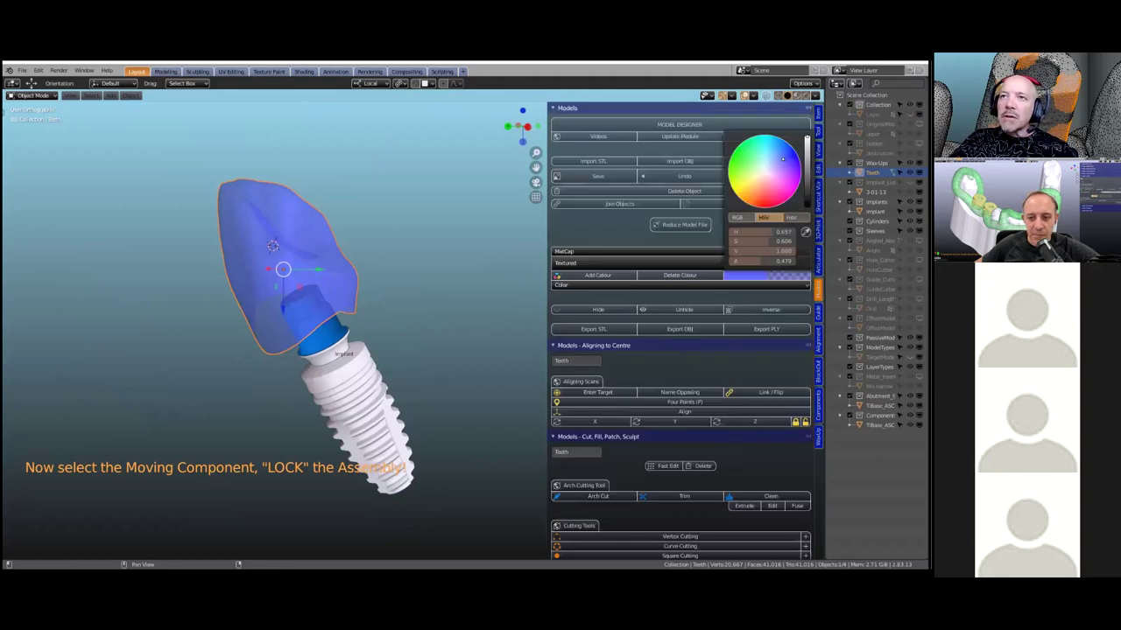
pyautogui.moveTo(763, 260); pyautogui.dragTo(797, 261)
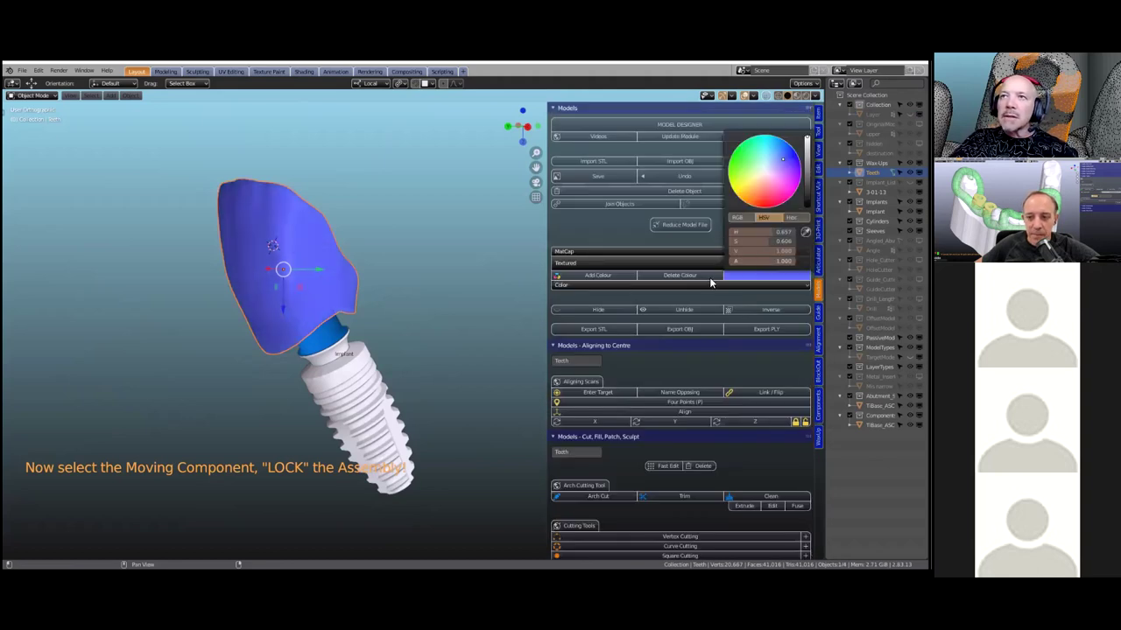
pyautogui.click(648, 275)
pyautogui.moveTo(455, 359); pyautogui.dragTo(473, 357, button='middle')
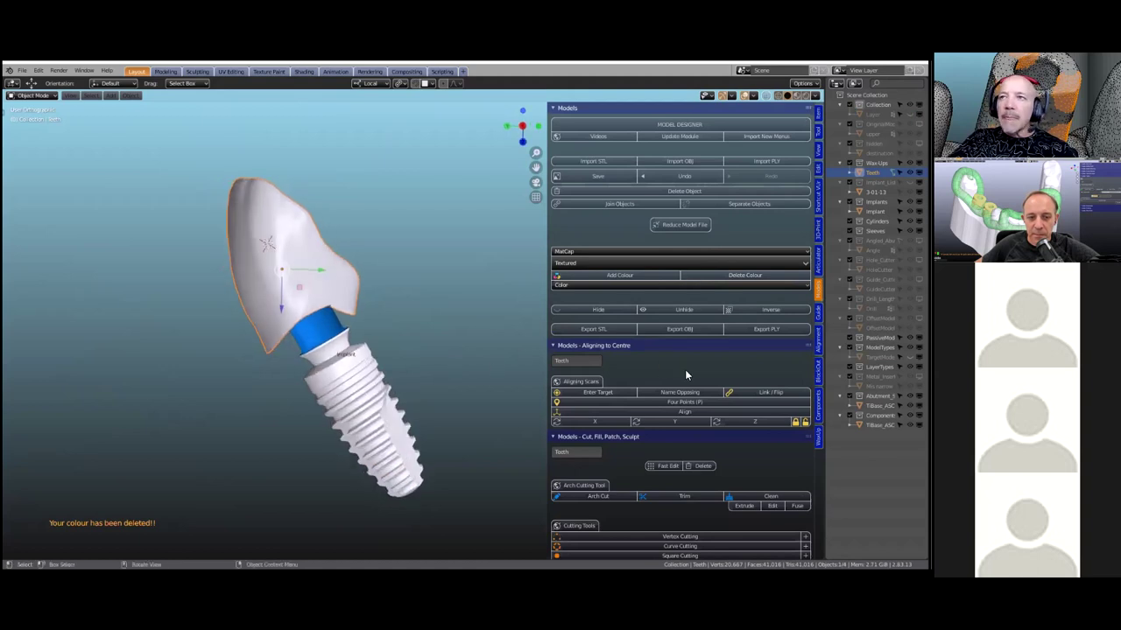
# Name the tooth as the fixture in the Component Abutments tools.
pyautogui.click(818, 405)
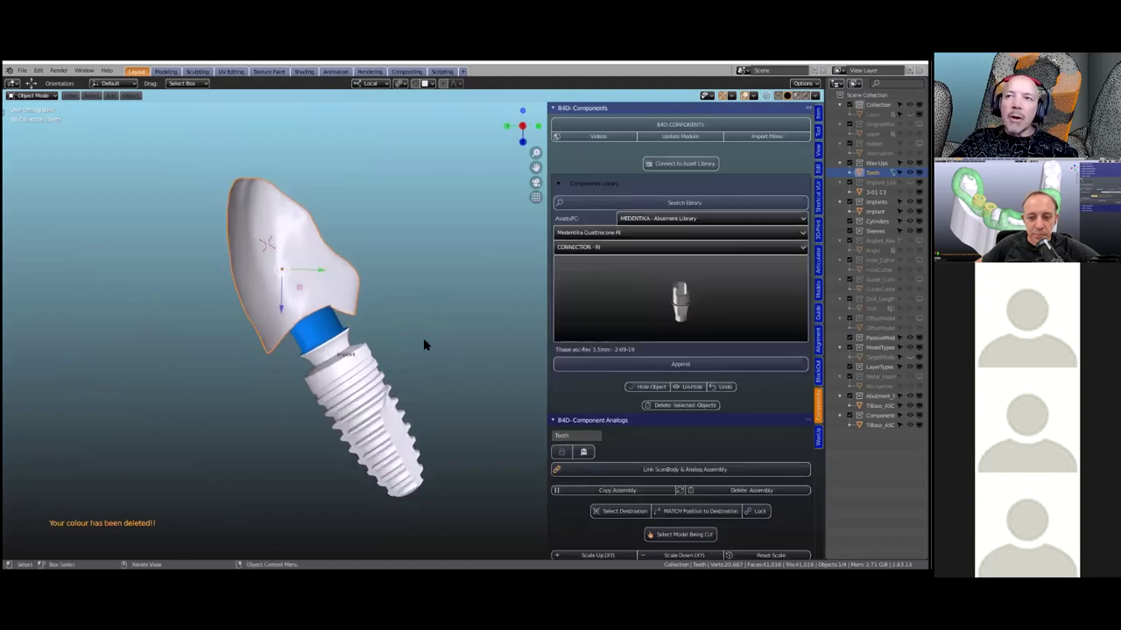
pyautogui.scroll(3, 423, 338)
pyautogui.scroll(-7, 697, 372)
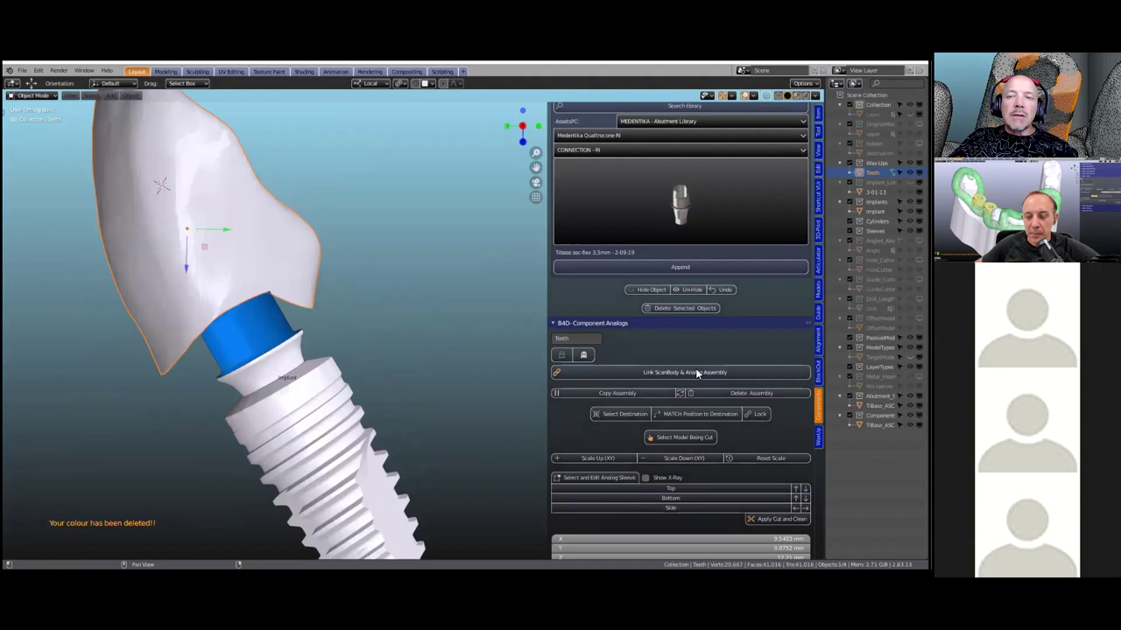
pyautogui.scroll(-8, 698, 376)
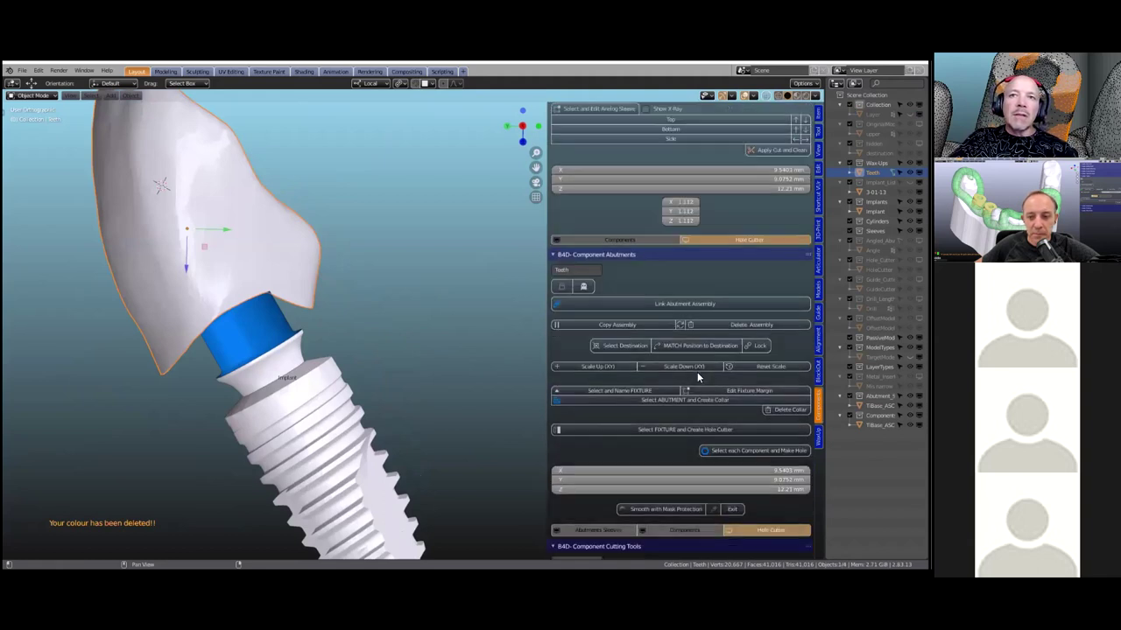
pyautogui.scroll(-1, 697, 373)
pyautogui.scroll(-3, 376, 312)
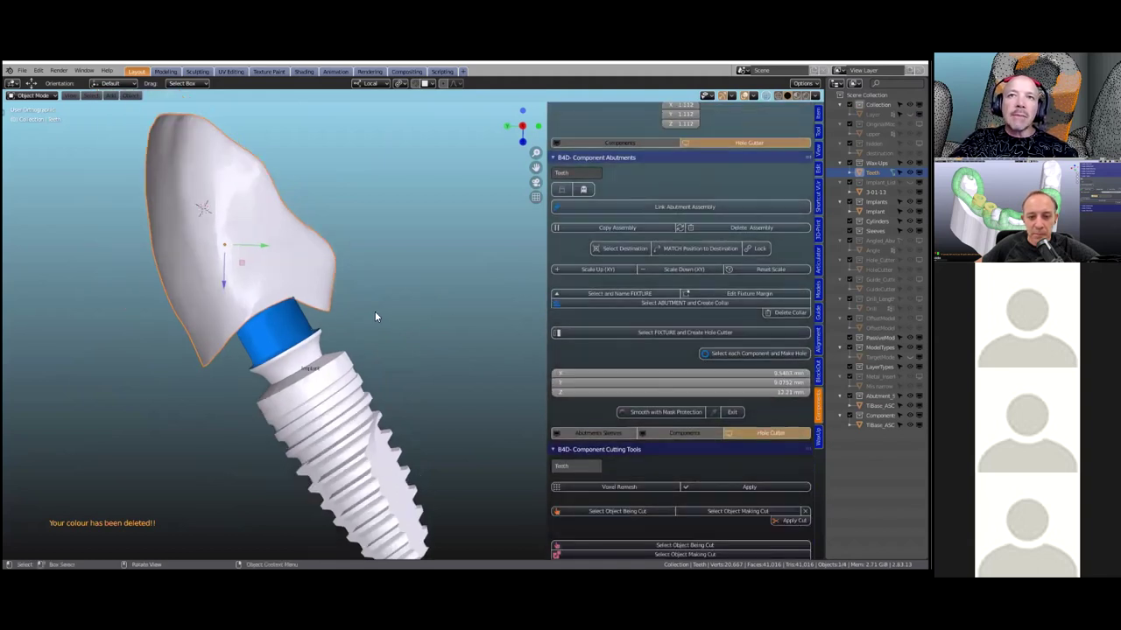
pyautogui.click(595, 293)
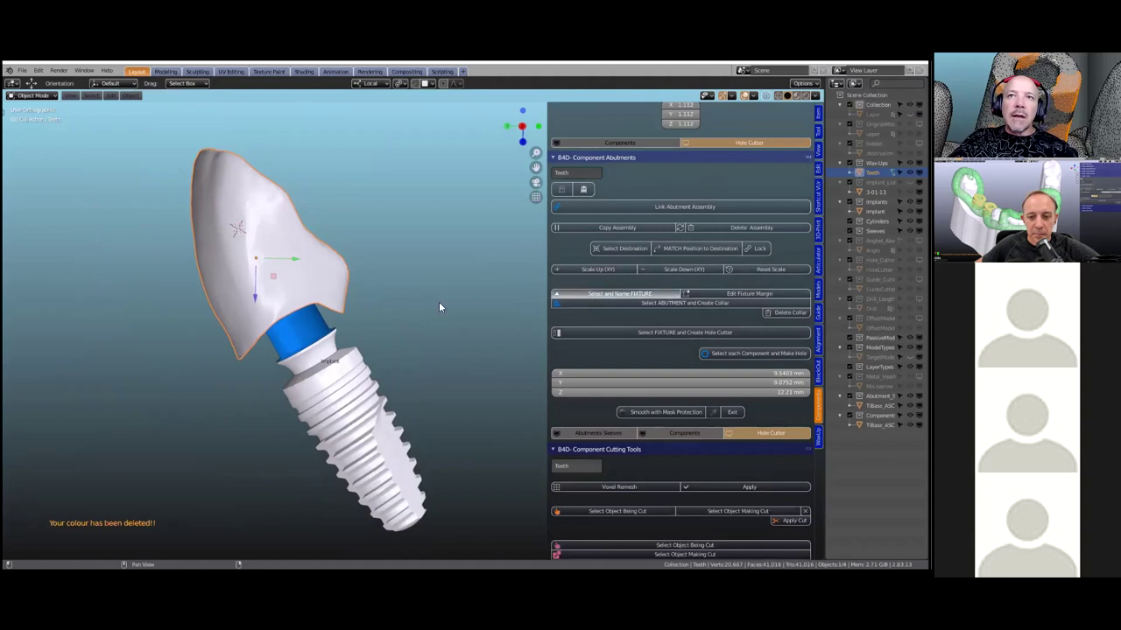
# Create the abutment collar on the fixture from the blue Tibase sleeve.
pyautogui.click(300, 330)
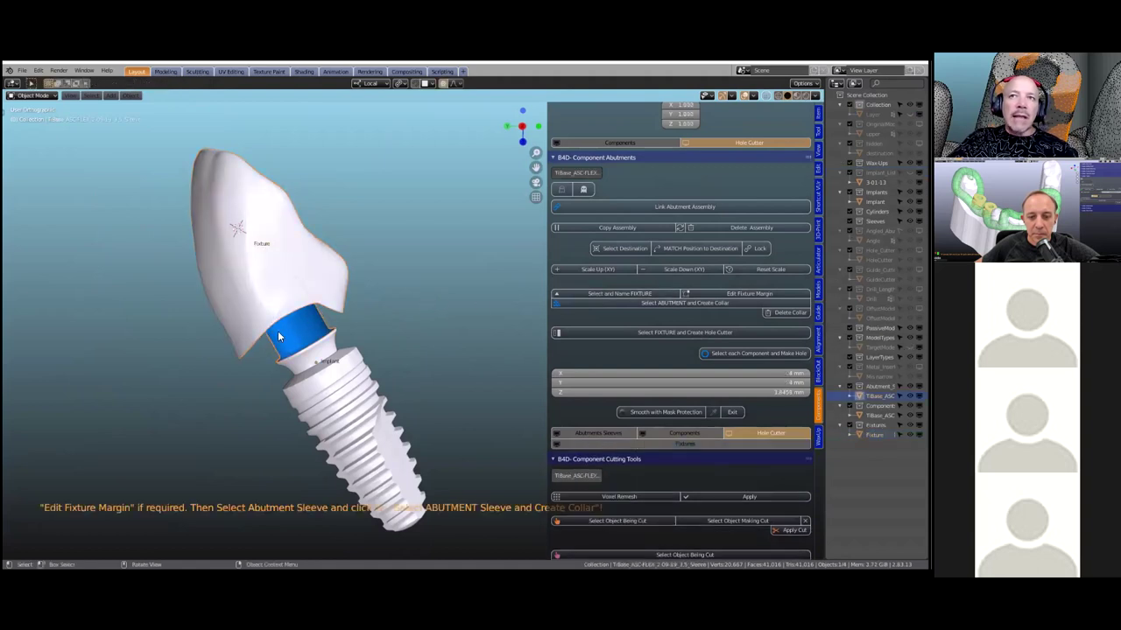
pyautogui.click(653, 301)
pyautogui.moveTo(316, 324); pyautogui.dragTo(415, 348, button='middle')
pyautogui.scroll(2, 263, 344)
pyautogui.scroll(-1, 383, 369)
pyautogui.scroll(-2, 383, 369)
# Hide the implant and the Tibase abutment to inspect the underside of the fixture's collar.
pyautogui.click(437, 401)
pyautogui.press('h')
pyautogui.click(416, 399)
pyautogui.press('h')
pyautogui.scroll(5, 425, 416)
pyautogui.scroll(-3, 419, 375)
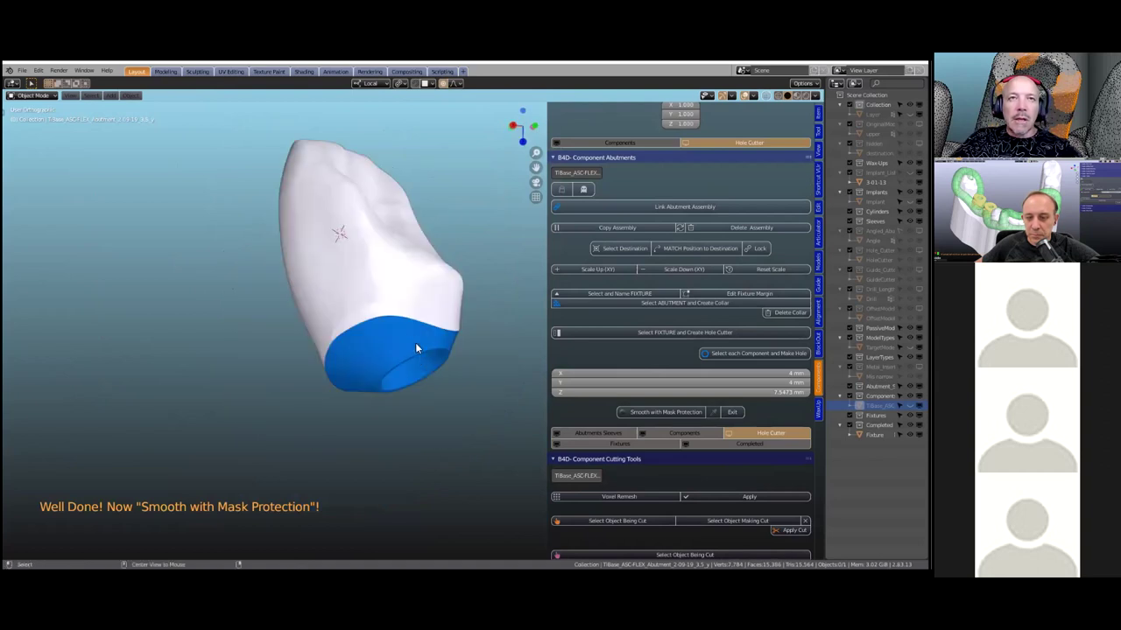
# Unhide all objects, hide the guide layer and target model again, and select the fixture.
pyautogui.hotkey('alt', 'h')
pyautogui.scroll(-1, 401, 241)
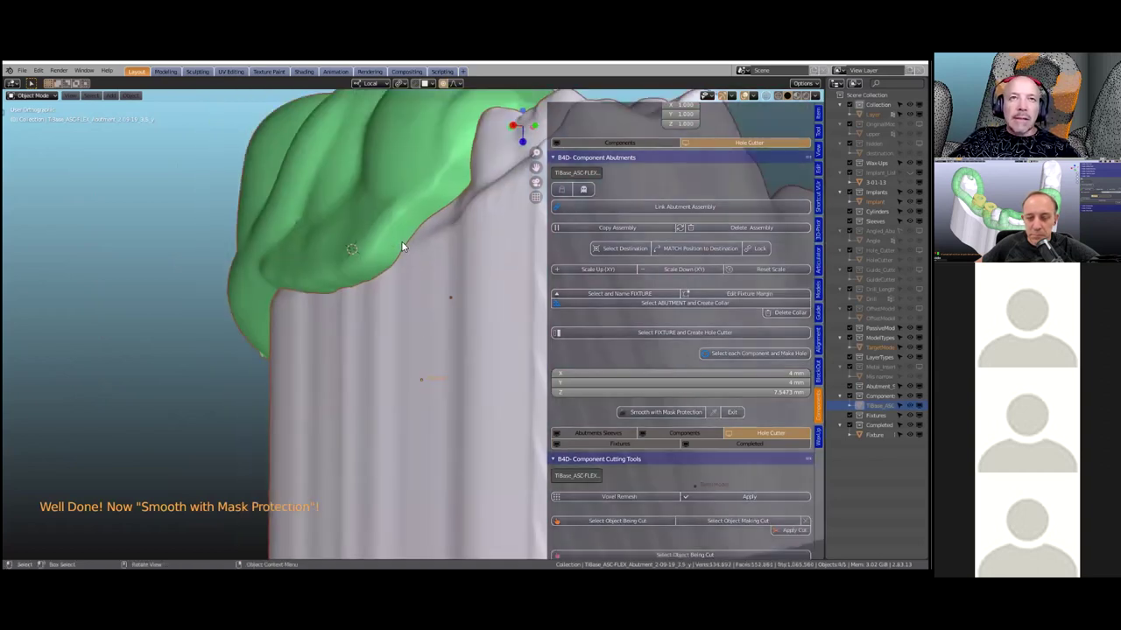
pyautogui.scroll(-5, 406, 270)
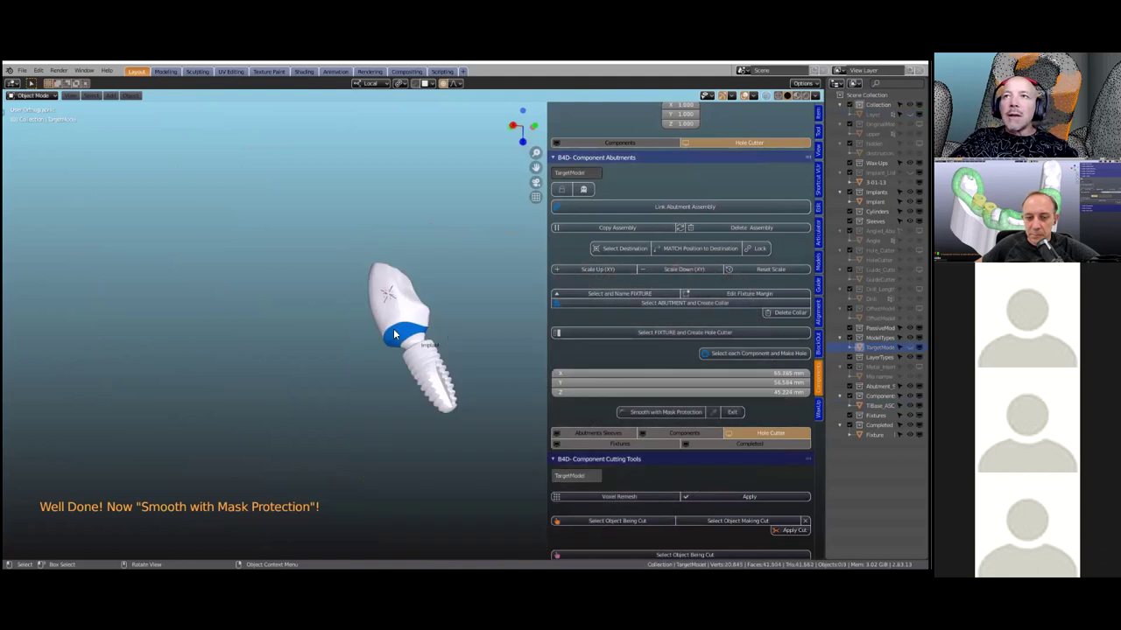
pyautogui.click(394, 334)
pyautogui.scroll(4, 394, 334)
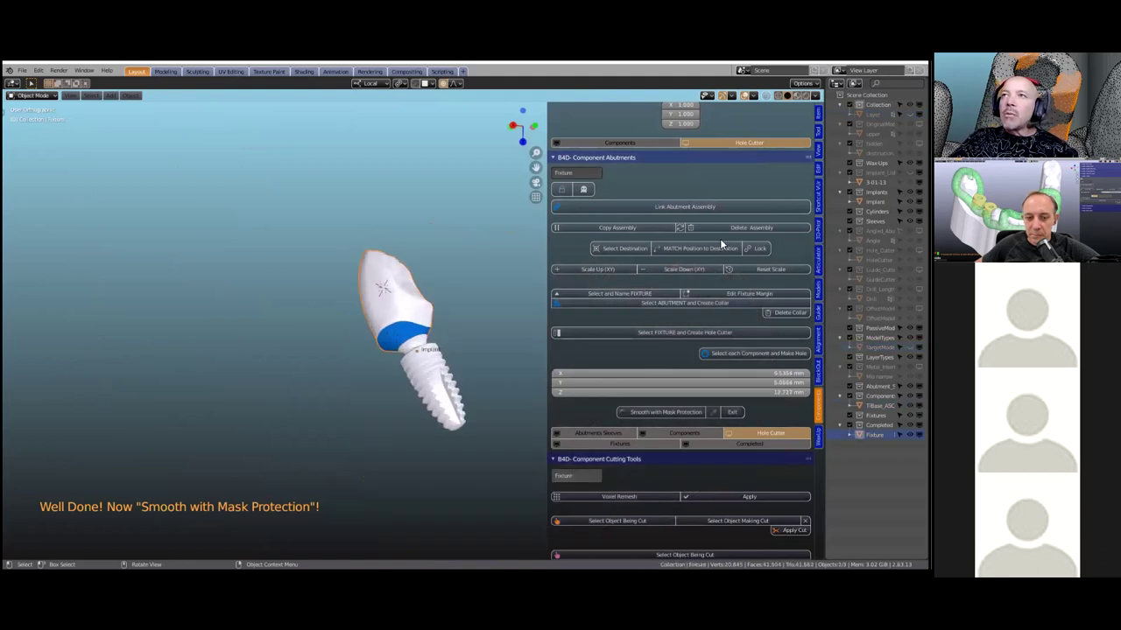
# Widen the outliner and show the Angled_Abutments collection to view the angulated screw channel axis on the fixture.
pyautogui.moveTo(825, 262); pyautogui.dragTo(688, 262)
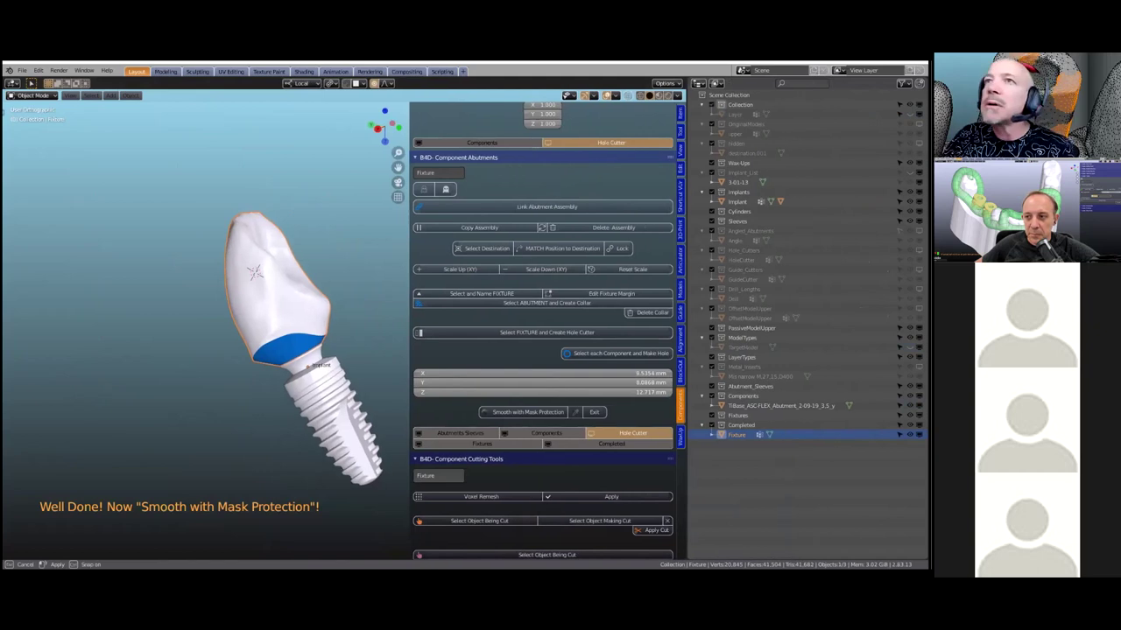
pyautogui.click(711, 230)
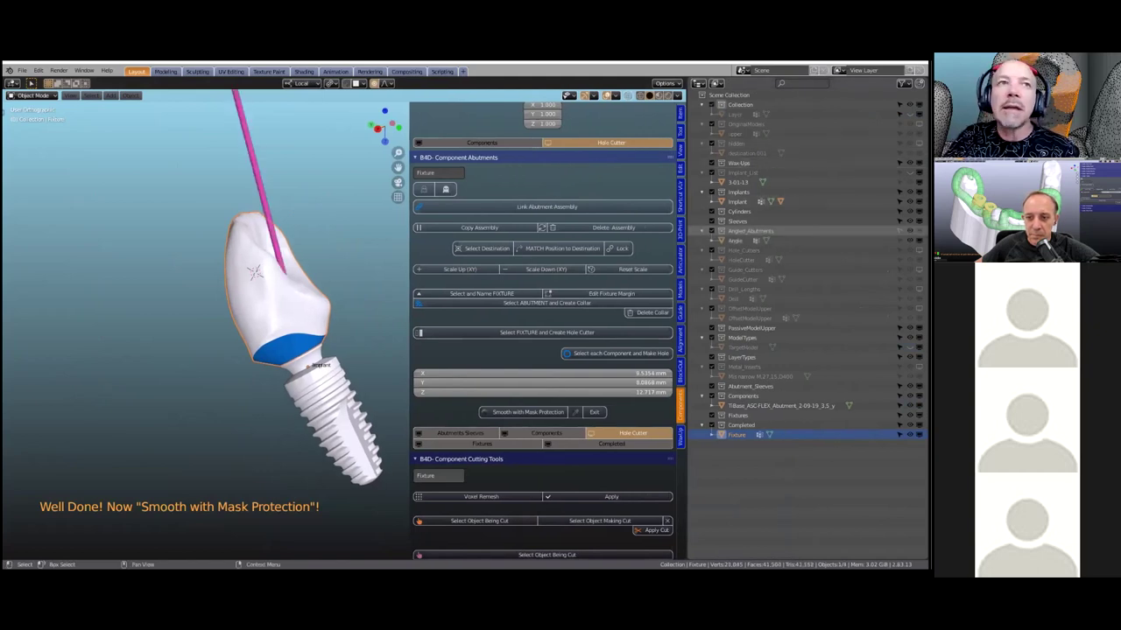
pyautogui.click(264, 204)
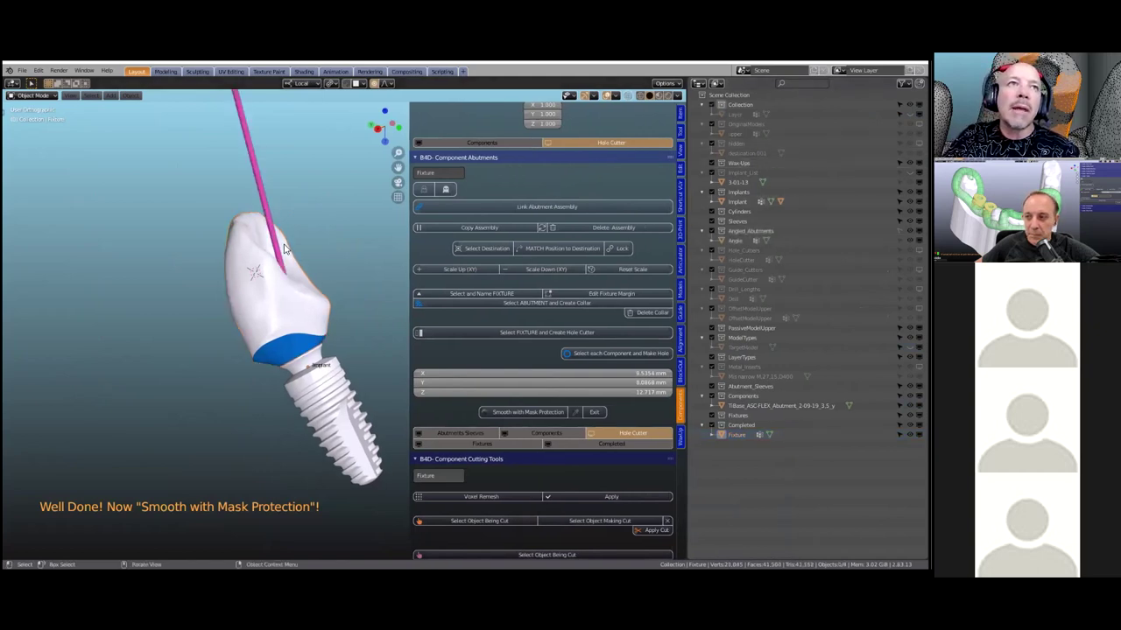
pyautogui.moveTo(265, 204); pyautogui.dragTo(300, 230, button='middle')
pyautogui.scroll(3, 301, 292)
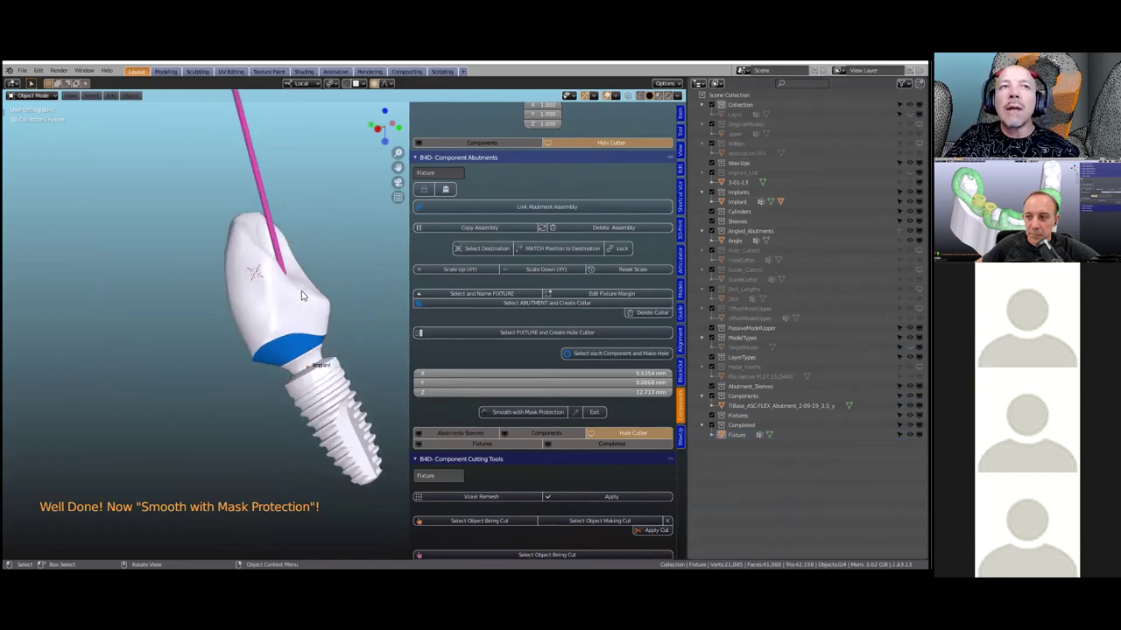
# Create the hole cutter for the selected fixture and hide the HoleCutter.001 object.
pyautogui.click(288, 320)
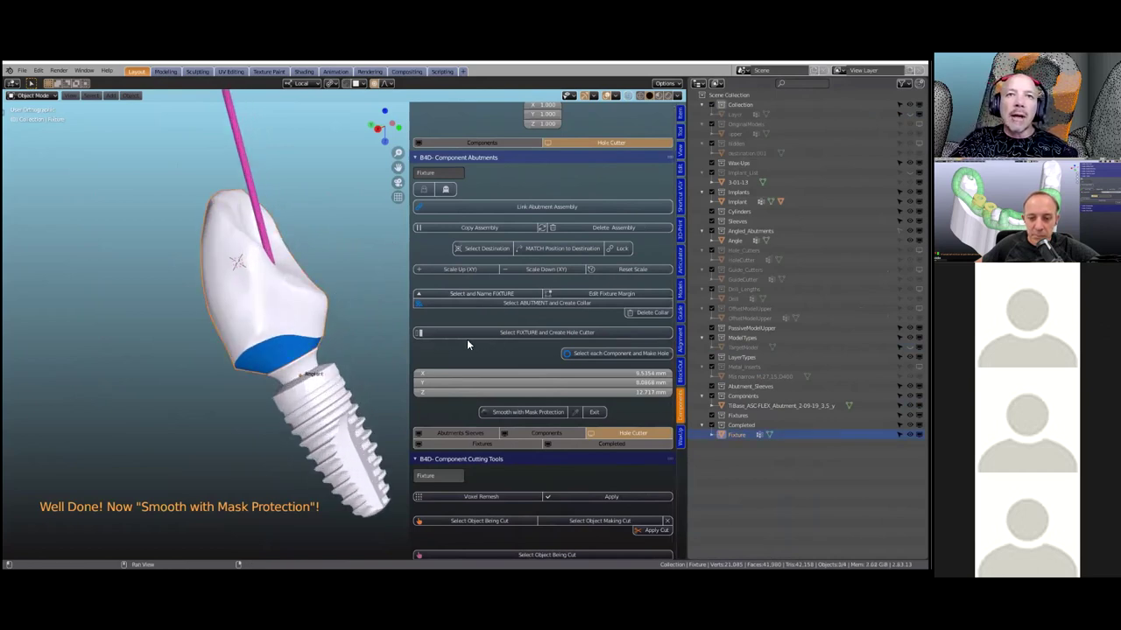
pyautogui.click(550, 332)
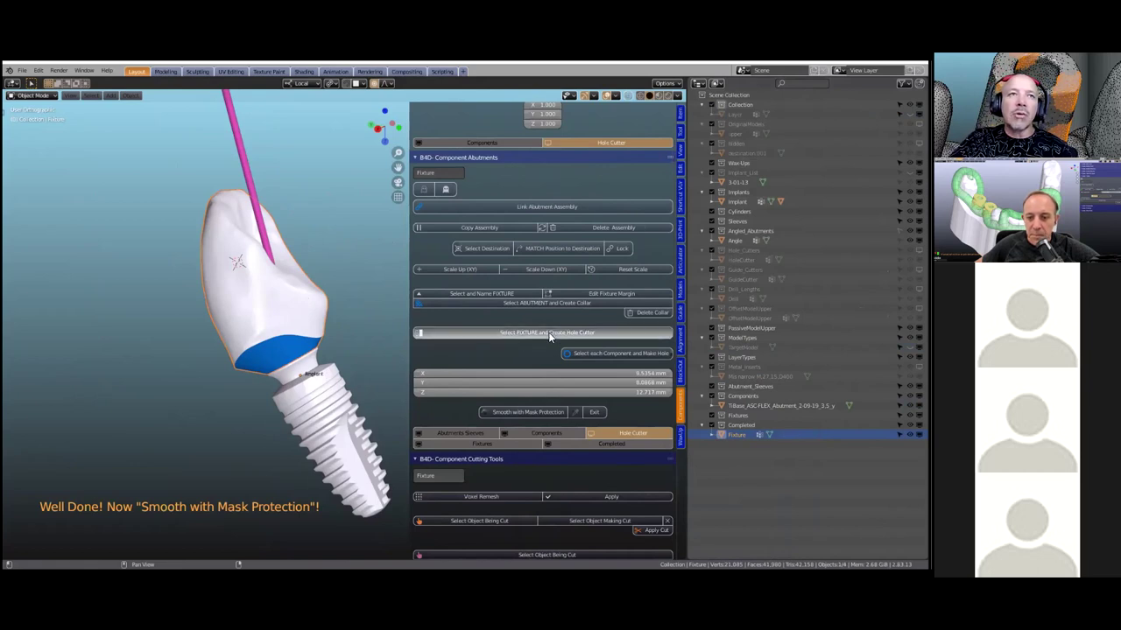
pyautogui.click(236, 181)
pyautogui.press('h')
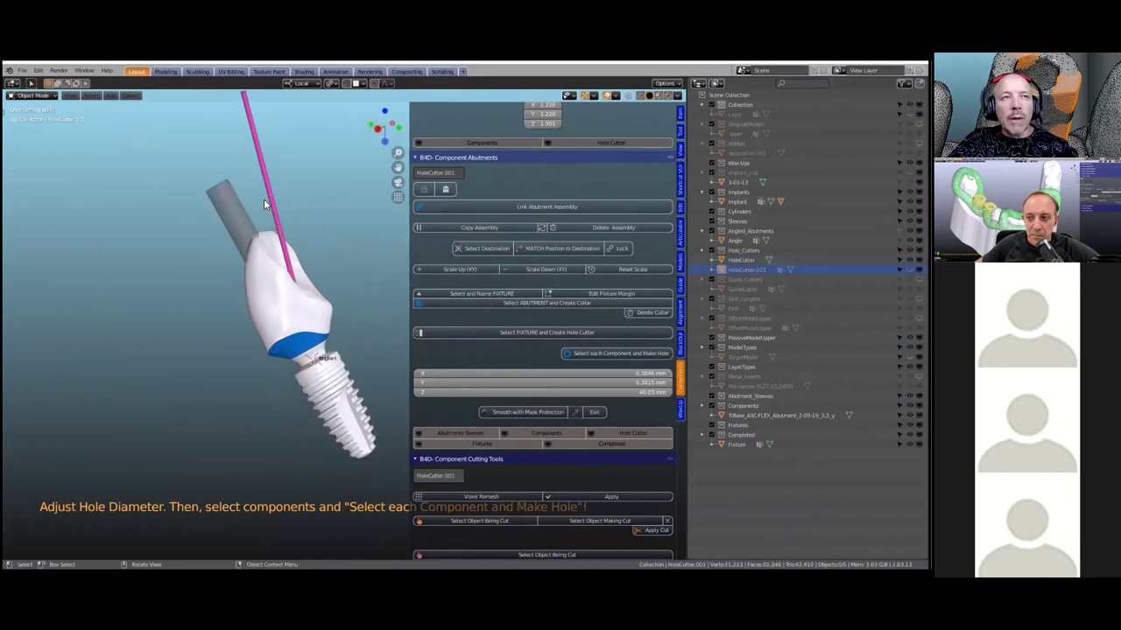
# Select the HoleCutter cylinder and rotate it freely to line up with the magenta angled screw channel axis on the fixture.
pyautogui.click(242, 214)
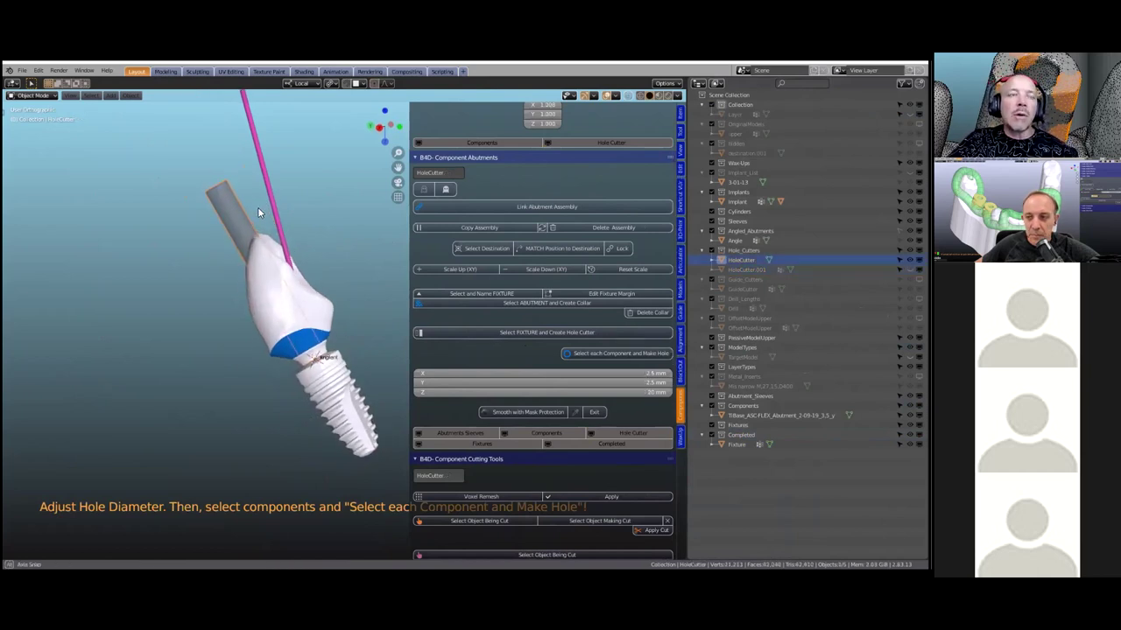
pyautogui.moveTo(258, 226); pyautogui.dragTo(253, 224, button='middle')
pyautogui.scroll(-1, 253, 223)
pyautogui.scroll(6, 596, 282)
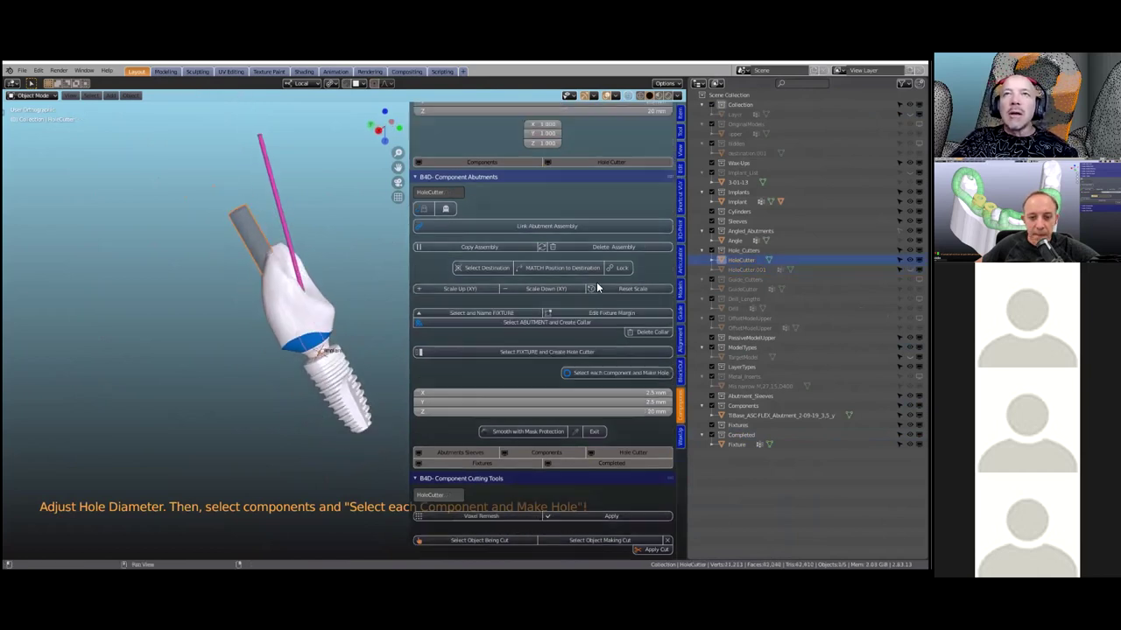
pyautogui.scroll(3, 596, 282)
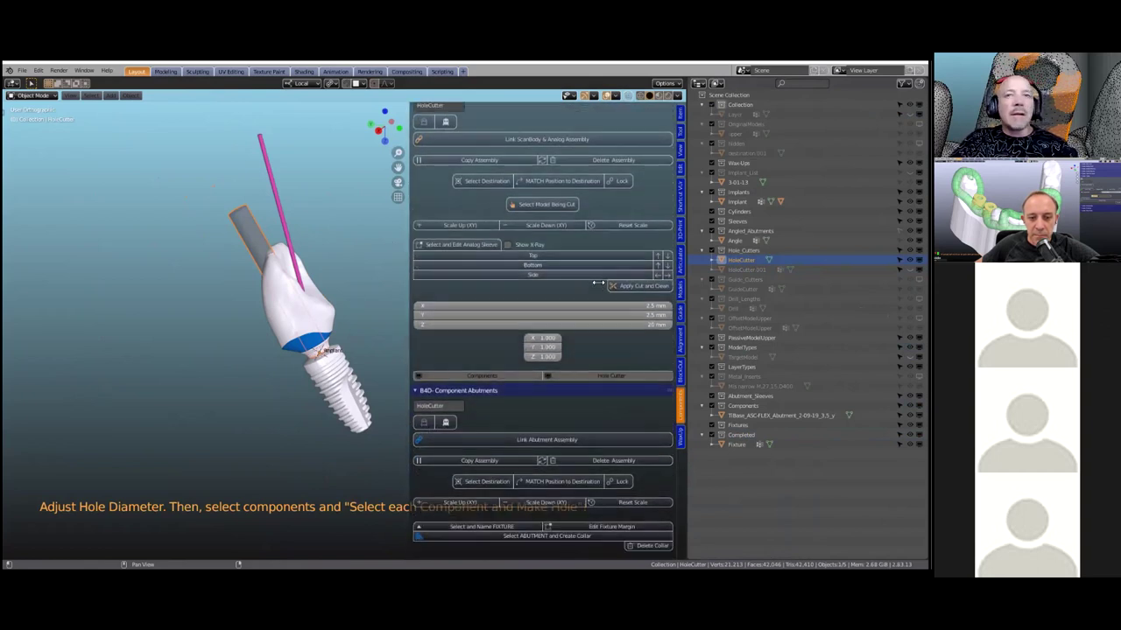
pyautogui.scroll(6, 592, 299)
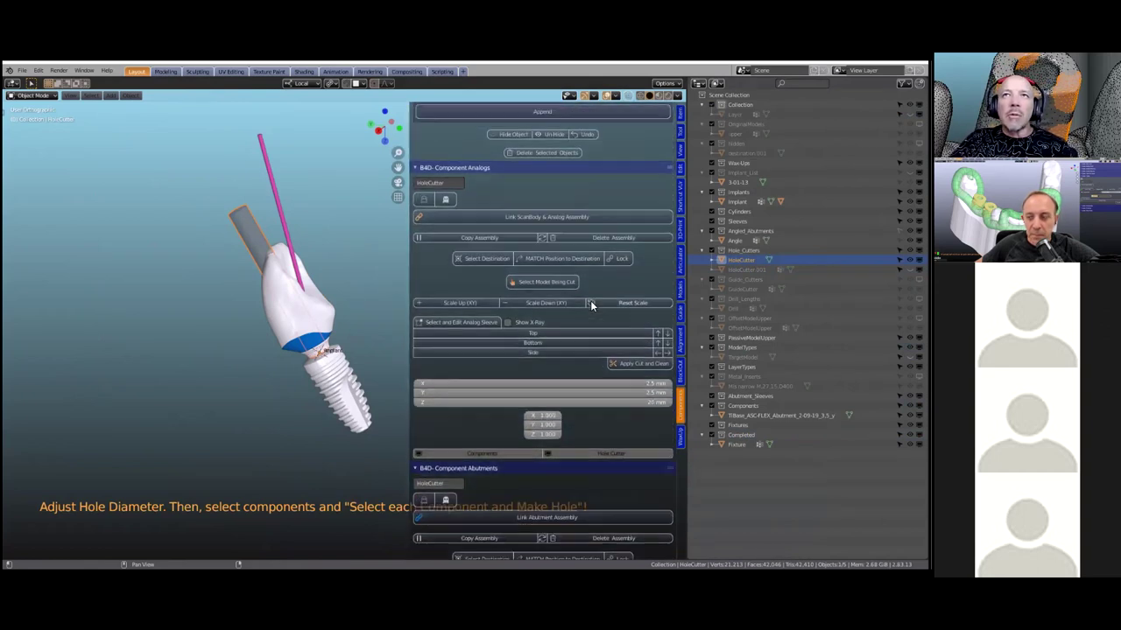
pyautogui.scroll(4, 592, 307)
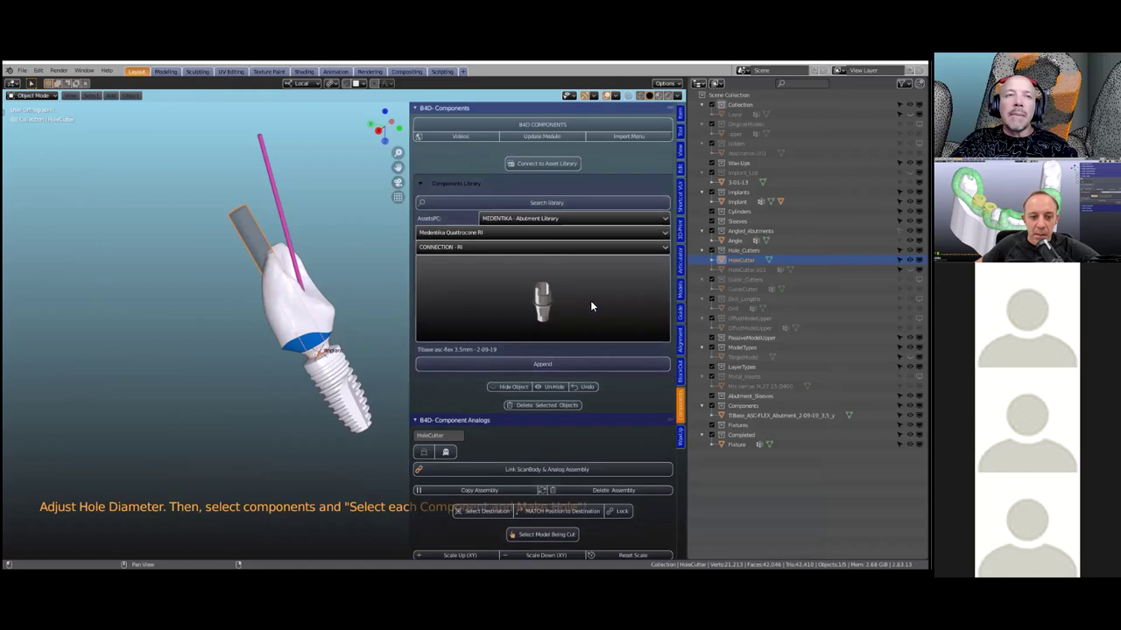
pyautogui.scroll(-8, 592, 306)
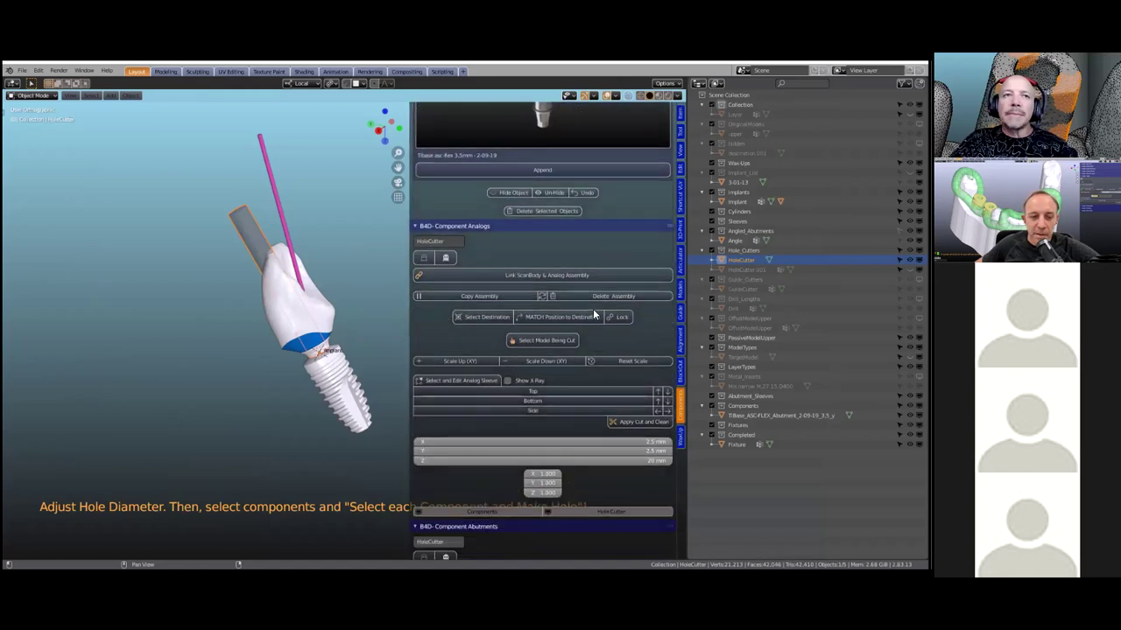
pyautogui.scroll(-3, 592, 311)
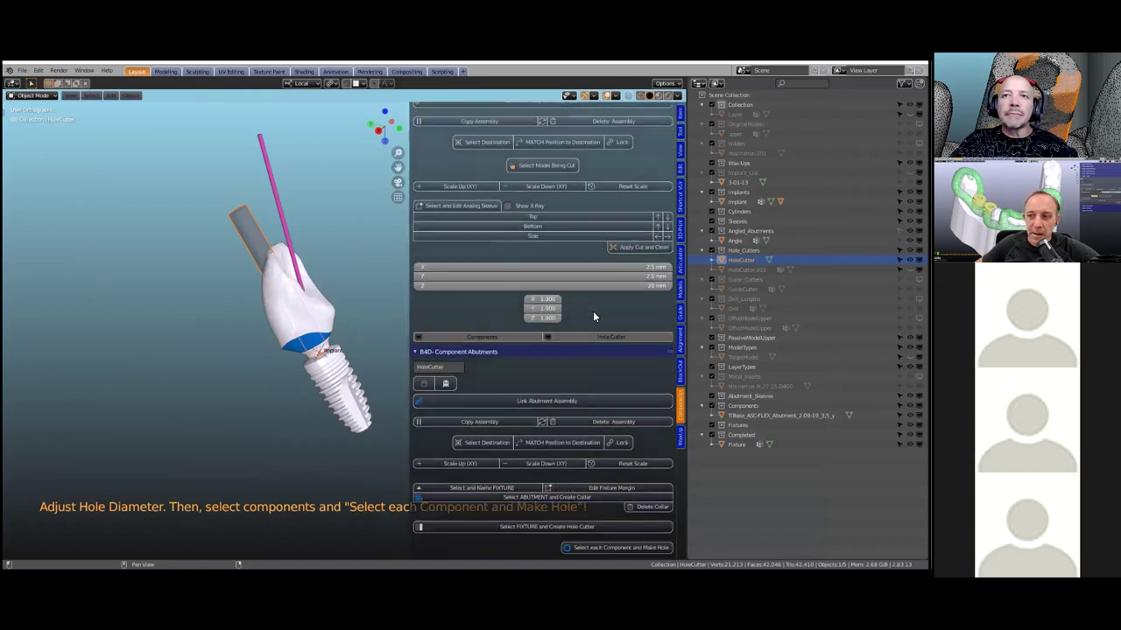
pyautogui.scroll(-7, 491, 307)
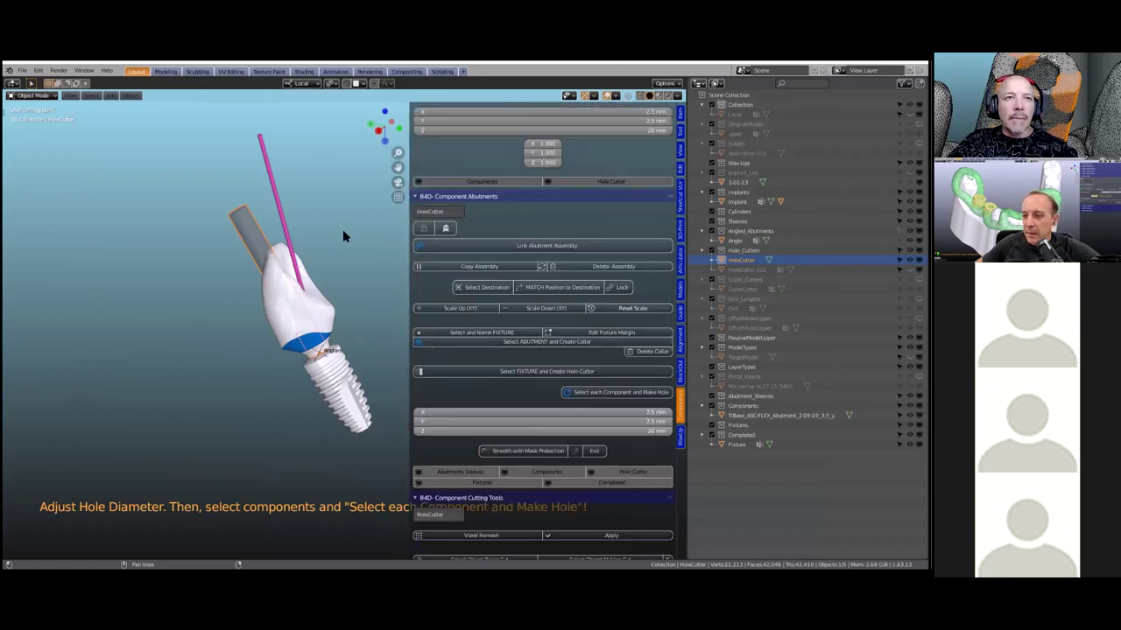
pyautogui.press('r')
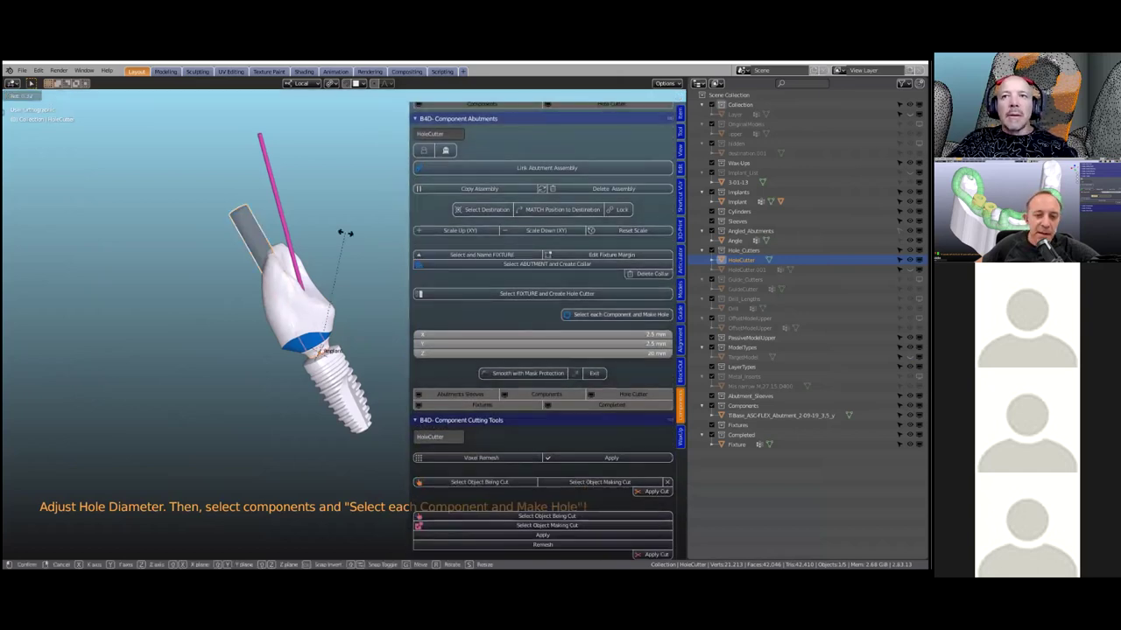
pyautogui.click(400, 245)
# Select the fixture and cut the screw hole through it with the rotated hole cutter.
pyautogui.scroll(-1, 622, 288)
pyautogui.scroll(8, 622, 289)
pyautogui.scroll(6, 644, 200)
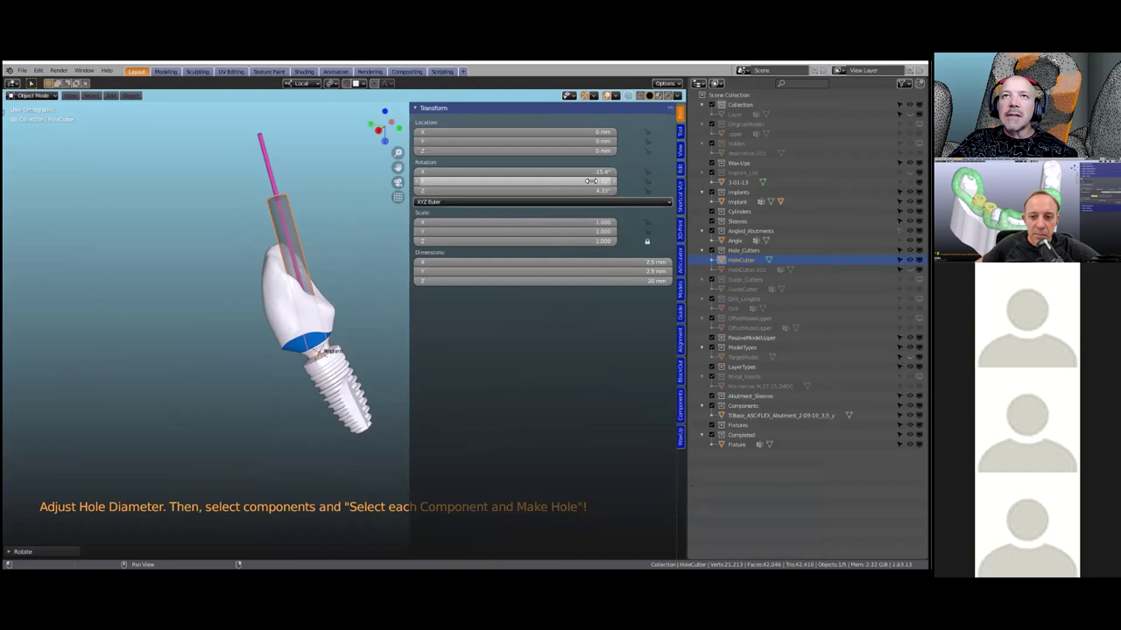
pyautogui.click(681, 415)
pyautogui.click(290, 299)
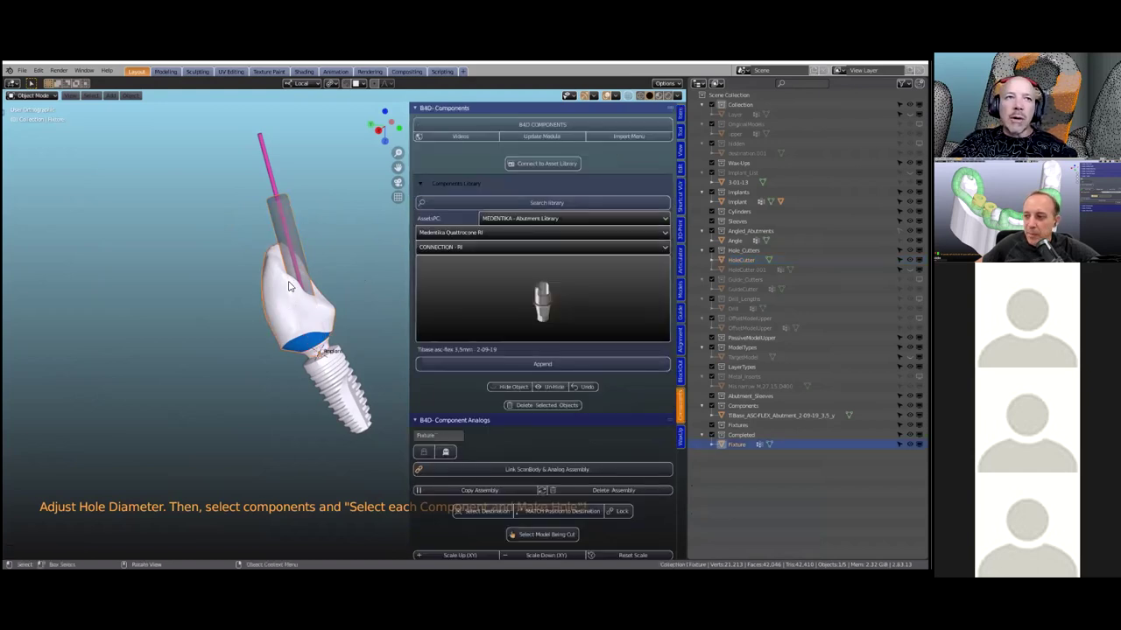
pyautogui.scroll(-7, 538, 346)
pyautogui.scroll(-8, 573, 385)
pyautogui.scroll(-3, 576, 392)
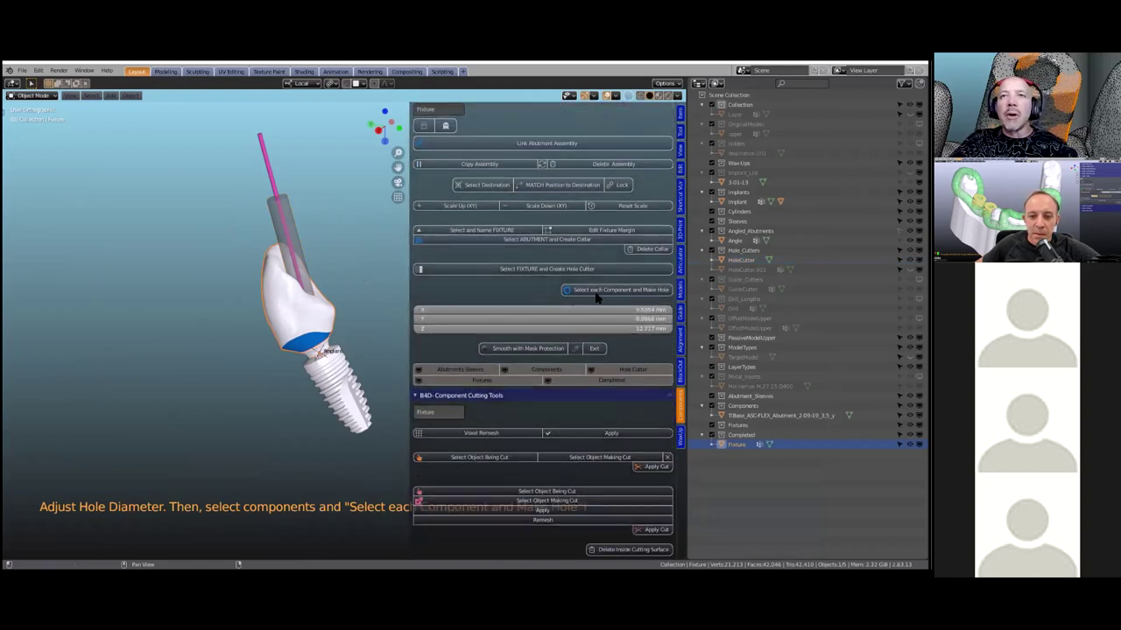
pyautogui.click(601, 291)
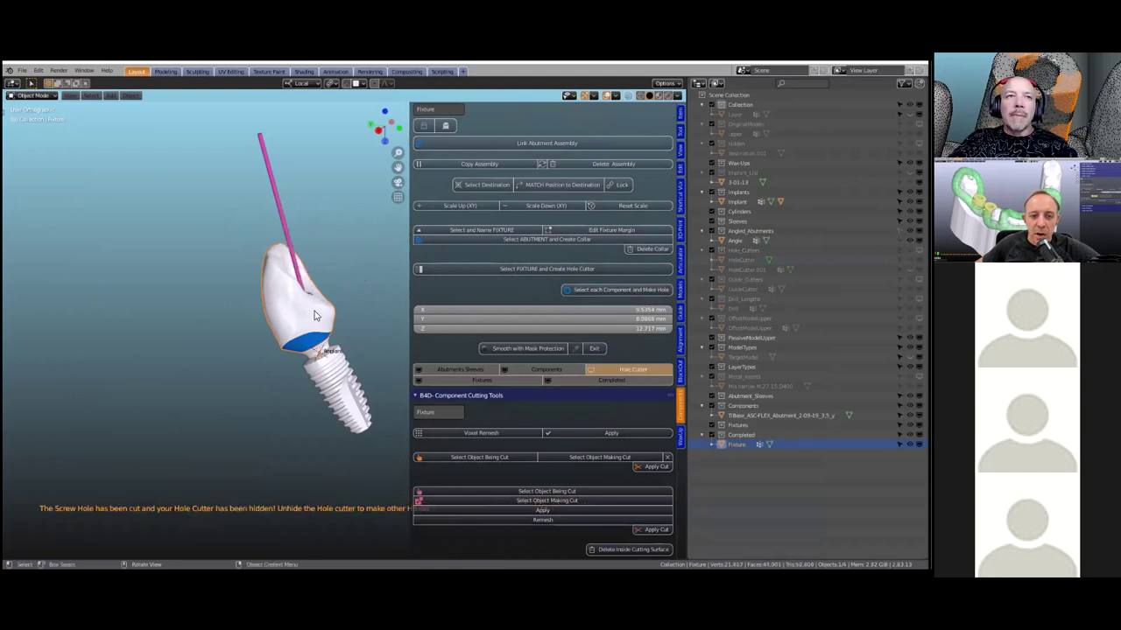
# Inspect the fixture from other angles, undo the screw hole cut and select the hole cutter again.
pyautogui.moveTo(312, 313); pyautogui.dragTo(345, 294, button='middle')
pyautogui.scroll(-2, 252, 397)
pyautogui.scroll(5, 258, 397)
pyautogui.hotkey('alt', 'h')
pyautogui.click(340, 293)
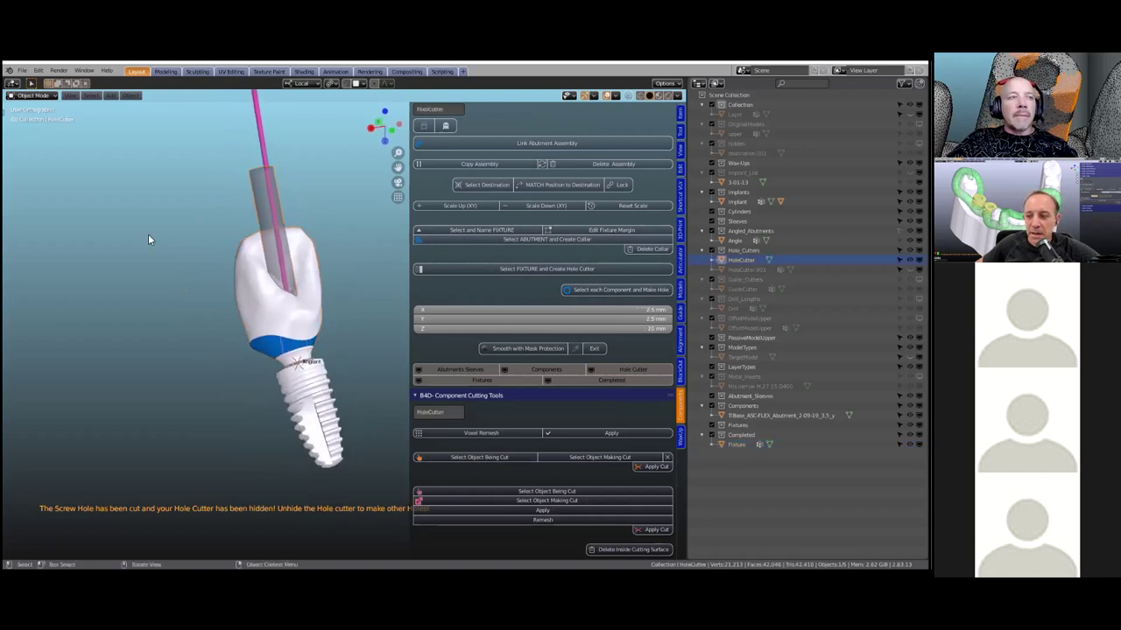
# Show the viewport tools and activate the Move tool for the selected hole cutter.
pyautogui.press('t')
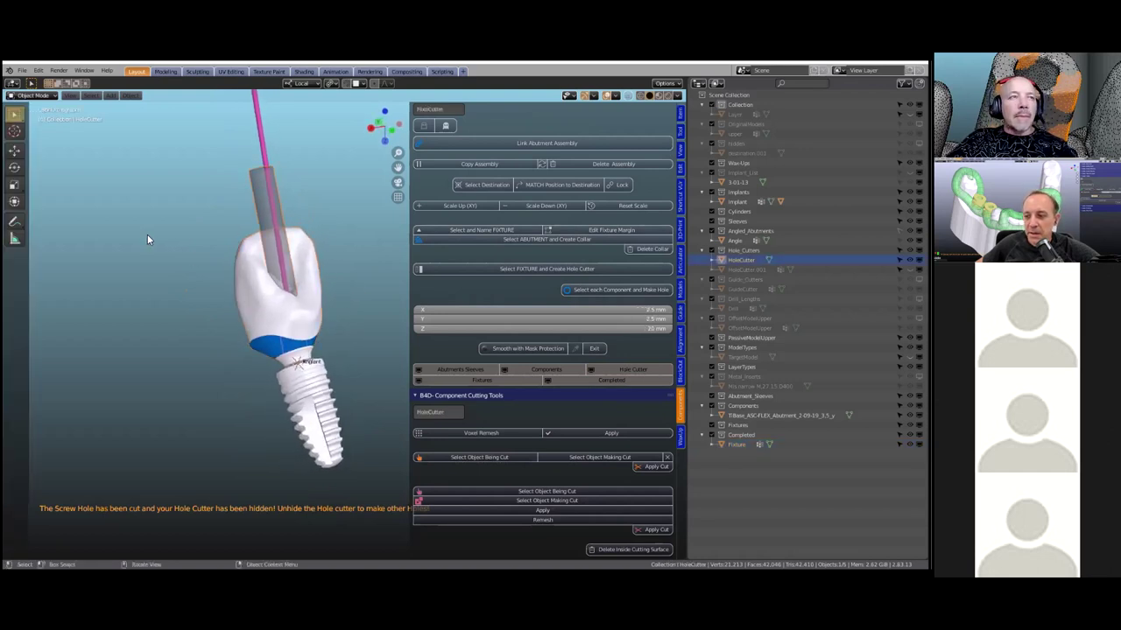
pyautogui.click(16, 150)
pyautogui.moveTo(323, 304); pyautogui.dragTo(334, 324, button='middle')
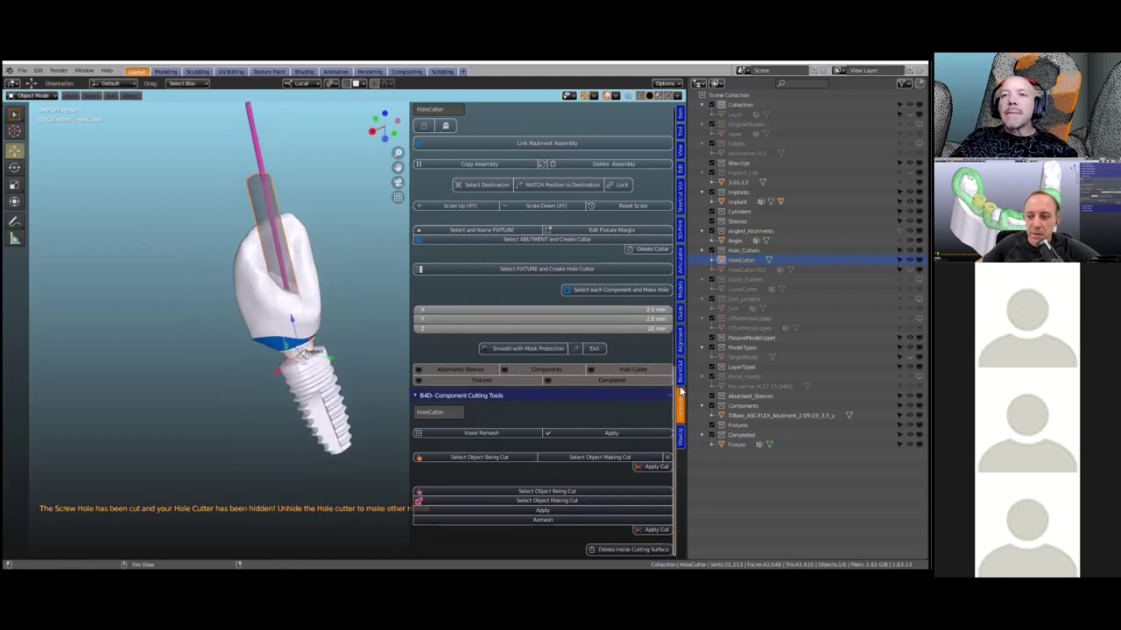
# Append Screw - 2-06-07 from the SCREWS category of the Medentika Quattrocone RI abutment library.
pyautogui.click(682, 406)
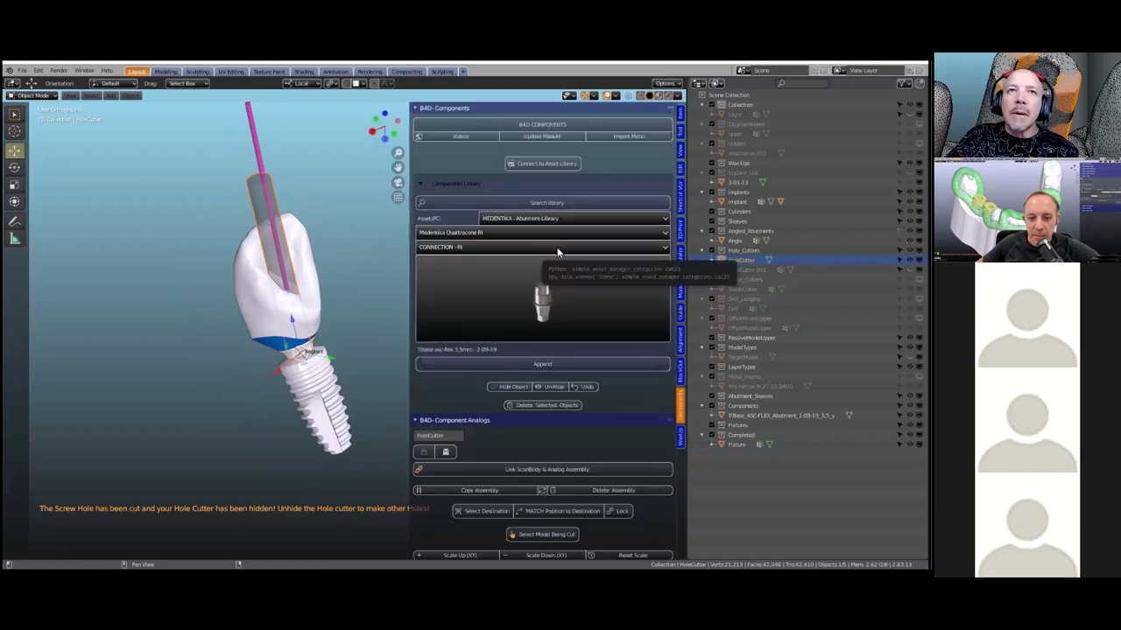
pyautogui.click(557, 248)
pyautogui.click(488, 290)
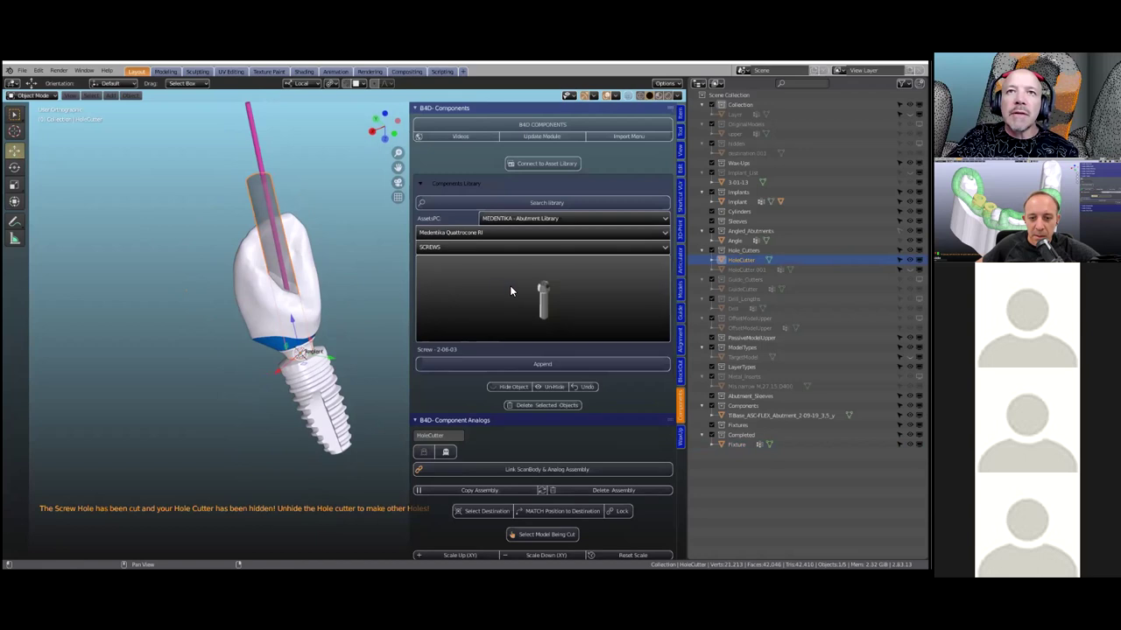
pyautogui.click(537, 299)
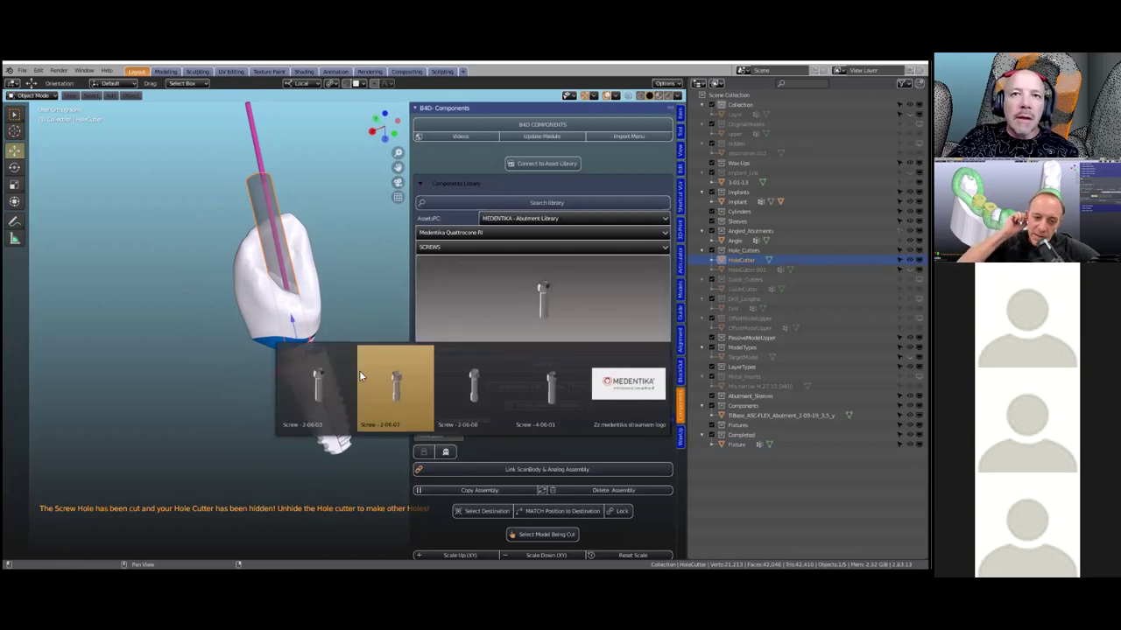
pyautogui.click(403, 400)
pyautogui.click(526, 364)
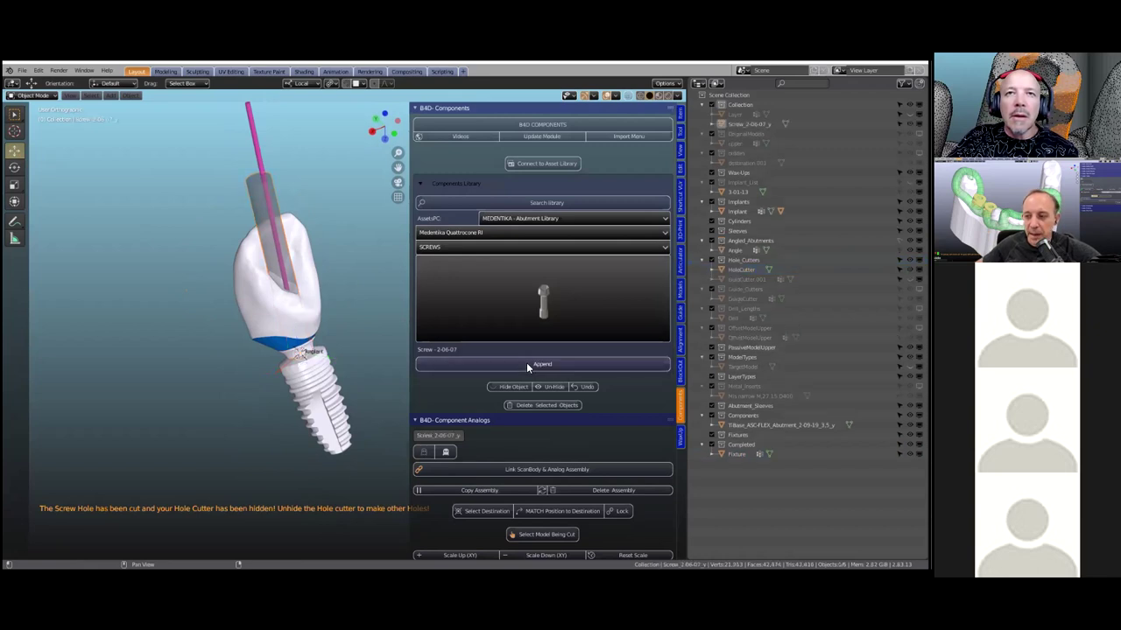
pyautogui.moveTo(335, 342); pyautogui.dragTo(336, 293, button='middle')
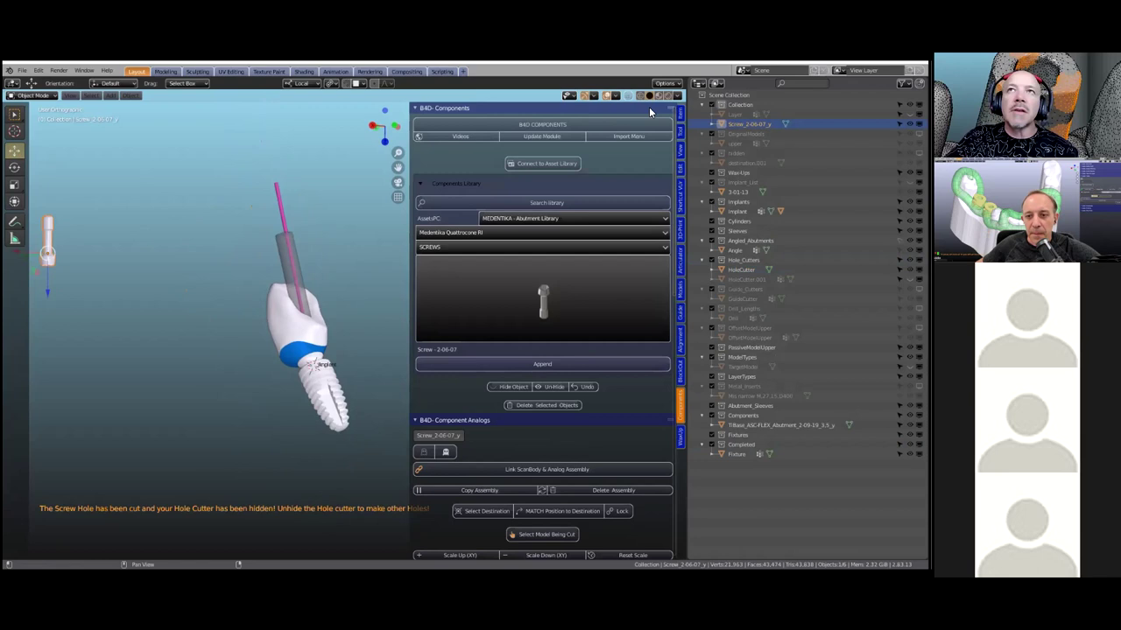
# Check the appended screw's dimensions and set the hole cutter's X and Y diameter to 2.6 mm.
pyautogui.click(680, 114)
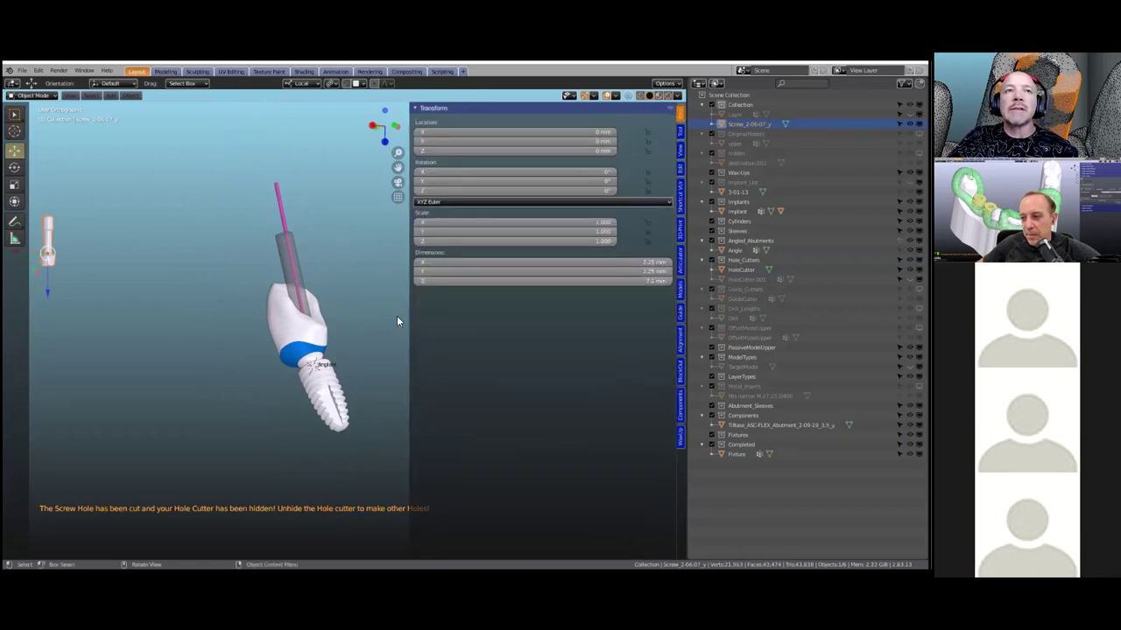
pyautogui.moveTo(350, 293); pyautogui.dragTo(363, 325, button='middle')
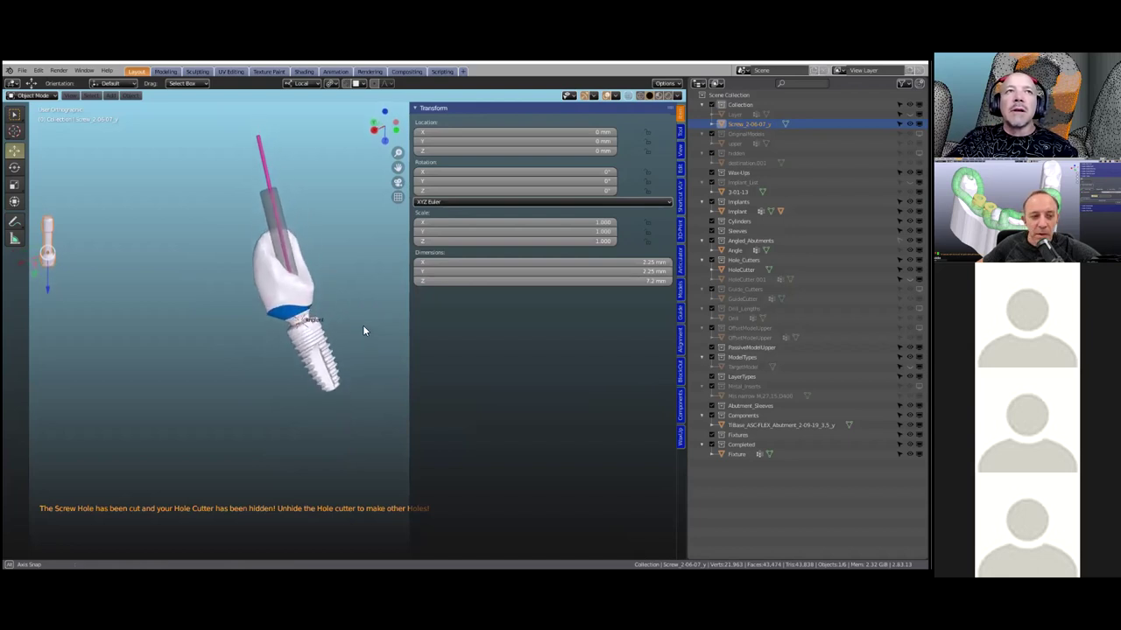
pyautogui.click(285, 208)
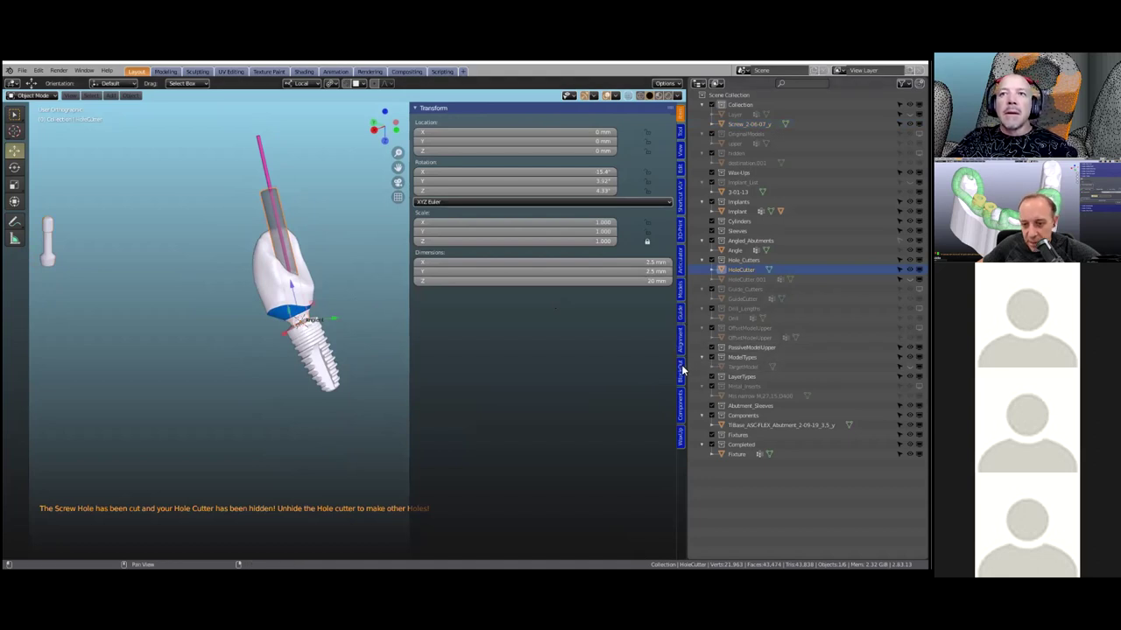
pyautogui.click(681, 406)
pyautogui.scroll(-6, 655, 390)
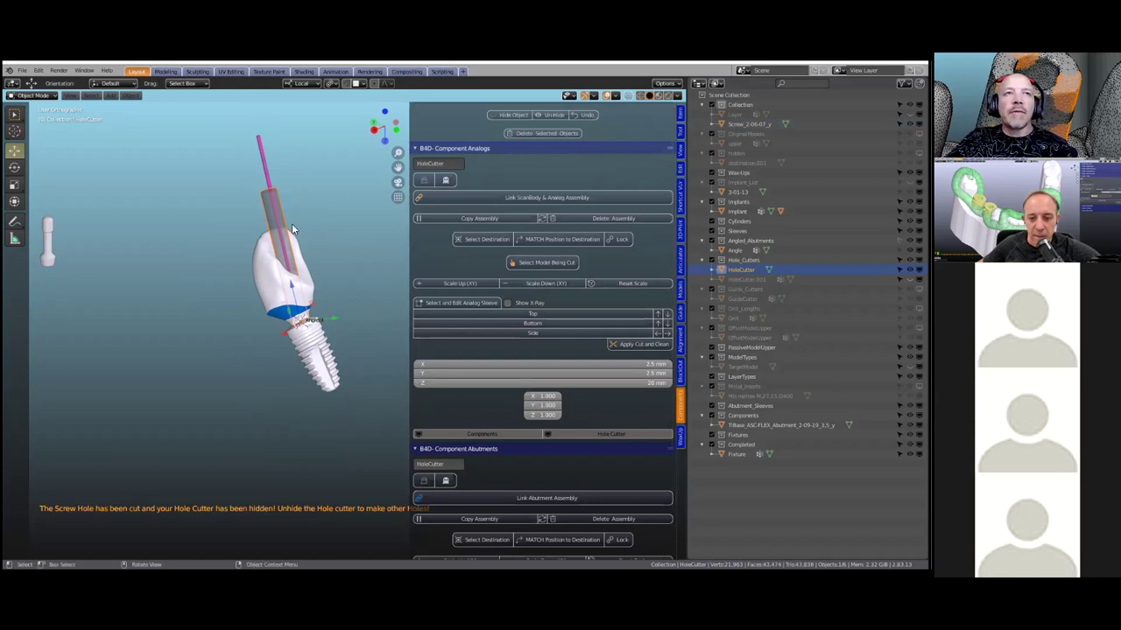
pyautogui.click(618, 364)
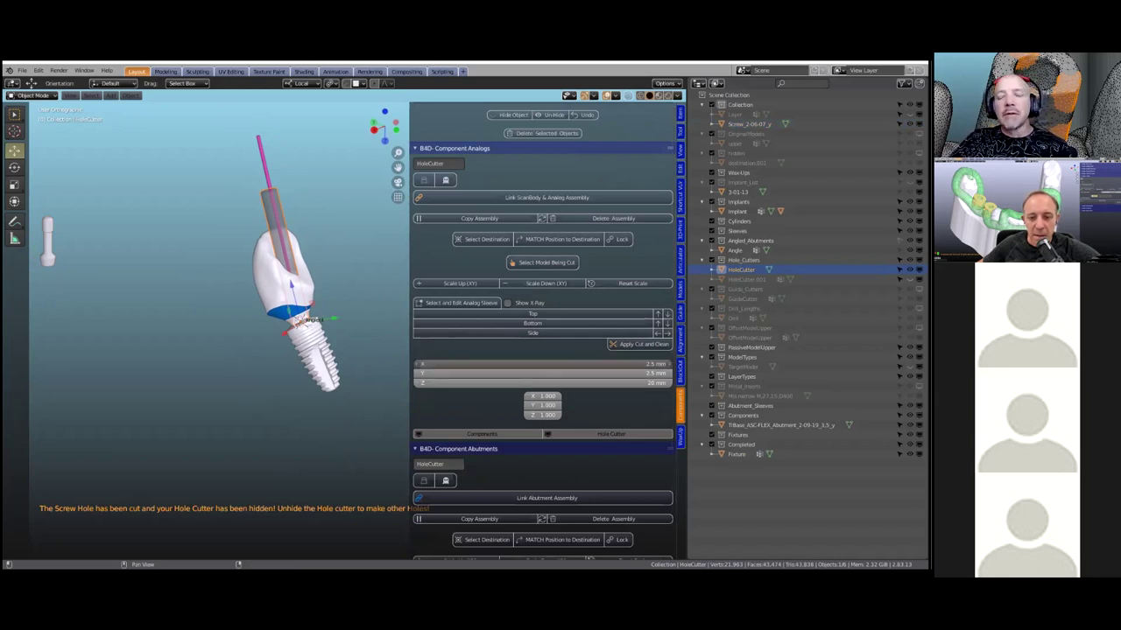
pyautogui.write('2.6')
pyautogui.press('Return')
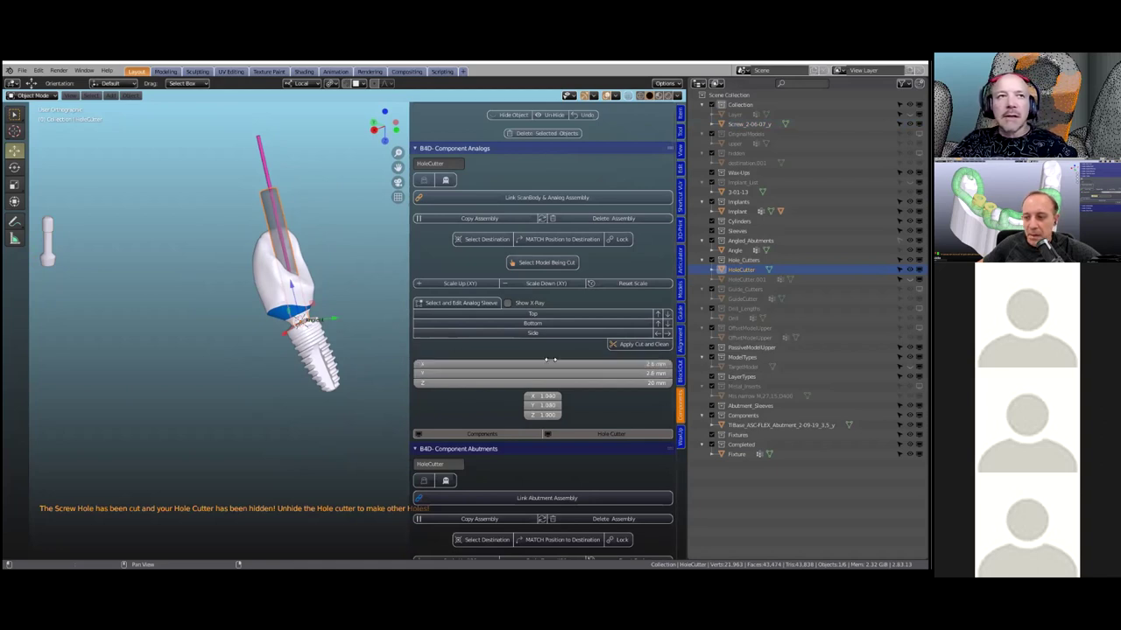
# Select the fixture and cut its angled screw hole with the 2.6 mm hole cutter.
pyautogui.click(268, 286)
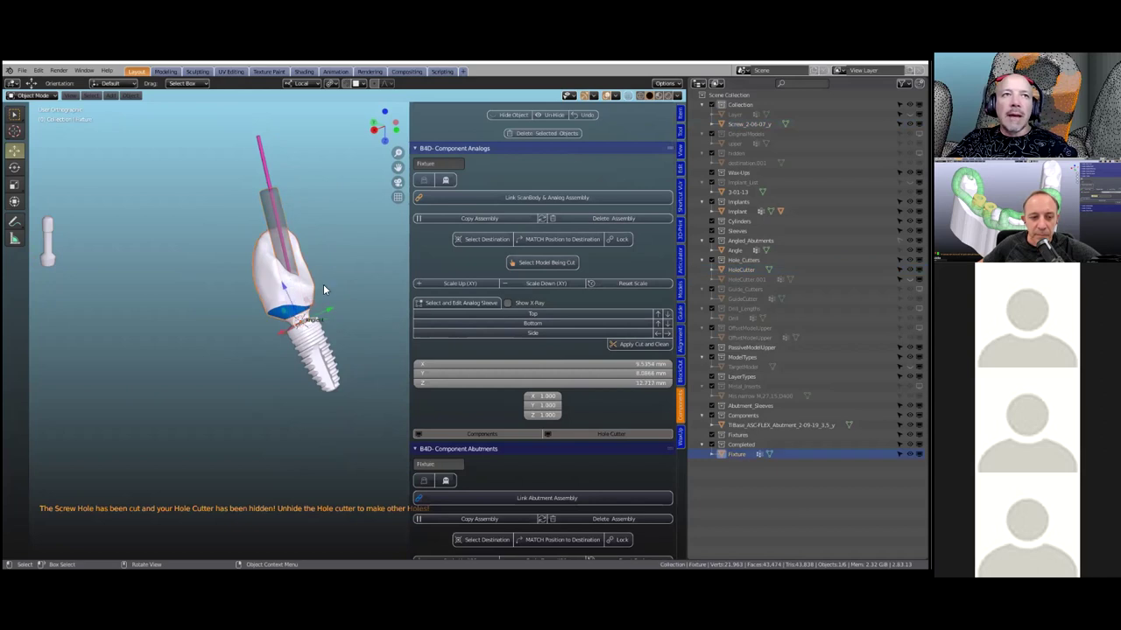
pyautogui.click(680, 403)
pyautogui.scroll(-16, 623, 381)
pyautogui.scroll(-7, 622, 383)
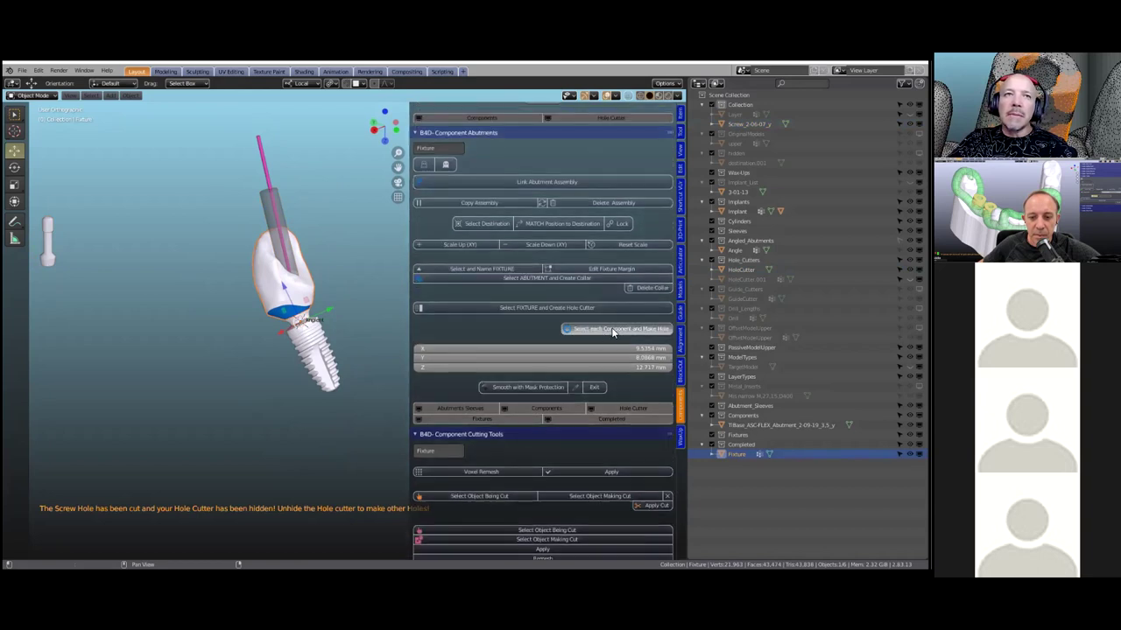
pyautogui.moveTo(337, 271); pyautogui.dragTo(340, 419, button='middle')
pyautogui.scroll(4, 270, 312)
pyautogui.moveTo(340, 376); pyautogui.dragTo(336, 293, button='middle')
pyautogui.scroll(-3, 336, 293)
# Hide the implant, the Tibase abutment and the Angled_Abutments collection to inspect the screw hole in the fixture.
pyautogui.click(338, 418)
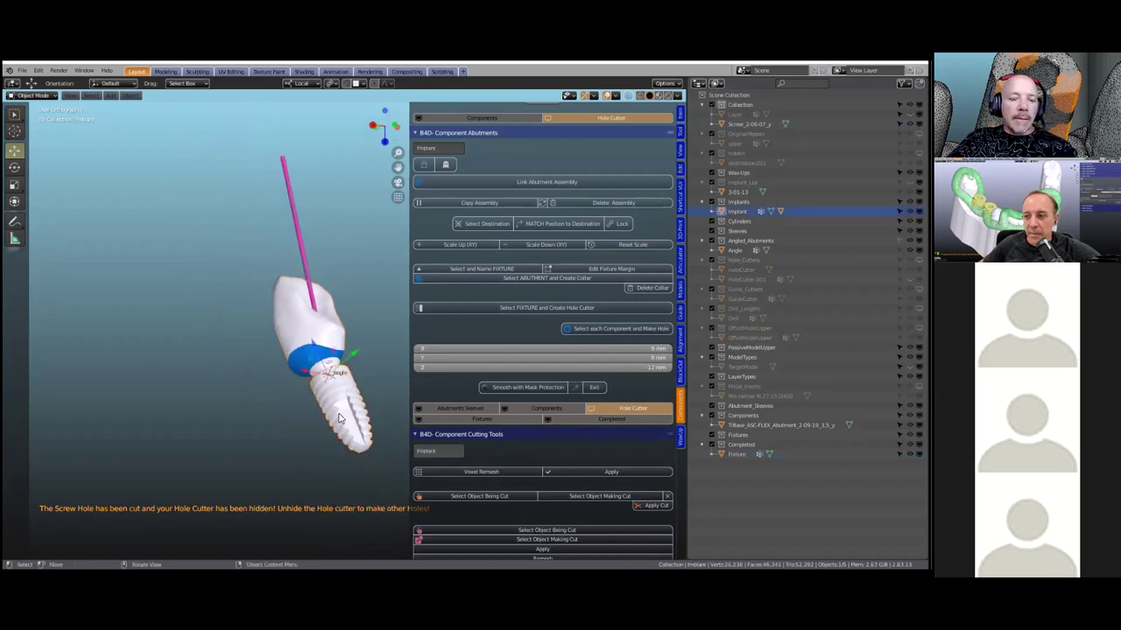
pyautogui.press('h')
pyautogui.click(334, 377)
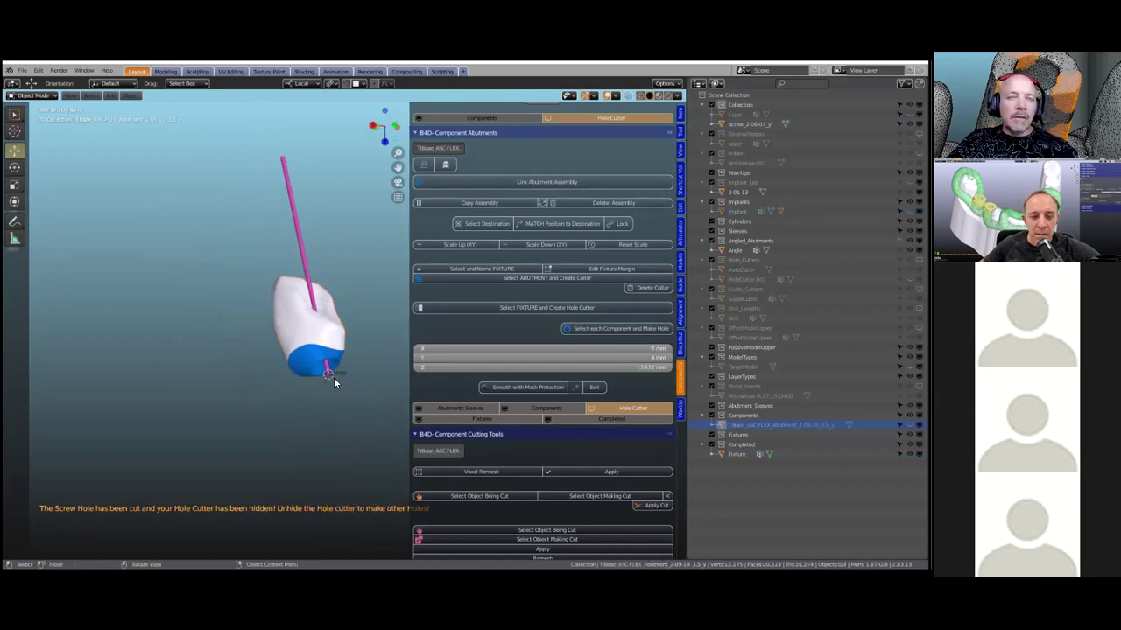
pyautogui.click(311, 280)
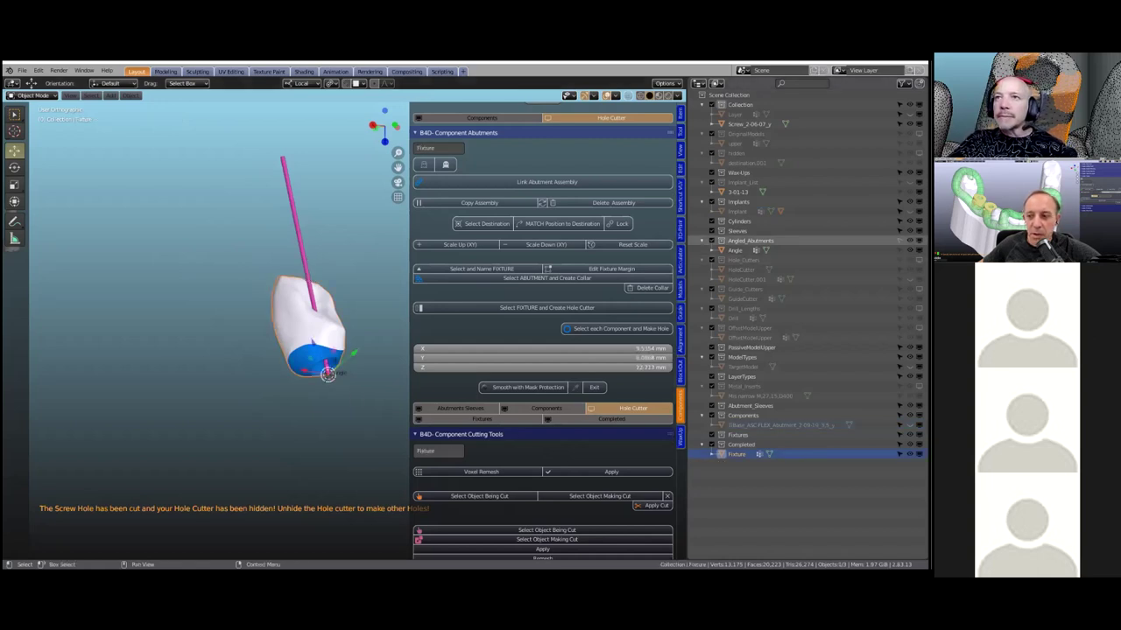
pyautogui.click(918, 241)
pyautogui.scroll(4, 310, 395)
pyautogui.moveTo(311, 395)
pyautogui.mouseDown(button='middle')
pyautogui.moveTo(241, 318)
pyautogui.moveTo(275, 422)
pyautogui.moveTo(296, 346)
pyautogui.moveTo(298, 404)
pyautogui.moveTo(307, 302)
pyautogui.moveTo(322, 421)
pyautogui.moveTo(308, 400)
pyautogui.mouseUp(button='middle')
# Unhide all objects, inspect the fixture with the guide on the target model, and hide the fixture.
pyautogui.hotkey('alt', 'h')
pyautogui.scroll(-2, 295, 342)
pyautogui.scroll(5, 313, 401)
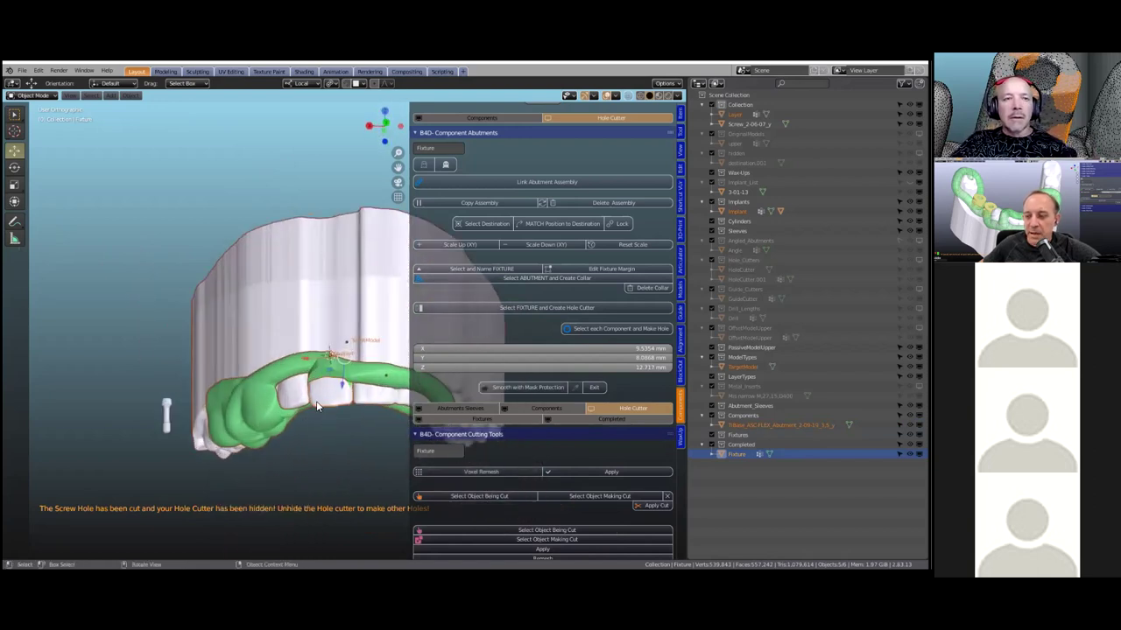
pyautogui.moveTo(319, 380); pyautogui.dragTo(317, 280, button='middle')
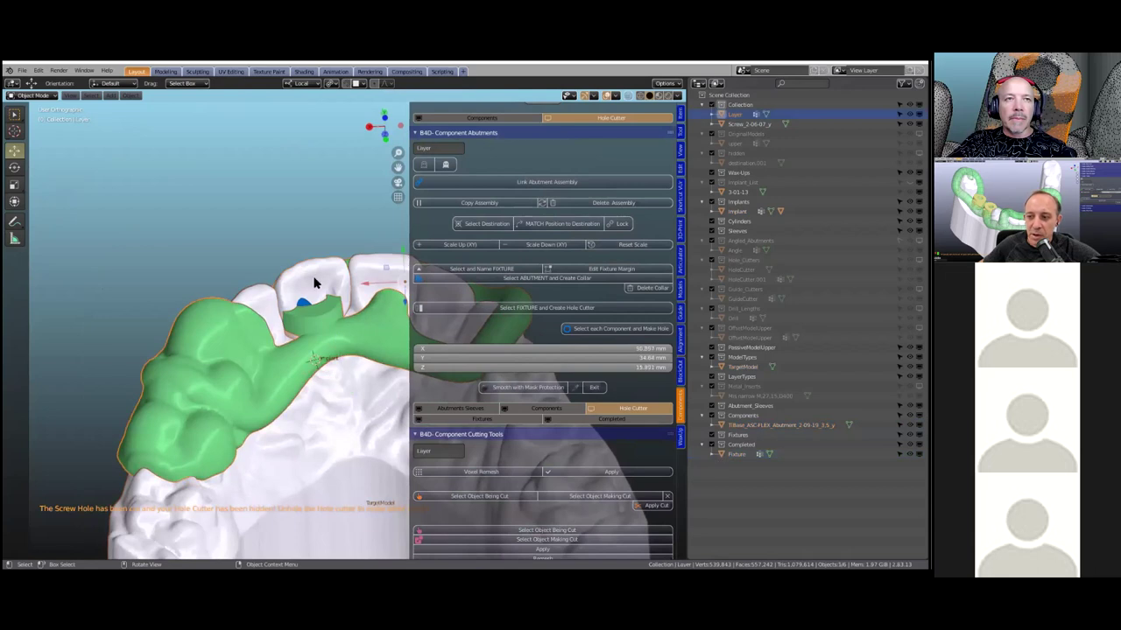
pyautogui.moveTo(314, 337); pyautogui.dragTo(311, 423, button='middle')
pyautogui.click(308, 422)
pyautogui.scroll(3, 310, 419)
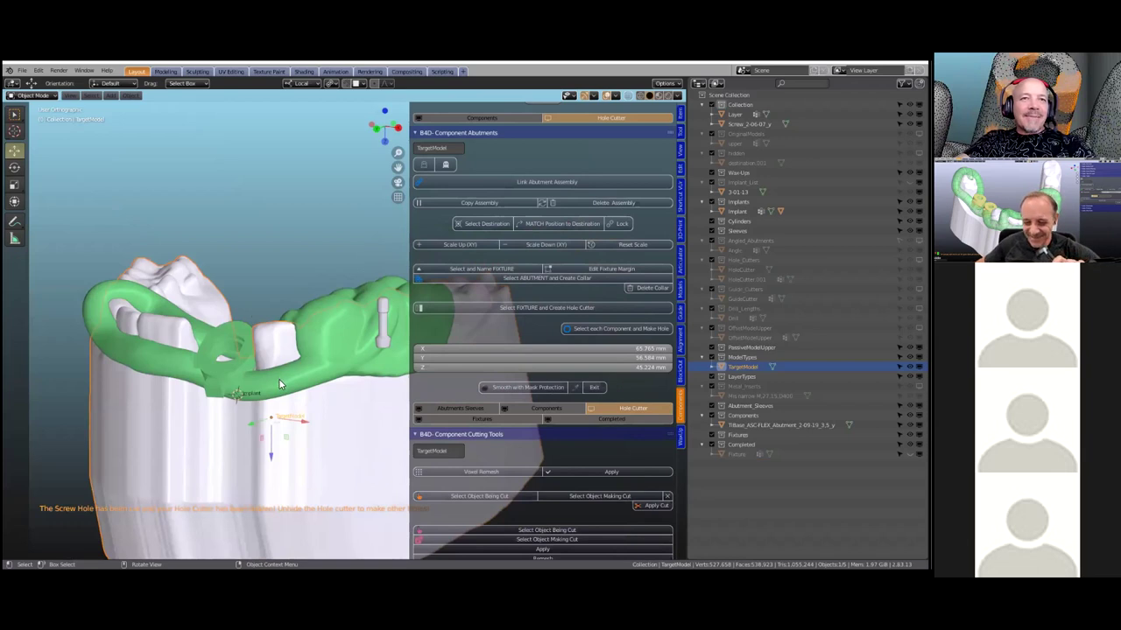
# Look through the Component Analogs, Component Abutments and Component Cutting Tools sections.
pyautogui.scroll(-2, 279, 378)
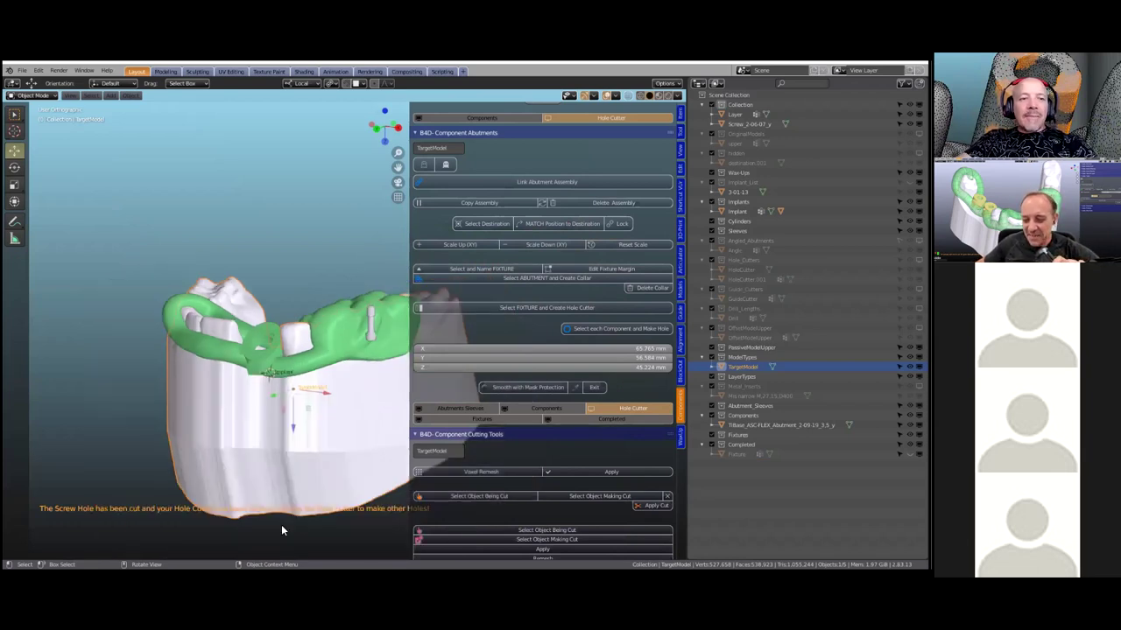
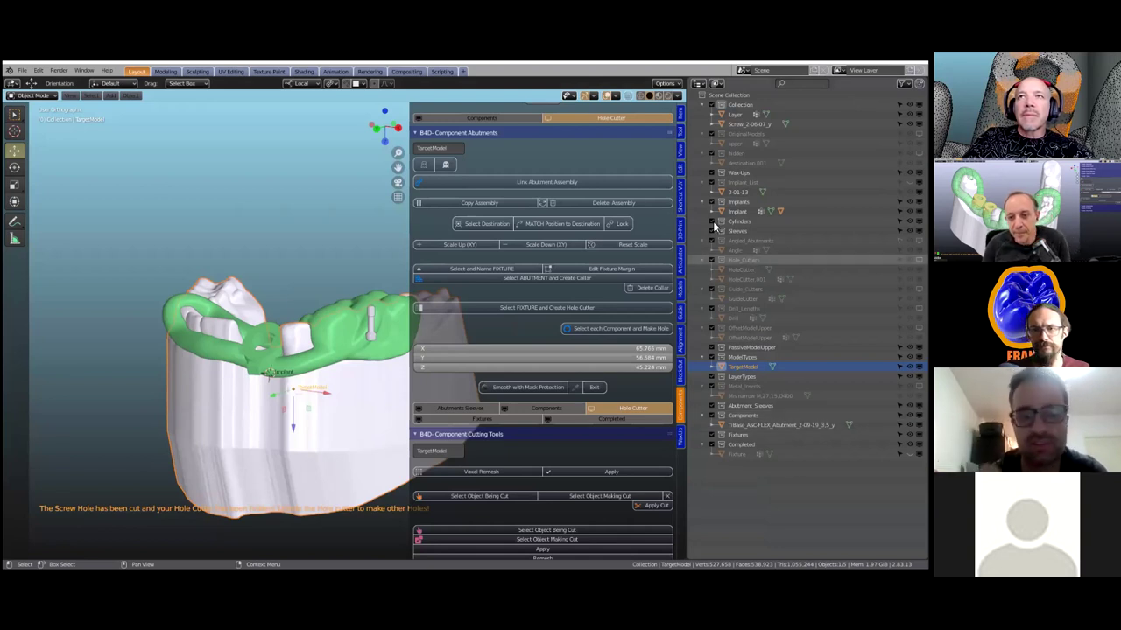
pyautogui.moveTo(671, 211)
pyautogui.mouseDown()
pyautogui.moveTo(686, 202)
pyautogui.moveTo(669, 211)
pyautogui.mouseUp()
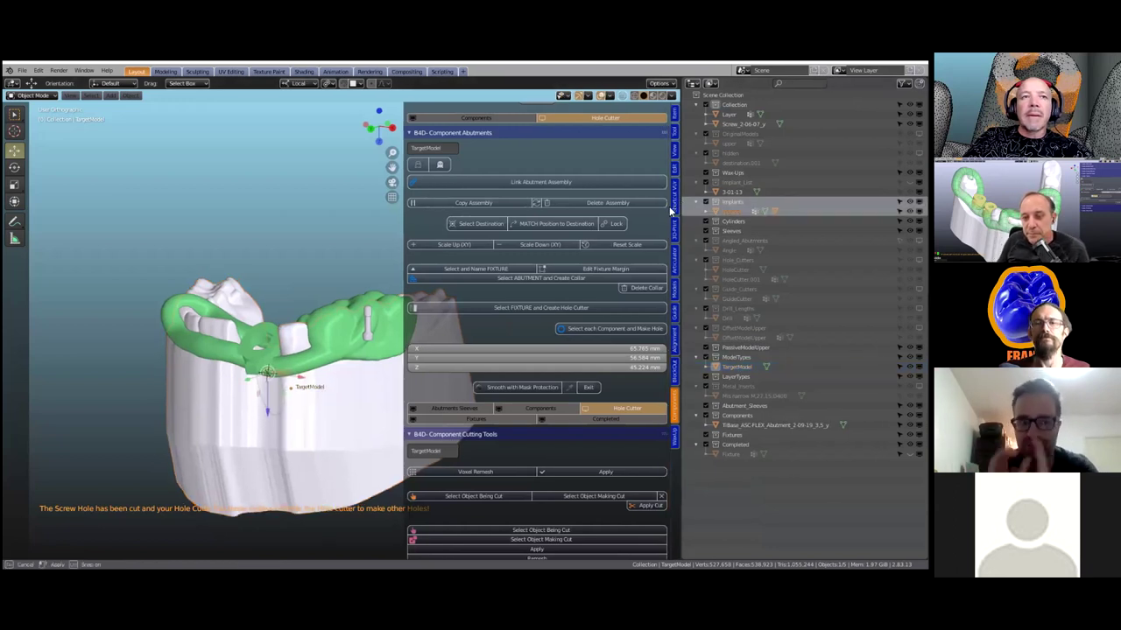
pyautogui.click(246, 277)
pyautogui.scroll(-1, 540, 349)
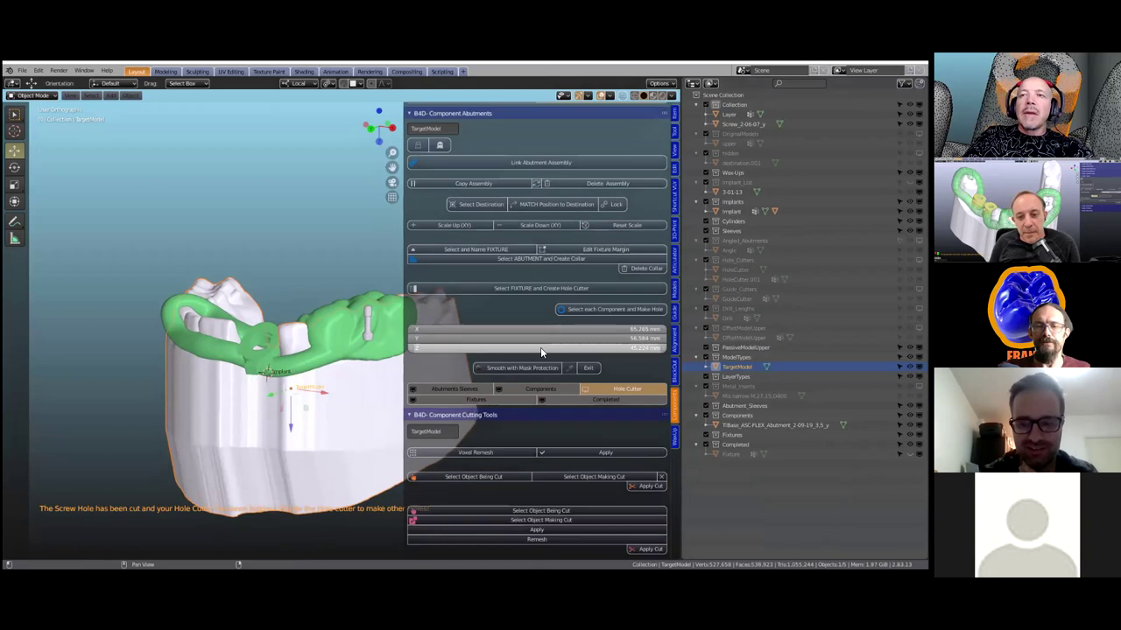
pyautogui.scroll(-1, 544, 354)
pyautogui.scroll(8, 551, 396)
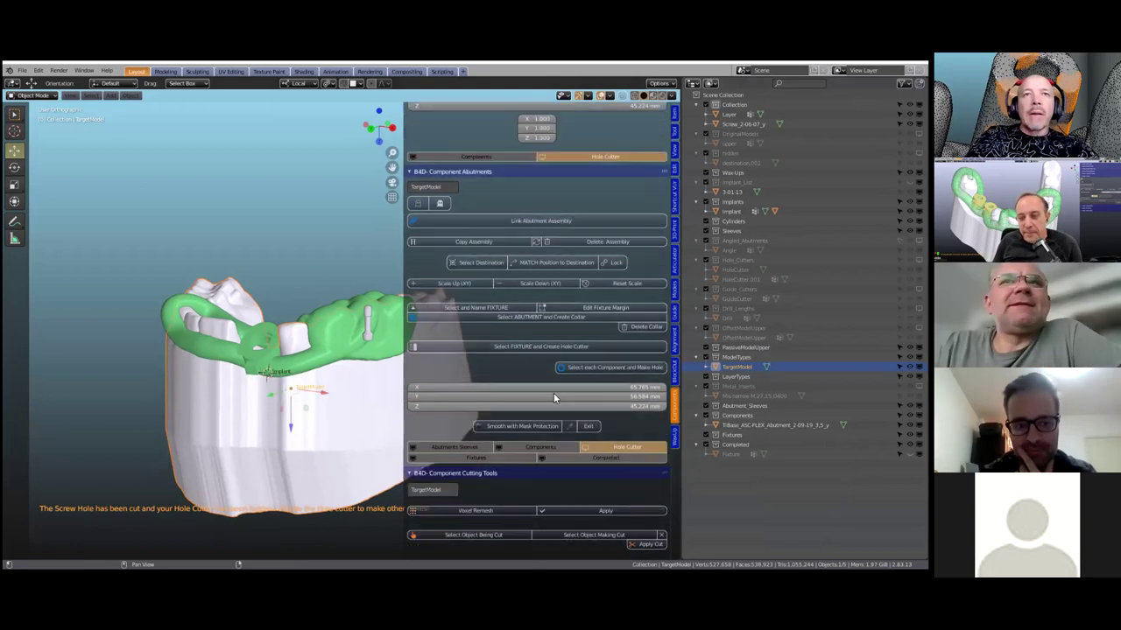
pyautogui.scroll(3, 561, 403)
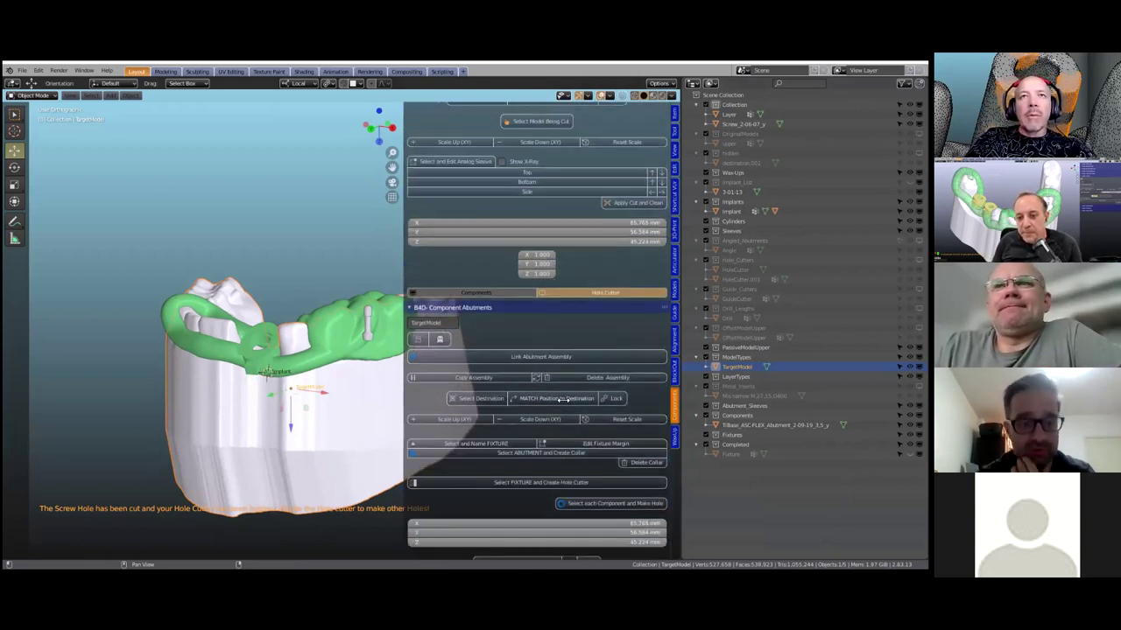
pyautogui.scroll(14, 561, 403)
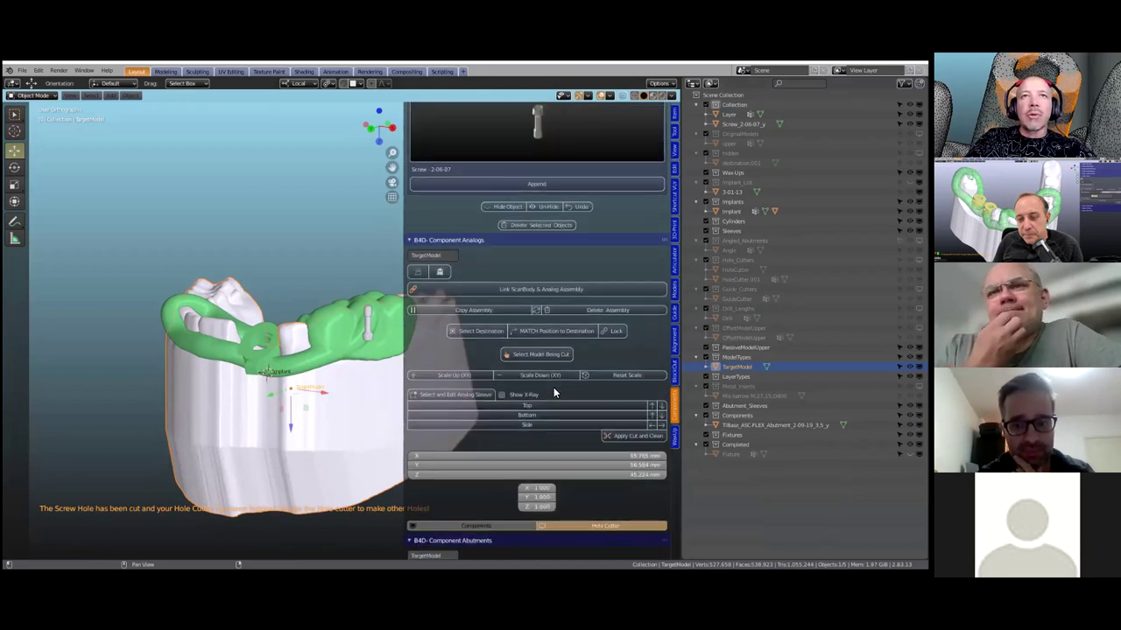
pyautogui.scroll(-10, 554, 389)
pyautogui.scroll(-13, 575, 385)
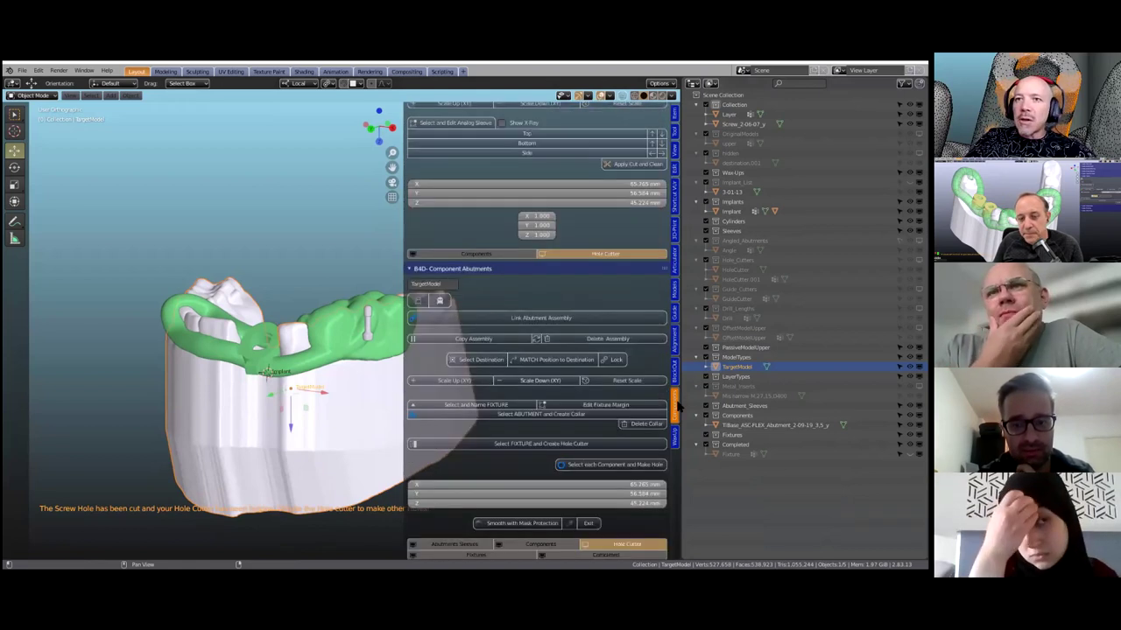
pyautogui.scroll(20, 672, 311)
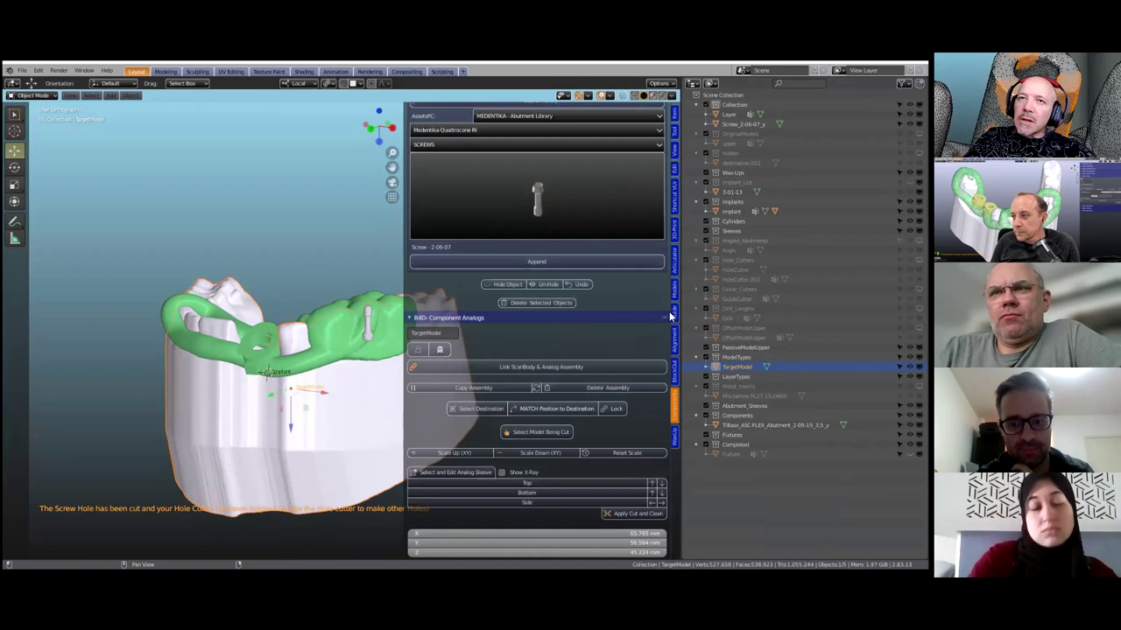
# Switch to the Guide tools, widen the outliner and show the Implant_List collection to view implant 3-01-13.
pyautogui.click(672, 306)
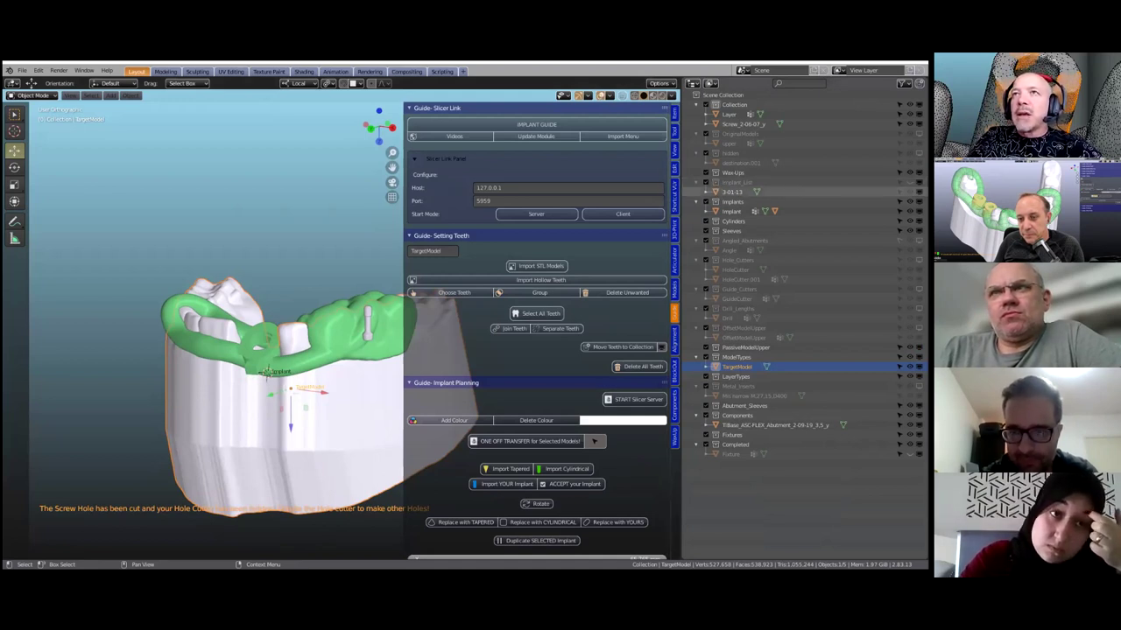
pyautogui.moveTo(680, 194); pyautogui.dragTo(634, 214)
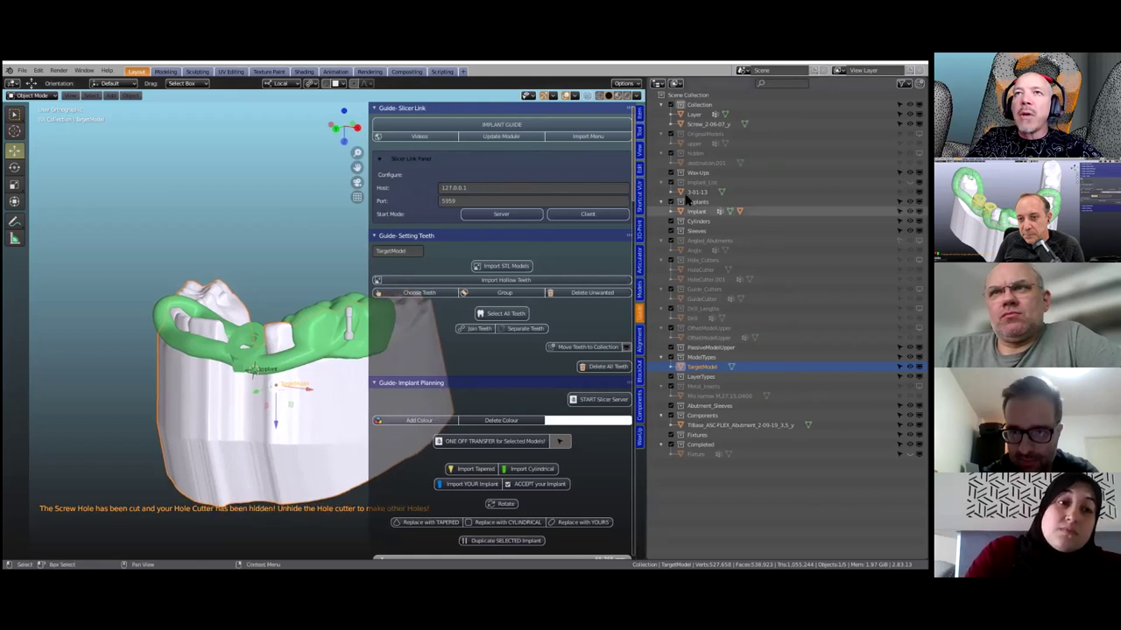
pyautogui.click(698, 192)
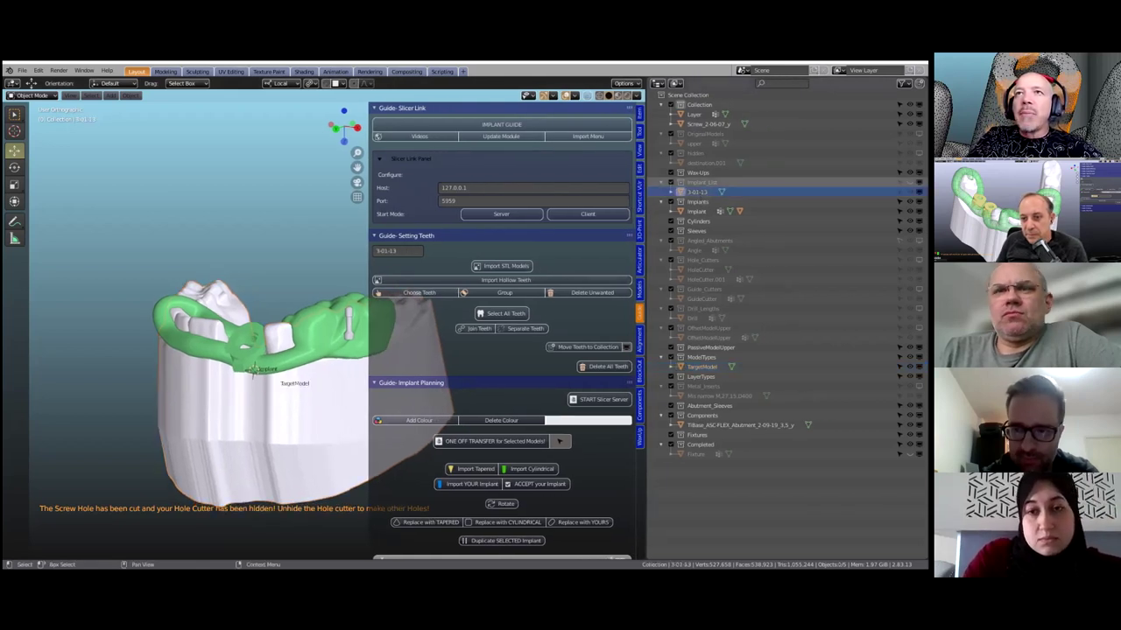
pyautogui.click(919, 182)
pyautogui.moveTo(334, 310); pyautogui.dragTo(261, 362, button='middle')
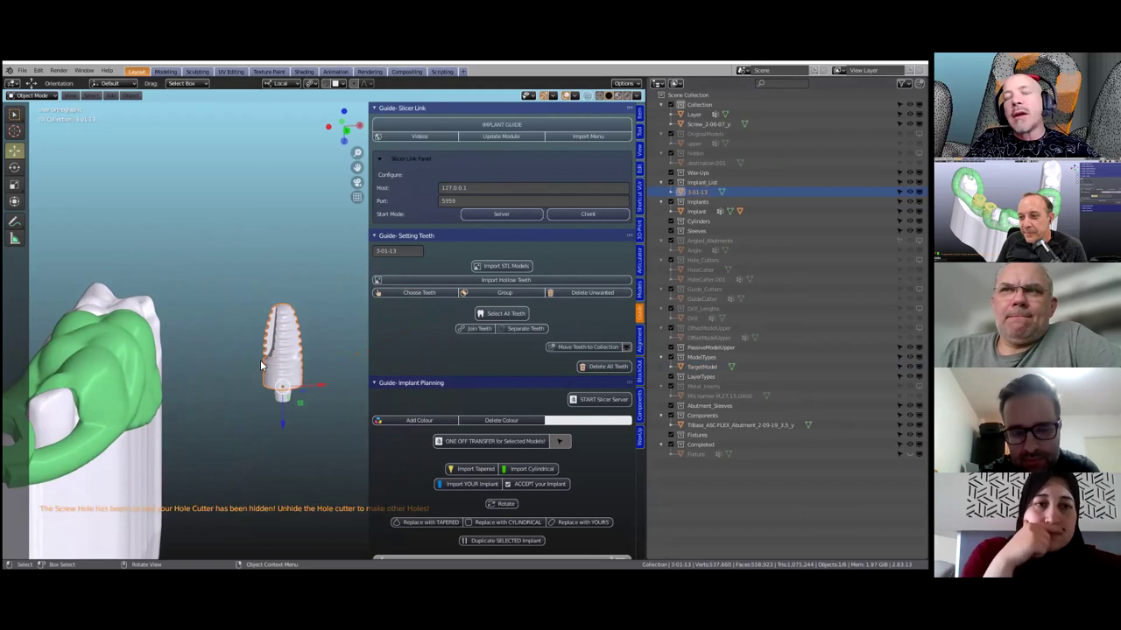
pyautogui.moveTo(274, 395); pyautogui.dragTo(278, 393, button='middle')
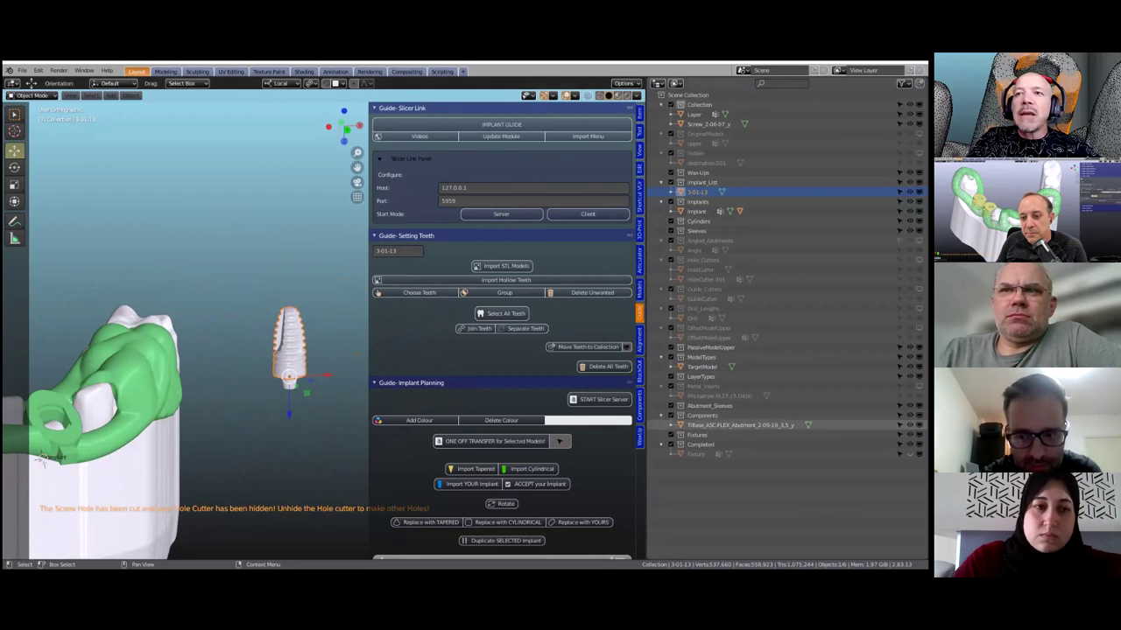
# Hide implant 3-01-13 to expose the appended screw.
pyautogui.click(740, 426)
pyautogui.click(296, 326)
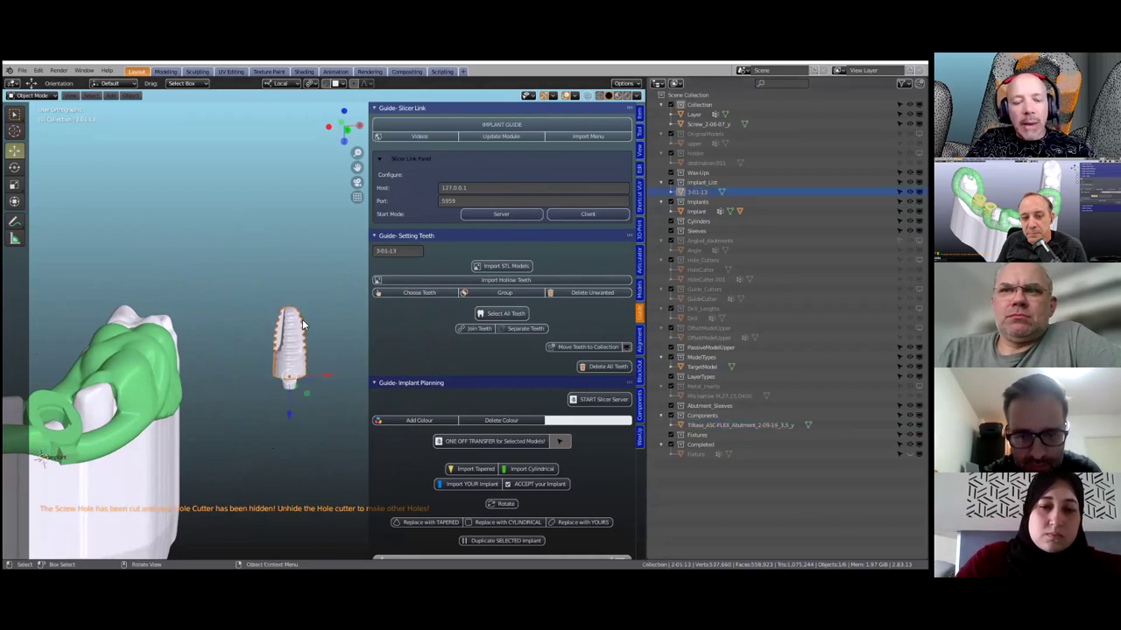
pyautogui.press('h')
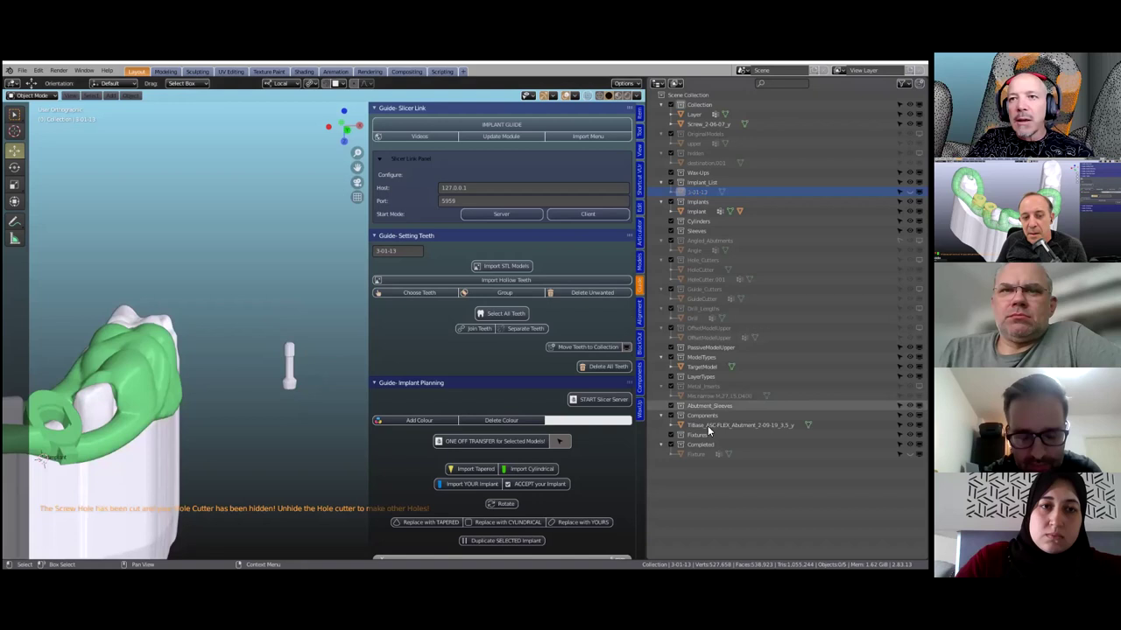
# Select the TiBase ASC-FLEX abutment and inspect the whole guide on the target model.
pyautogui.click(740, 426)
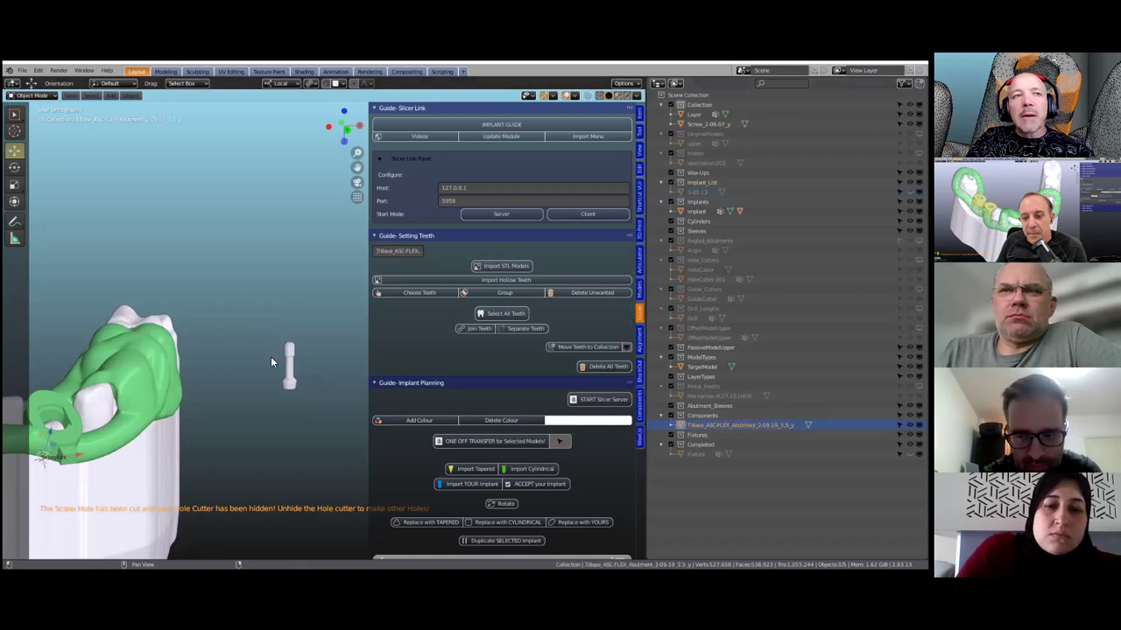
pyautogui.press('Home')
pyautogui.moveTo(270, 373); pyautogui.dragTo(240, 399, button='middle')
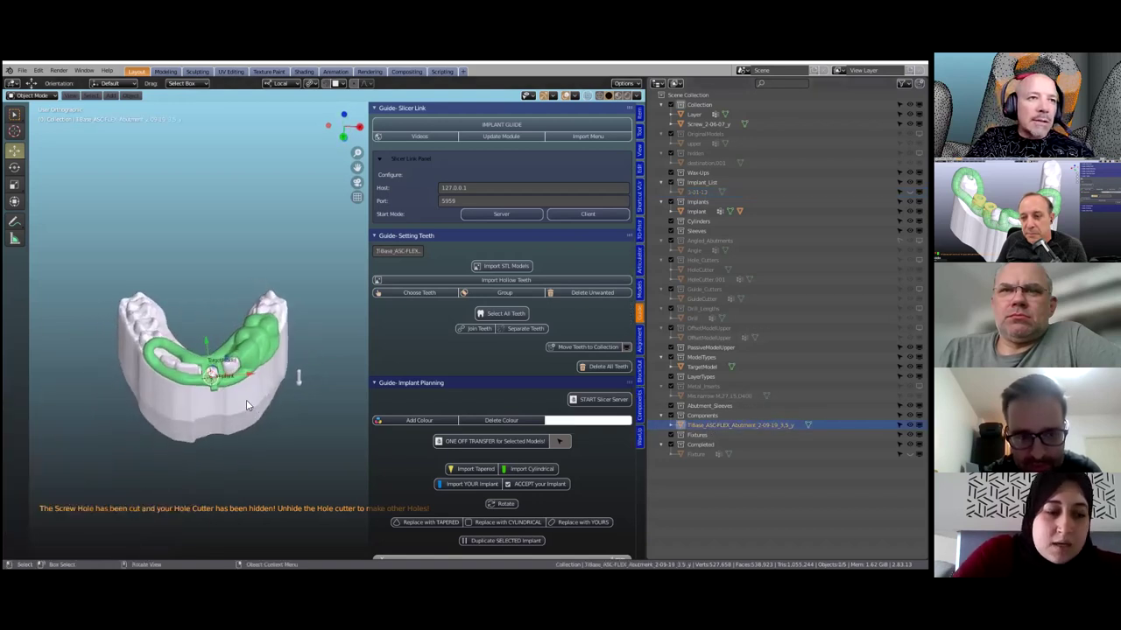
pyautogui.scroll(2, 224, 392)
pyautogui.scroll(2, 224, 388)
pyautogui.scroll(-4, 224, 388)
pyautogui.moveTo(269, 327); pyautogui.dragTo(282, 315, button='middle')
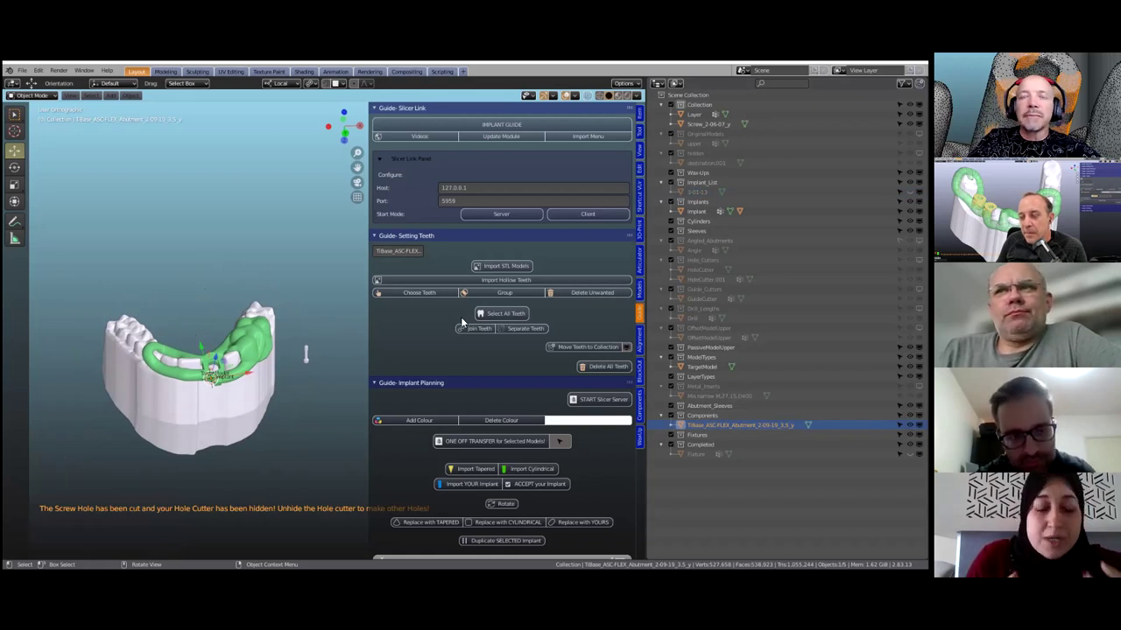
# Look through the Guide module's Setting Teeth, Implant Planning and Create Sleeves tools.
pyautogui.moveTo(646, 311); pyautogui.dragTo(638, 311)
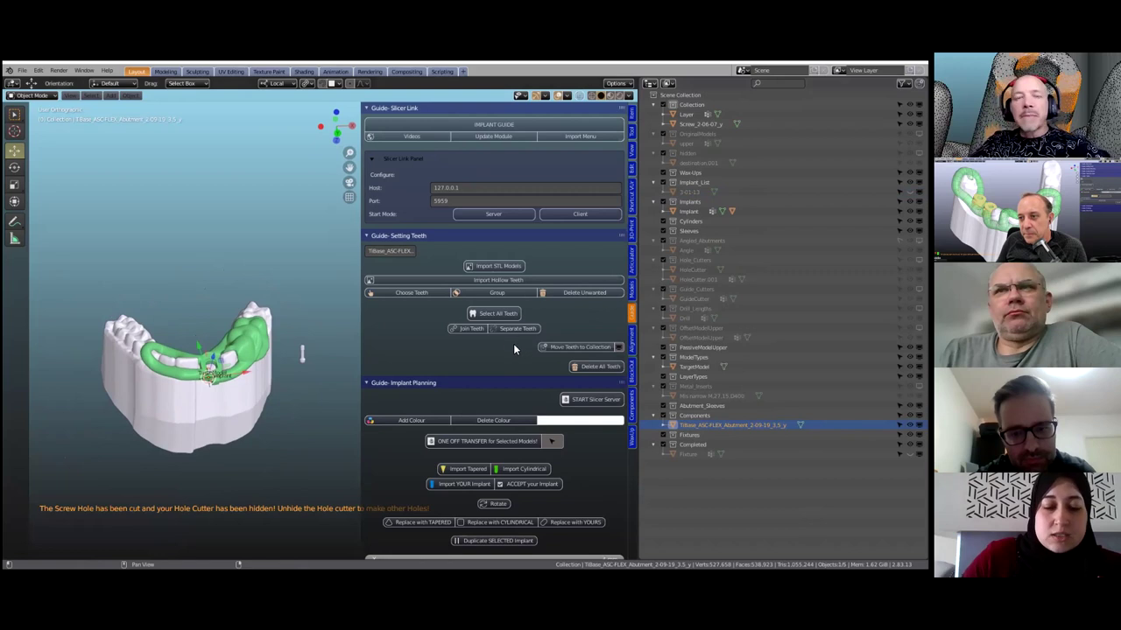
pyautogui.scroll(-2, 515, 345)
pyautogui.scroll(-1, 516, 349)
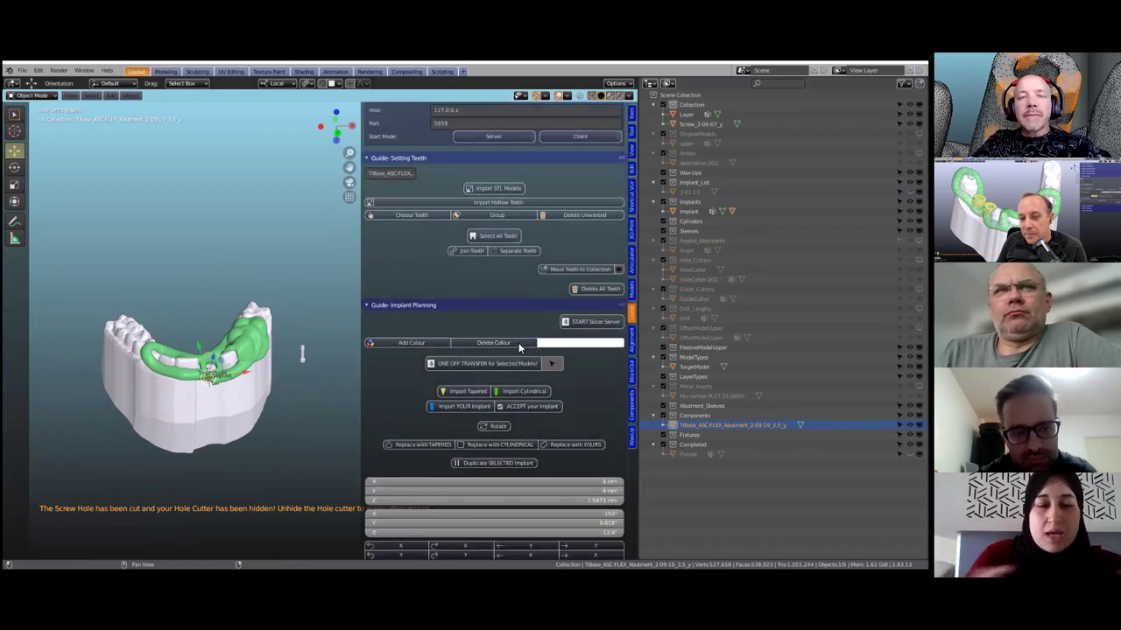
pyautogui.scroll(-9, 519, 349)
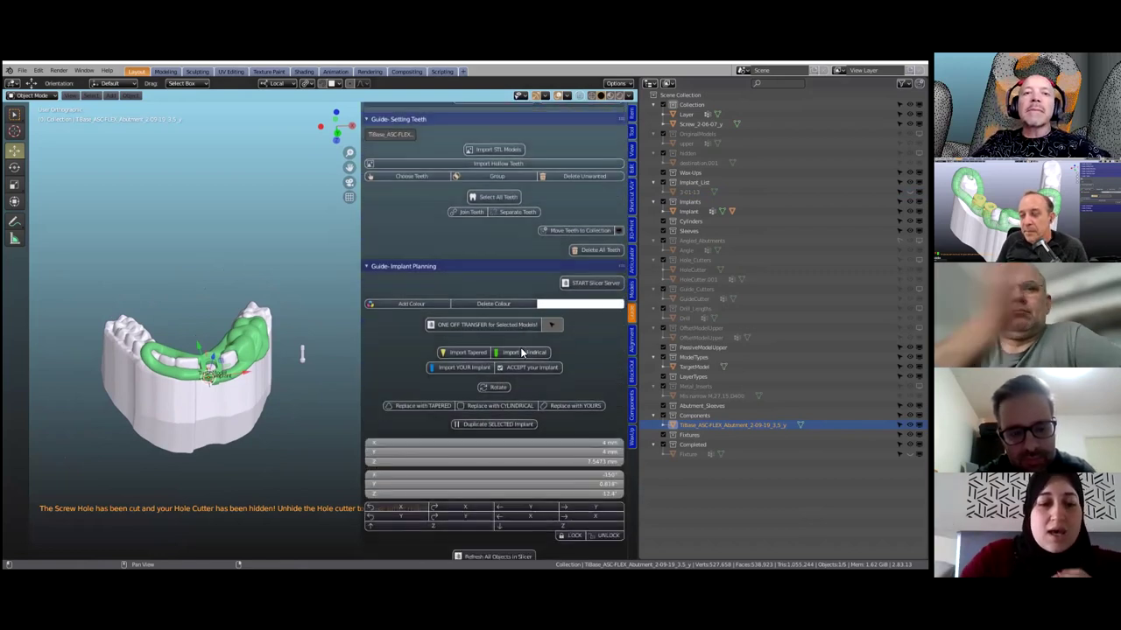
pyautogui.scroll(-4, 526, 346)
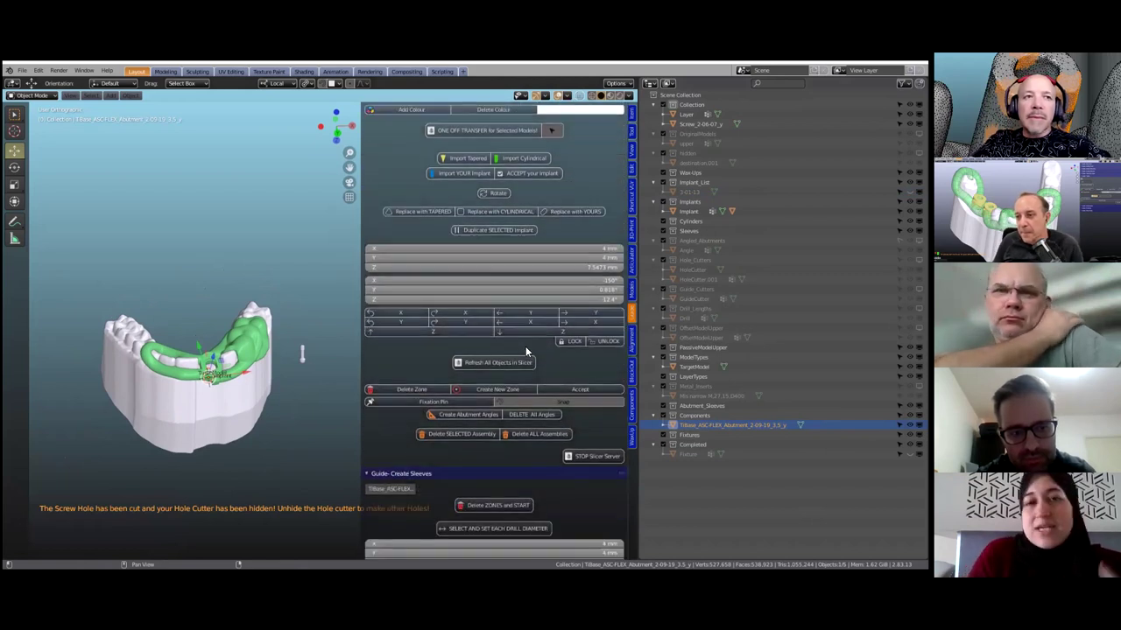
pyautogui.scroll(-4, 526, 346)
pyautogui.scroll(1, 525, 349)
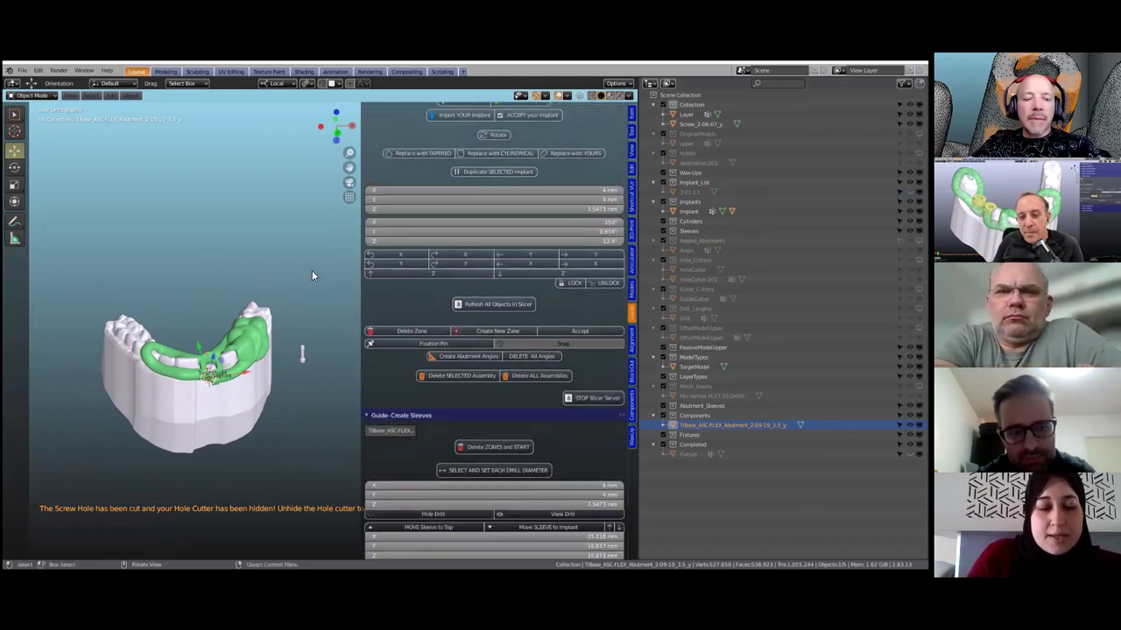
# Unhide implant 3-01-13 and the fixture.
pyautogui.hotkey('alt', 'h')
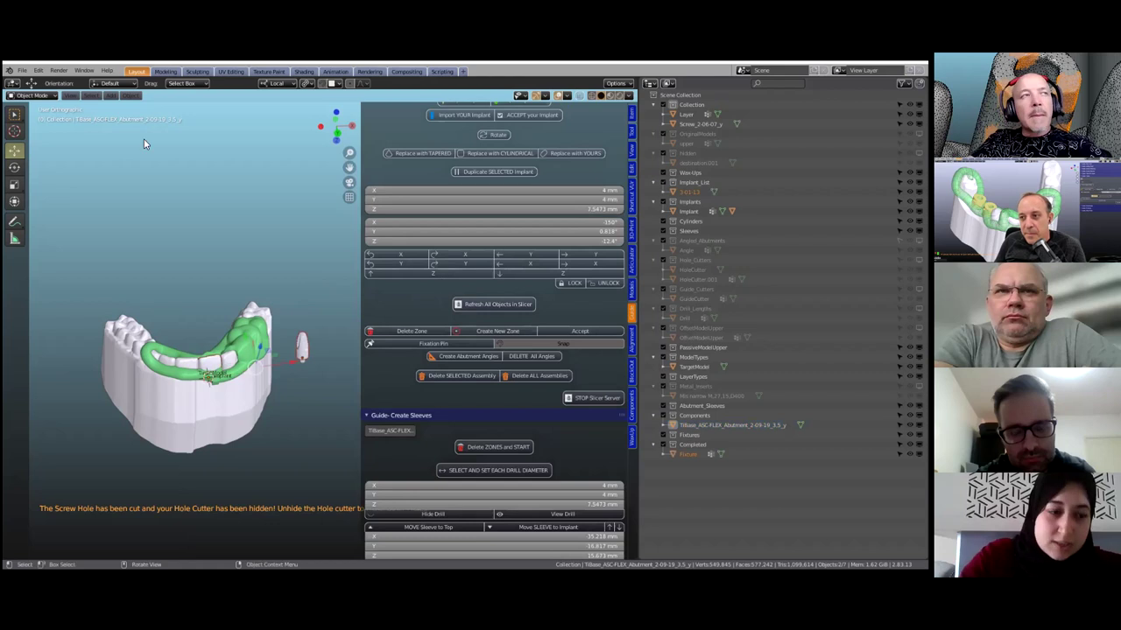
pyautogui.click(22, 70)
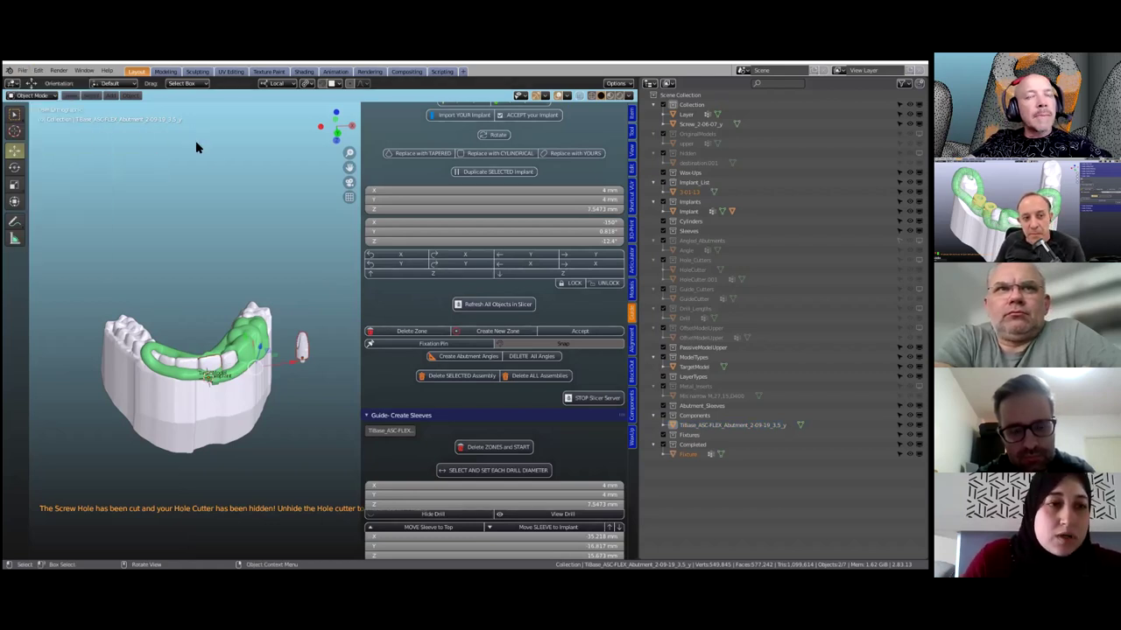
# Examine the Guide module's sleeve, Paint-On-Layer, Tubes, Stackable Attachments and Temporaries tools.
pyautogui.scroll(-2, 474, 313)
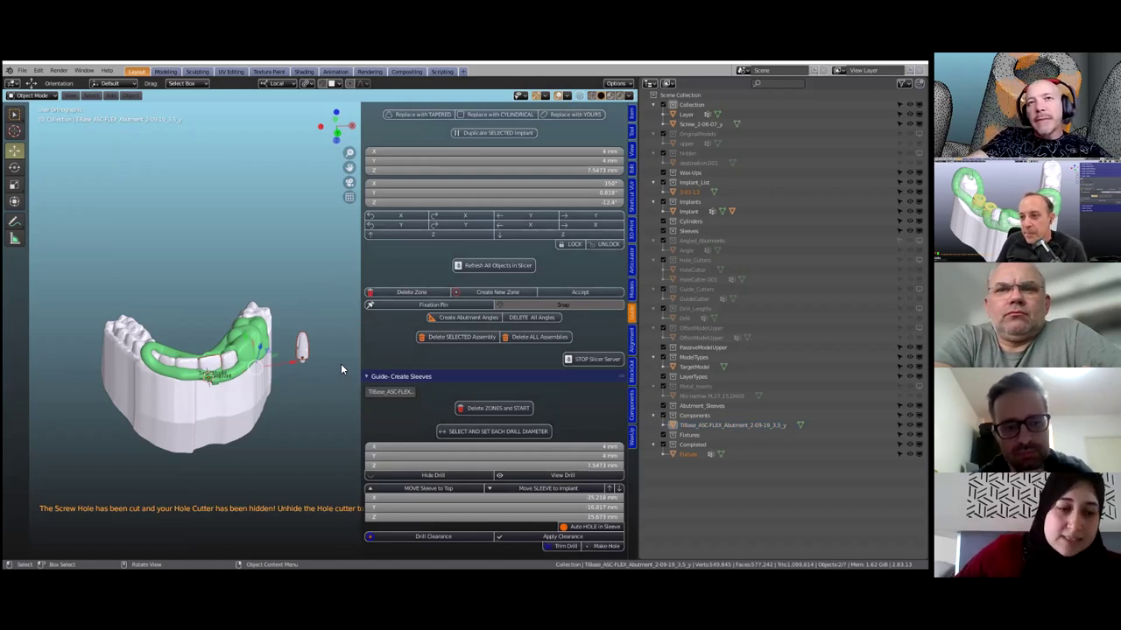
pyautogui.scroll(-5, 521, 374)
pyautogui.scroll(-4, 522, 374)
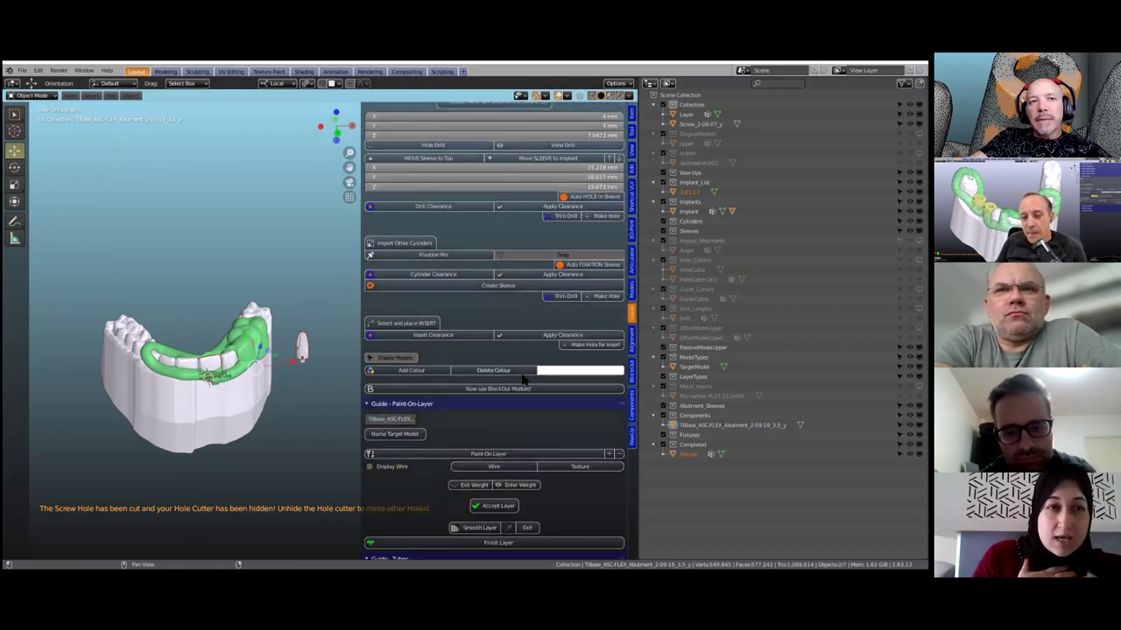
pyautogui.scroll(-3, 523, 376)
pyautogui.scroll(-8, 523, 376)
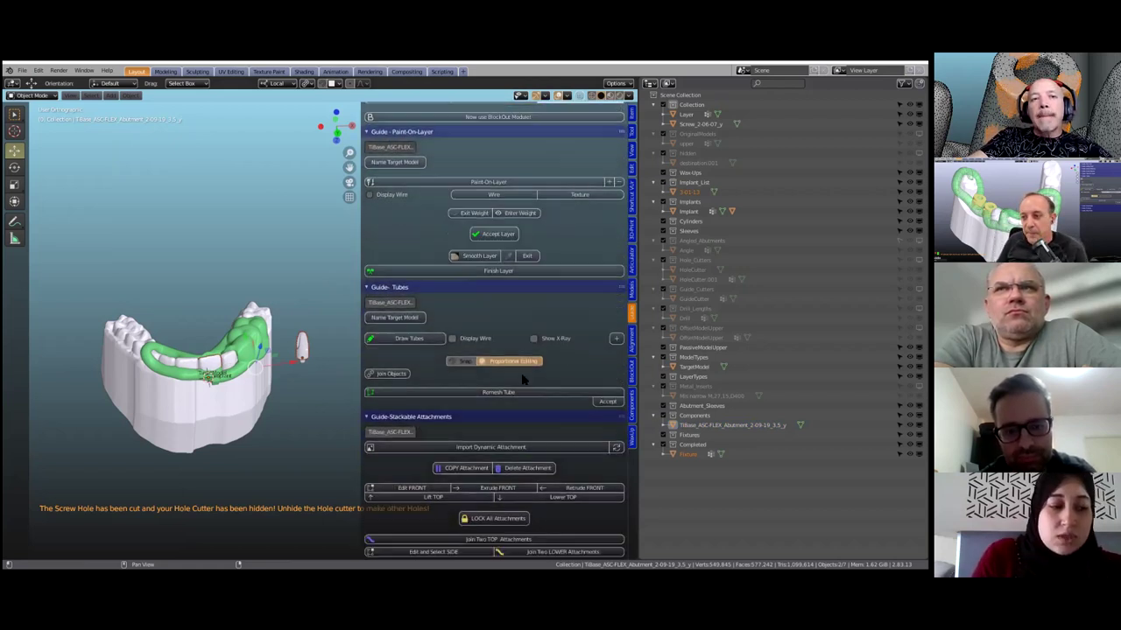
pyautogui.scroll(-1, 523, 381)
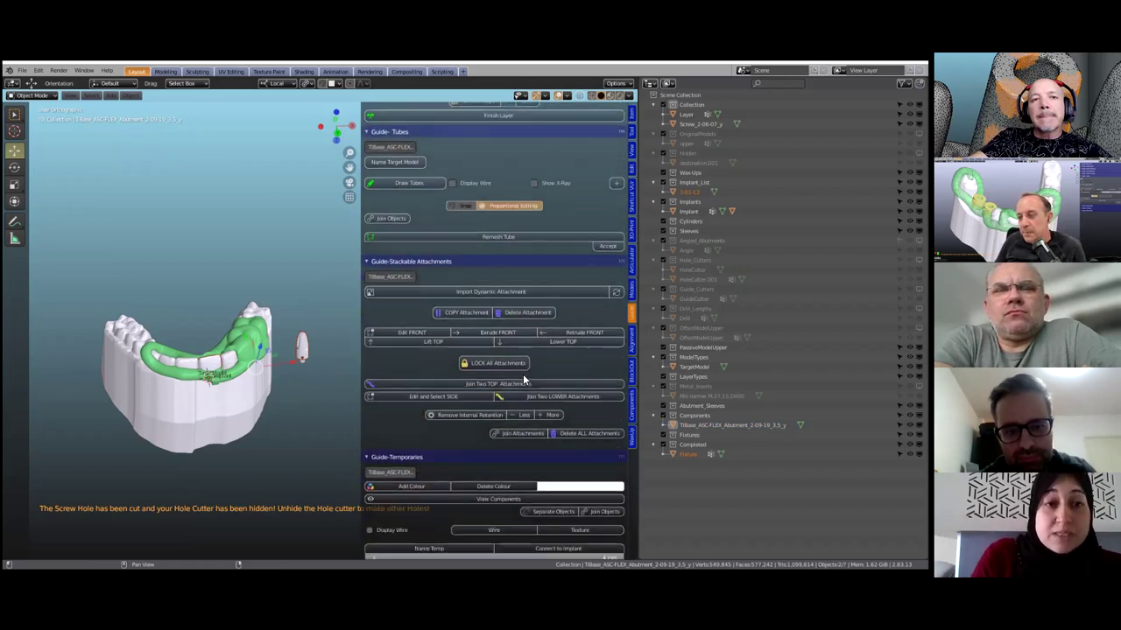
pyautogui.scroll(-5, 522, 374)
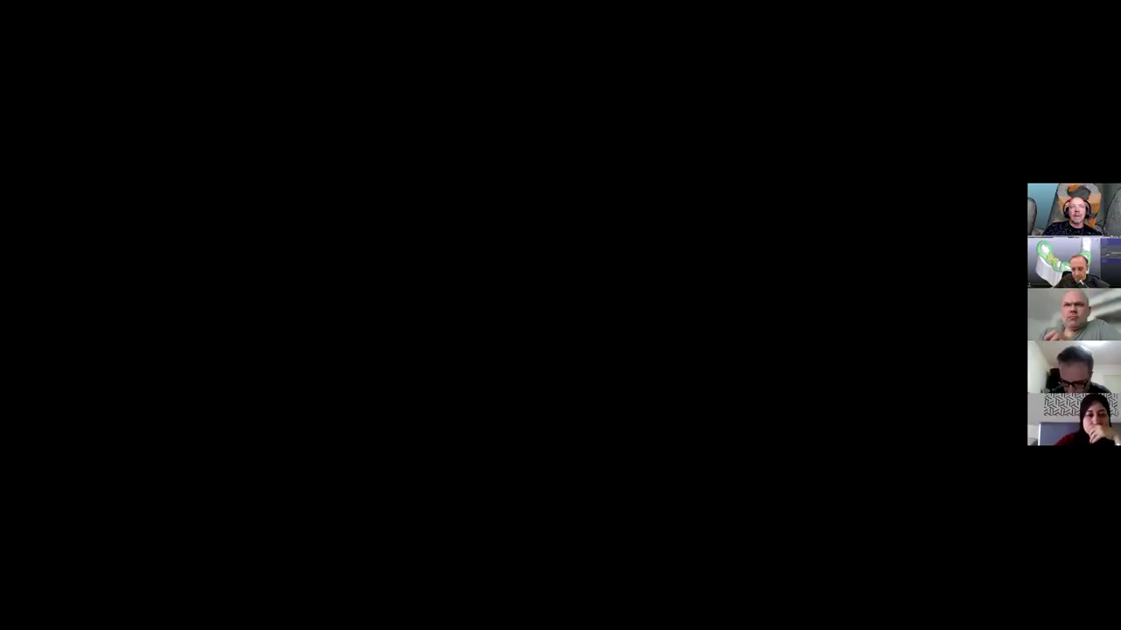
# Open the Guide module's video links page in the browser, widen its window and start downloading the learning files.
pyautogui.scroll(20, 531, 200)
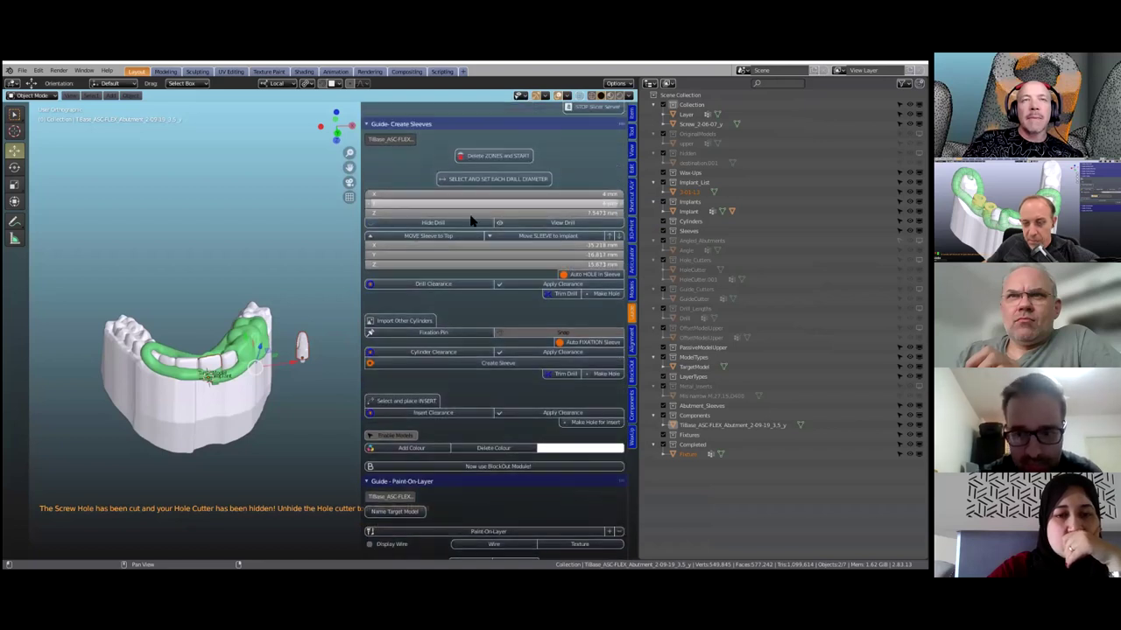
pyautogui.scroll(10, 422, 155)
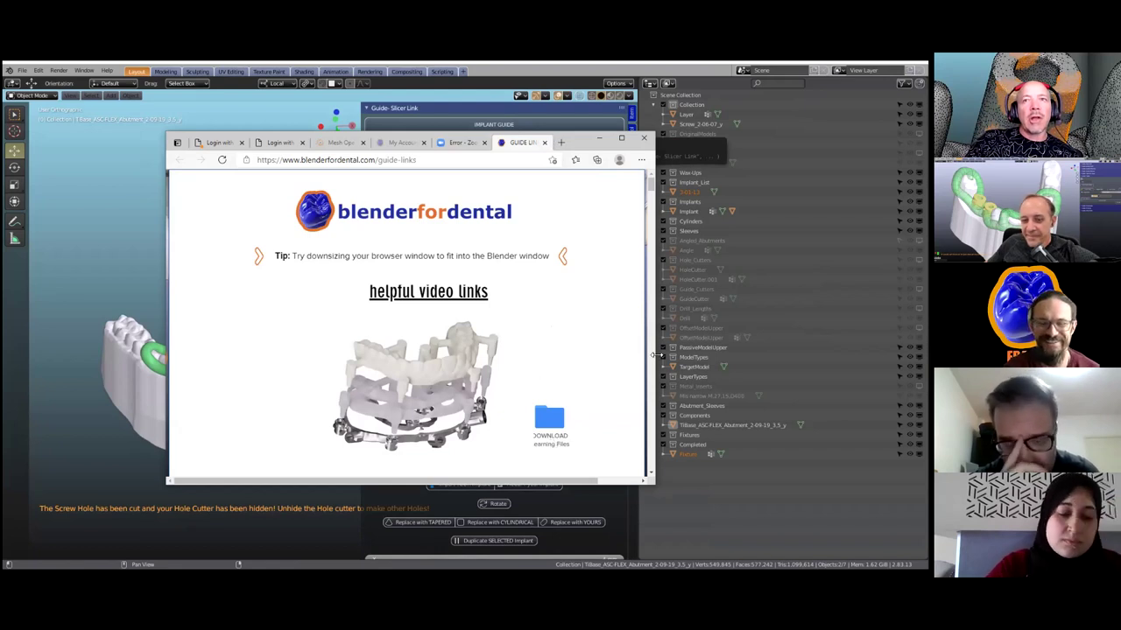
pyautogui.moveTo(657, 354); pyautogui.dragTo(820, 359)
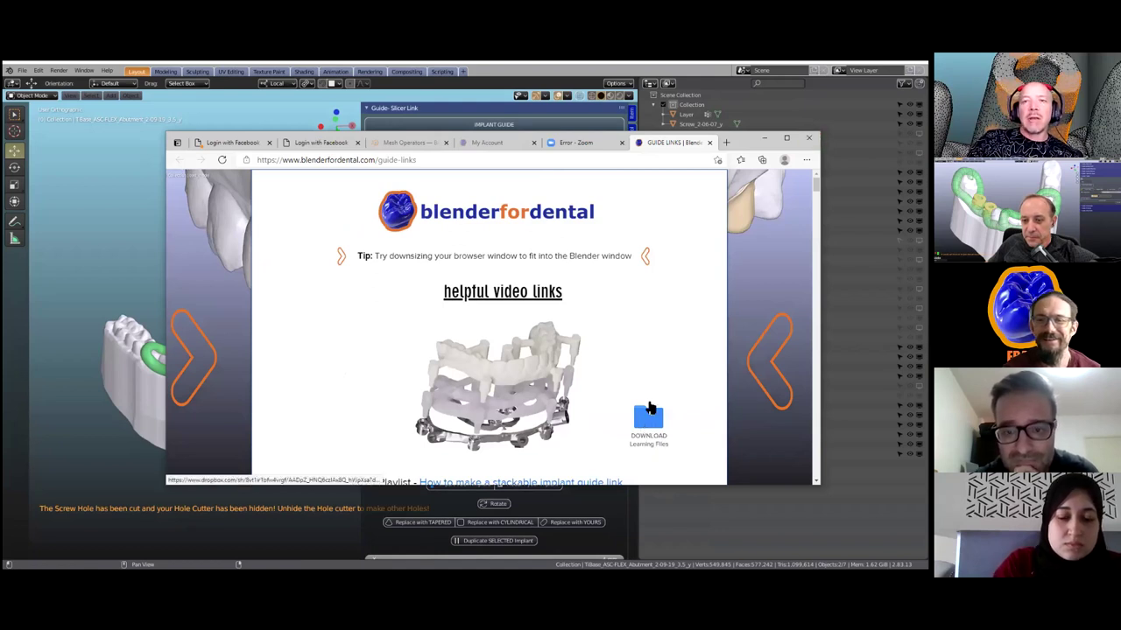
pyautogui.click(650, 411)
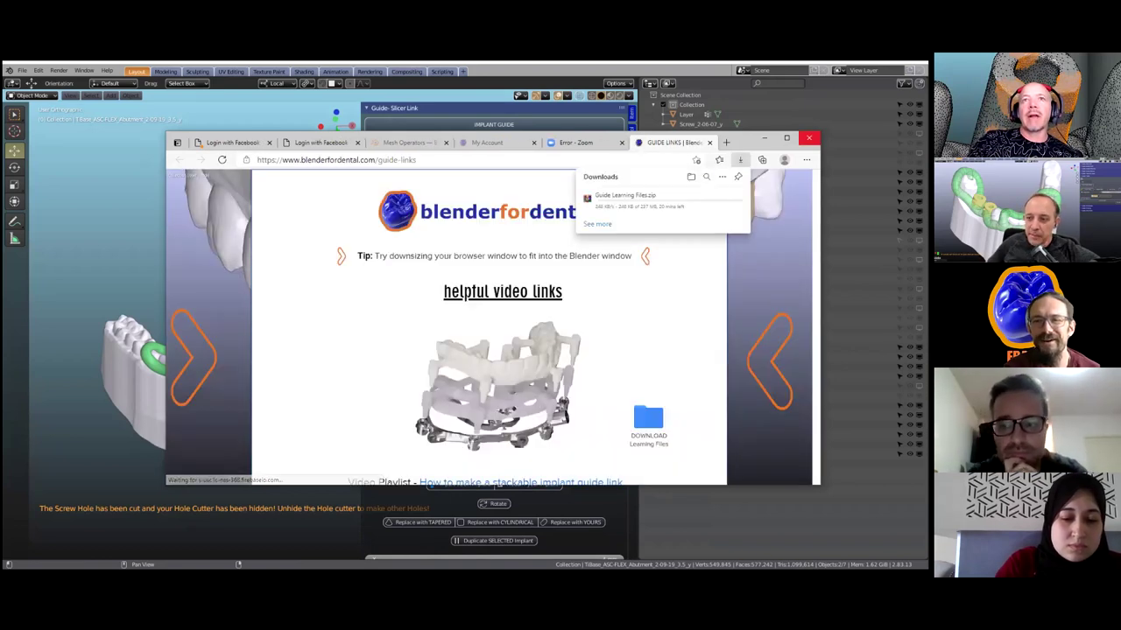
# Look through the guide video playlists and close the browser despite the running download.
pyautogui.scroll(-3, 640, 394)
pyautogui.scroll(-1, 626, 353)
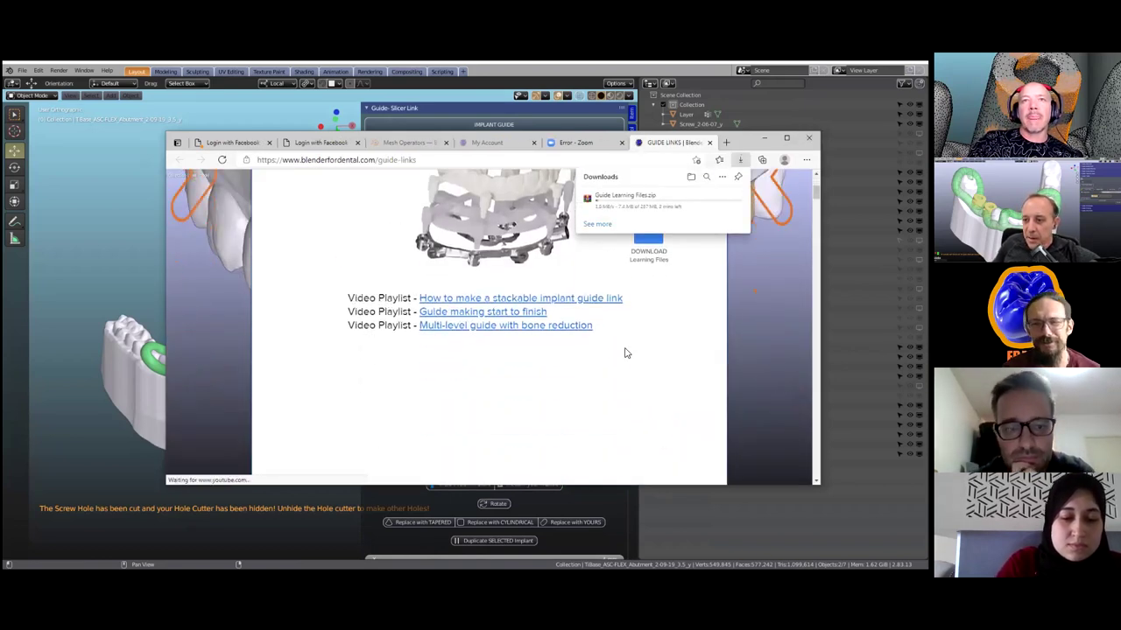
pyautogui.scroll(1, 626, 353)
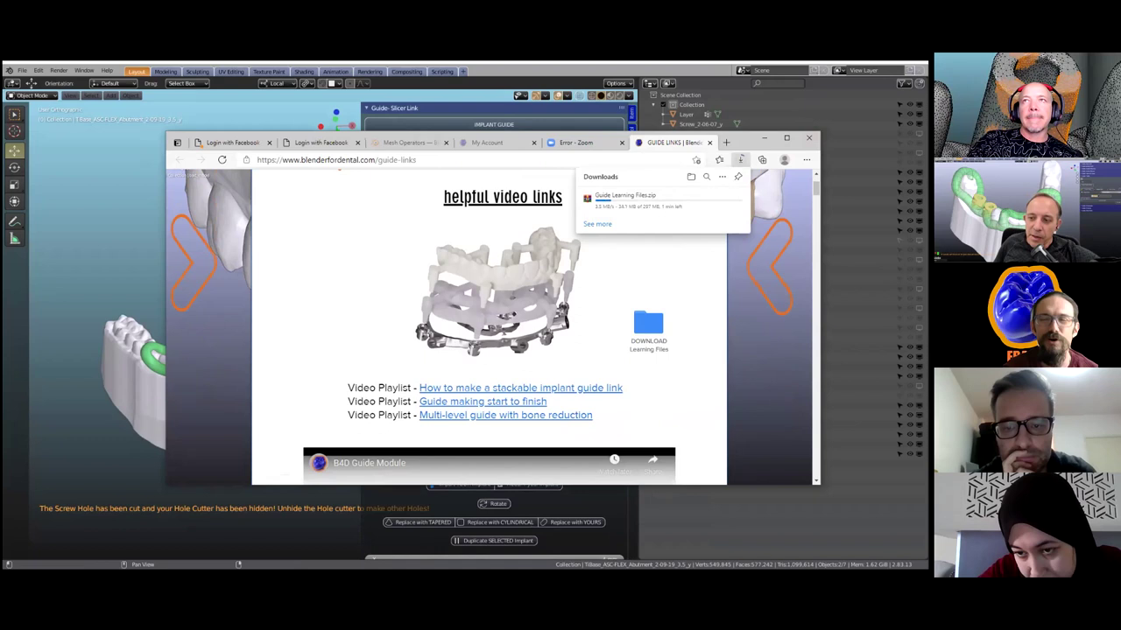
pyautogui.click(808, 137)
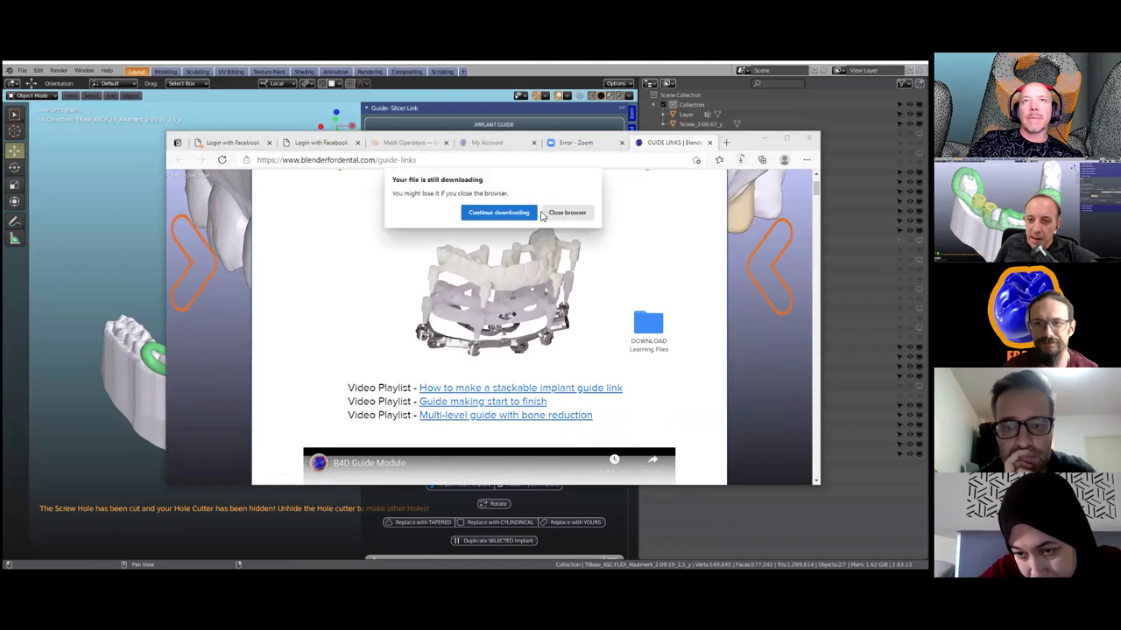
pyautogui.click(557, 214)
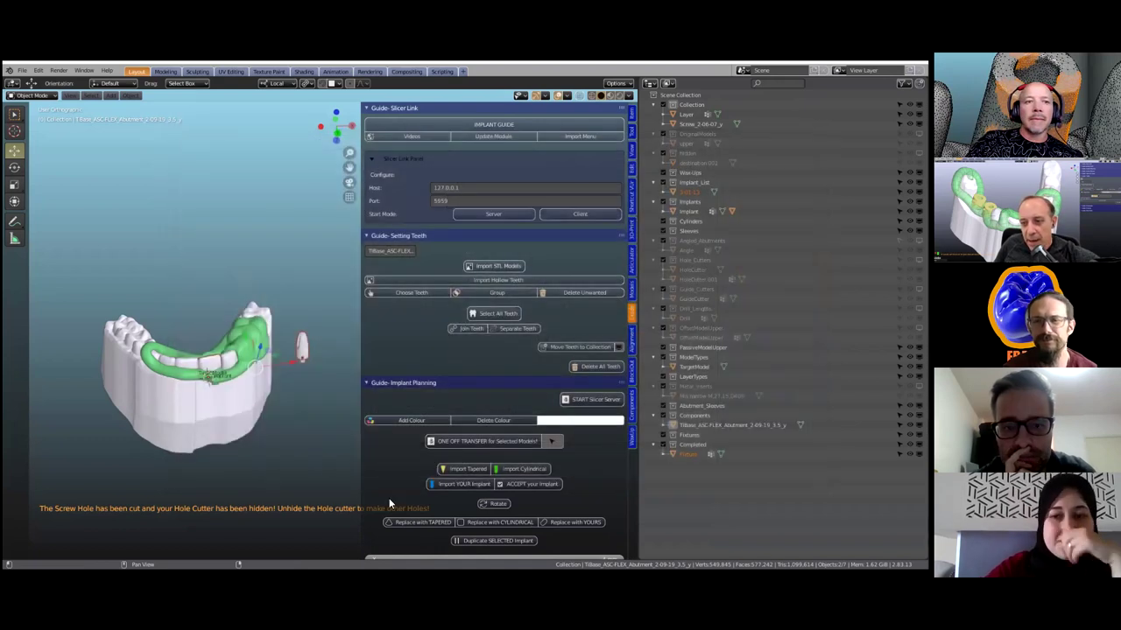